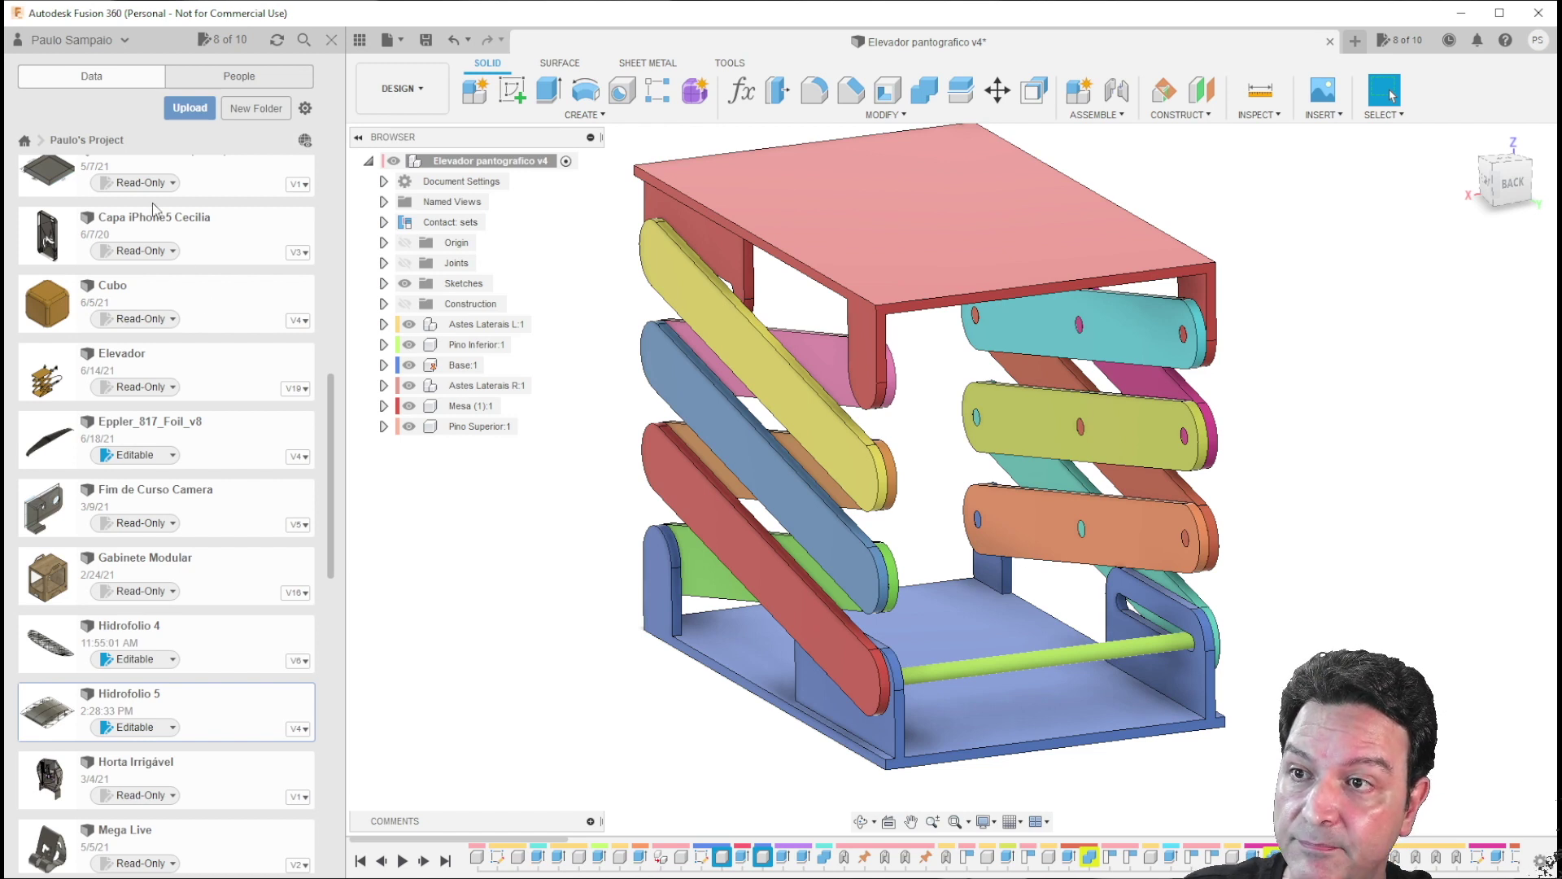
# Step: Insert the Seringa component from the project's Periféricos folder into the current design and close the project data
pyautogui.click(77, 142)
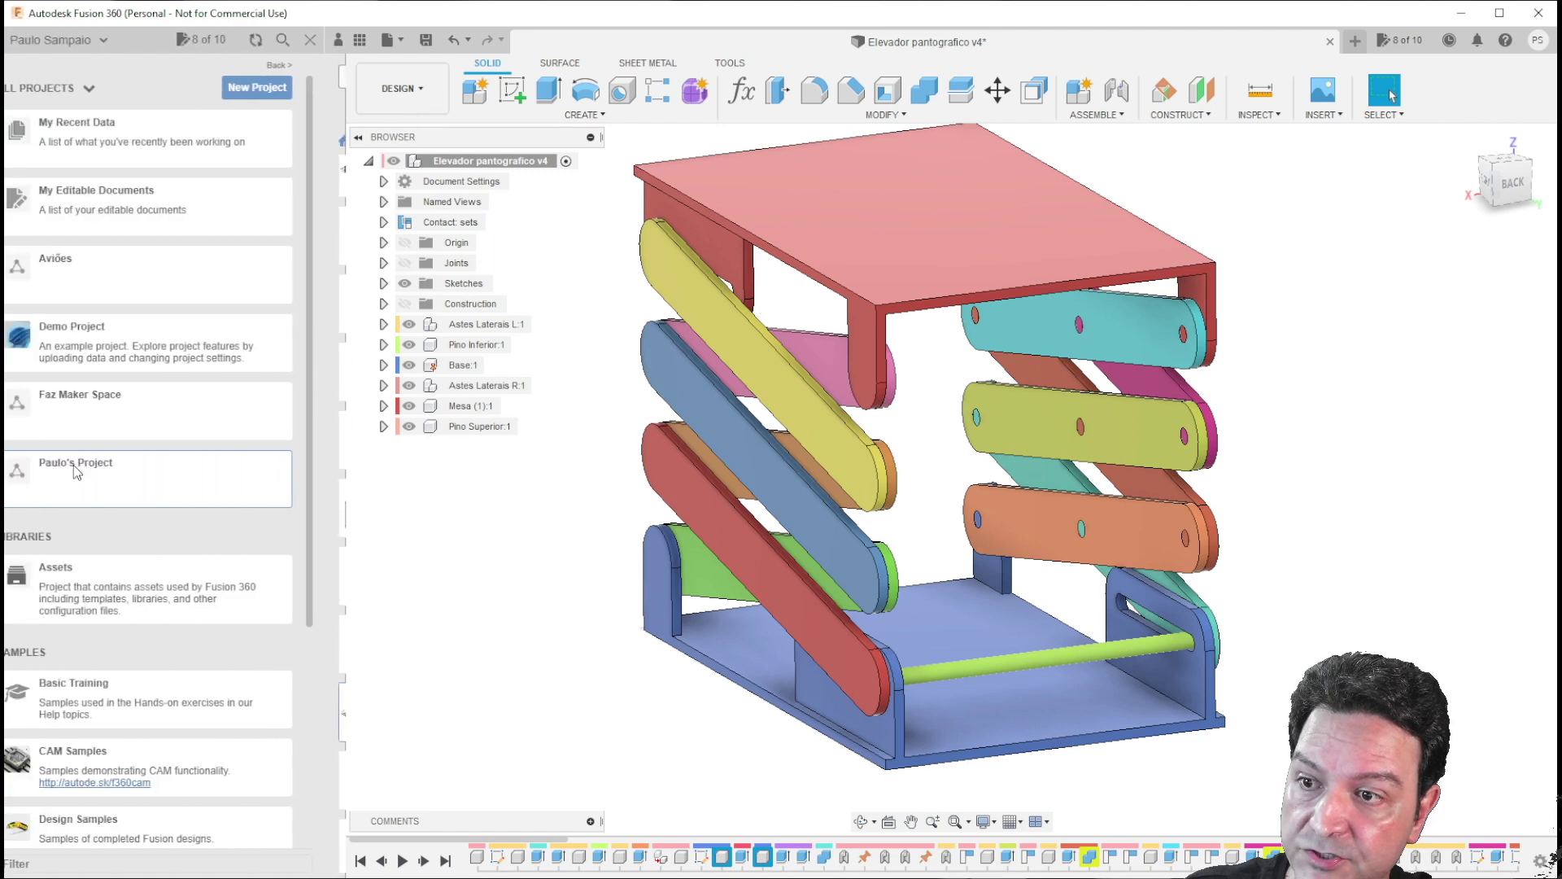
pyautogui.click(149, 477)
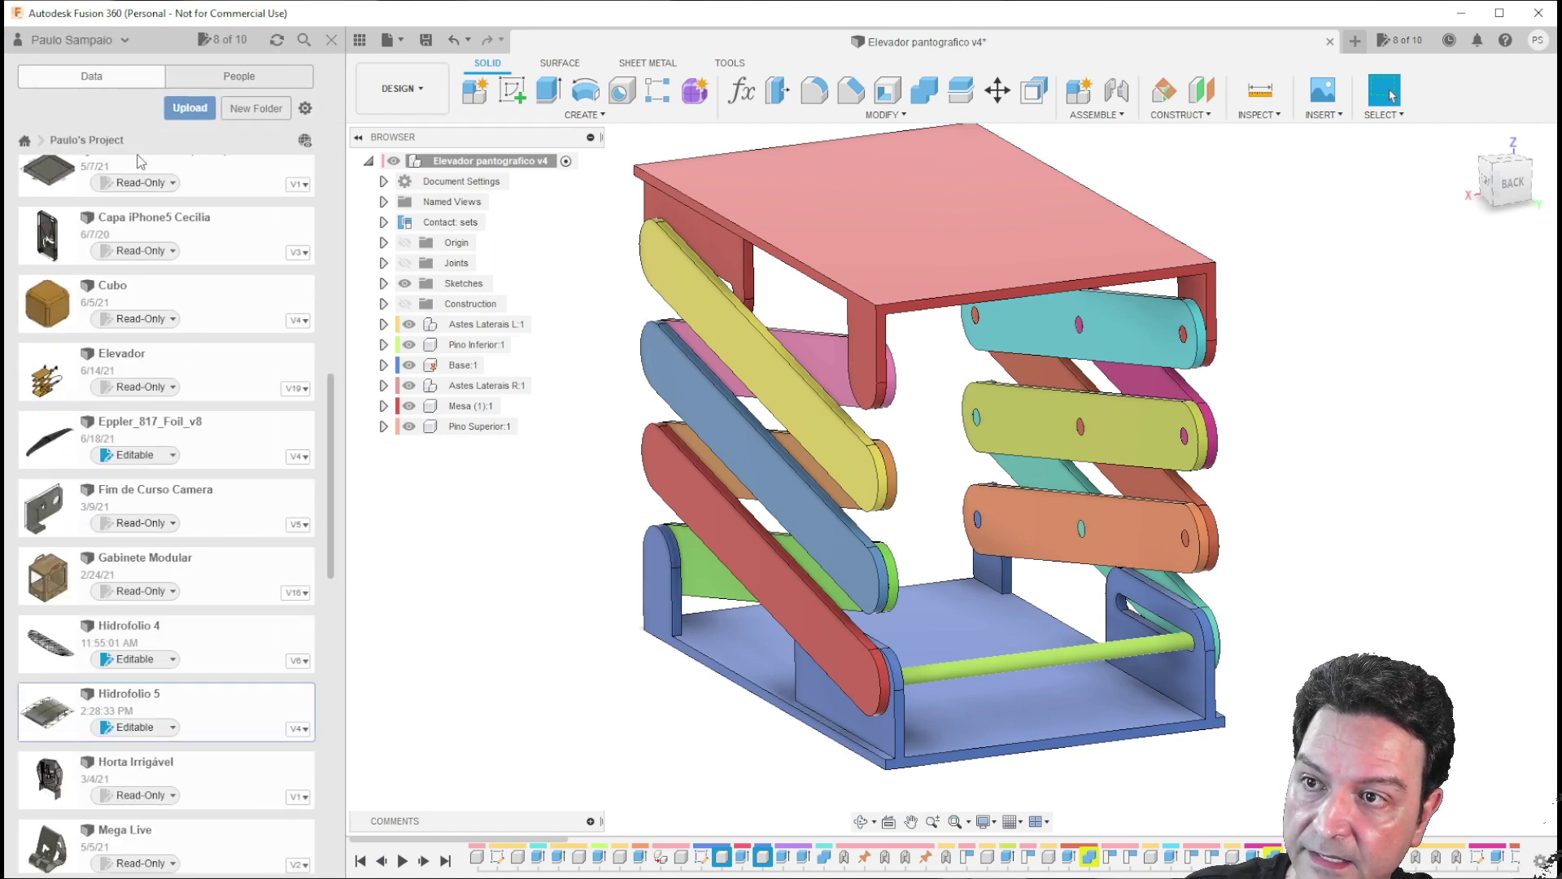
pyautogui.scroll(10, 96, 260)
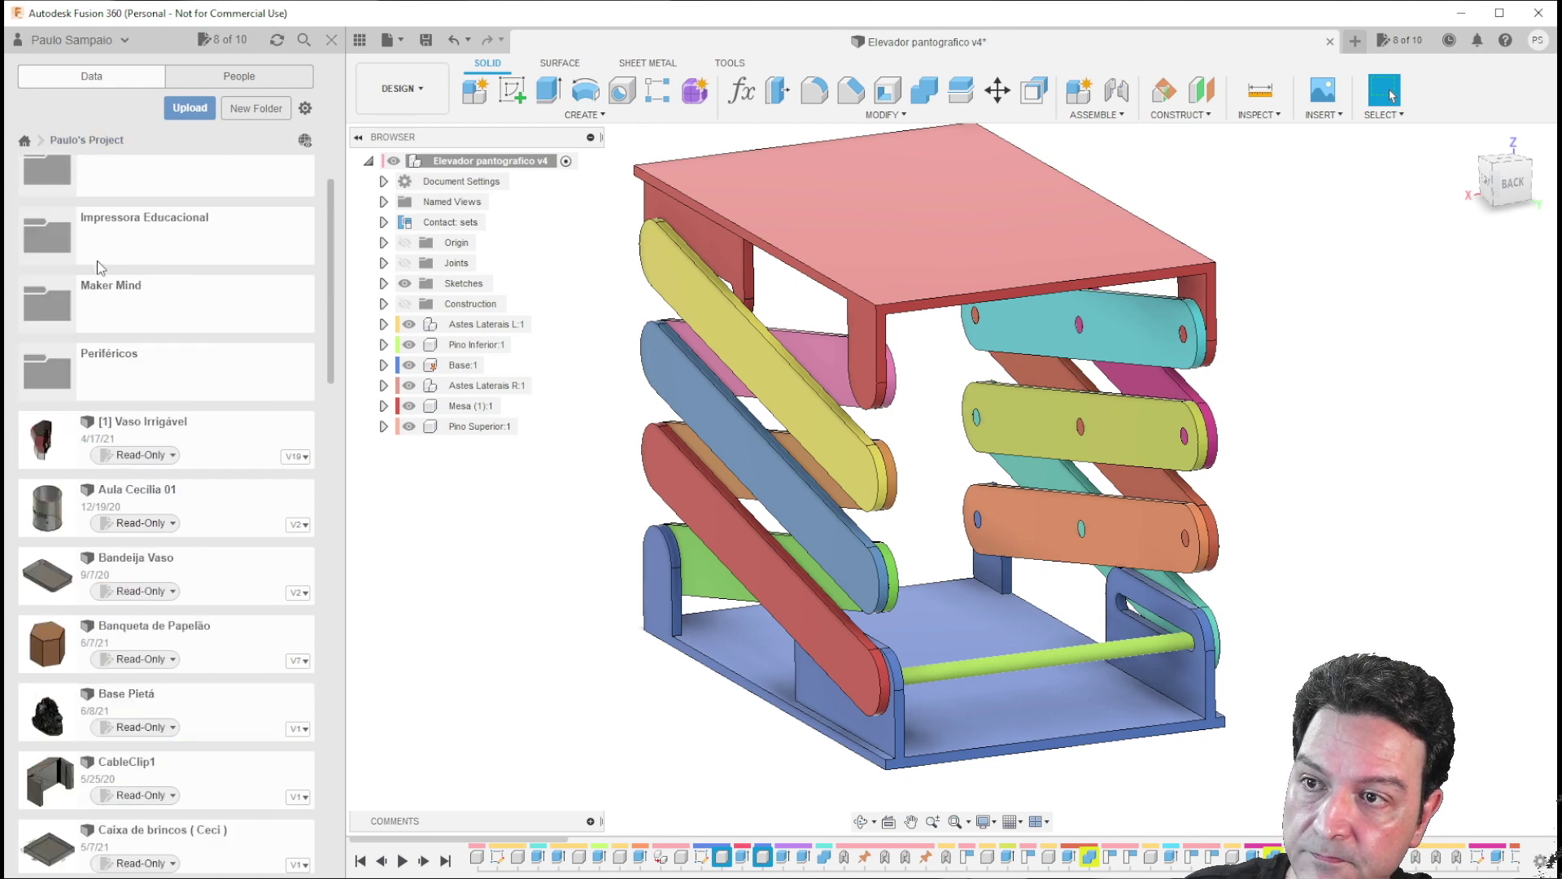
pyautogui.click(147, 452)
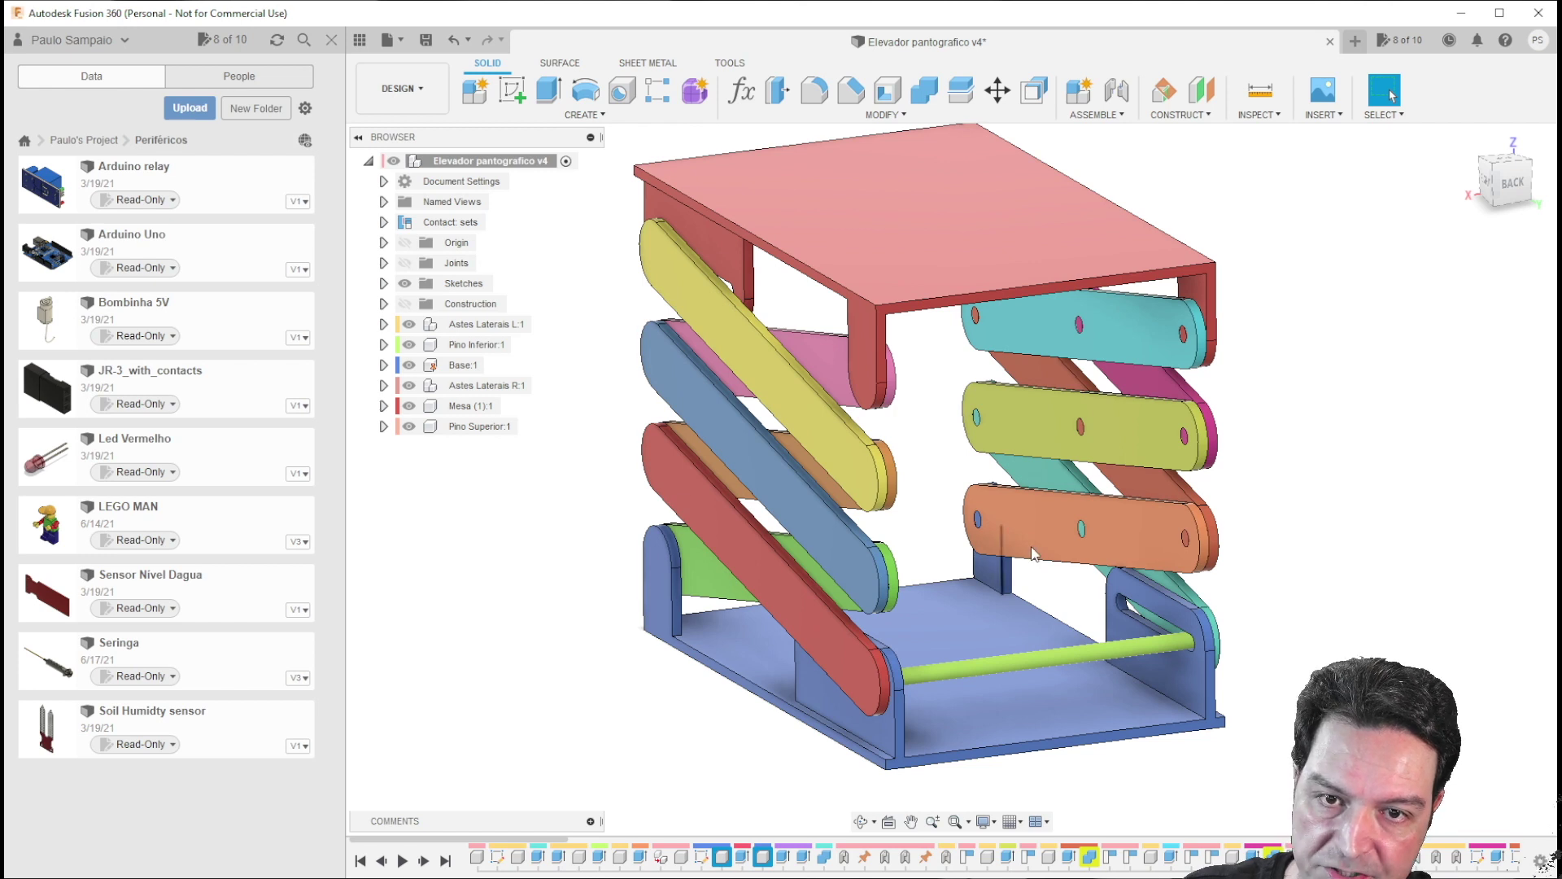
pyautogui.rightClick(222, 658)
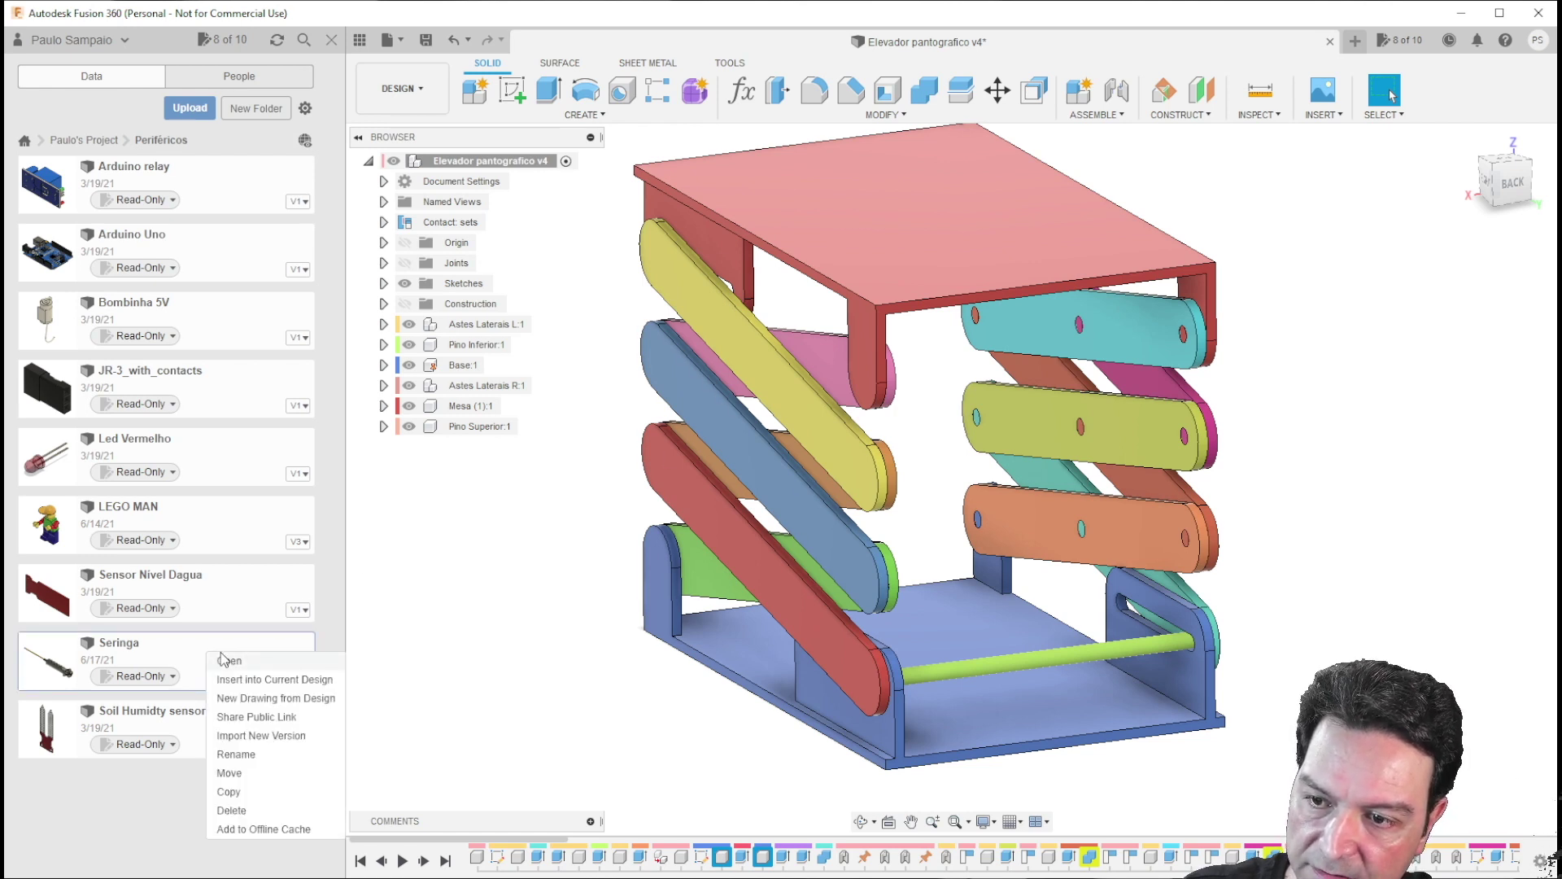
pyautogui.click(263, 682)
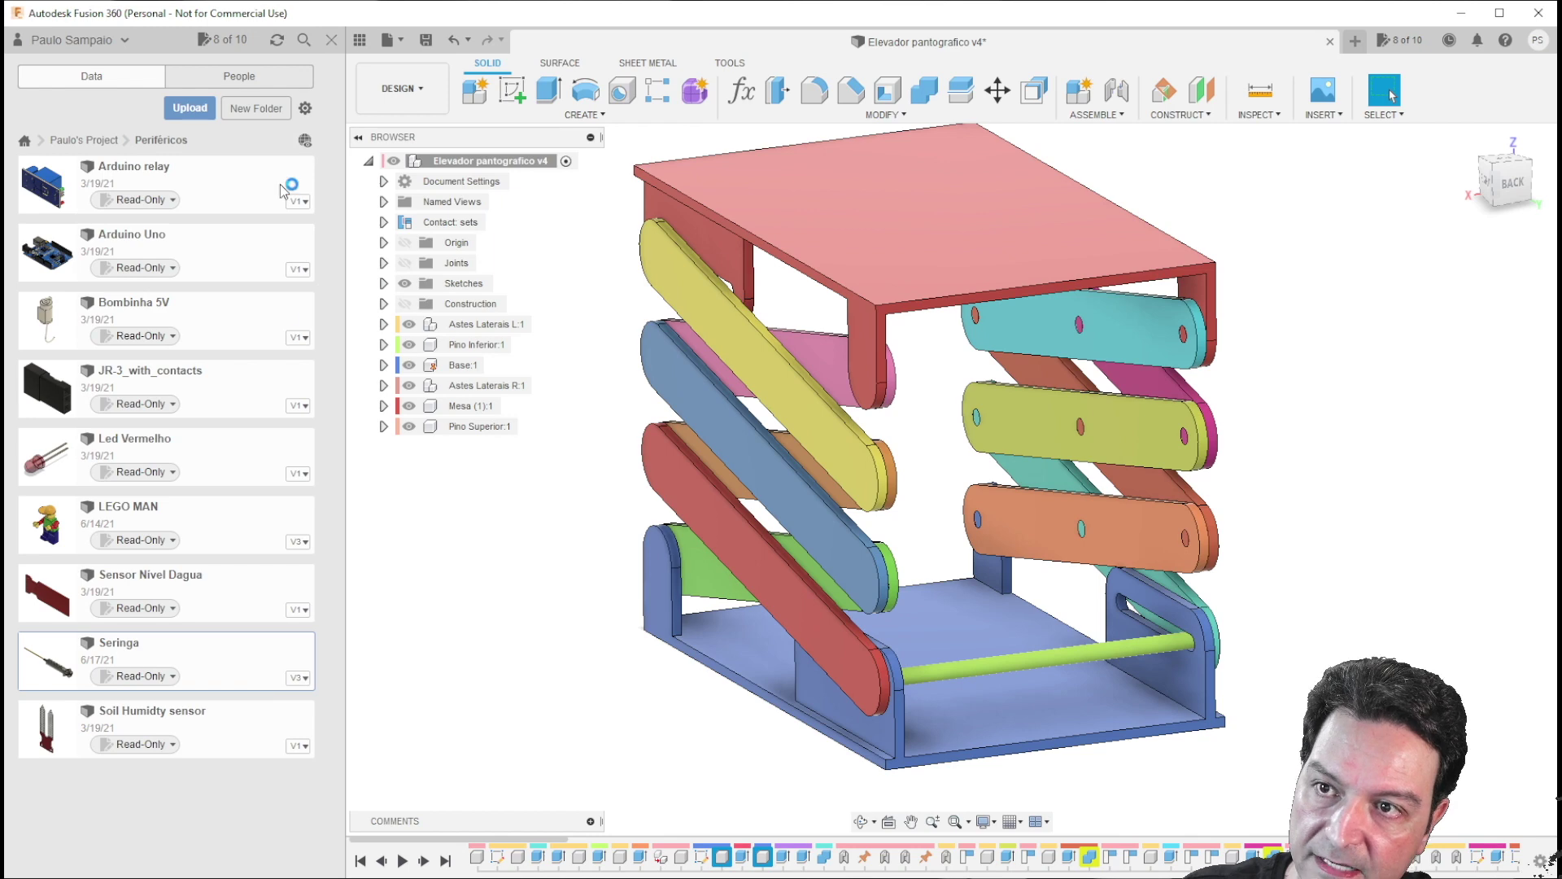
pyautogui.click(359, 40)
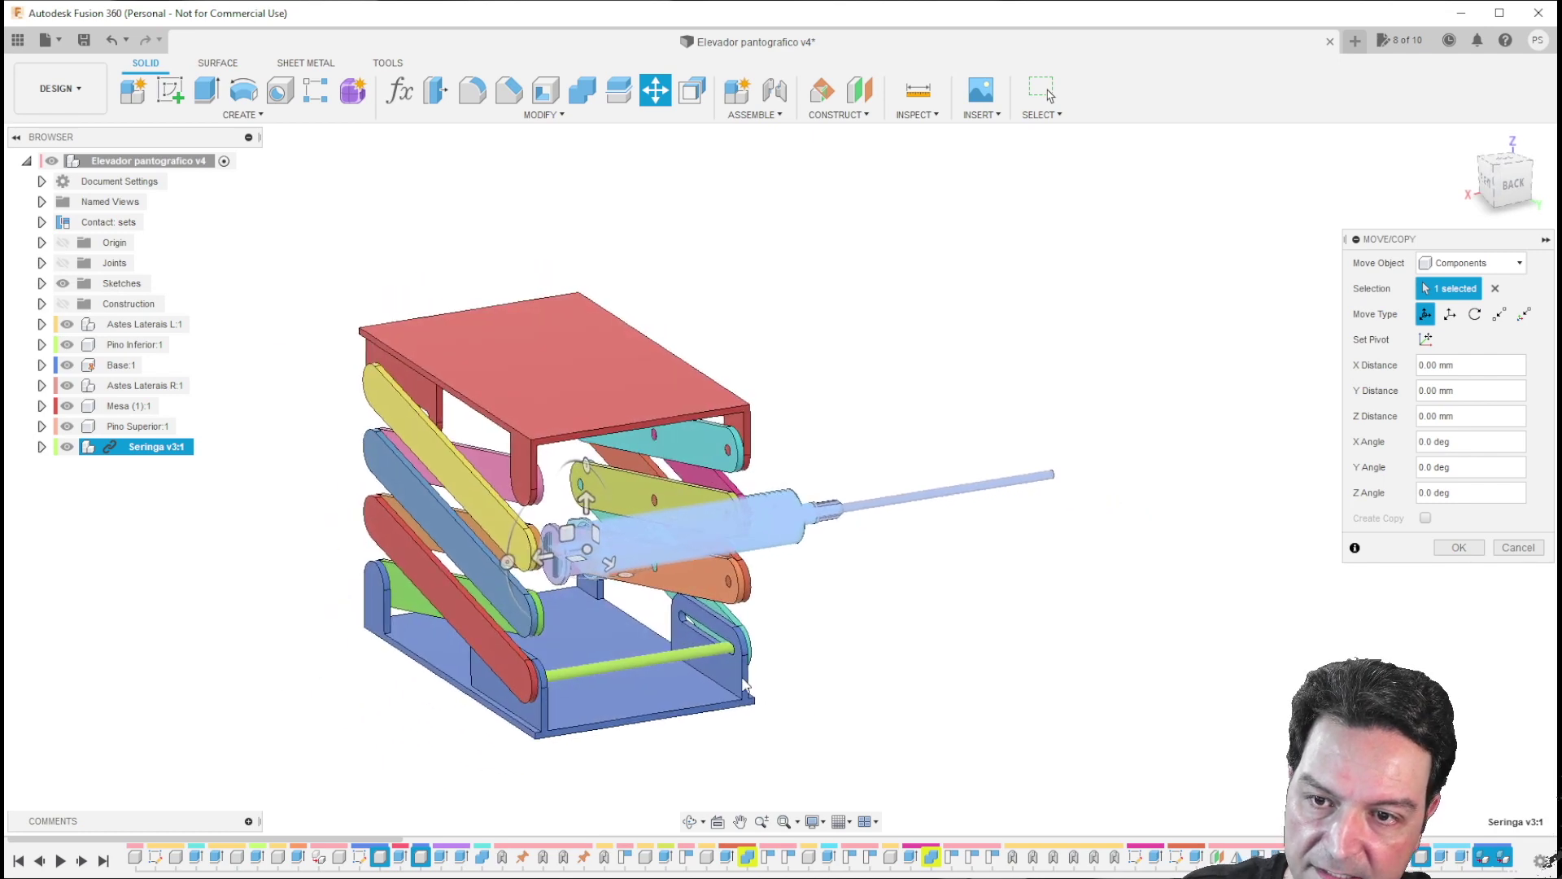
# Step: Move the inserted syringe clear of the lift and rotate it -90° about the Z axis
pyautogui.moveTo(590, 551); pyautogui.dragTo(909, 736)
pyautogui.keyDown('shift'); pyautogui.moveTo(932, 692); pyautogui.dragTo(988, 736, button='middle'); pyautogui.keyUp('shift')
pyautogui.moveTo(865, 725); pyautogui.dragTo(816, 743)
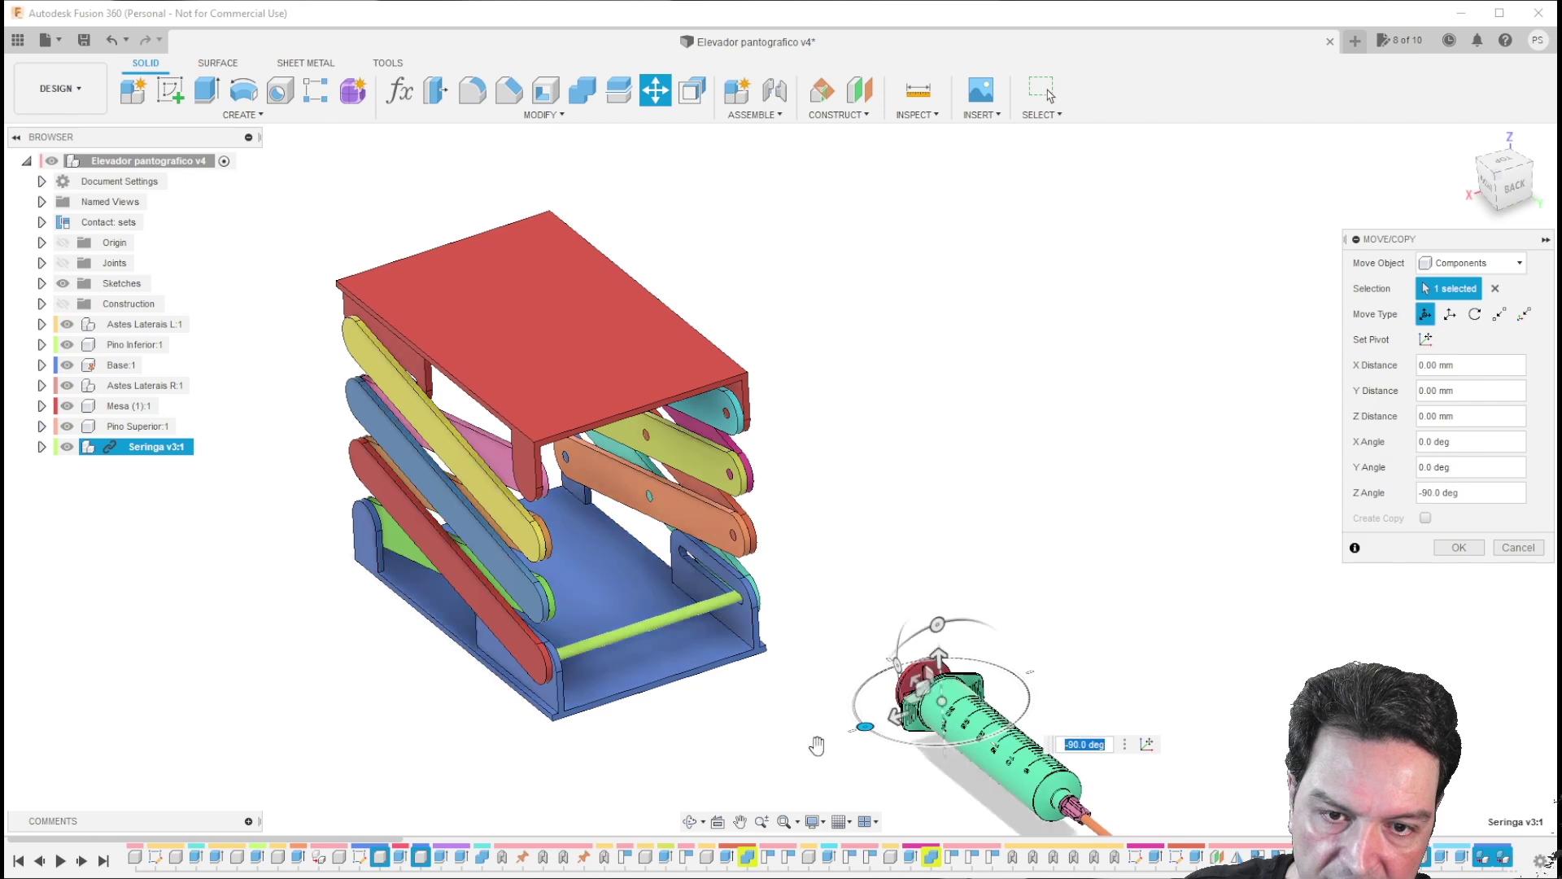
# Step: Move the syringe about 97.4 mm in X and 74.5 mm in Y, placing its plunger end centred just beyond the base edge
pyautogui.keyDown('shift'); pyautogui.moveTo(1112, 631); pyautogui.dragTo(1095, 635, button='middle'); pyautogui.keyUp('shift')
pyautogui.click(1499, 171)
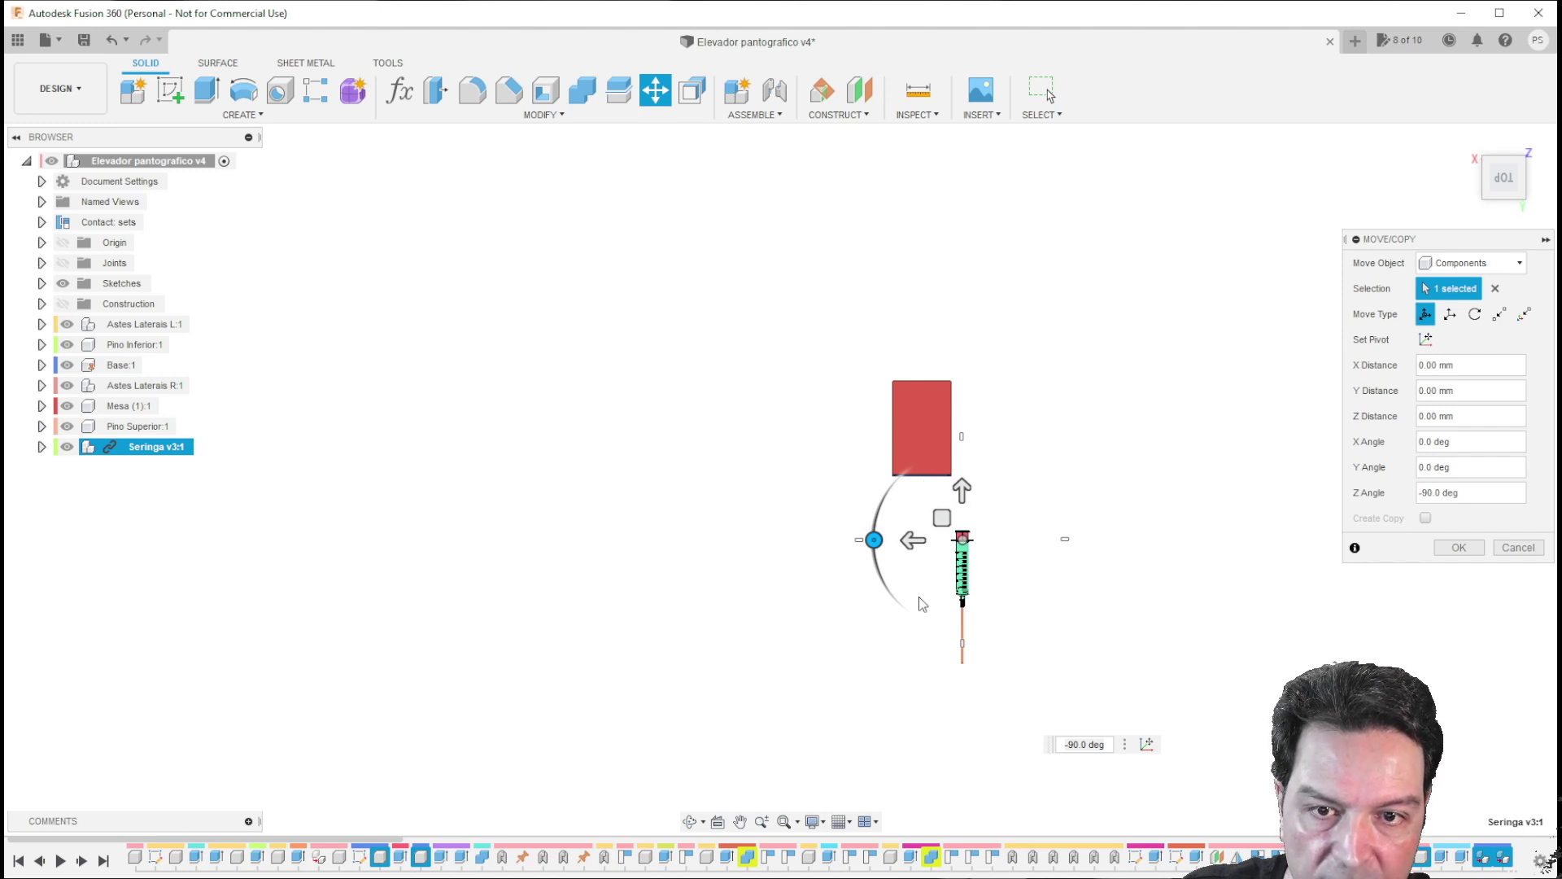
pyautogui.scroll(5, 920, 597)
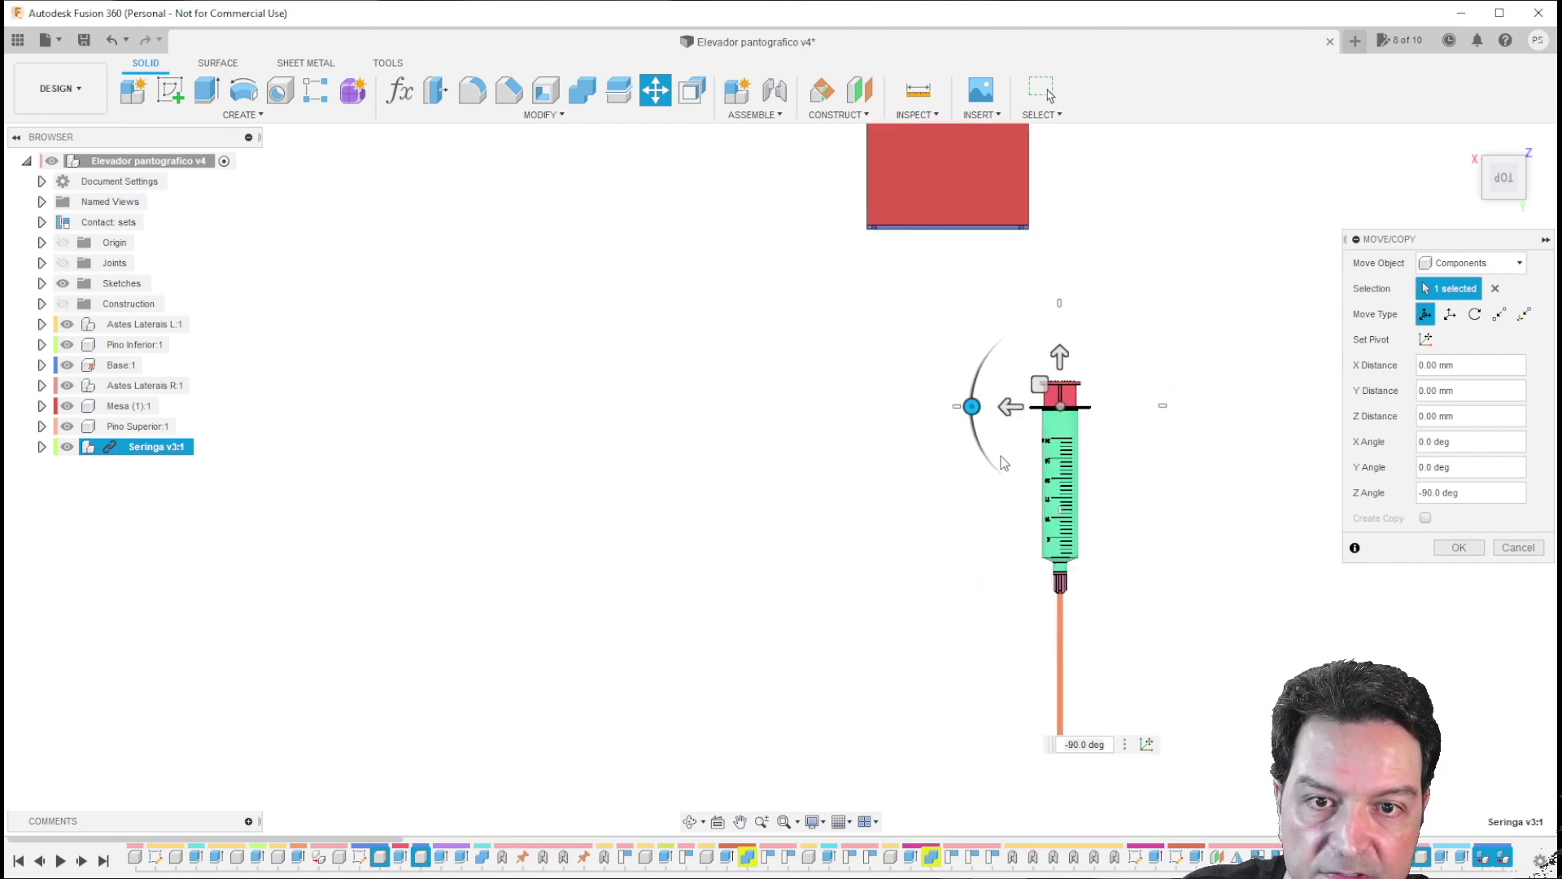
pyautogui.moveTo(1049, 372); pyautogui.dragTo(927, 238)
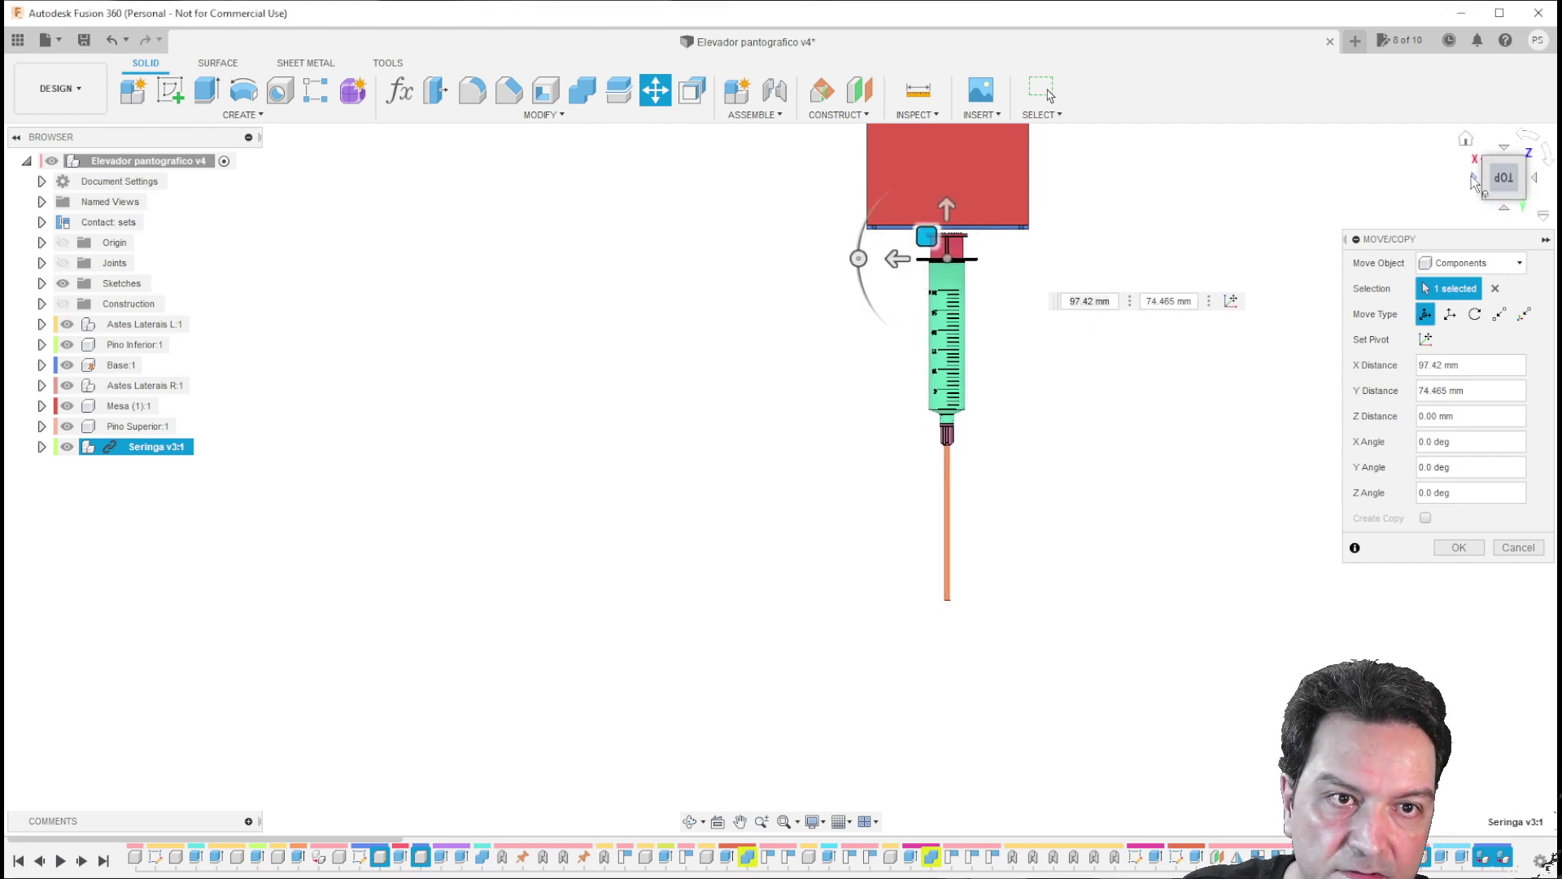
# Step: Check the syringe's alignment with the lower pin, show the assembly's origin planes and accept the syringe's new position
pyautogui.click(1477, 179)
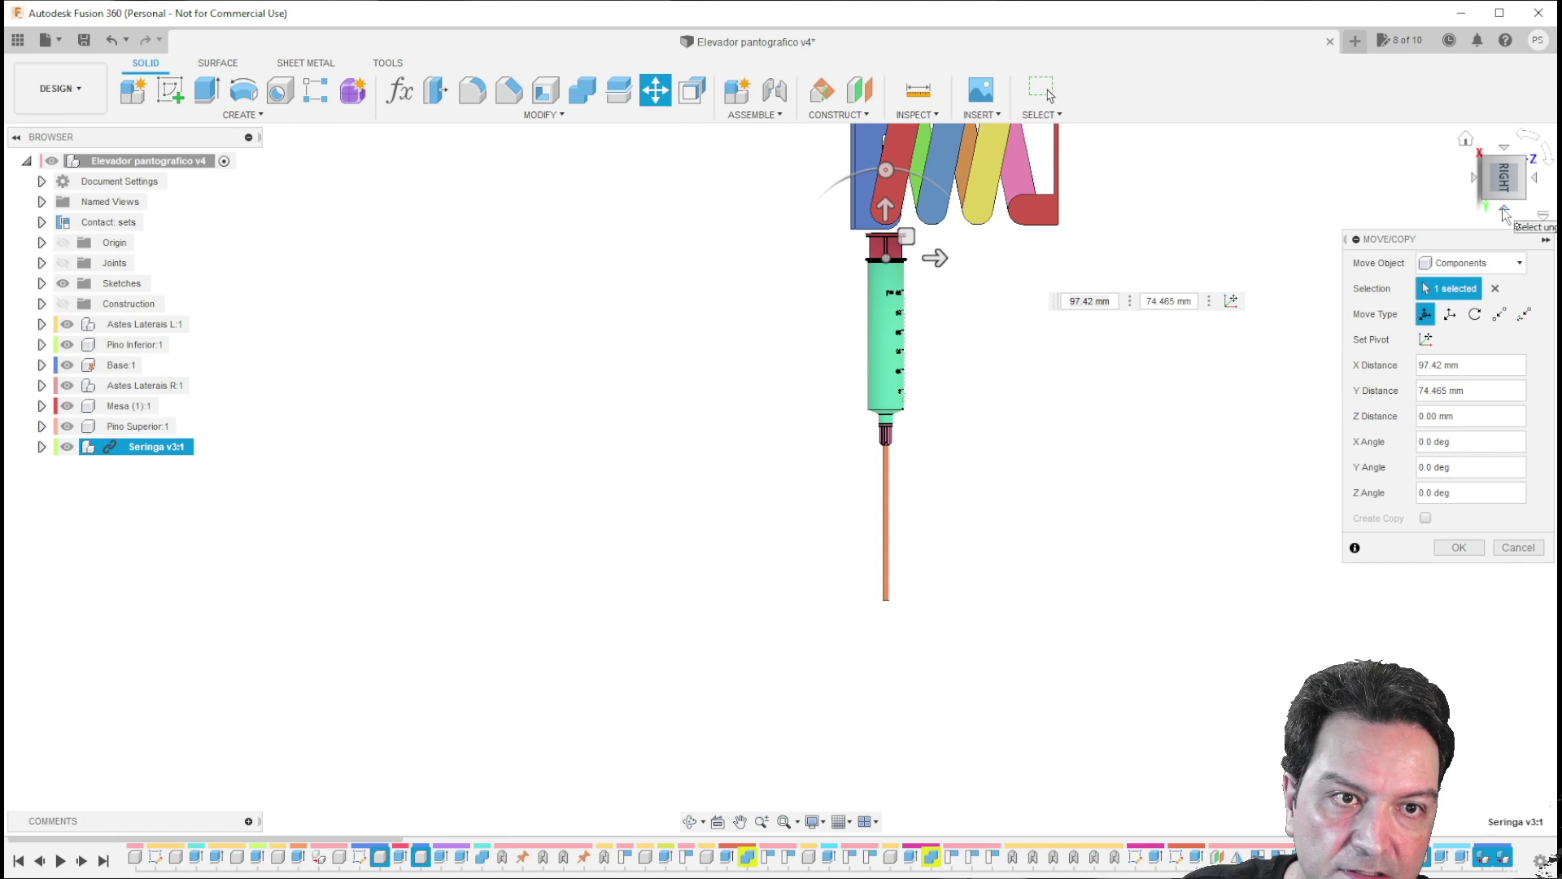
pyautogui.click(1501, 211)
pyautogui.click(1527, 138)
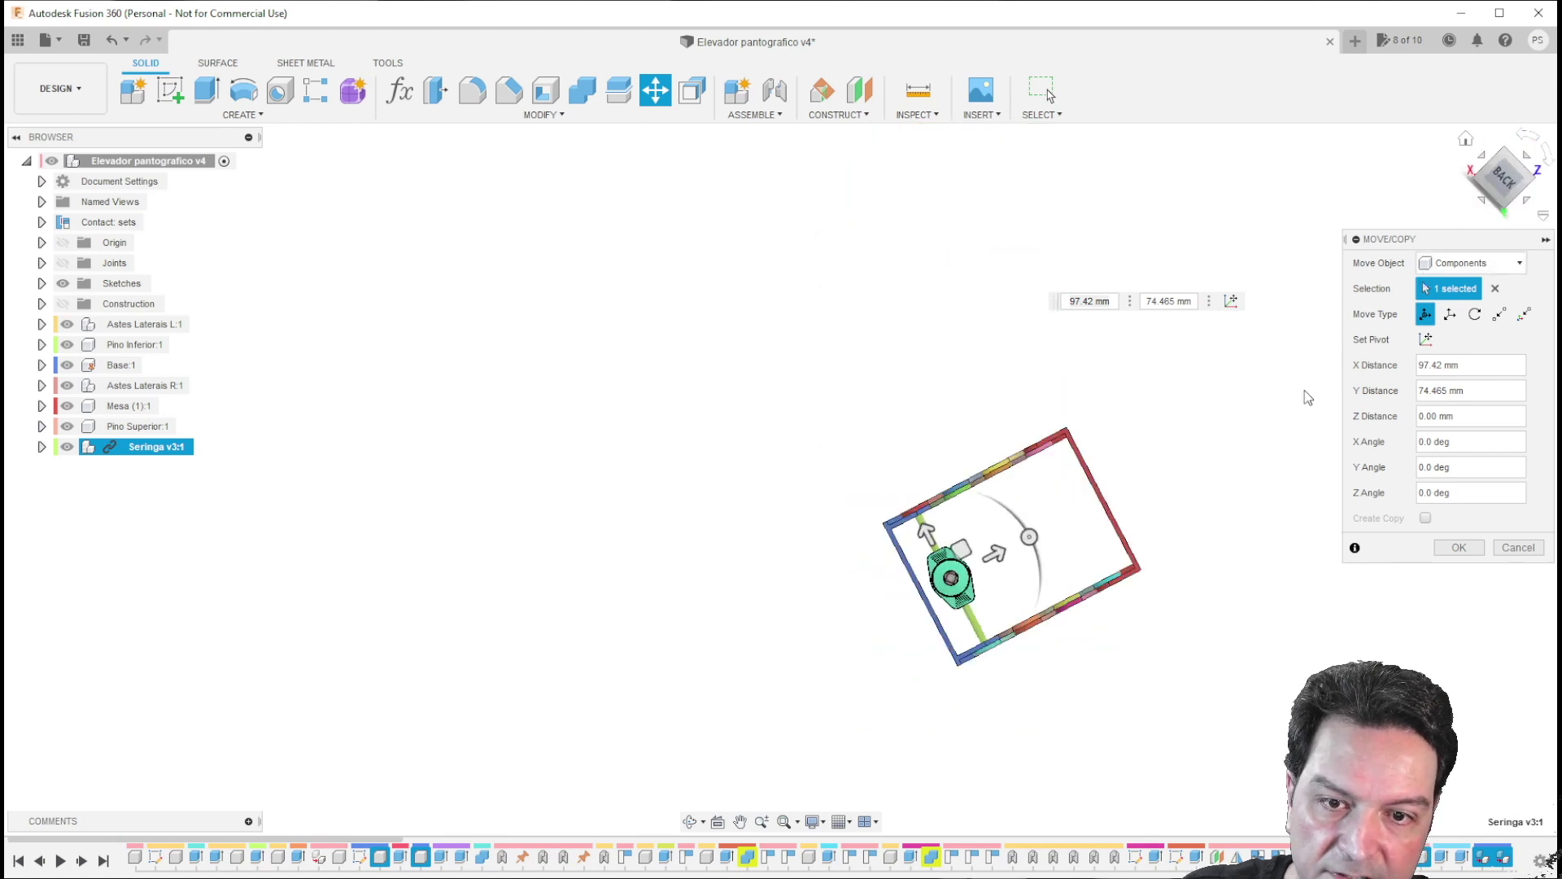
pyautogui.scroll(6, 948, 384)
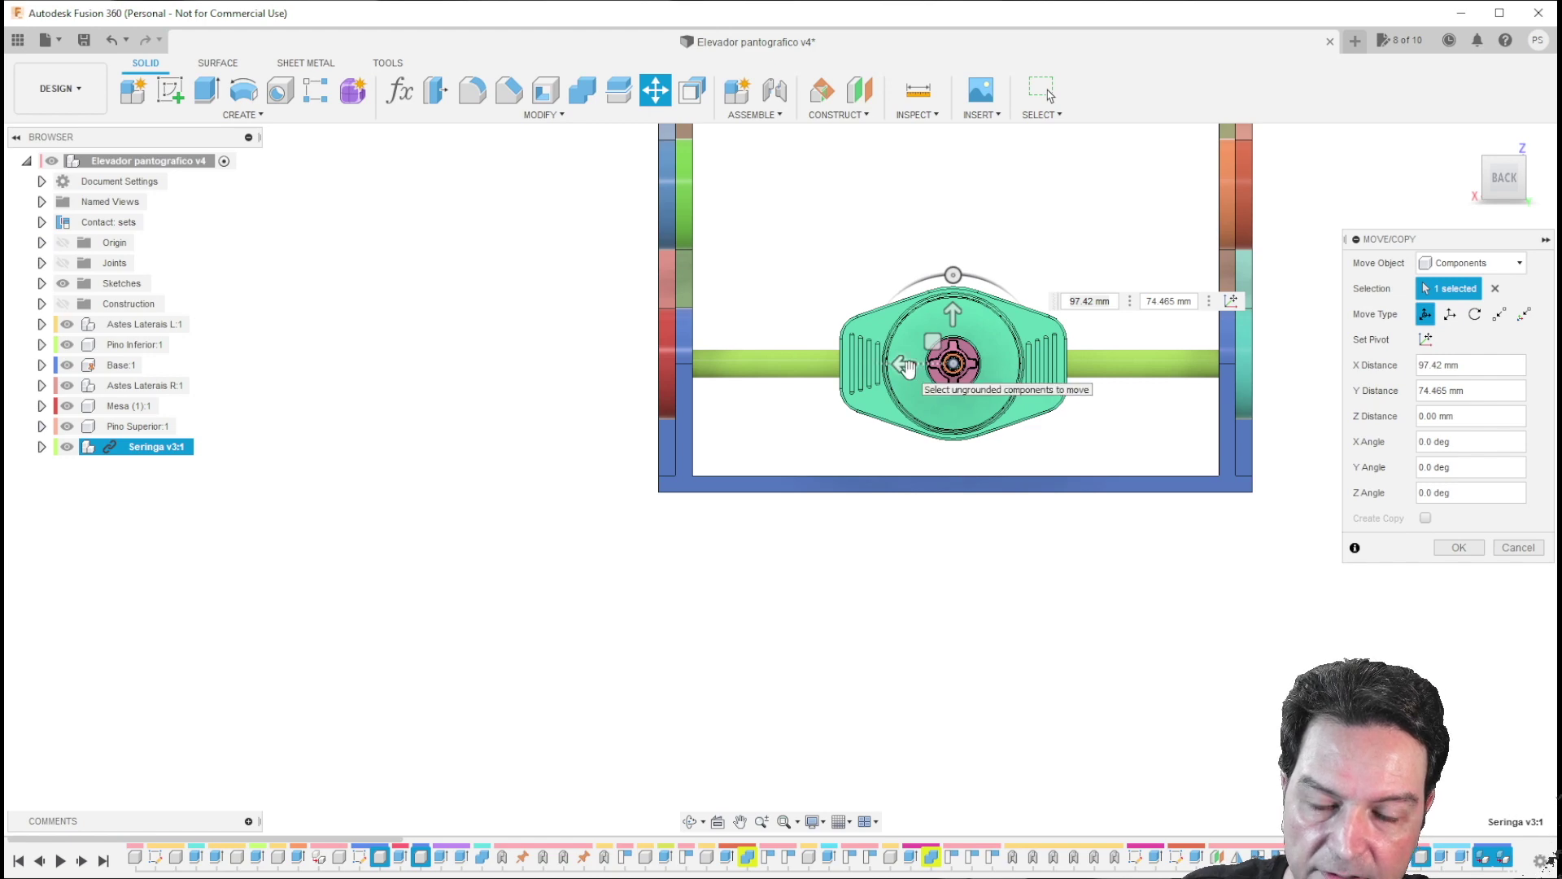
pyautogui.keyDown('shift'); pyautogui.moveTo(1050, 419); pyautogui.dragTo(897, 398, button='middle'); pyautogui.keyUp('shift')
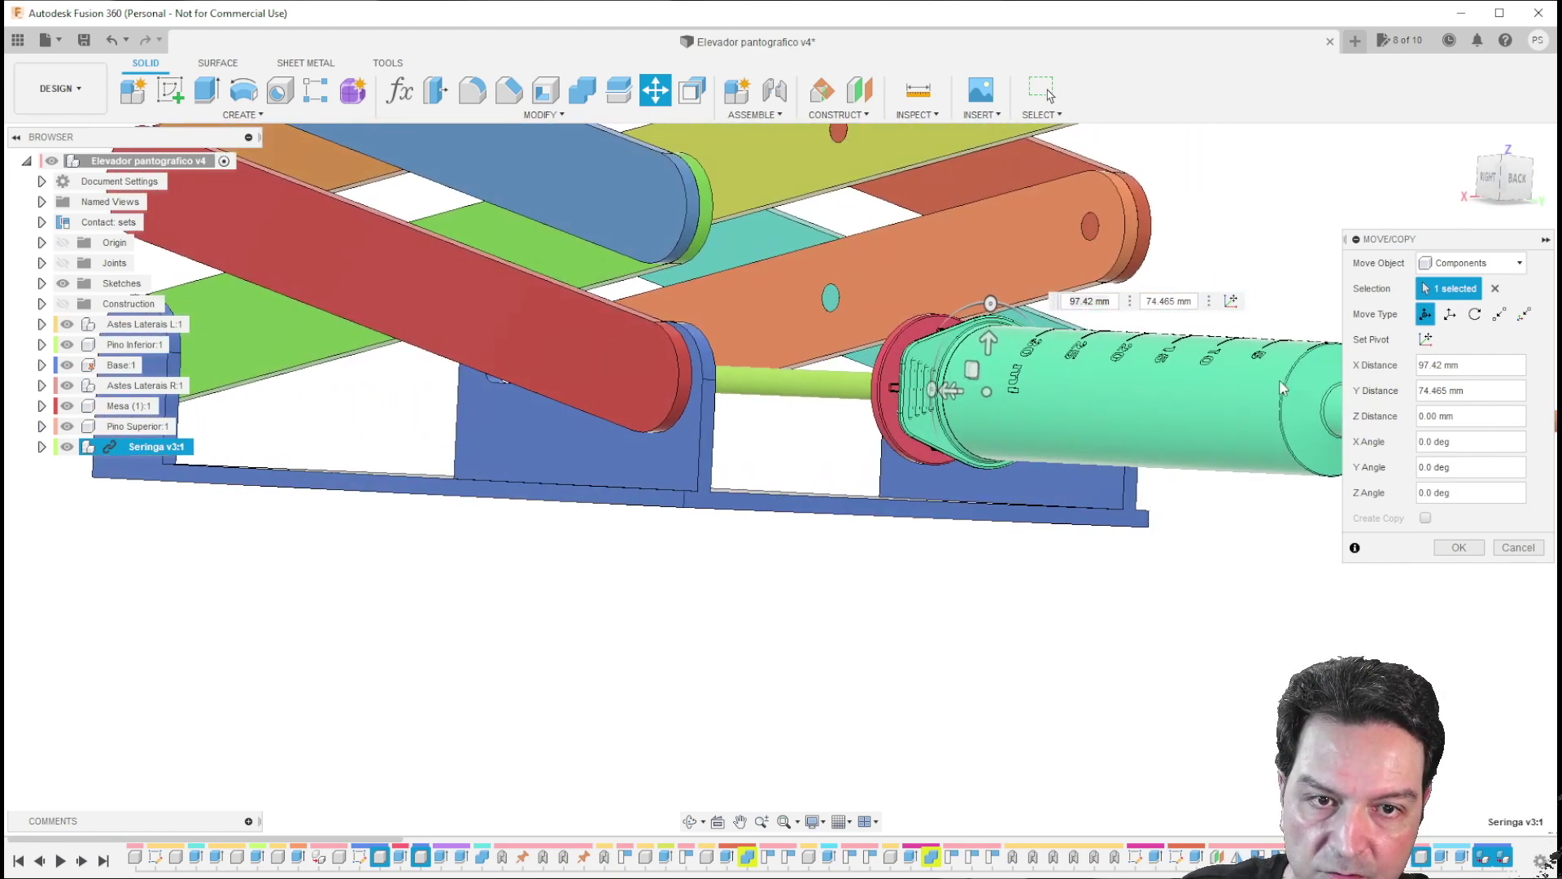
pyautogui.keyDown('shift'); pyautogui.moveTo(1021, 412); pyautogui.dragTo(1036, 478, button='middle'); pyautogui.keyUp('shift')
pyautogui.click(63, 243)
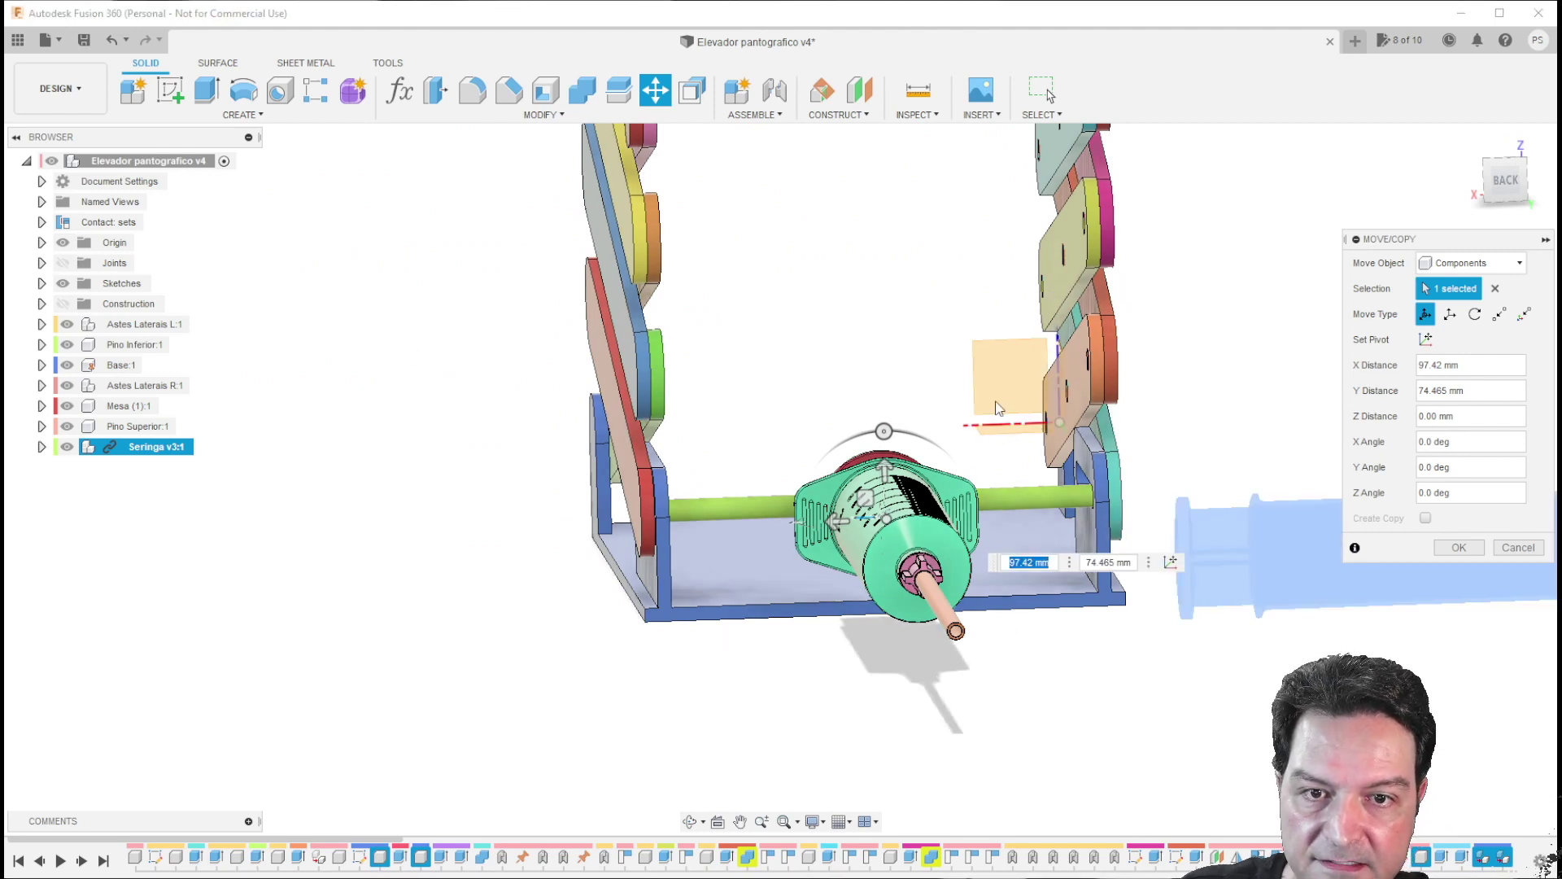
pyautogui.keyDown('shift'); pyautogui.moveTo(1017, 413); pyautogui.dragTo(1085, 443, button='middle'); pyautogui.keyUp('shift')
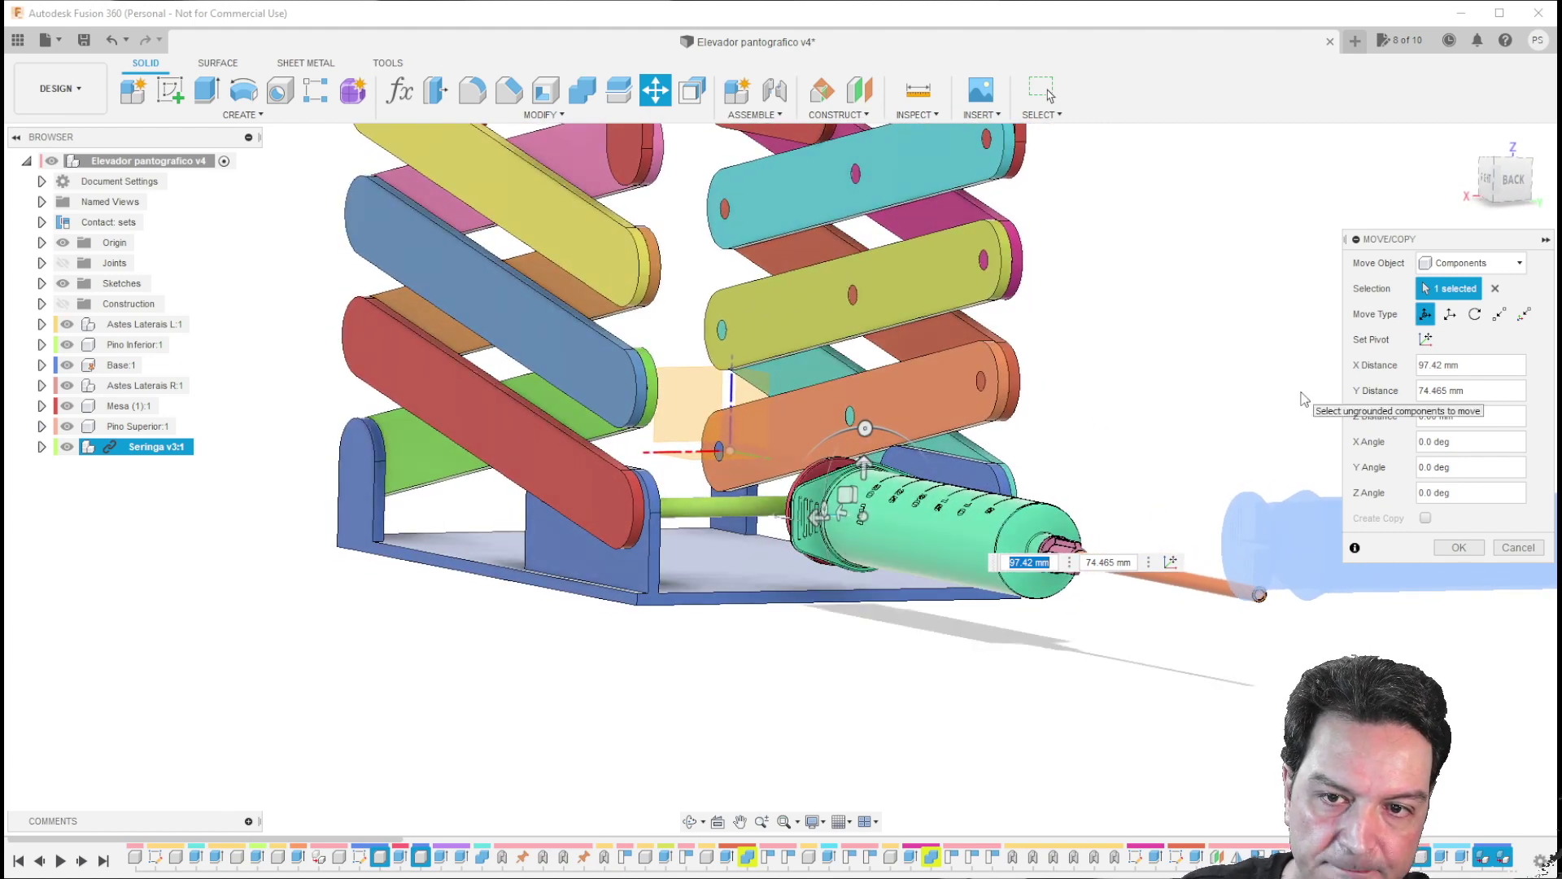
pyautogui.keyDown('shift'); pyautogui.moveTo(1304, 399); pyautogui.dragTo(1455, 539, button='middle'); pyautogui.keyUp('shift')
pyautogui.click(1456, 550)
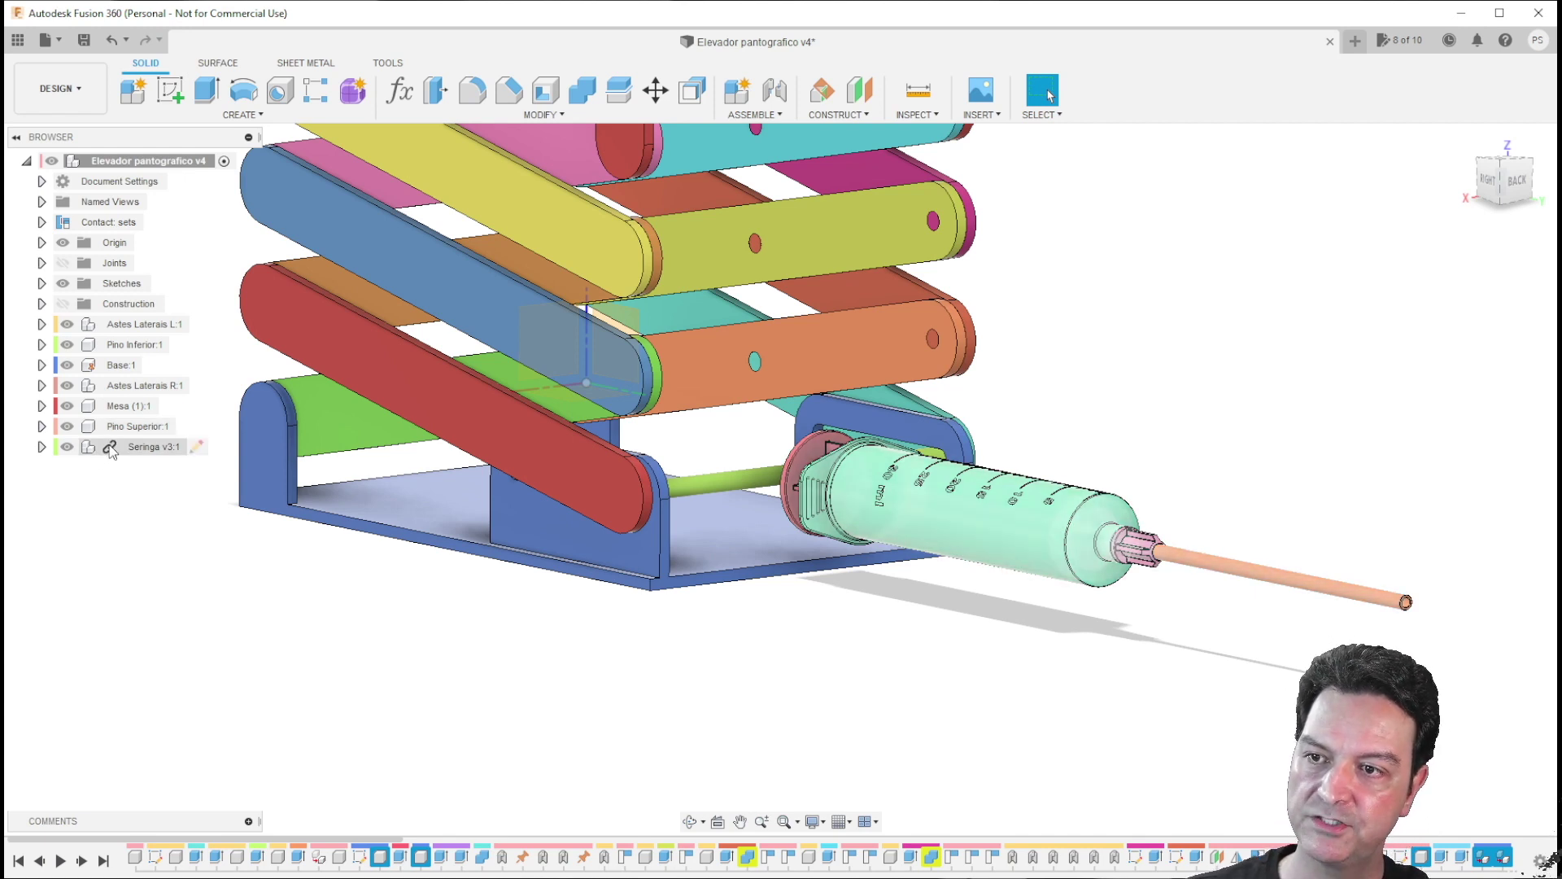
# Step: Break the link between the Seringa v3 component and its source file
pyautogui.click(43, 446)
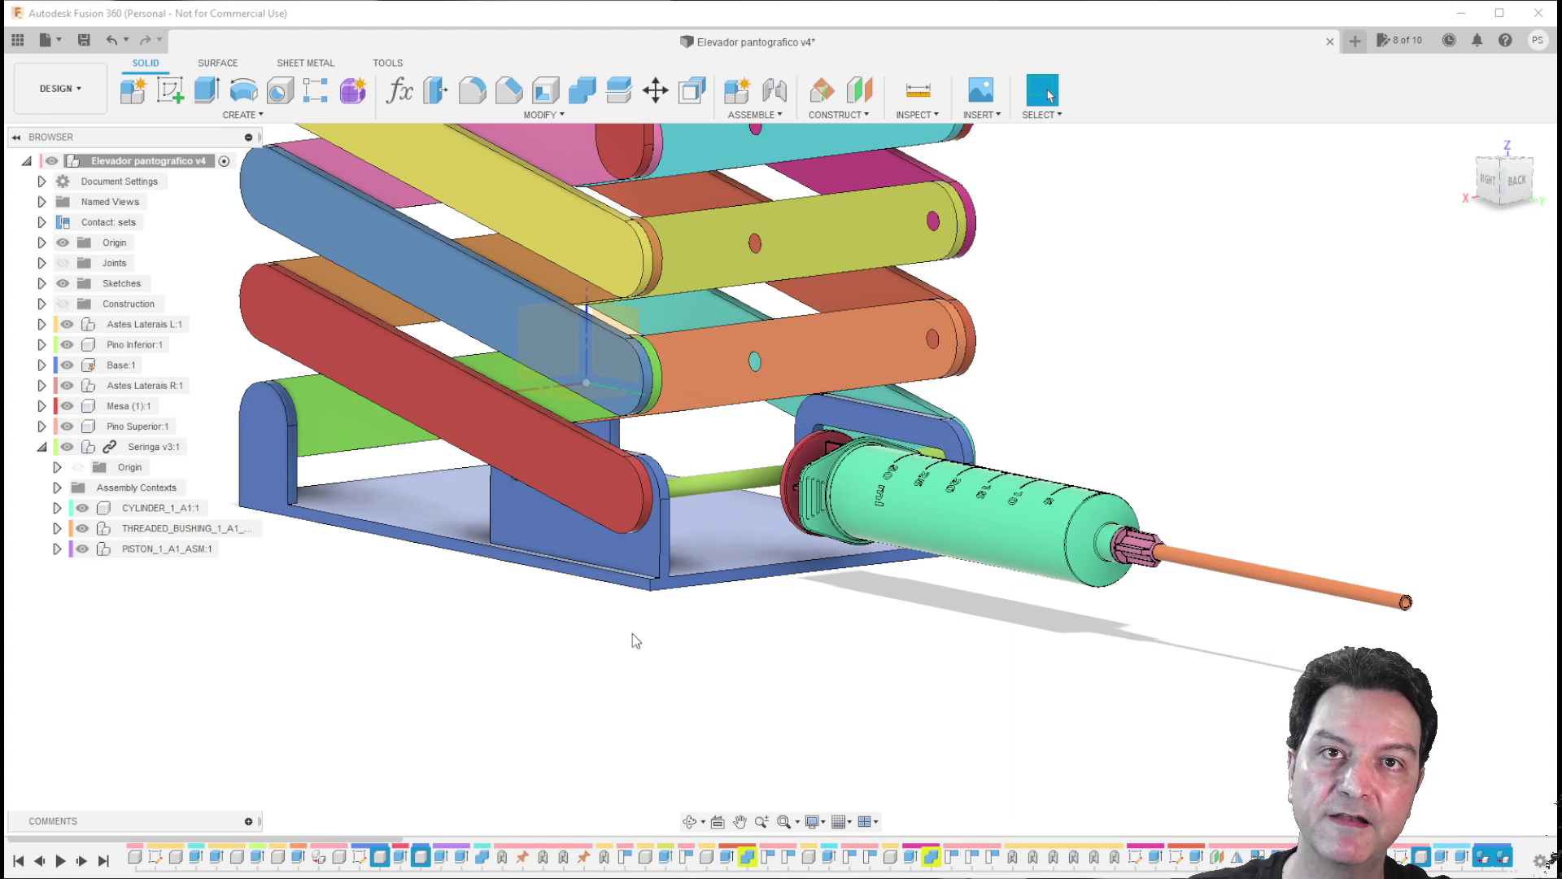
pyautogui.scroll(4, 648, 626)
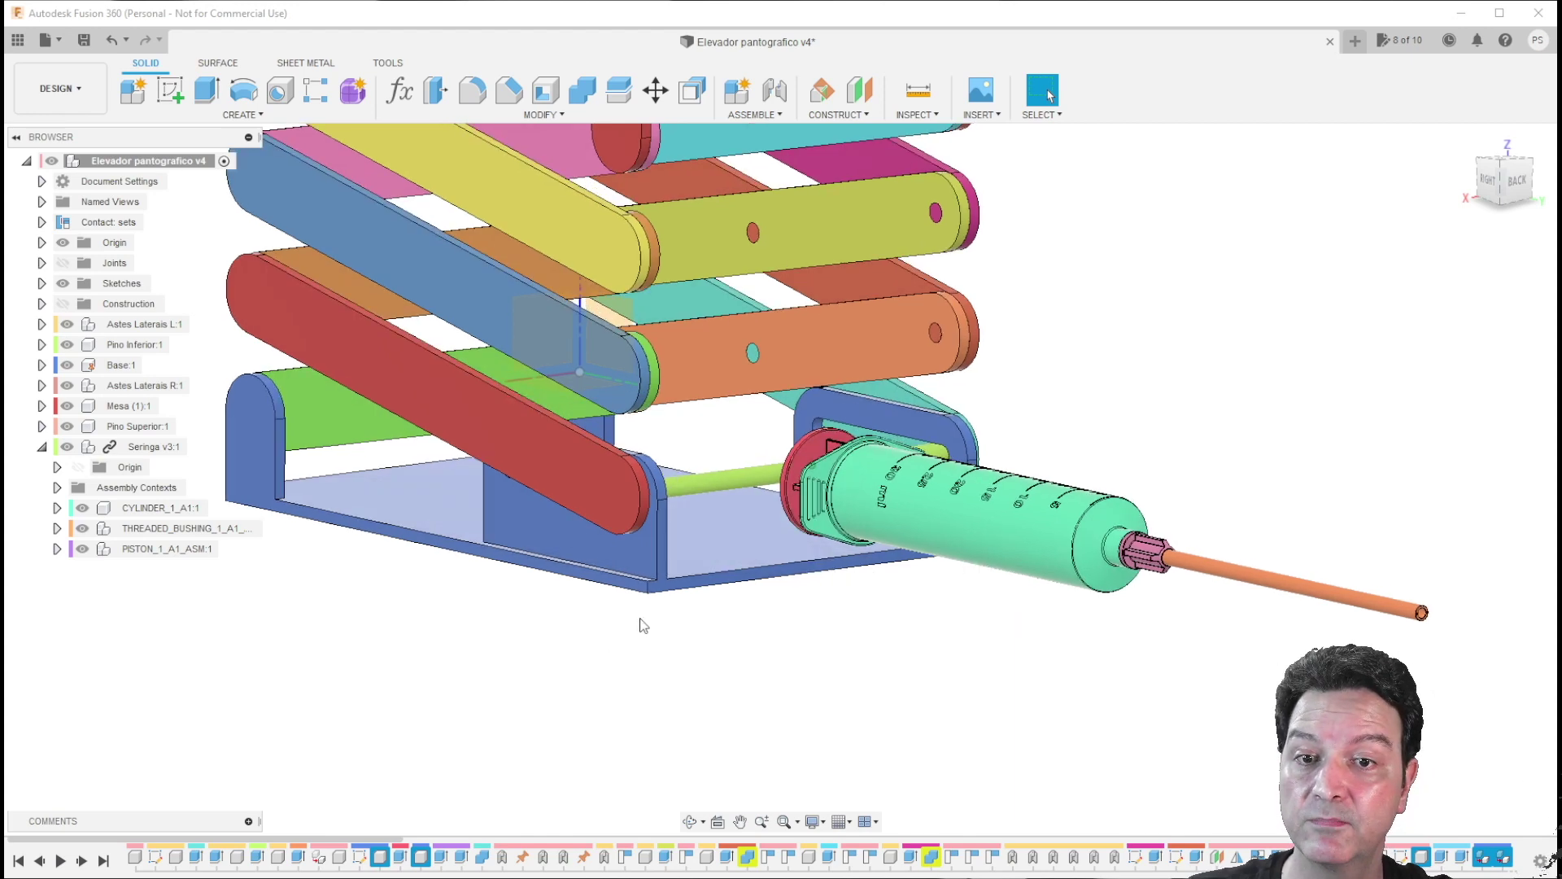
pyautogui.scroll(2, 822, 582)
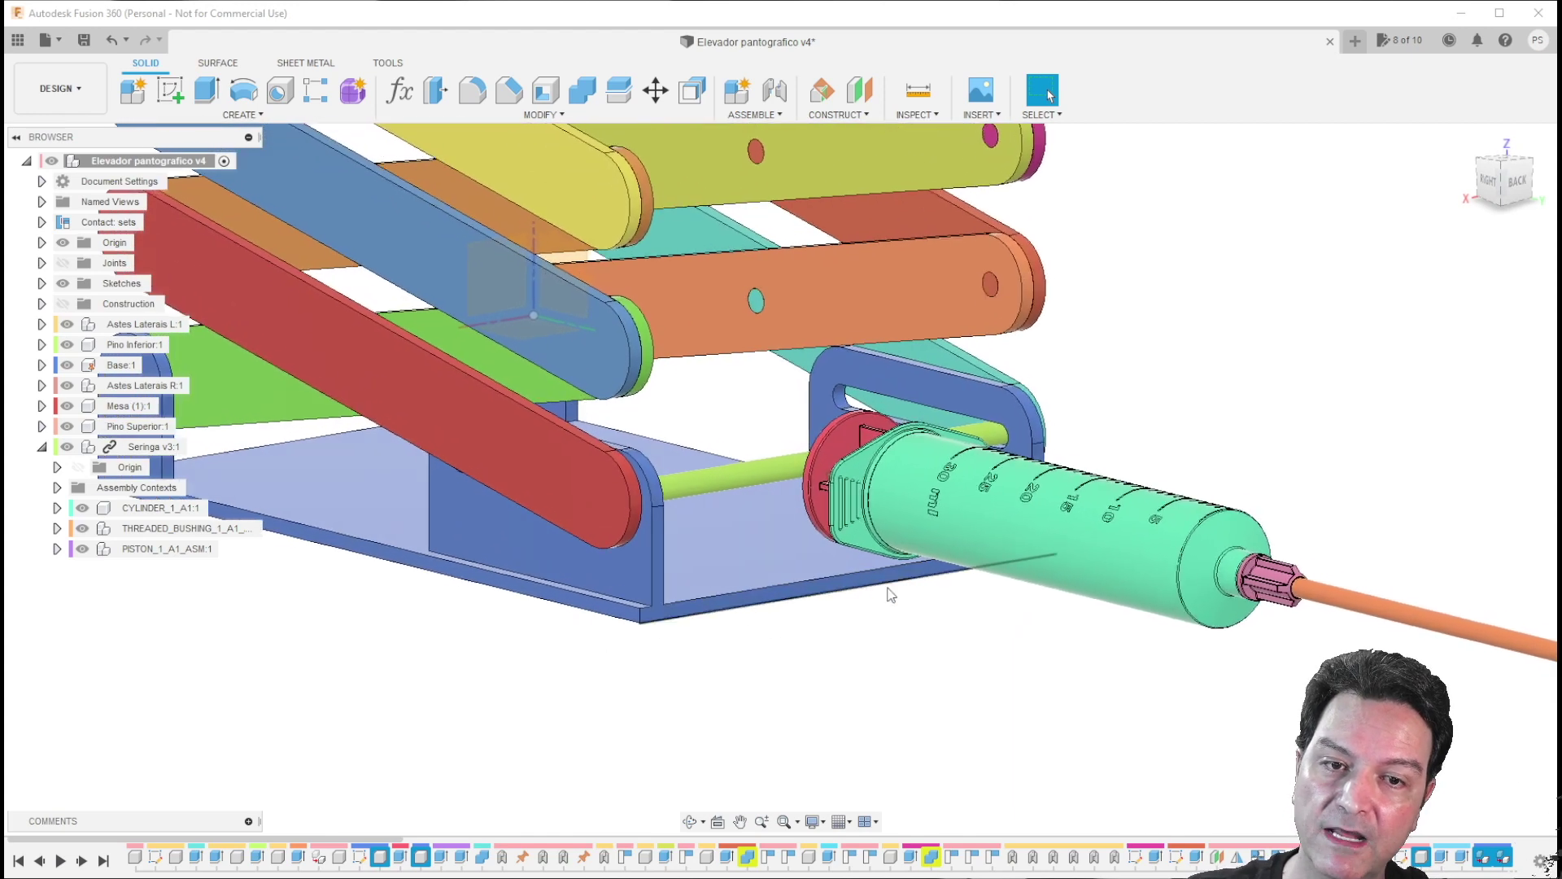
pyautogui.rightClick(116, 451)
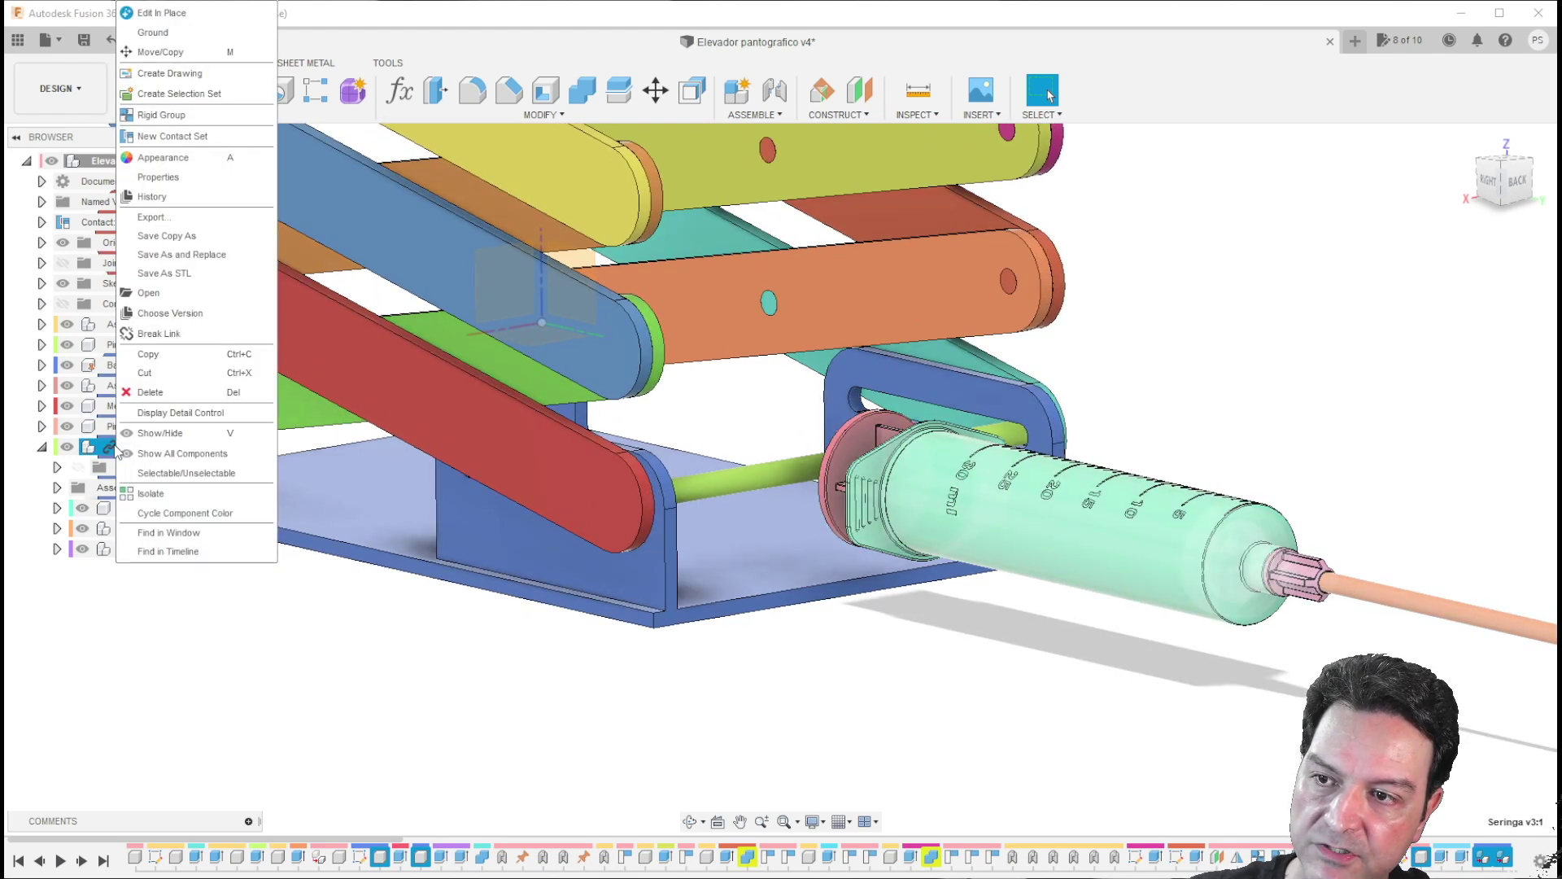
pyautogui.click(156, 335)
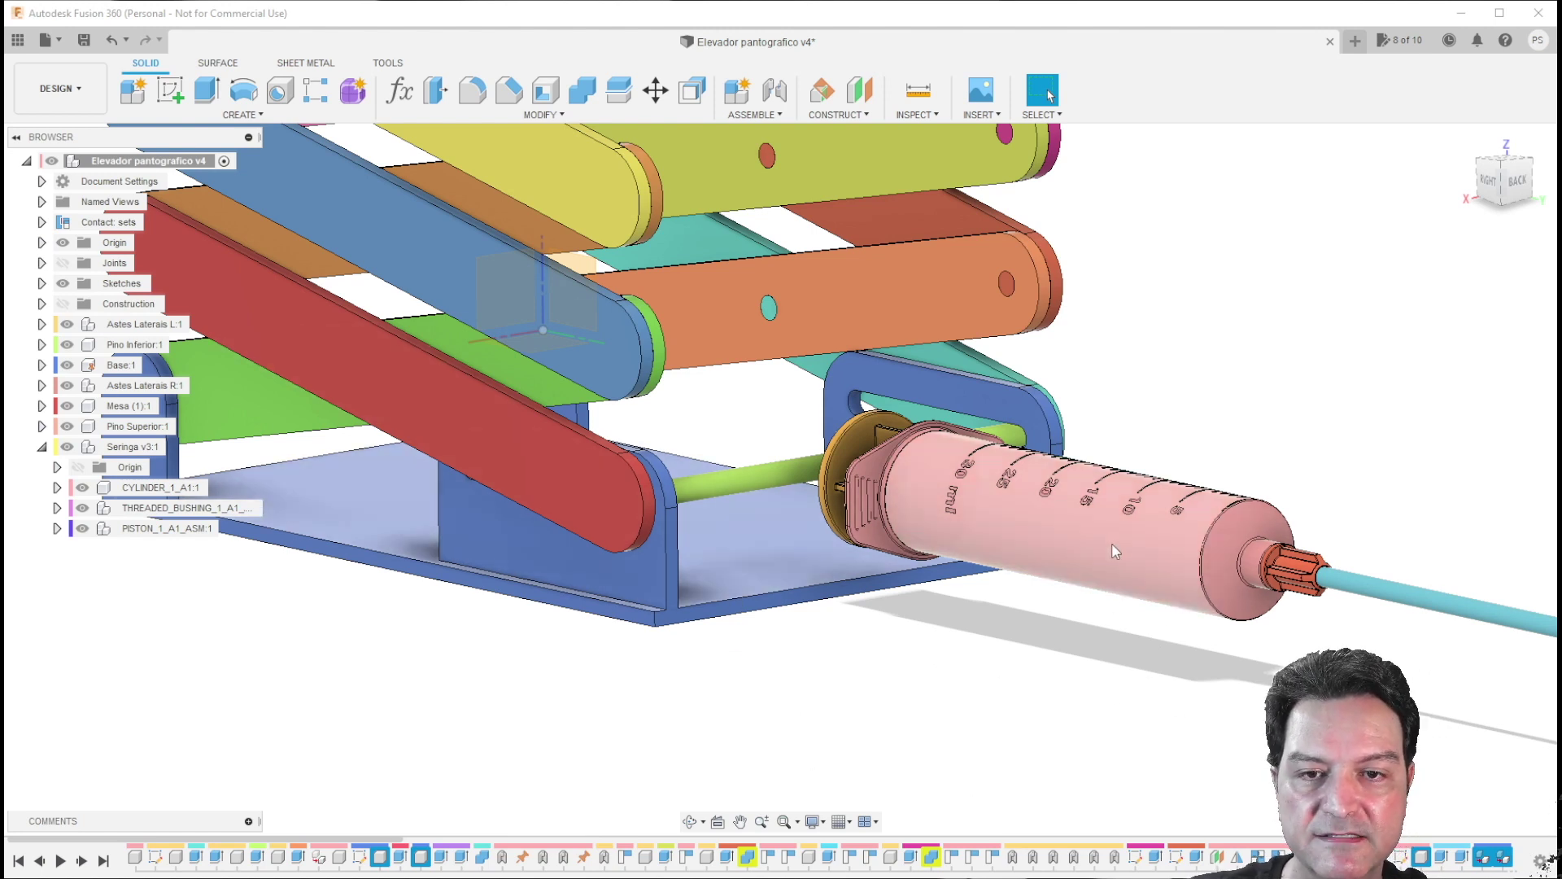
# Step: Hide the syringe's threaded bushing, and switch the cylinder and piston off and back on to inspect the separate parts
pyautogui.scroll(3, 1008, 667)
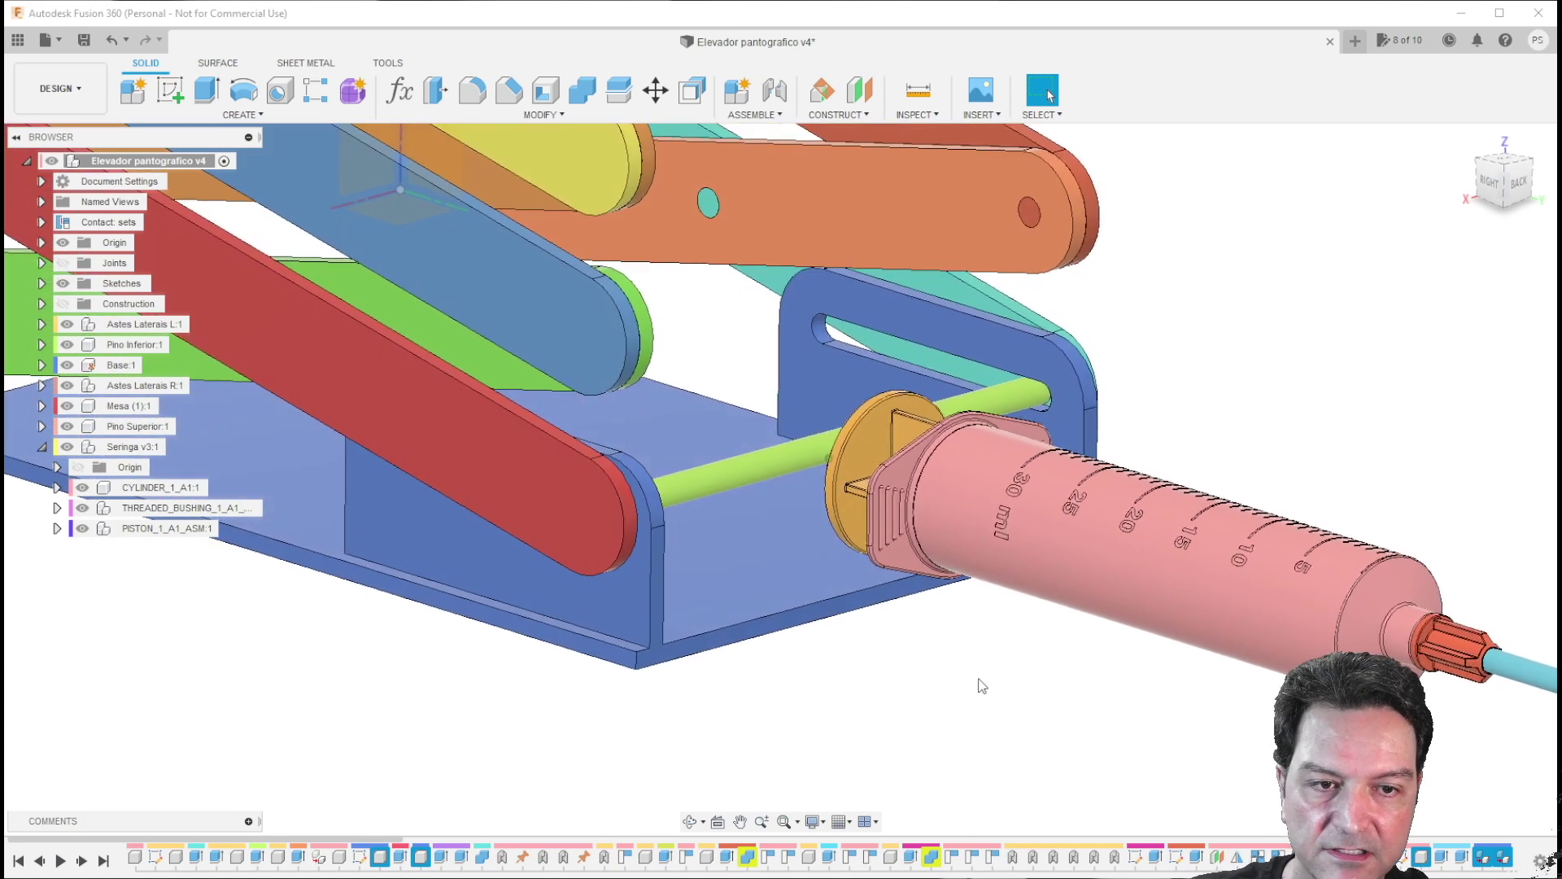
pyautogui.scroll(-2, 798, 722)
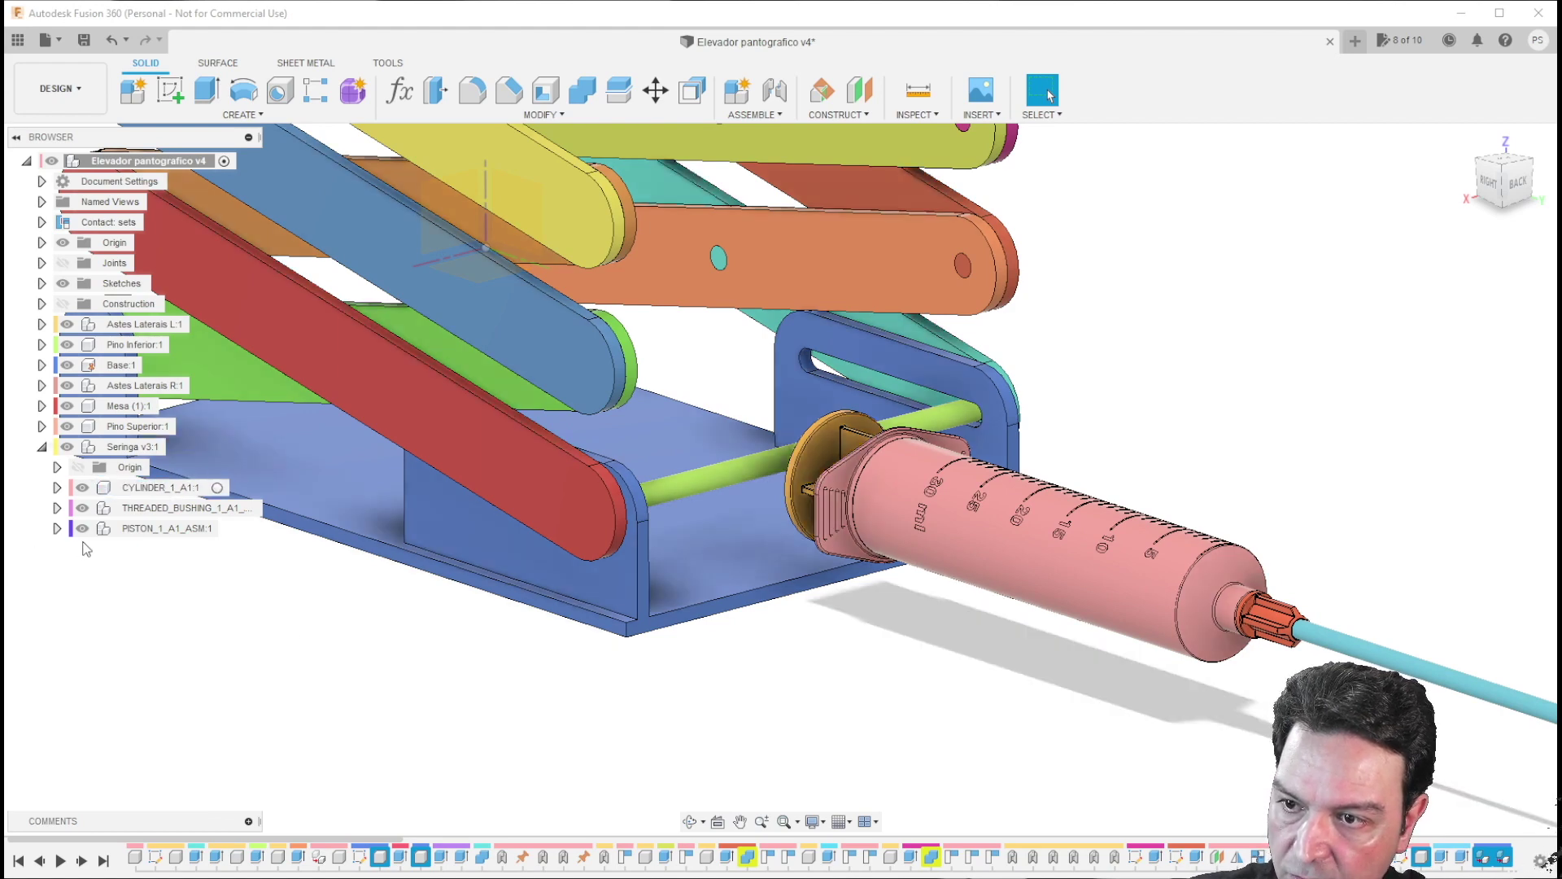
pyautogui.click(84, 488)
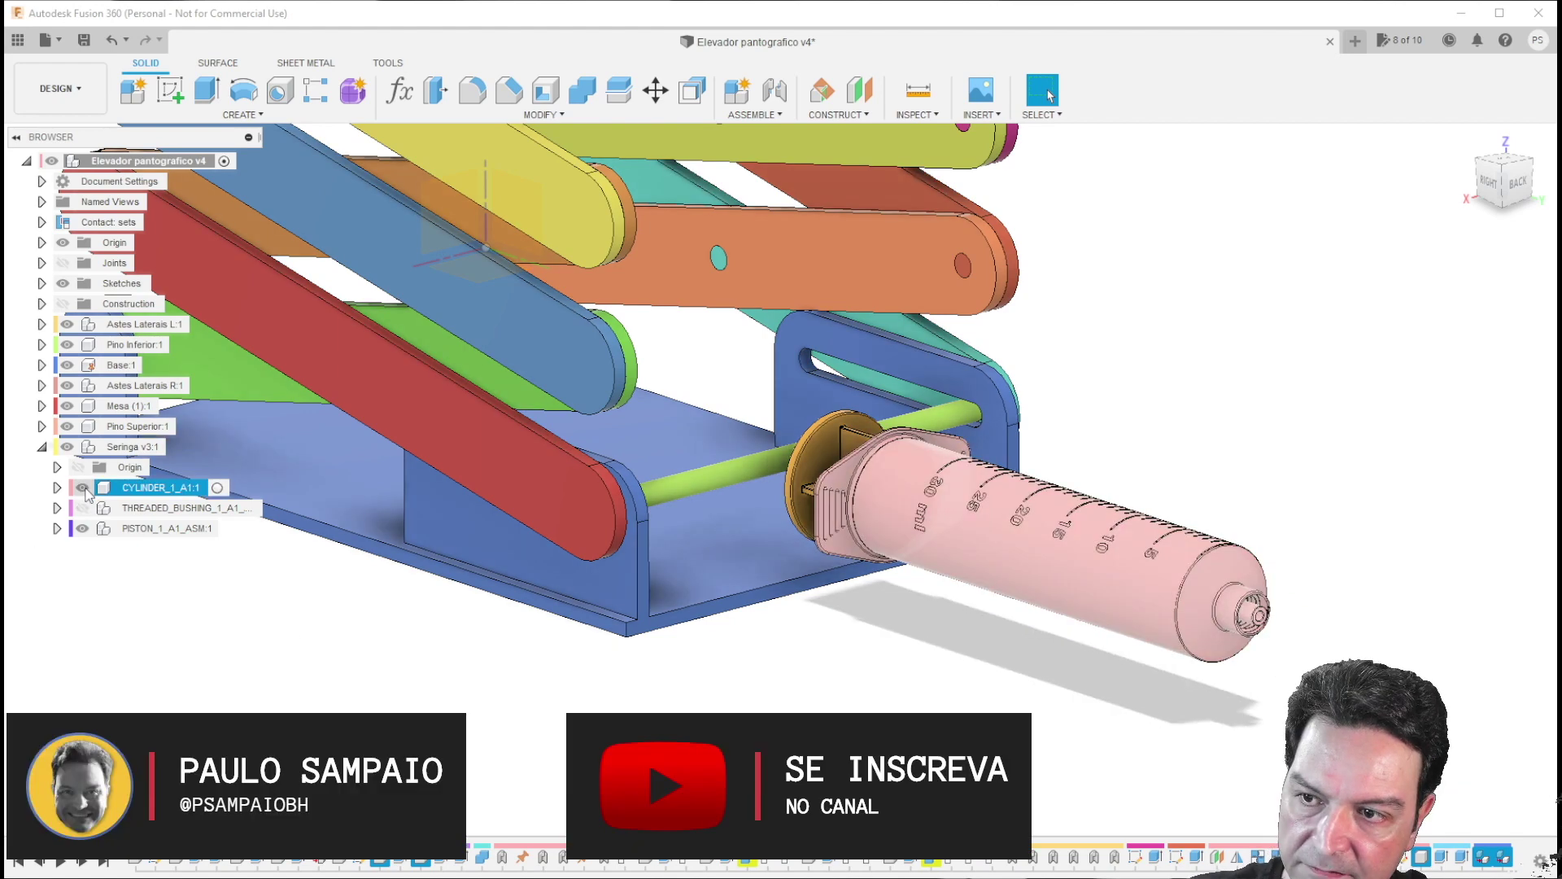
pyautogui.click(83, 488)
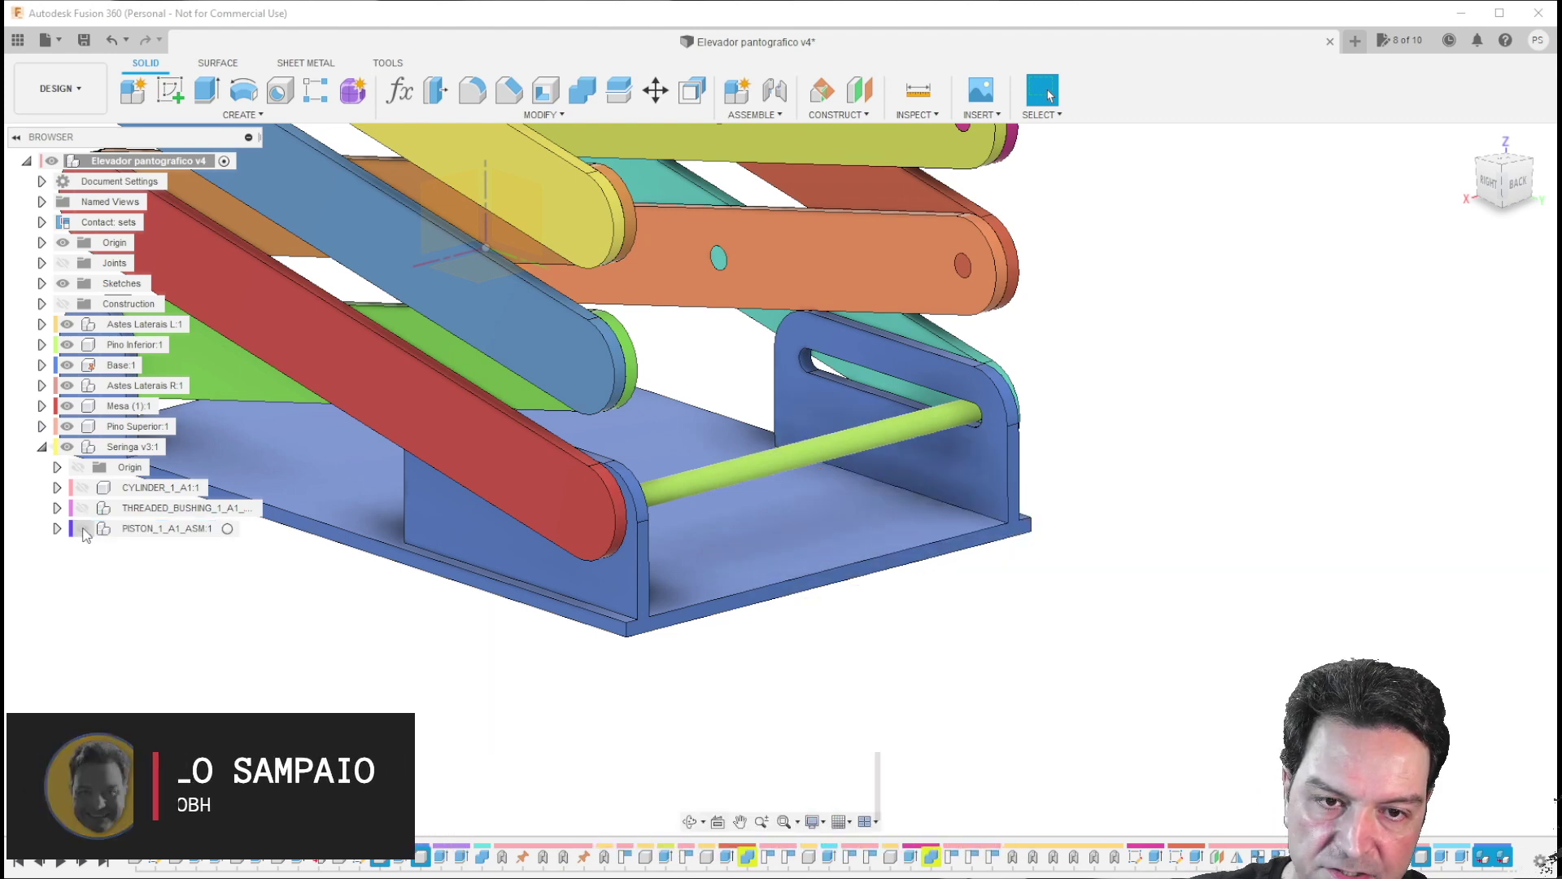
pyautogui.click(82, 528)
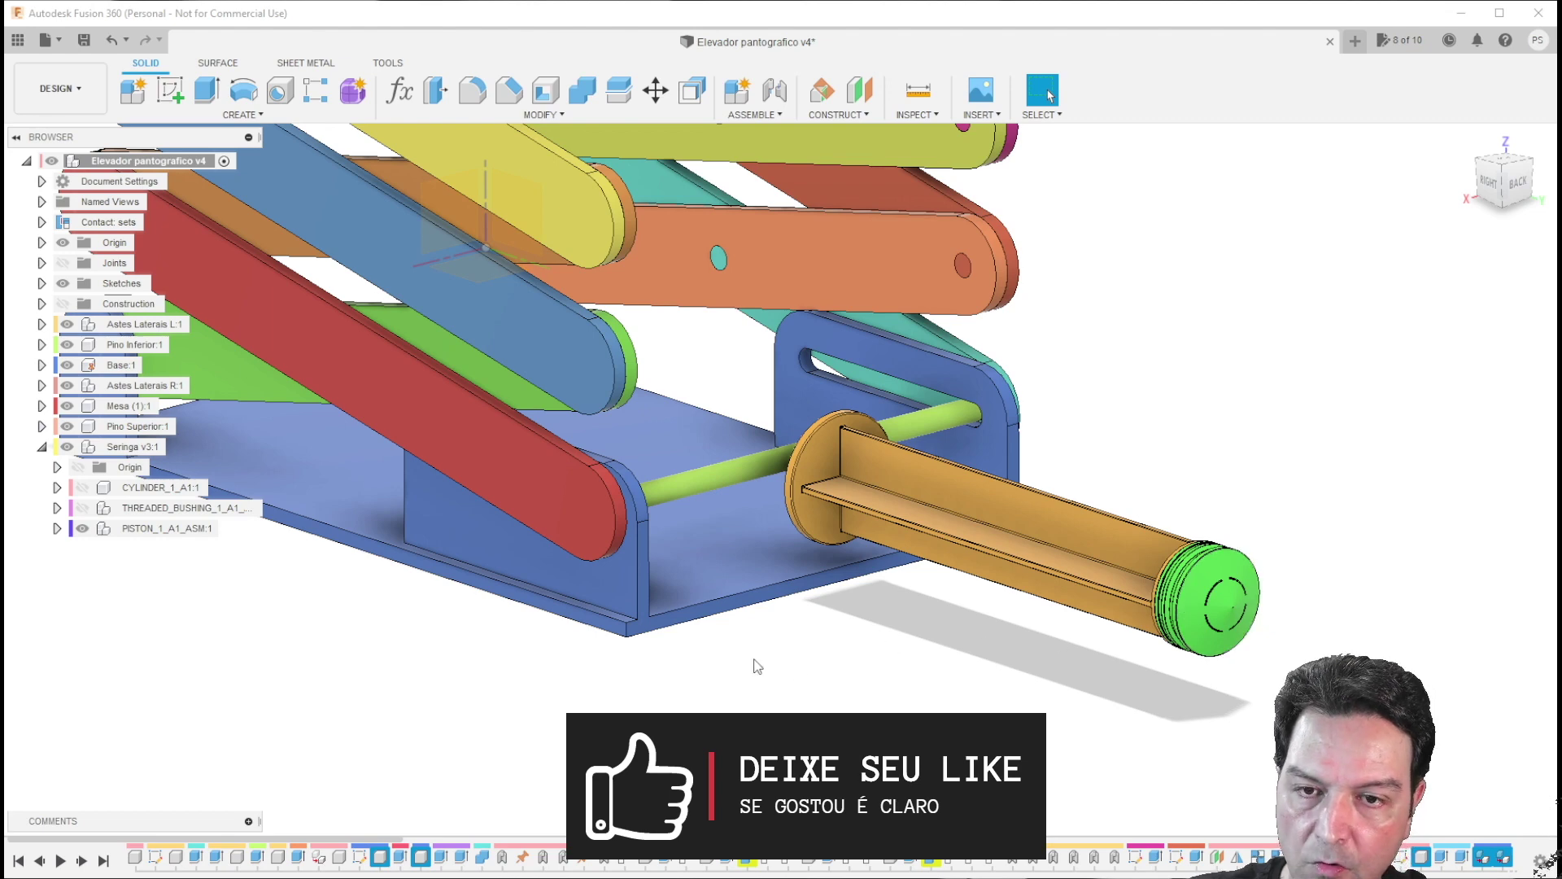
pyautogui.click(83, 488)
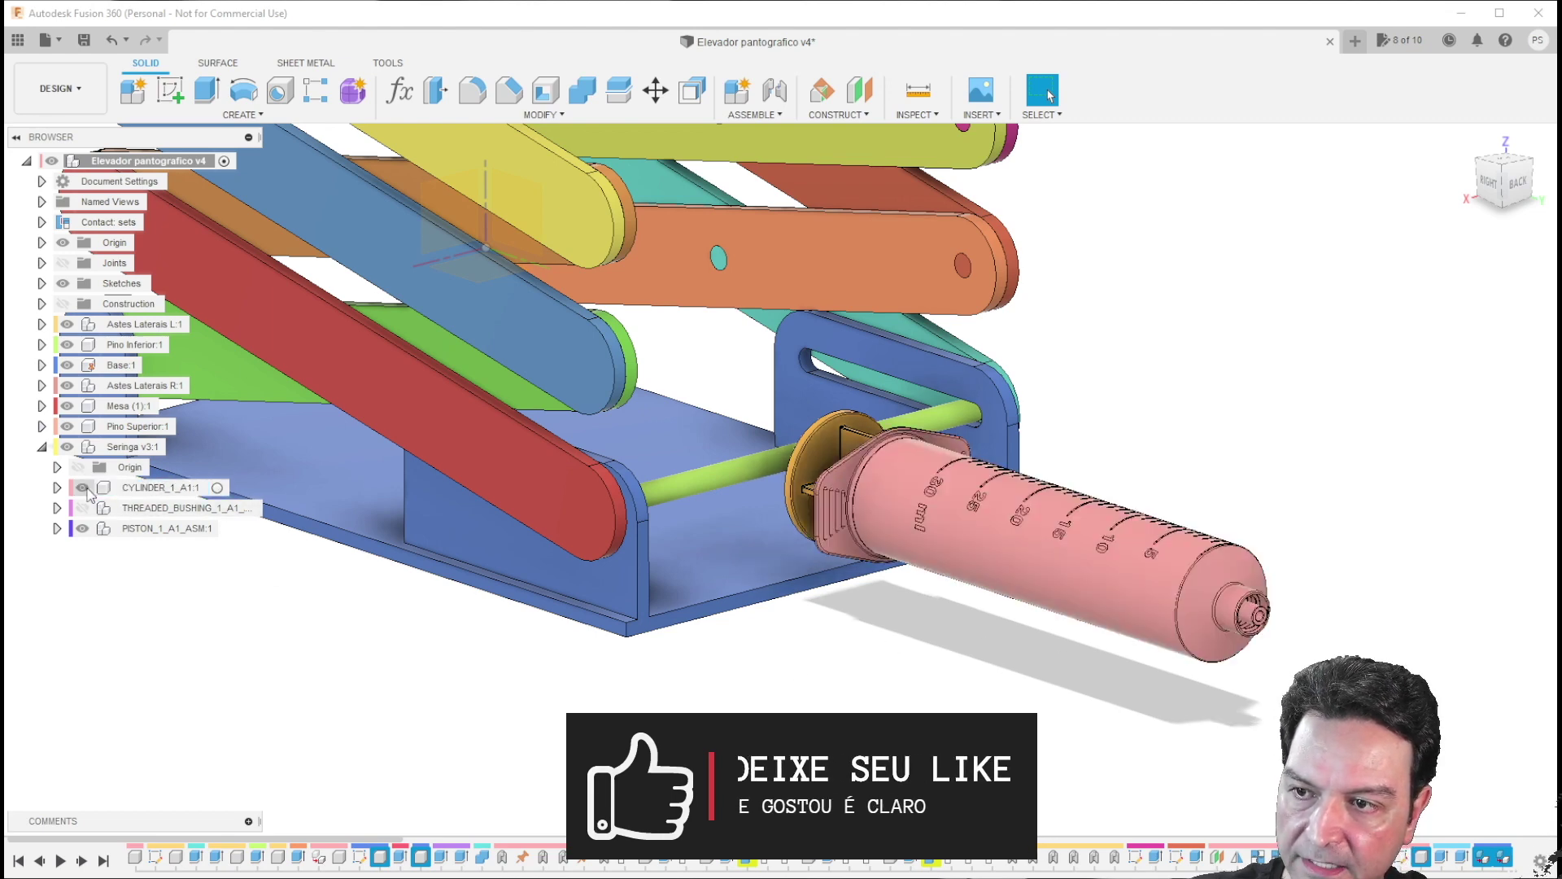
# Step: Create a new sketch on the outer end face of the syringe plunger
pyautogui.scroll(2, 955, 654)
pyautogui.keyDown('shift'); pyautogui.moveTo(955, 655); pyautogui.dragTo(975, 416, button='middle'); pyautogui.keyUp('shift')
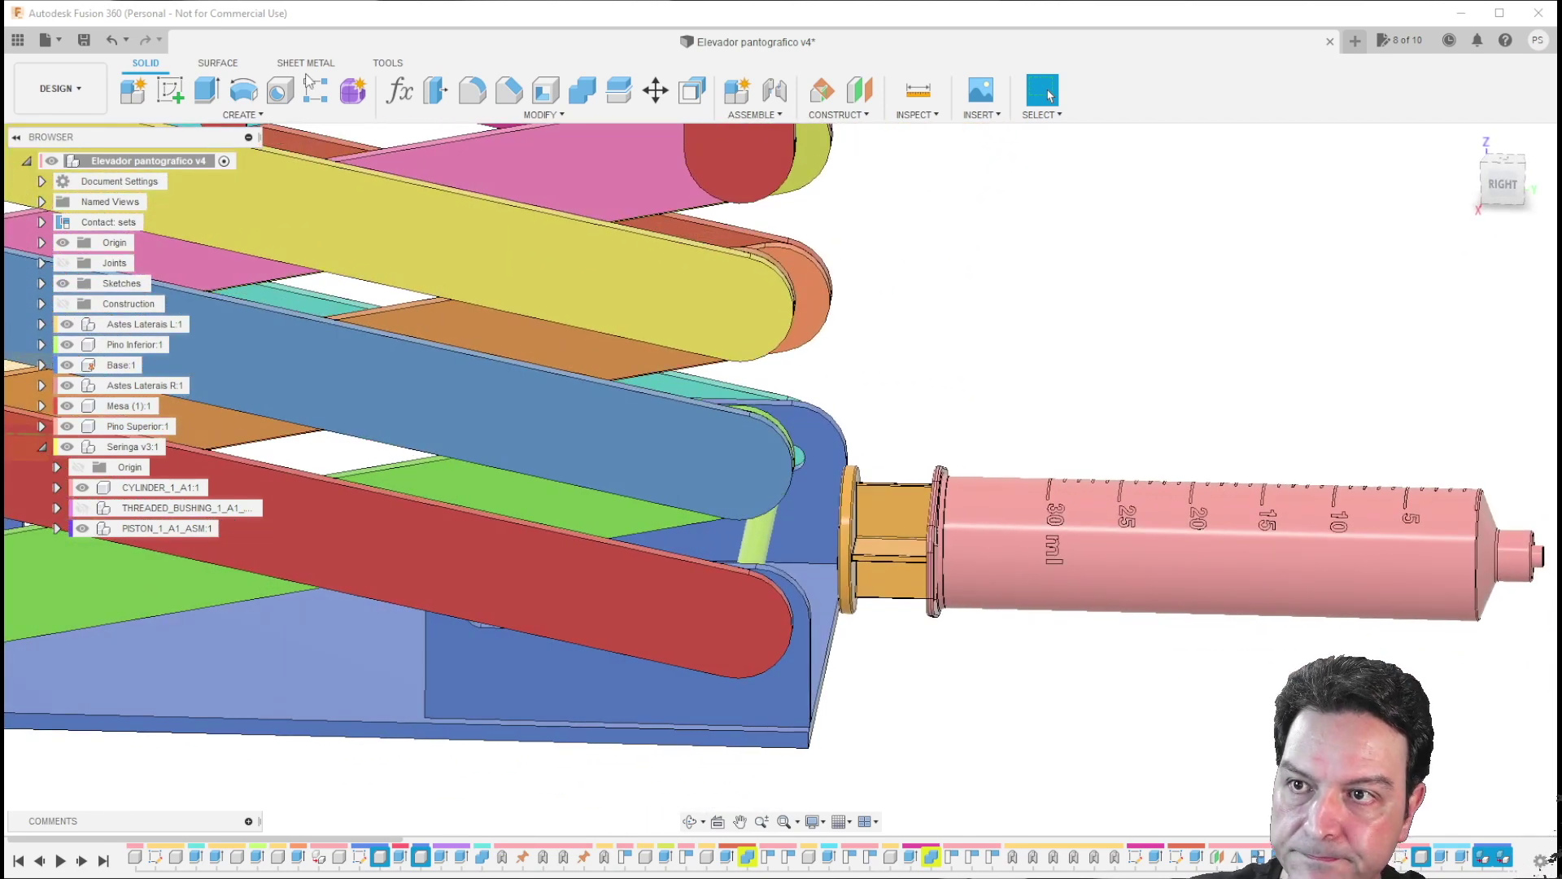
pyautogui.click(170, 96)
pyautogui.keyDown('shift'); pyautogui.moveTo(586, 480); pyautogui.dragTo(740, 532, button='middle'); pyautogui.keyUp('shift')
pyautogui.click(739, 532)
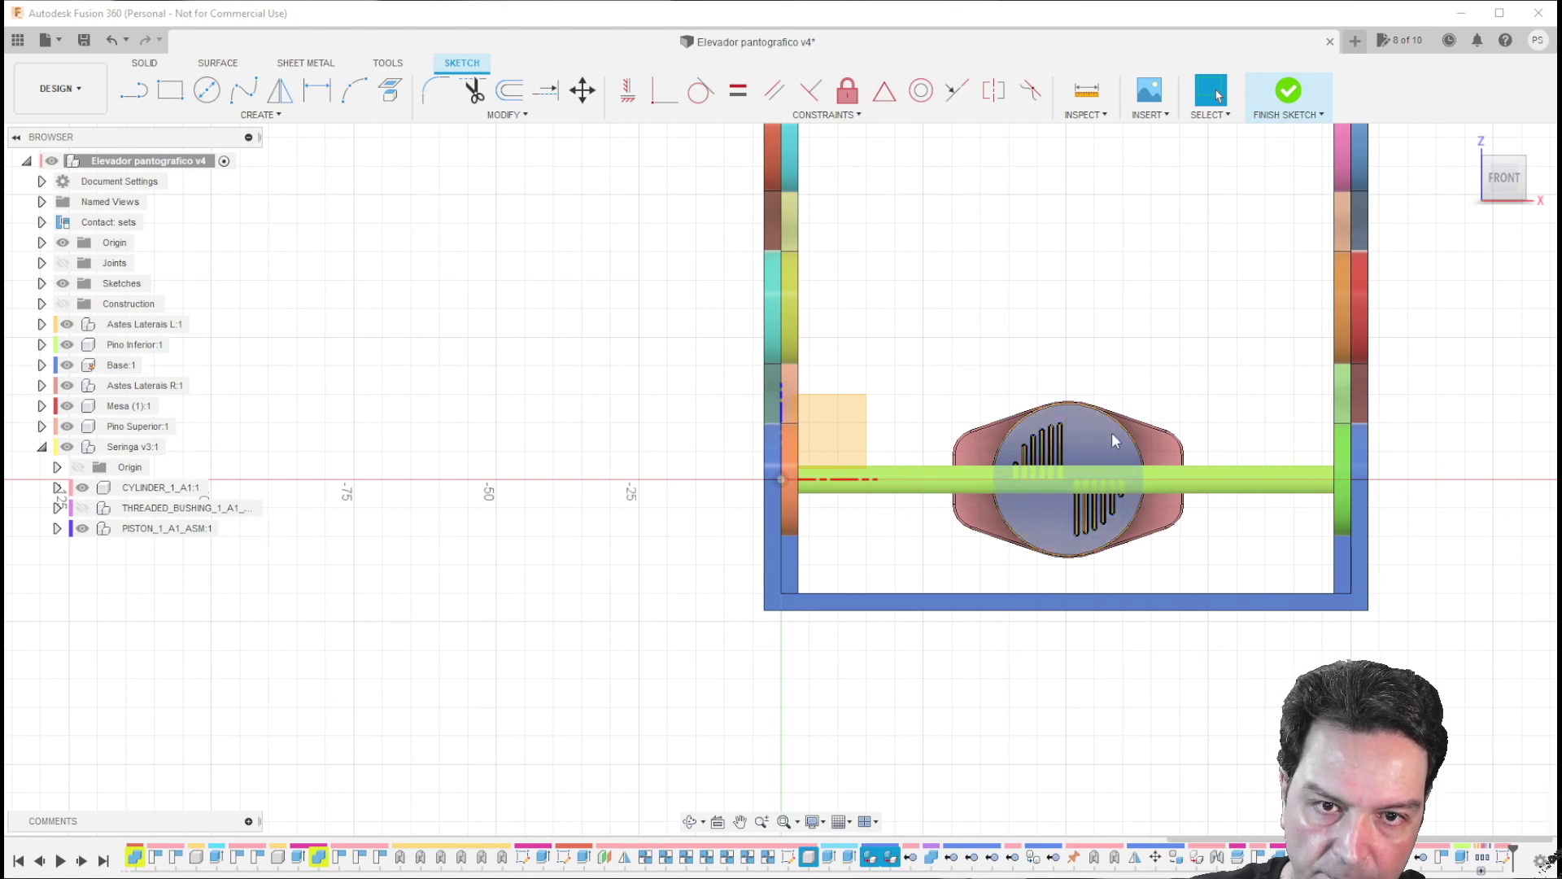
# Step: Turn on the Slice option for the sketch to cut away the parts in front of the plunger face
pyautogui.click(1091, 447)
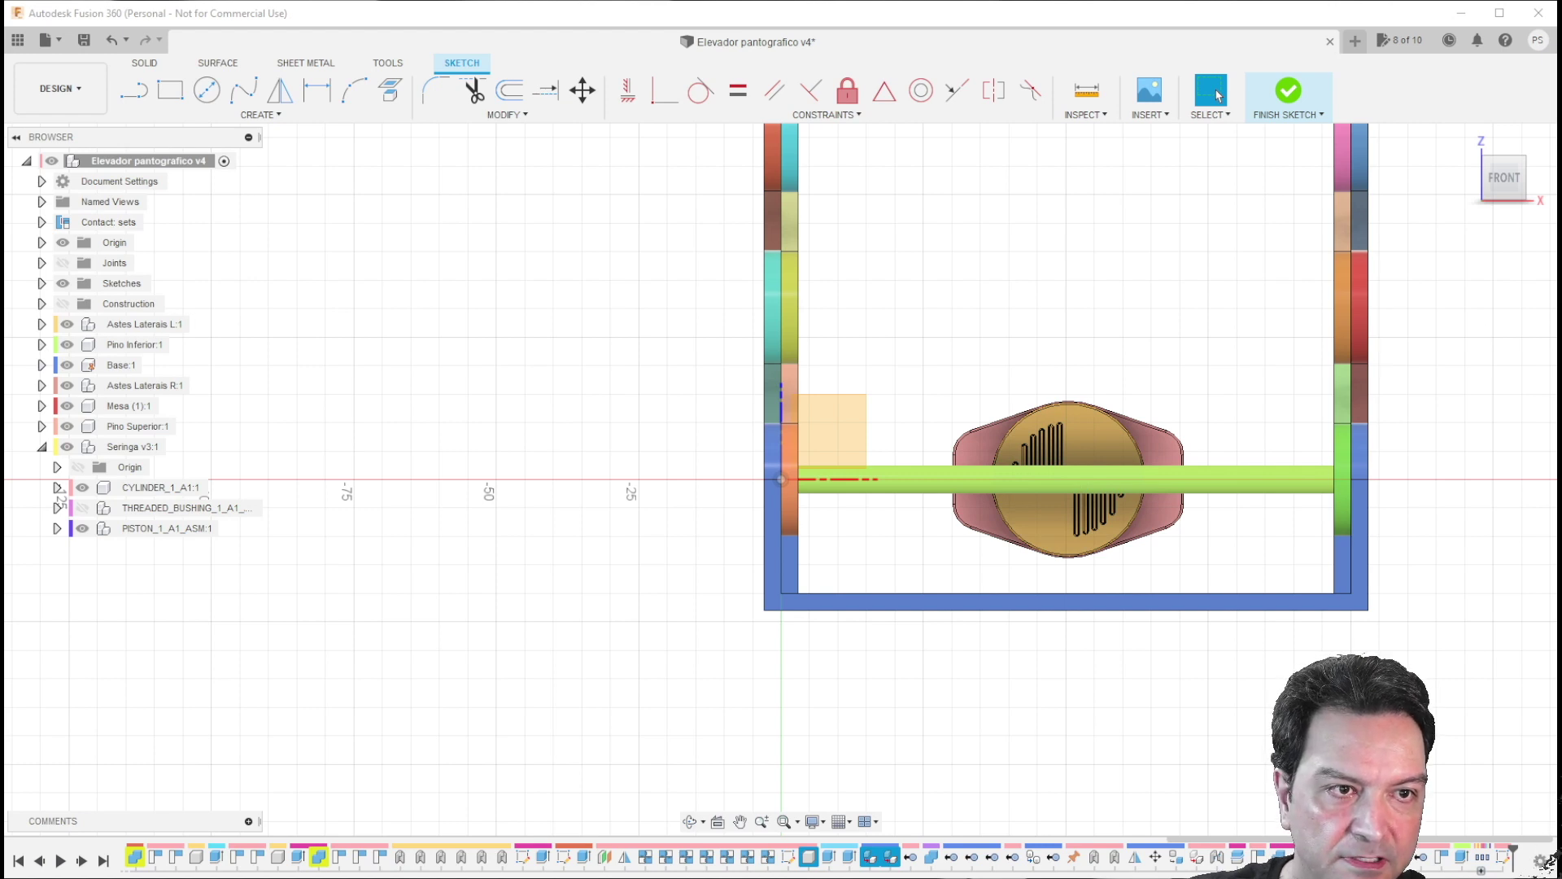
pyautogui.moveTo(1556, 244)
pyautogui.mouseDown()
pyautogui.moveTo(1461, 267)
pyautogui.moveTo(1394, 255)
pyautogui.mouseUp()
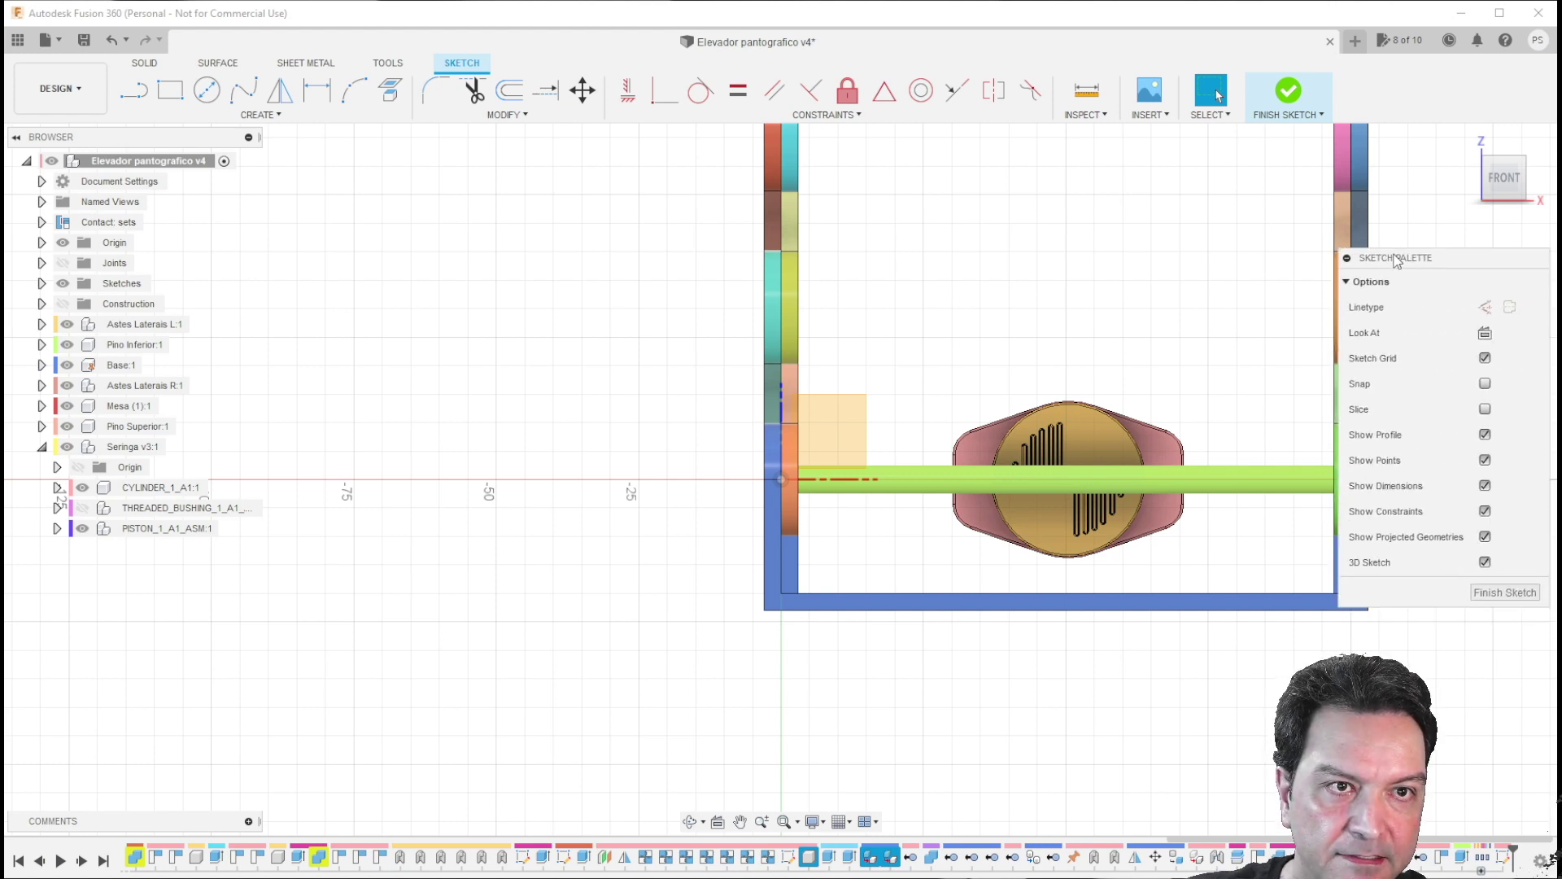
pyautogui.click(1485, 409)
pyautogui.scroll(5, 1160, 501)
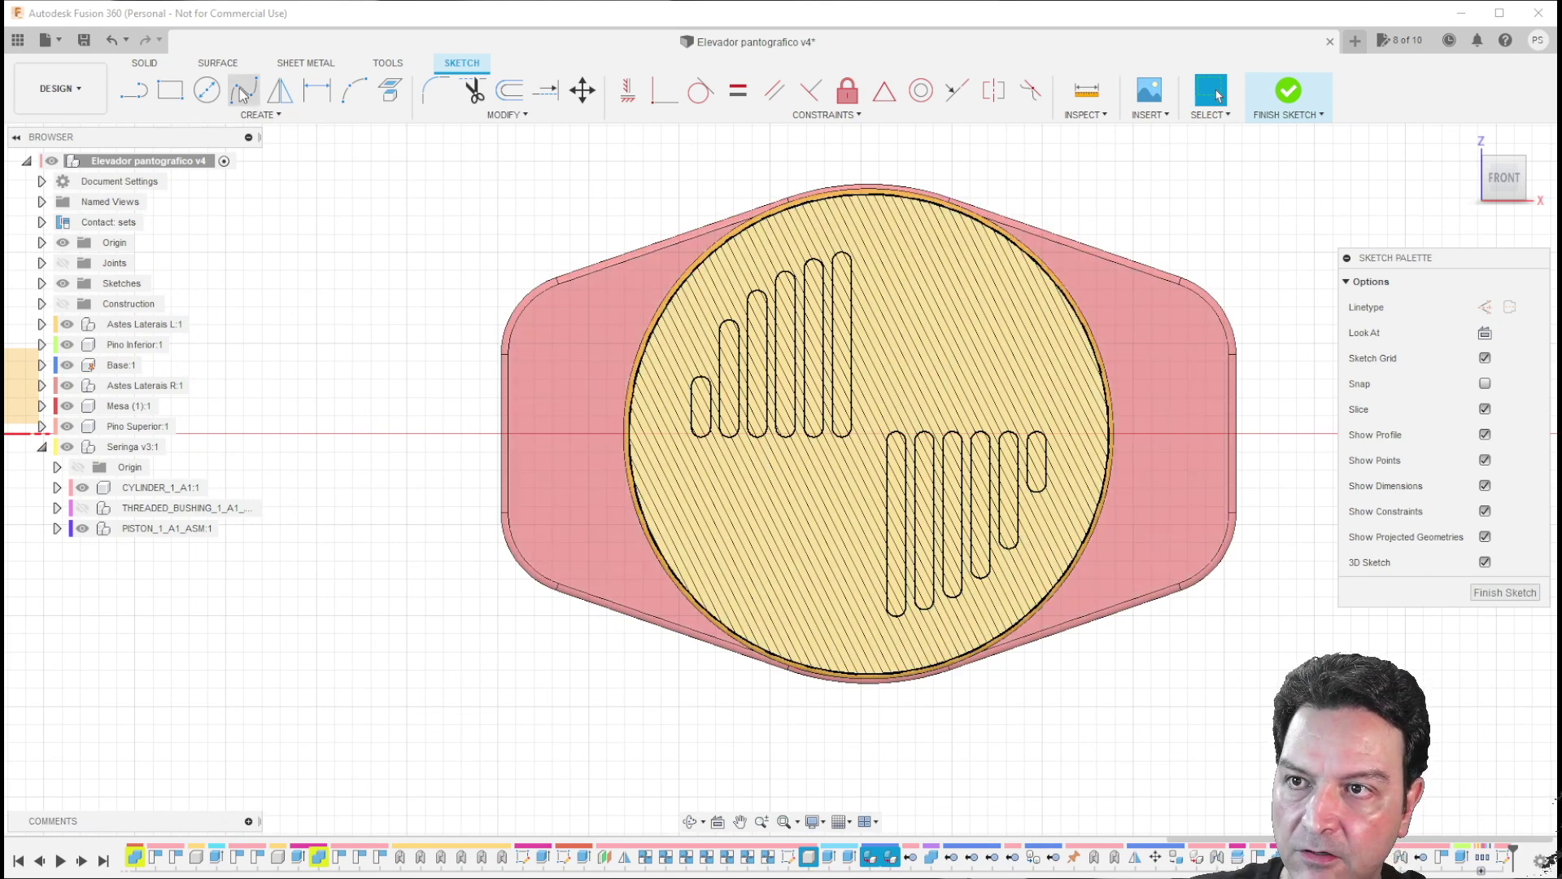
# Step: Project the plunger's round end face into the sketch
pyautogui.click(389, 91)
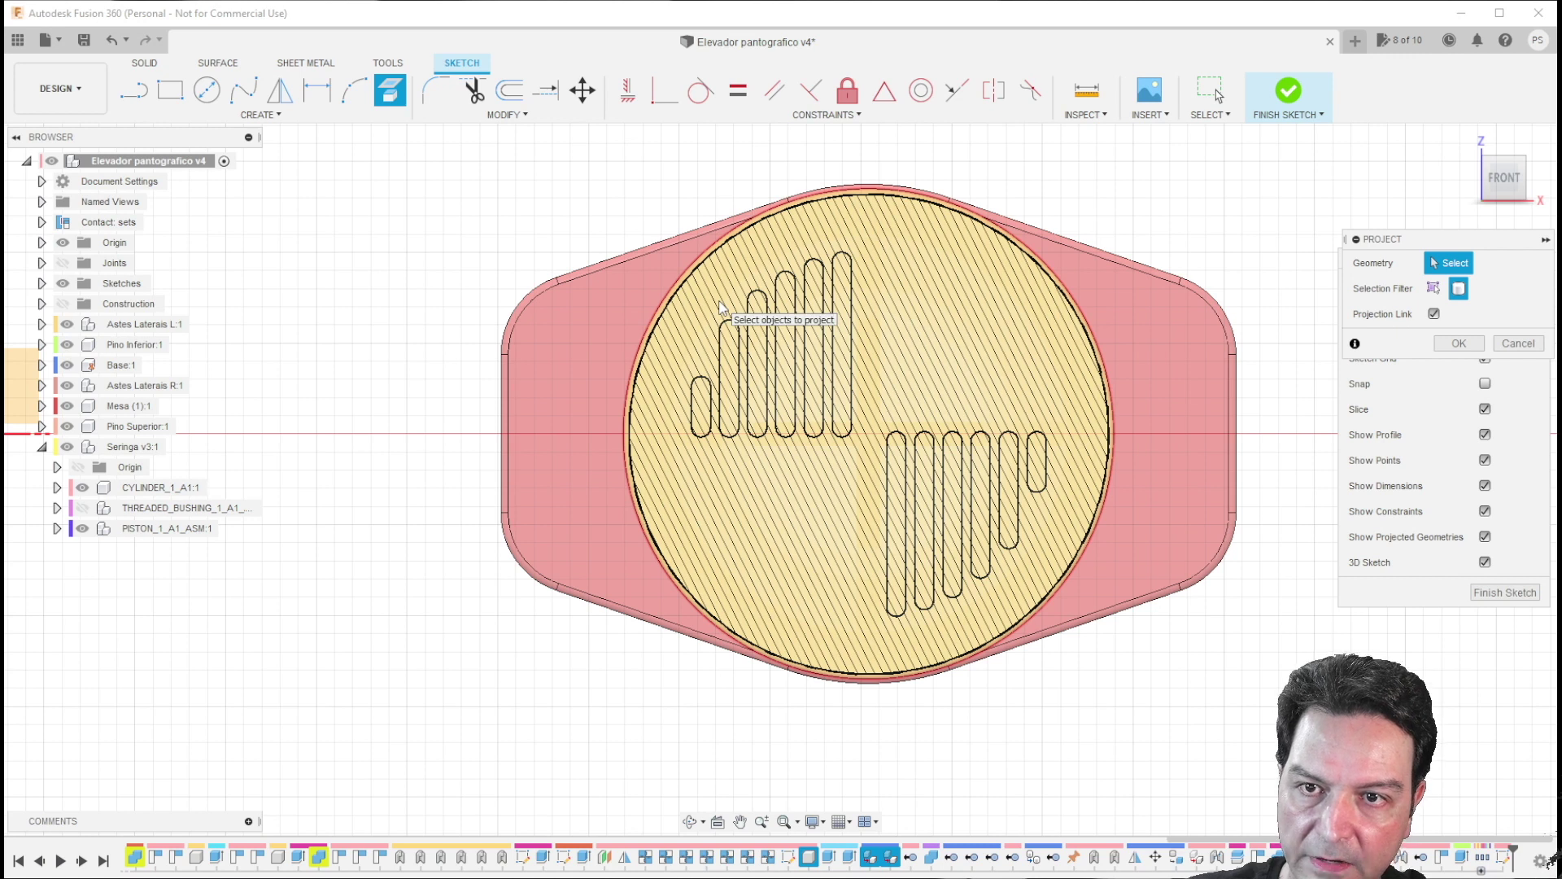
pyautogui.click(720, 307)
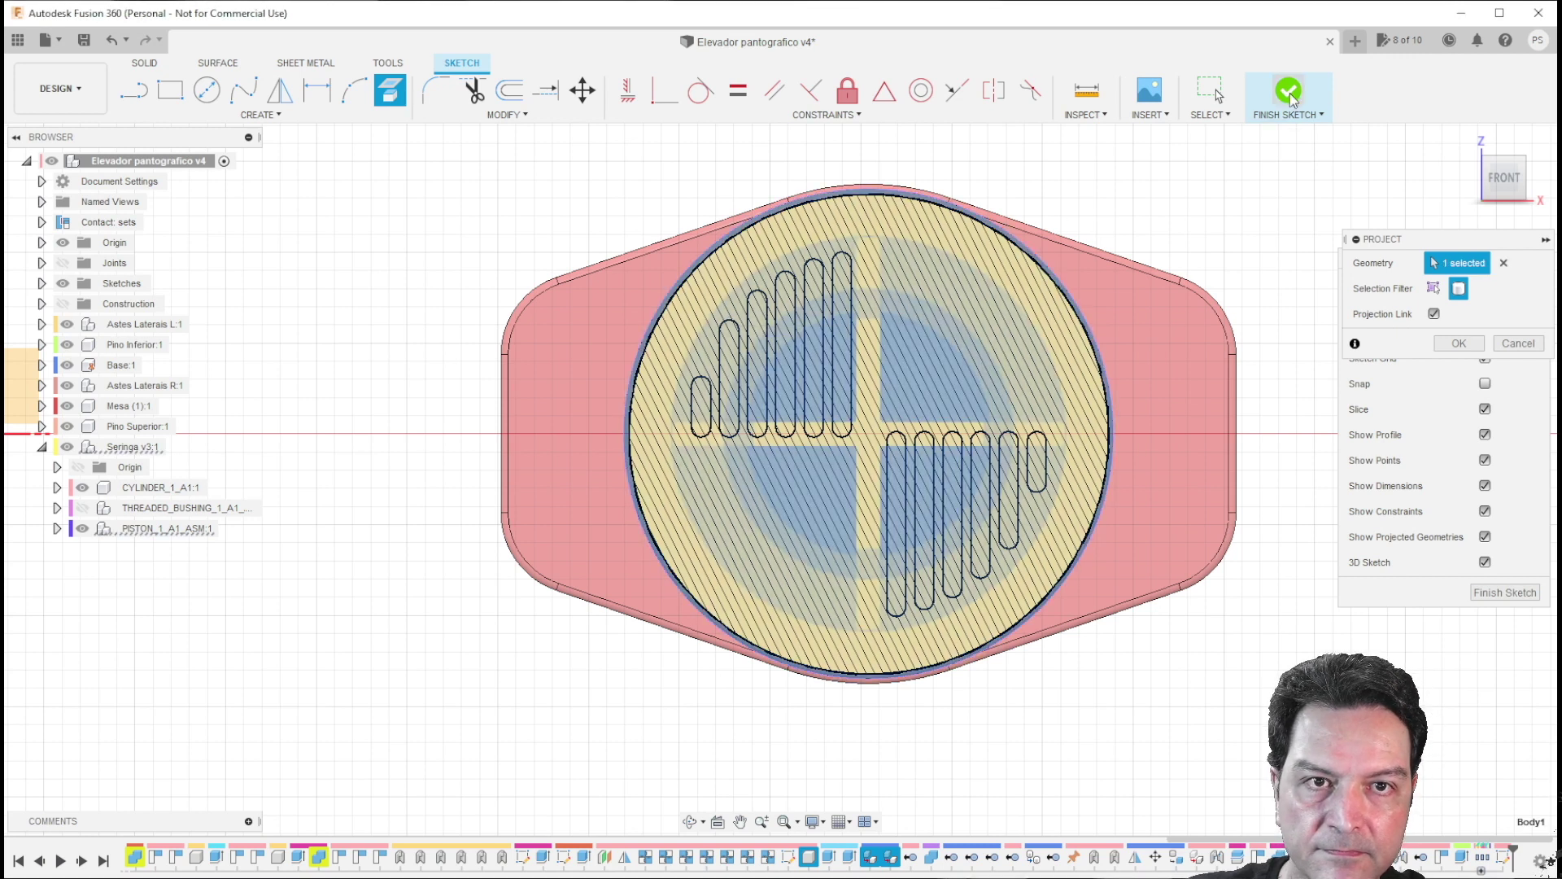
pyautogui.click(1456, 346)
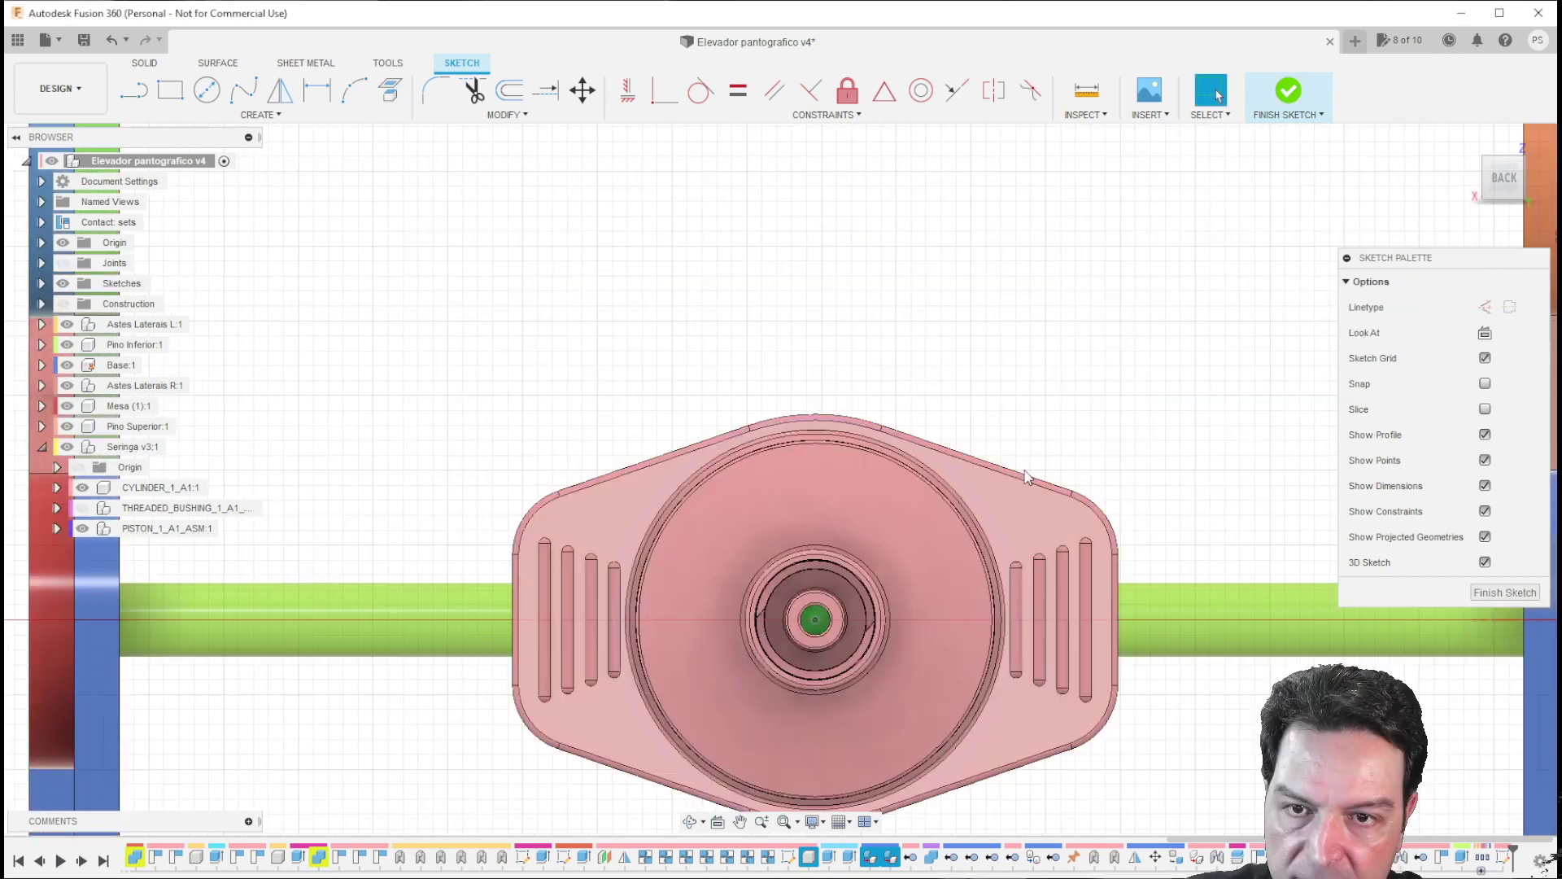
# Step: Offset the projected outer circle outward by 1 mm and finish the sketch
pyautogui.click(509, 94)
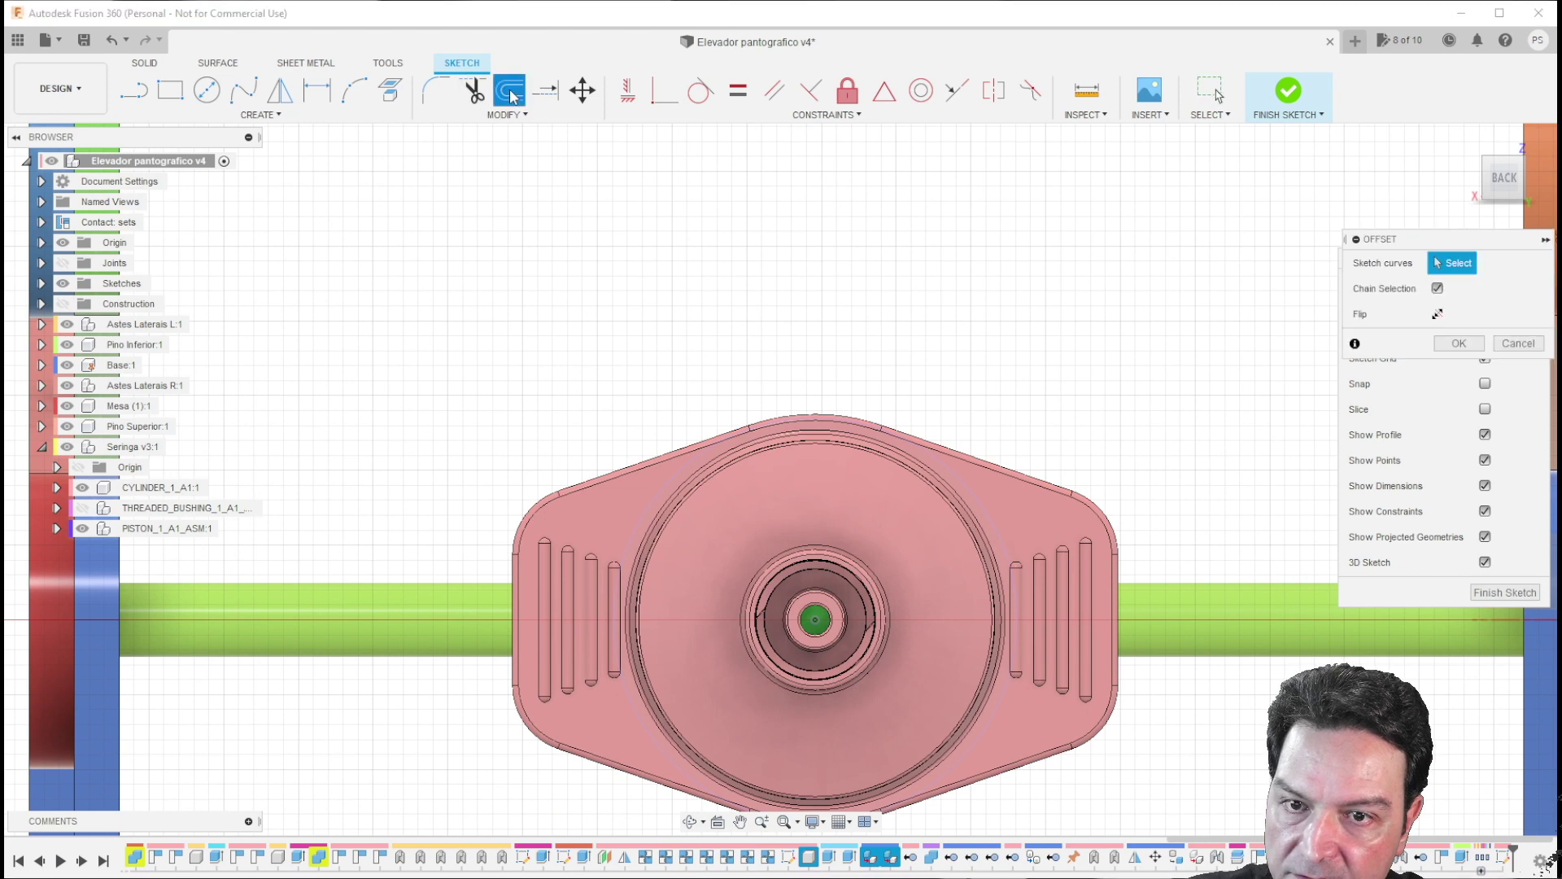
pyautogui.click(831, 424)
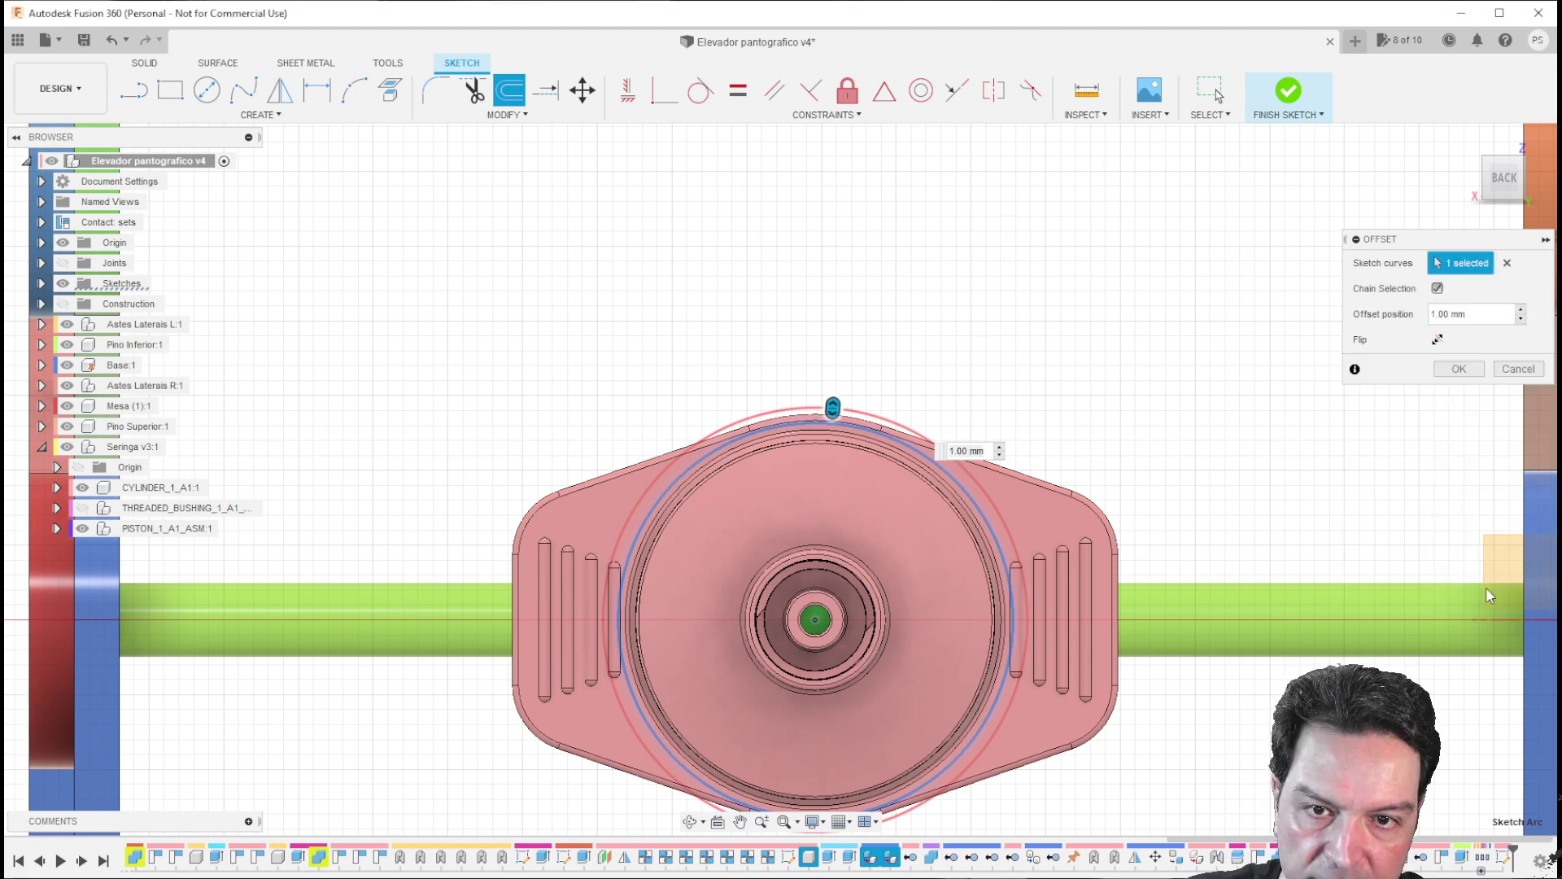
pyautogui.click(1488, 593)
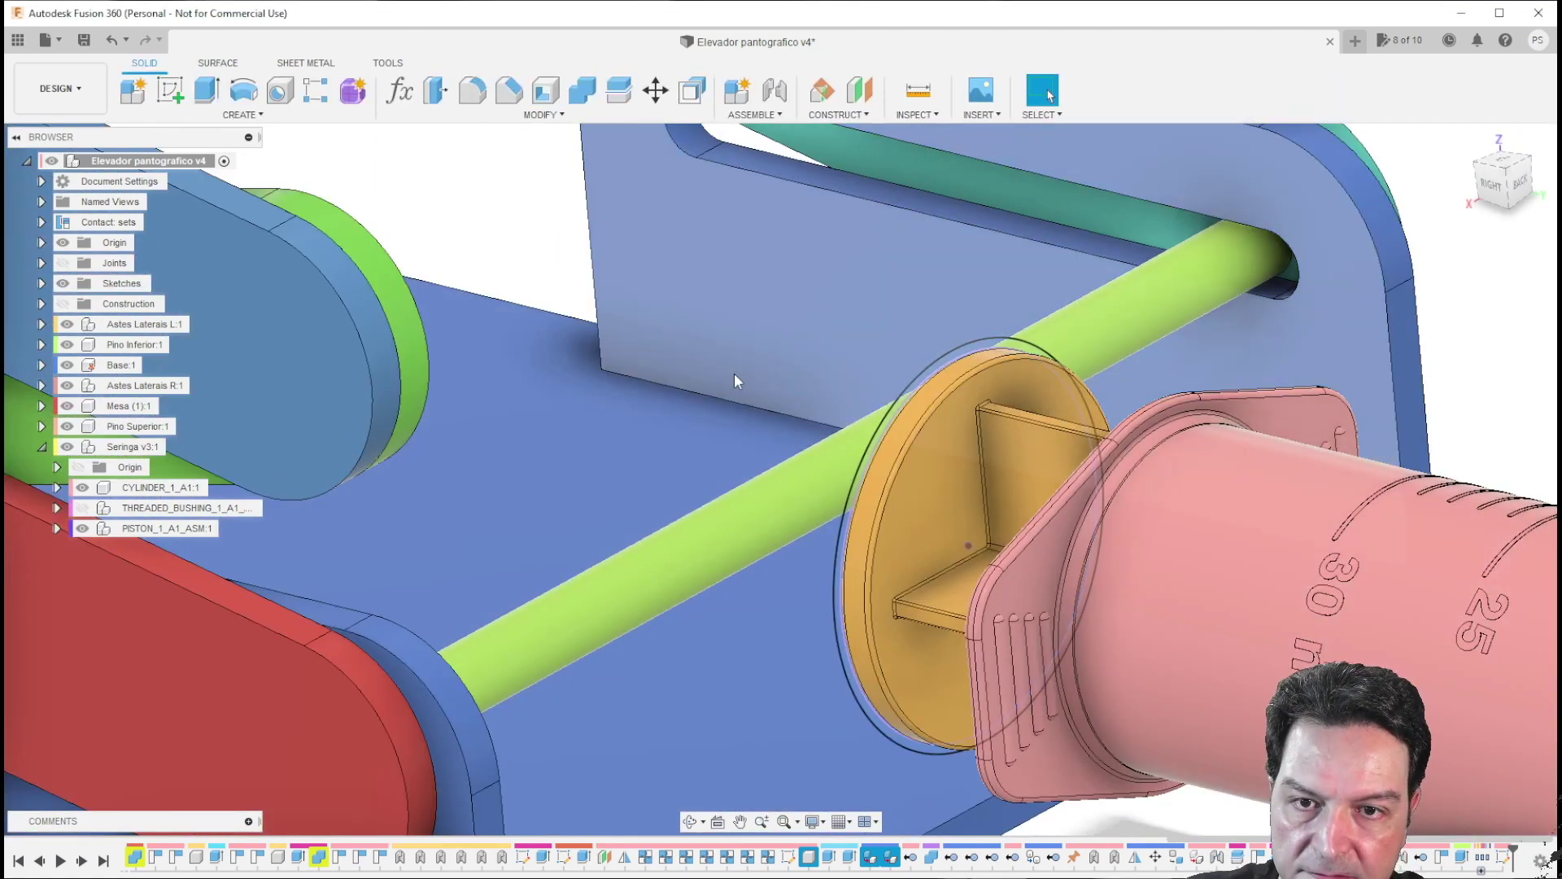
# Step: Try to extrude the ring profile -2 mm around the plunger disc with the Join operation
pyautogui.click(207, 91)
pyautogui.click(886, 411)
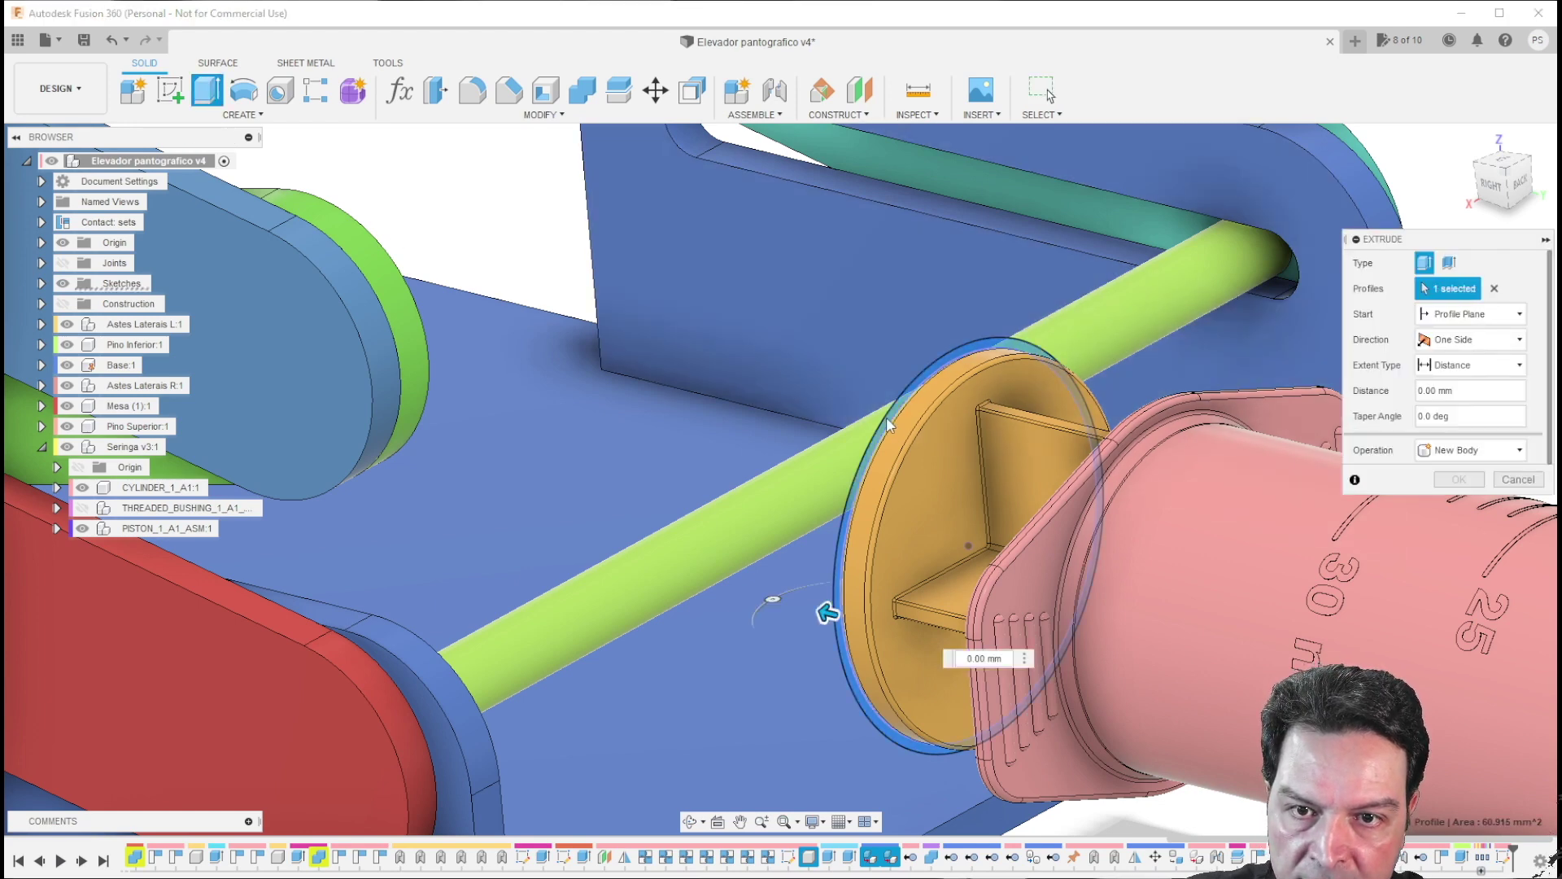
pyautogui.moveTo(822, 610); pyautogui.dragTo(841, 624)
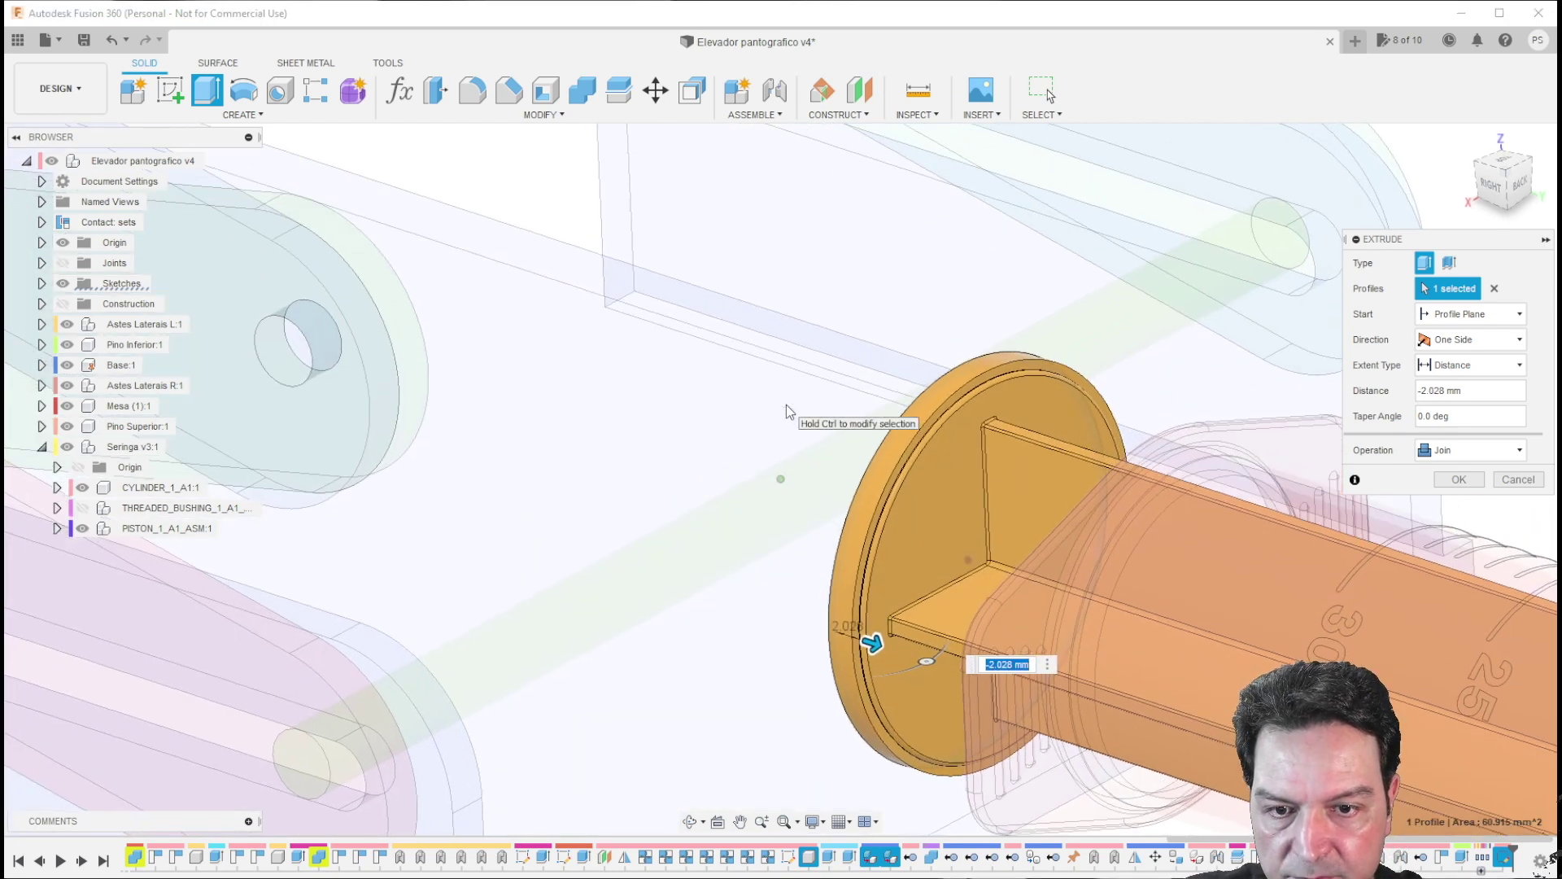
pyautogui.write('-')
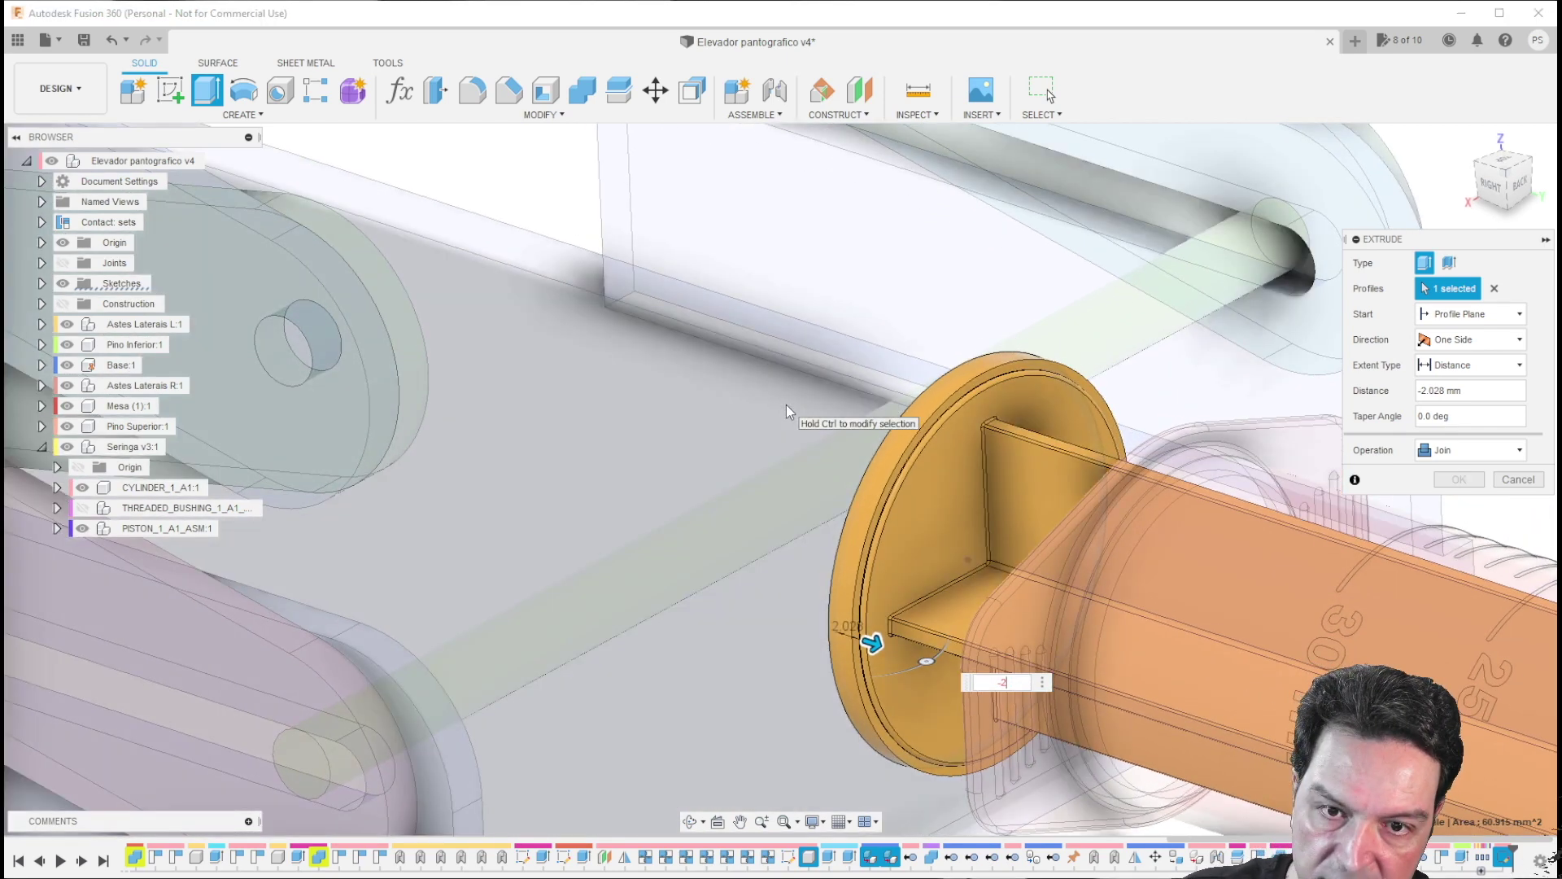
pyautogui.write('2')
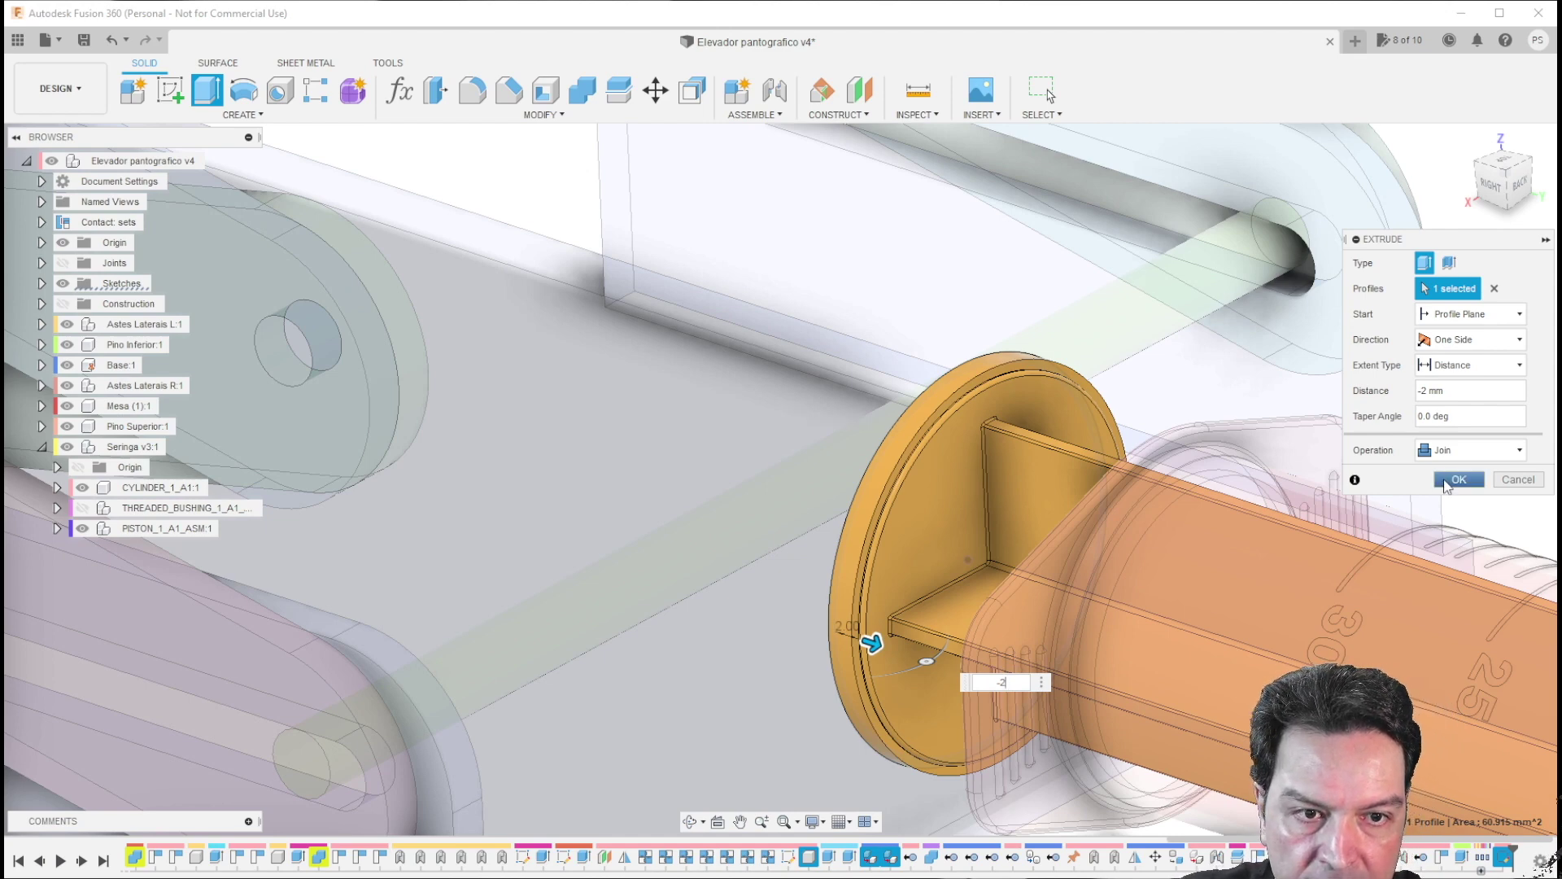
pyautogui.click(1447, 484)
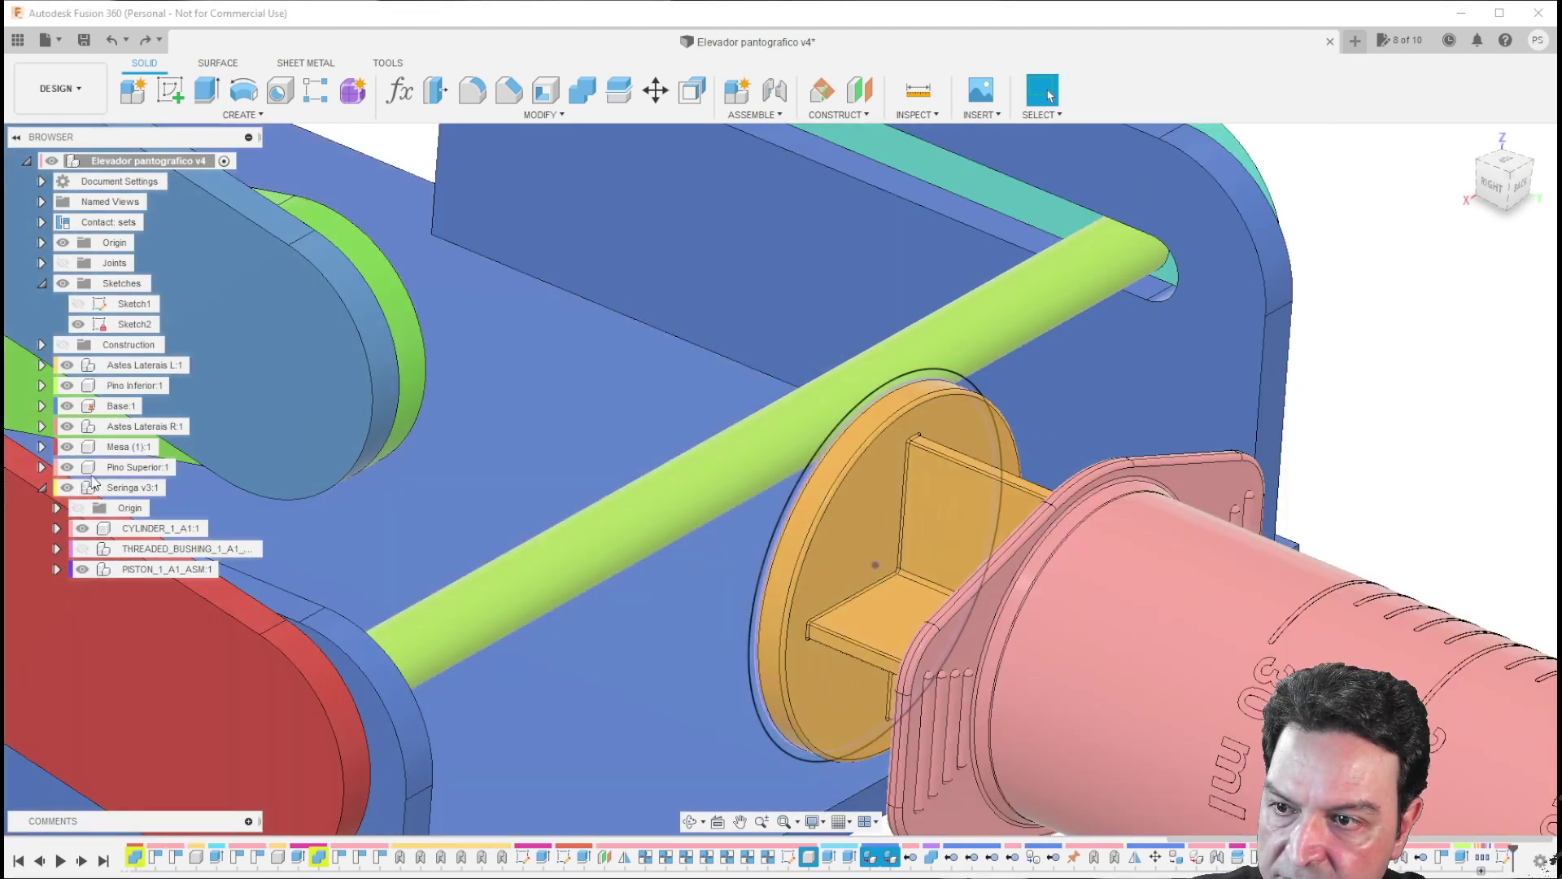
# Step: Hide both Astes Laterais components and the syringe piston to expose the ring sketch
pyautogui.click(68, 429)
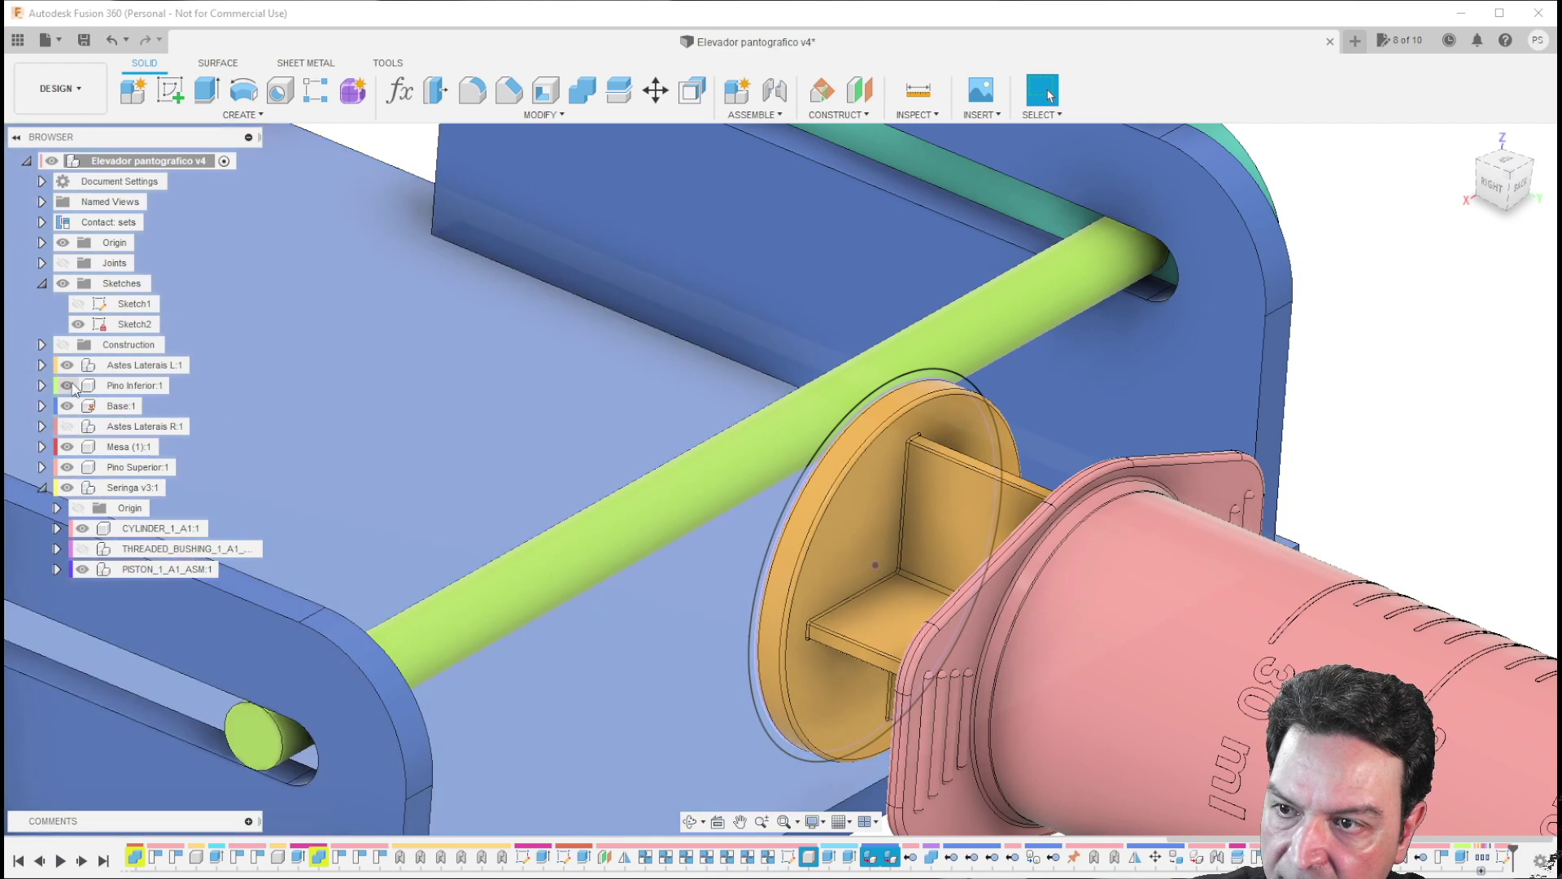
pyautogui.click(67, 366)
pyautogui.keyDown('shift'); pyautogui.moveTo(781, 488); pyautogui.dragTo(952, 524, button='middle'); pyautogui.keyUp('shift')
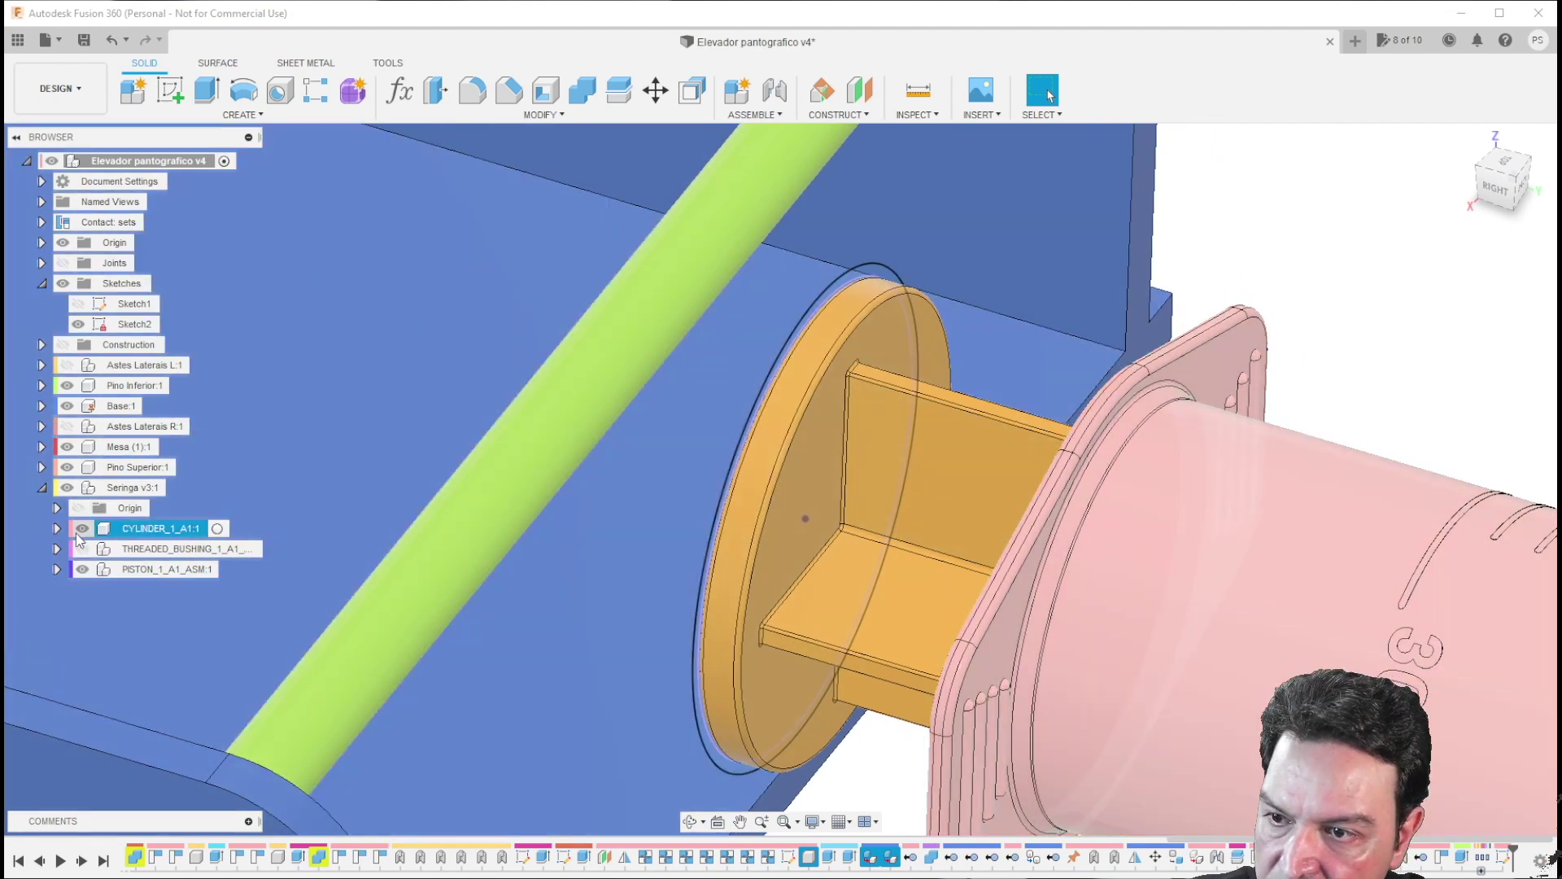
pyautogui.click(82, 569)
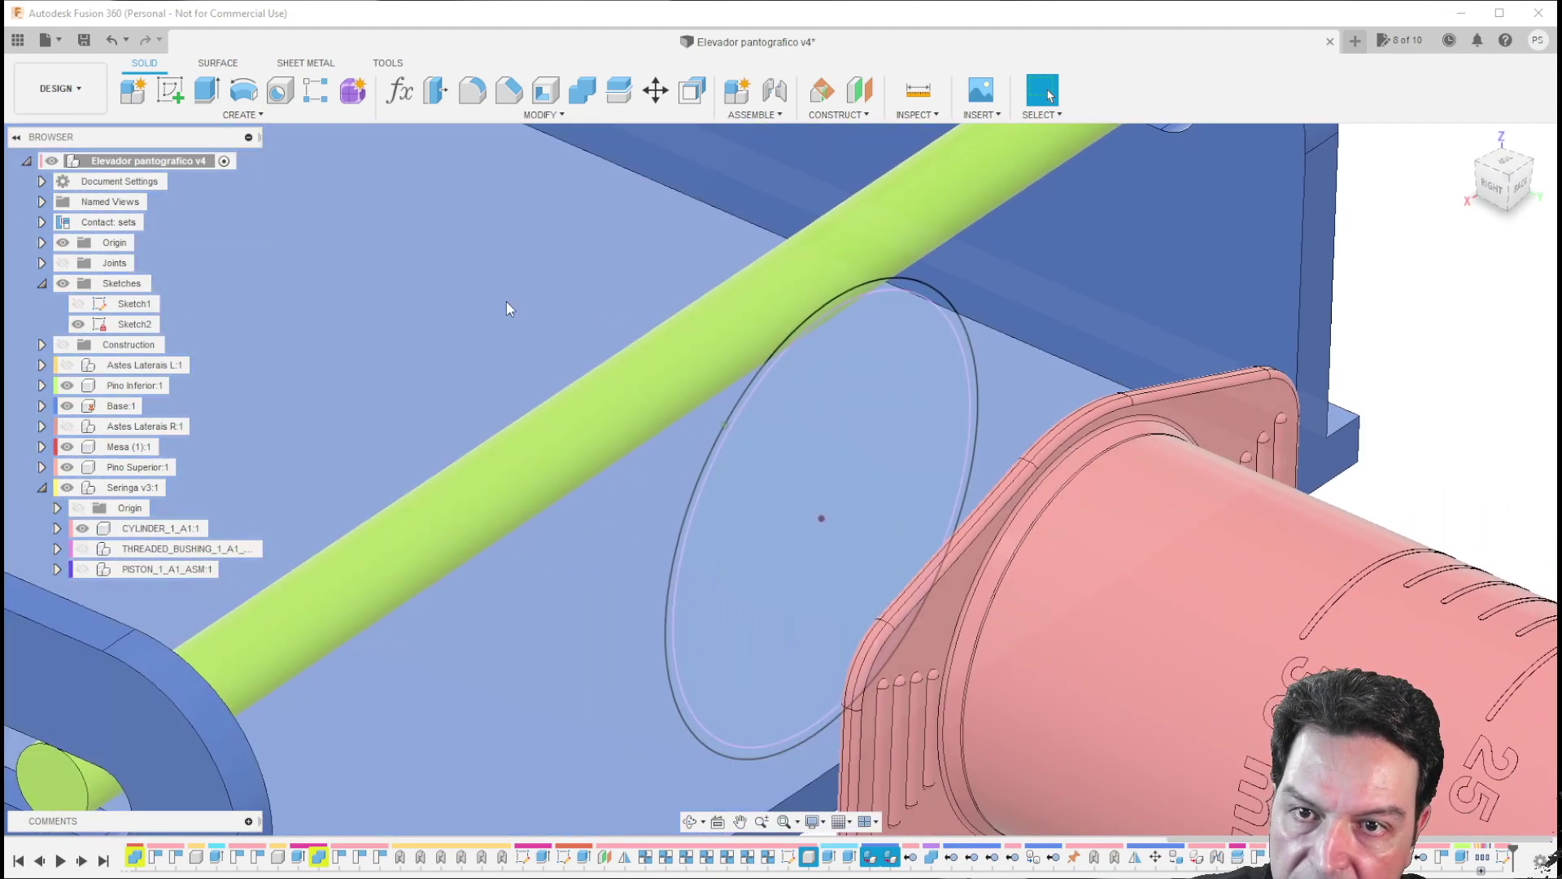
# Step: Extrude the ring profile -2 mm toward the syringe as a new body
pyautogui.press('e')
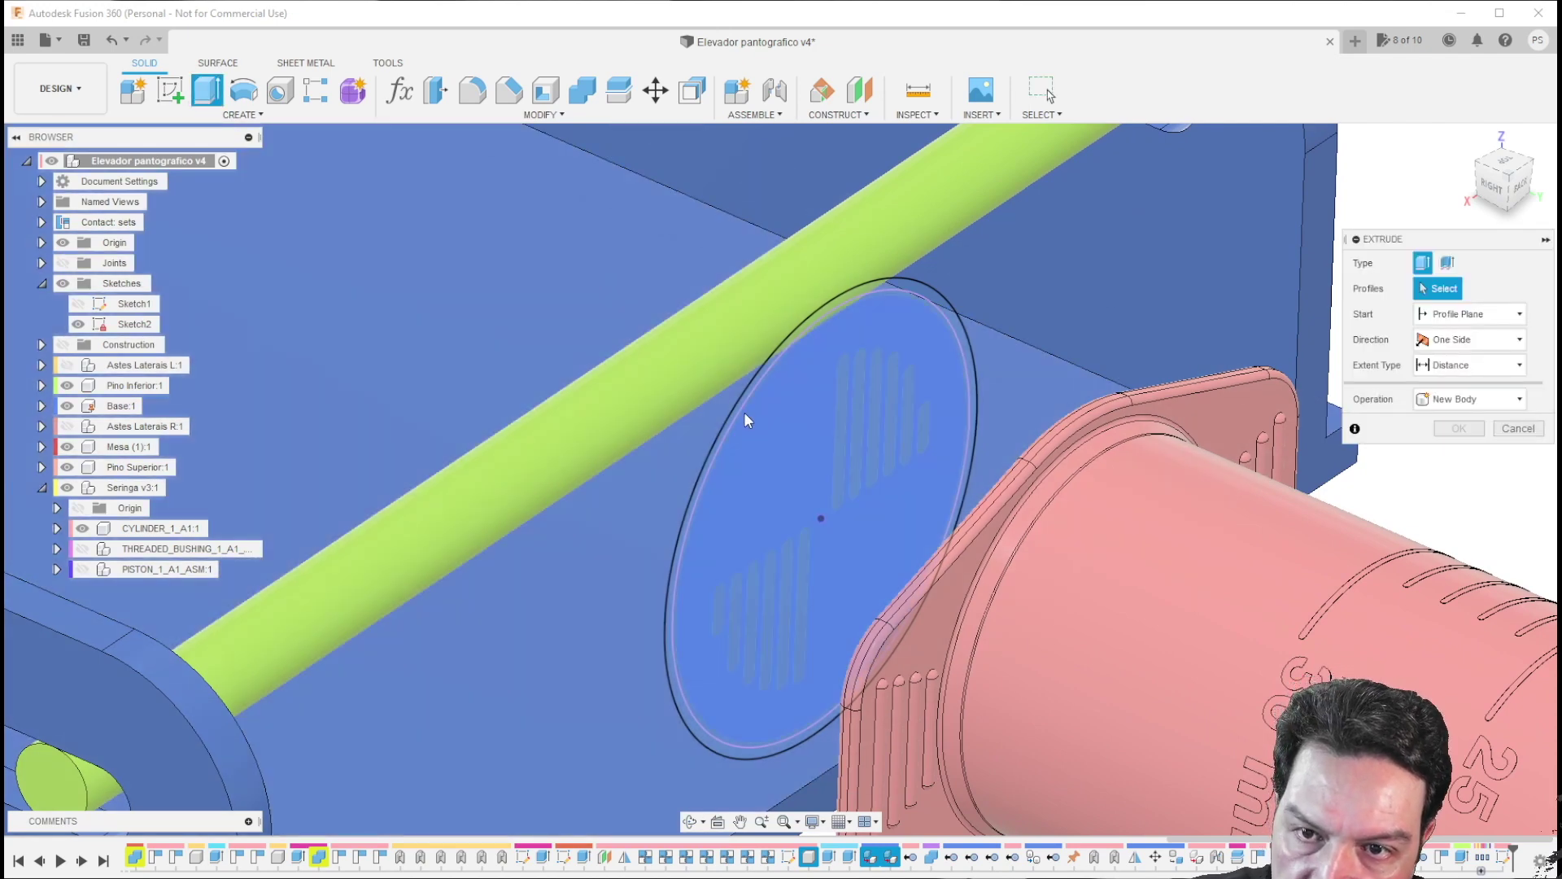
pyautogui.click(737, 409)
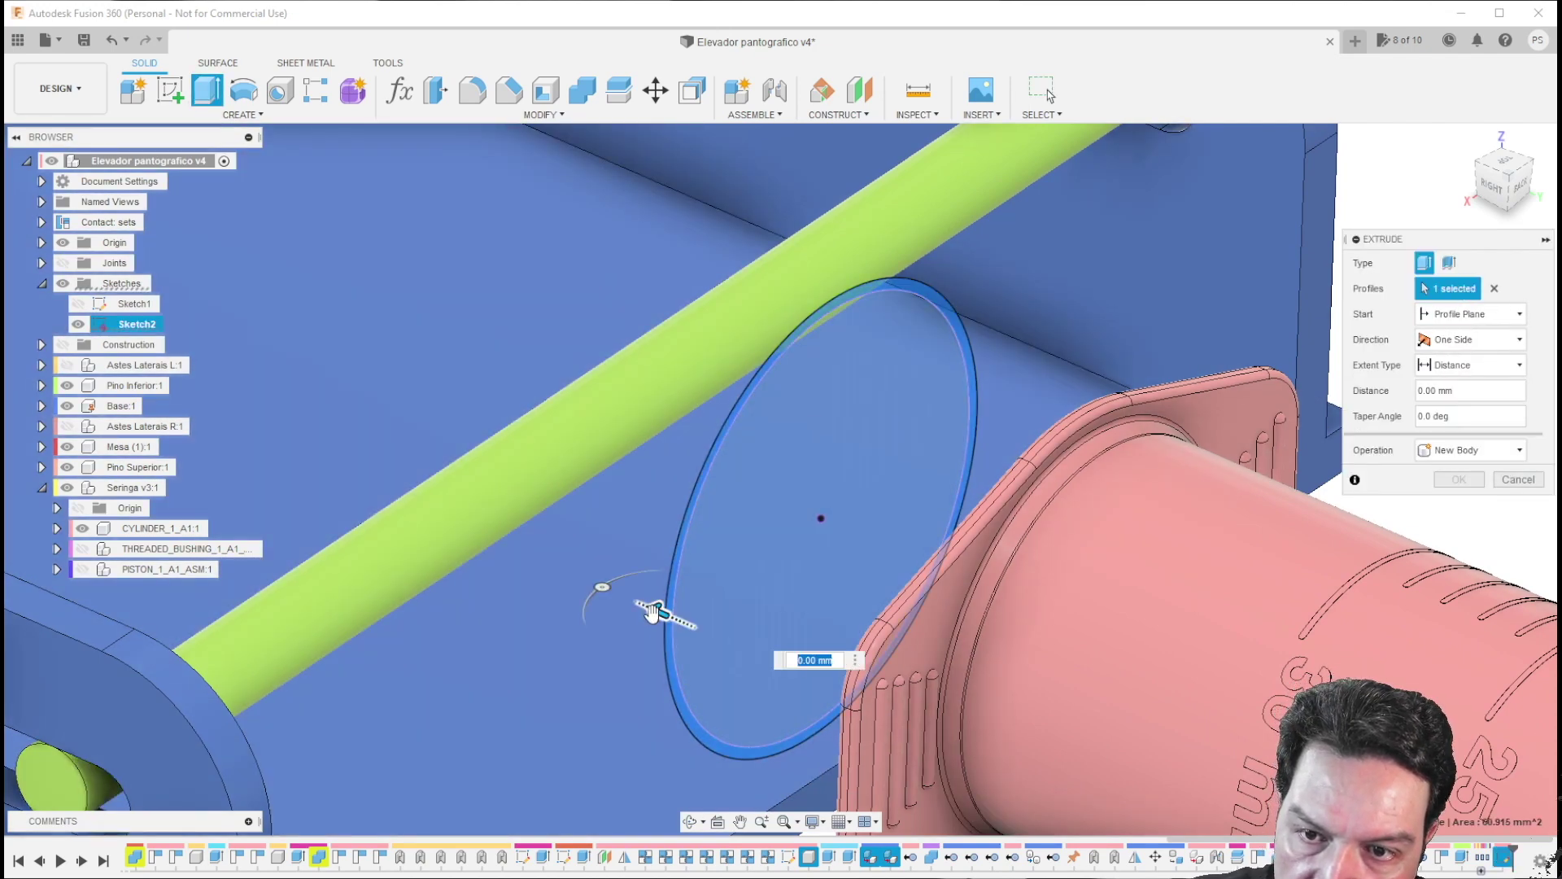
pyautogui.moveTo(651, 609)
pyautogui.mouseDown()
pyautogui.moveTo(687, 632)
pyautogui.moveTo(672, 631)
pyautogui.mouseUp()
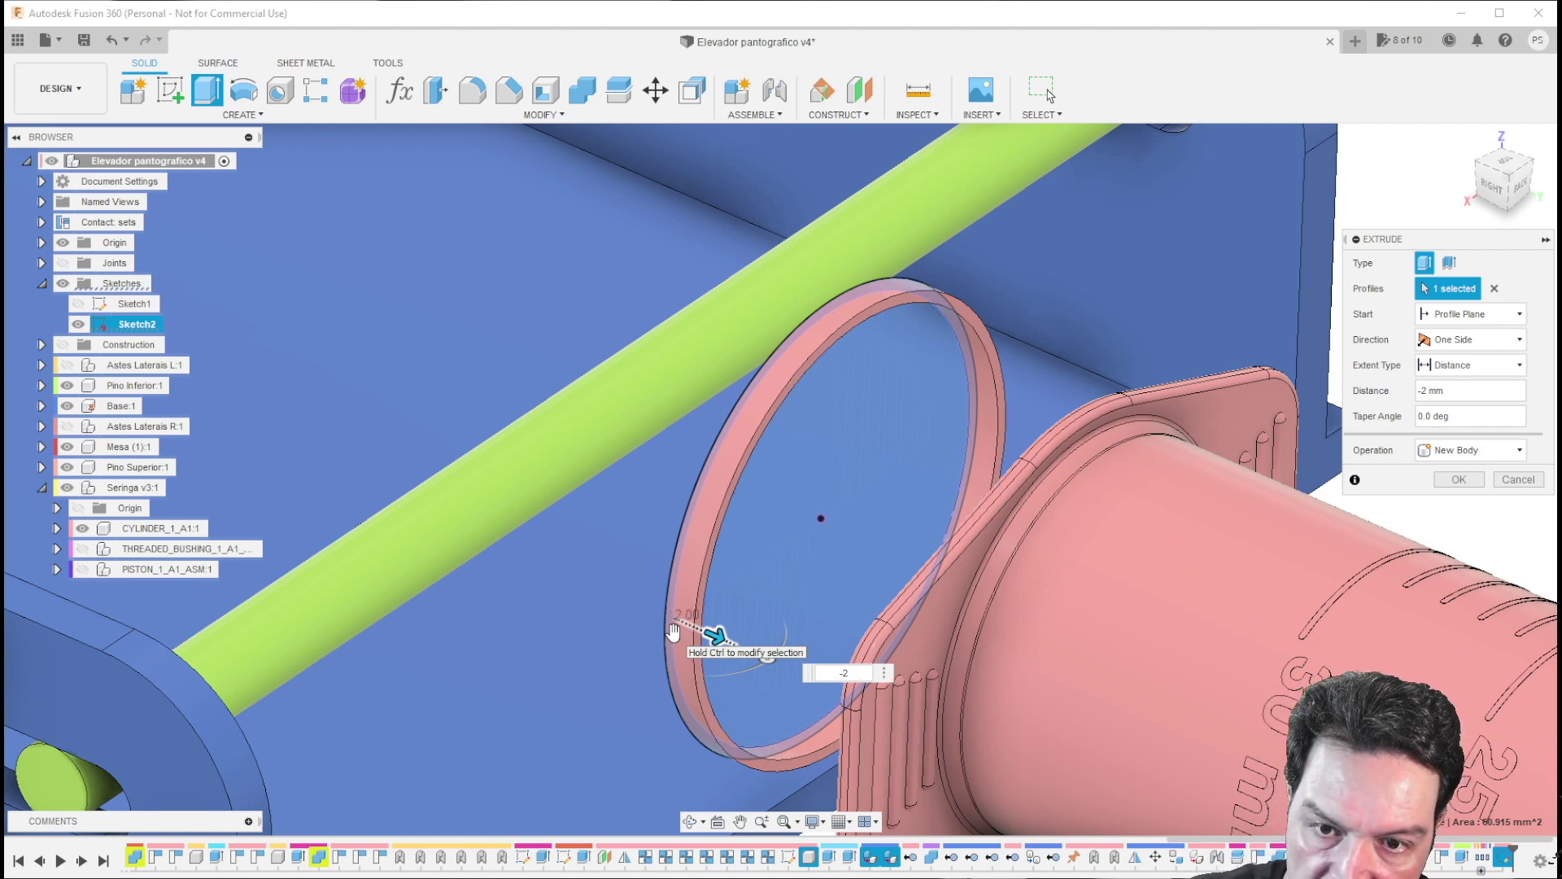
pyautogui.press('Return')
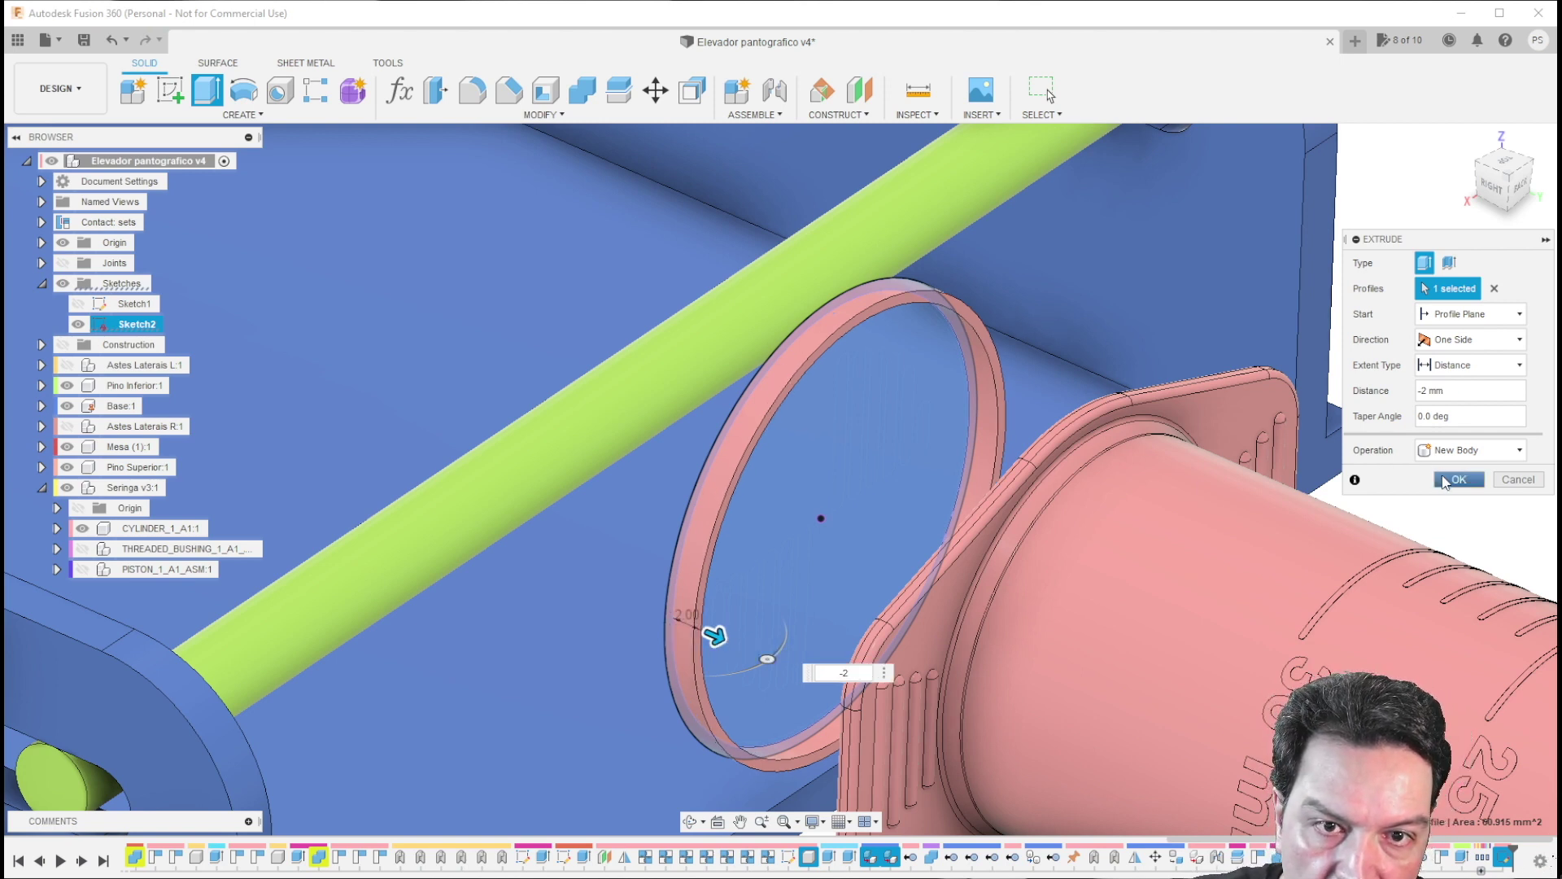
pyautogui.click(1445, 482)
# Step: Show Sketch2 again and extrude the ring, disc and all slot profiles 2 mm away from the syringe, joined to the ring body
pyautogui.keyDown('shift'); pyautogui.moveTo(1445, 481); pyautogui.dragTo(65, 309, button='middle'); pyautogui.keyUp('shift')
pyautogui.click(78, 345)
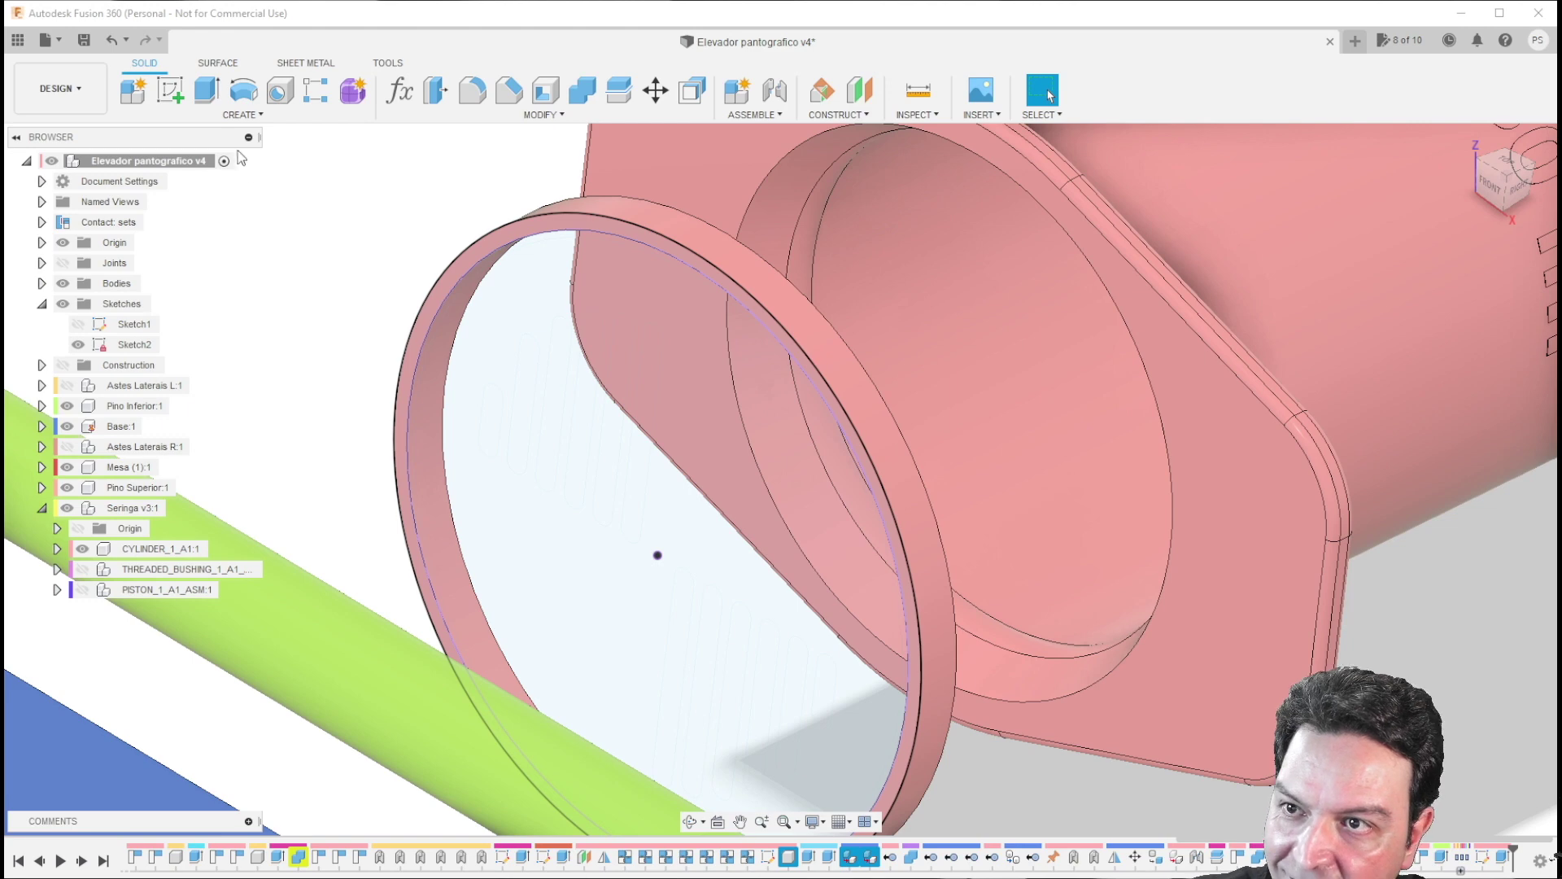
pyautogui.click(205, 93)
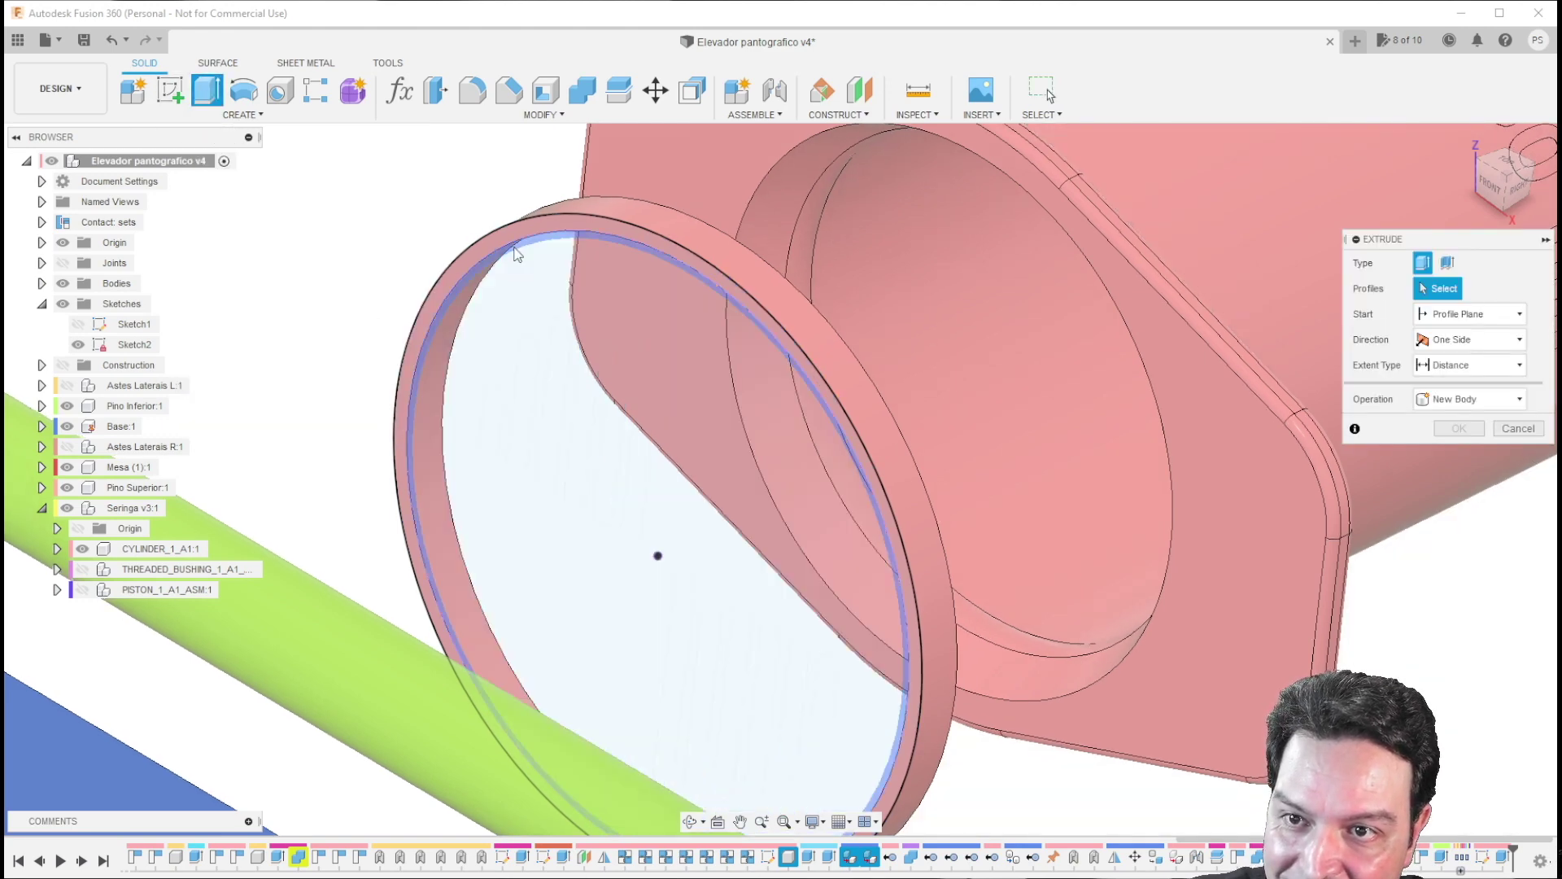
pyautogui.click(511, 244)
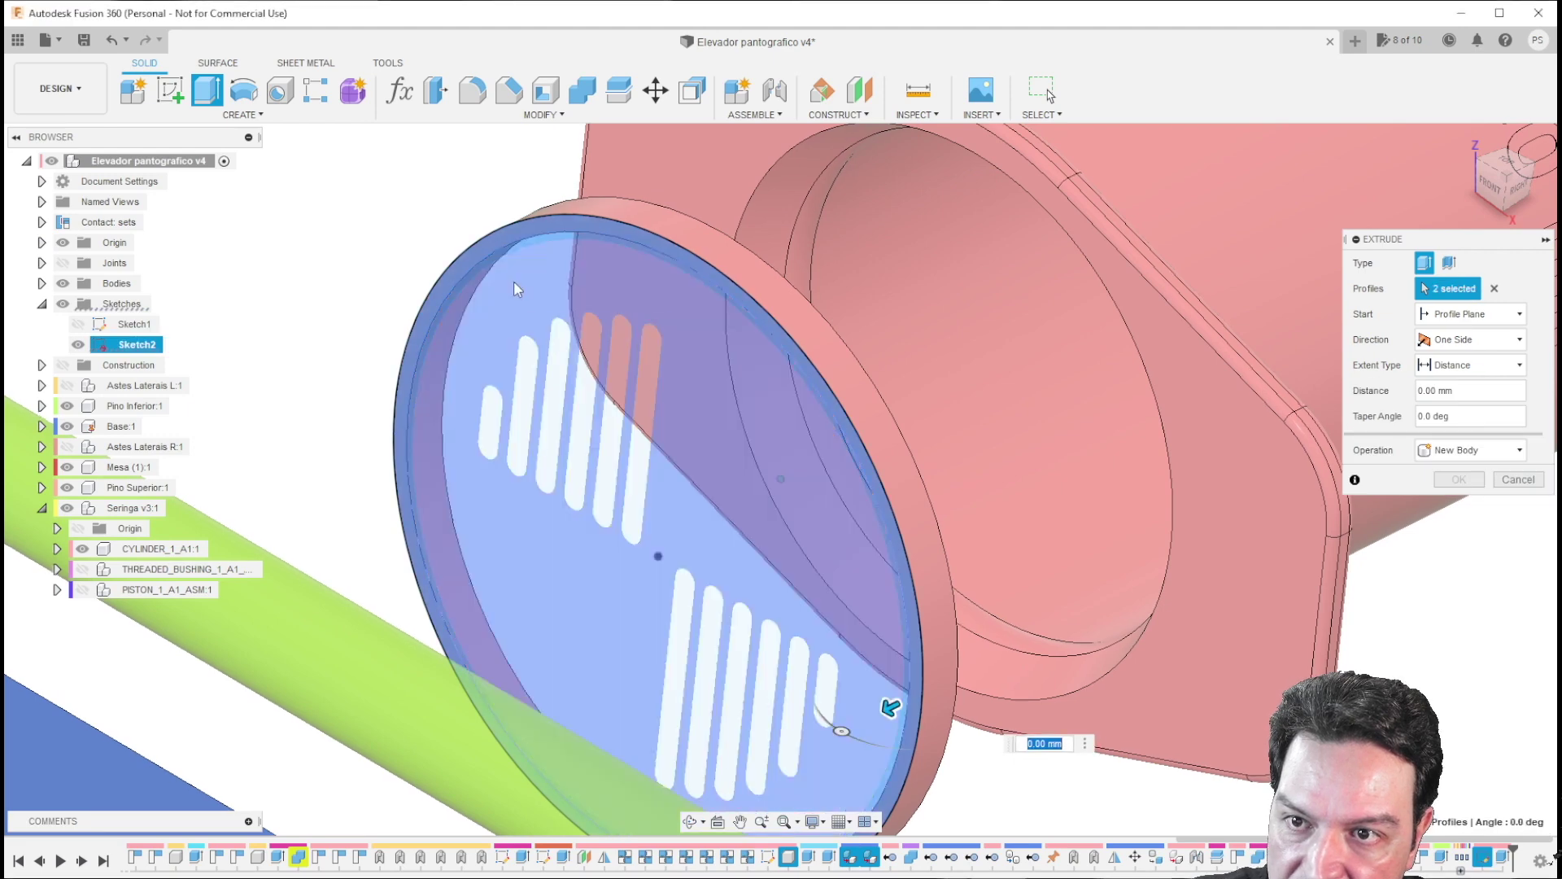
pyautogui.click(514, 280)
pyautogui.click(492, 431)
pyautogui.click(528, 431)
pyautogui.click(560, 448)
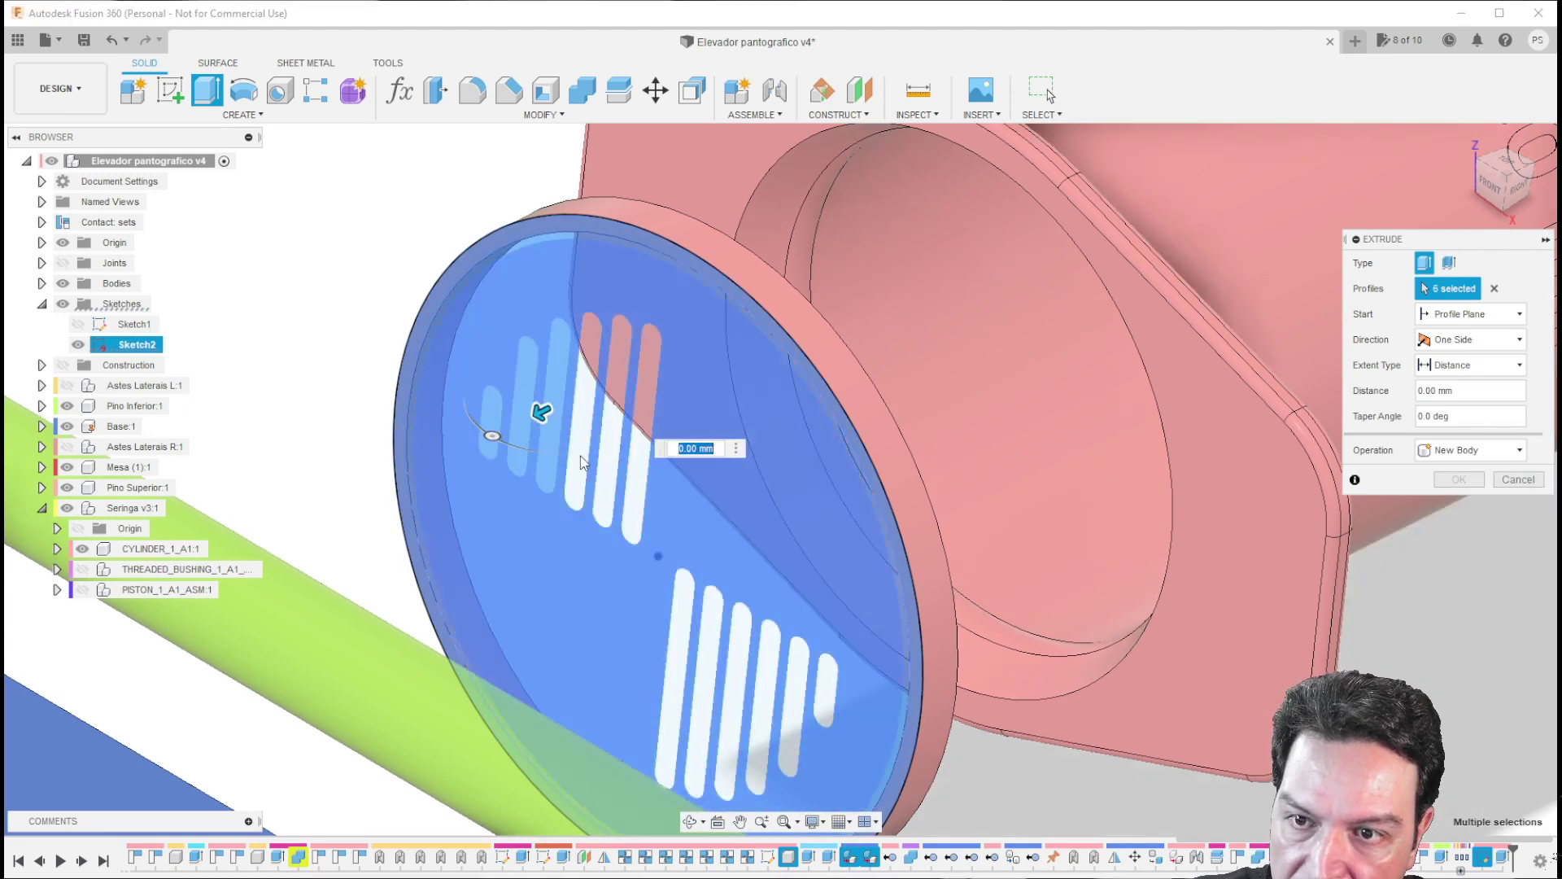
pyautogui.click(593, 466)
pyautogui.click(616, 478)
pyautogui.click(633, 481)
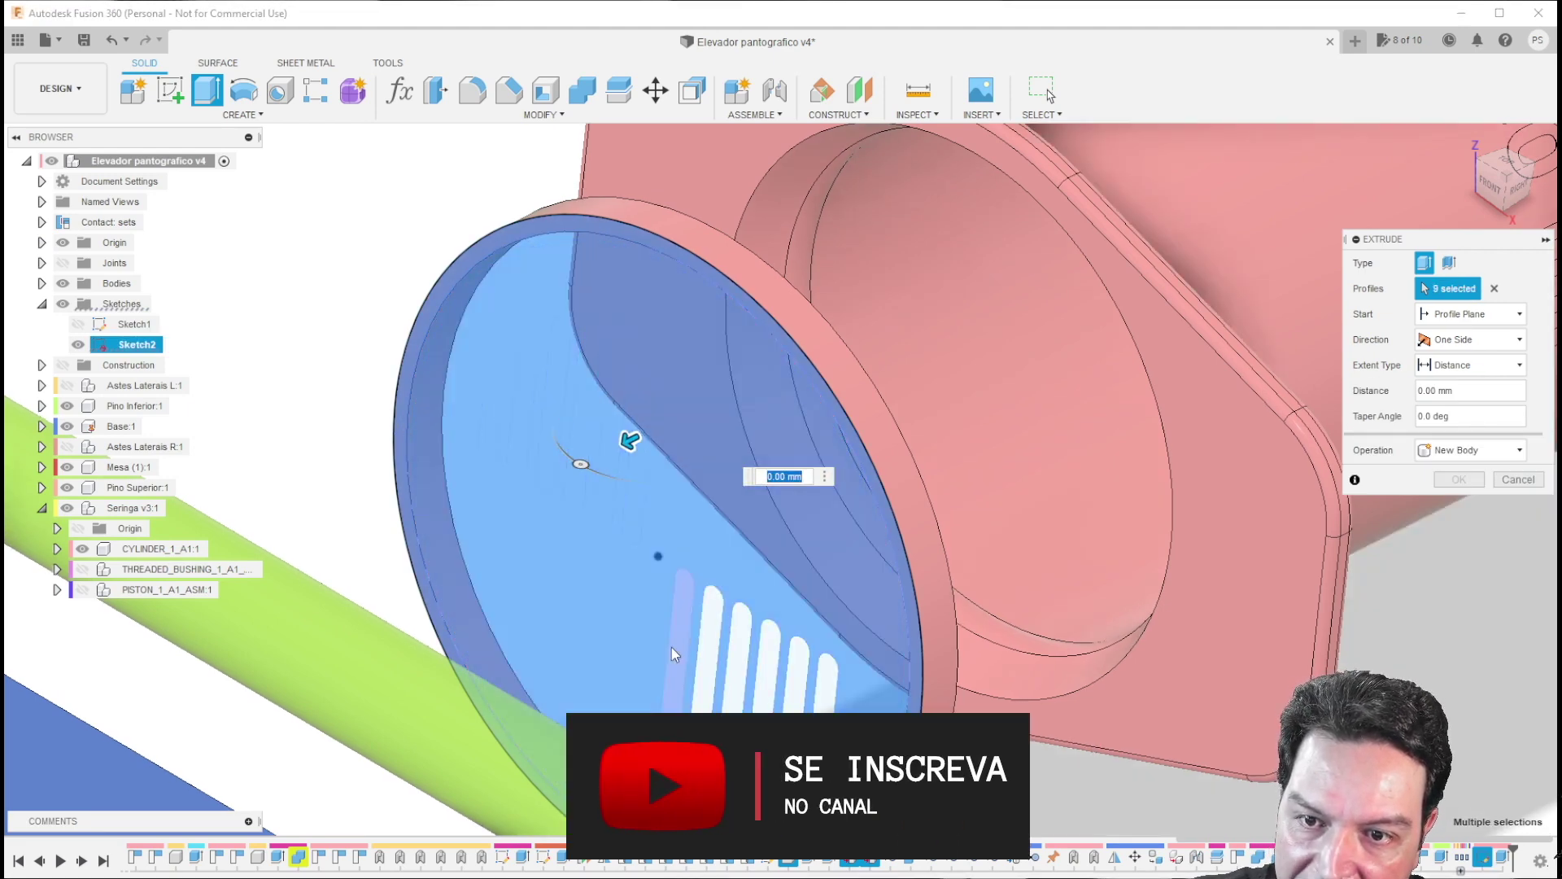
pyautogui.click(675, 647)
pyautogui.click(706, 661)
pyautogui.click(737, 667)
pyautogui.click(771, 671)
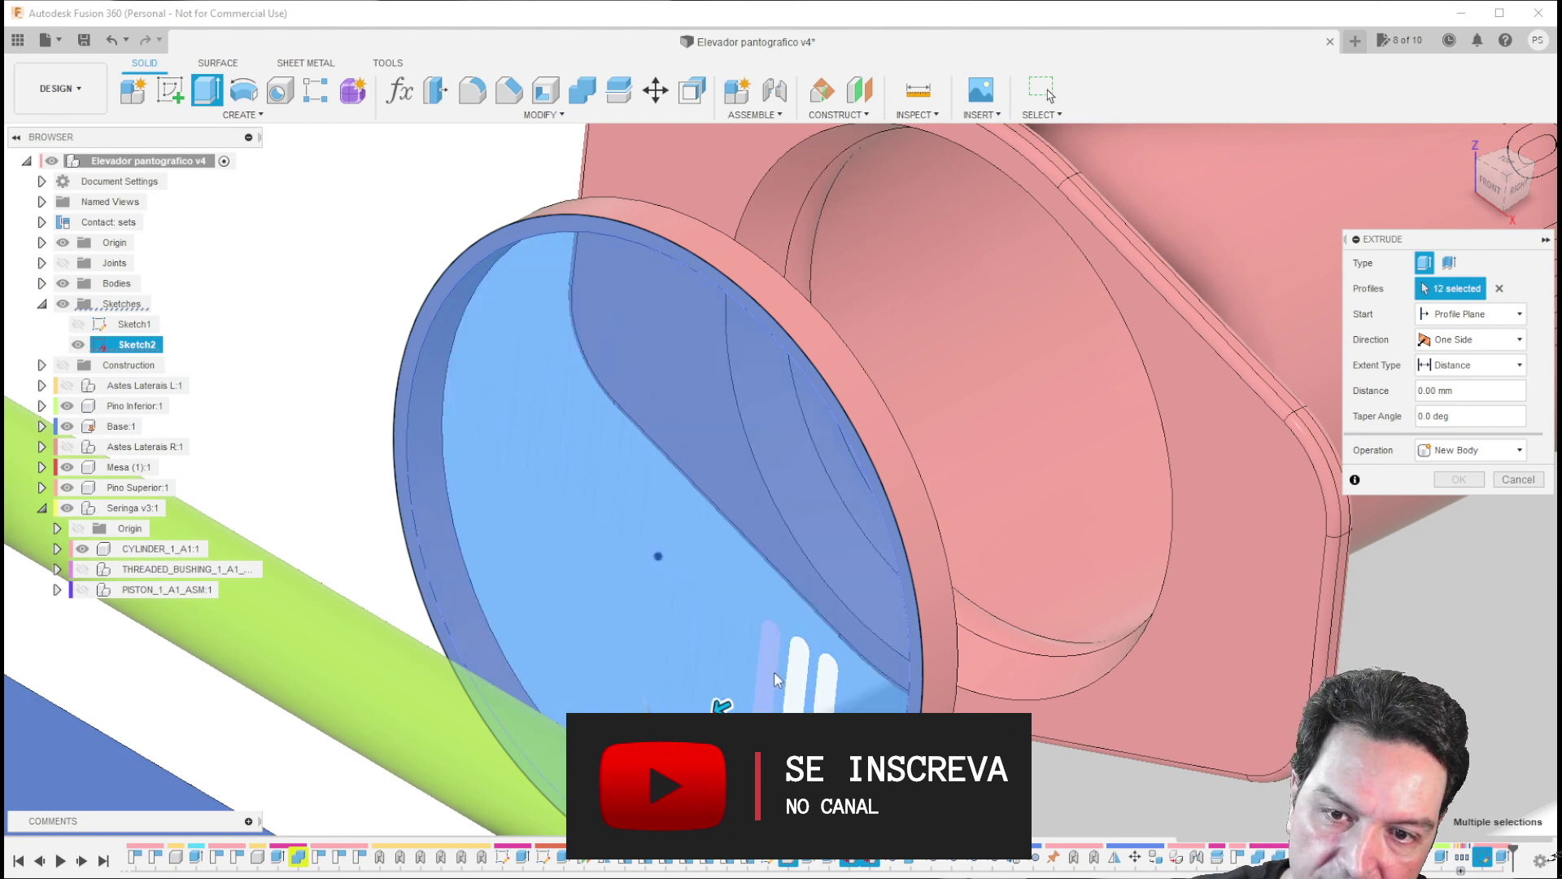
pyautogui.click(794, 682)
pyautogui.click(822, 683)
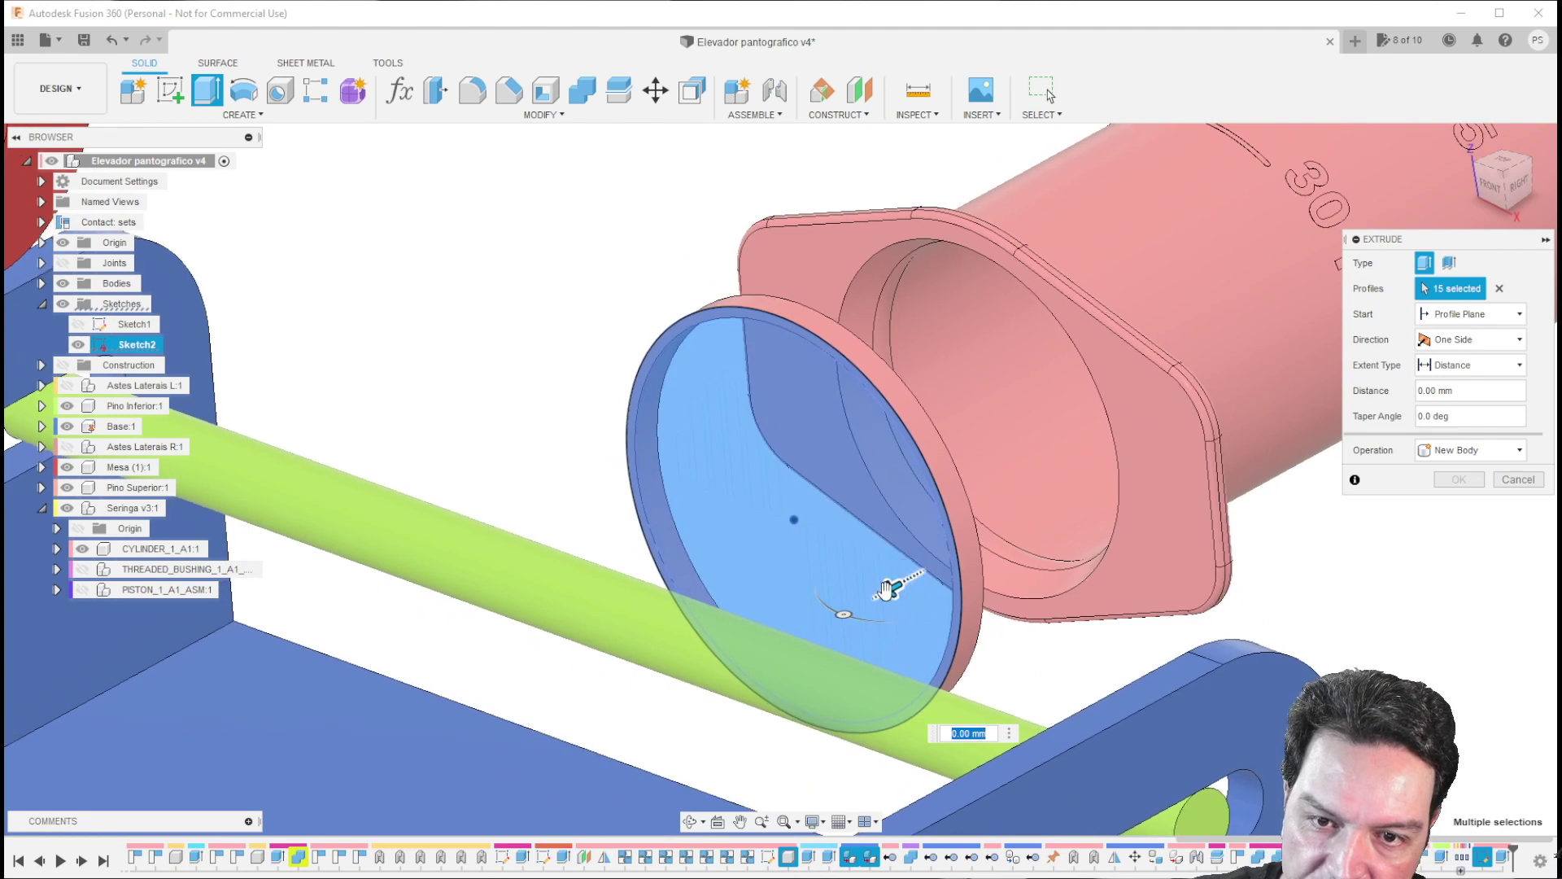
pyautogui.moveTo(891, 587)
pyautogui.mouseDown()
pyautogui.moveTo(850, 600)
pyautogui.moveTo(869, 602)
pyautogui.mouseUp()
pyautogui.write('2')
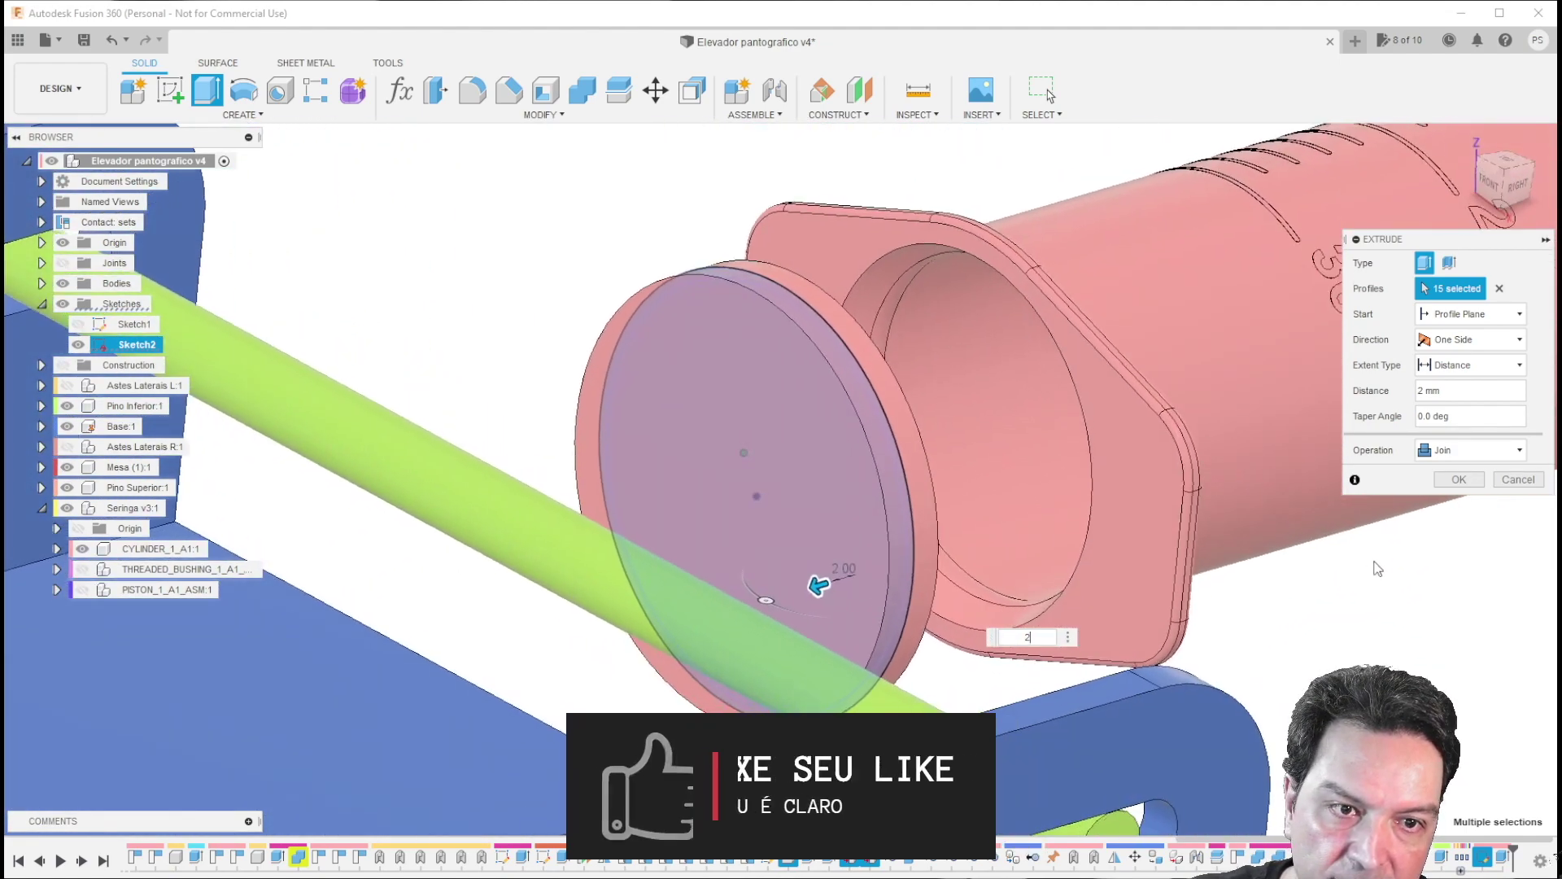
pyautogui.click(1459, 480)
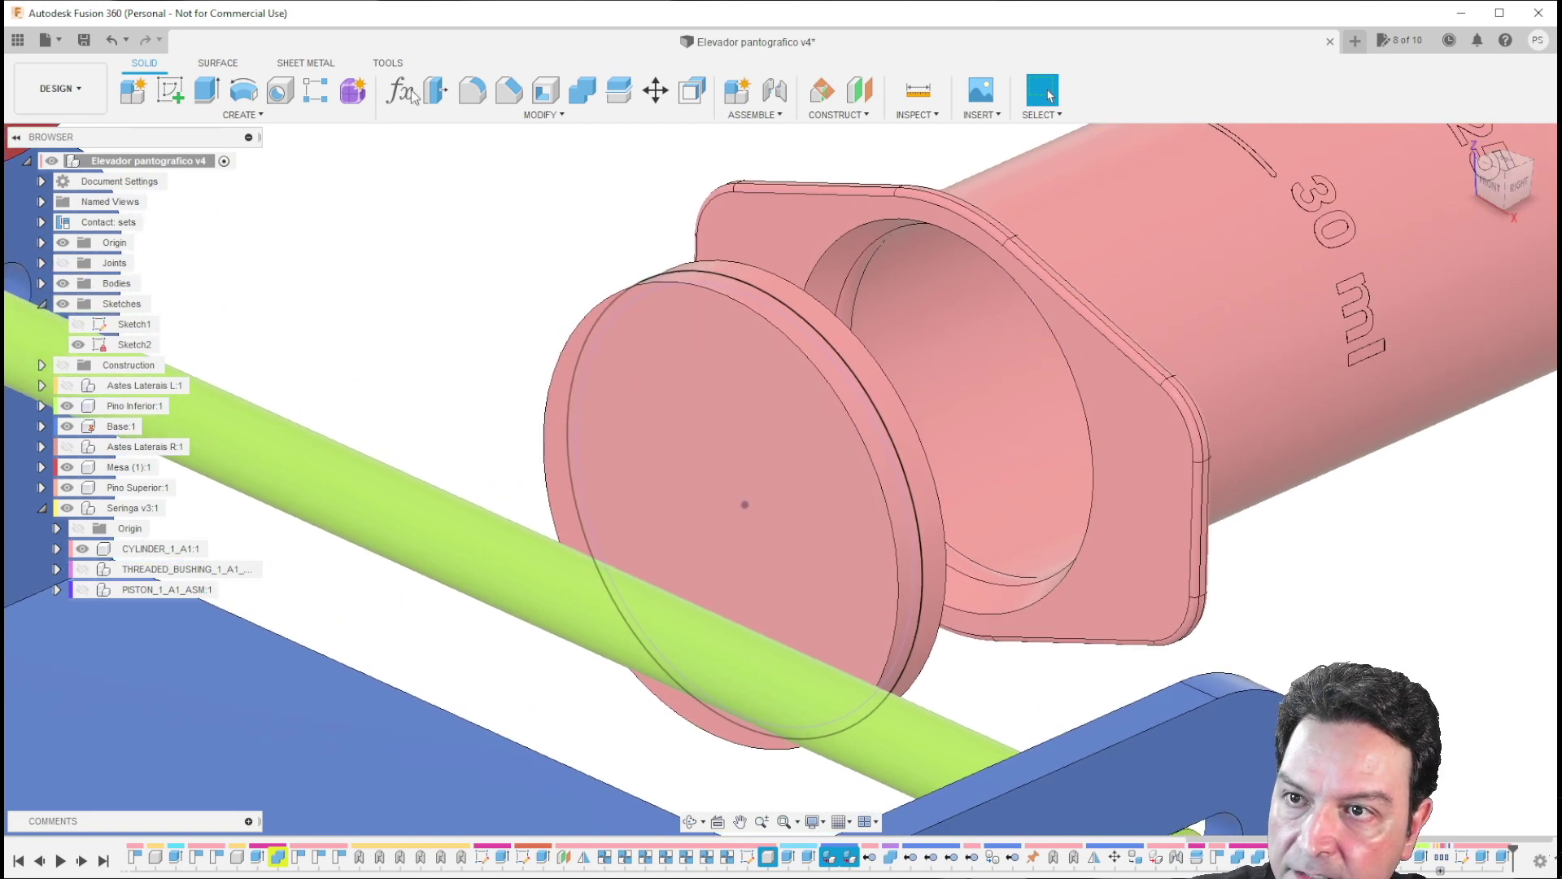
# Step: Fillet the outer circular edge of the cap's front face with a 1 mm radius
pyautogui.click(486, 97)
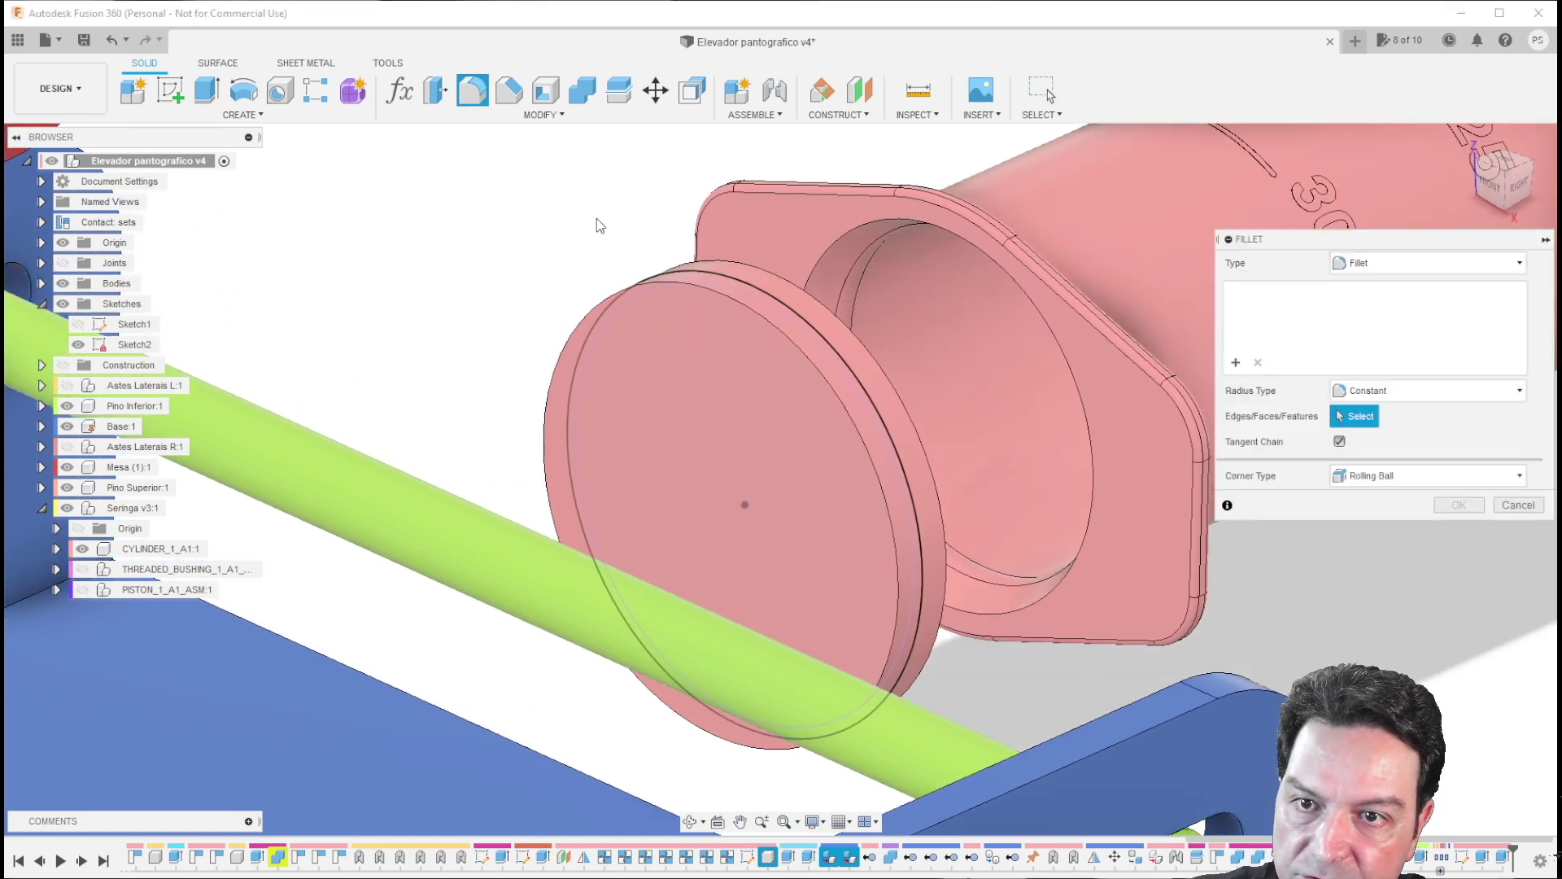
pyautogui.click(665, 280)
pyautogui.write('1')
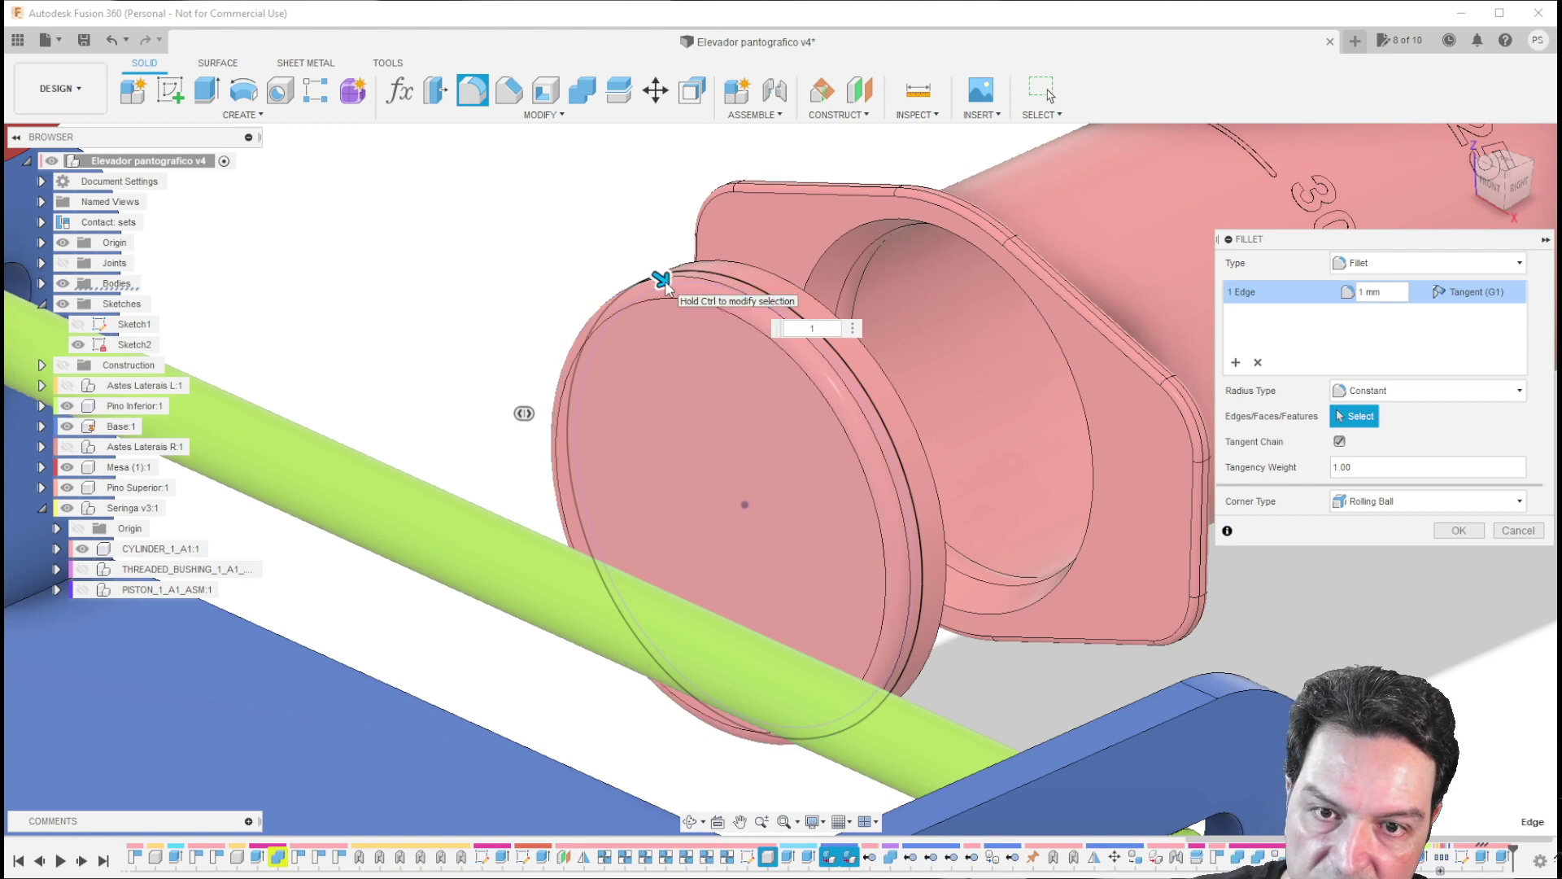
pyautogui.click(1459, 530)
pyautogui.keyDown('shift'); pyautogui.moveTo(1457, 533); pyautogui.dragTo(1375, 540, button='middle'); pyautogui.keyUp('shift')
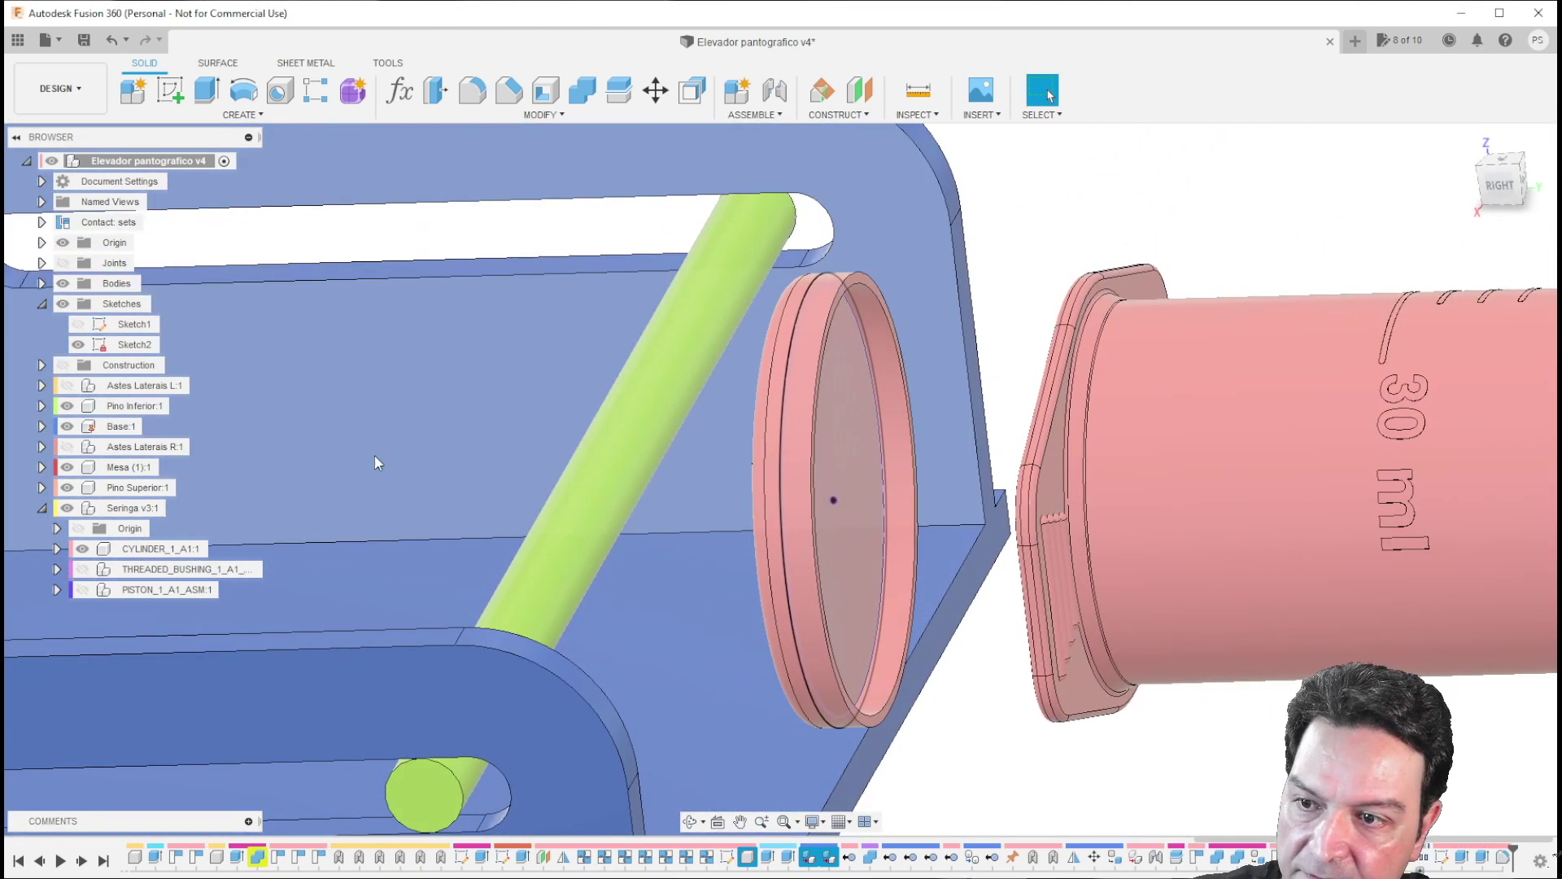
# Step: Show the syringe piston again and locate the cap's body in the browser tree
pyautogui.click(82, 589)
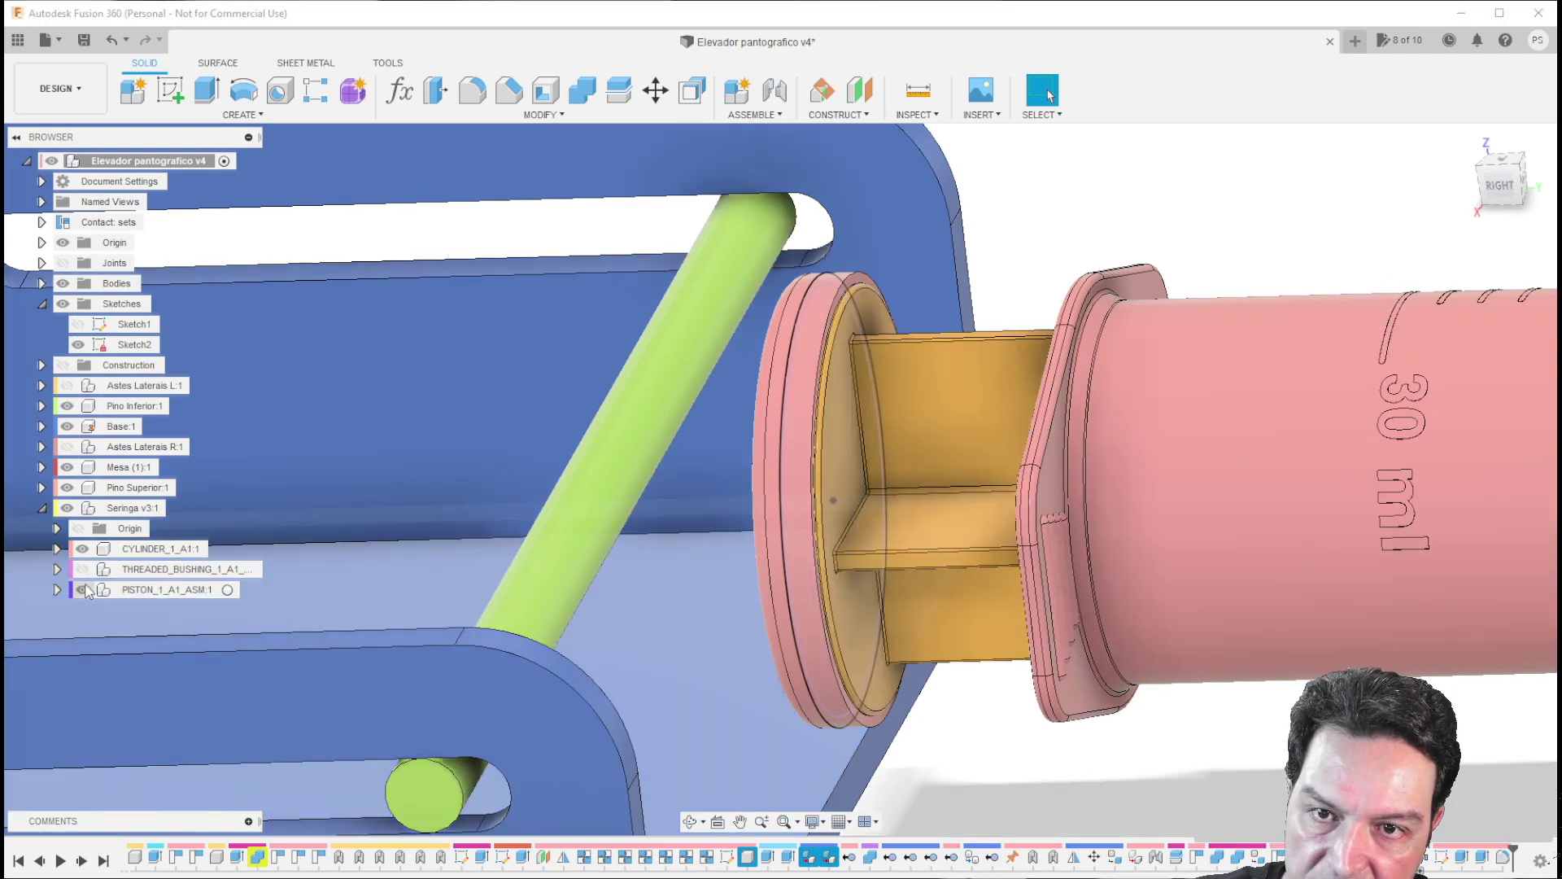
pyautogui.keyDown('shift'); pyautogui.moveTo(980, 747); pyautogui.dragTo(814, 460, button='middle'); pyautogui.keyUp('shift')
pyautogui.rightClick(810, 460)
pyautogui.click(774, 710)
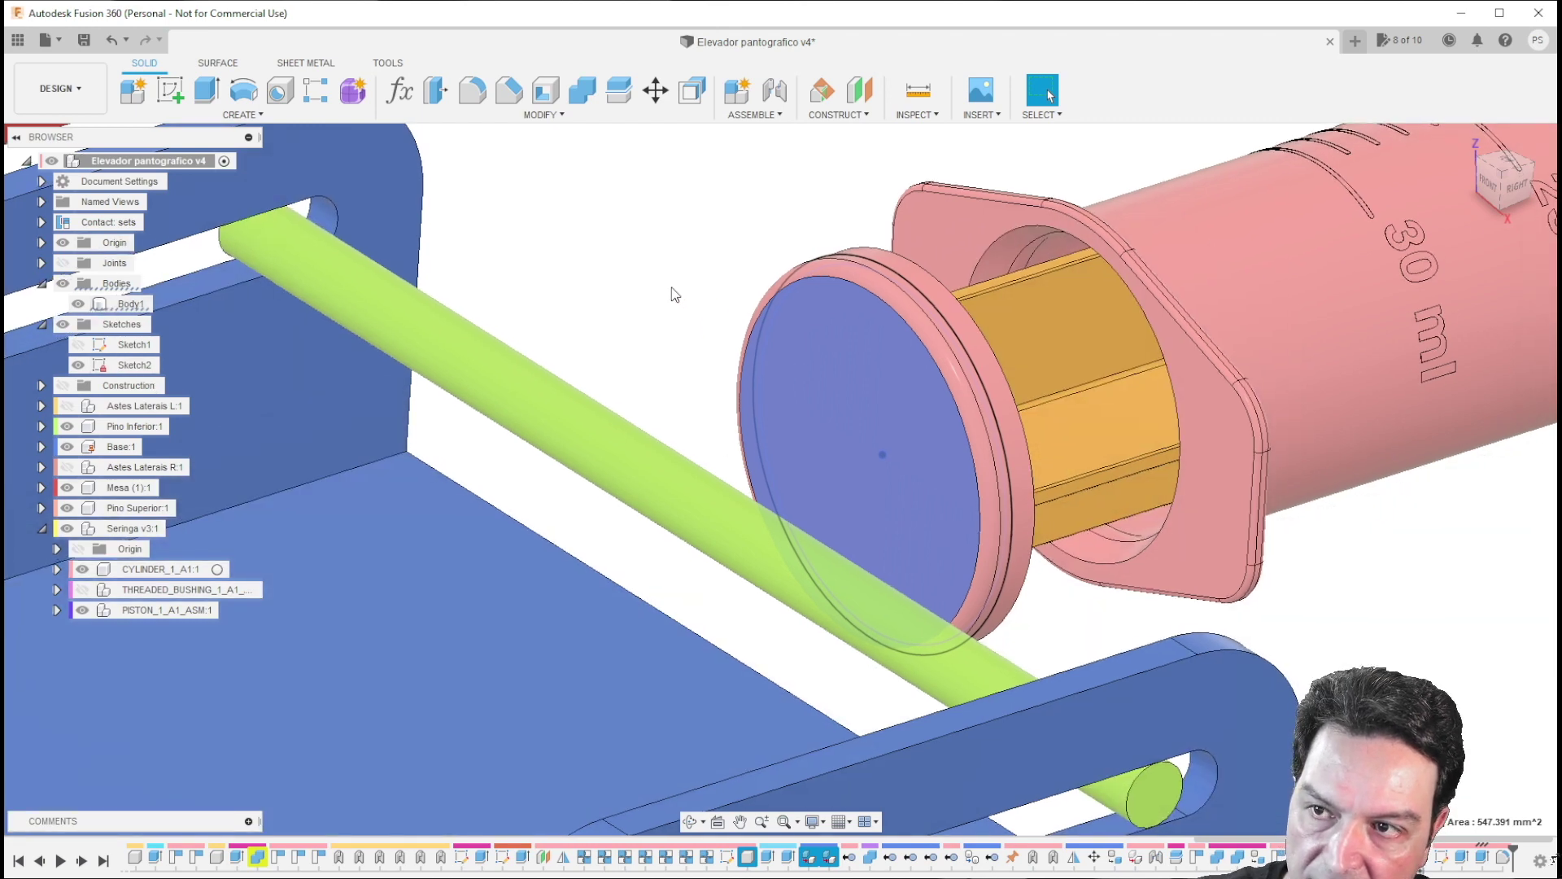
# Step: Sketch a 5 mm diameter circle at the centre of the cap's front face and finish the sketch
pyautogui.scroll(-3, 560, 236)
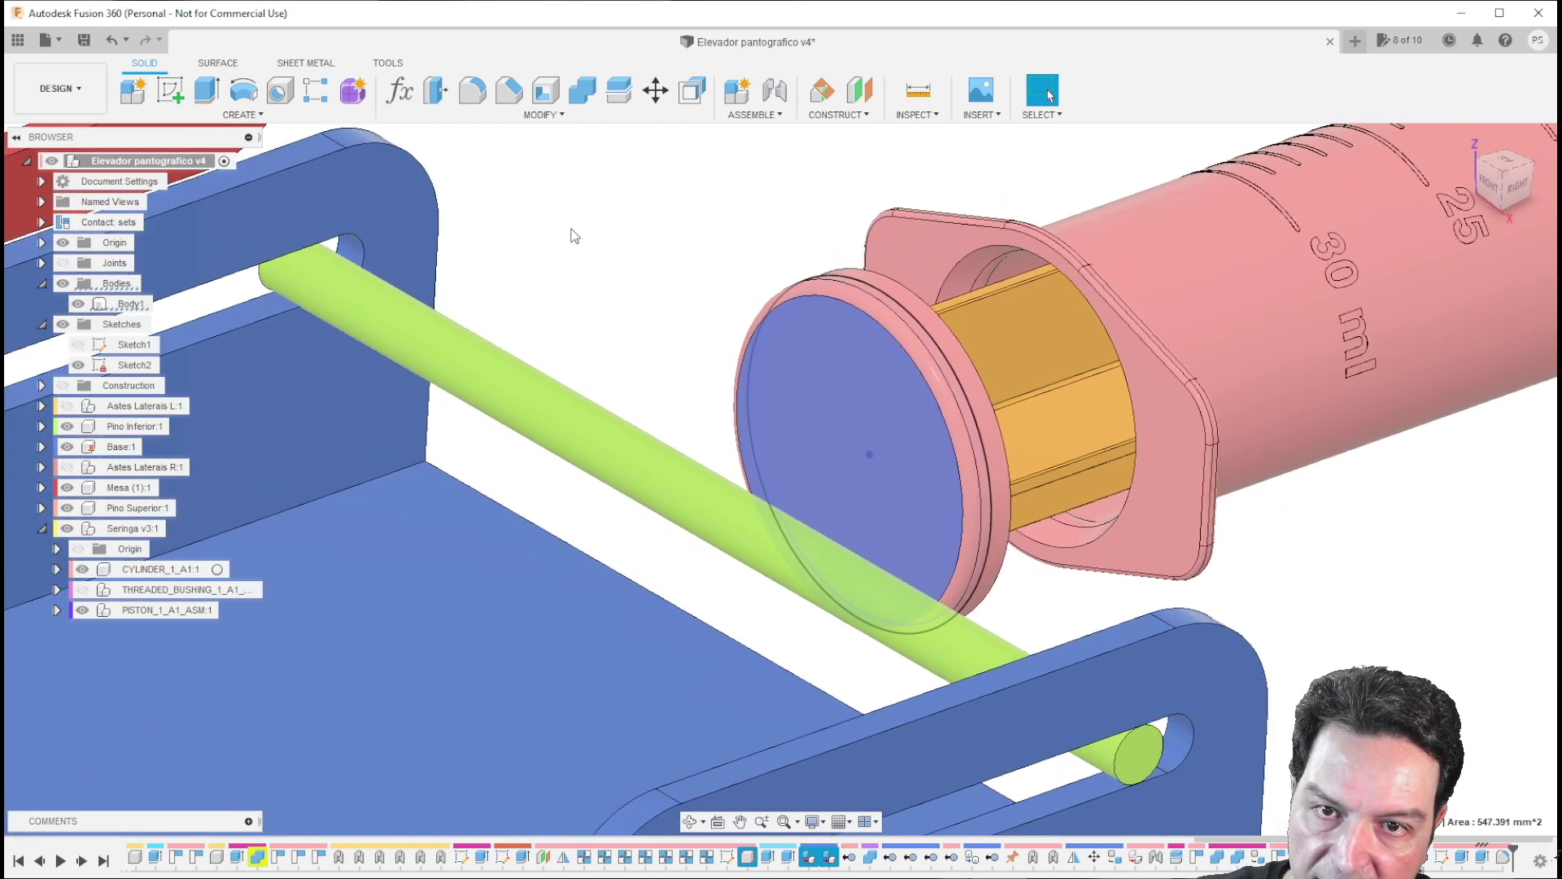
pyautogui.keyDown('shift'); pyautogui.moveTo(568, 244); pyautogui.dragTo(947, 501, button='middle'); pyautogui.keyUp('shift')
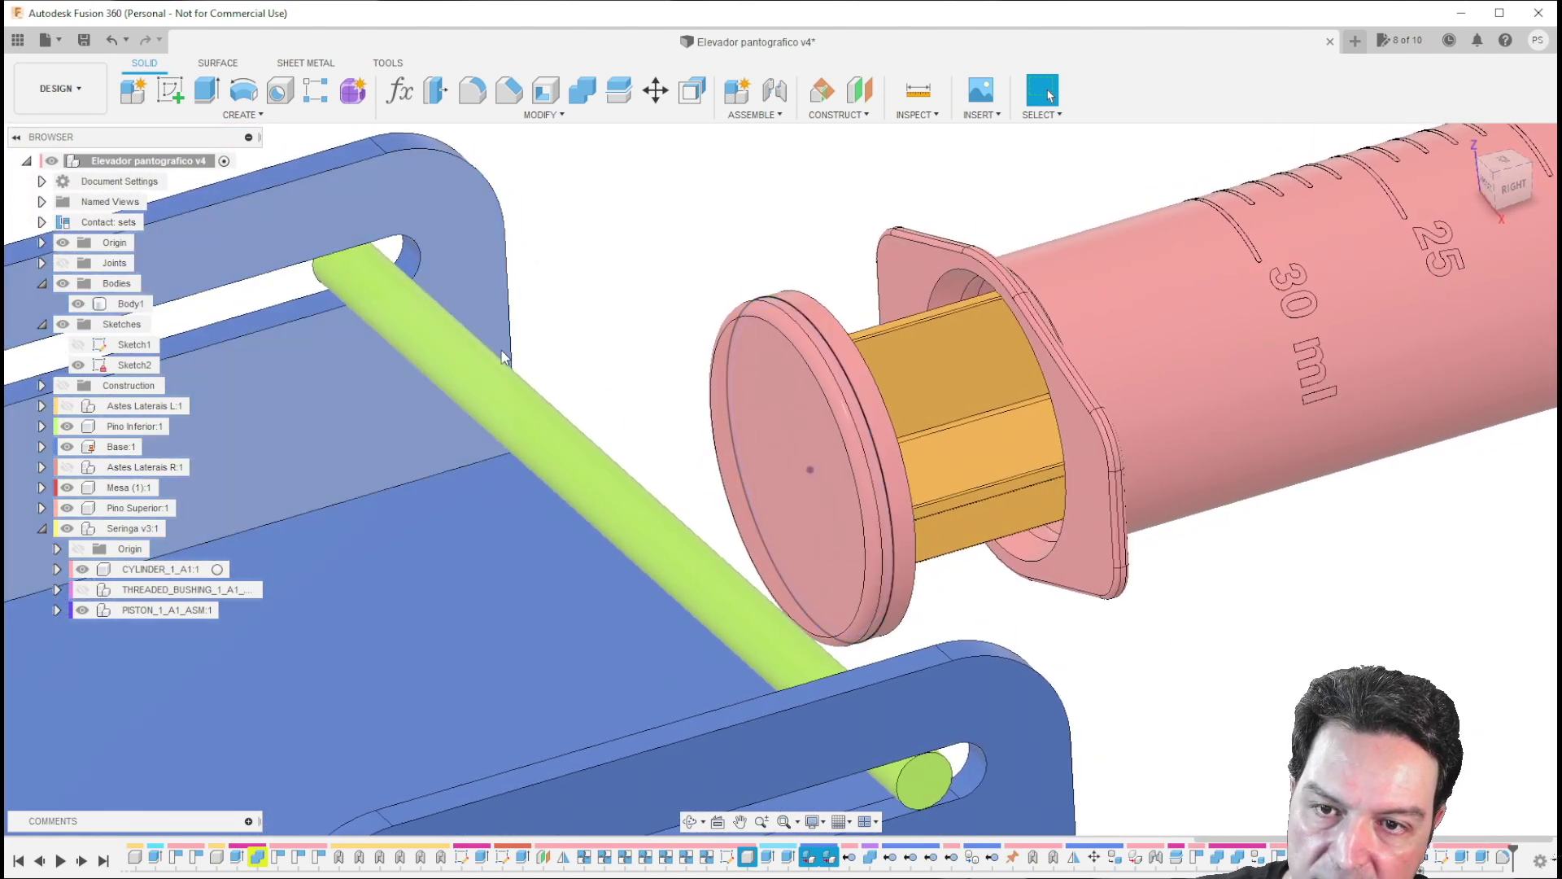
pyautogui.keyDown('shift'); pyautogui.moveTo(867, 583); pyautogui.dragTo(1268, 693, button='middle'); pyautogui.keyUp('shift')
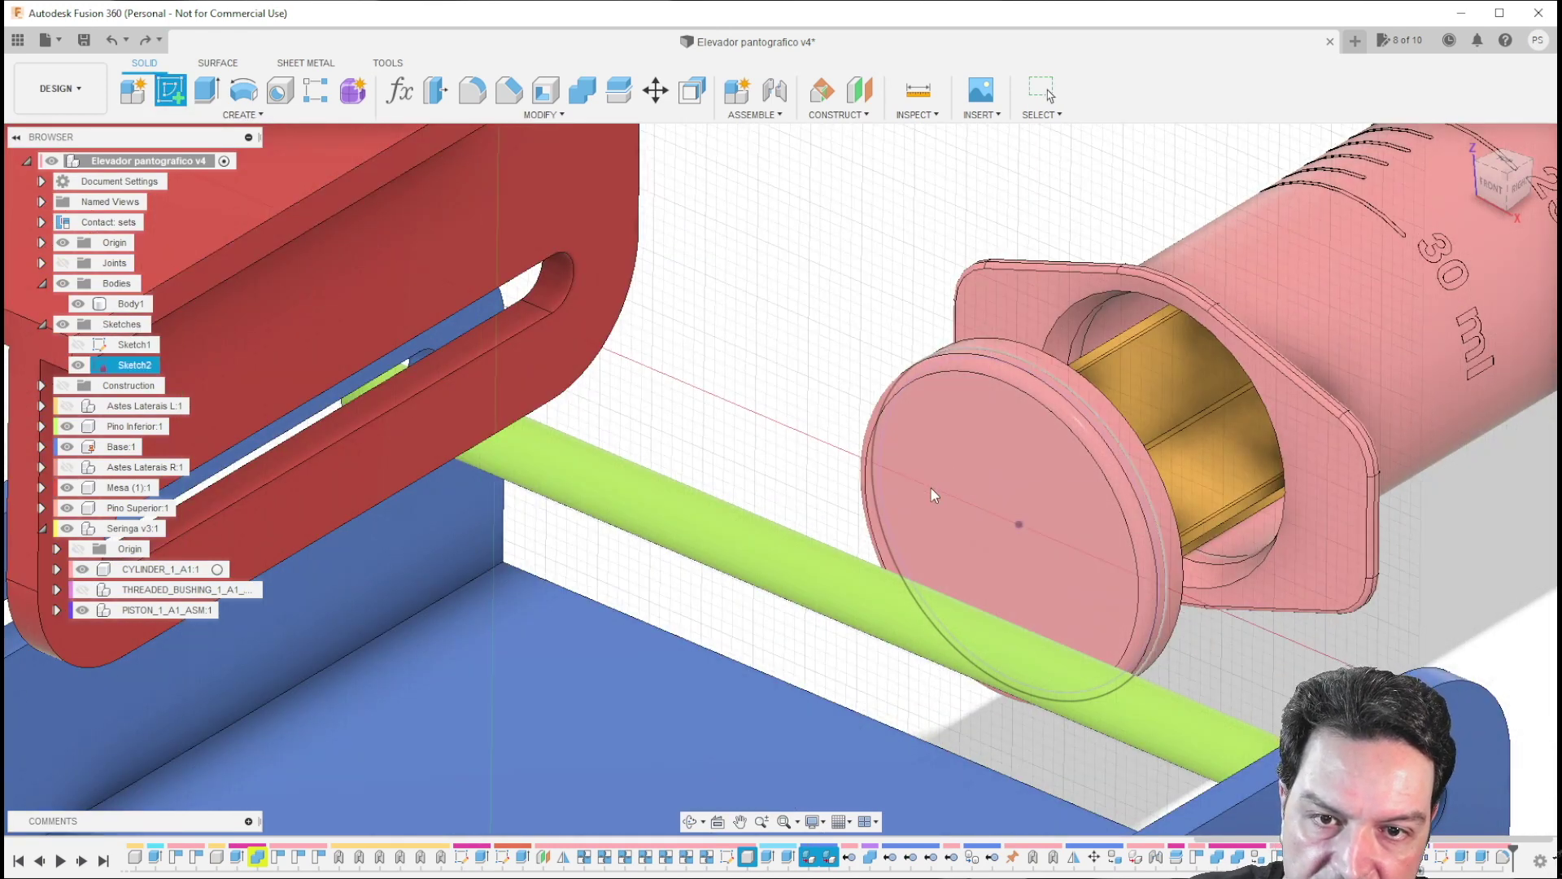
pyautogui.click(989, 558)
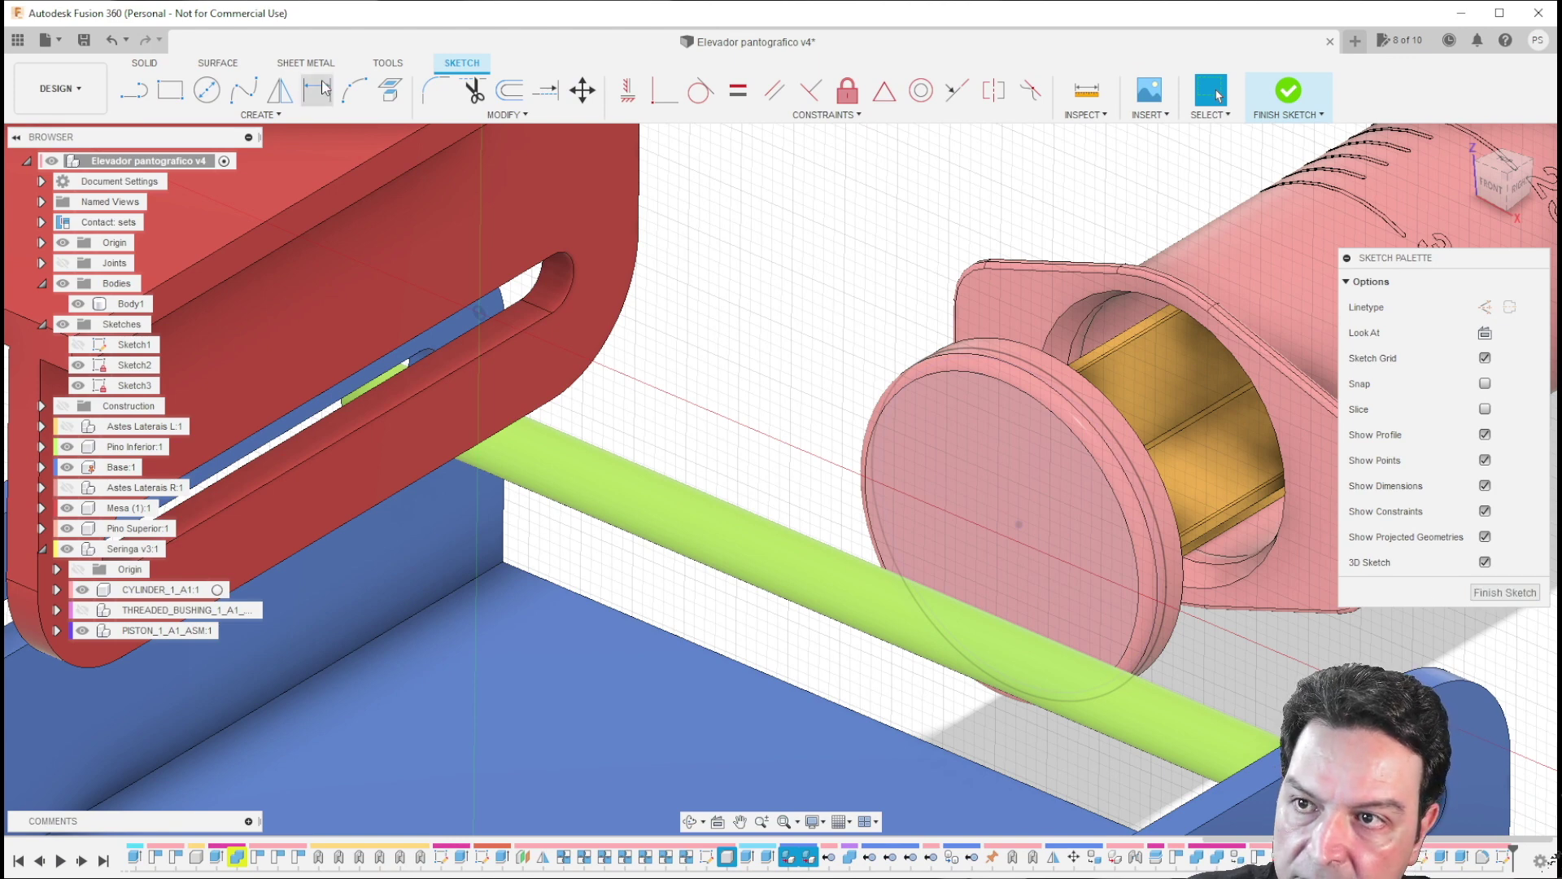
pyautogui.click(216, 96)
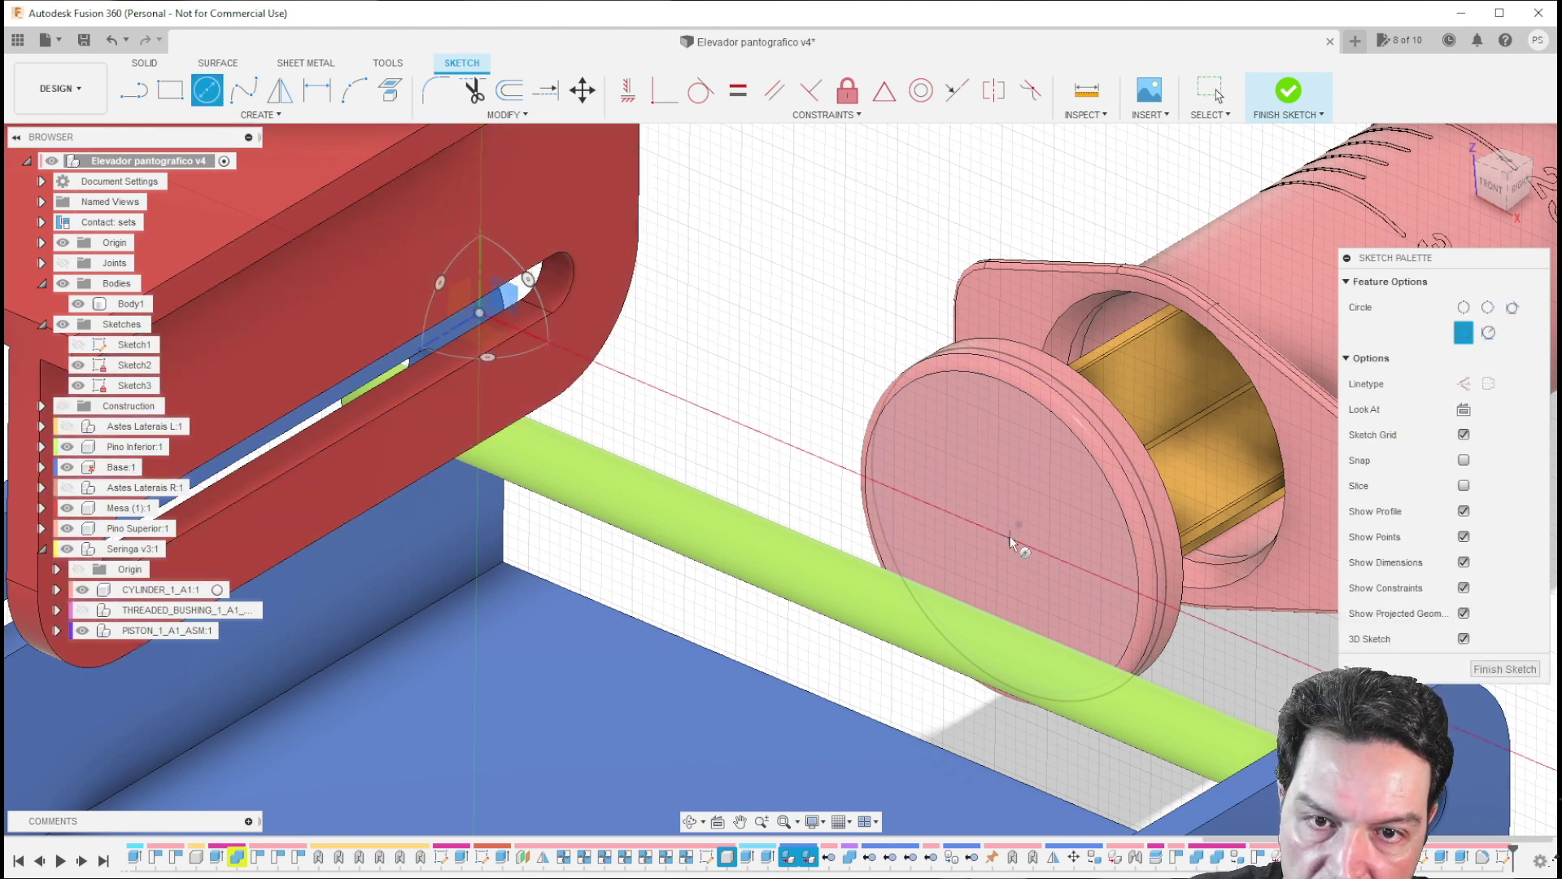
pyautogui.click(1002, 536)
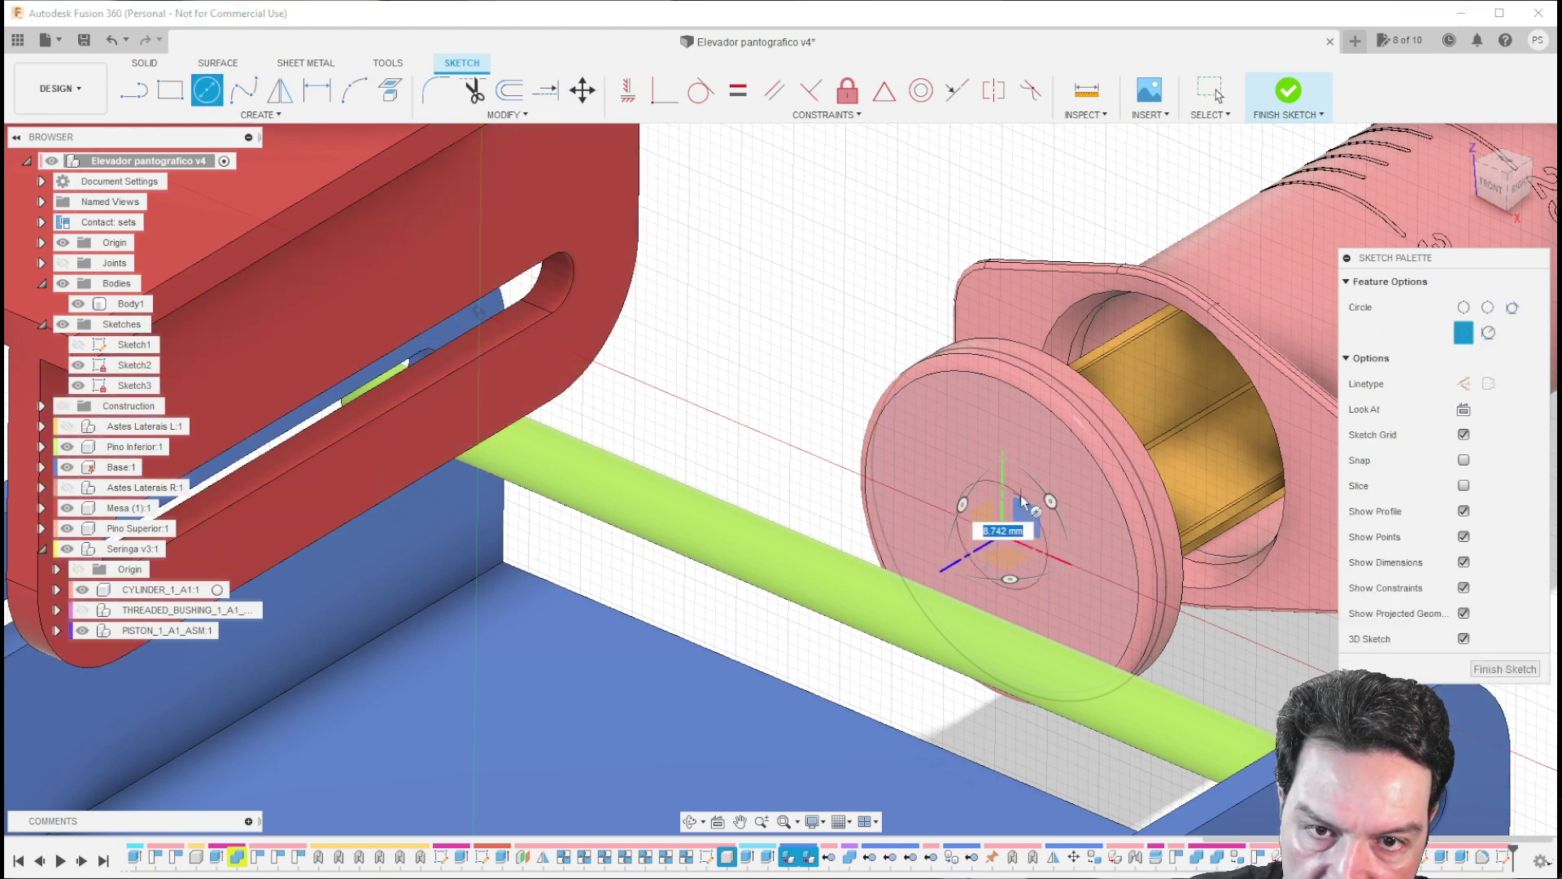
pyautogui.write('5')
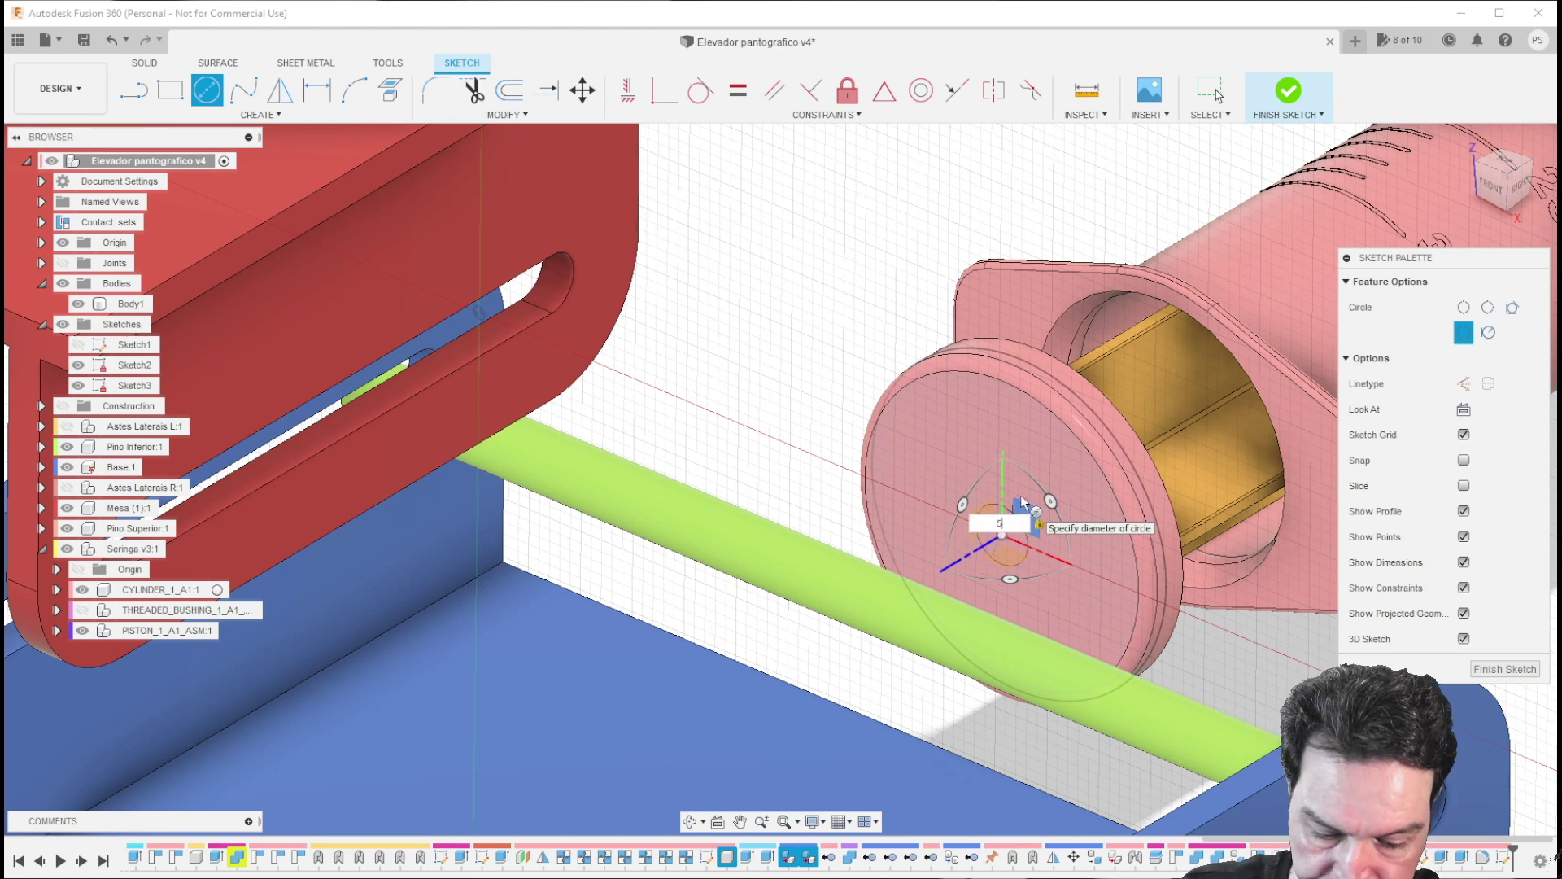
pyautogui.press('Return')
pyautogui.press('Escape')
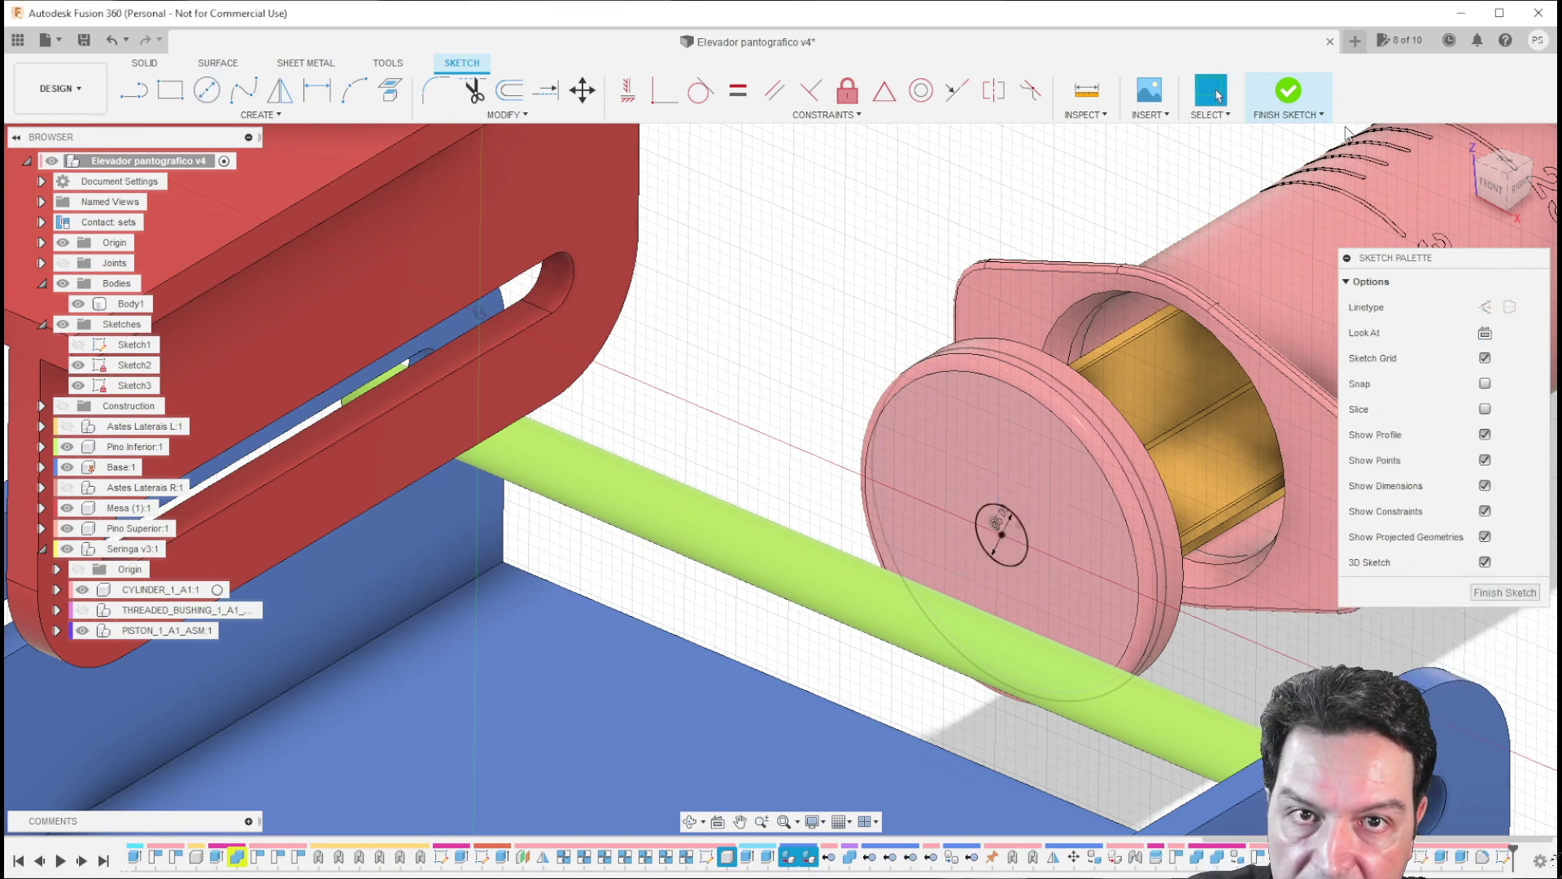
pyautogui.click(1293, 94)
# Step: Collapse the expanded syringe, sketch and body groups in the browser tree and show the construction geometry
pyautogui.keyDown('shift'); pyautogui.moveTo(732, 367); pyautogui.dragTo(412, 182, button='middle'); pyautogui.keyUp('shift')
pyautogui.scroll(-5, 829, 481)
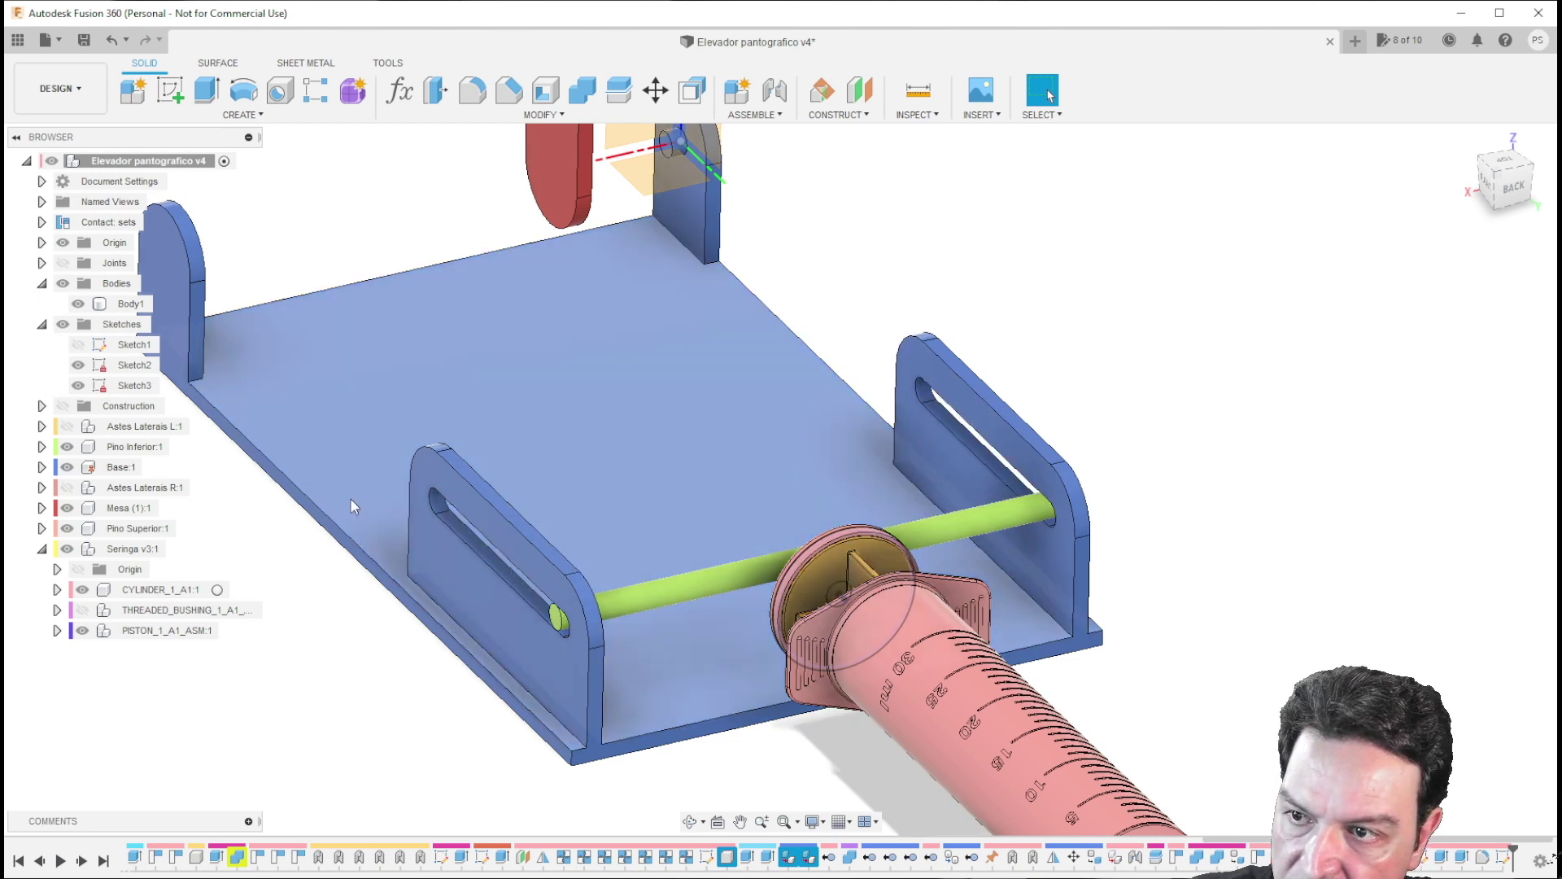
pyautogui.click(42, 551)
pyautogui.click(42, 326)
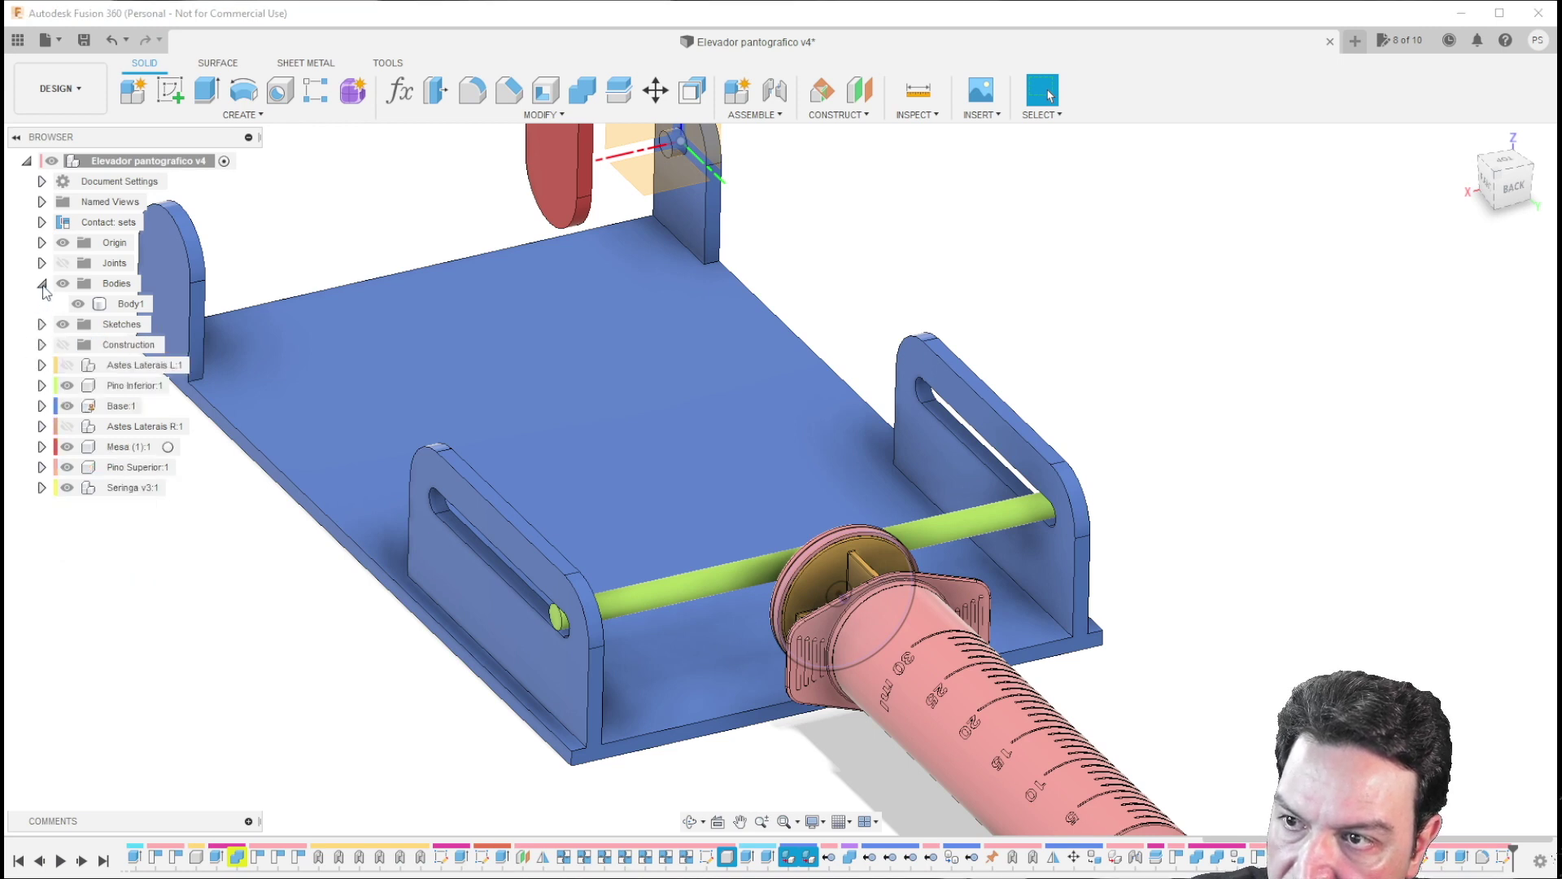
pyautogui.click(42, 284)
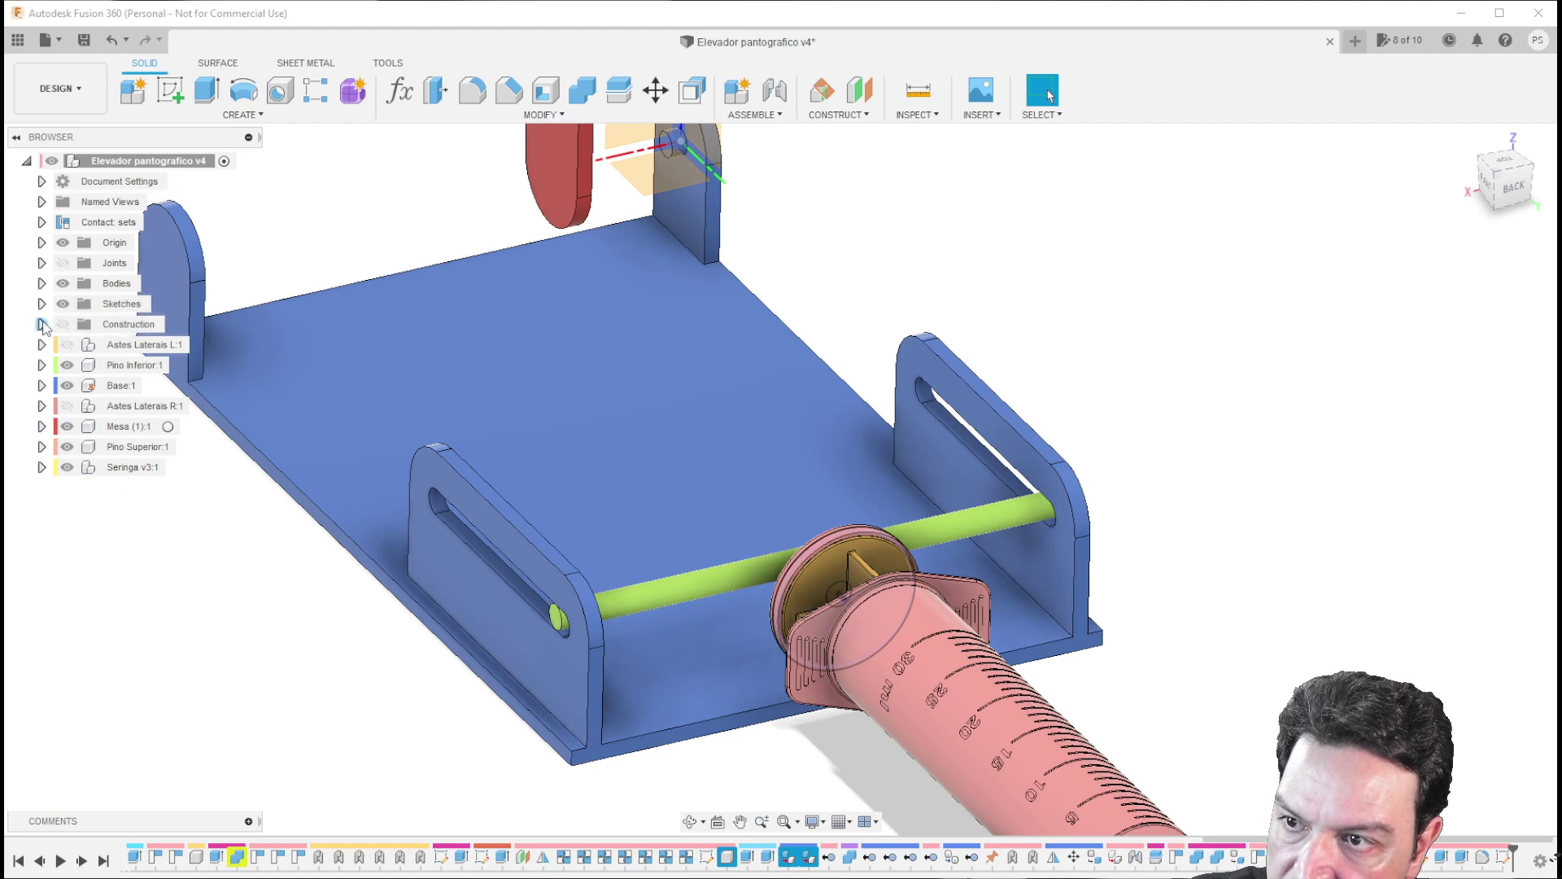
pyautogui.click(63, 325)
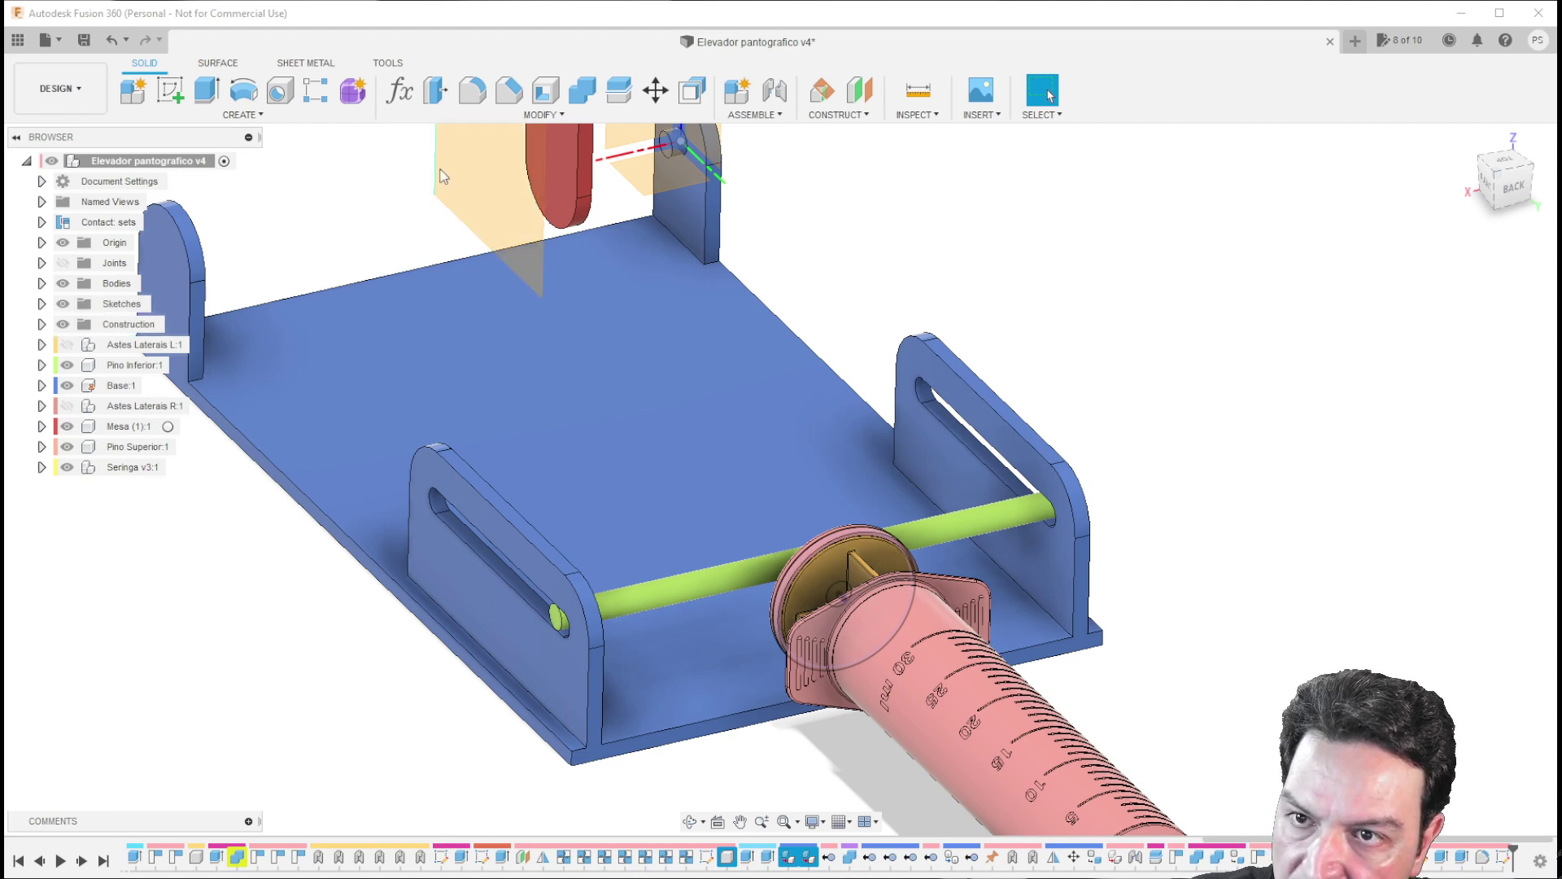
# Step: Start a sketch on the construction plane through the lift's middle, view it face-on and turn on Slice
pyautogui.moveTo(478, 187)
pyautogui.keyDown('shift'); pyautogui.mouseDown(button='middle')
pyautogui.moveTo(587, 416)
pyautogui.moveTo(830, 272)
pyautogui.mouseUp(button='middle'); pyautogui.keyUp('shift')
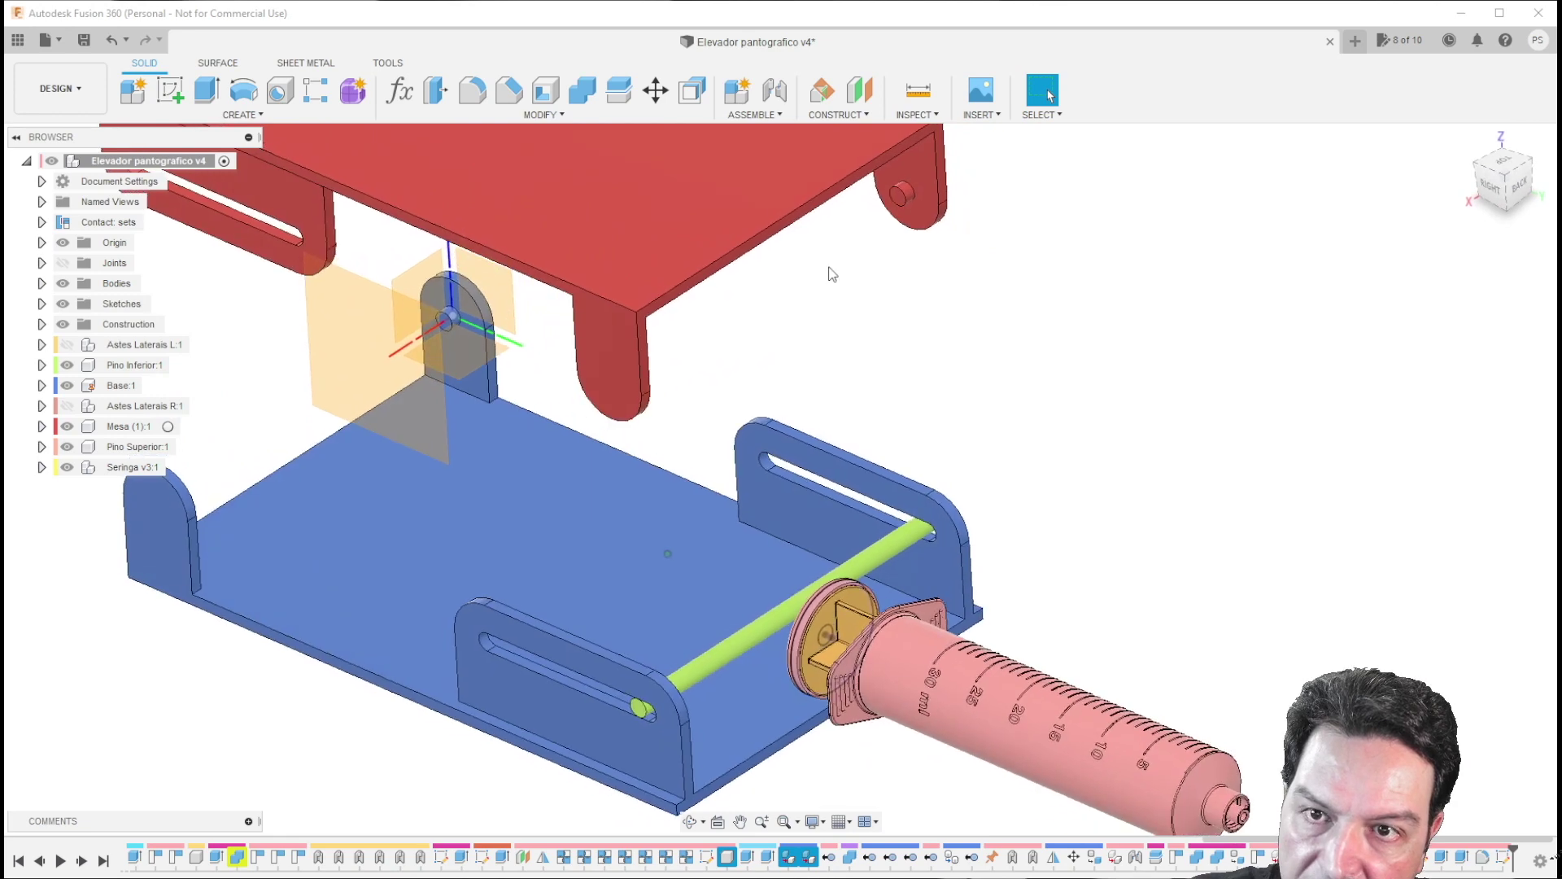
pyautogui.click(176, 97)
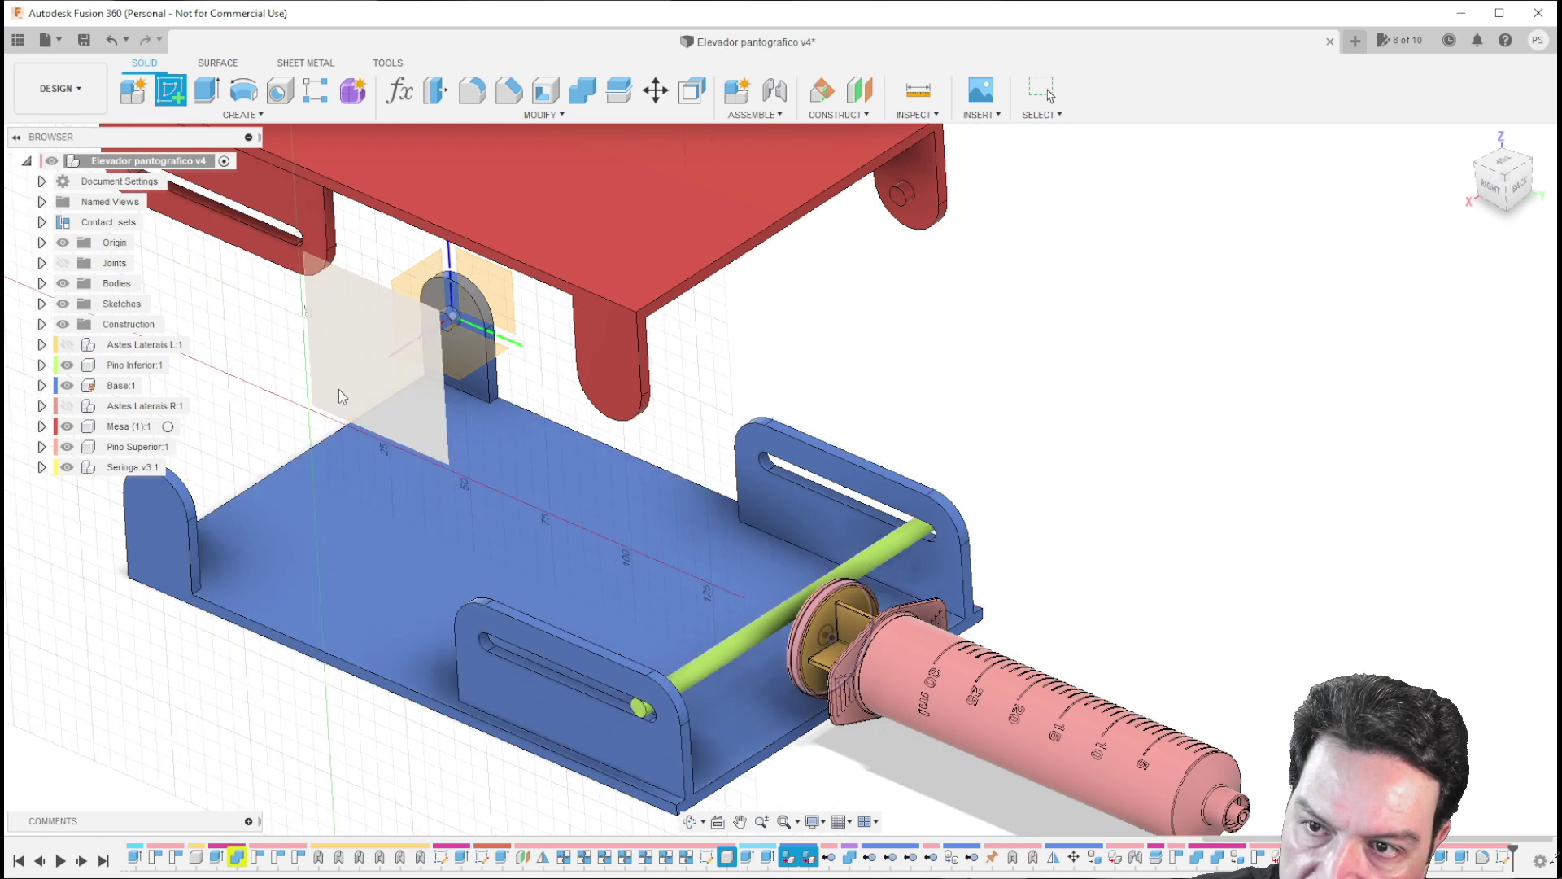
pyautogui.click(338, 388)
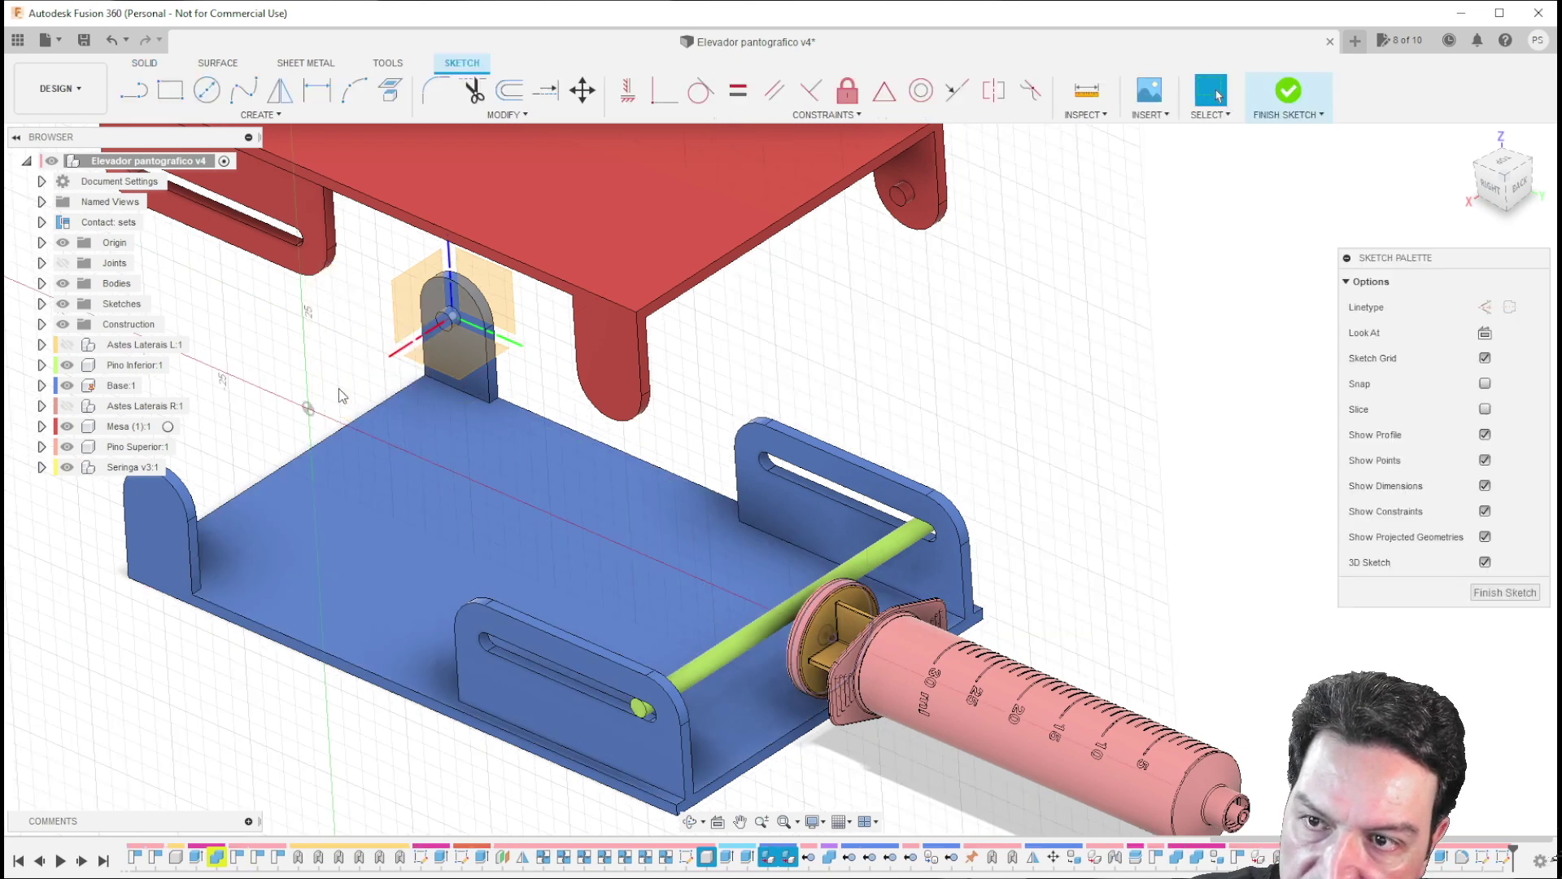
pyautogui.click(1485, 333)
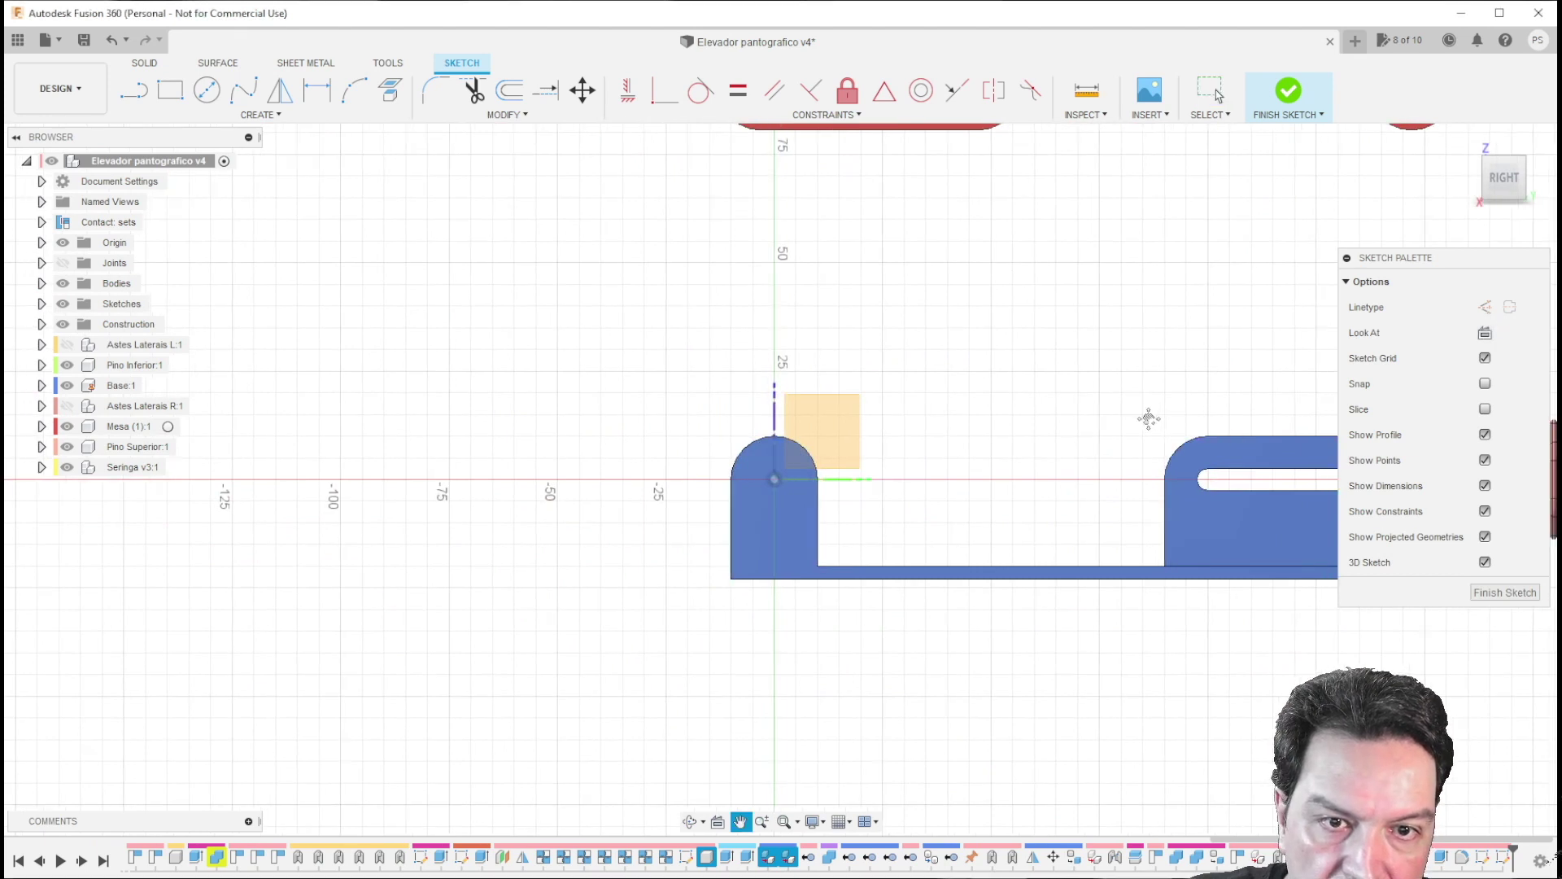
pyautogui.moveTo(1149, 418); pyautogui.dragTo(764, 461, button='middle')
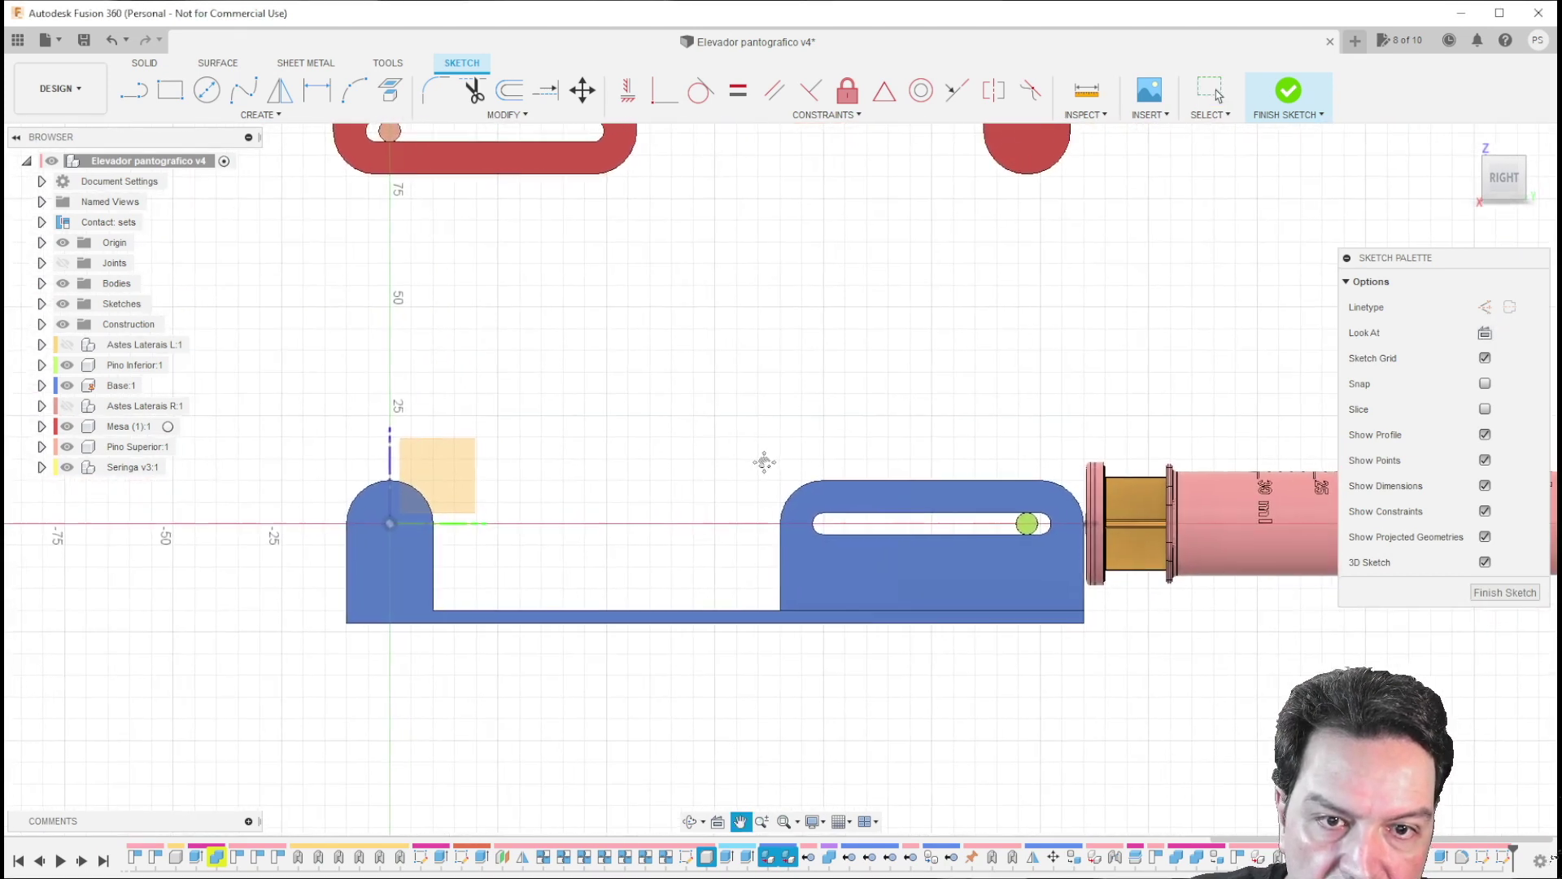
pyautogui.click(1485, 410)
pyautogui.scroll(10, 1071, 518)
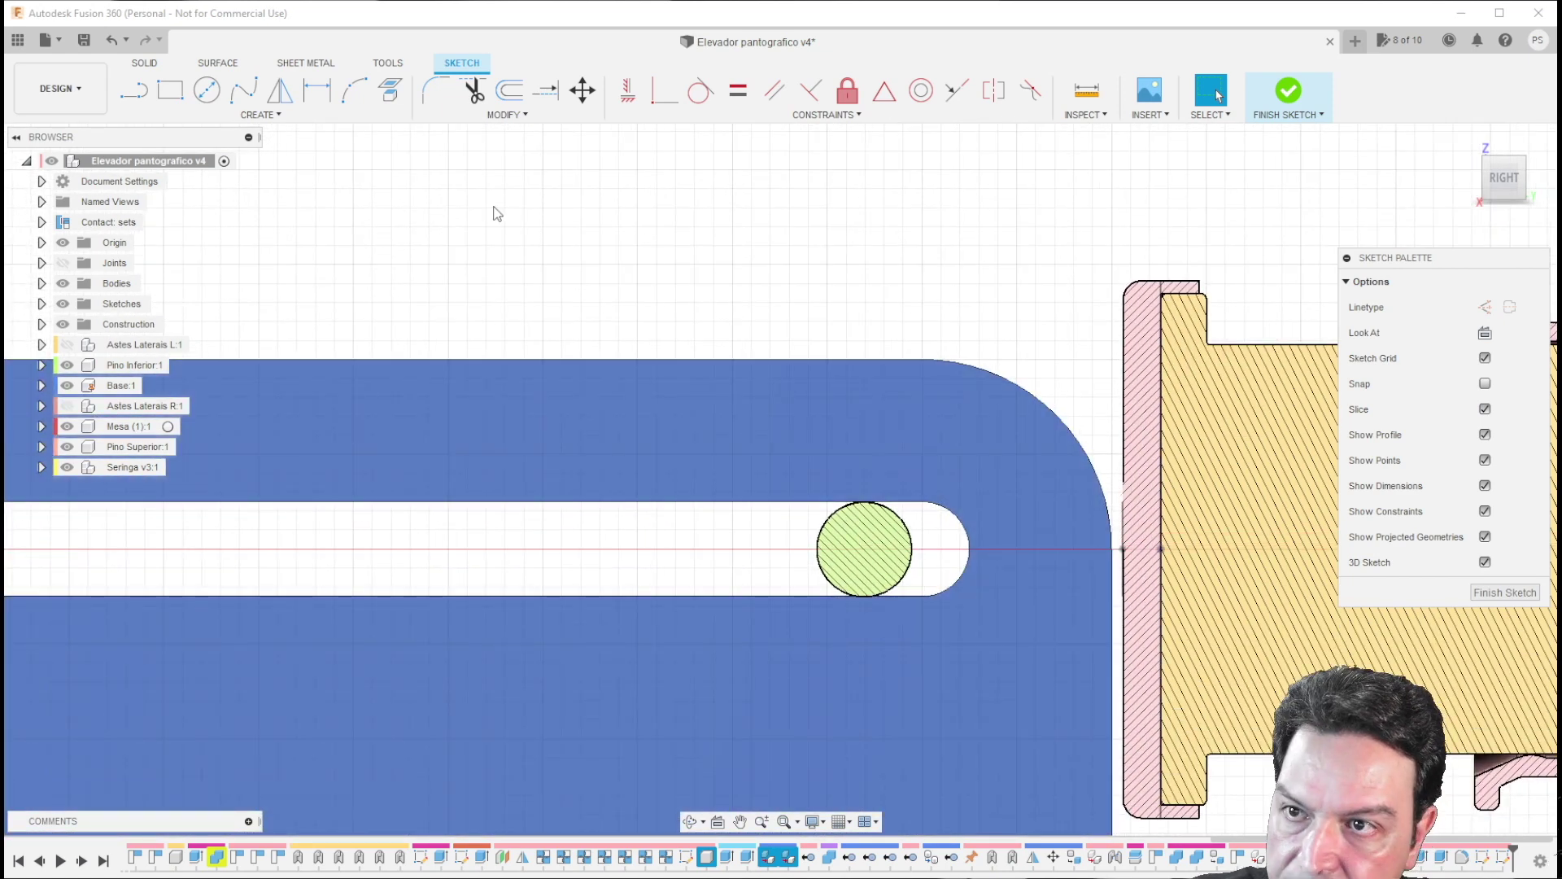
# Step: Project the lower pin's circular section into the sketch
pyautogui.click(390, 90)
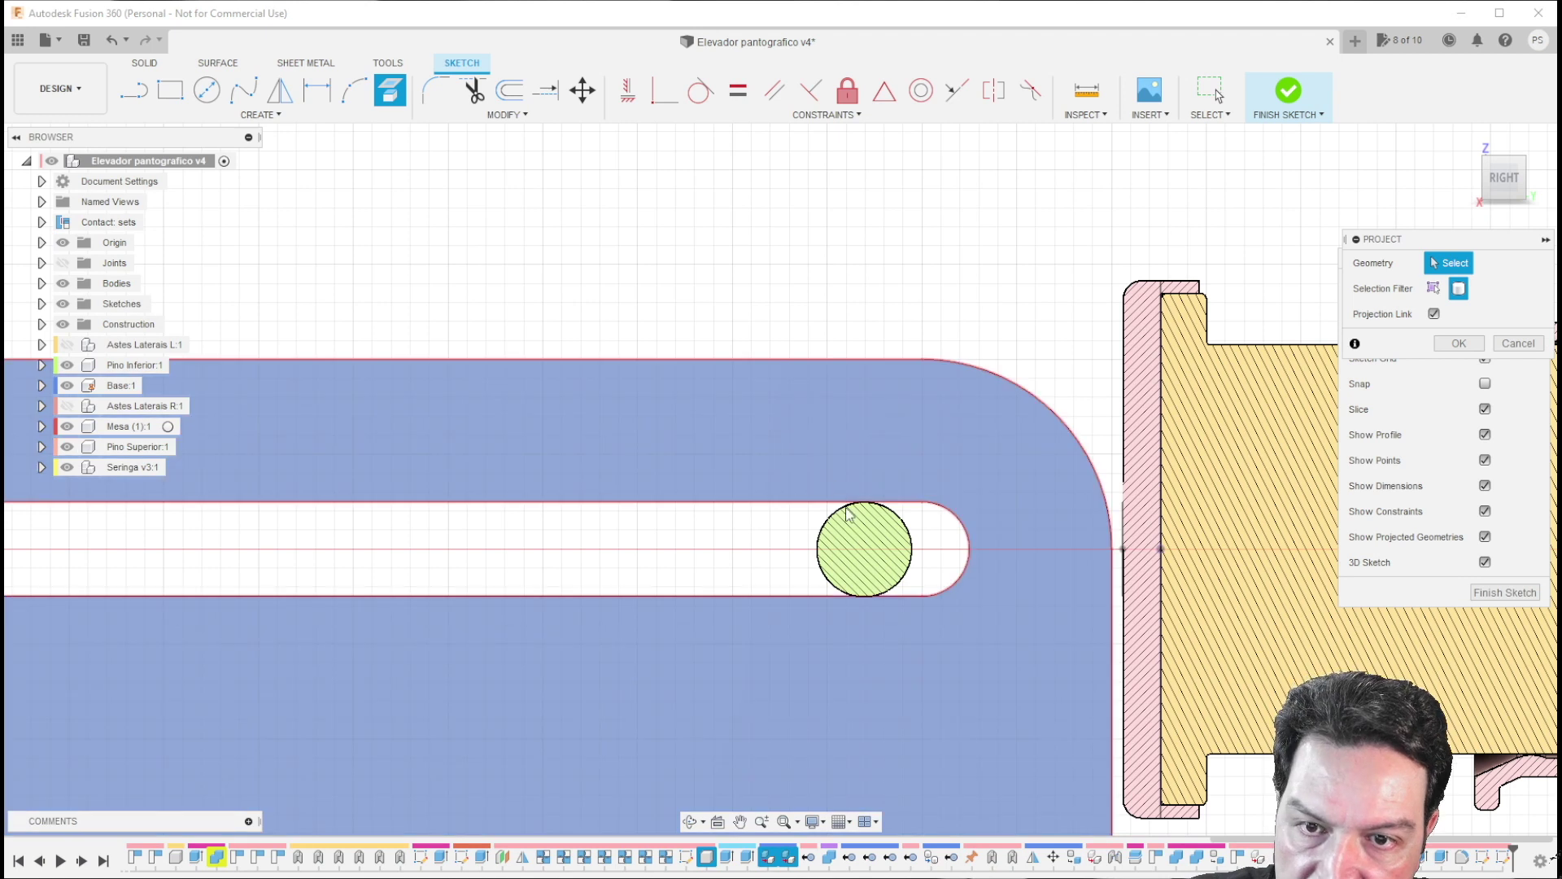
pyautogui.click(847, 510)
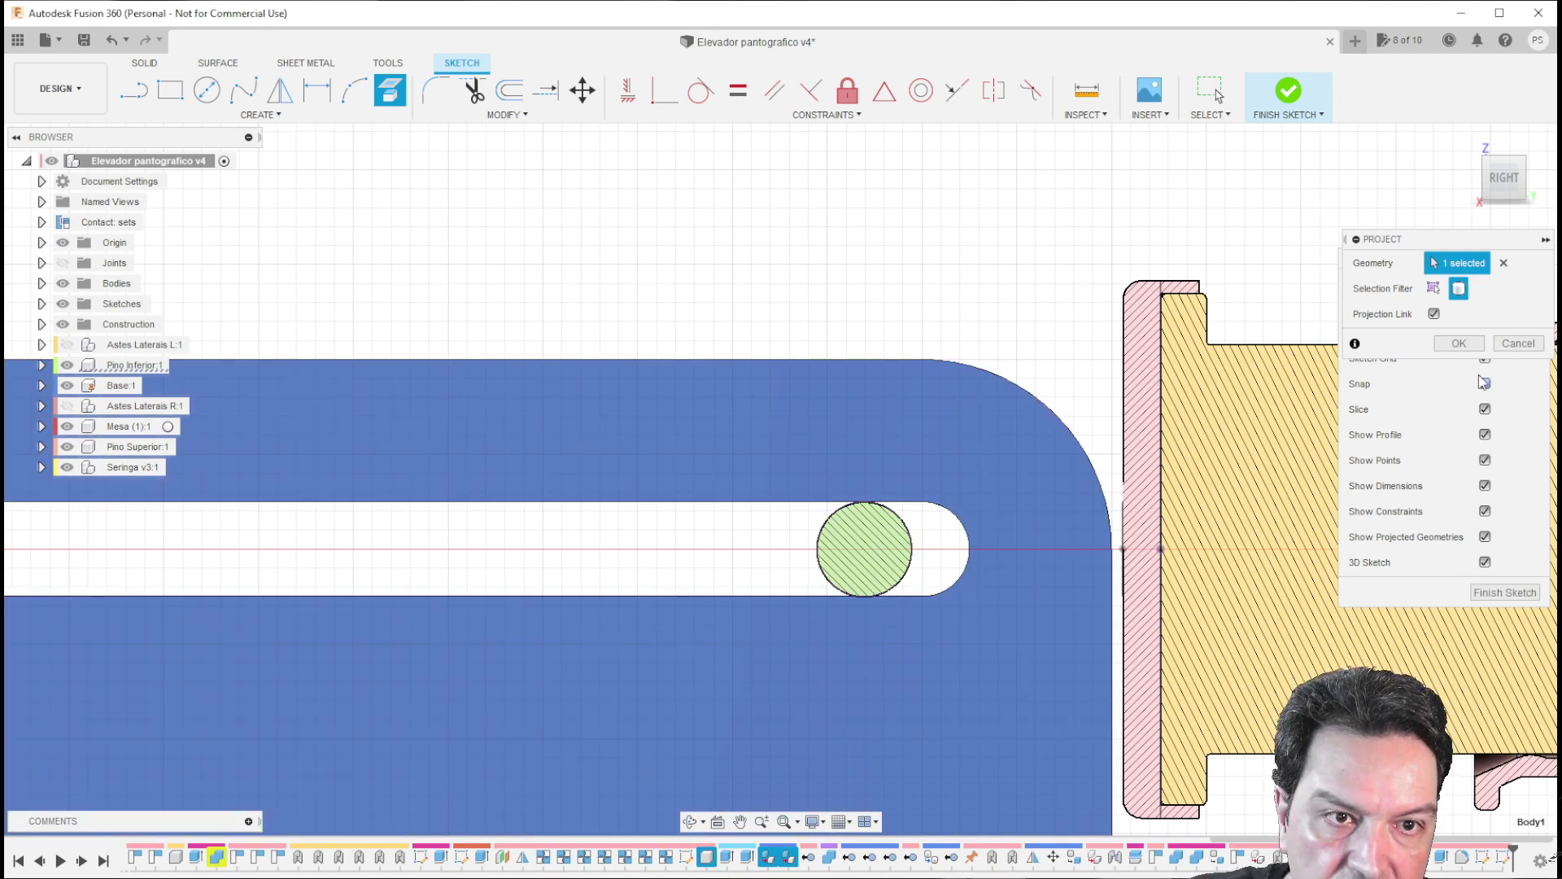
pyautogui.click(1462, 344)
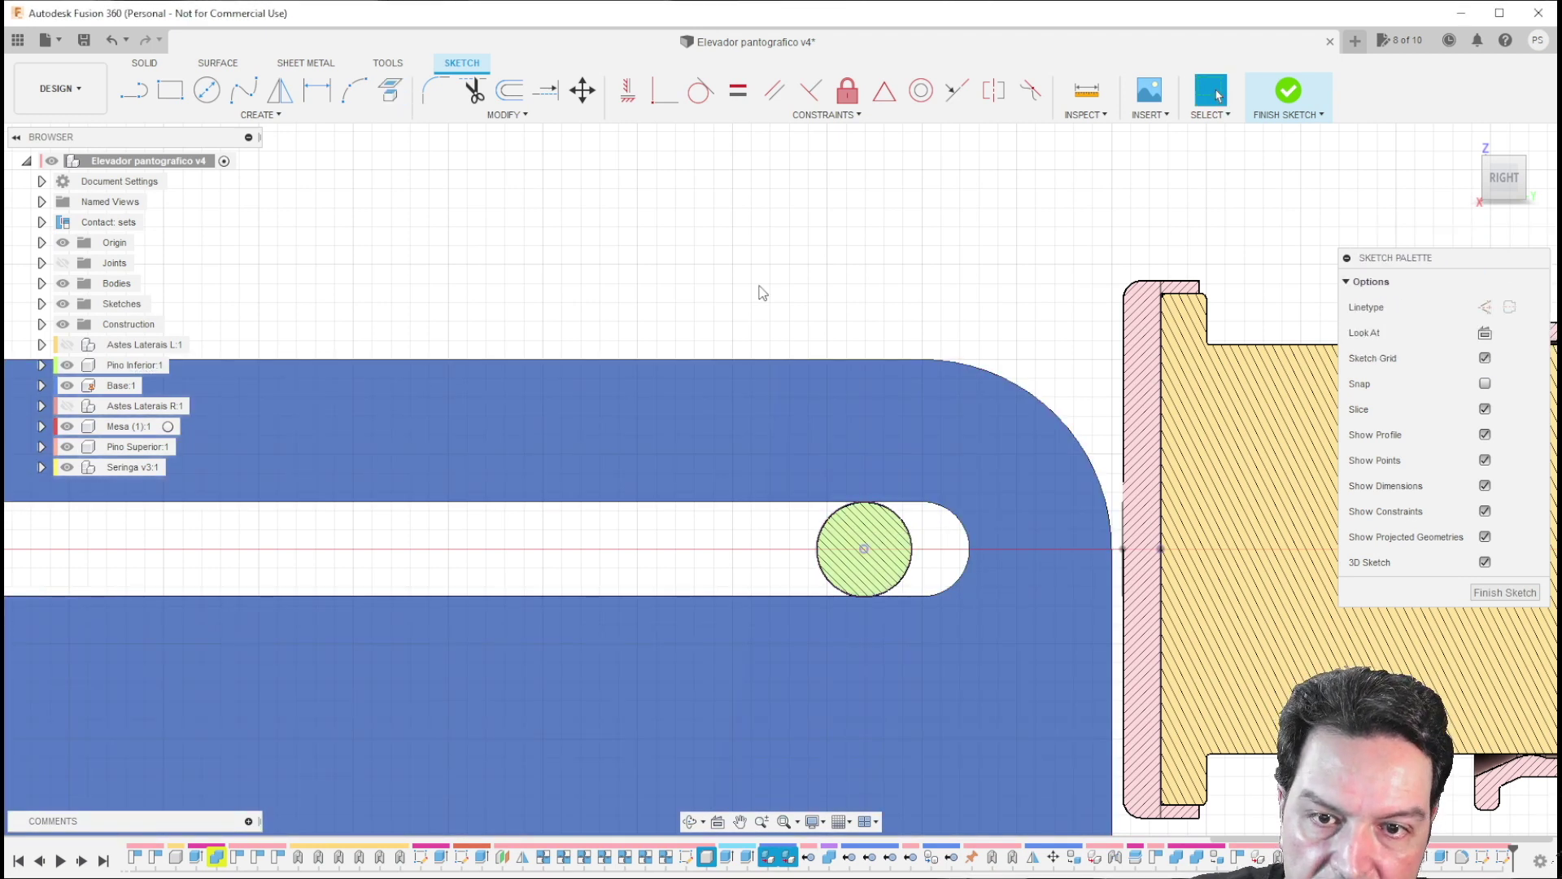
# Step: Offset the projected pin circle 2 mm outward and finish the sketch
pyautogui.click(510, 92)
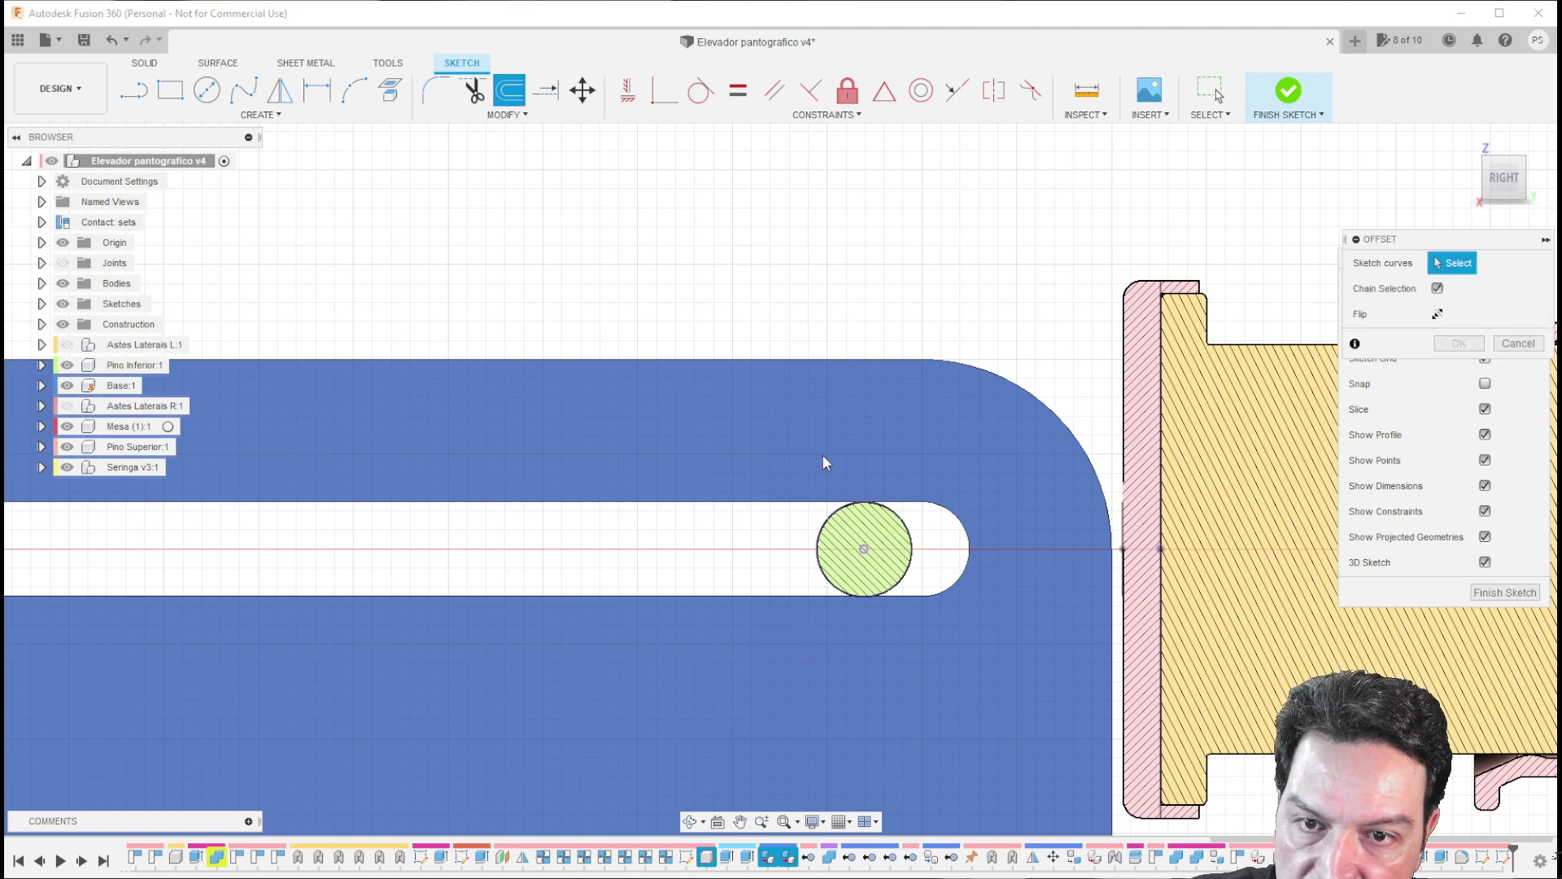
pyautogui.click(860, 511)
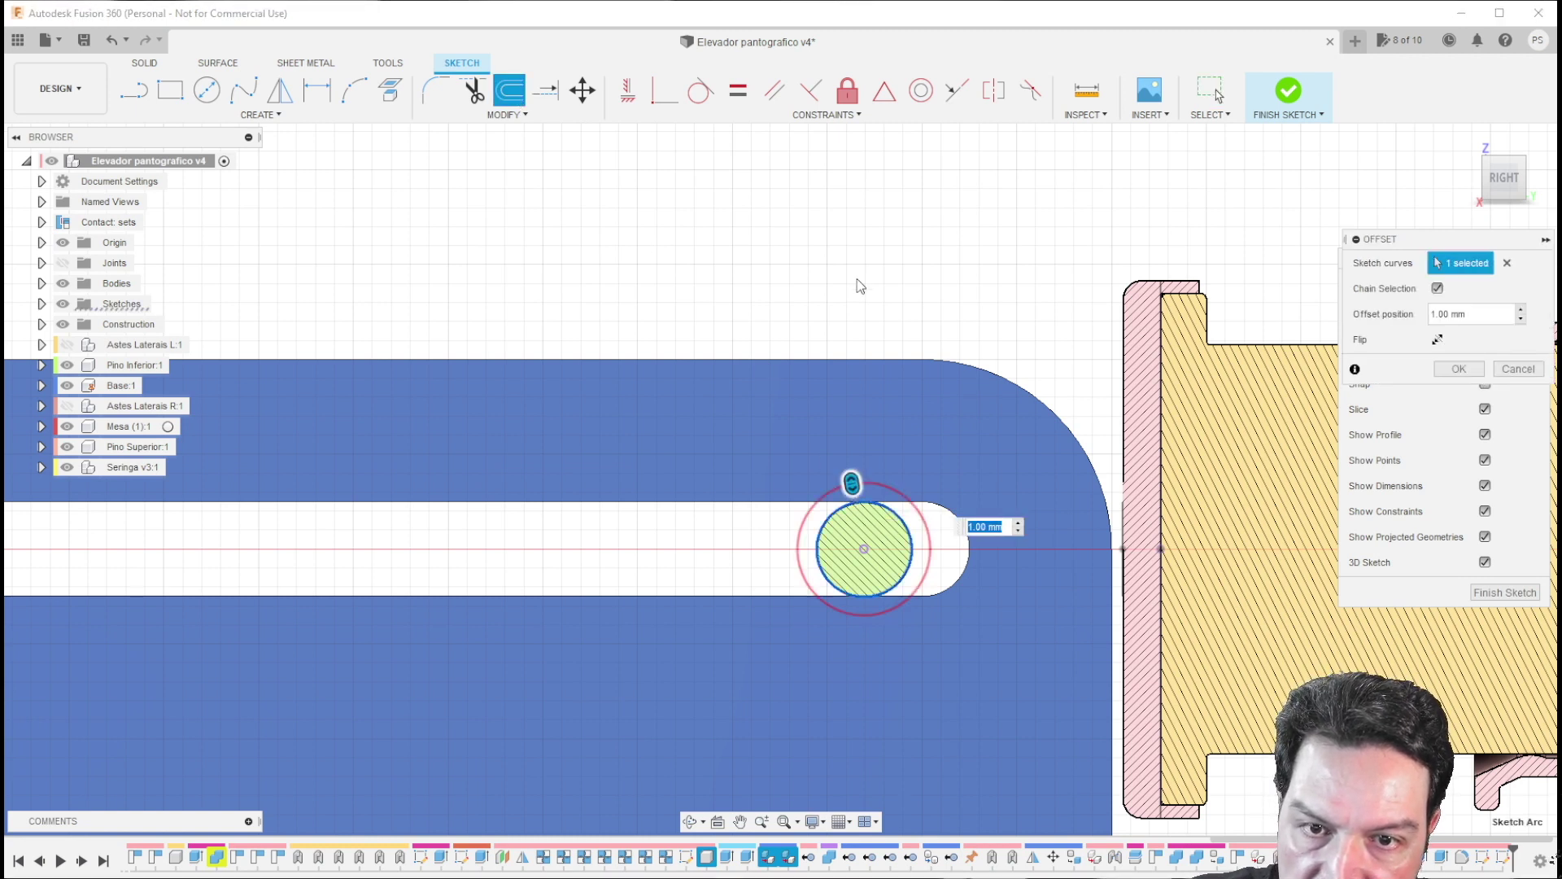
pyautogui.write('2')
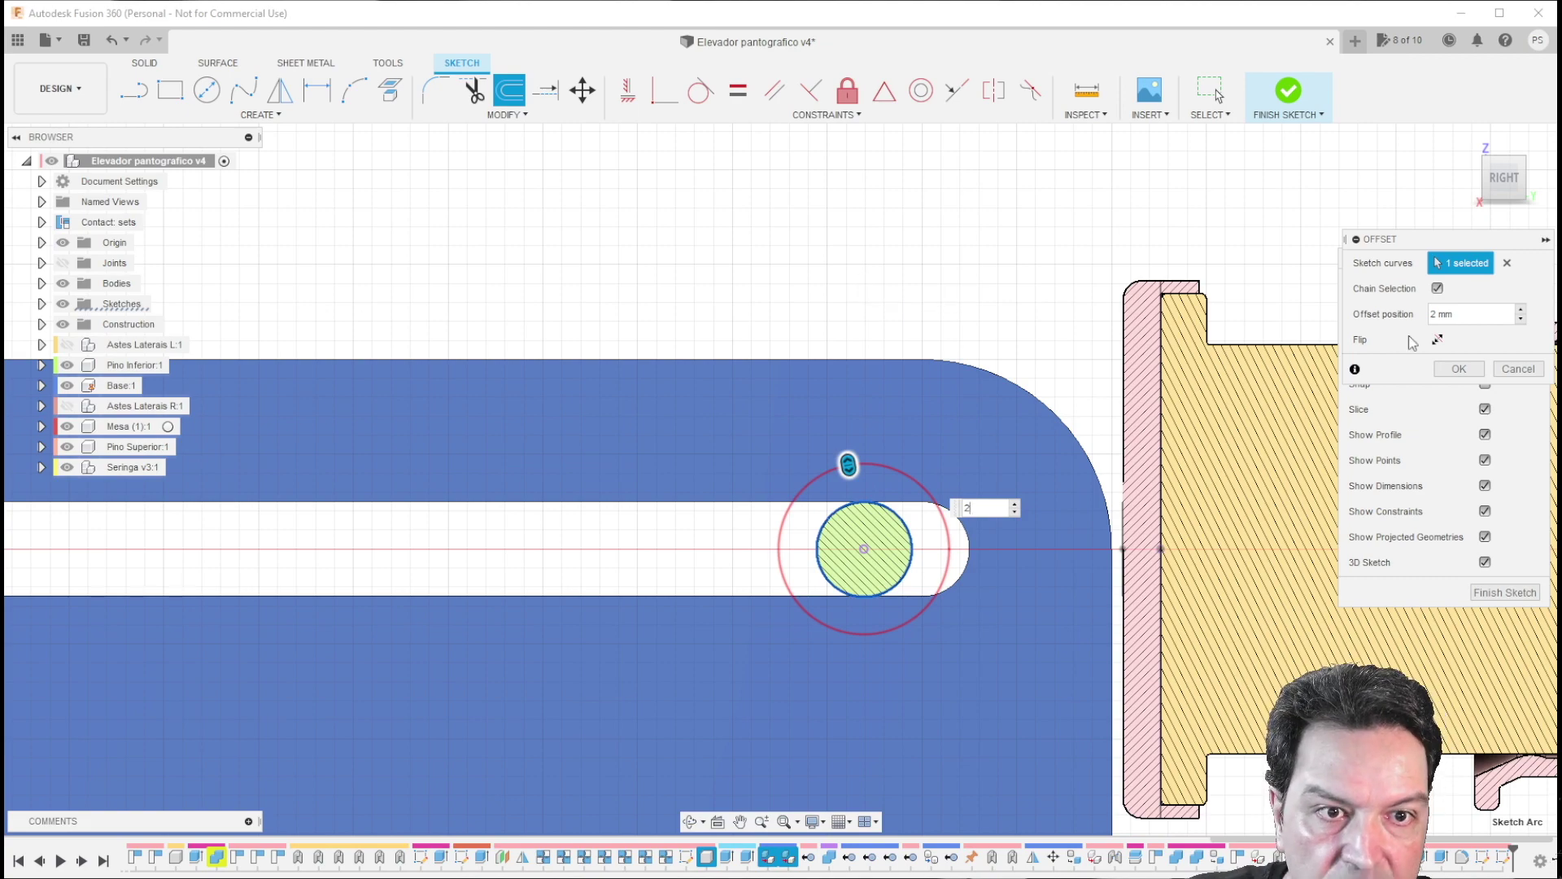
pyautogui.click(1458, 368)
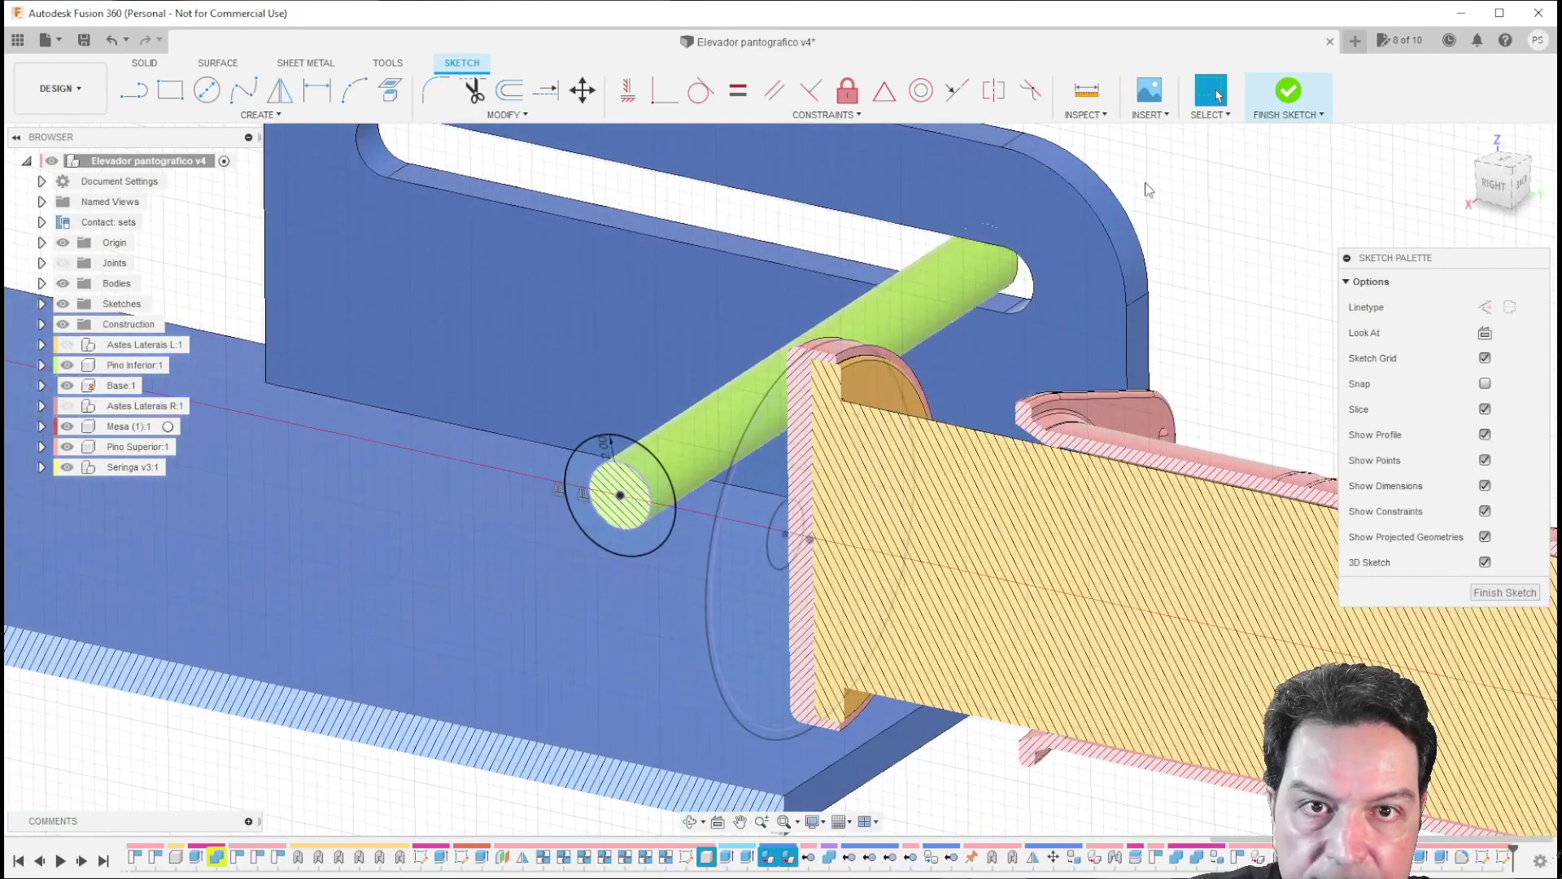
pyautogui.click(1276, 96)
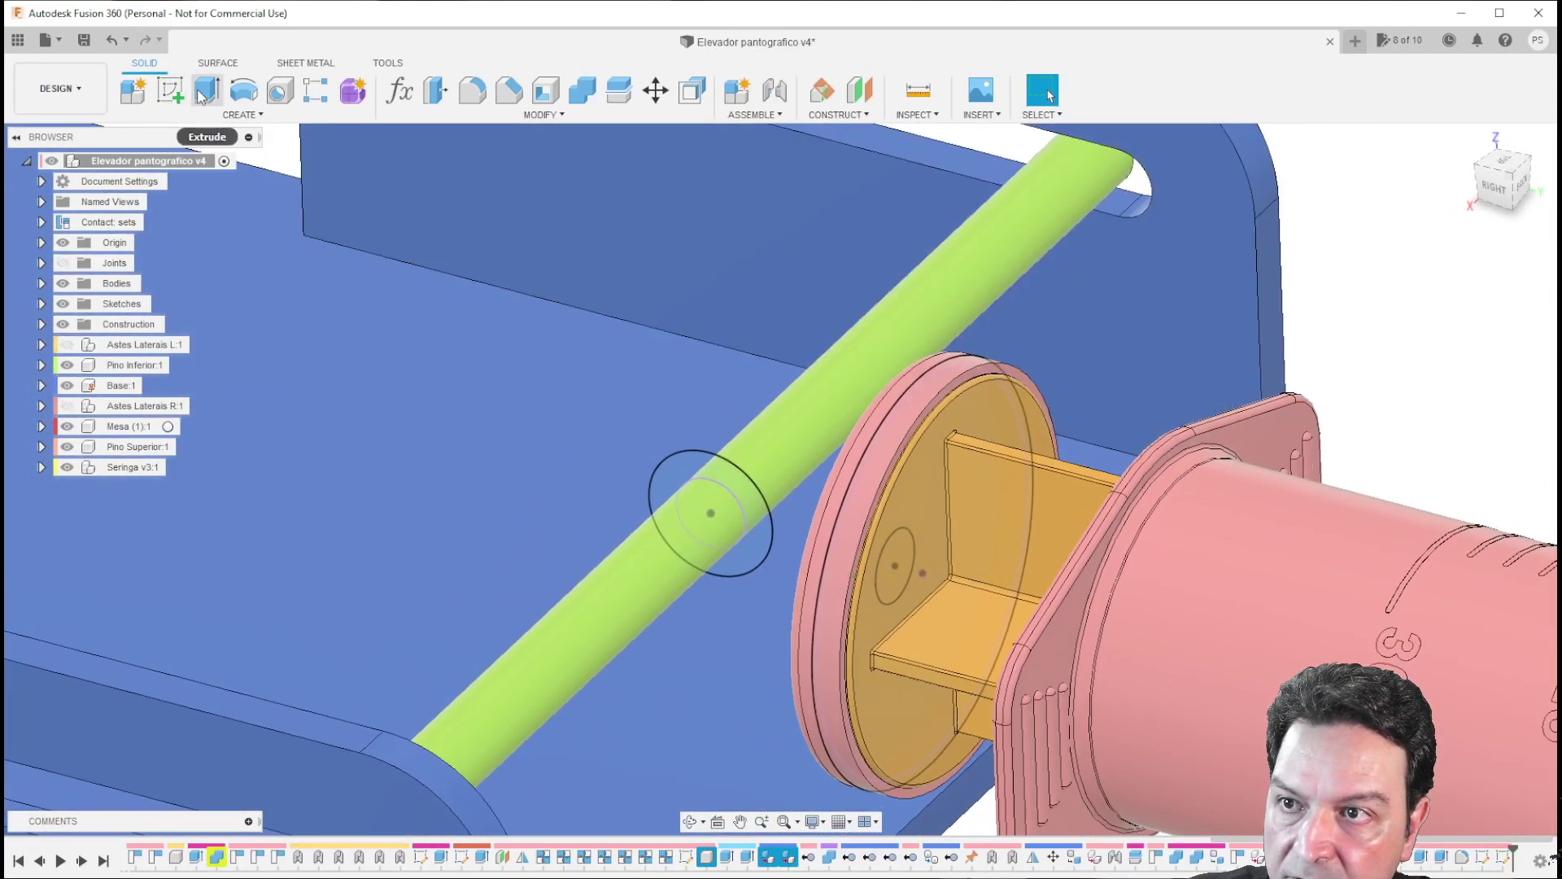
# Step: Extrude the ring profile around the lower pin symmetrically, 5 mm per side, as a new body
pyautogui.click(203, 91)
pyautogui.click(695, 462)
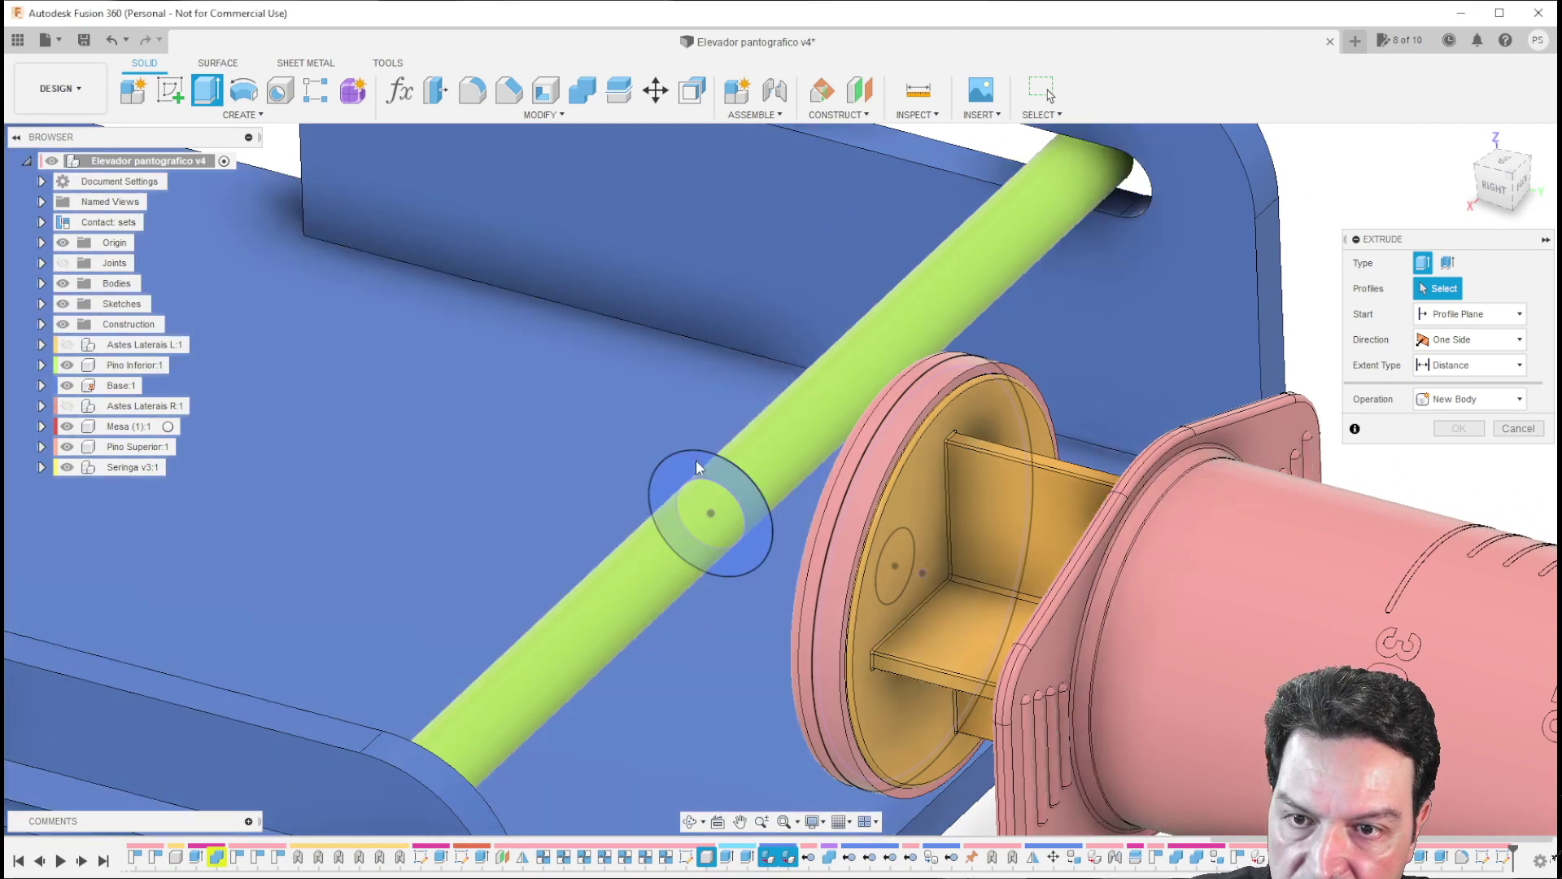
pyautogui.click(1441, 340)
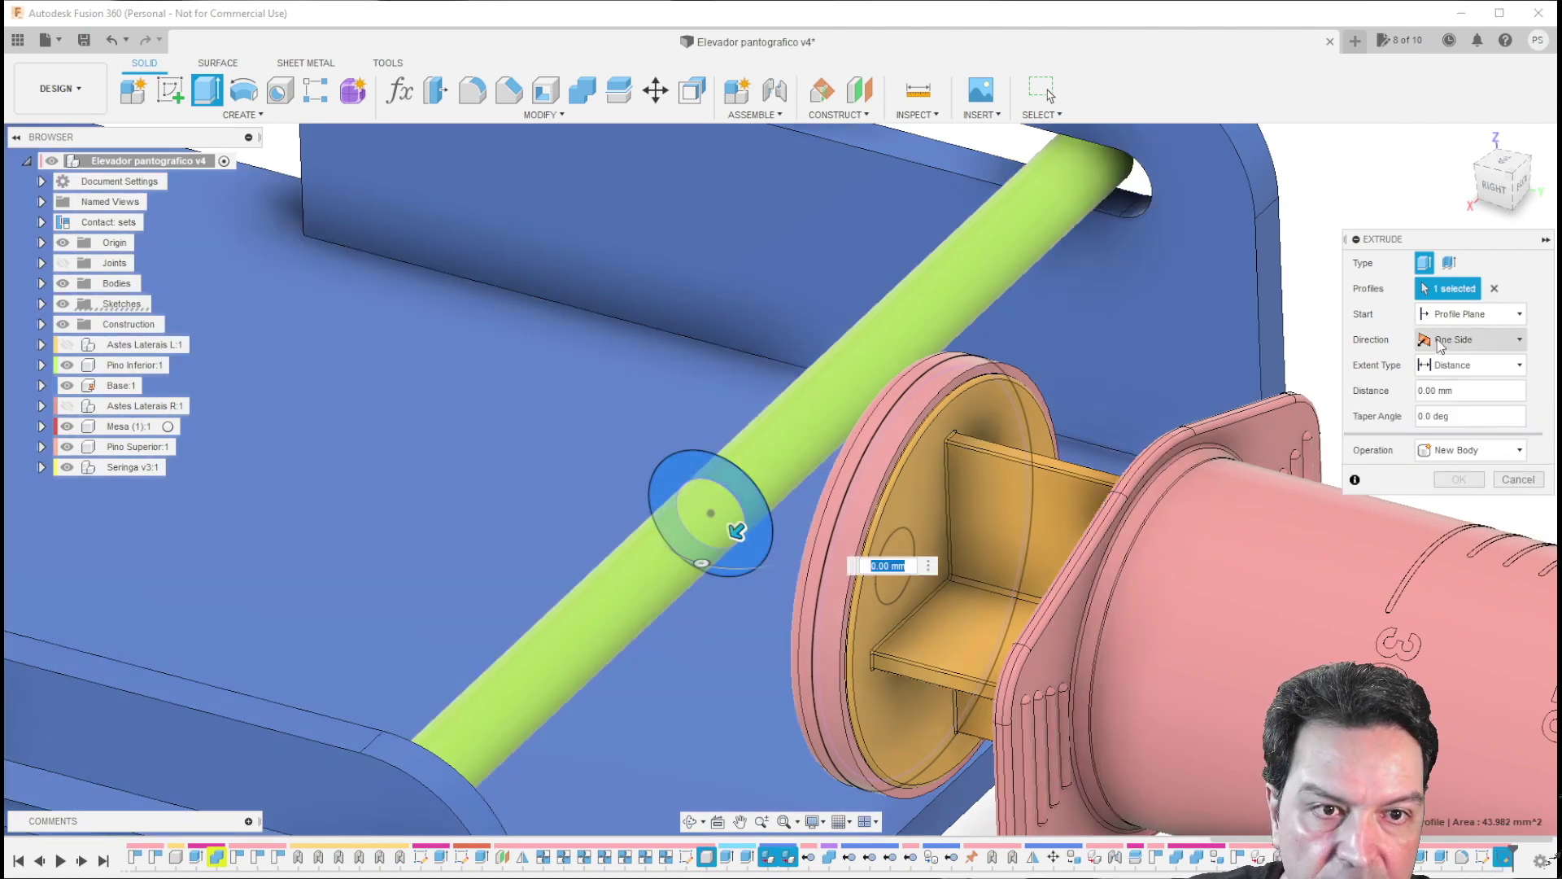
pyautogui.click(1452, 400)
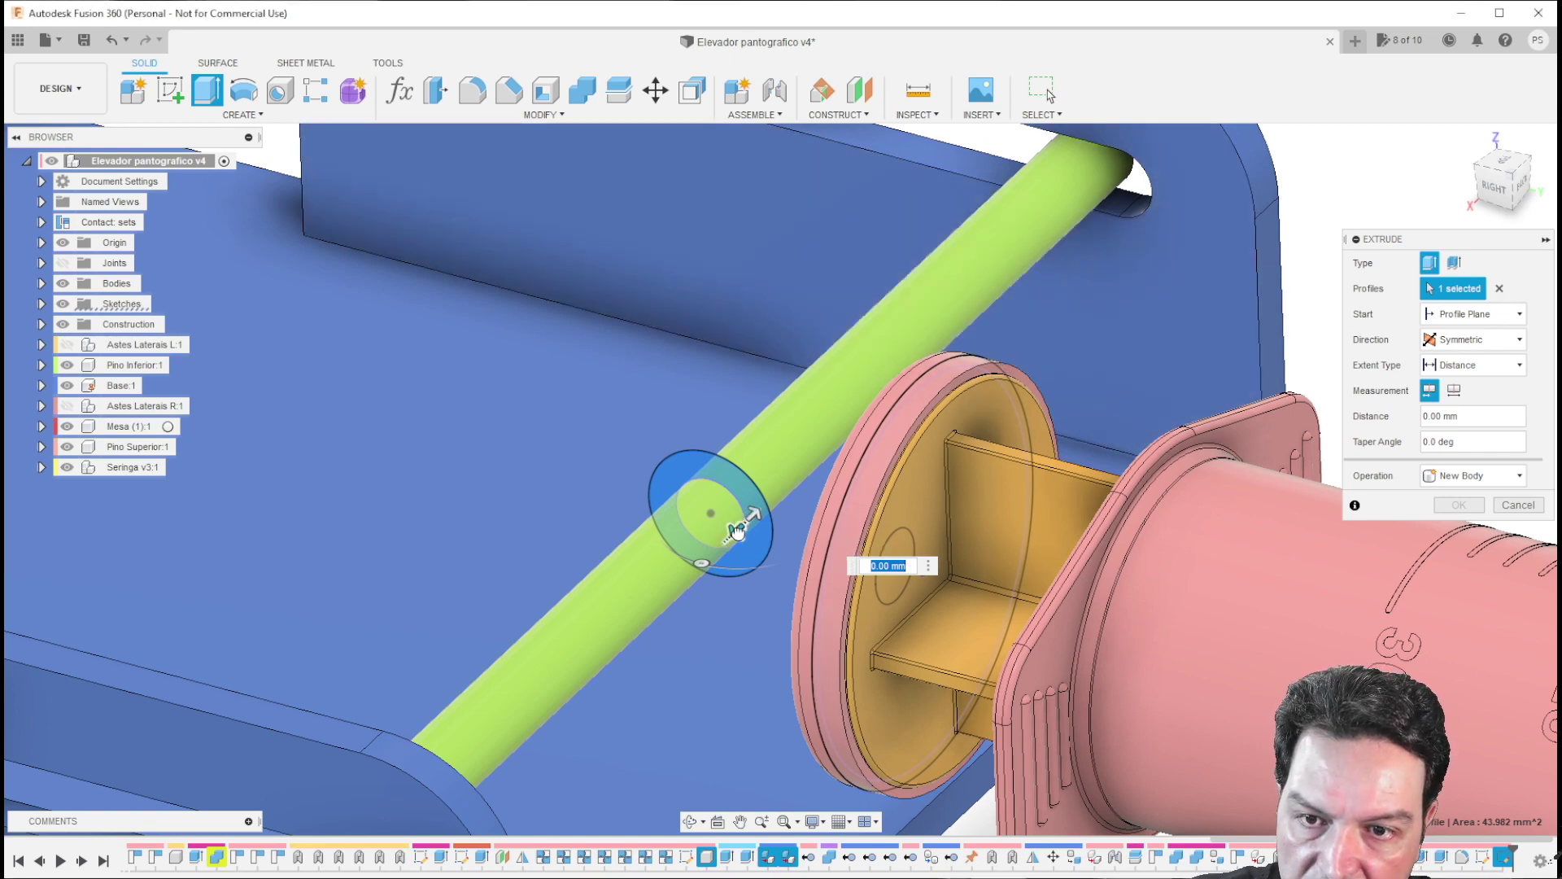
pyautogui.moveTo(737, 529); pyautogui.dragTo(694, 599)
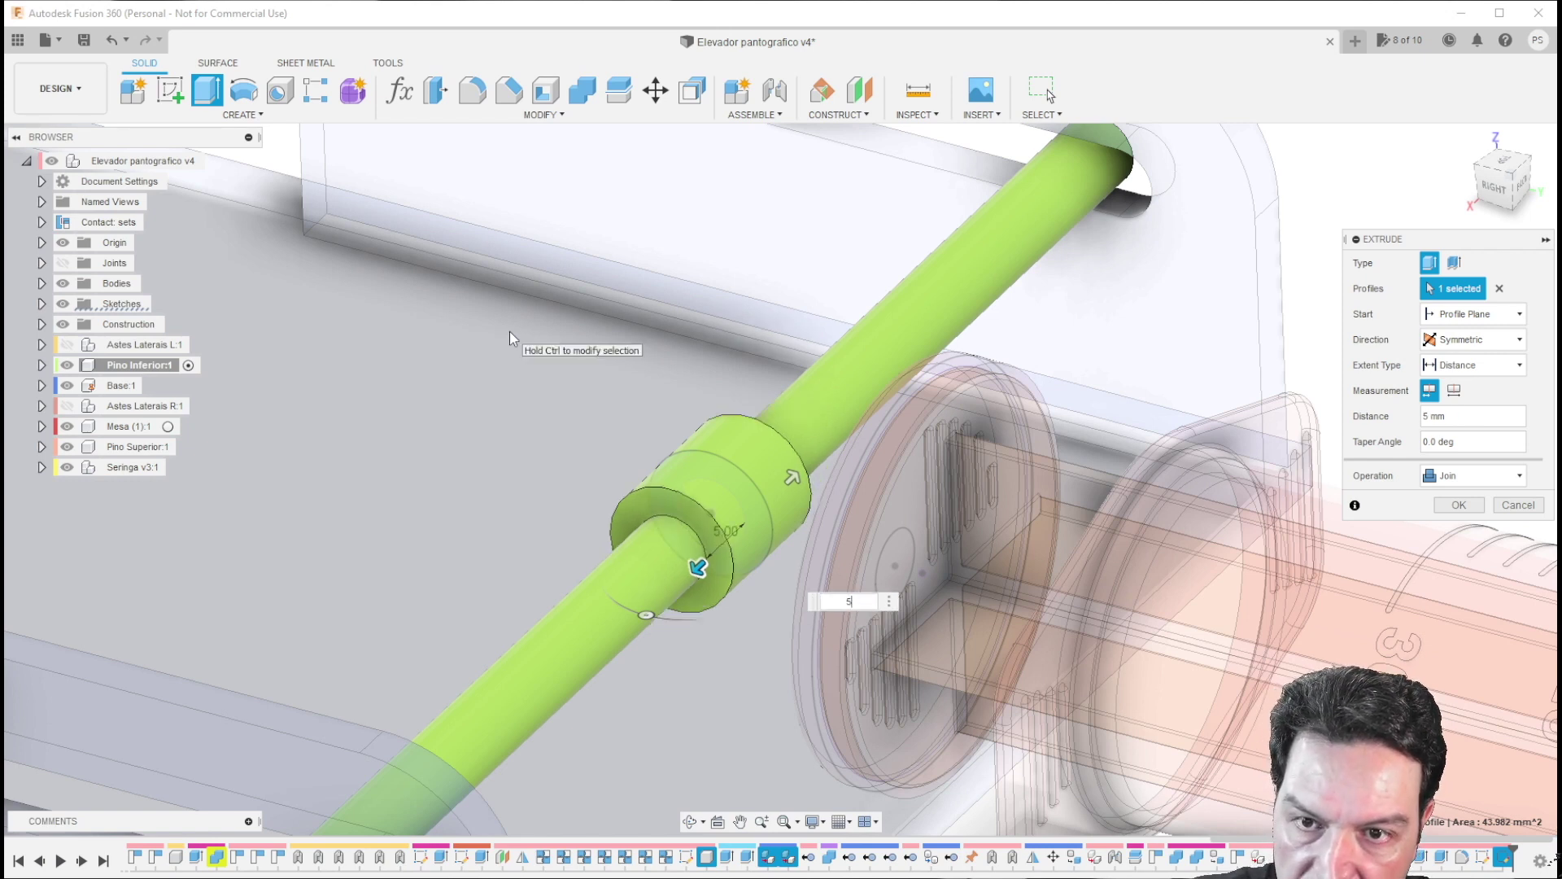
pyautogui.click(1456, 475)
pyautogui.click(1457, 559)
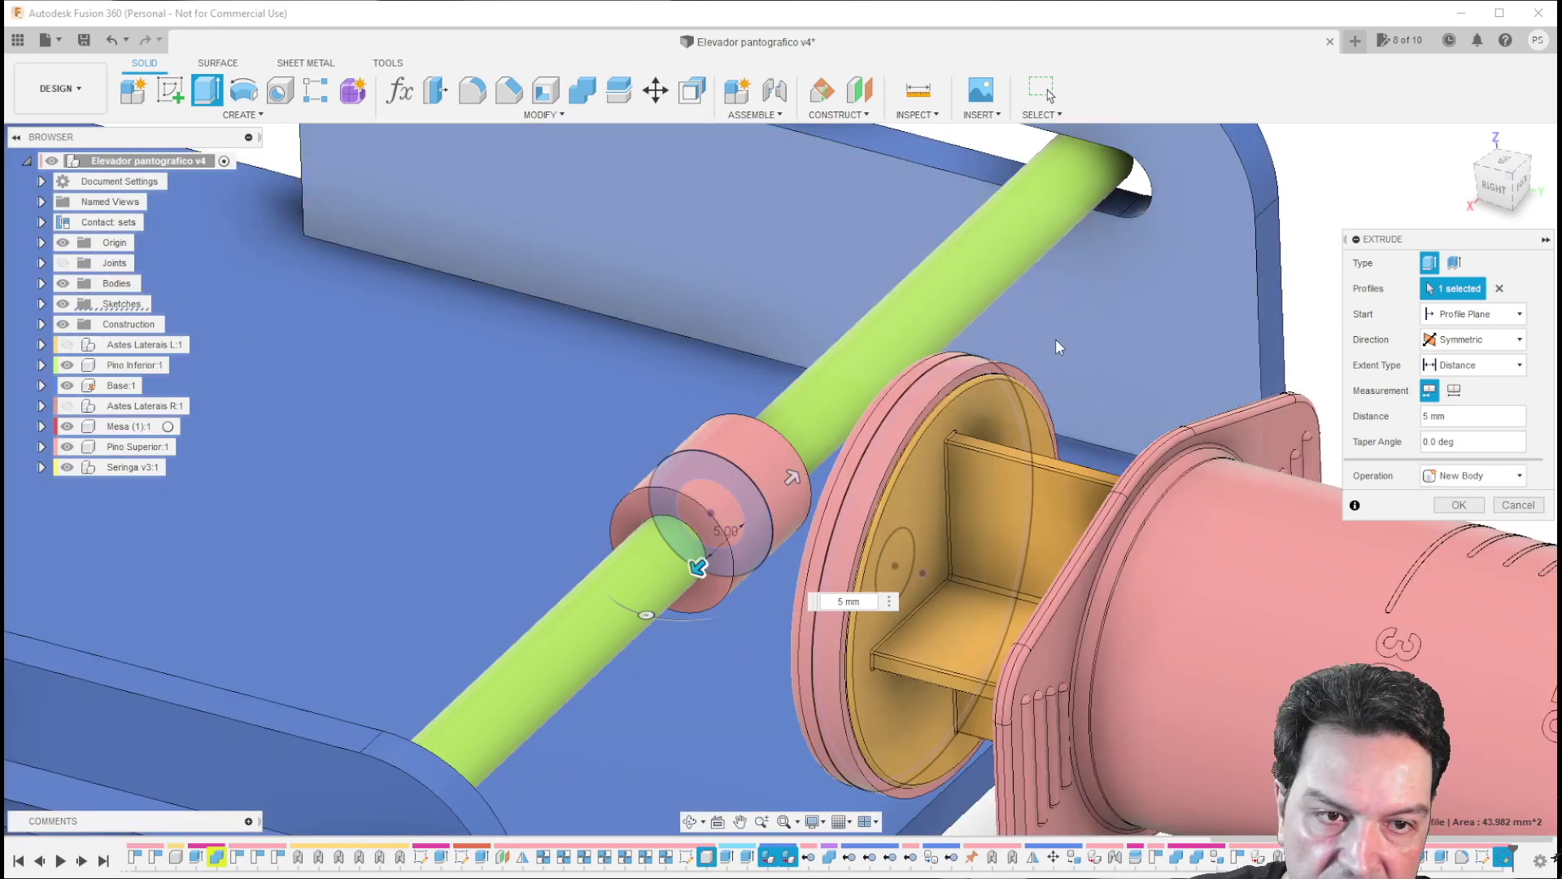
pyautogui.click(1448, 508)
# Step: Extrude the small circle on the plunger cap up to the collar's outer face and join it as the connecting rod
pyautogui.keyDown('shift'); pyautogui.moveTo(1172, 511); pyautogui.dragTo(523, 407, button='middle'); pyautogui.keyUp('shift')
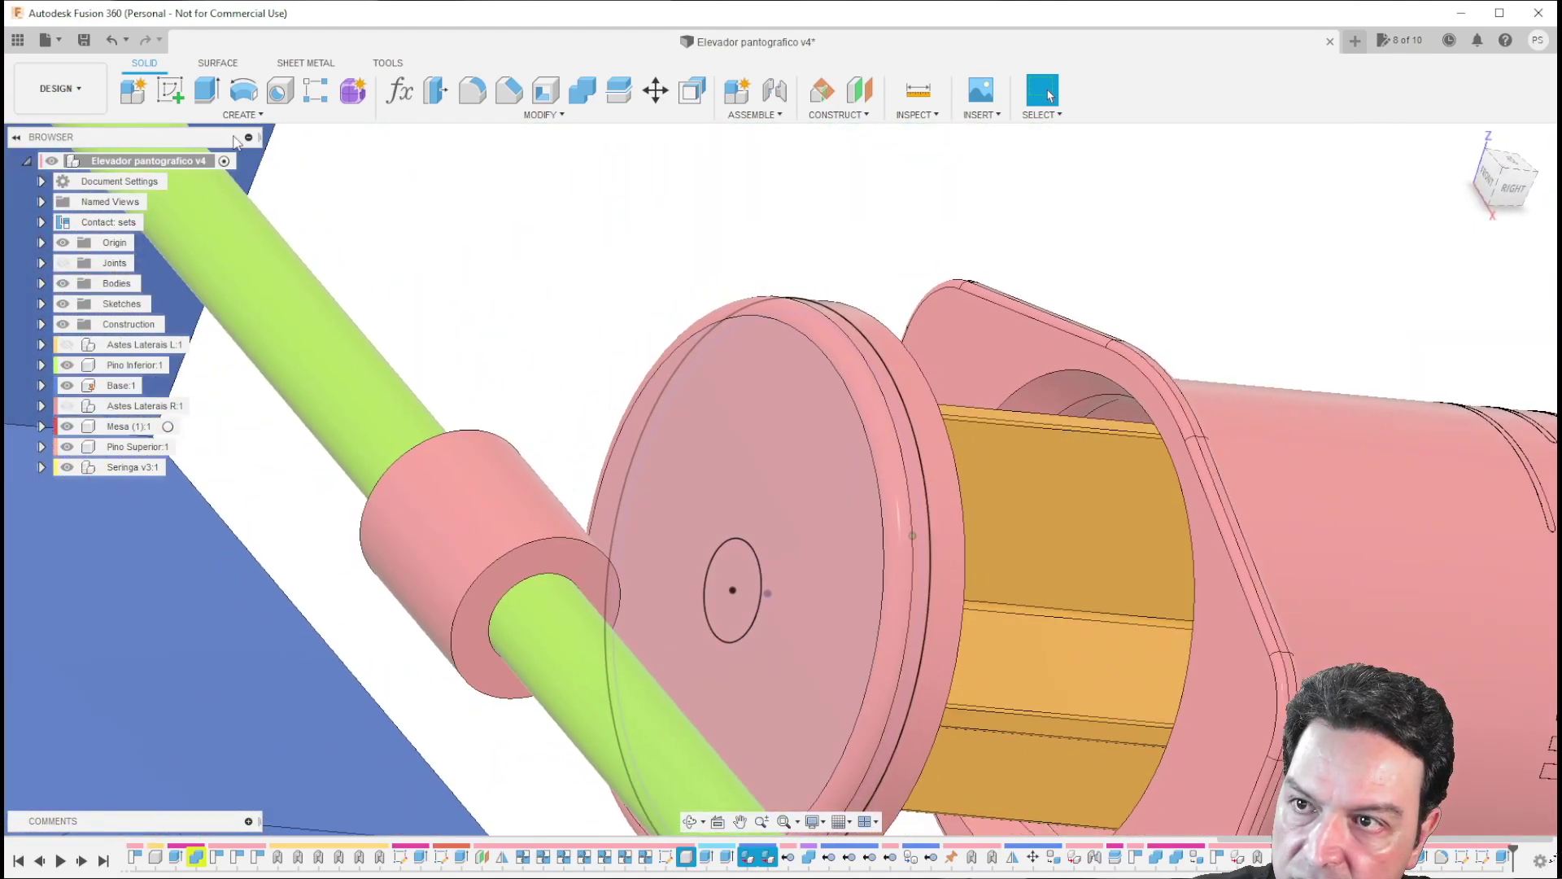
pyautogui.click(208, 92)
pyautogui.click(739, 559)
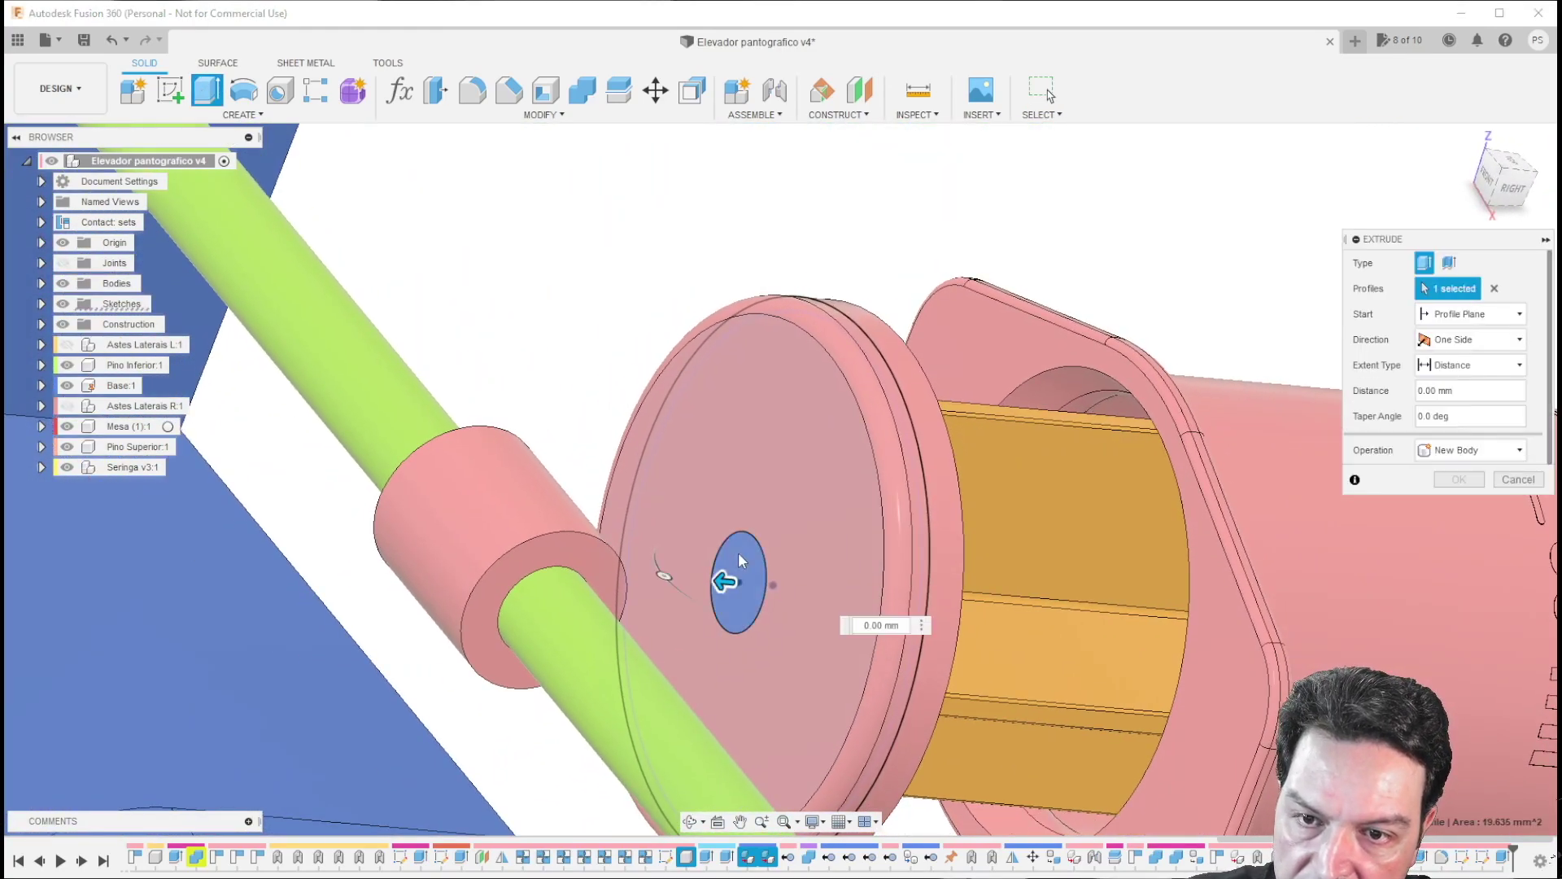
pyautogui.moveTo(663, 569); pyautogui.dragTo(576, 563)
pyautogui.keyDown('shift'); pyautogui.moveTo(757, 606); pyautogui.dragTo(1058, 496, button='middle'); pyautogui.keyUp('shift')
pyautogui.keyDown('shift'); pyautogui.moveTo(1416, 388); pyautogui.dragTo(1454, 371, button='middle'); pyautogui.keyUp('shift')
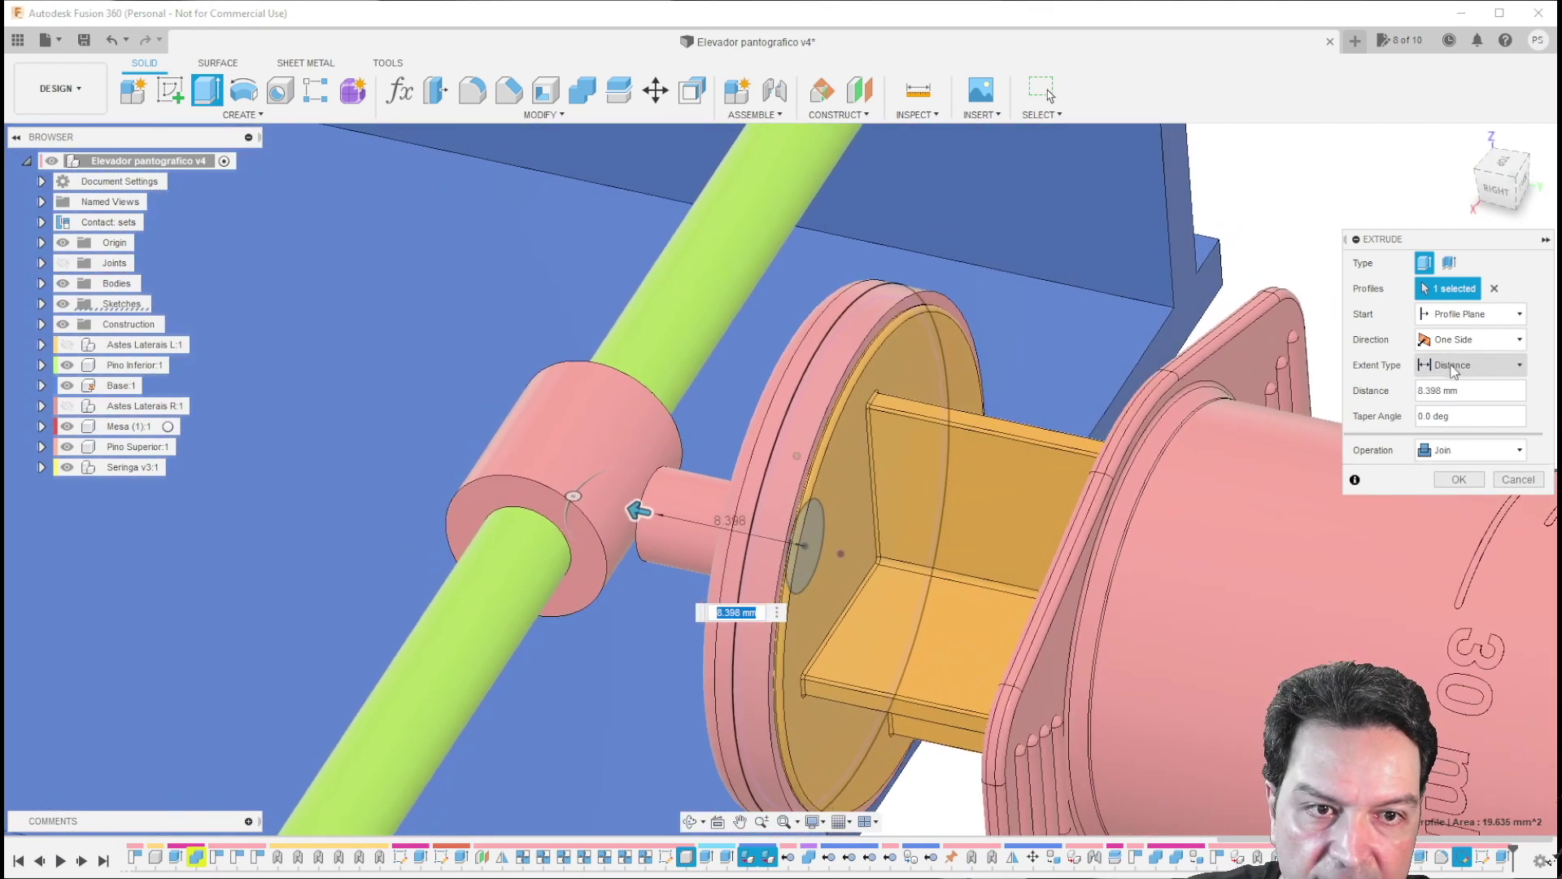
pyautogui.click(1467, 367)
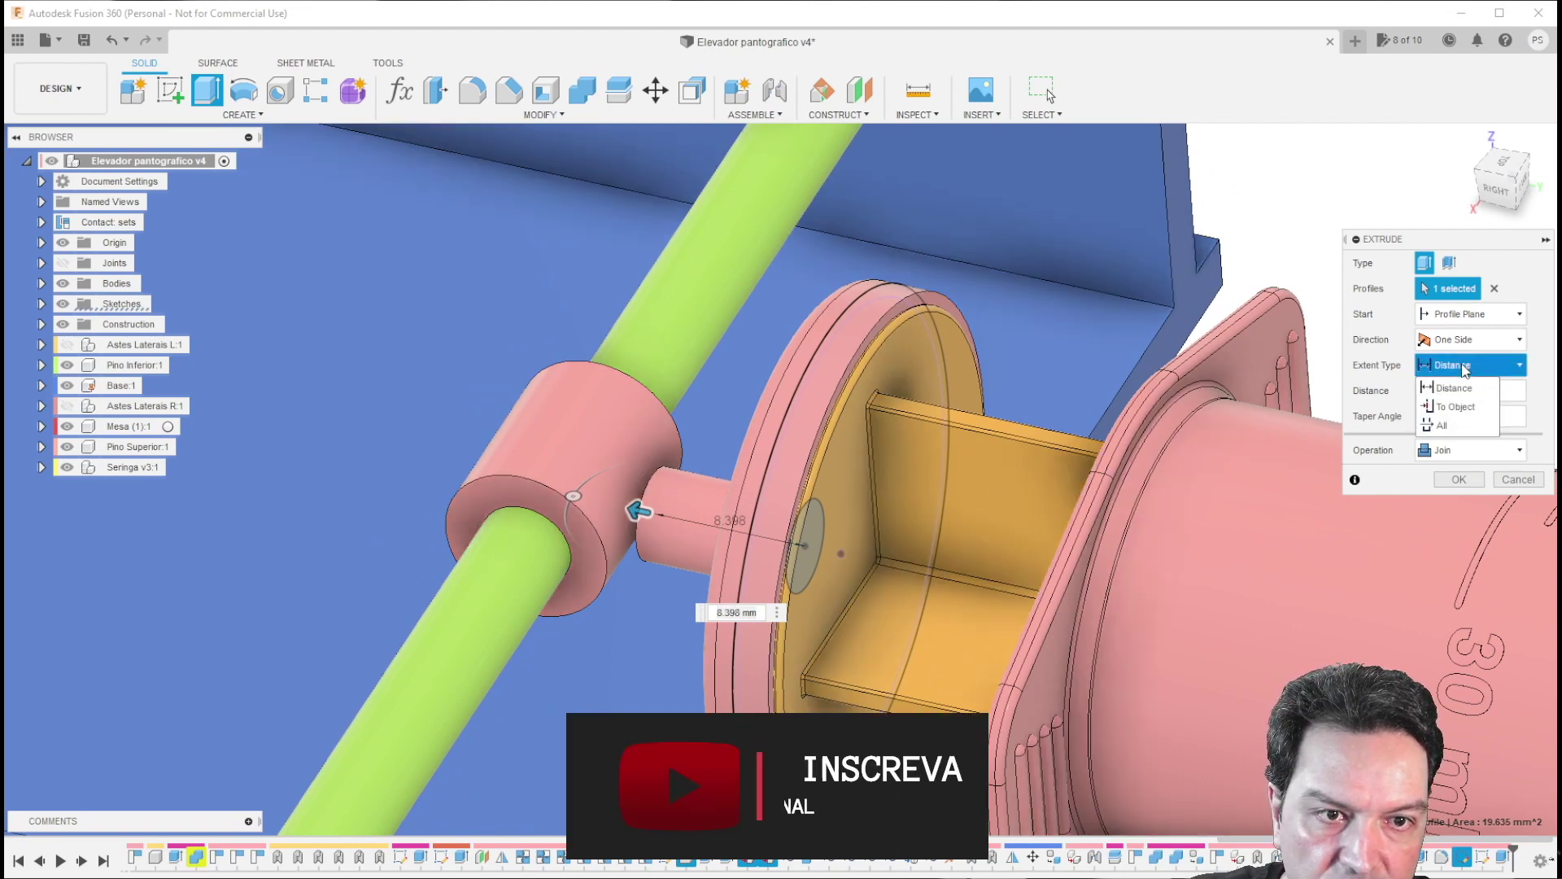
pyautogui.click(1451, 408)
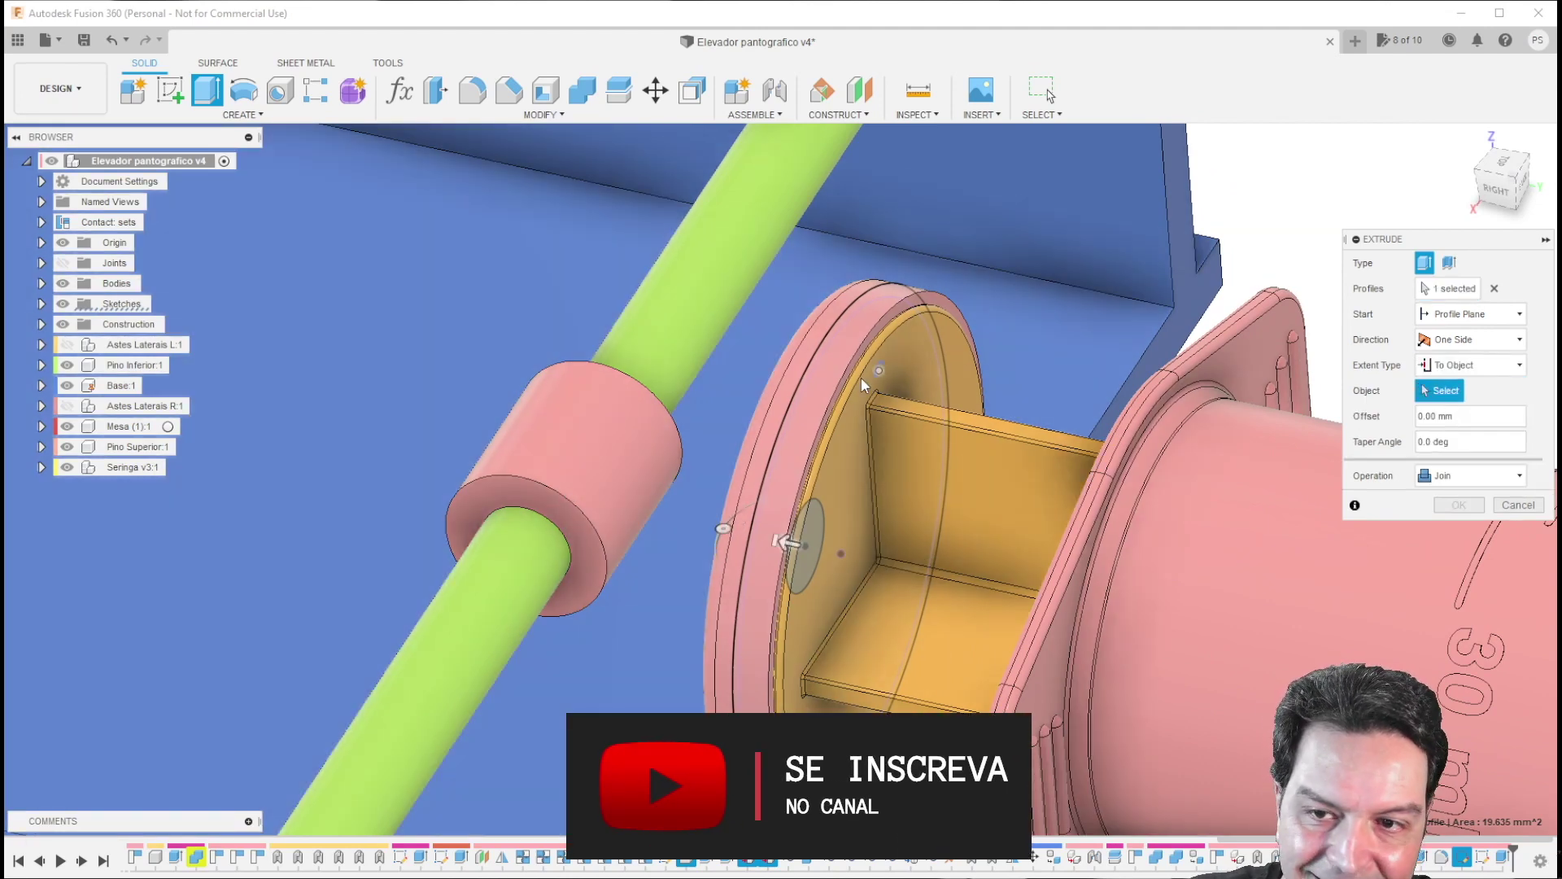
pyautogui.click(628, 466)
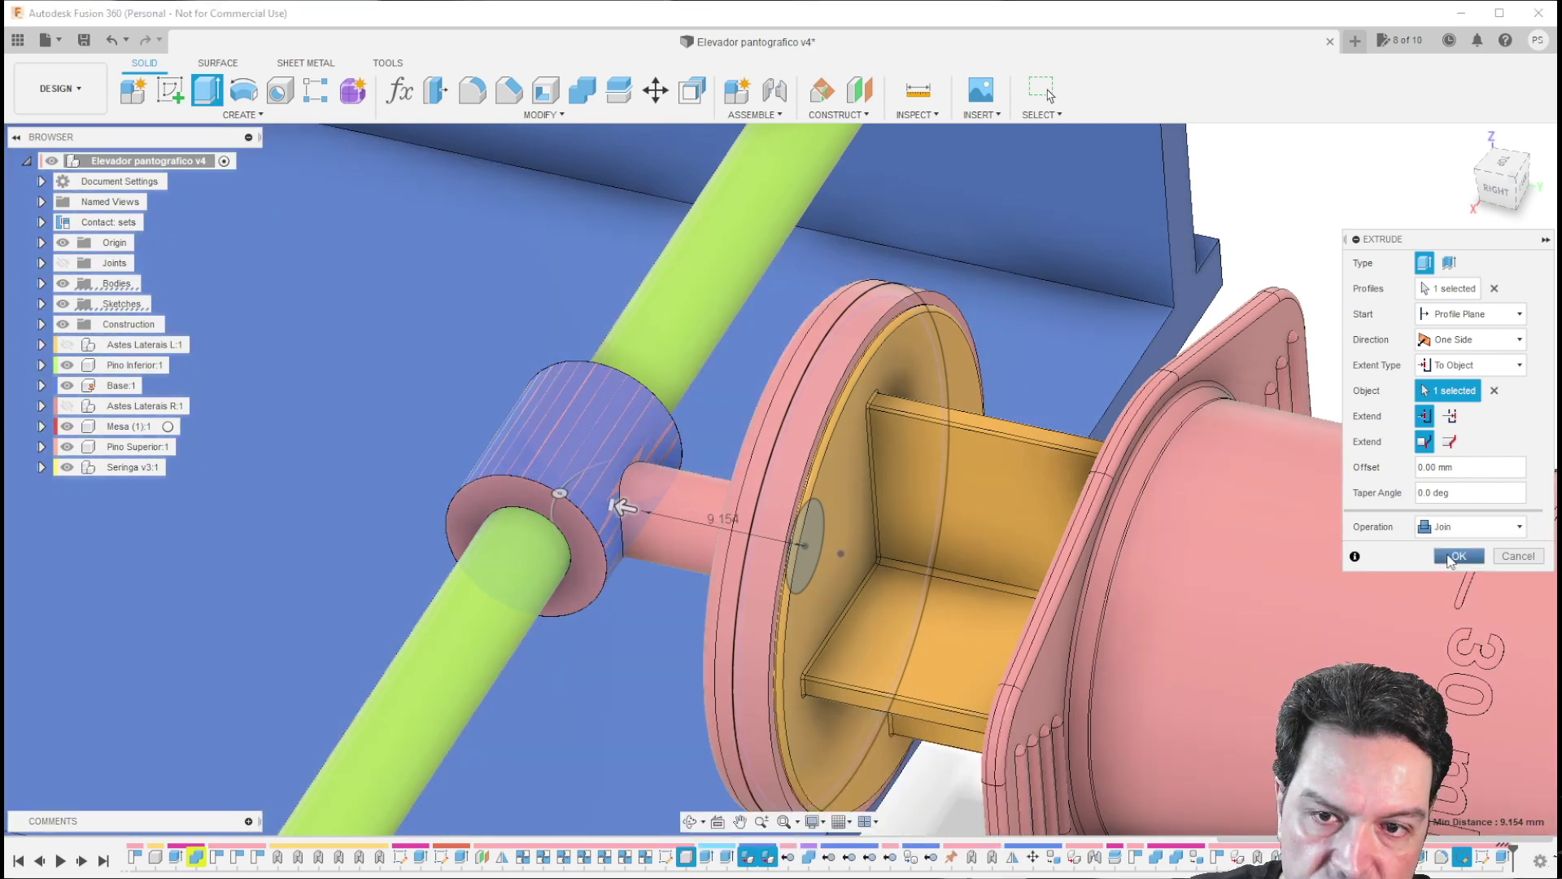
pyautogui.click(1457, 556)
# Step: Fillet the two outer end edges of the collar around the lower pin with a 1 mm radius
pyautogui.scroll(-5, 813, 513)
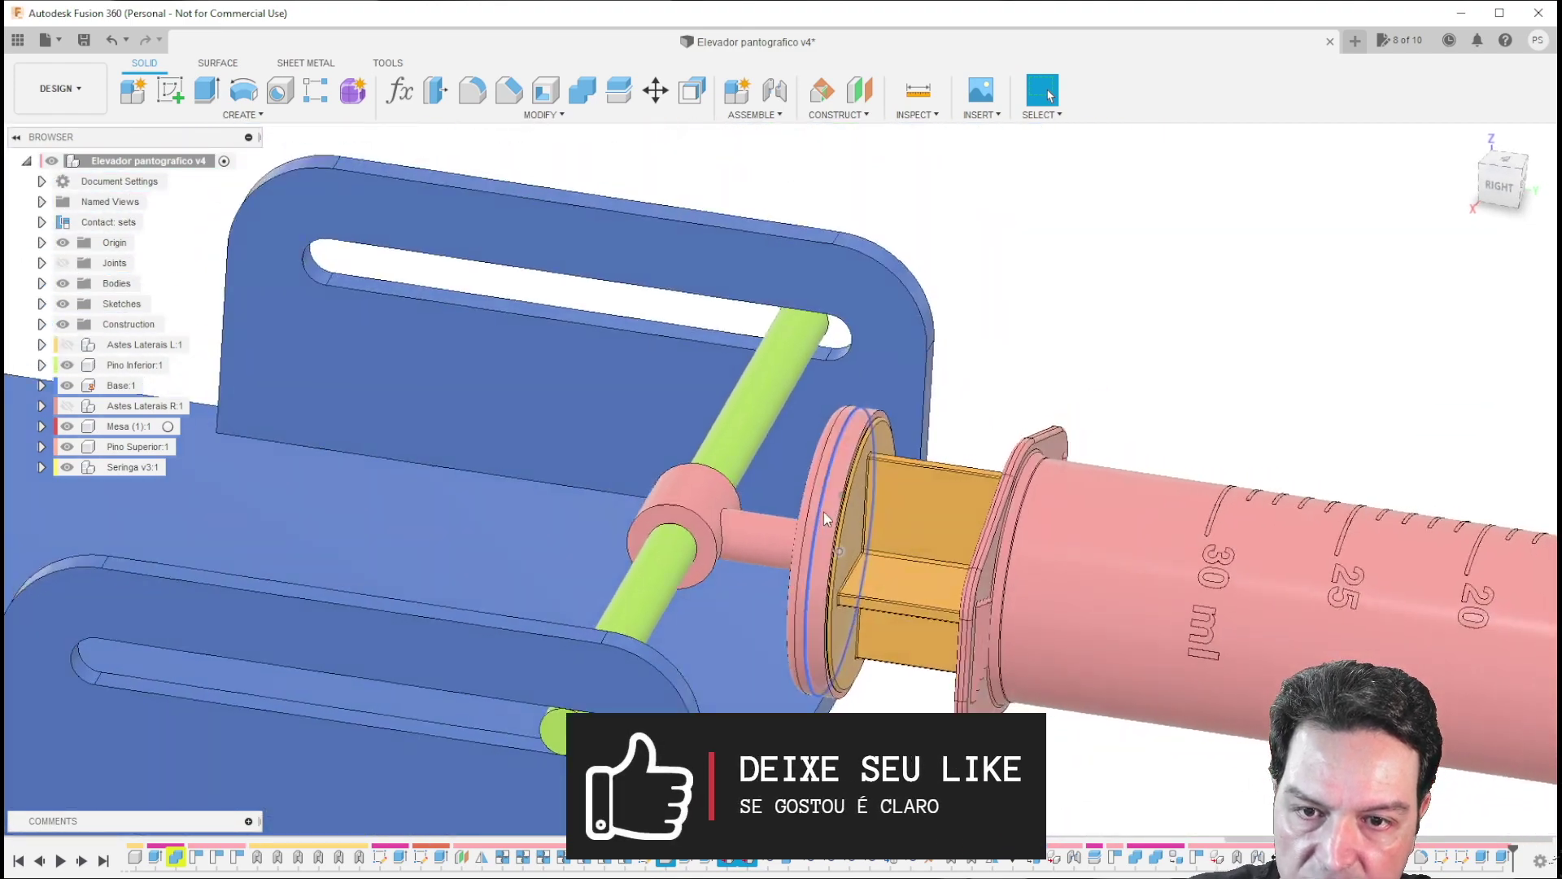
pyautogui.moveTo(824, 518)
pyautogui.keyDown('shift'); pyautogui.mouseDown(button='middle')
pyautogui.moveTo(993, 546)
pyautogui.moveTo(987, 579)
pyautogui.moveTo(721, 320)
pyautogui.mouseUp(button='middle'); pyautogui.keyUp('shift')
pyautogui.scroll(3, 980, 553)
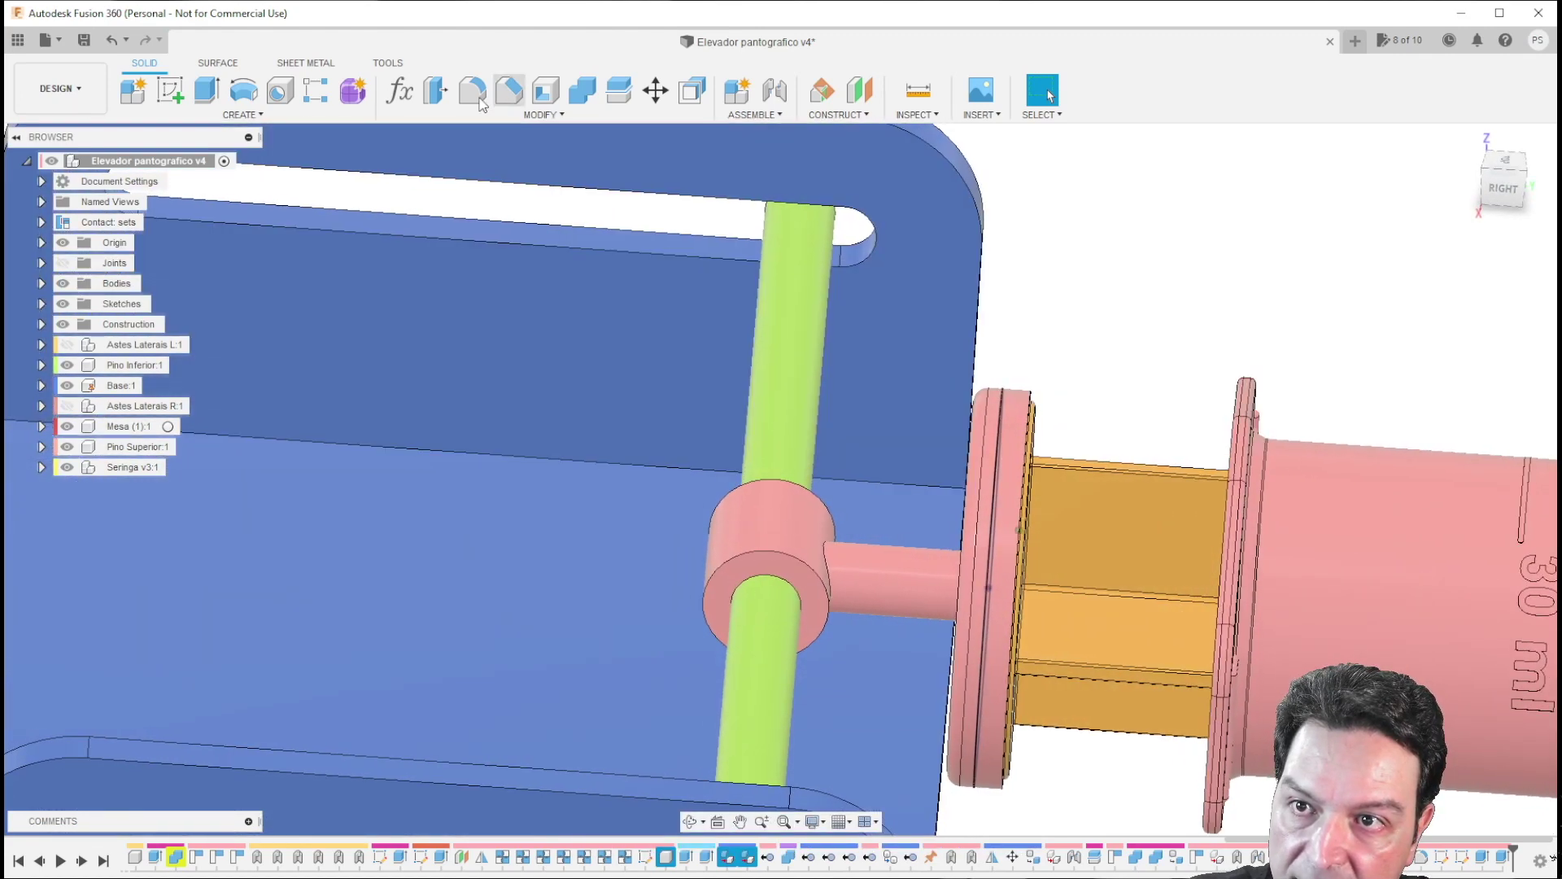
pyautogui.click(463, 91)
pyautogui.keyDown('shift'); pyautogui.moveTo(724, 403); pyautogui.dragTo(737, 476, button='middle'); pyautogui.keyUp('shift')
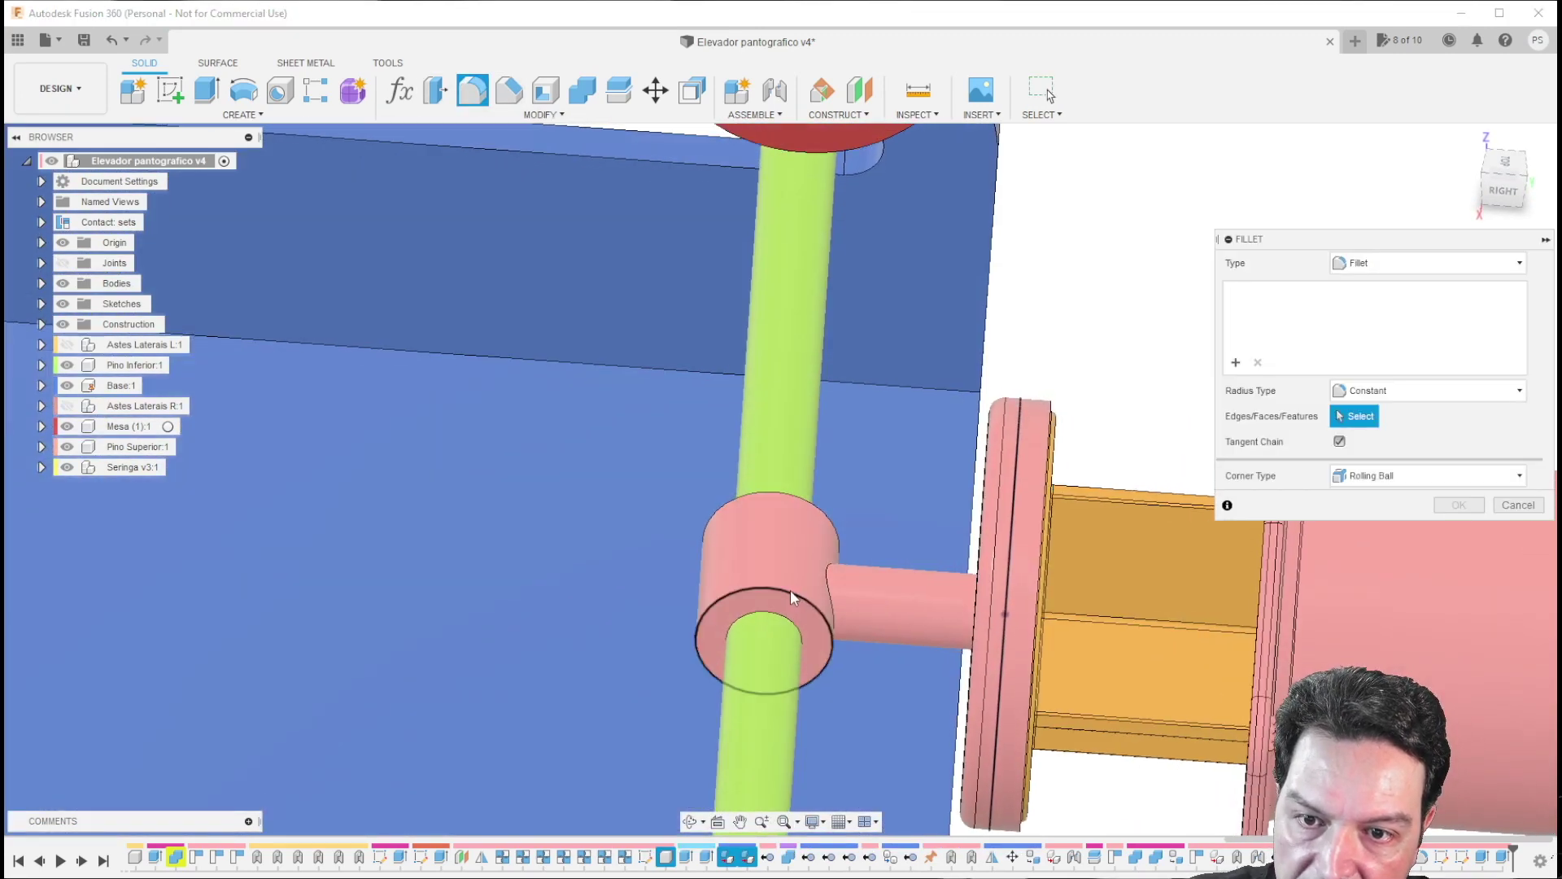
pyautogui.click(788, 588)
pyautogui.keyDown('shift'); pyautogui.moveTo(789, 588); pyautogui.dragTo(773, 518, button='middle'); pyautogui.keyUp('shift')
pyautogui.click(773, 518)
pyautogui.write('1')
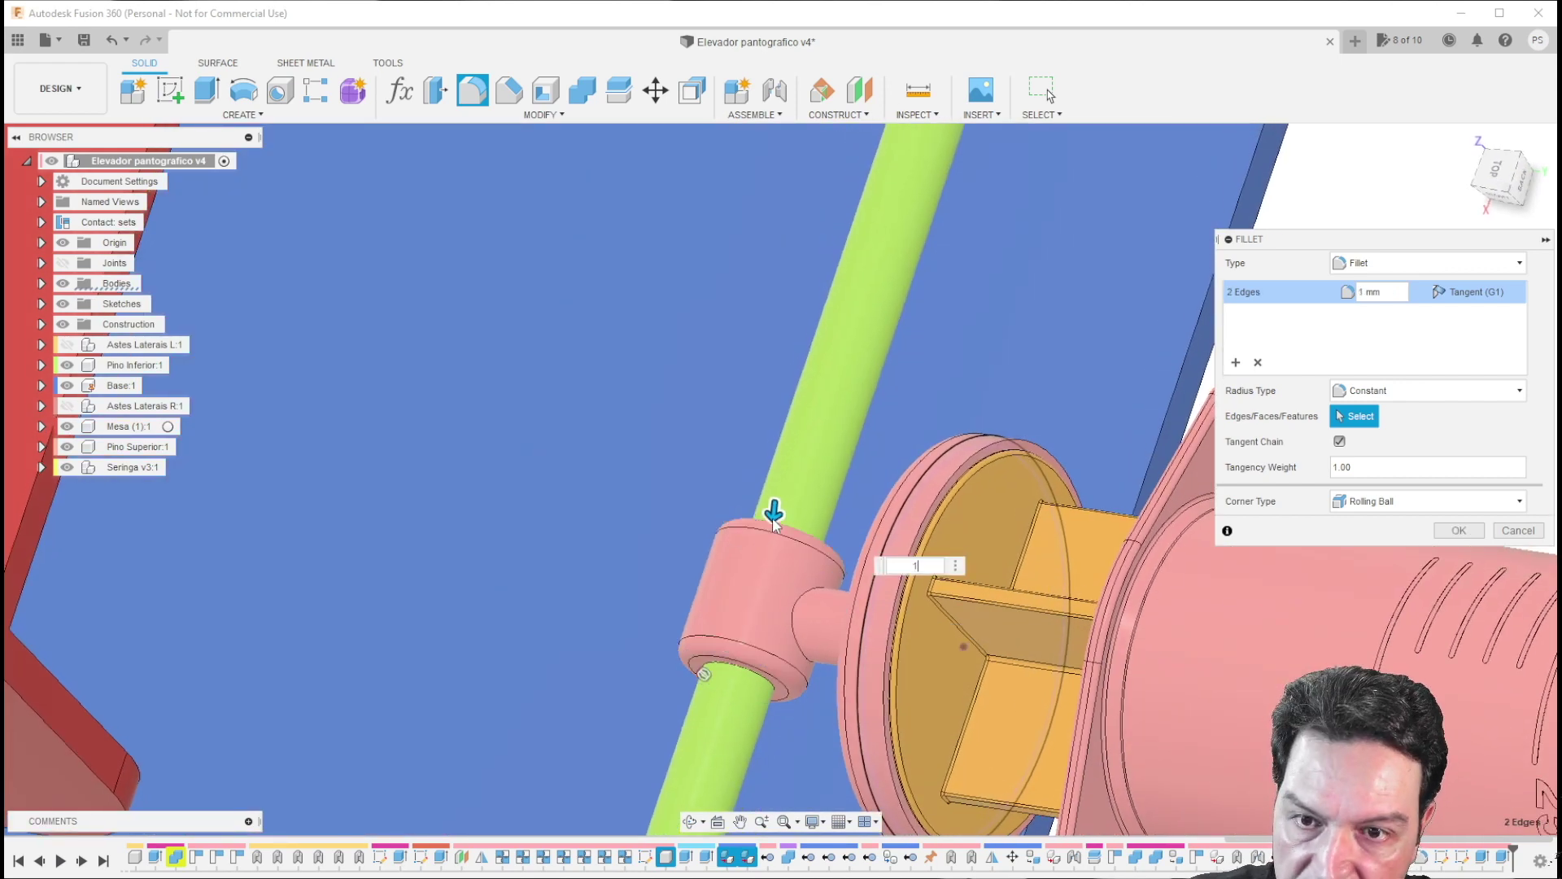
pyautogui.click(1455, 530)
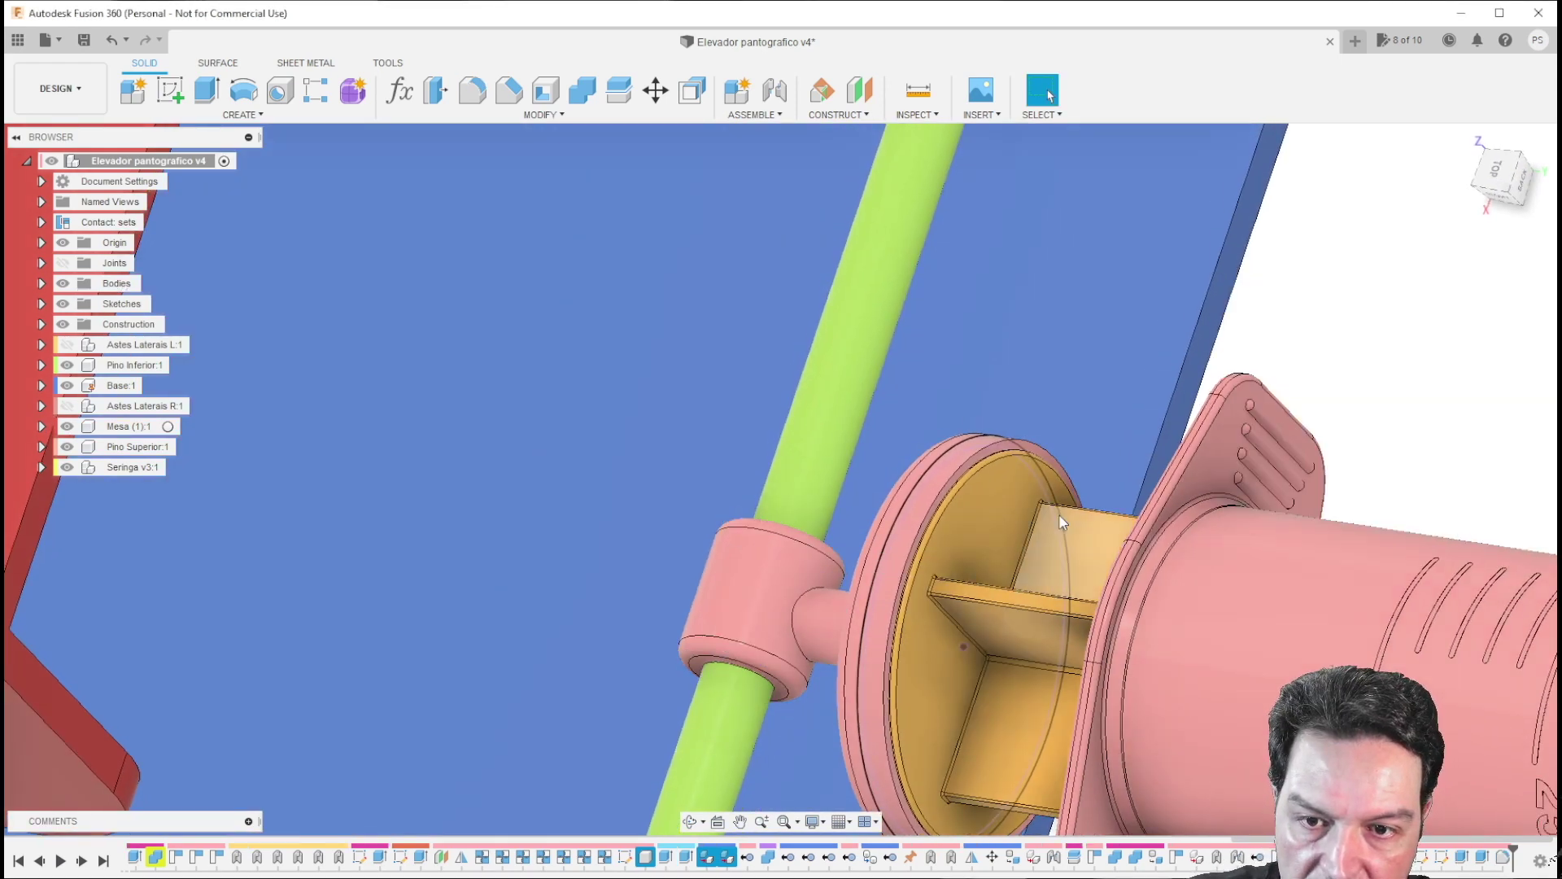
# Step: Fillet the edges where the connecting rod meets the collar and the plunger cap with a 1 mm radius
pyautogui.keyDown('shift'); pyautogui.moveTo(750, 598); pyautogui.dragTo(1067, 555, button='middle'); pyautogui.keyUp('shift')
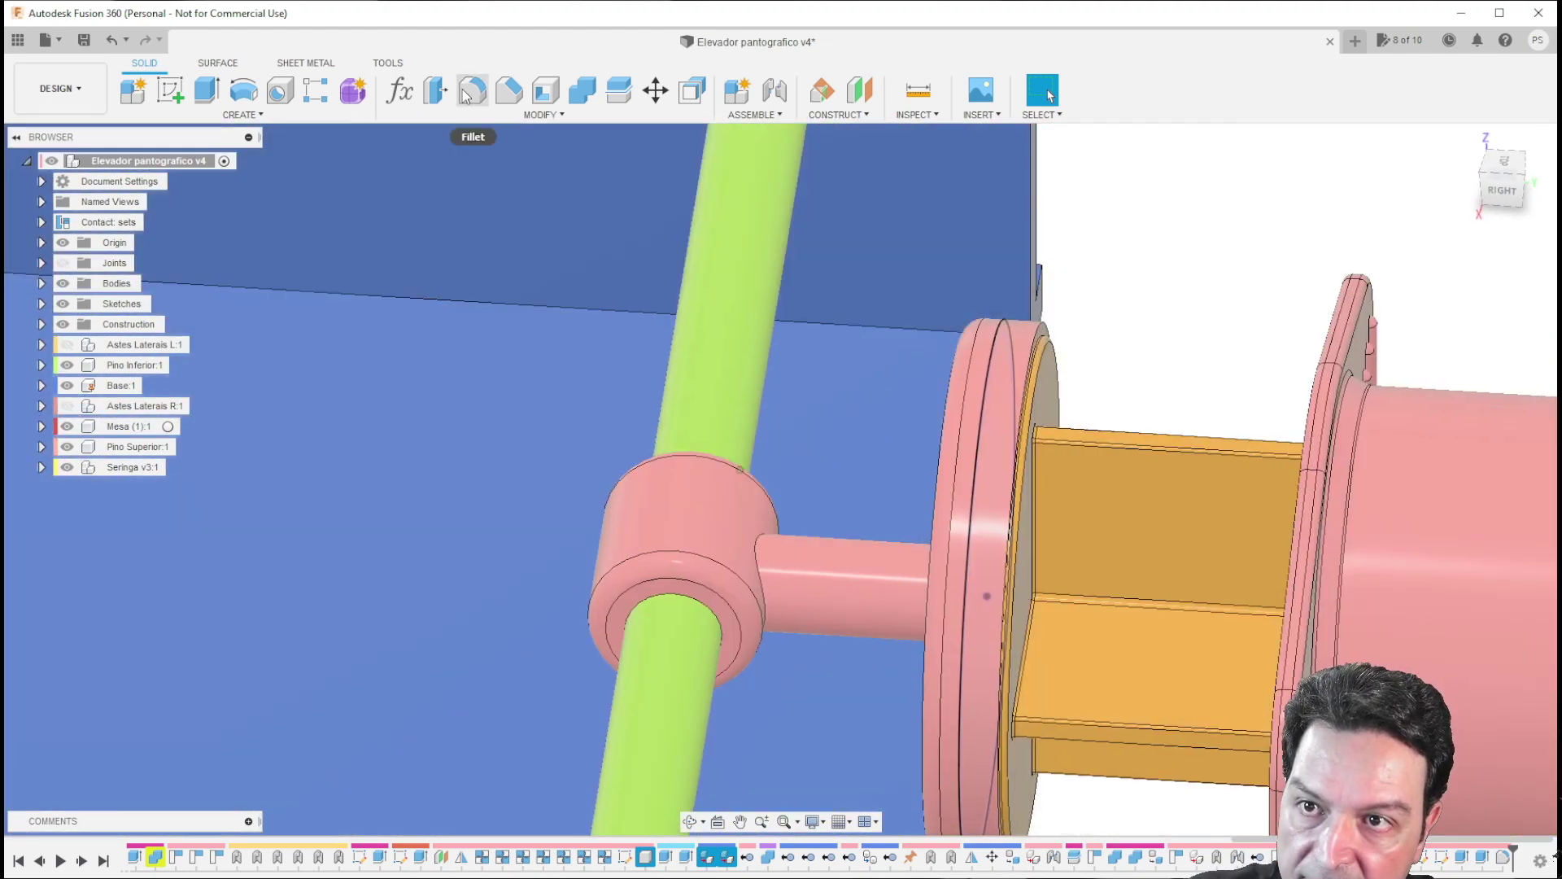
pyautogui.click(472, 92)
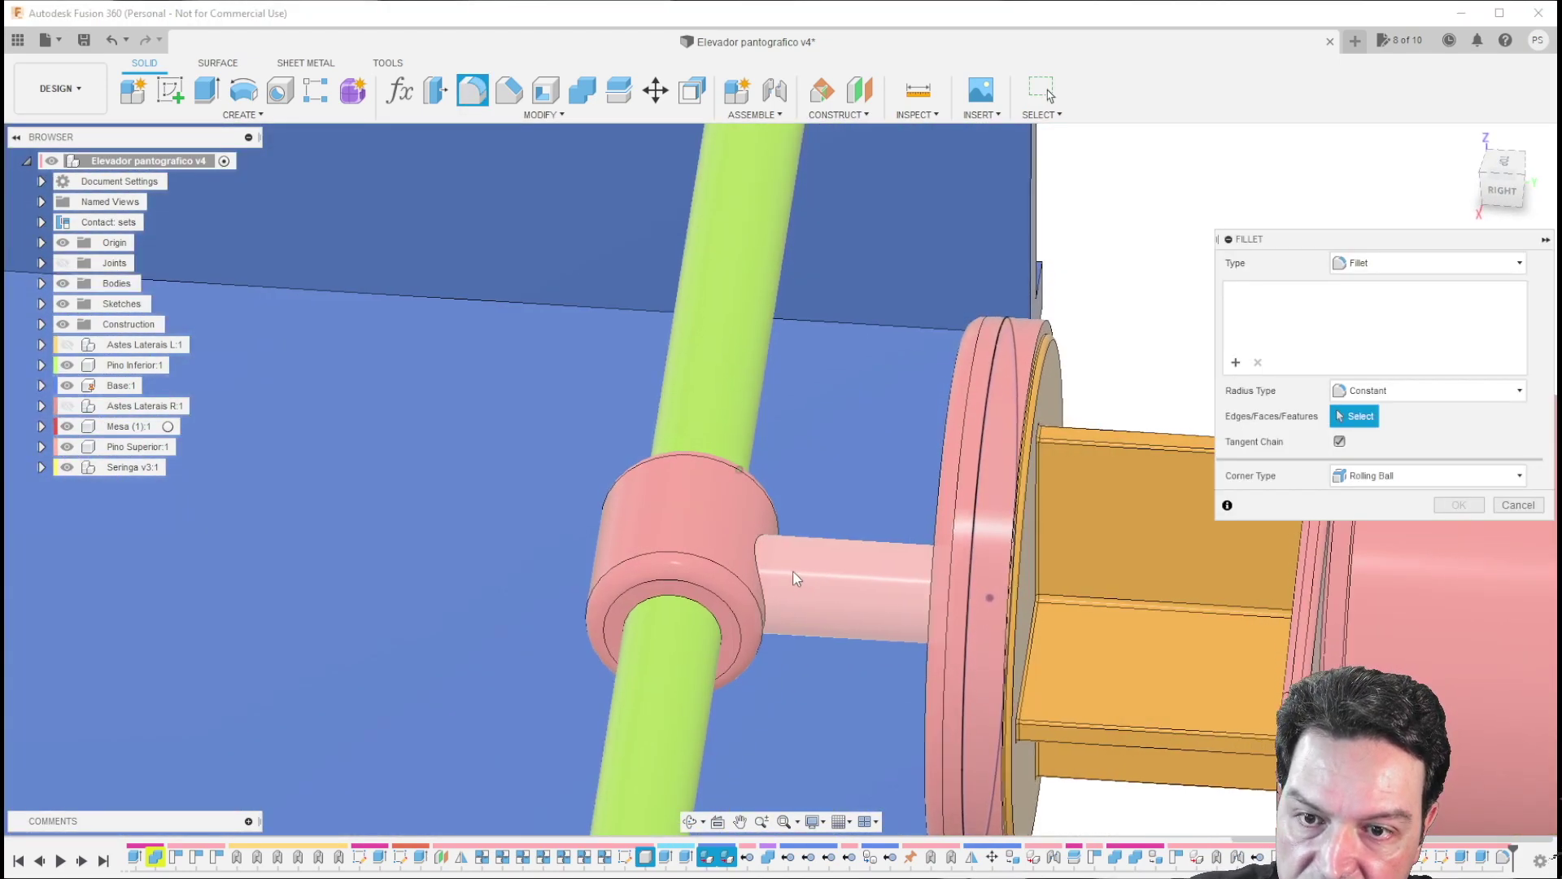
pyautogui.click(757, 559)
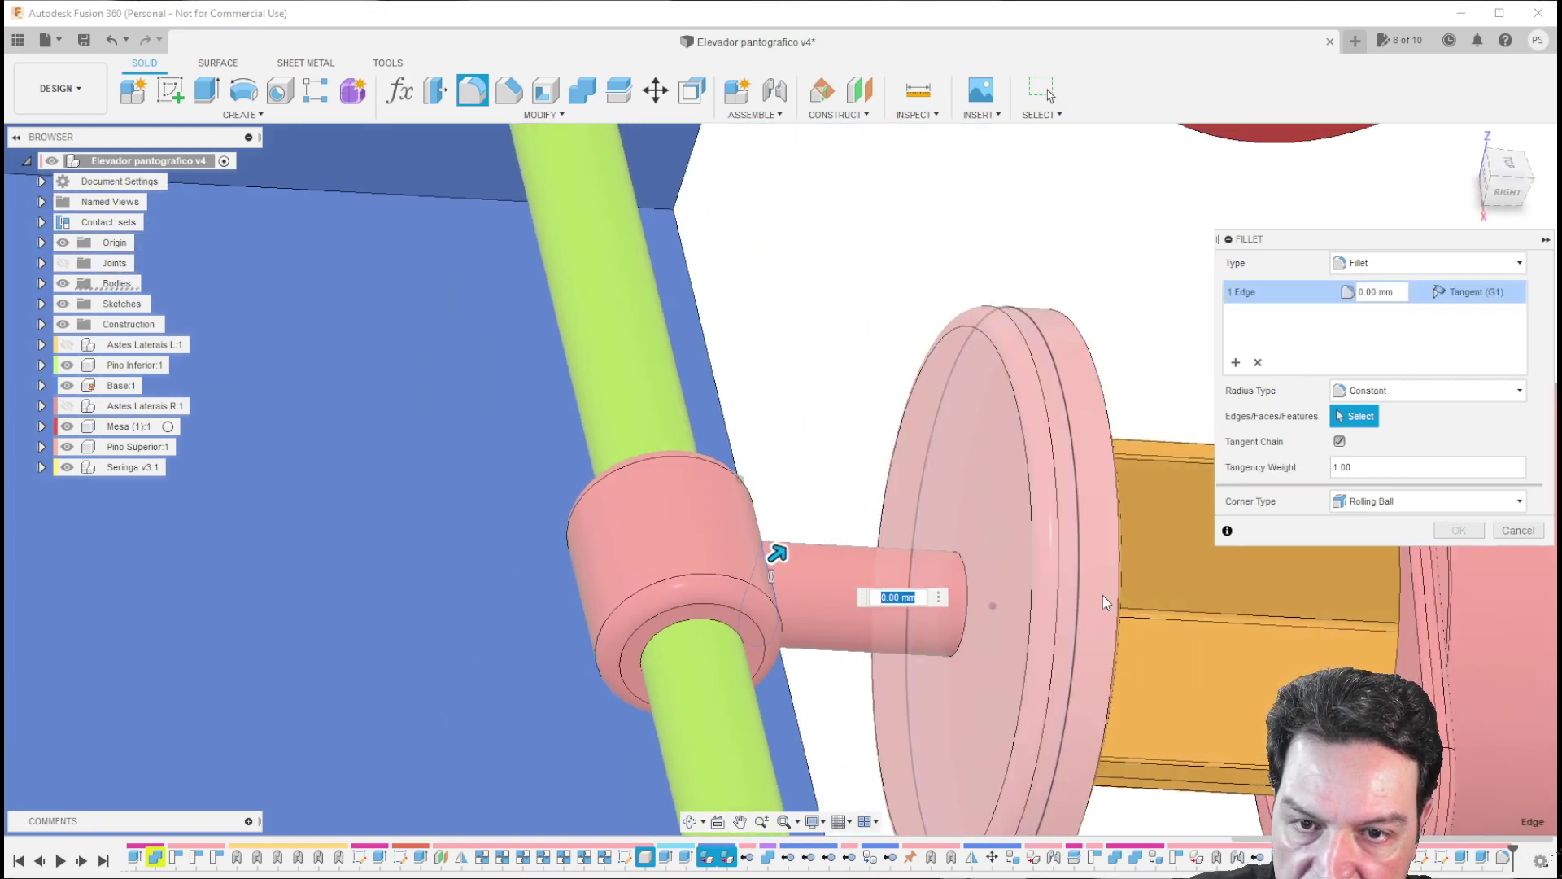
pyautogui.click(963, 570)
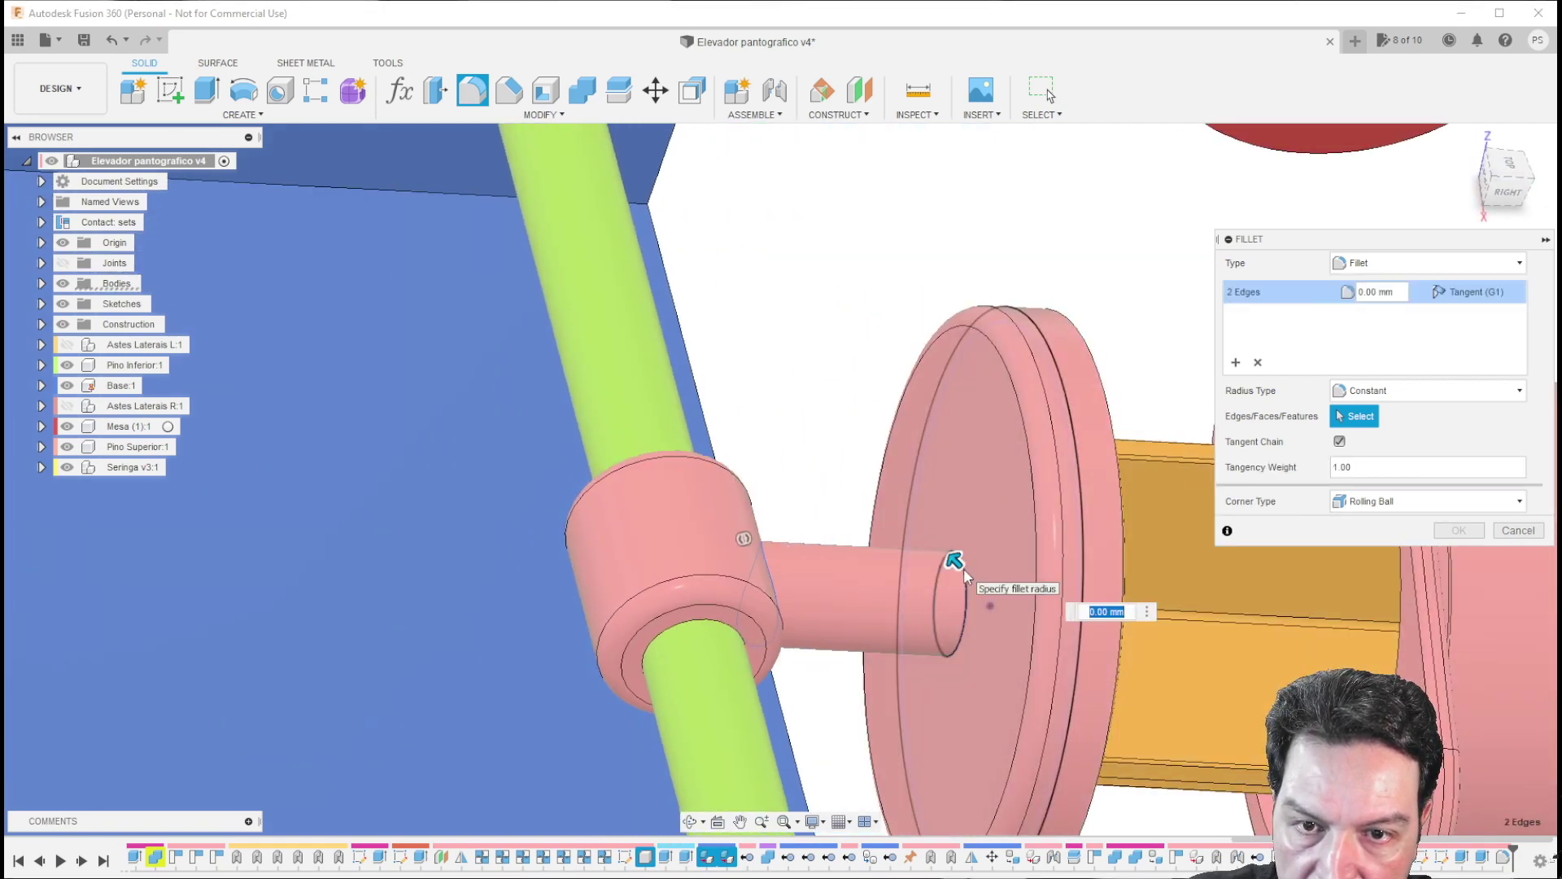
pyautogui.write('1')
pyautogui.press('Return')
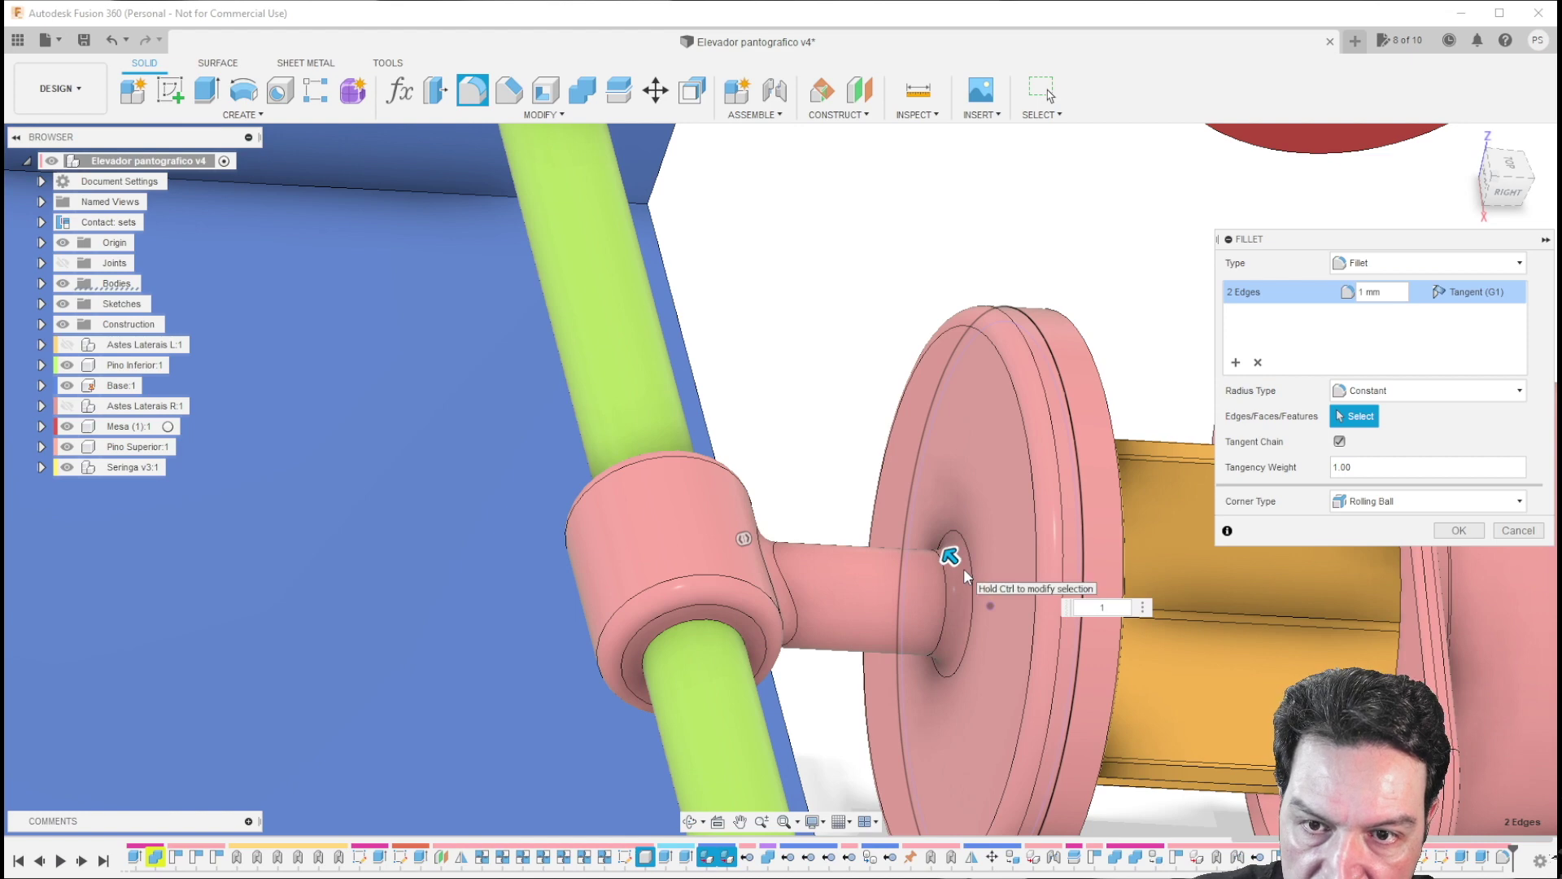
pyautogui.click(1456, 530)
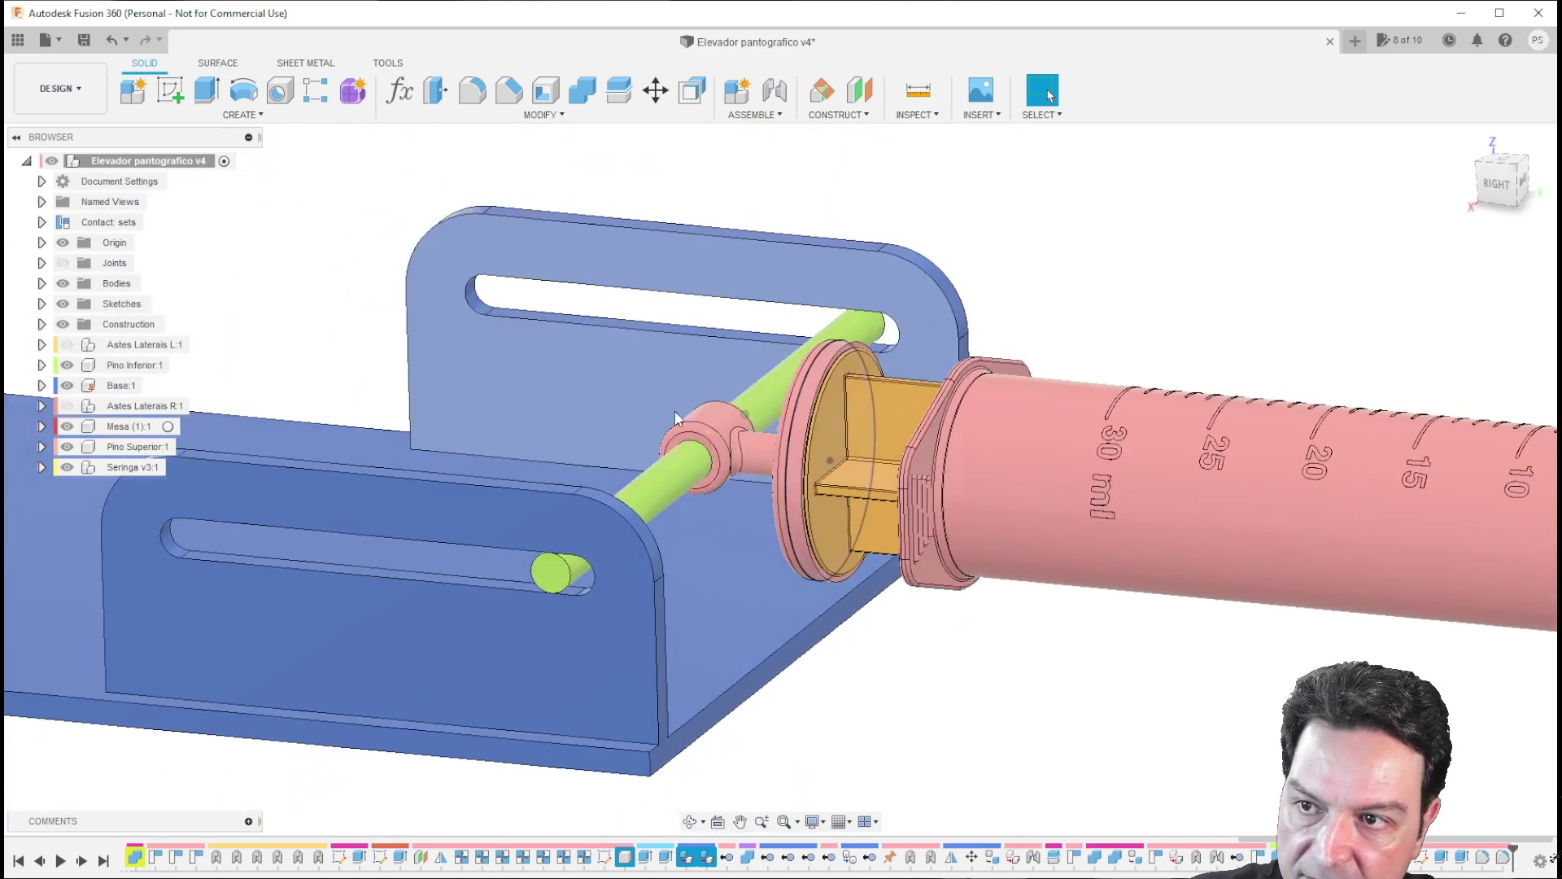
# Step: Identify Body1 by toggling its visibility and create a component from it
pyautogui.click(42, 283)
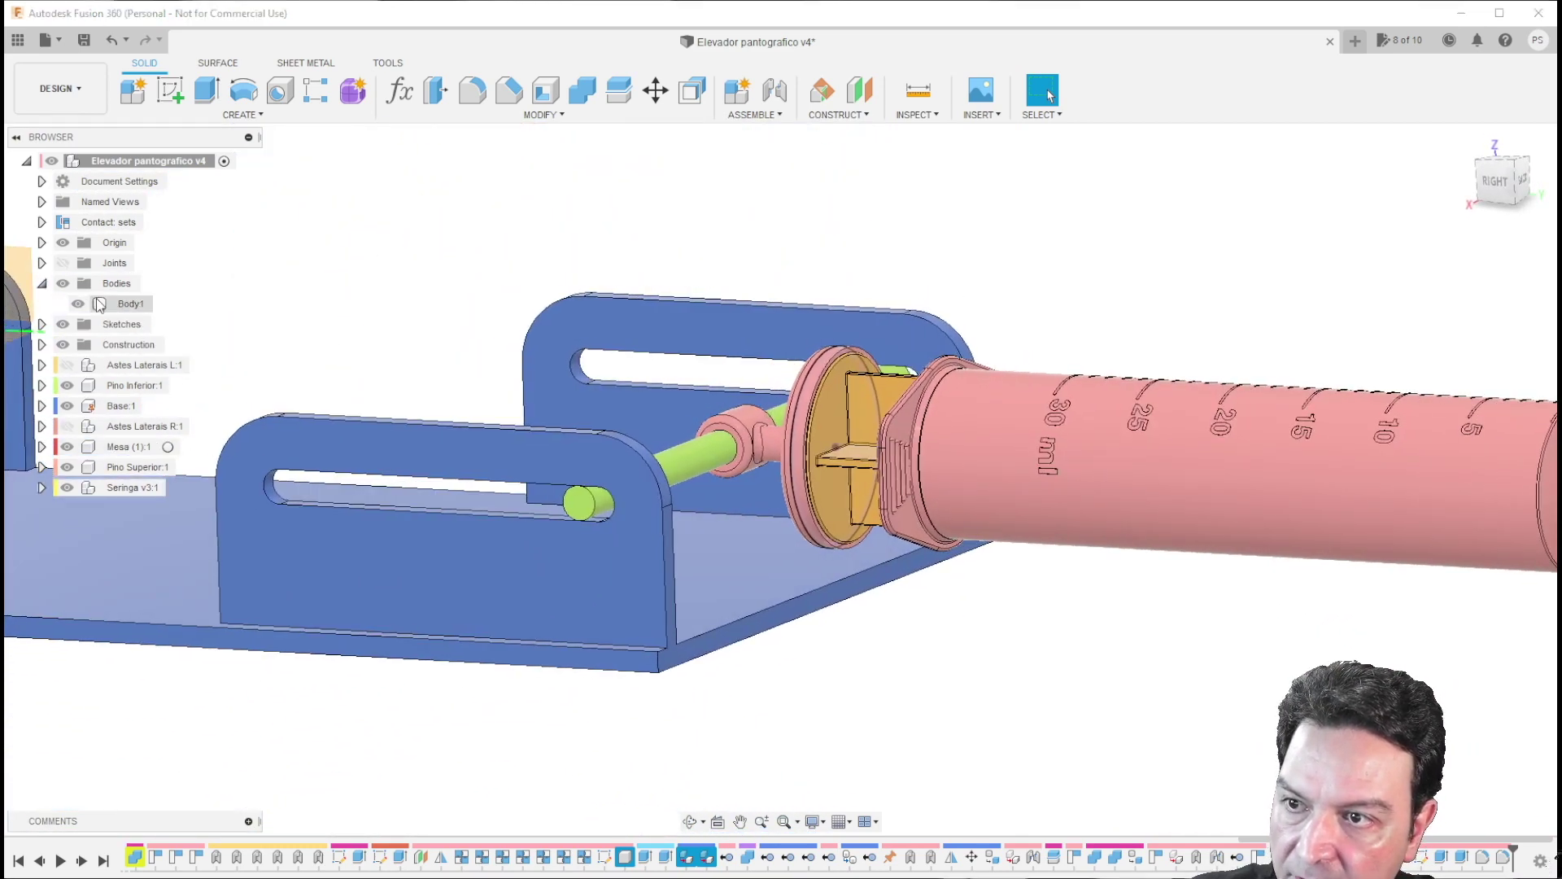
pyautogui.click(83, 308)
pyautogui.click(83, 308)
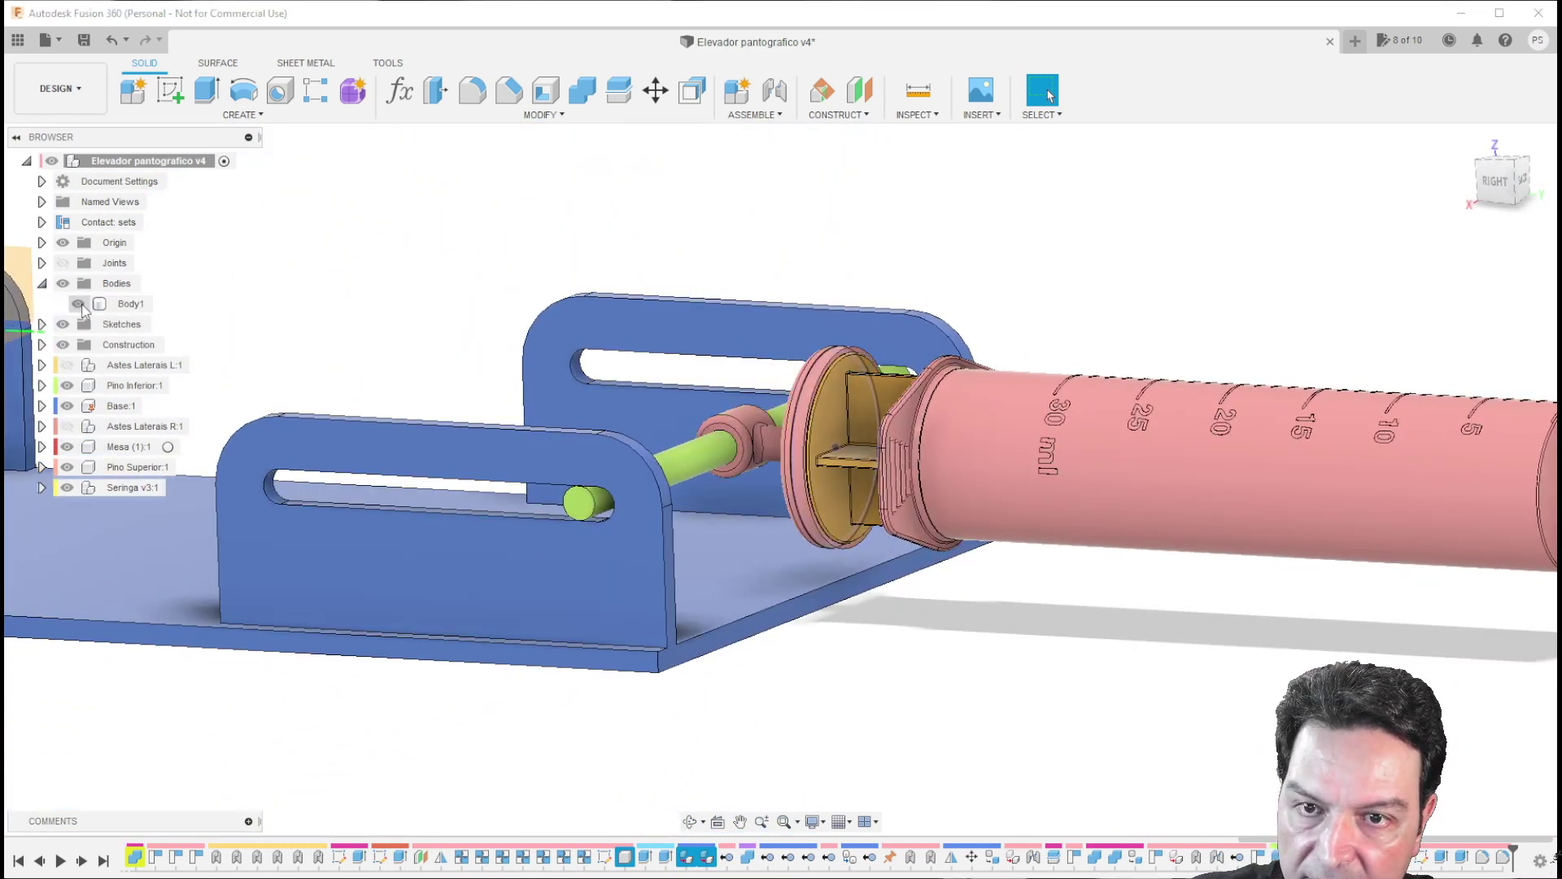
pyautogui.click(83, 308)
pyautogui.click(79, 305)
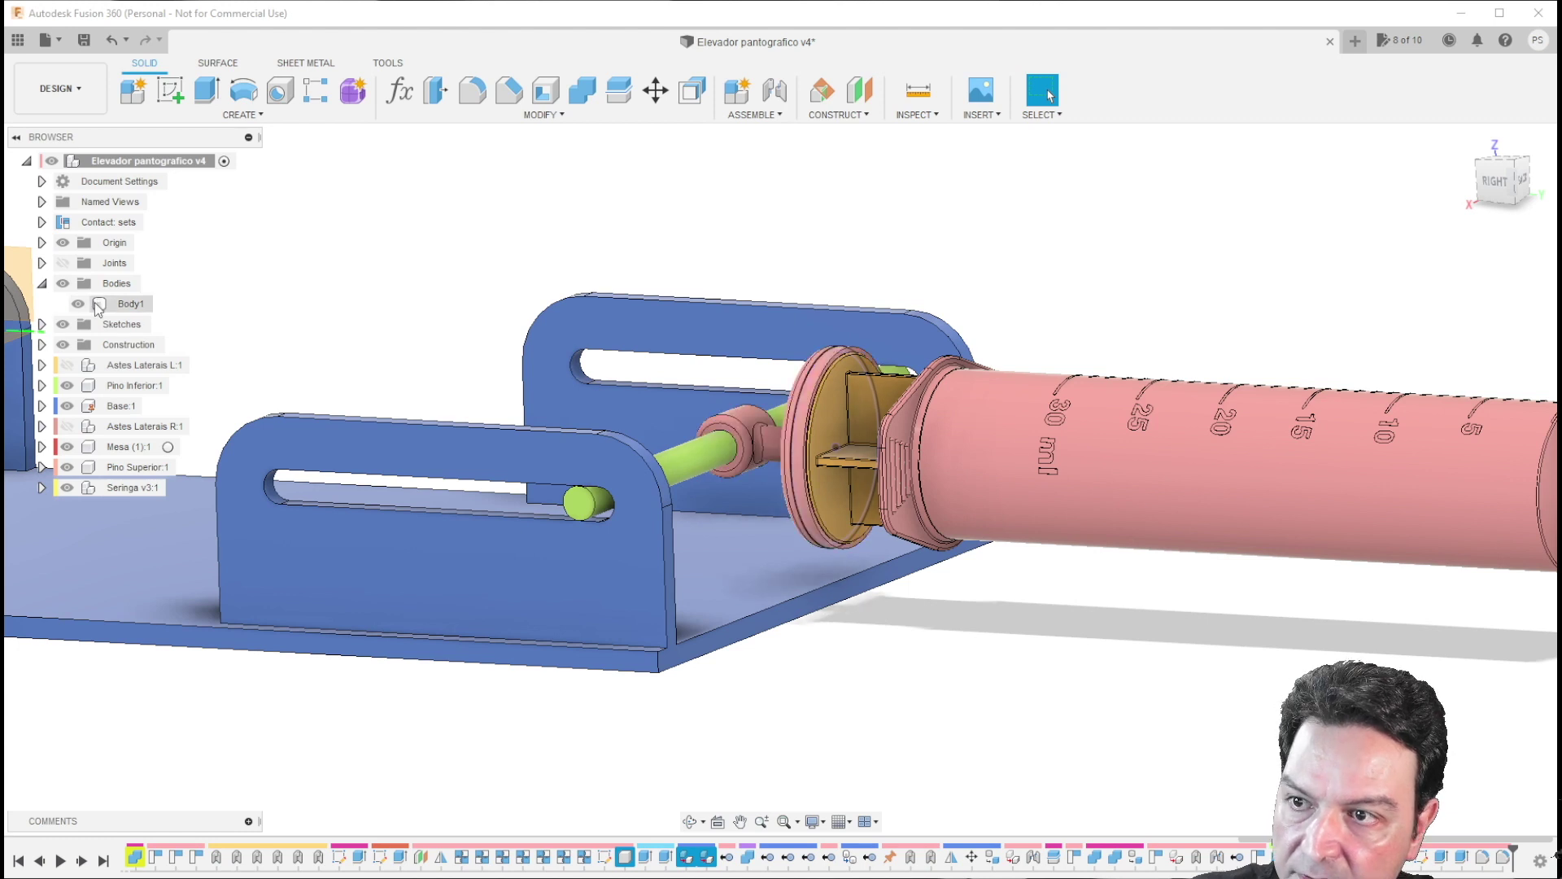
pyautogui.rightClick(119, 307)
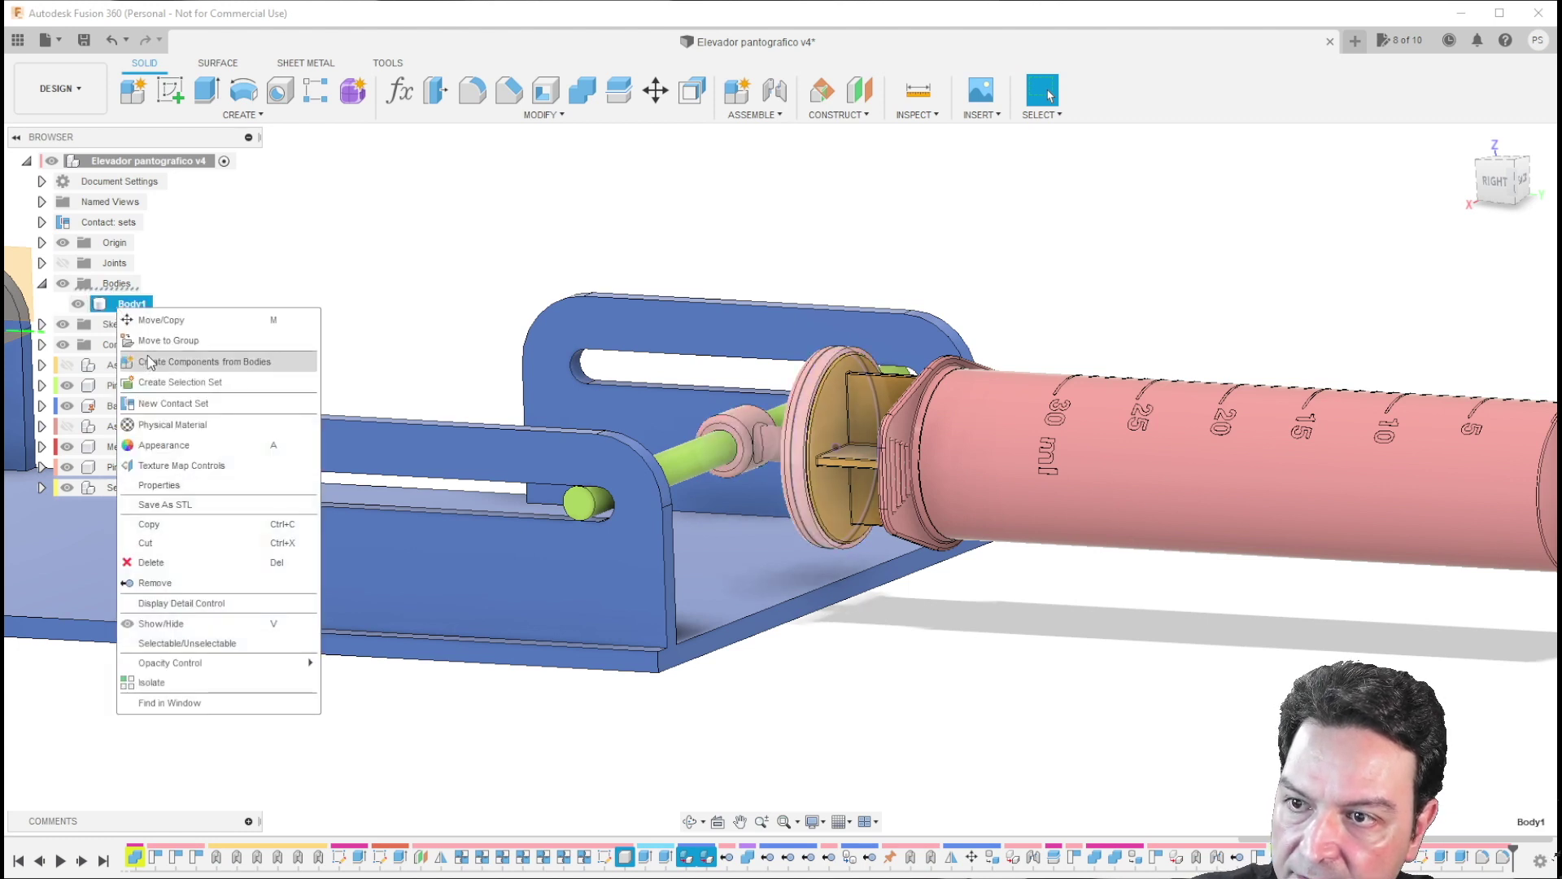
pyautogui.click(150, 362)
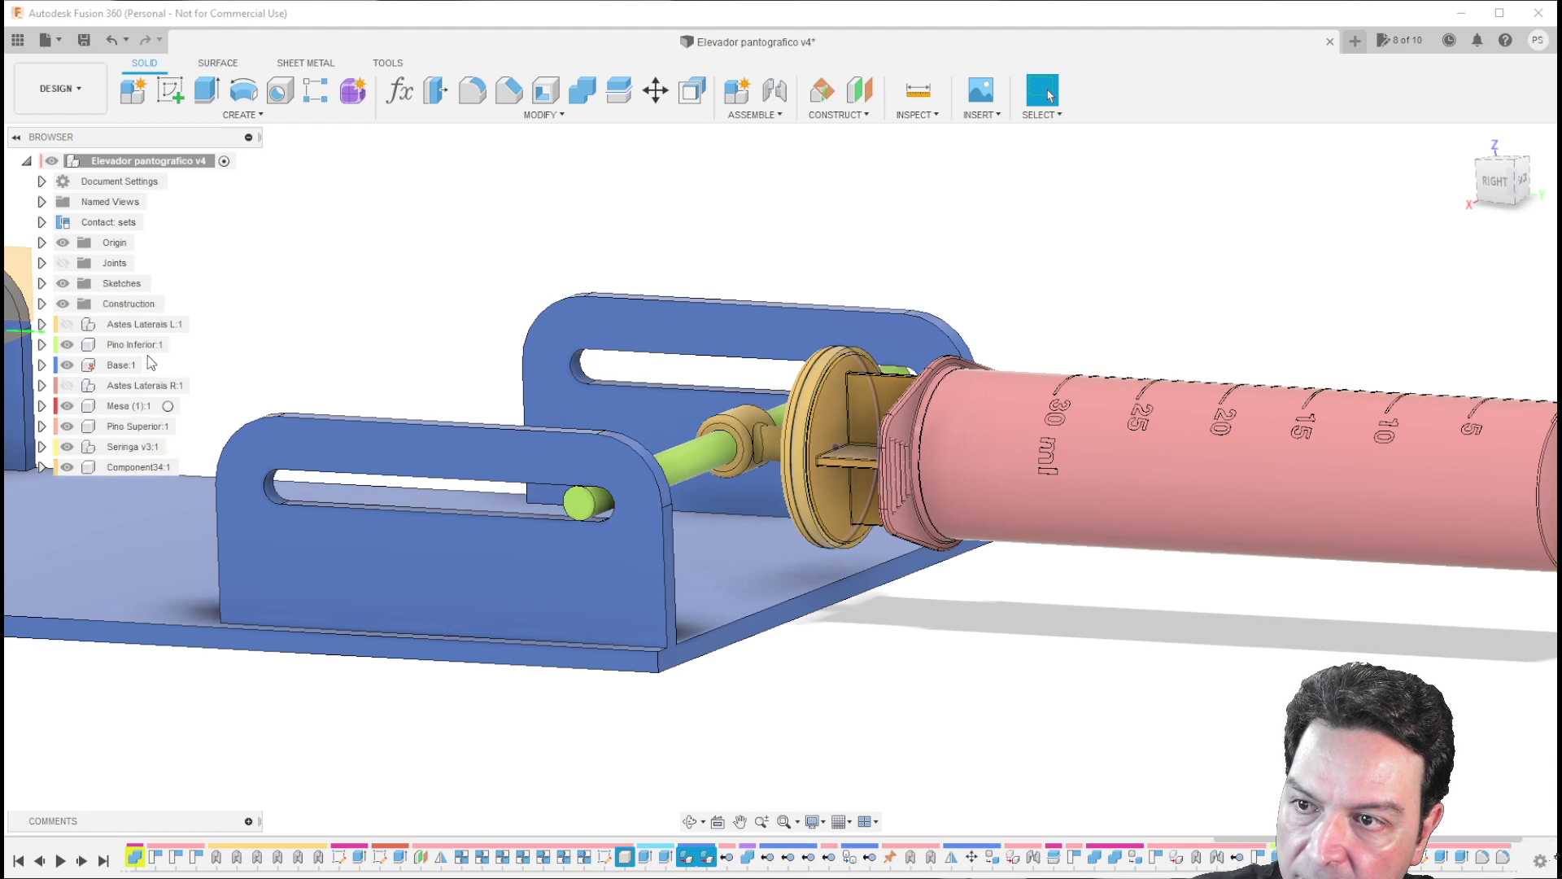
# Step: Rename the new component Conector and hide the assembly's sketches
pyautogui.click(116, 467)
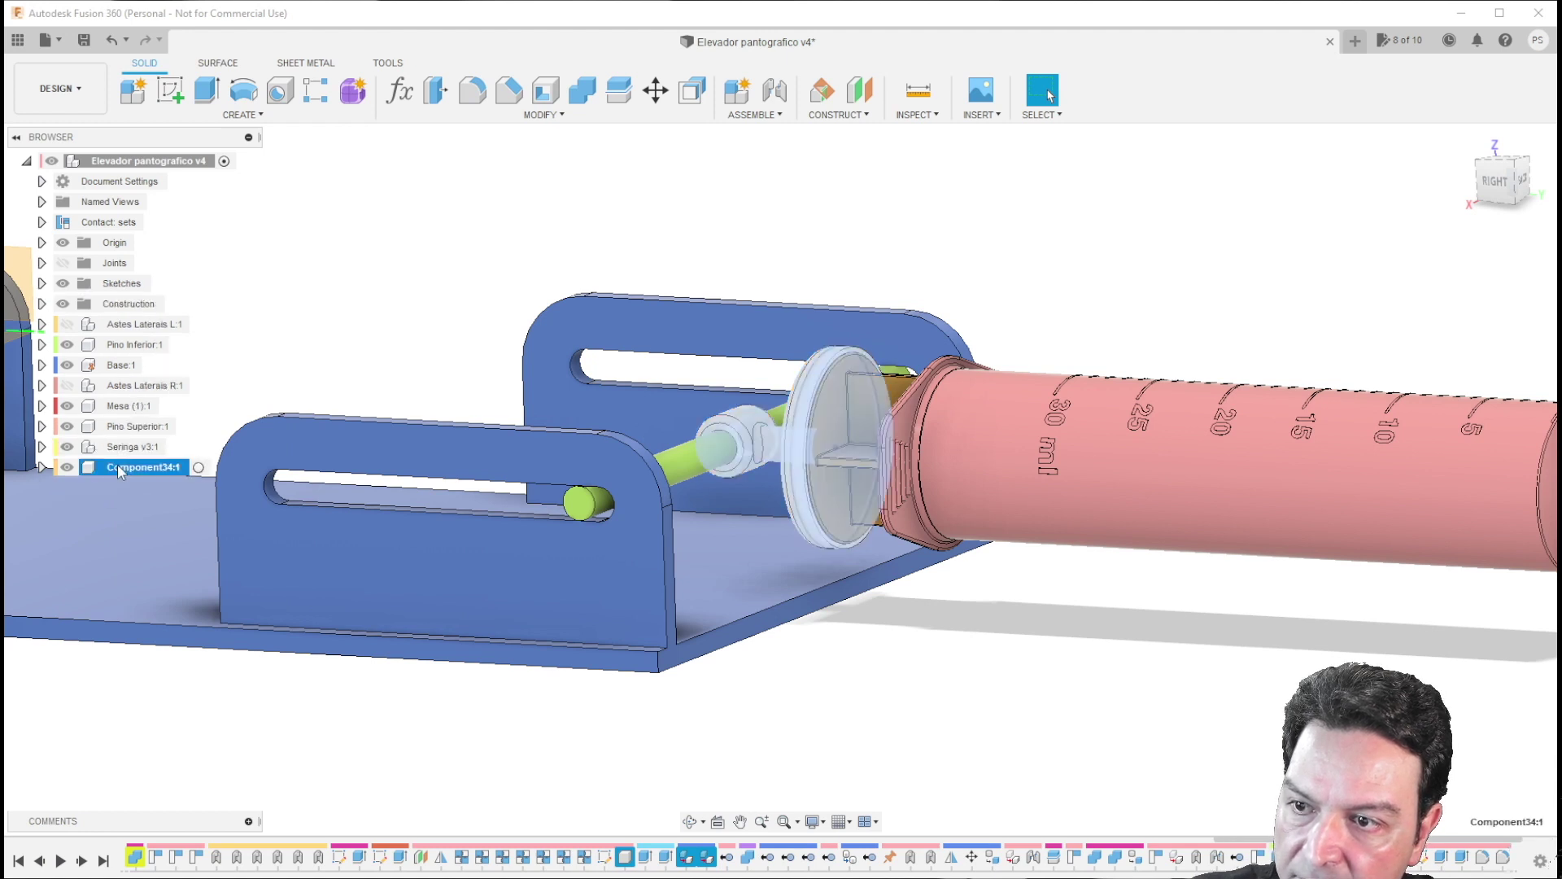
pyautogui.click(117, 465)
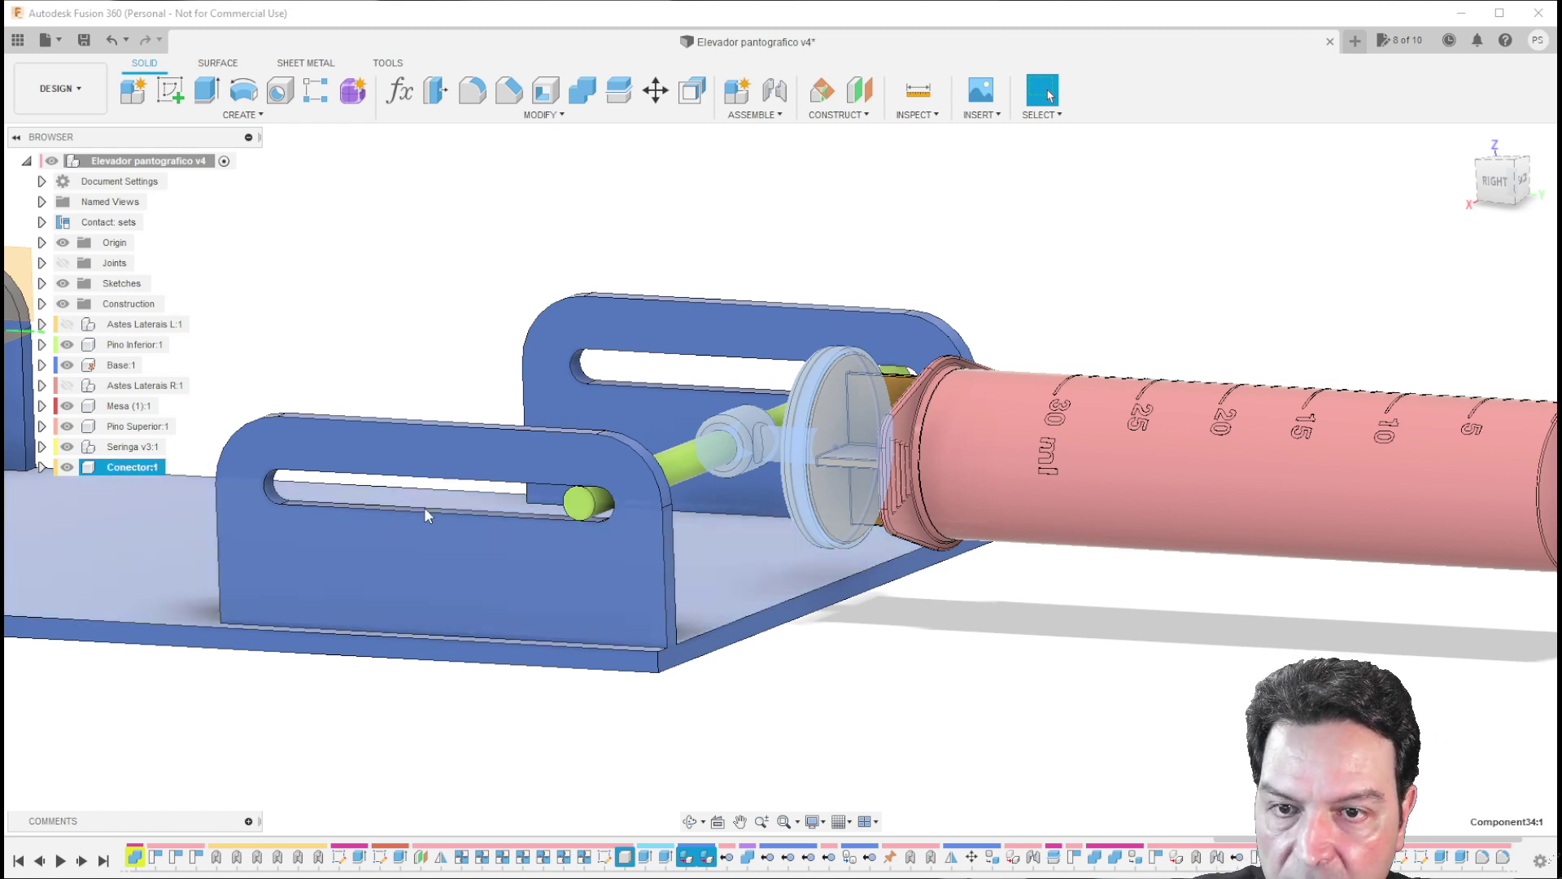
pyautogui.click(900, 677)
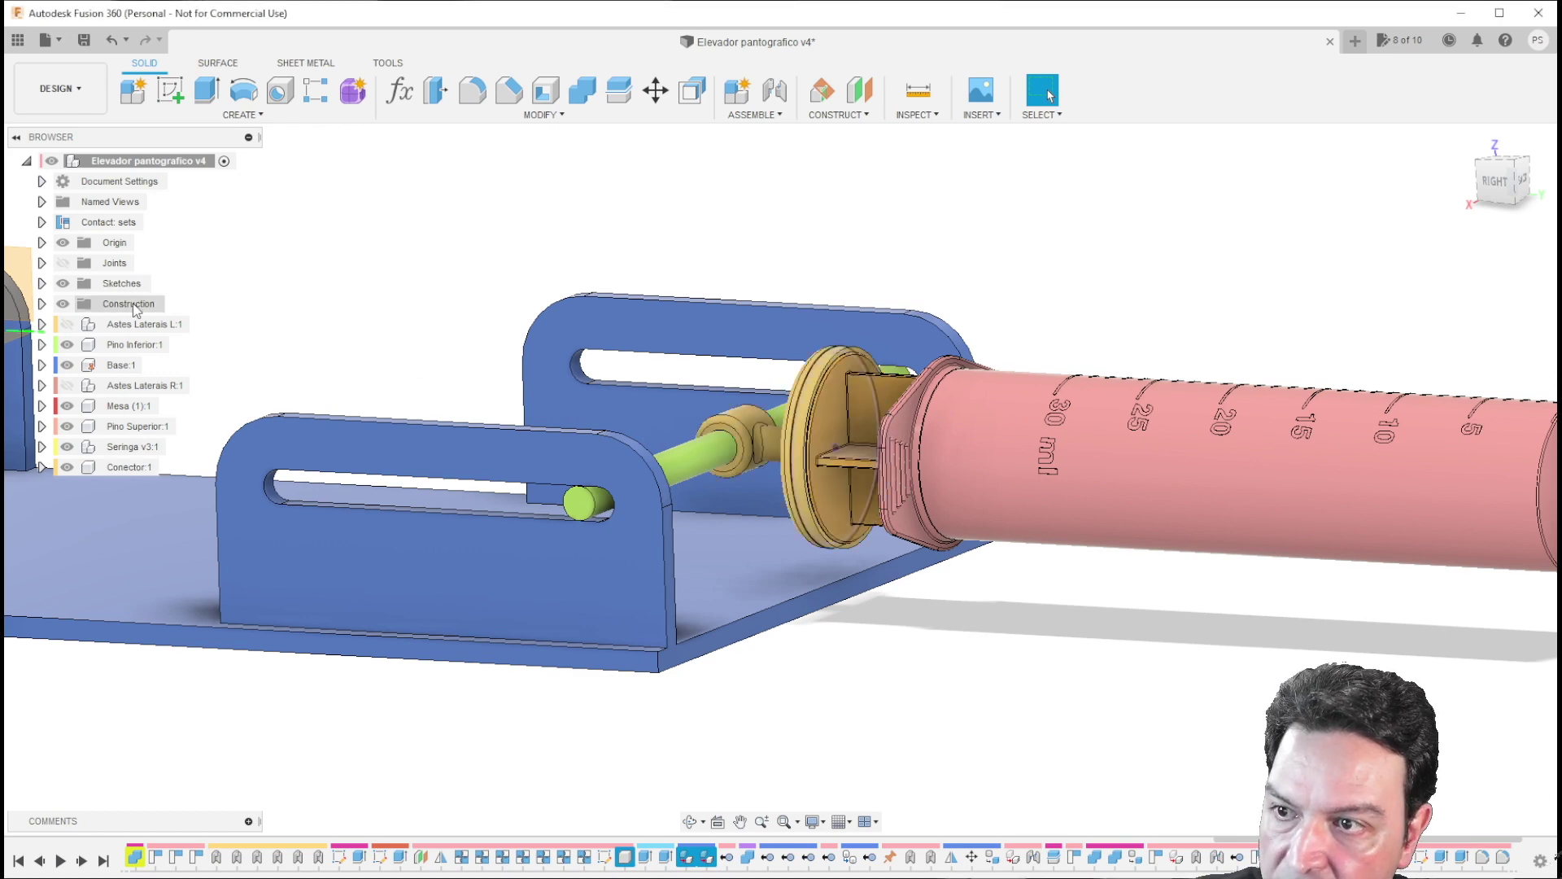
pyautogui.click(63, 285)
# Step: Create a revolute as-built joint between the connector and the lower pin, centred on the collar and rotating about the Z axis
pyautogui.moveTo(952, 572)
pyautogui.keyDown('shift'); pyautogui.mouseDown(button='middle')
pyautogui.moveTo(1010, 574)
pyautogui.moveTo(970, 567)
pyautogui.moveTo(827, 335)
pyautogui.moveTo(716, 359)
pyautogui.mouseUp(button='middle'); pyautogui.keyUp('shift')
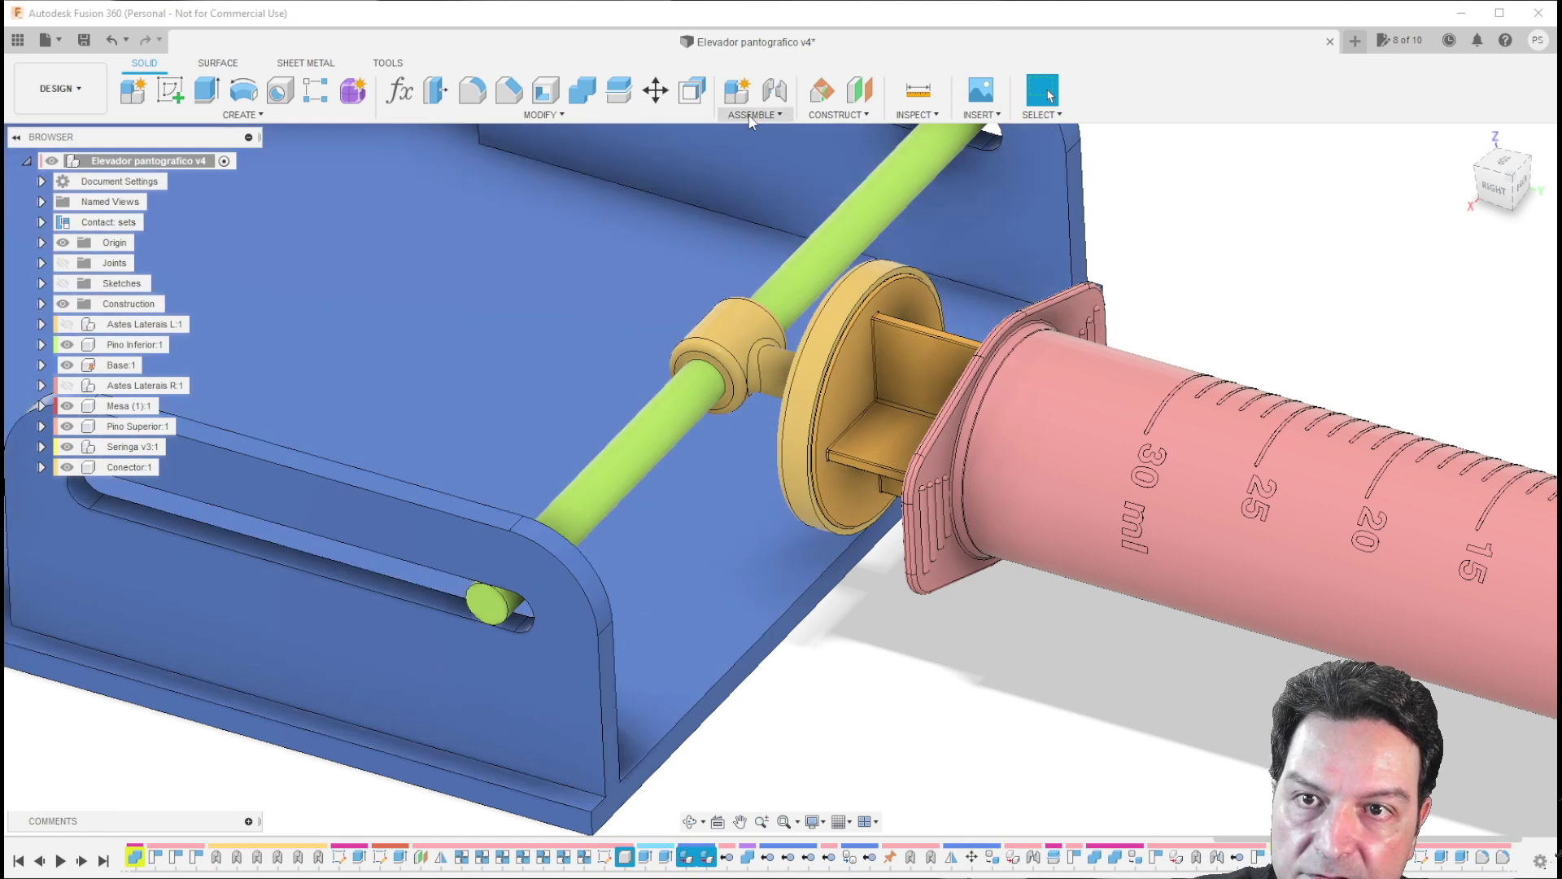
pyautogui.click(751, 120)
pyautogui.click(751, 168)
pyautogui.click(773, 243)
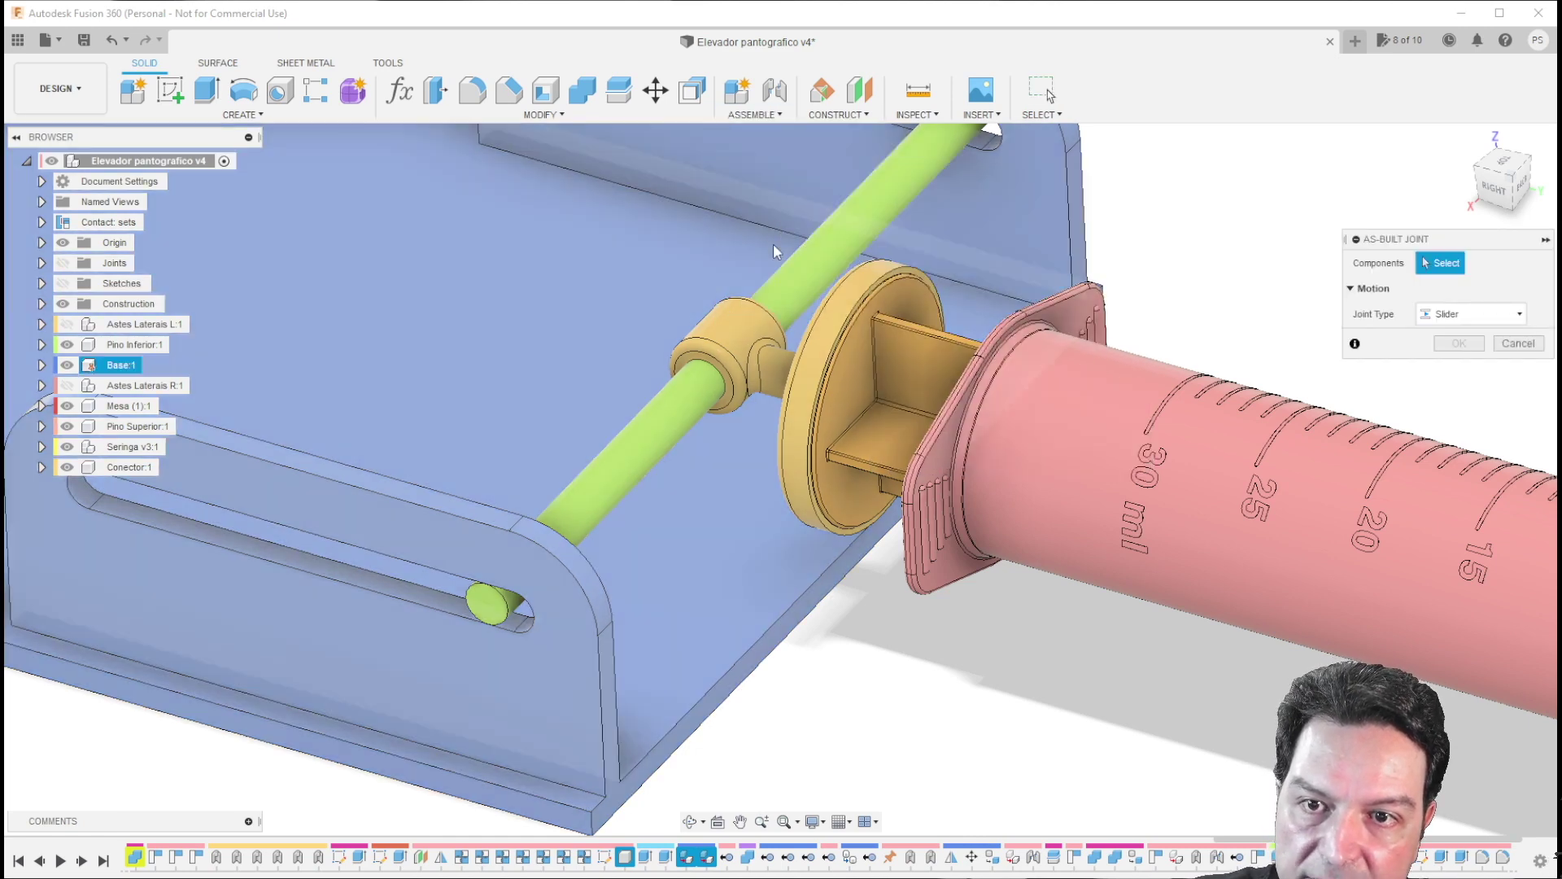
pyautogui.click(758, 313)
pyautogui.click(789, 272)
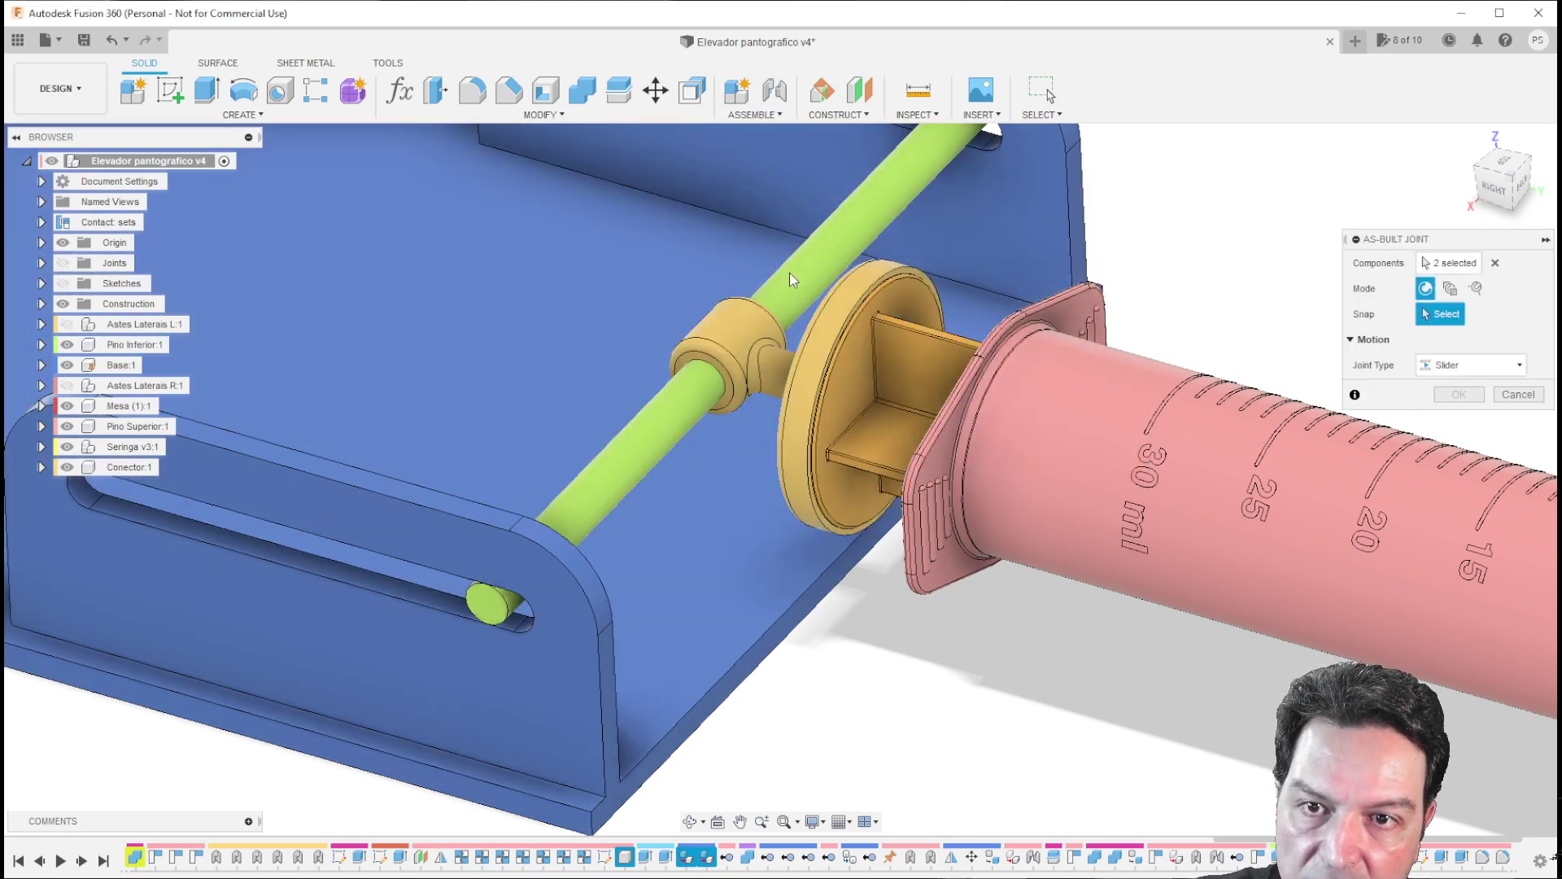
pyautogui.click(1447, 368)
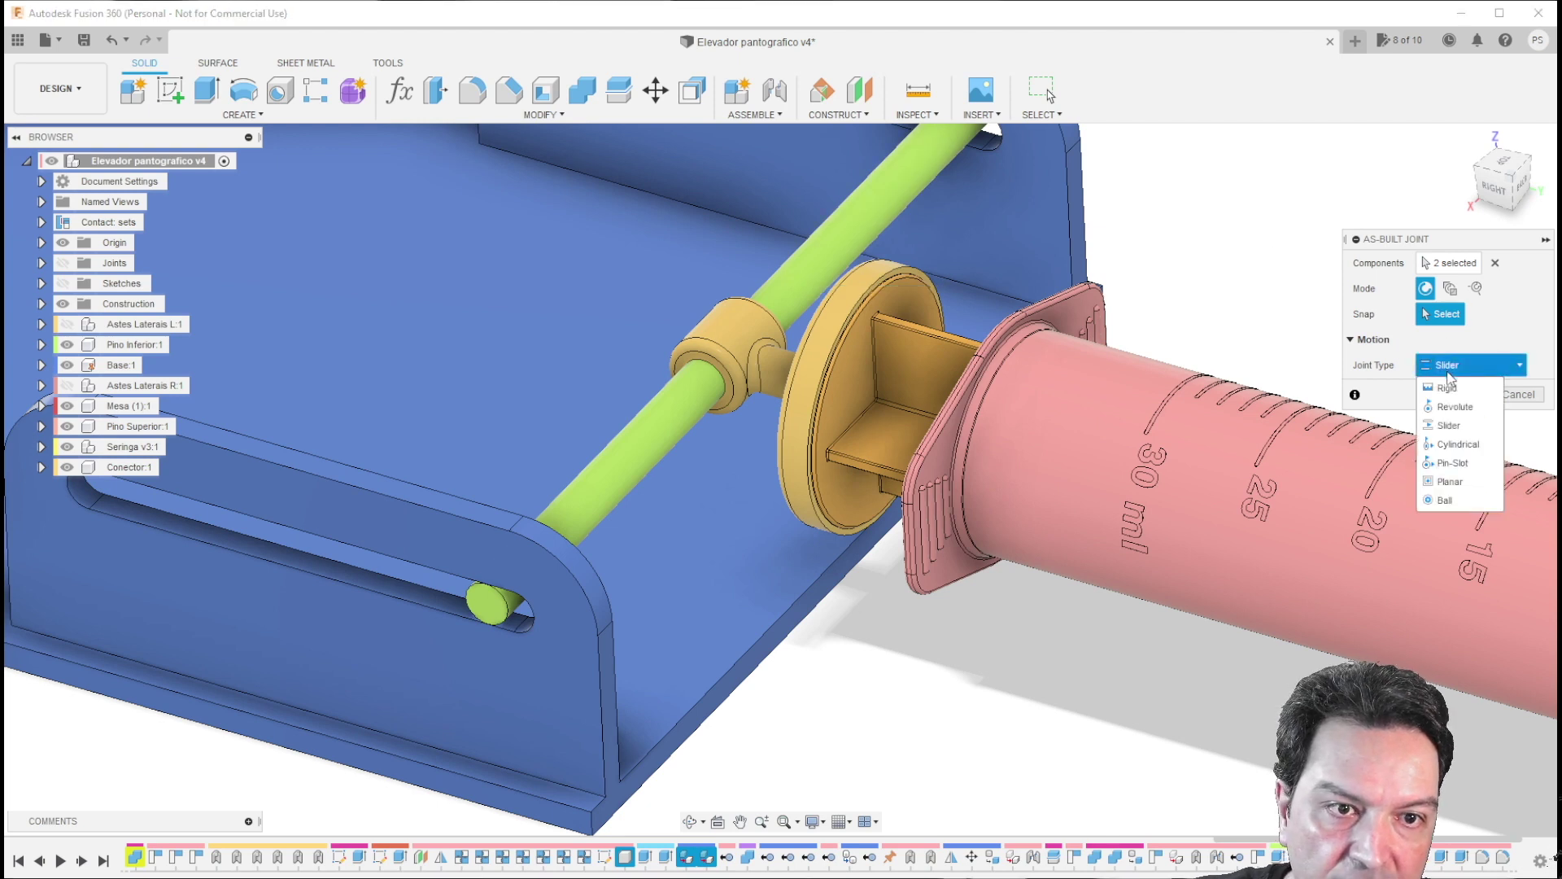
pyautogui.click(1455, 406)
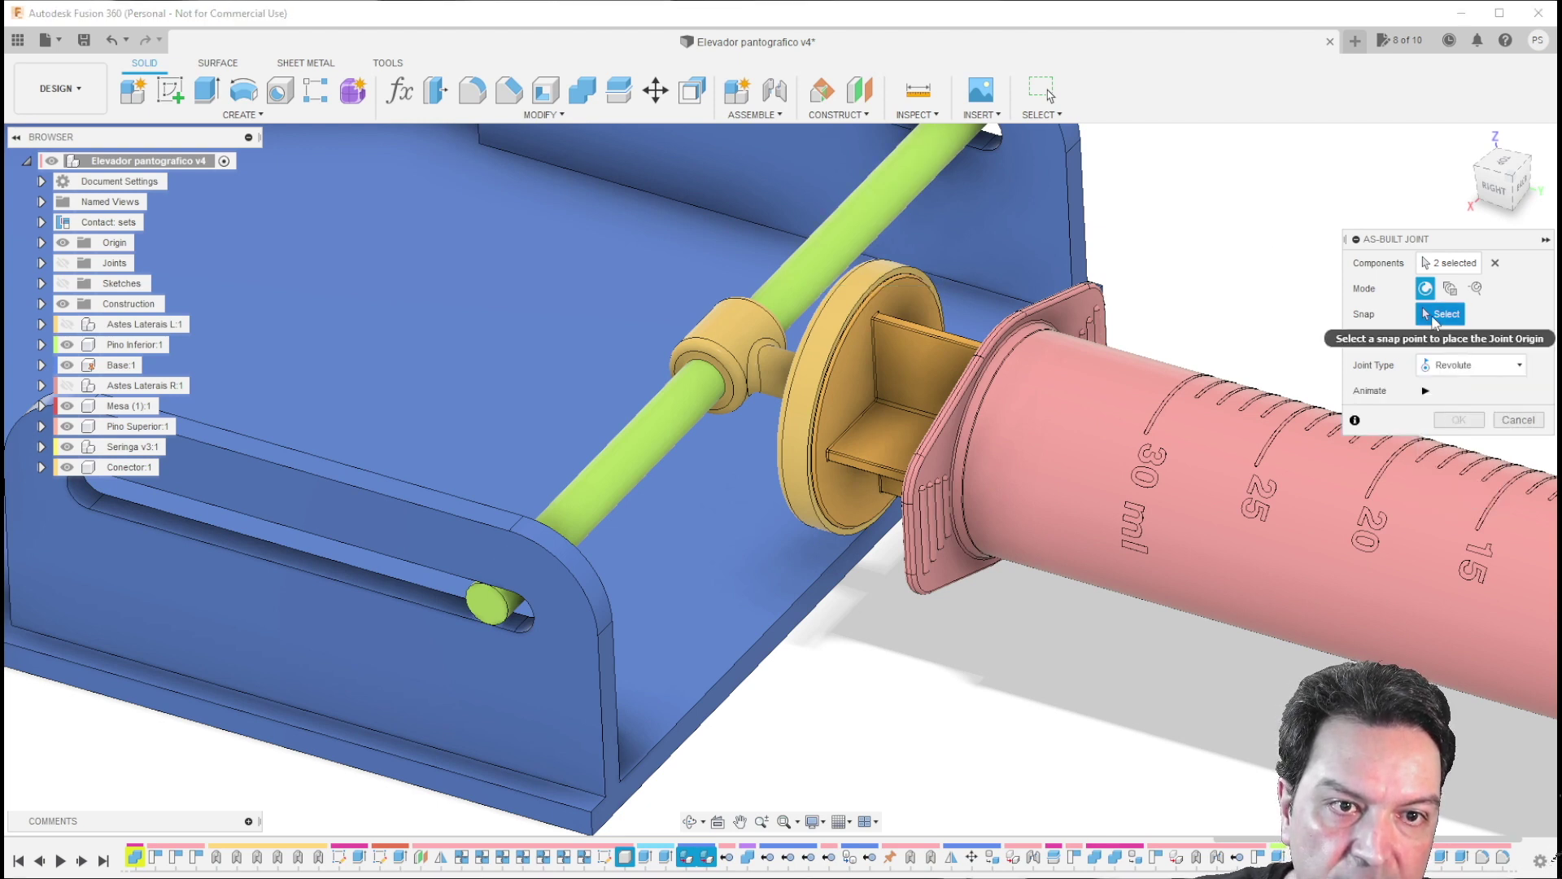
pyautogui.click(715, 376)
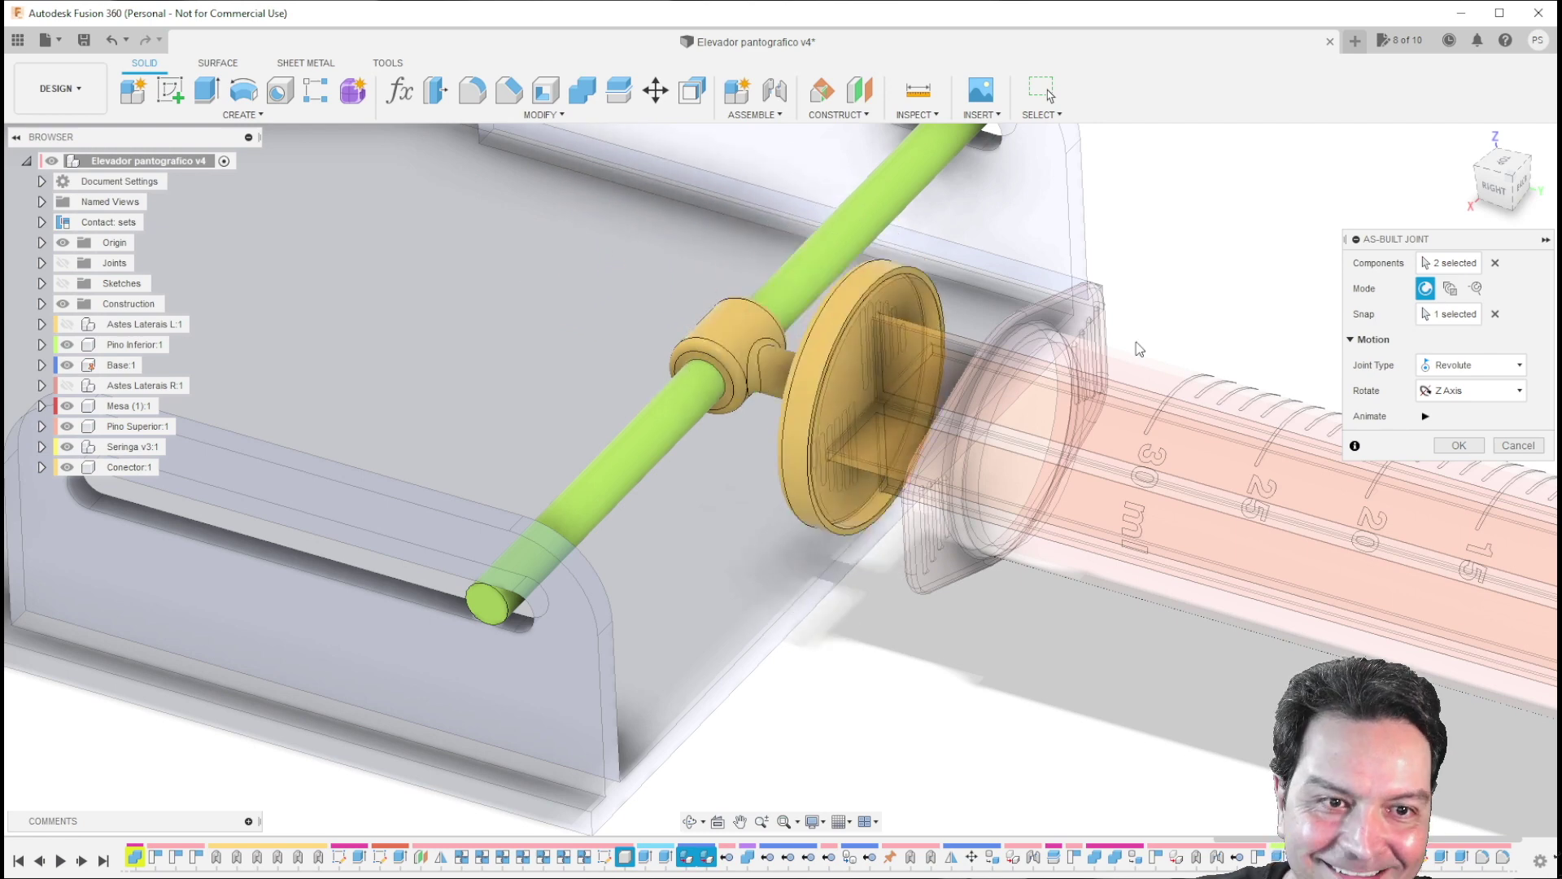
pyautogui.click(1458, 446)
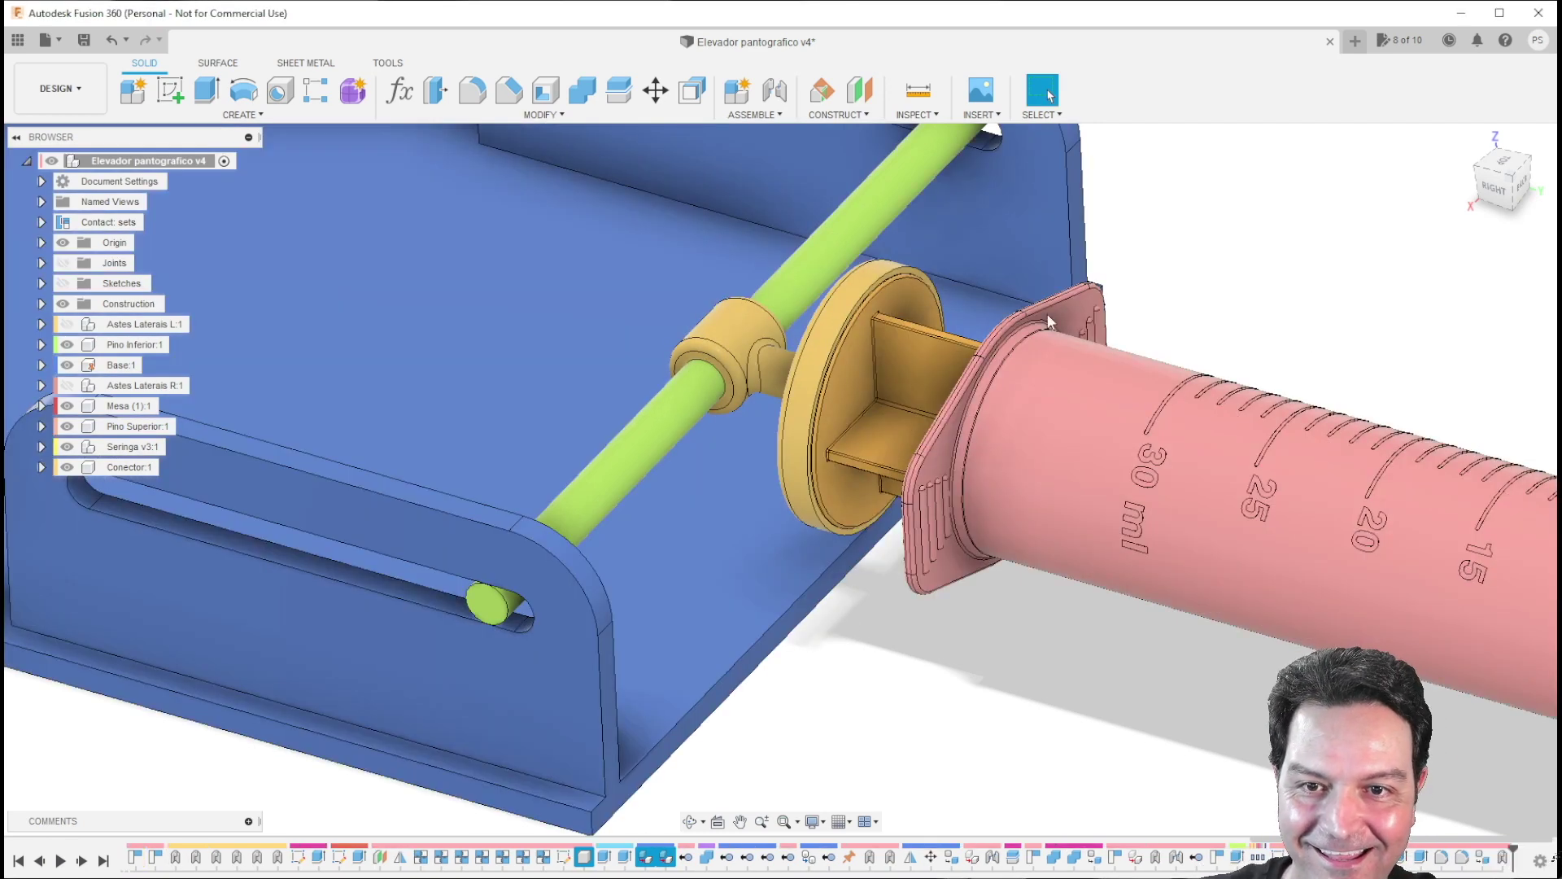
# Step: Create a rigid as-built joint between the connector and the syringe plunger
pyautogui.click(742, 115)
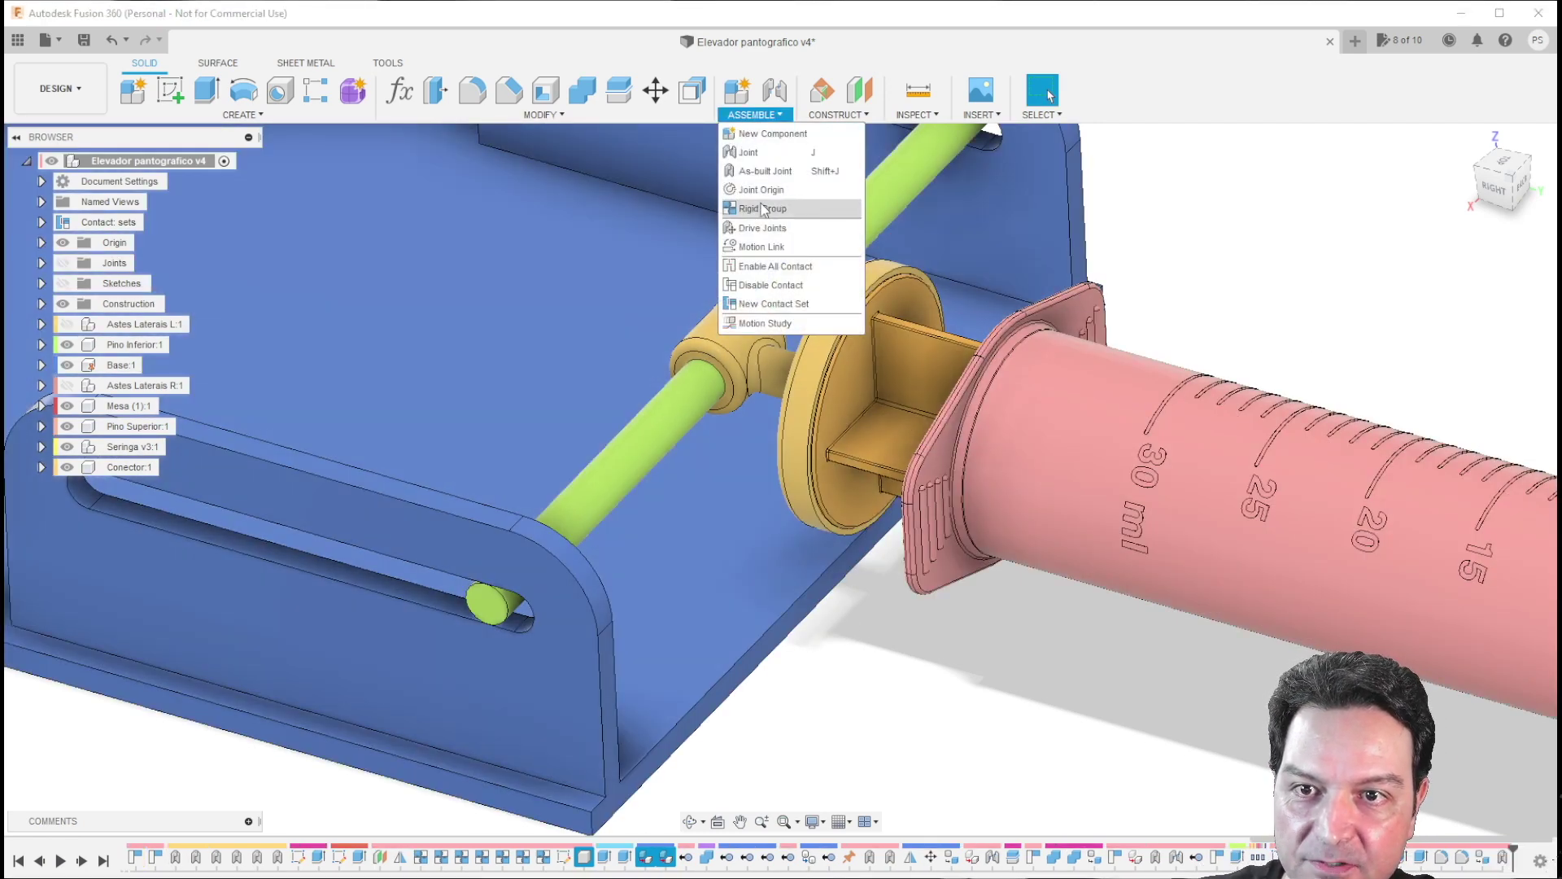
pyautogui.click(760, 172)
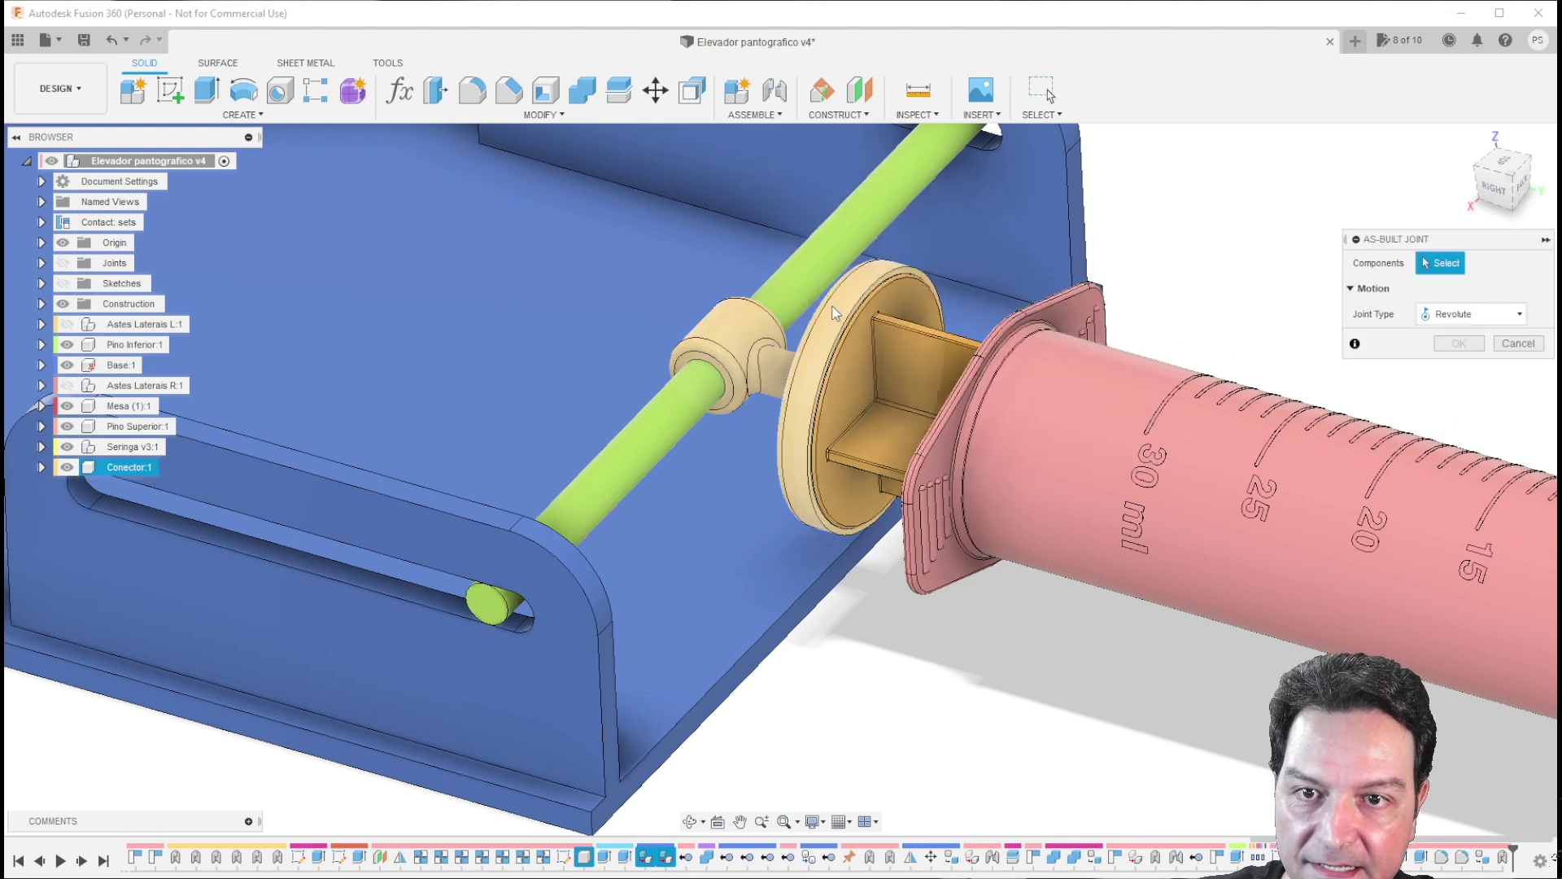
pyautogui.click(914, 351)
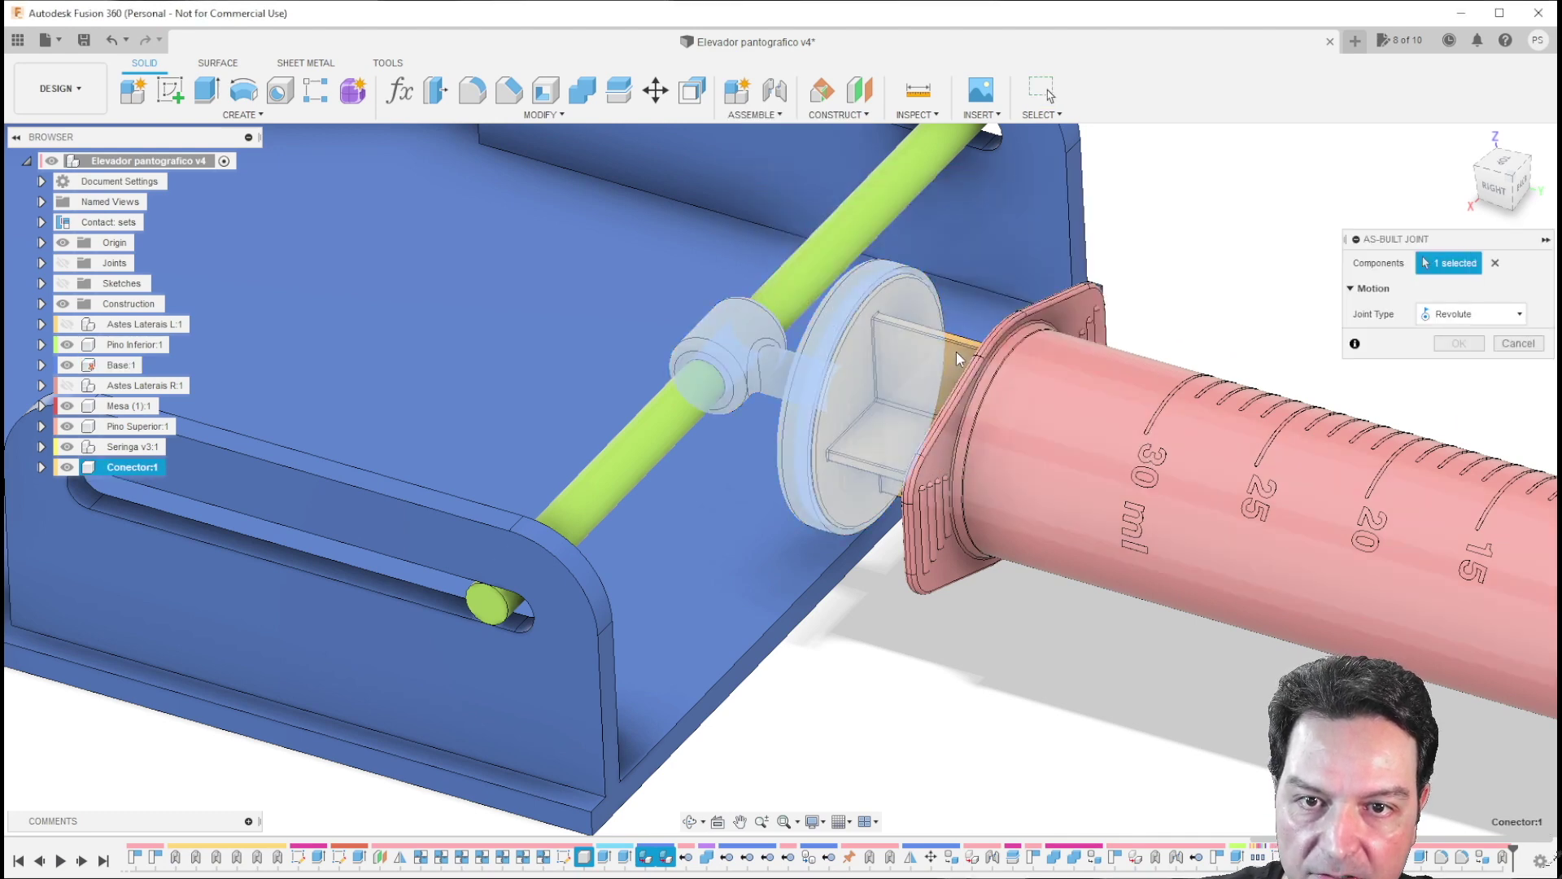
pyautogui.click(955, 353)
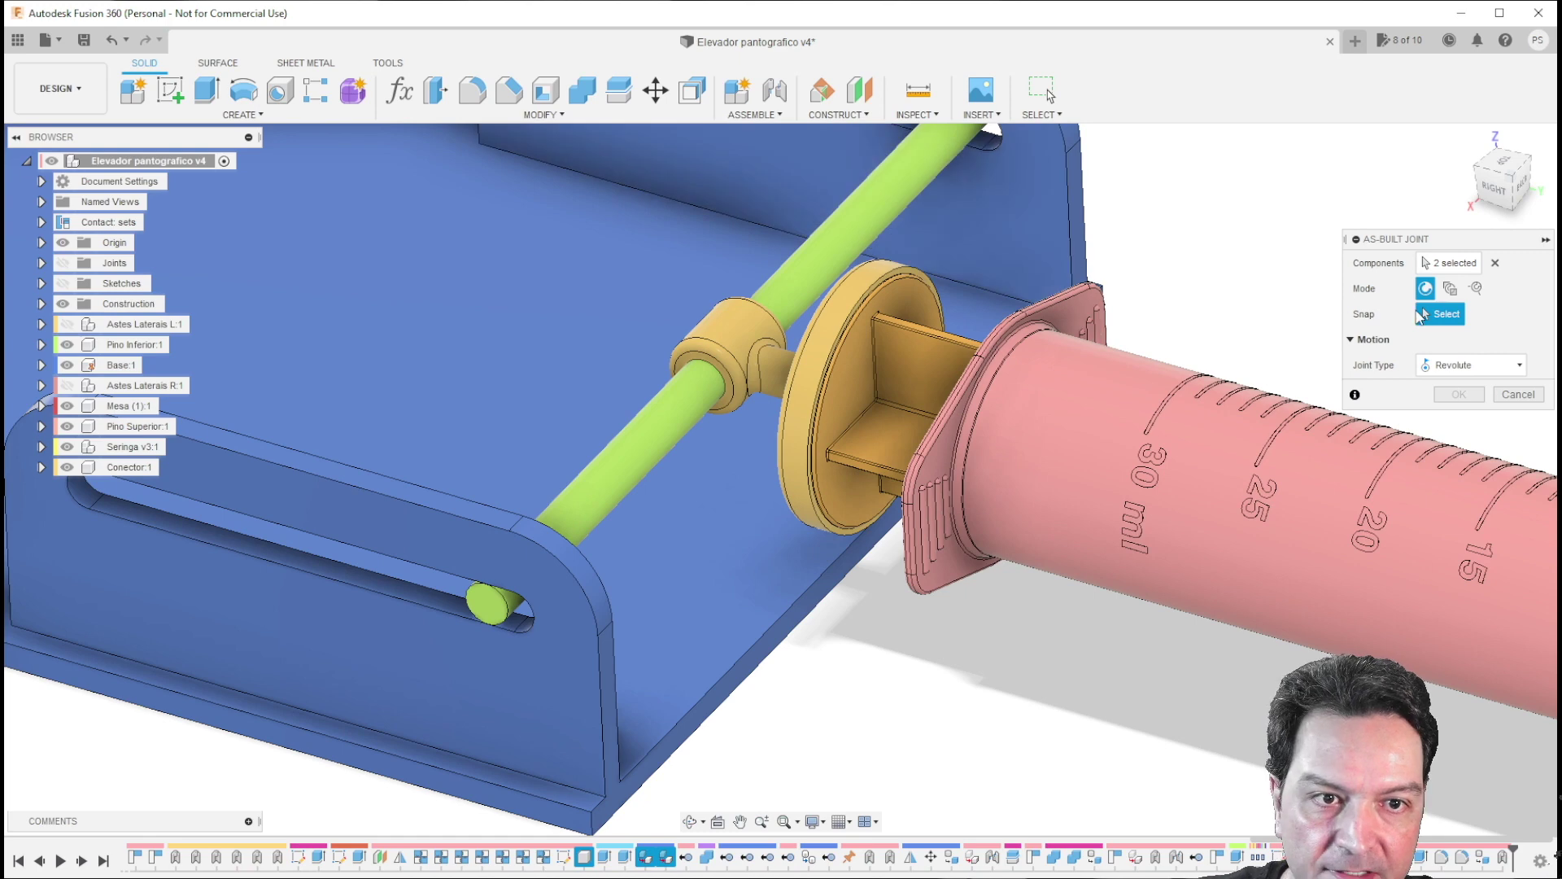
pyautogui.click(1450, 368)
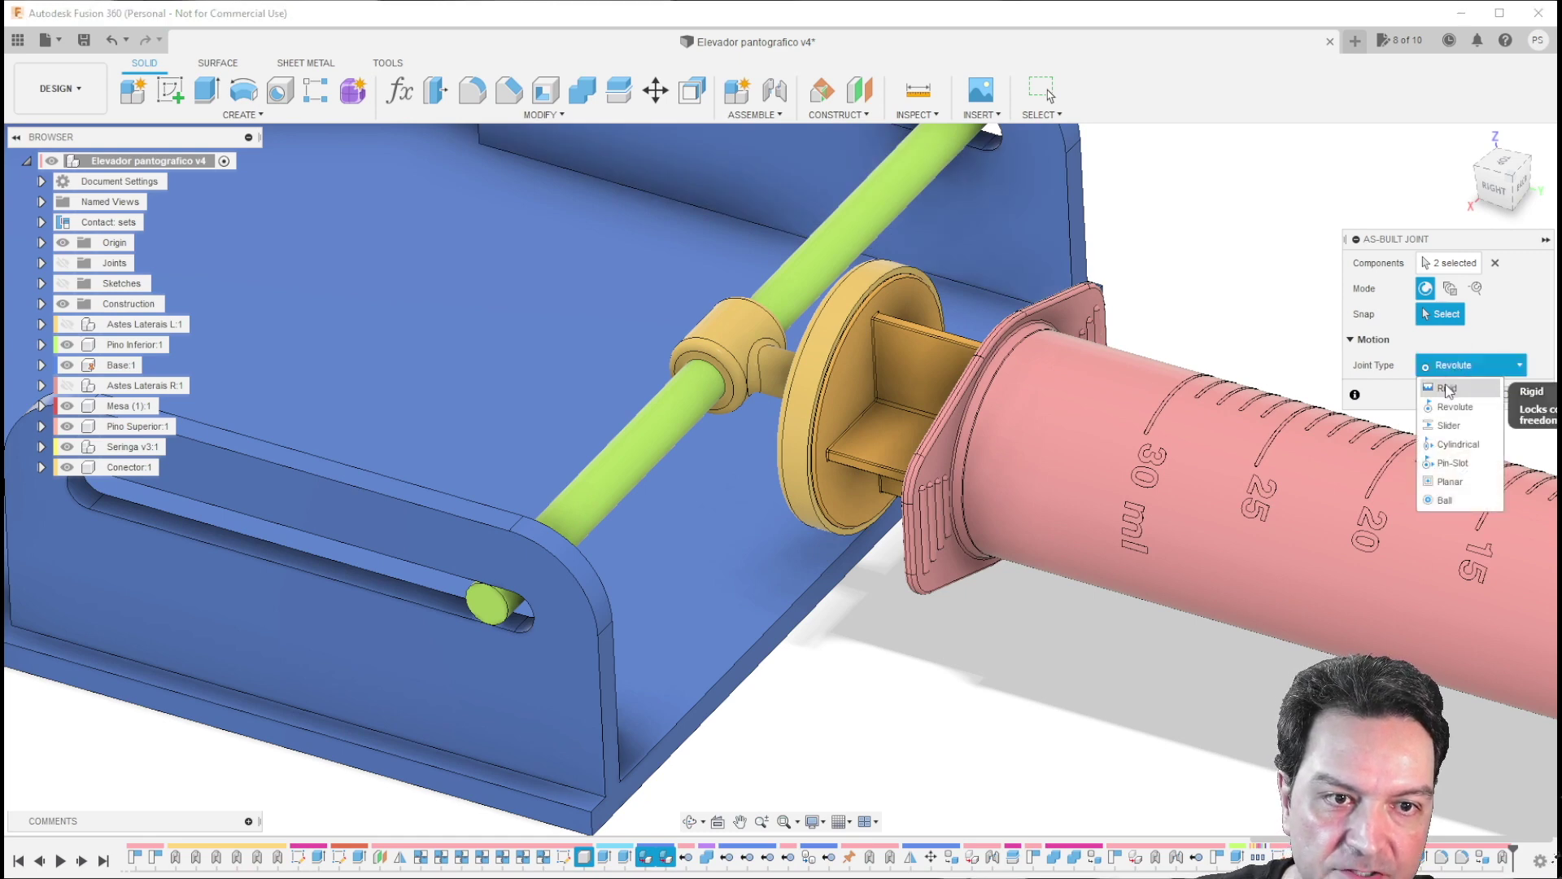
pyautogui.click(1447, 389)
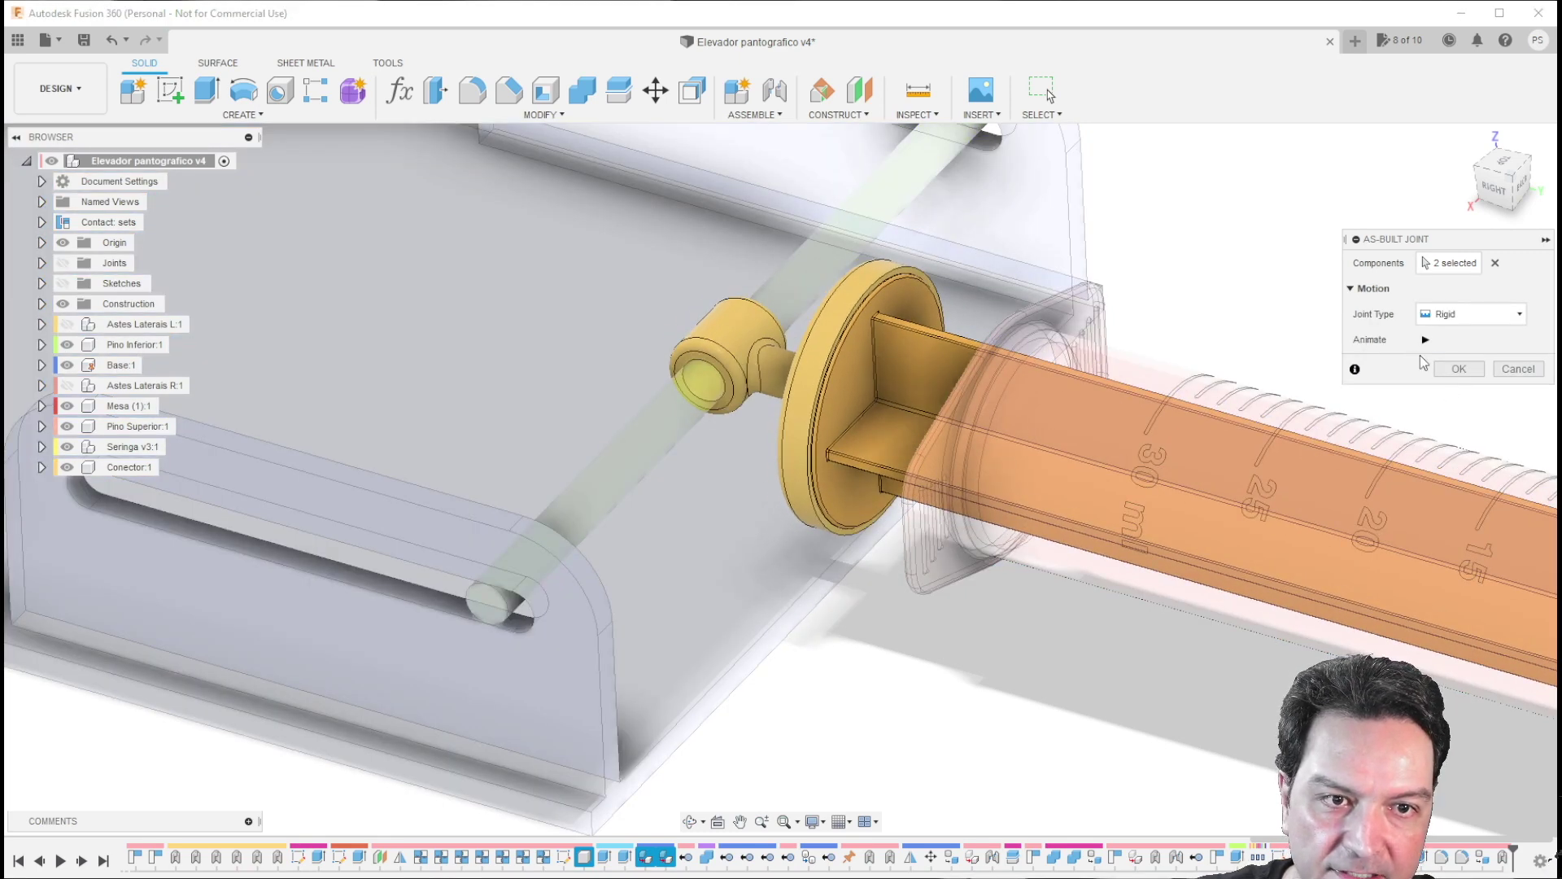
pyautogui.click(1457, 366)
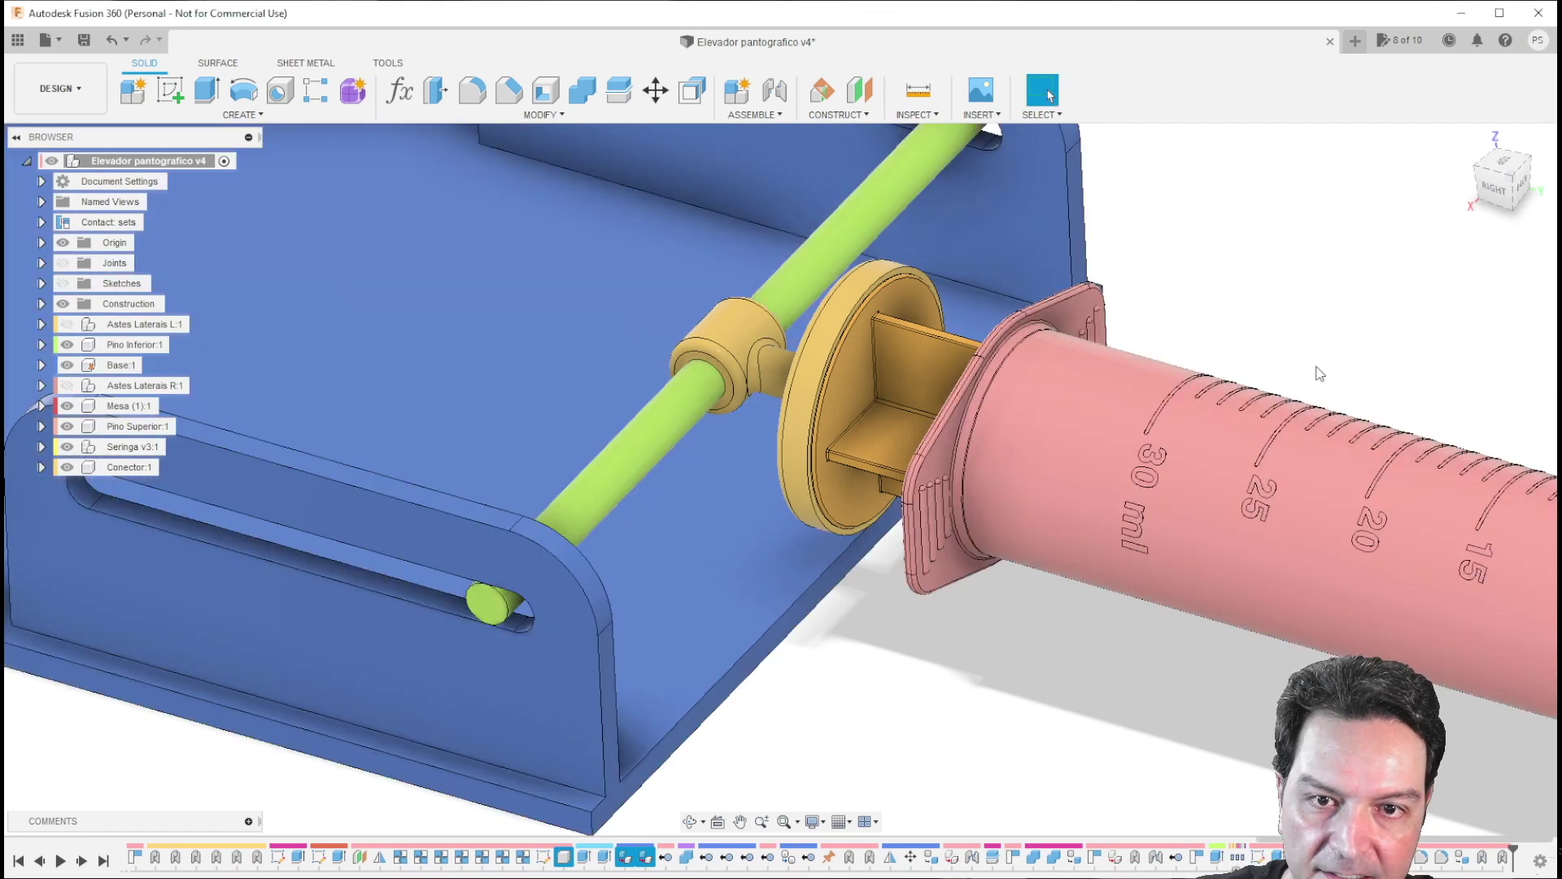
# Step: Move the plunger to test how it swings with the connector around the lower pin, and restore its position
pyautogui.scroll(-5, 1157, 396)
pyautogui.keyDown('shift'); pyautogui.moveTo(1146, 397); pyautogui.dragTo(1126, 400, button='middle'); pyautogui.keyUp('shift')
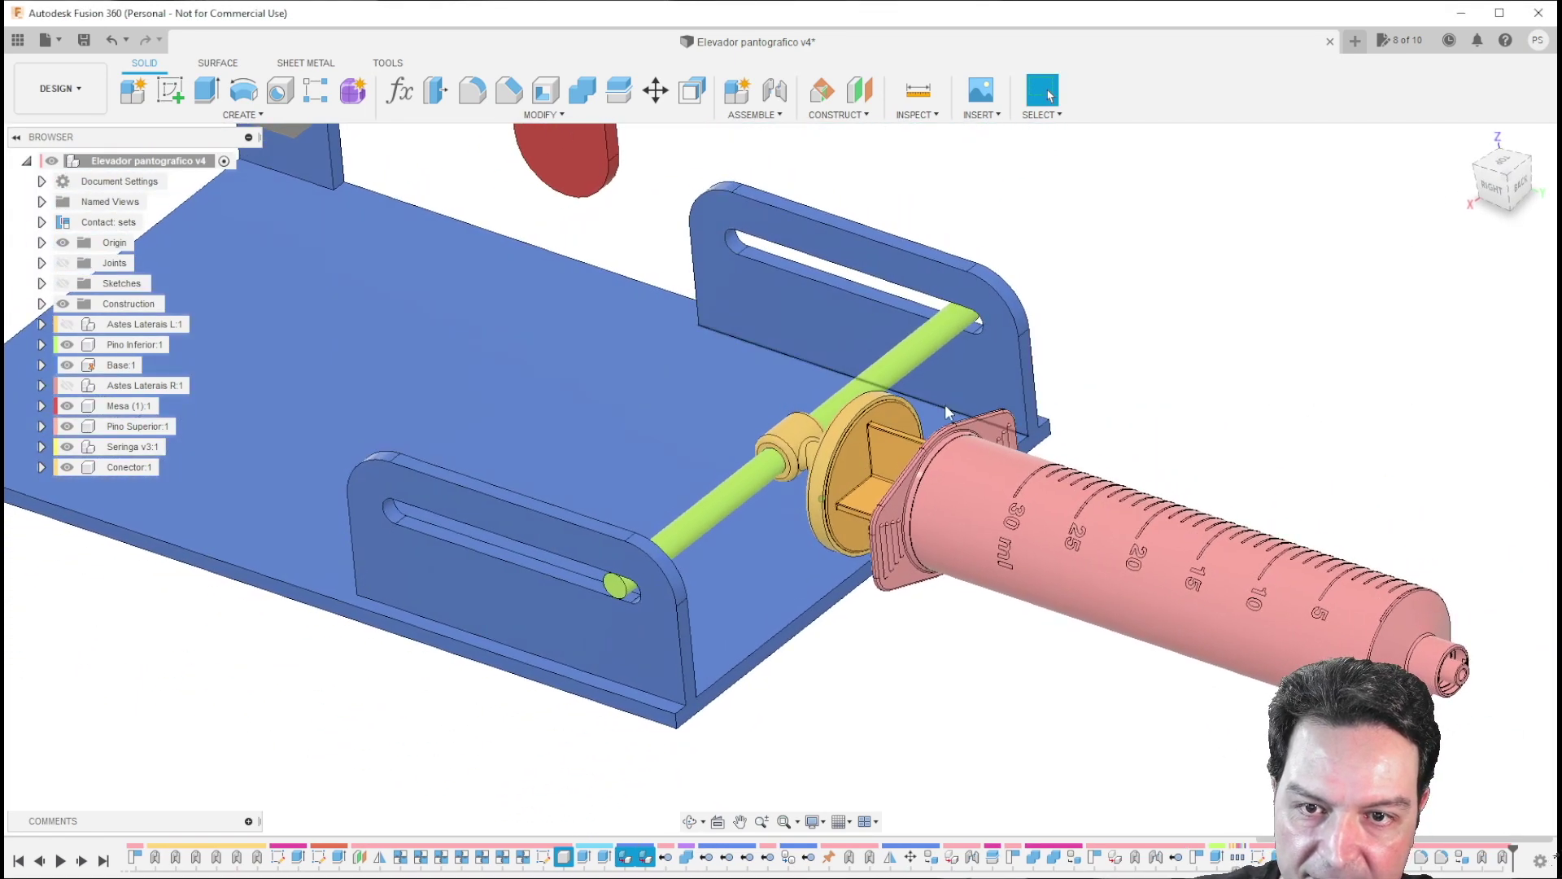
pyautogui.moveTo(857, 458); pyautogui.dragTo(816, 426)
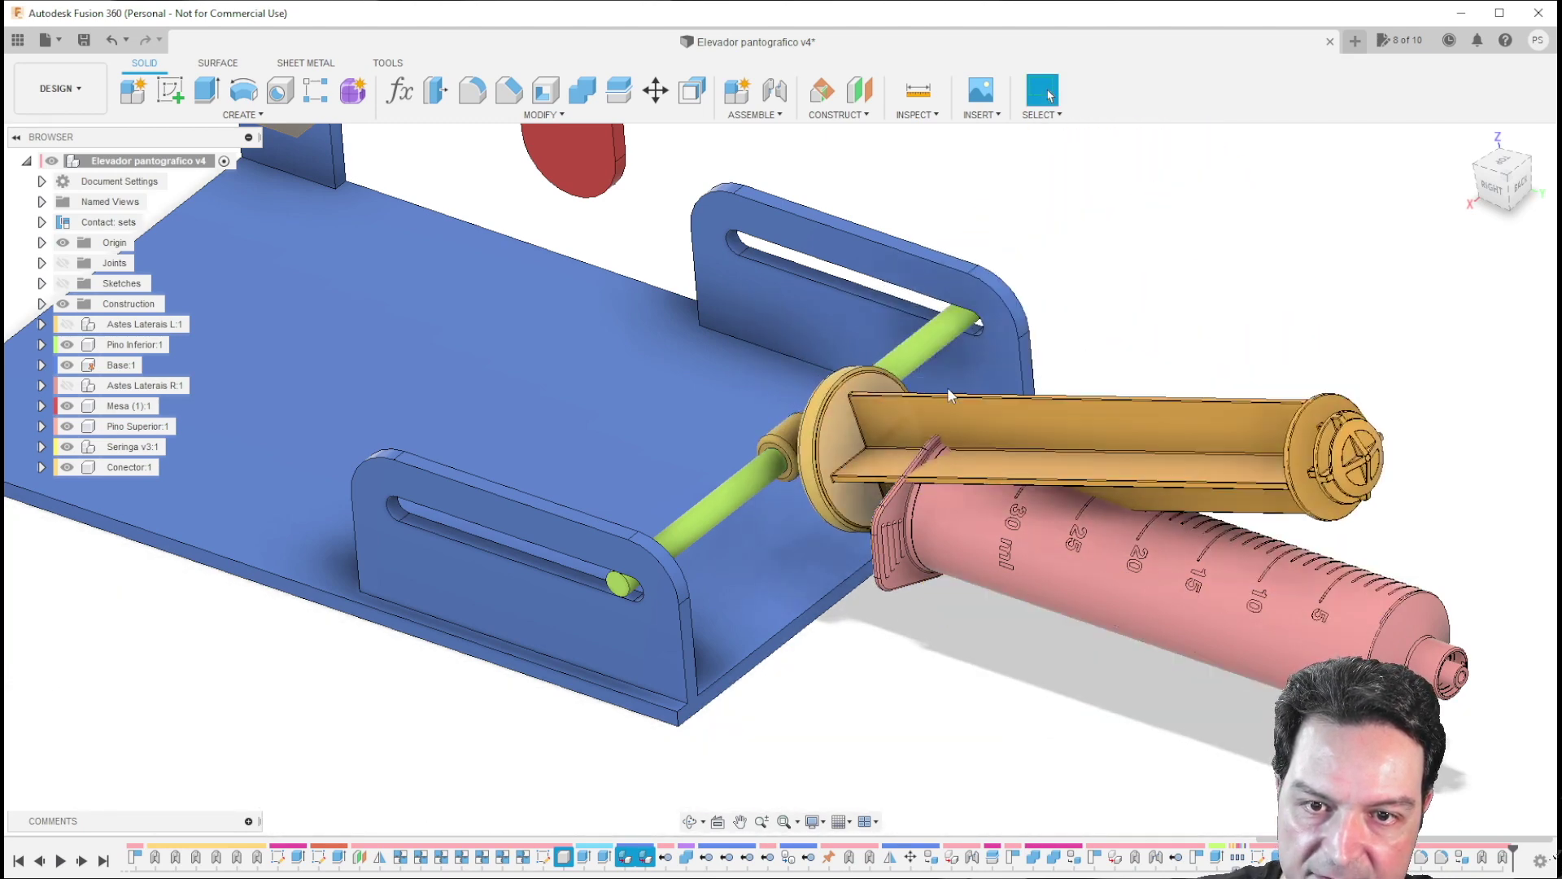
pyautogui.click(1134, 94)
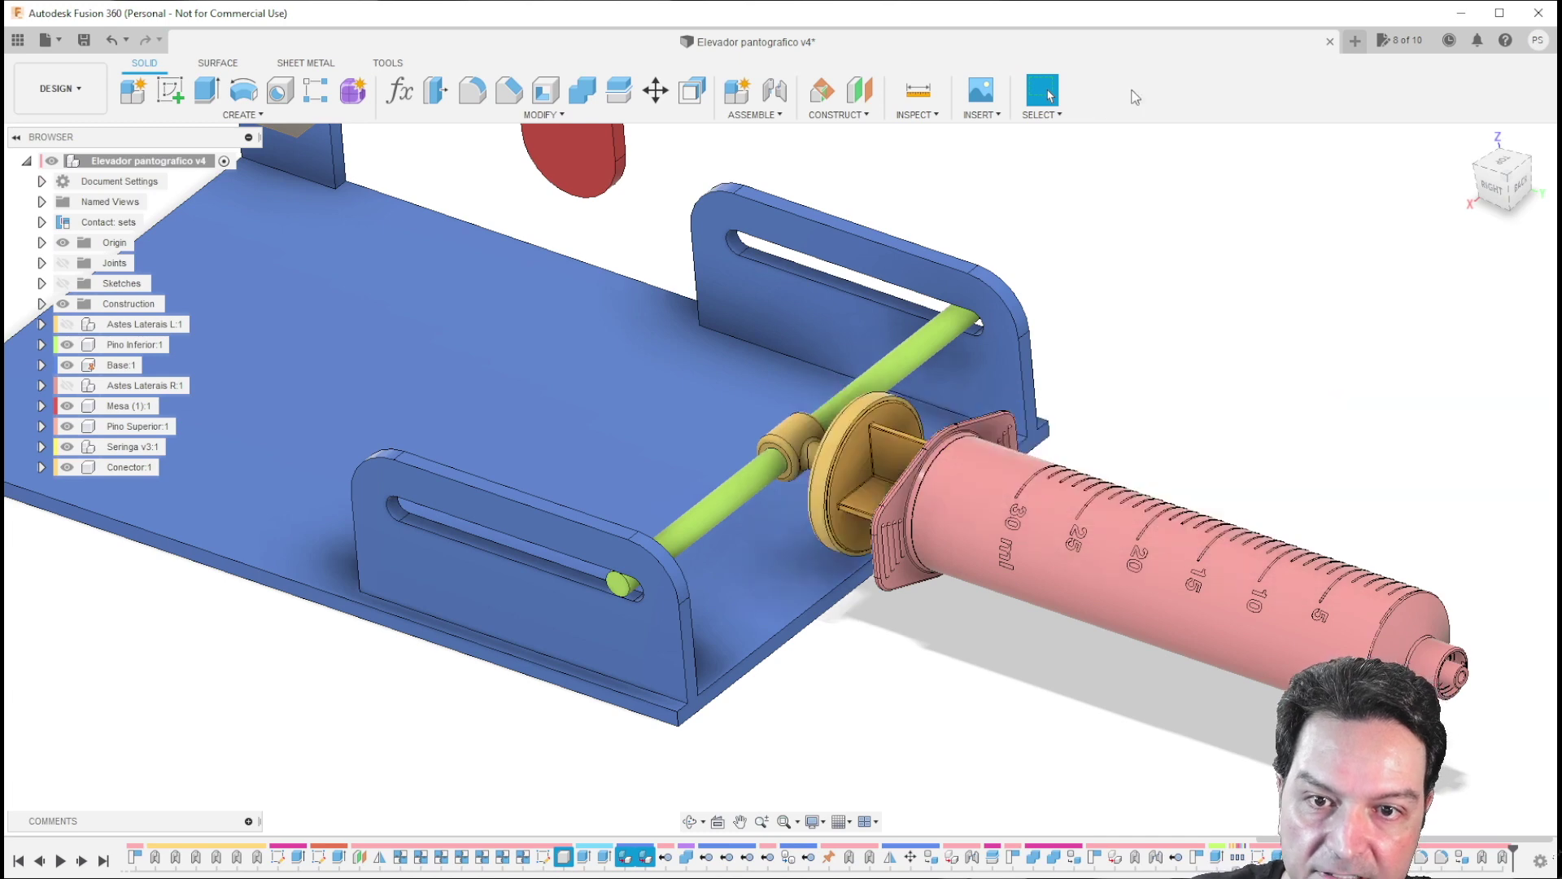
# Step: Create a slider as-built joint between the plunger and the syringe cylinder, snapped at the nozzle tip and sliding along the Z axis
pyautogui.click(756, 115)
pyautogui.click(758, 181)
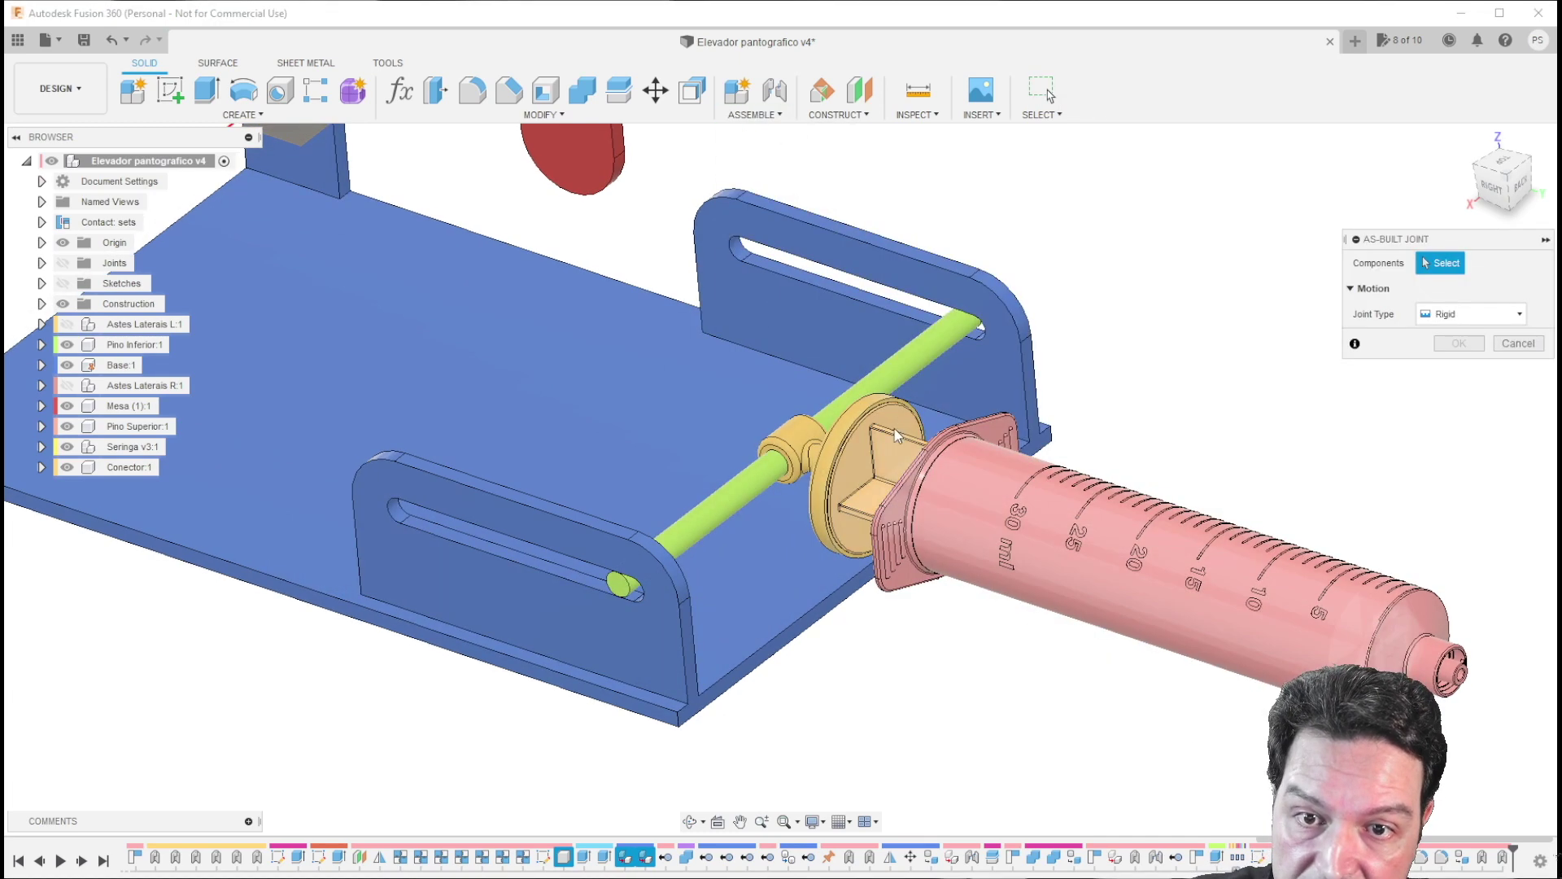
pyautogui.click(892, 446)
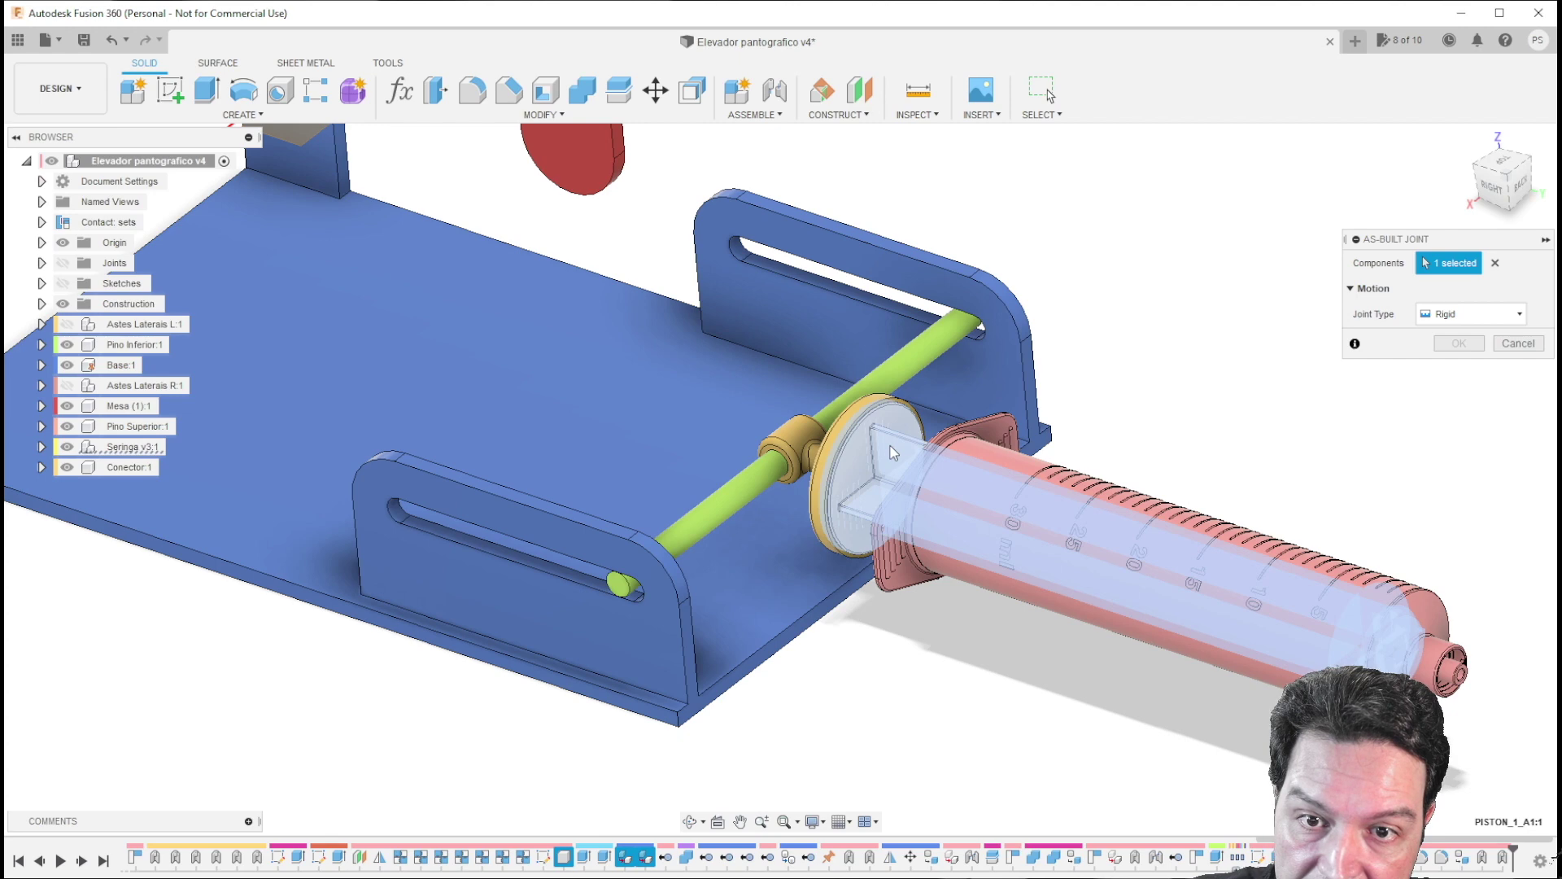
pyautogui.click(1085, 504)
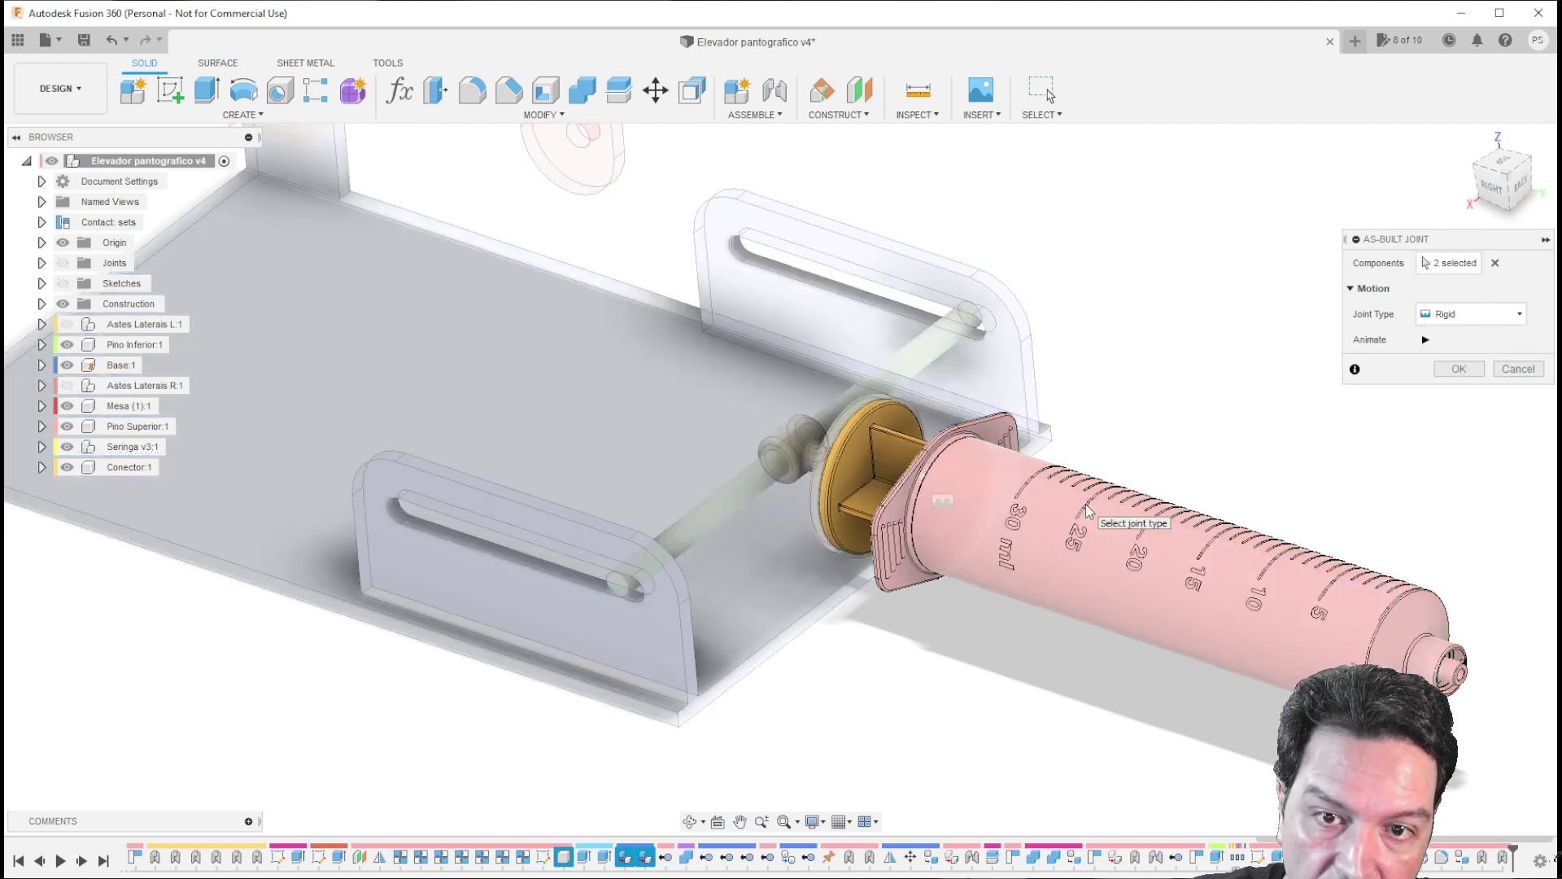
pyautogui.click(1458, 318)
pyautogui.click(1456, 376)
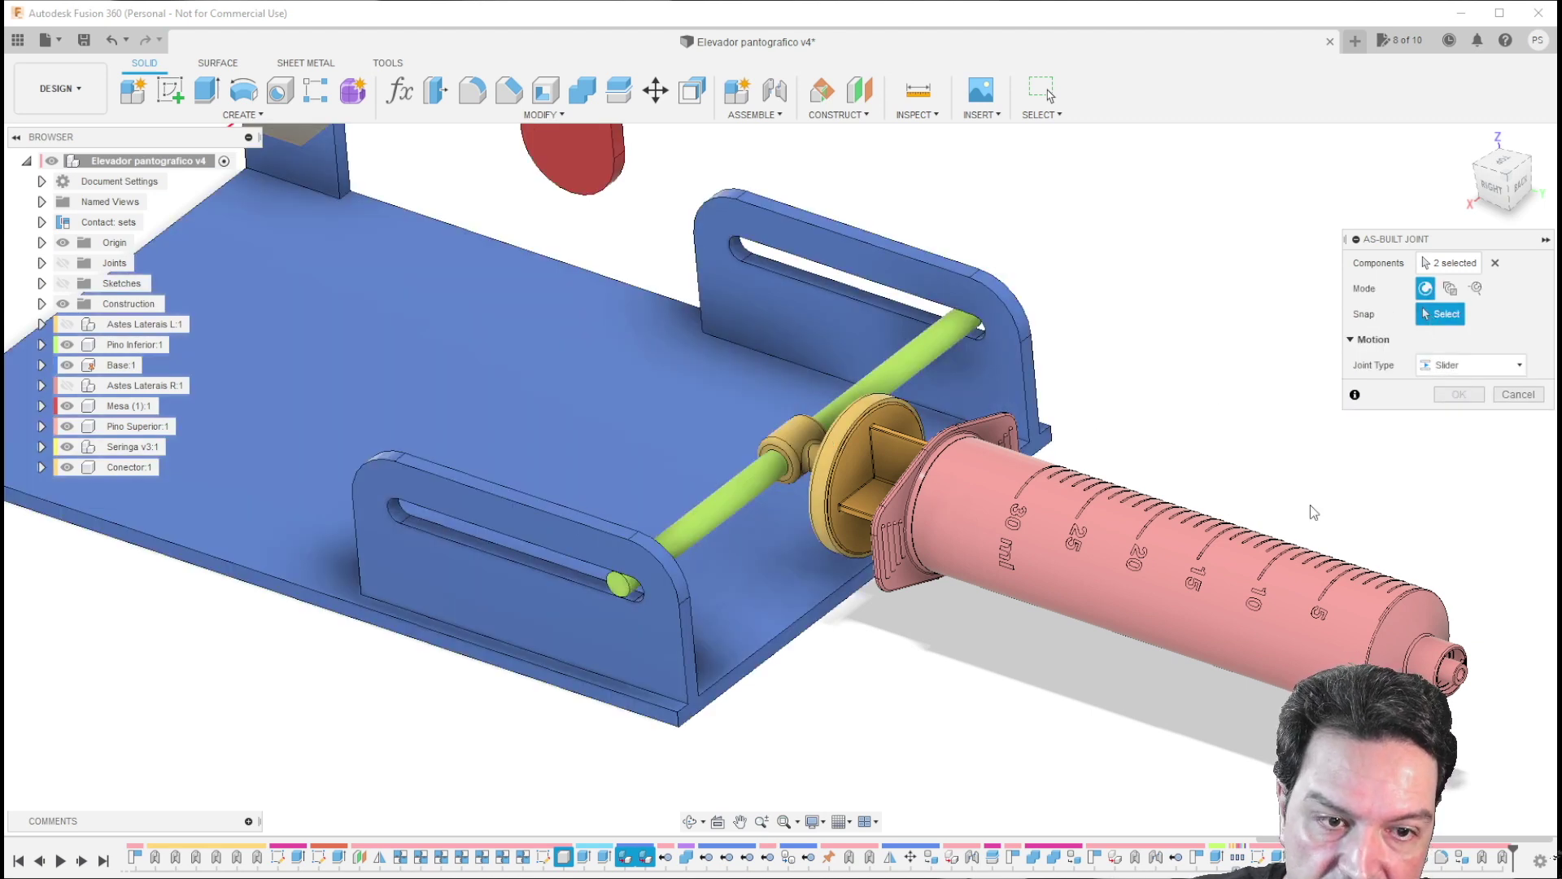
pyautogui.click(1461, 677)
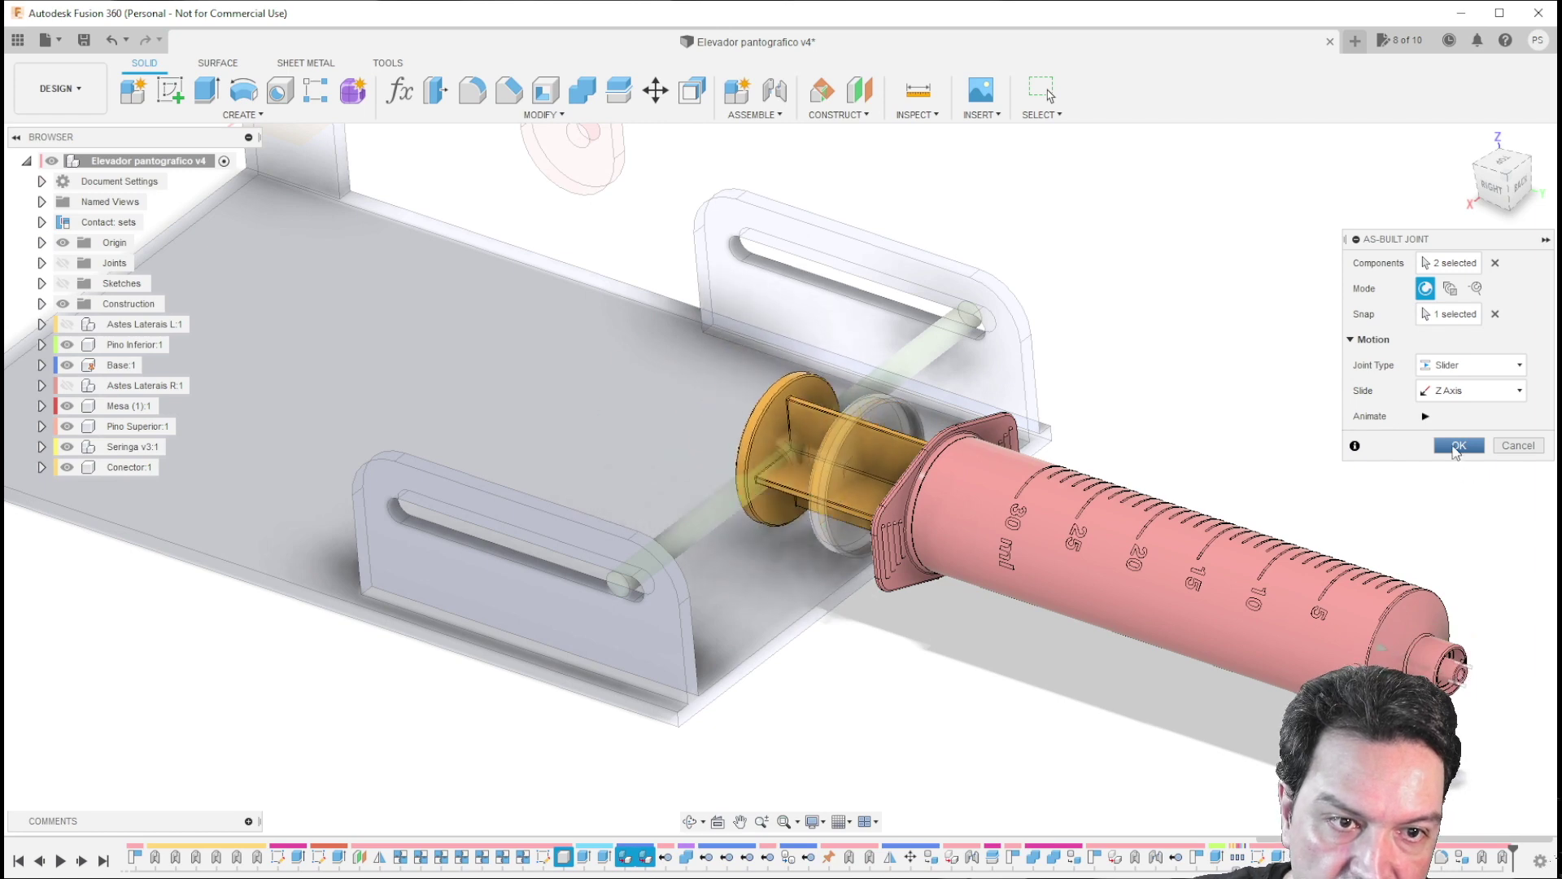
pyautogui.click(1457, 447)
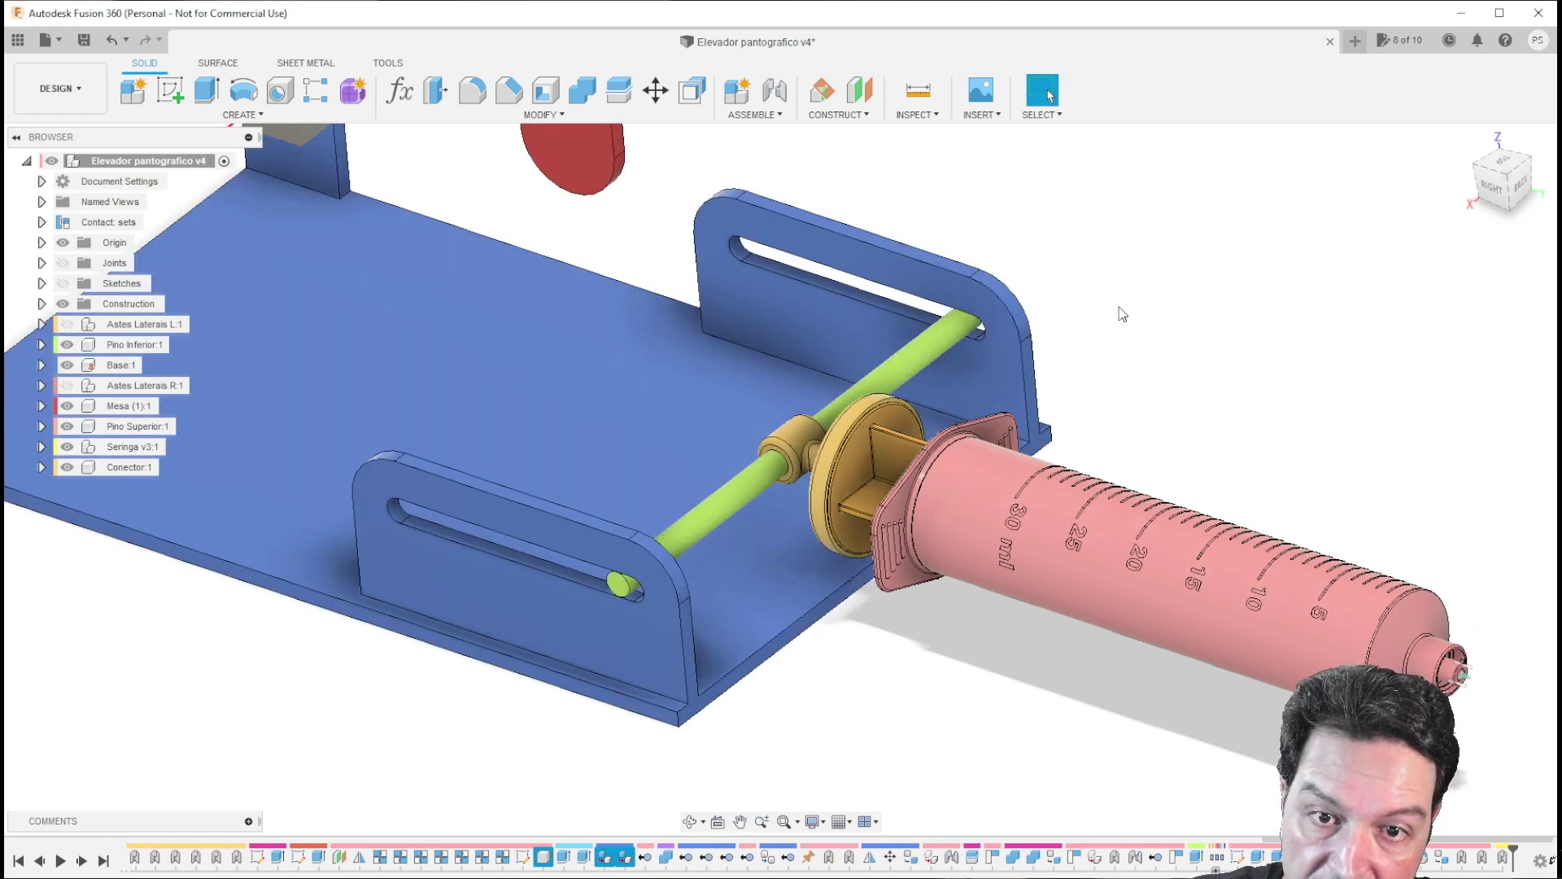
# Step: Ground the syringe component CYLINDER_1_A1 and slide the plunger to test its movement
pyautogui.click(41, 447)
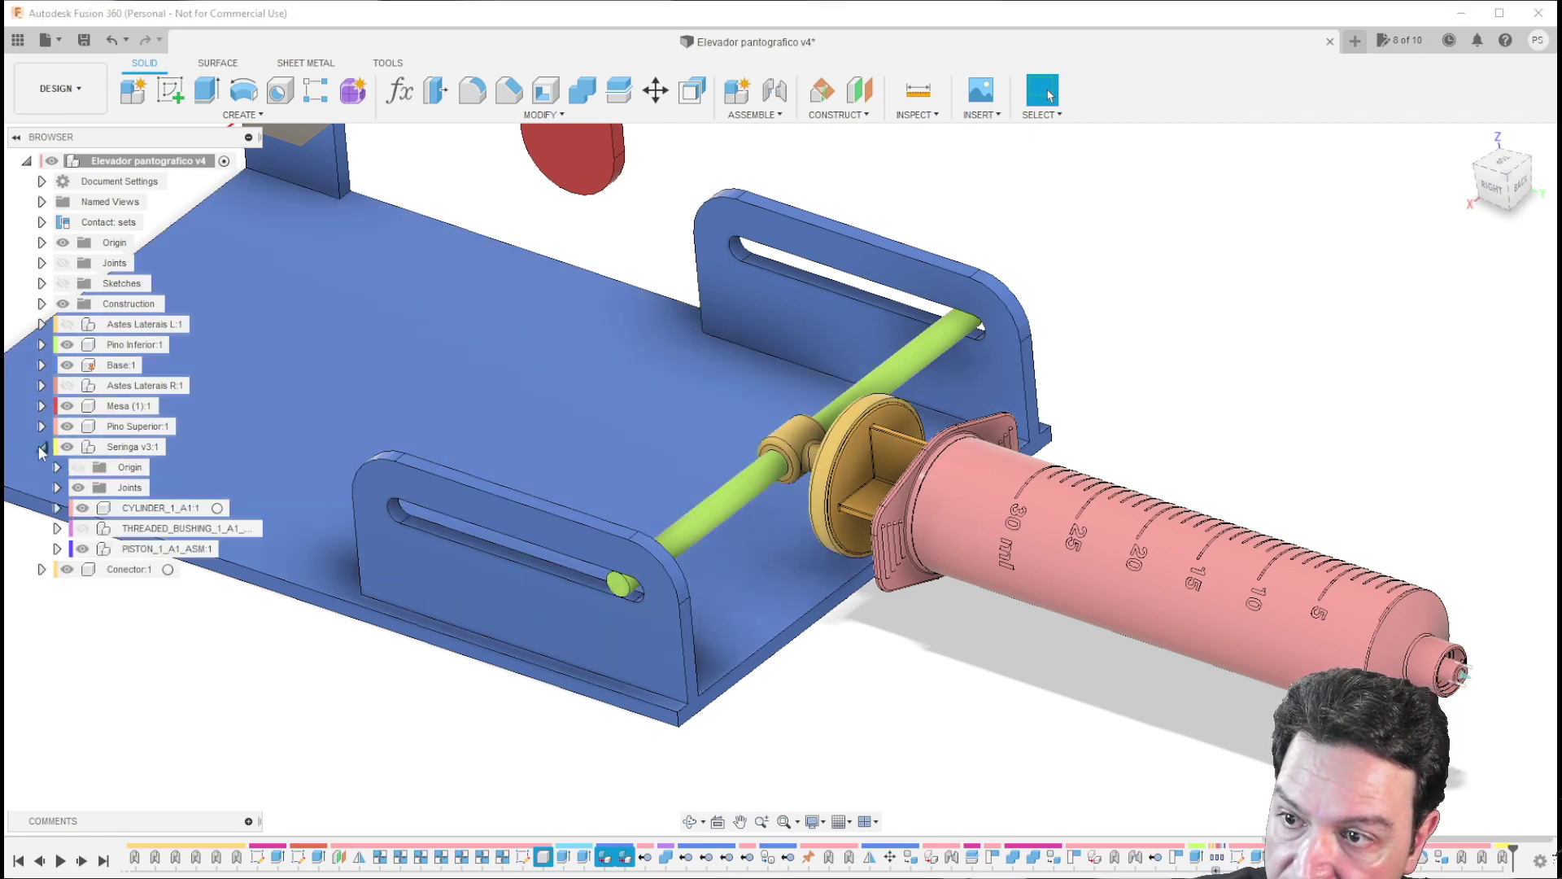
pyautogui.rightClick(134, 511)
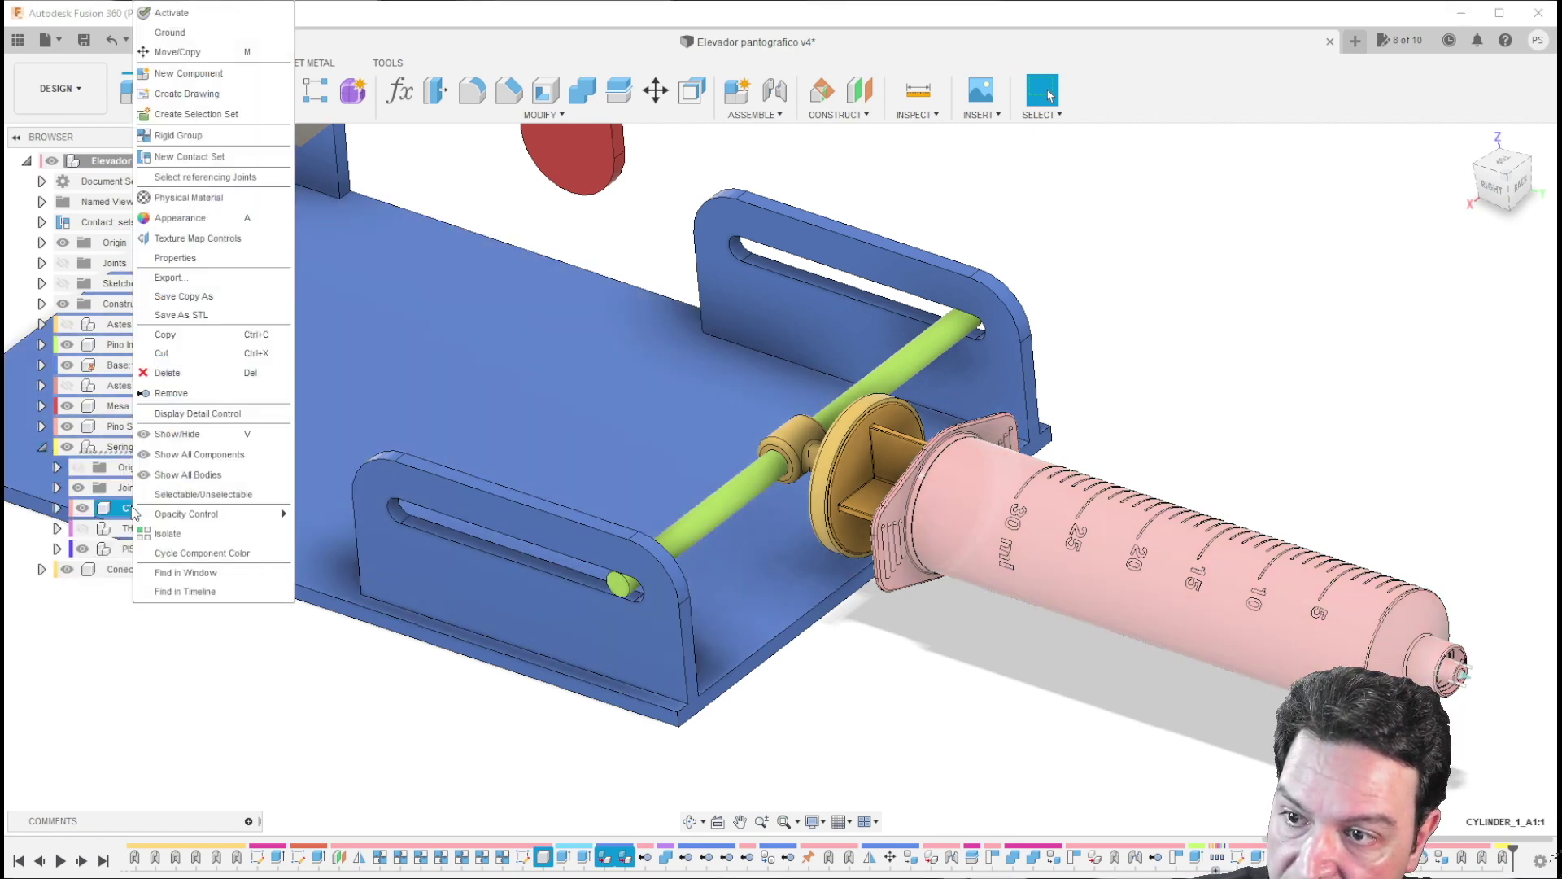
pyautogui.click(167, 32)
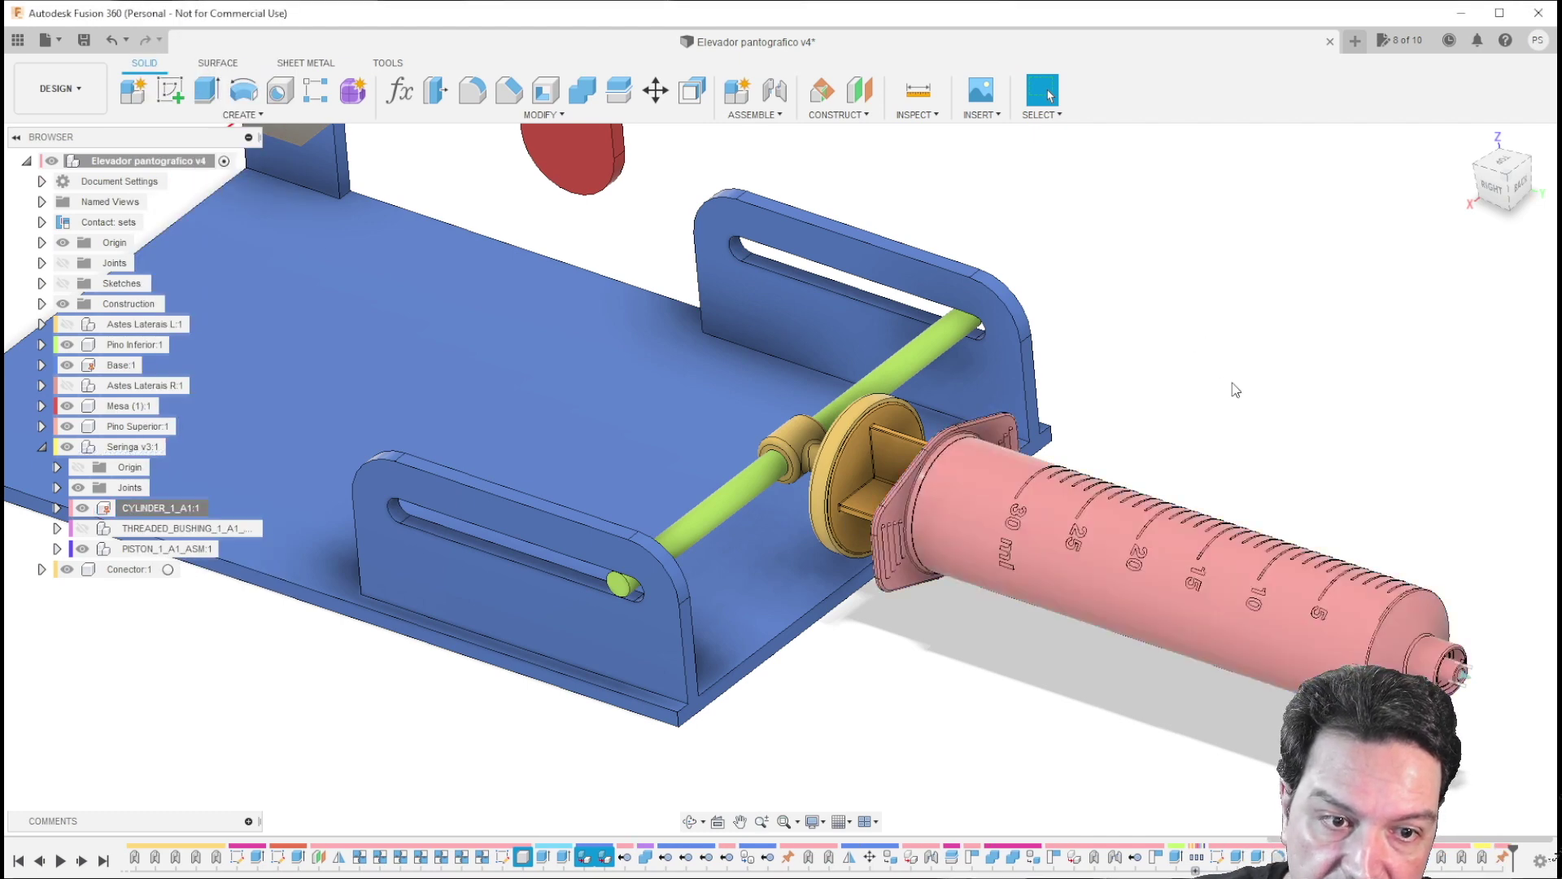
pyautogui.moveTo(863, 477); pyautogui.dragTo(909, 450)
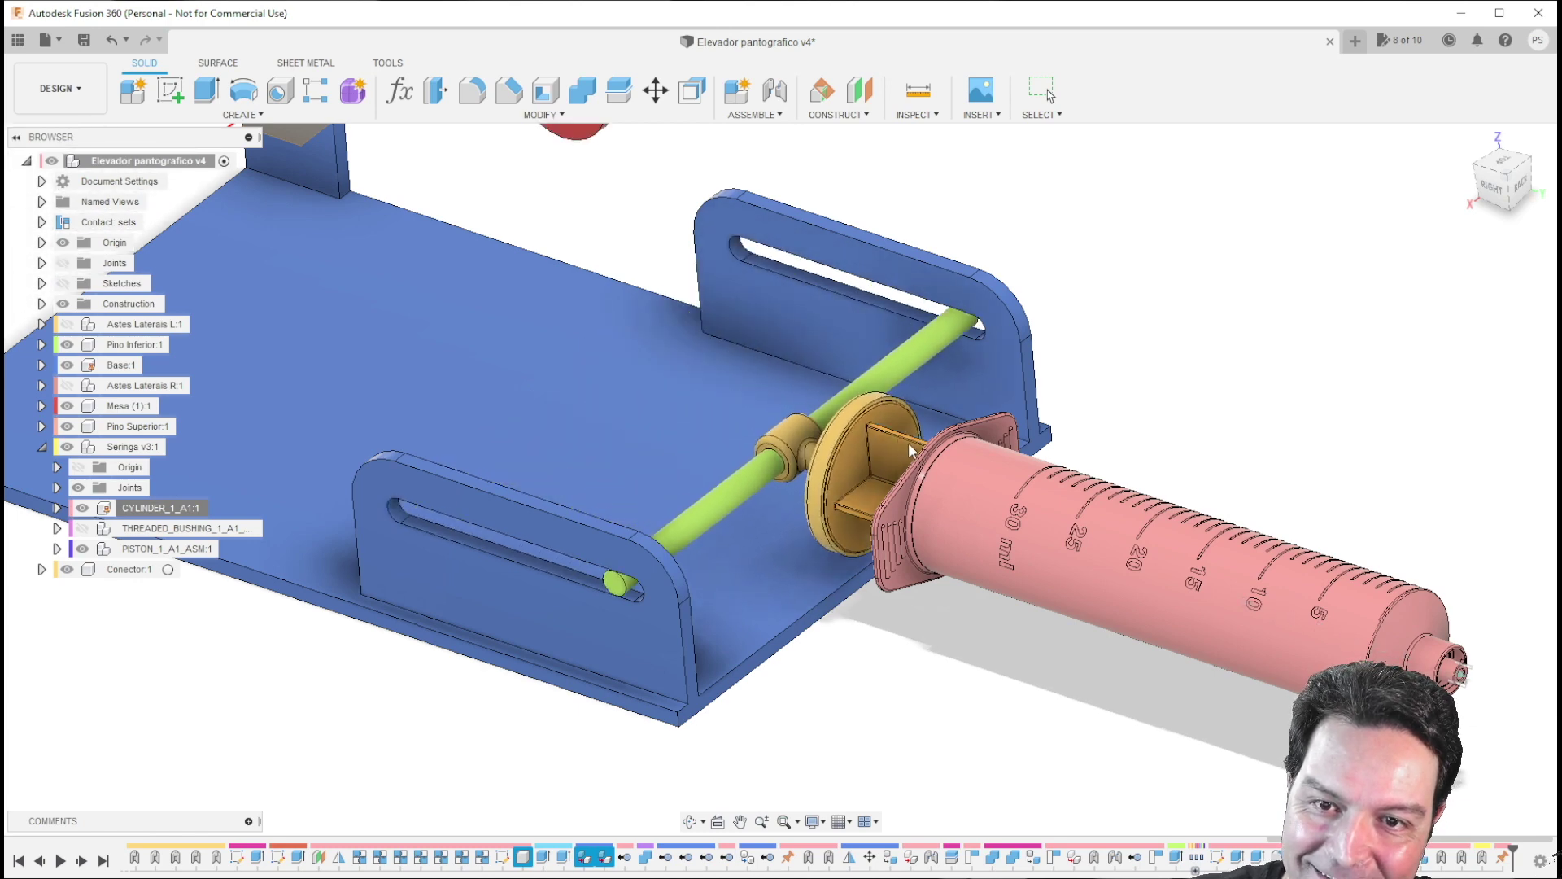
# Step: Hide the assembly's origin and show the side-arm components Astes Laterais R and Astes Laterais L
pyautogui.scroll(-8, 920, 466)
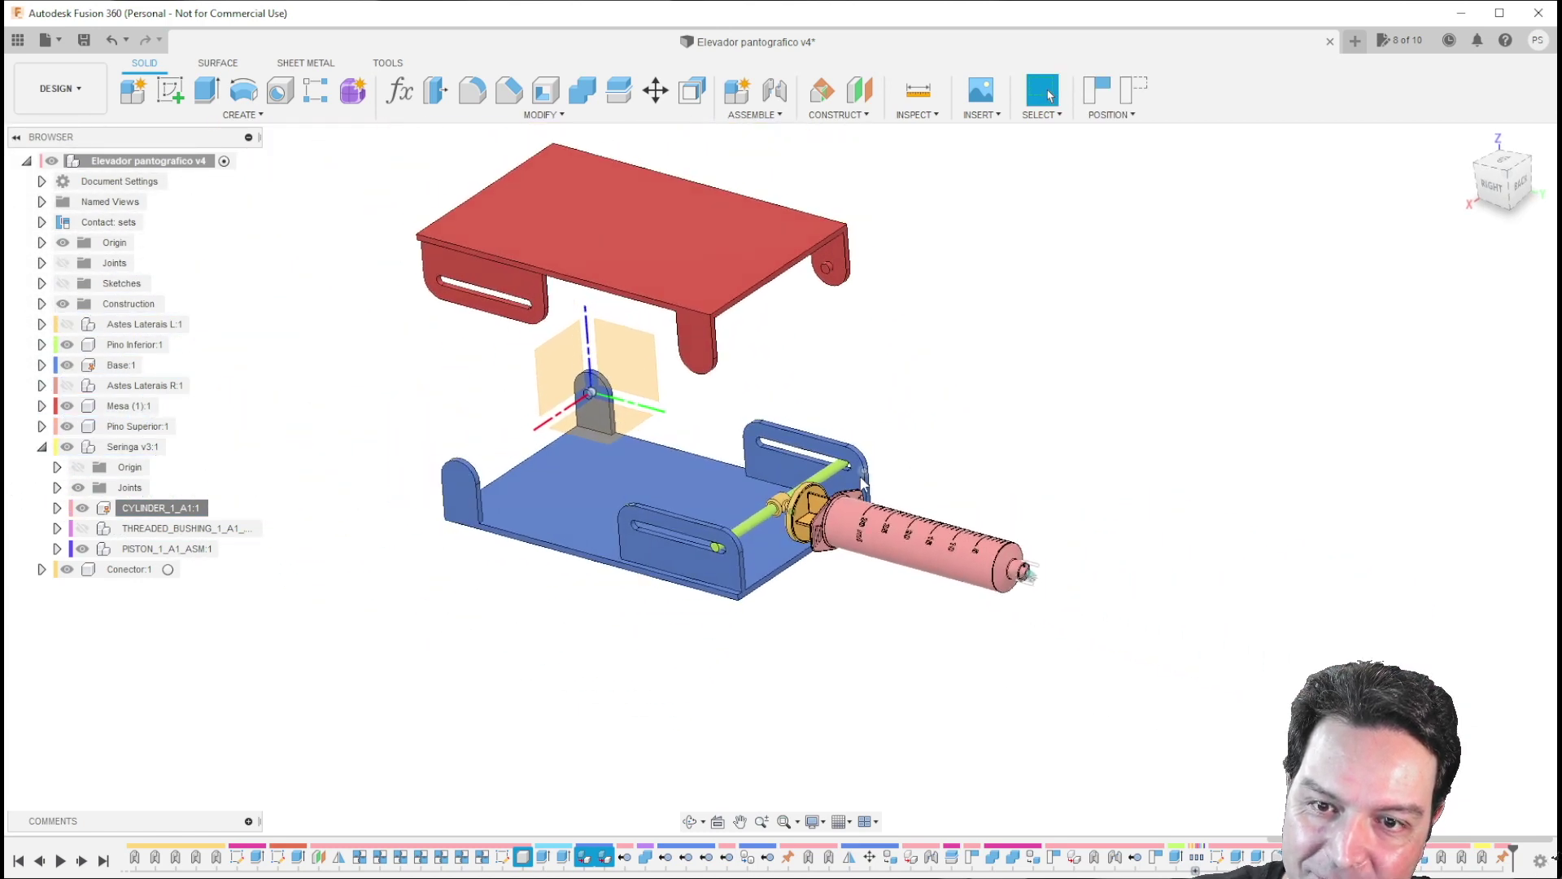
pyautogui.click(62, 243)
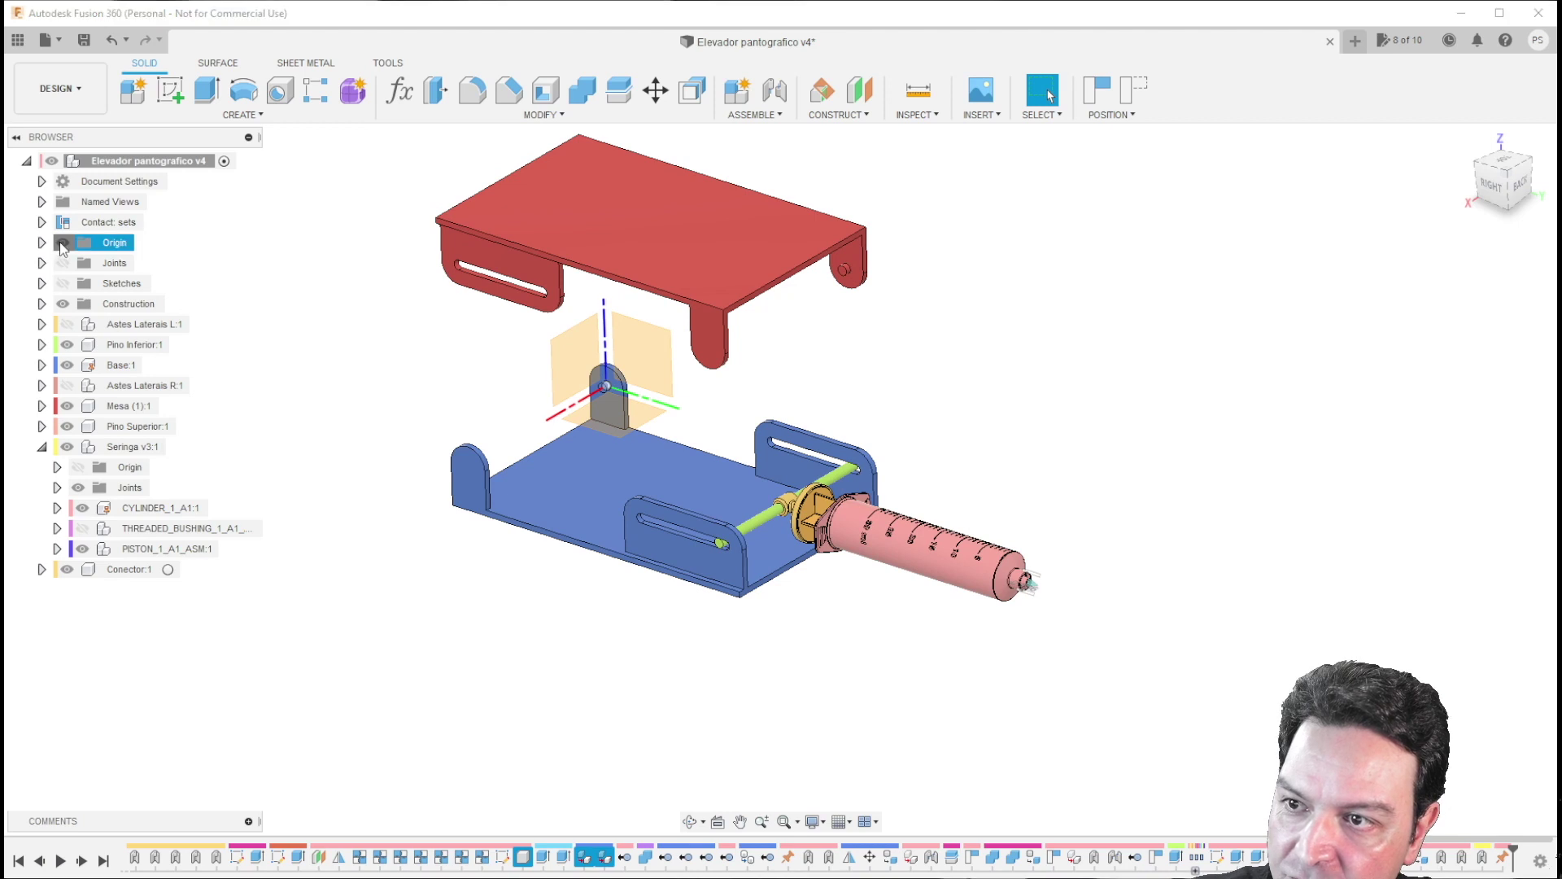
pyautogui.click(67, 385)
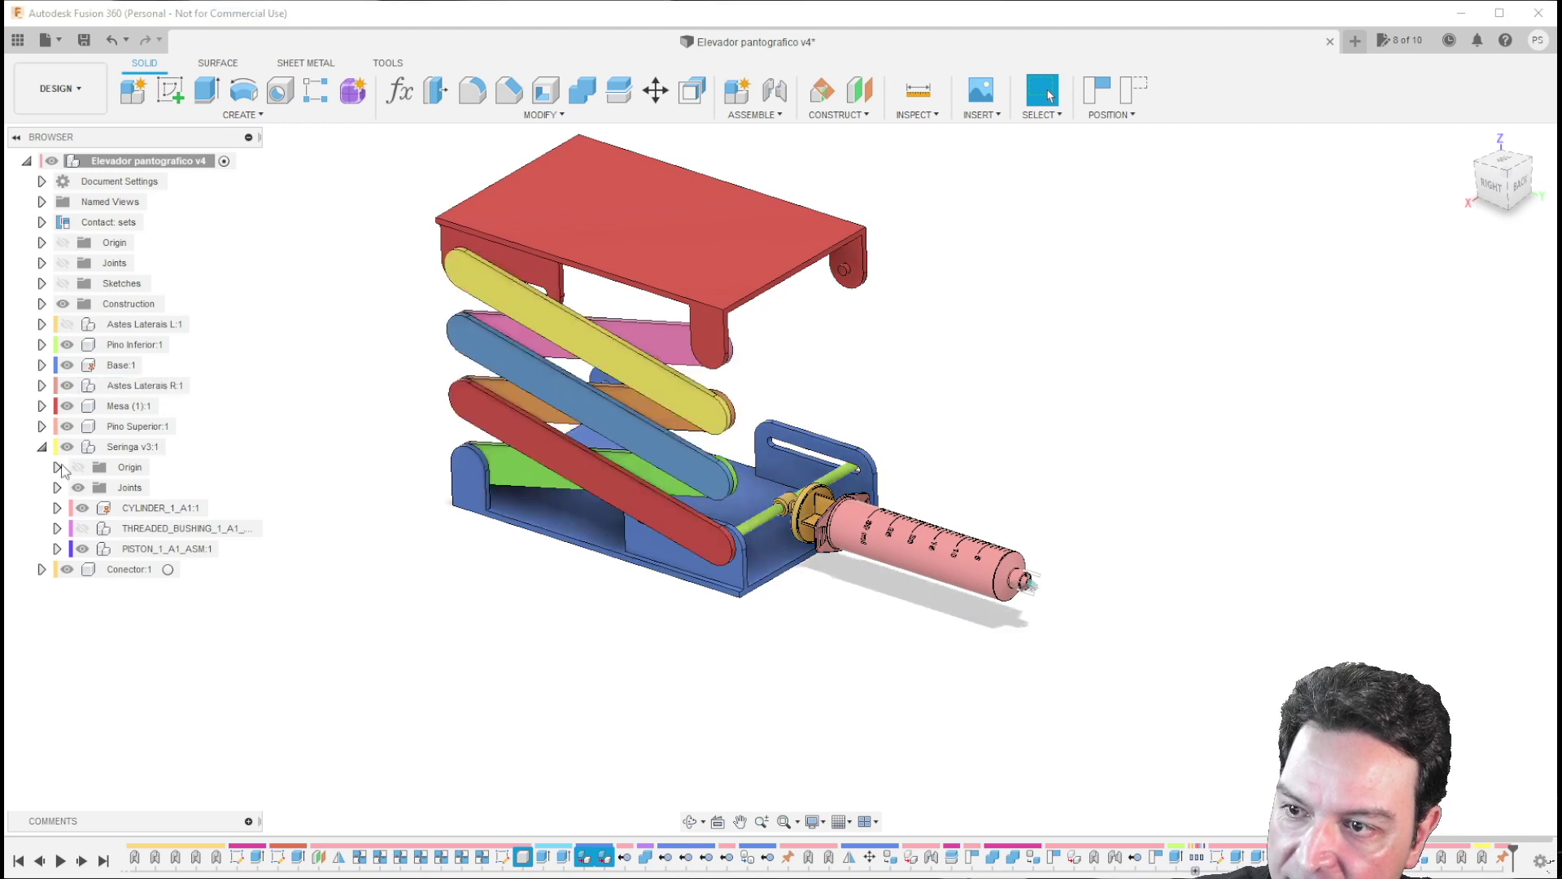
pyautogui.click(42, 446)
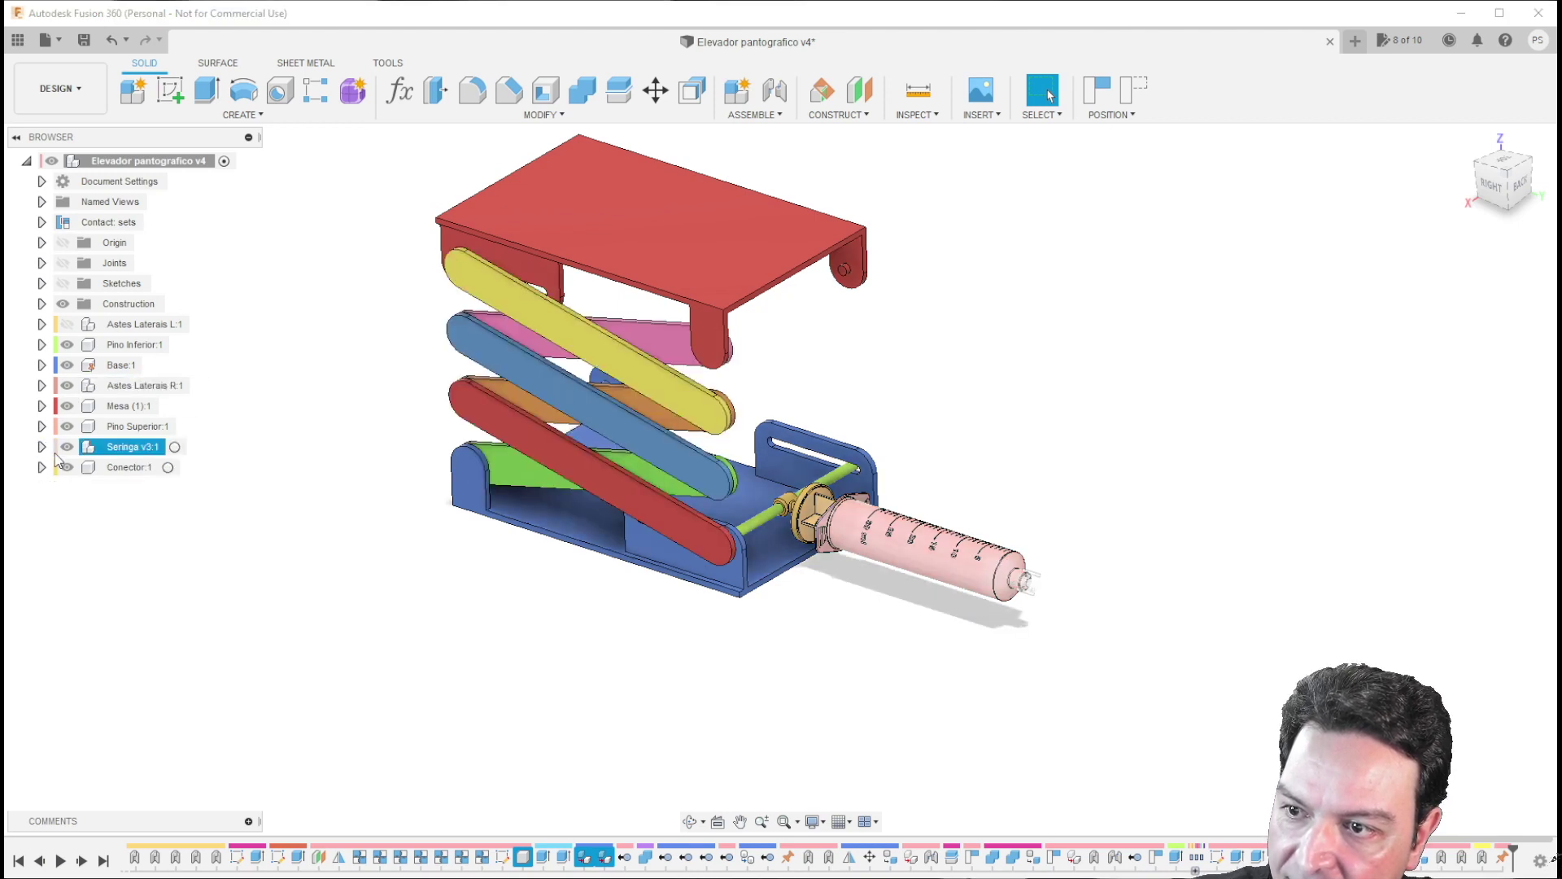
pyautogui.click(66, 324)
# Step: Slide the plunger in and out of the syringe to test how it raises and lowers the lift
pyautogui.scroll(8, 879, 535)
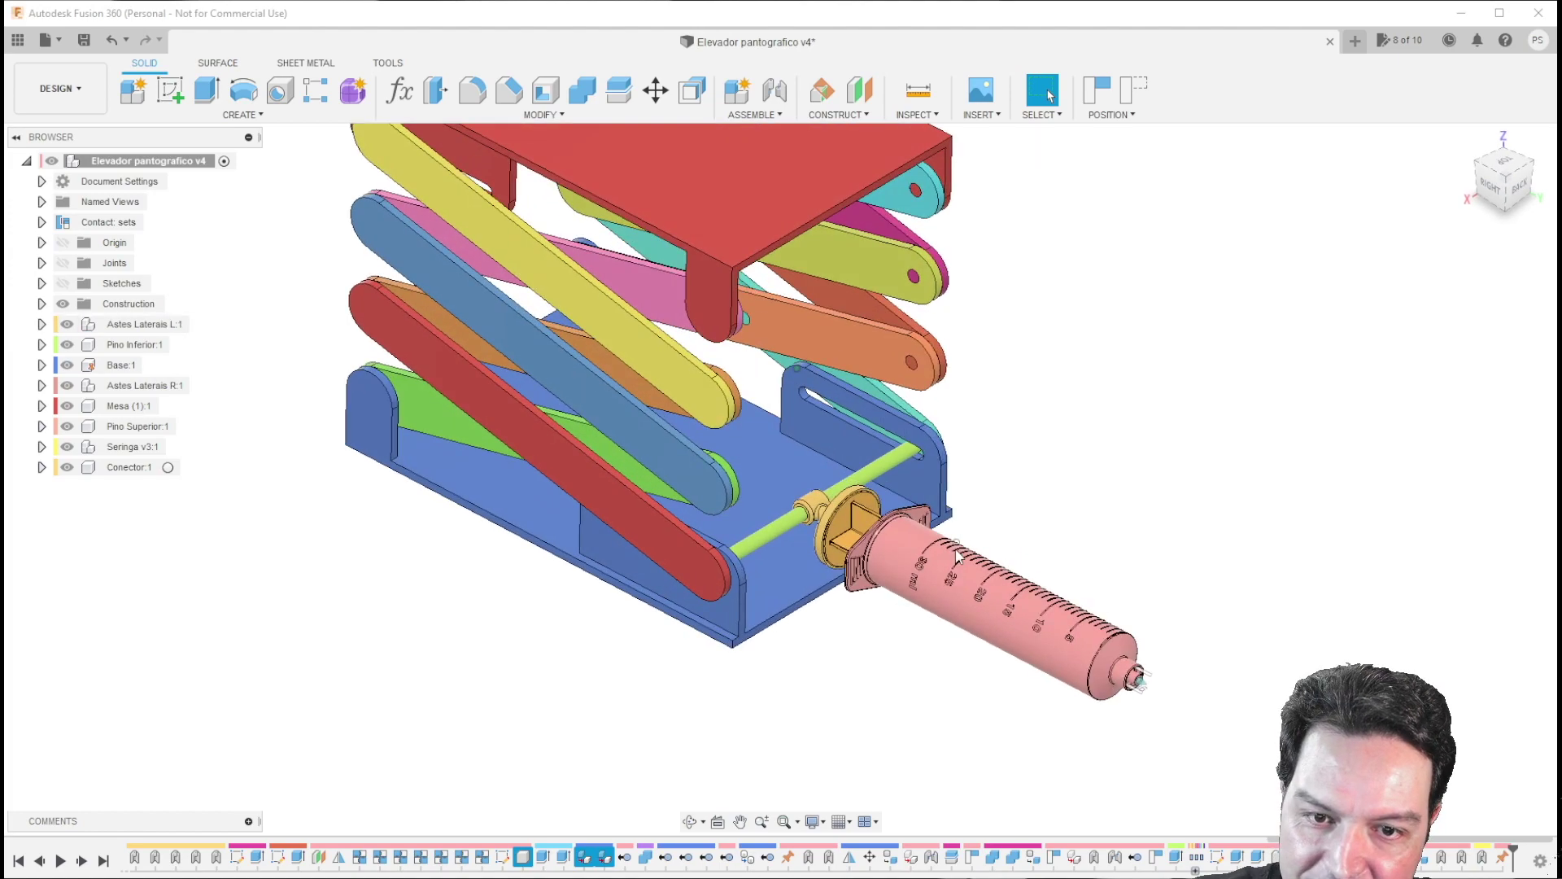
pyautogui.scroll(-8, 879, 534)
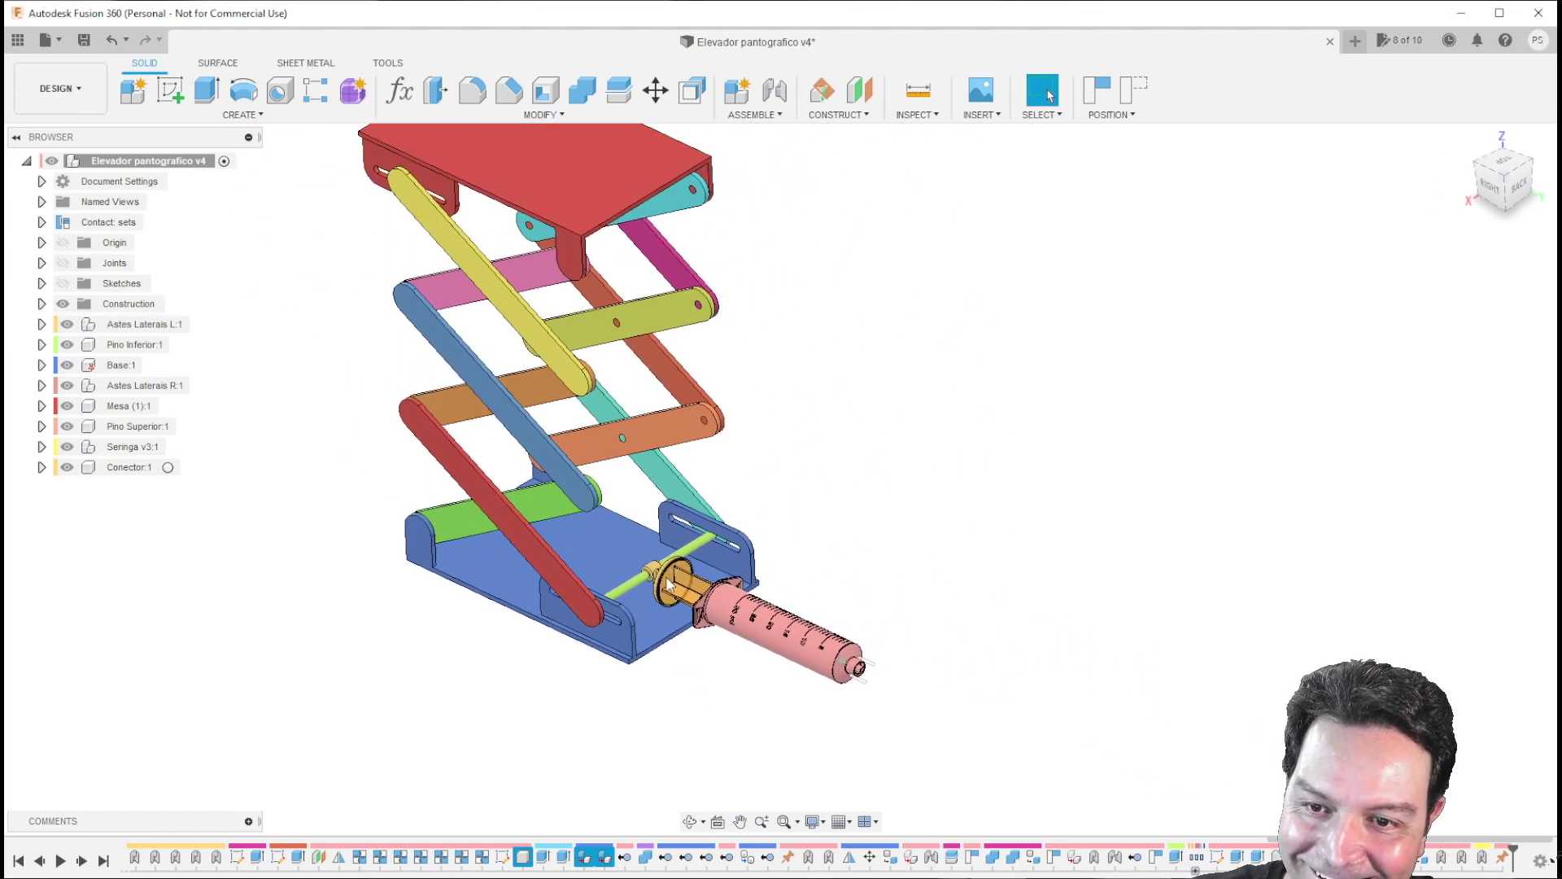
pyautogui.moveTo(692, 584)
pyautogui.mouseDown()
pyautogui.moveTo(716, 598)
pyautogui.moveTo(646, 555)
pyautogui.moveTo(711, 590)
pyautogui.mouseUp()
pyautogui.scroll(5, 1001, 586)
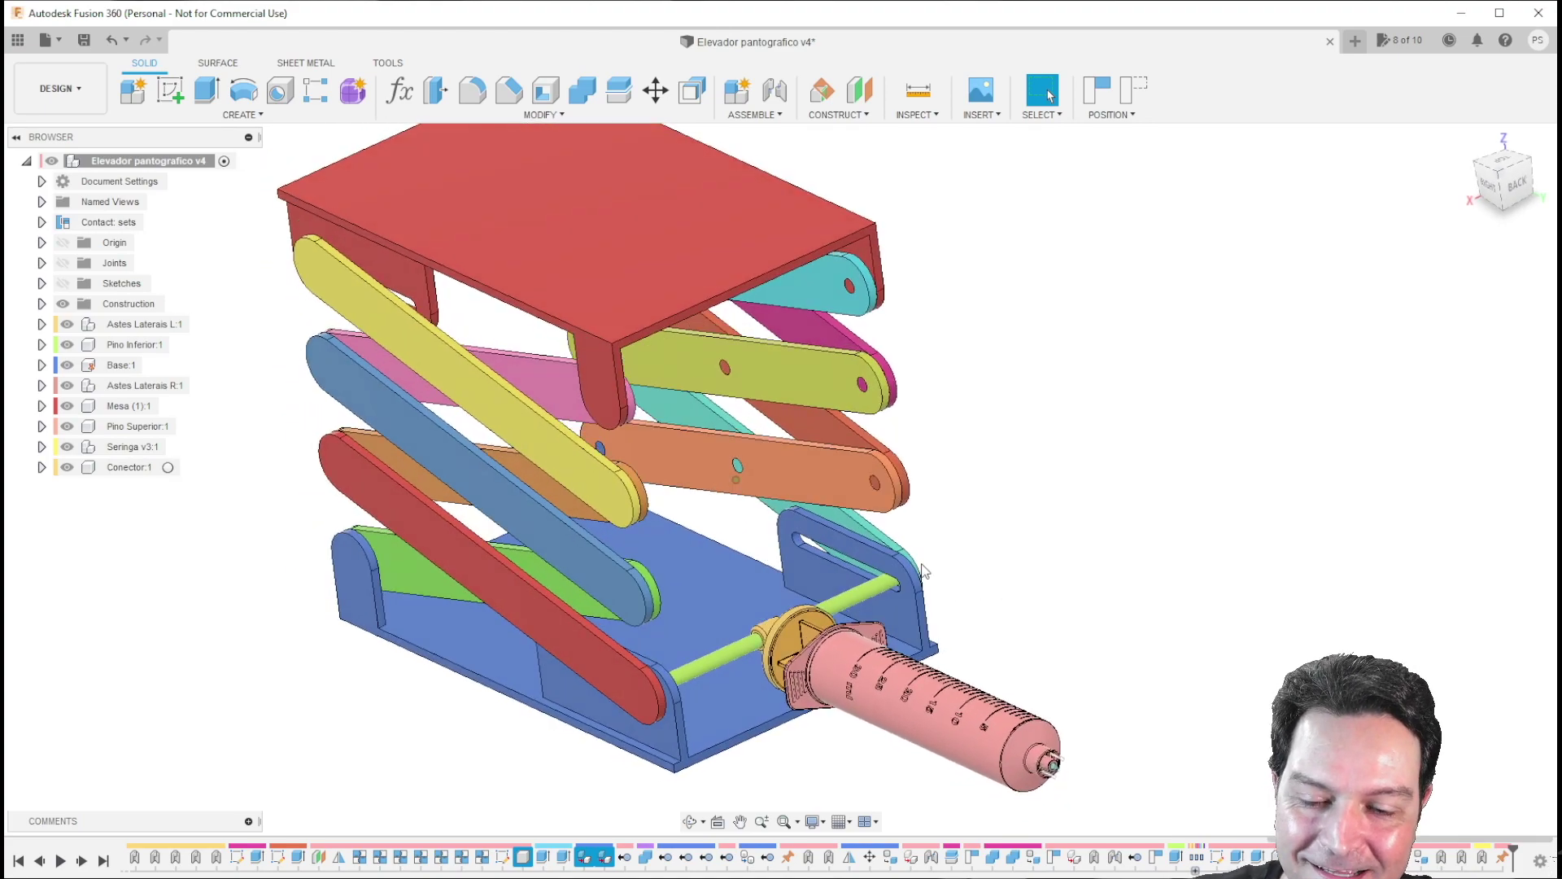
# Step: Hide the syringe cylinder and move the plunger to check whether its green tip follows the rod
pyautogui.scroll(3, 1119, 593)
pyautogui.scroll(3, 1152, 612)
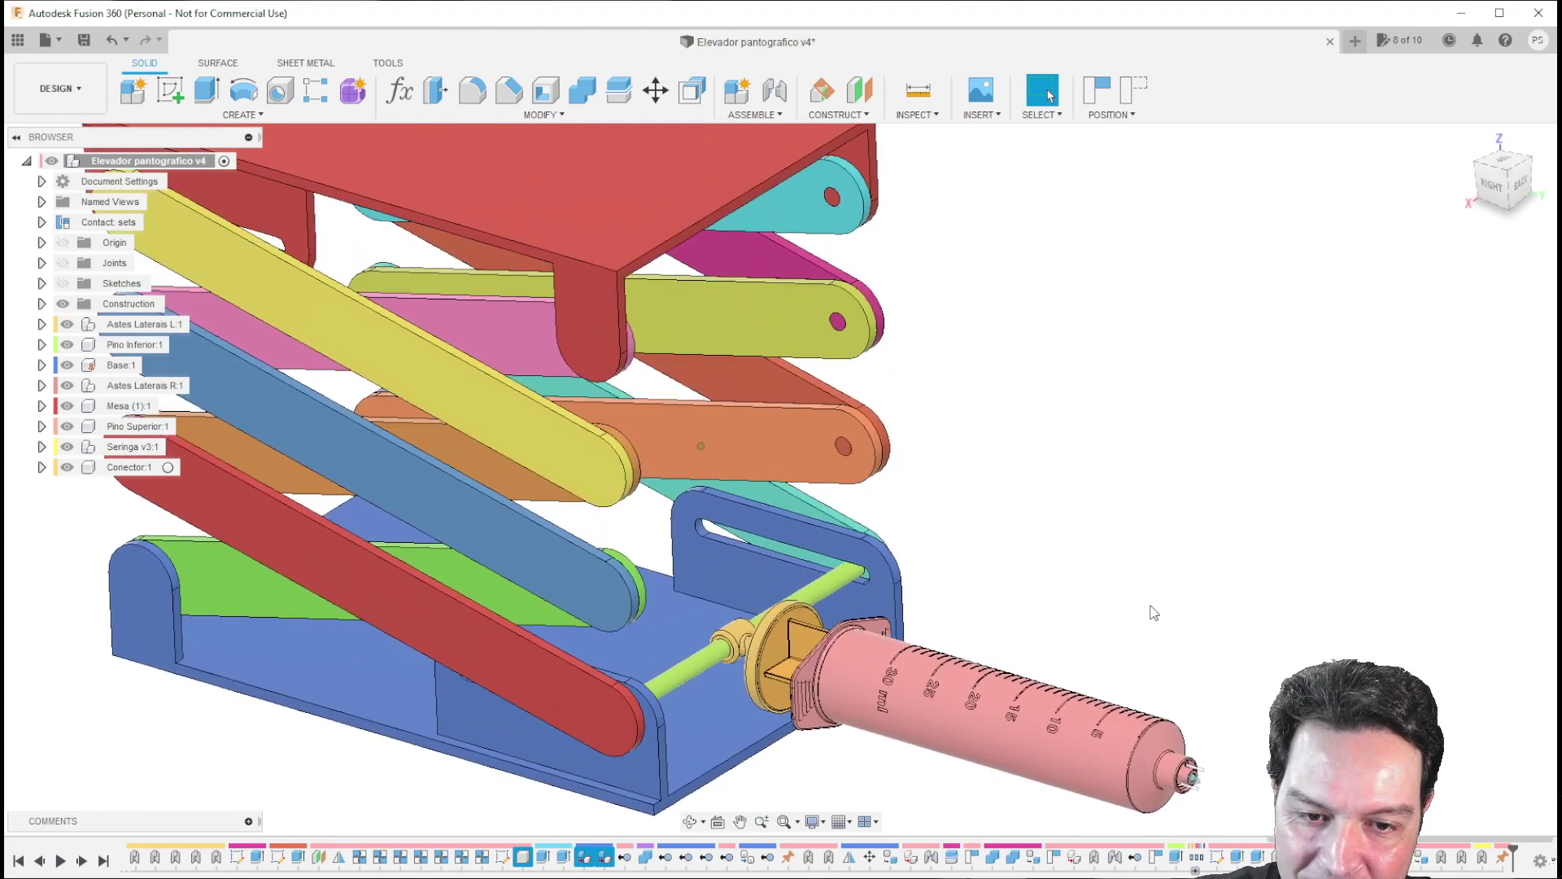
pyautogui.click(42, 447)
pyautogui.click(82, 509)
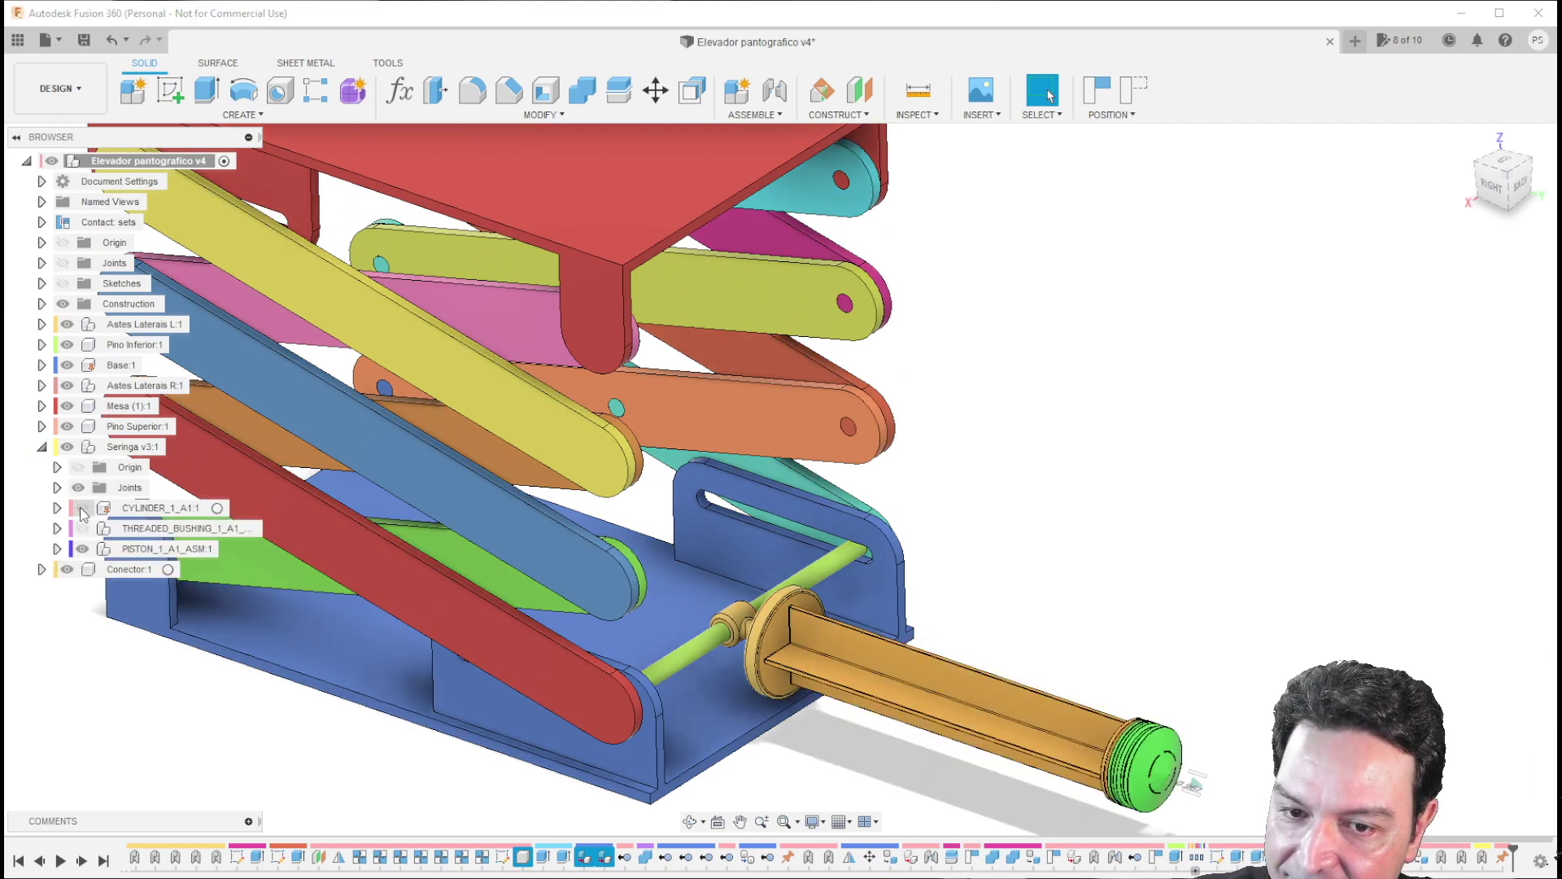
pyautogui.moveTo(955, 703); pyautogui.dragTo(925, 651)
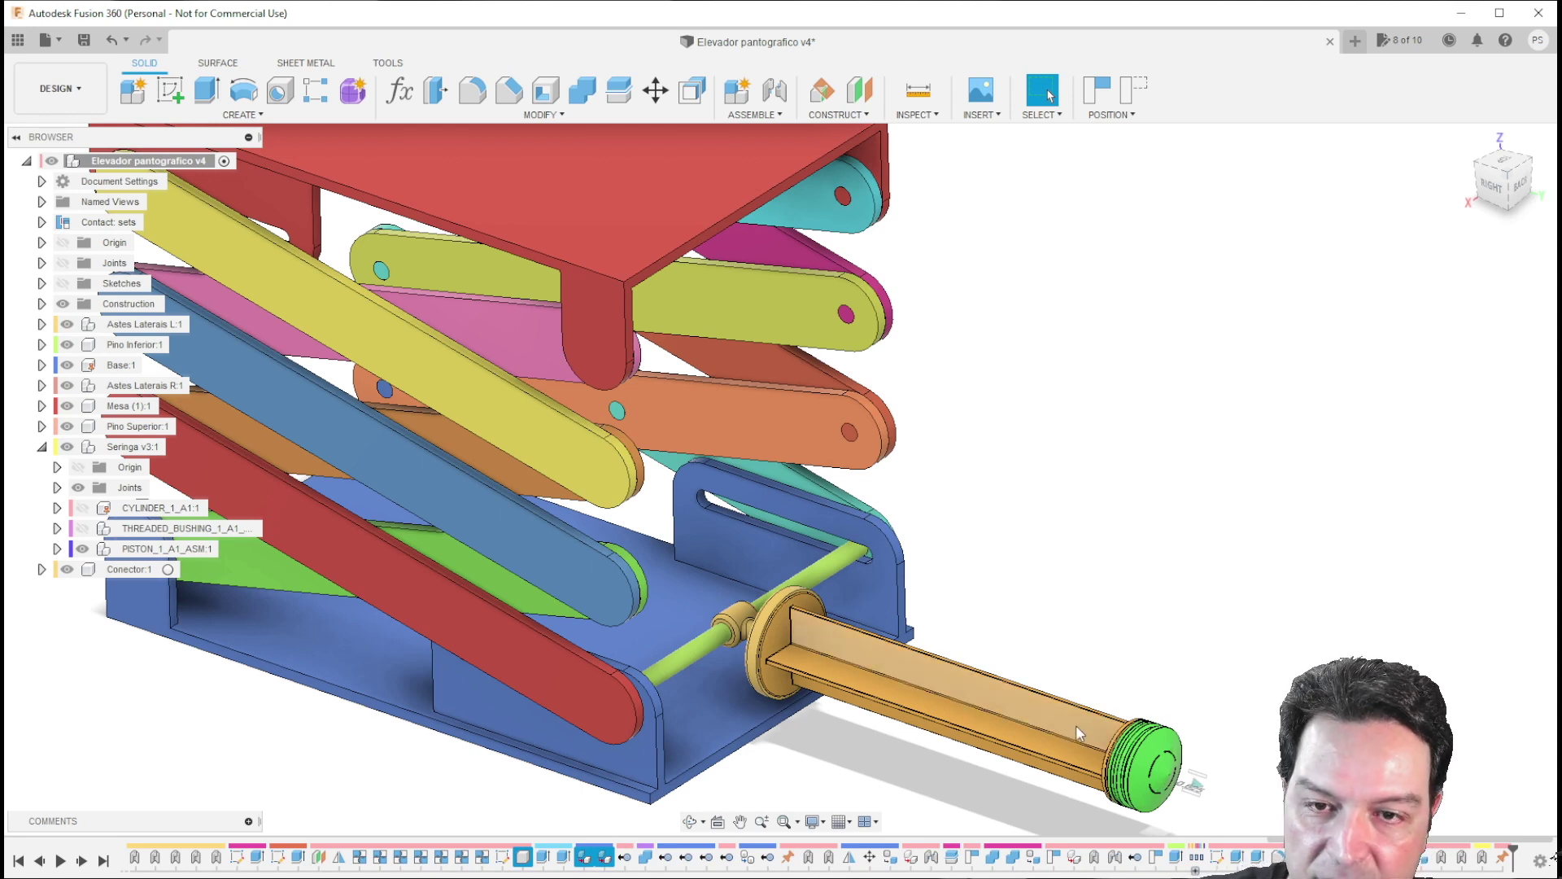
# Step: Create a rigid group from the plunger rod and its green tip, including child components and capturing the current position
pyautogui.click(749, 114)
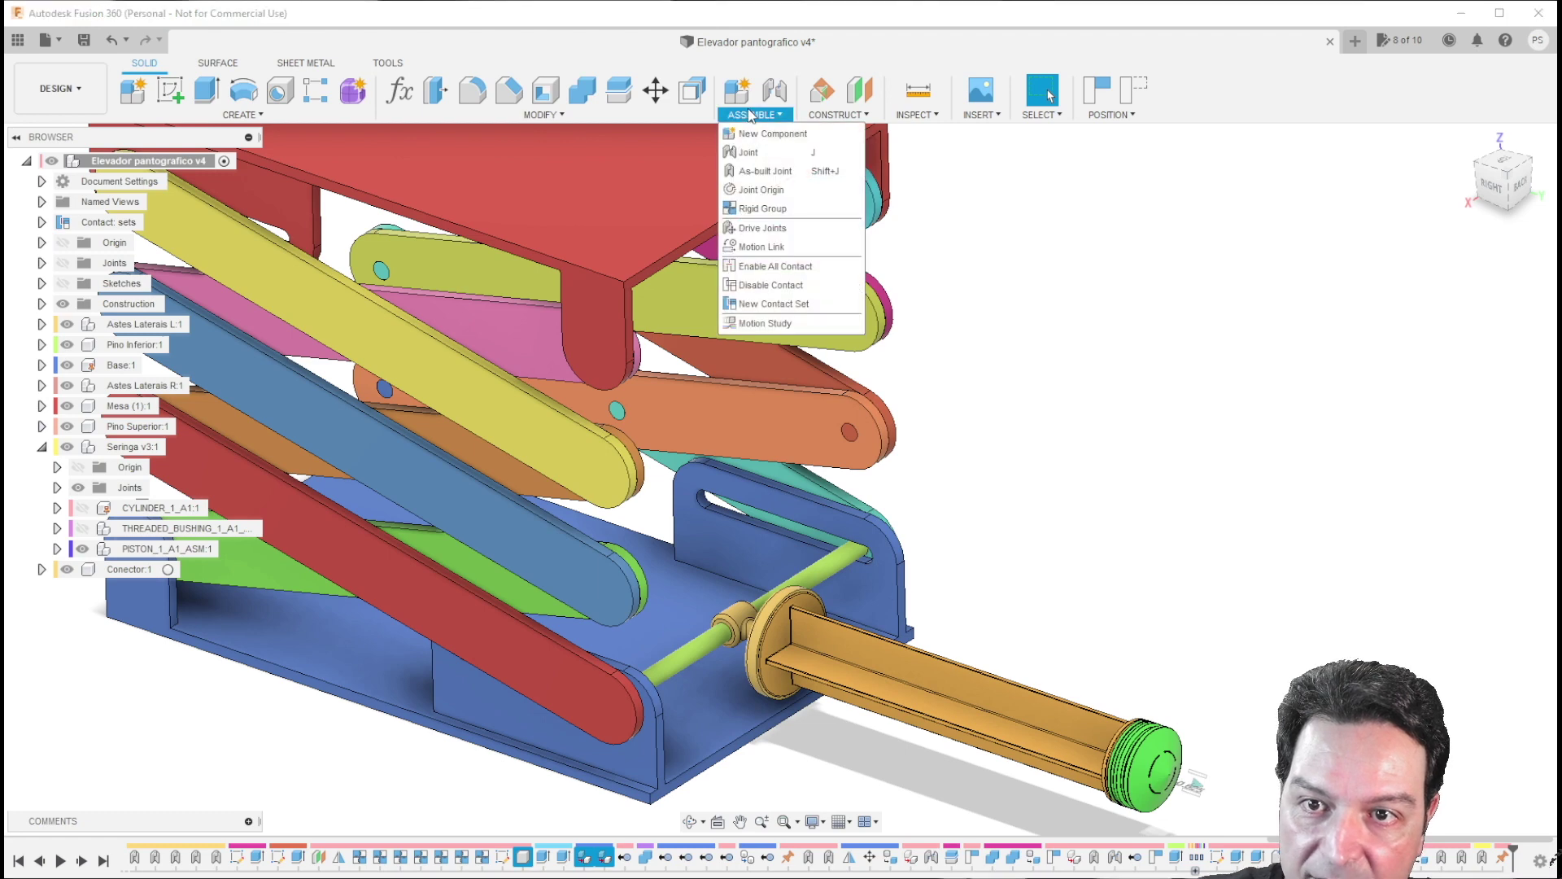
pyautogui.click(755, 208)
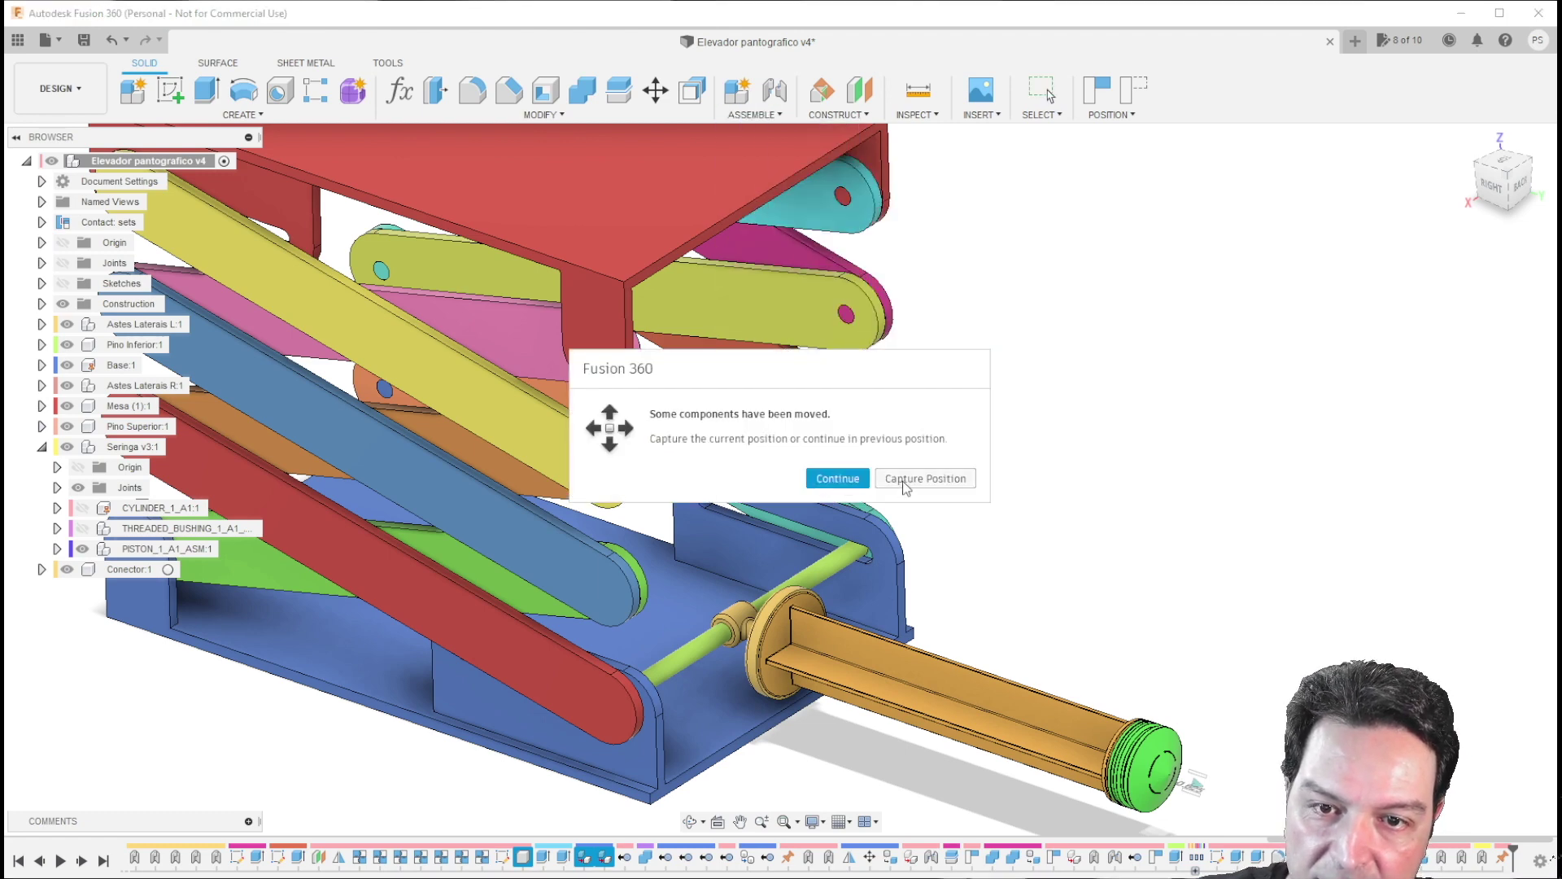
pyautogui.click(906, 480)
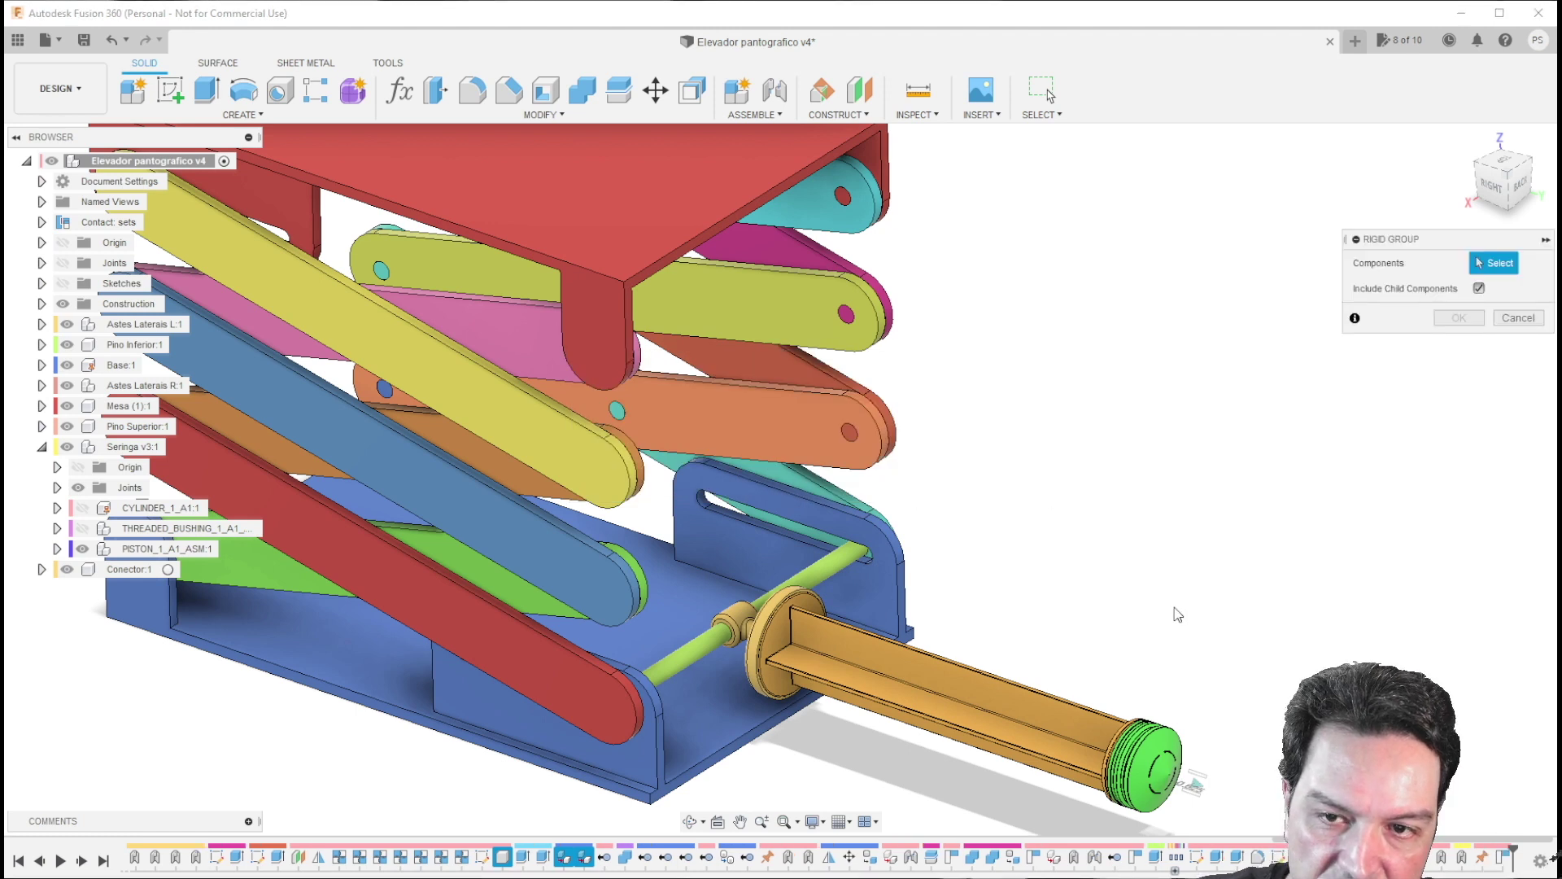
pyautogui.click(1139, 750)
pyautogui.click(1076, 726)
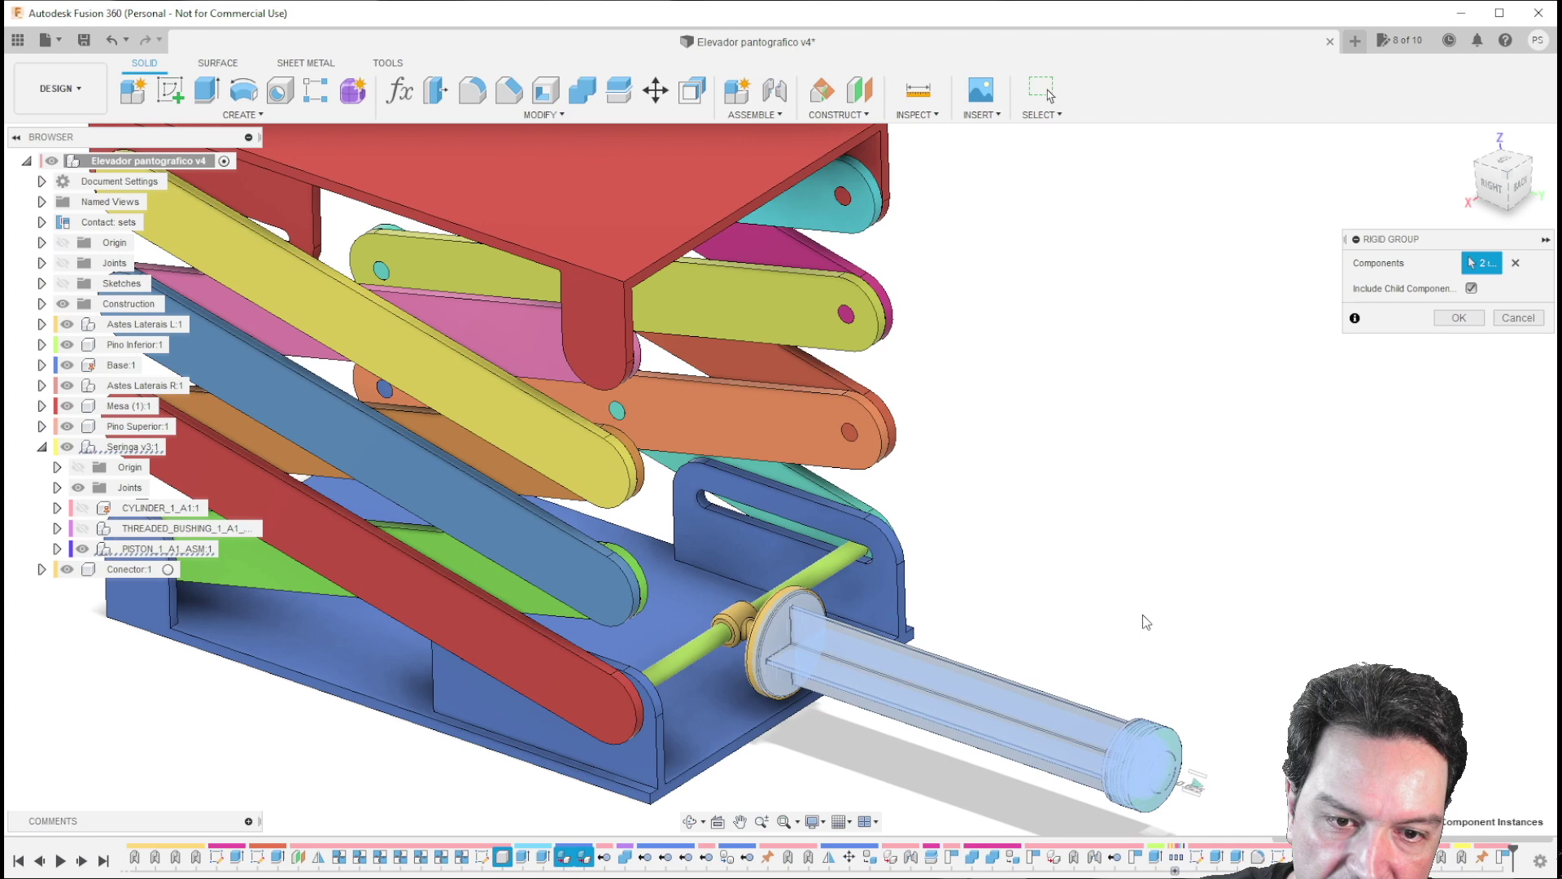
pyautogui.click(1457, 317)
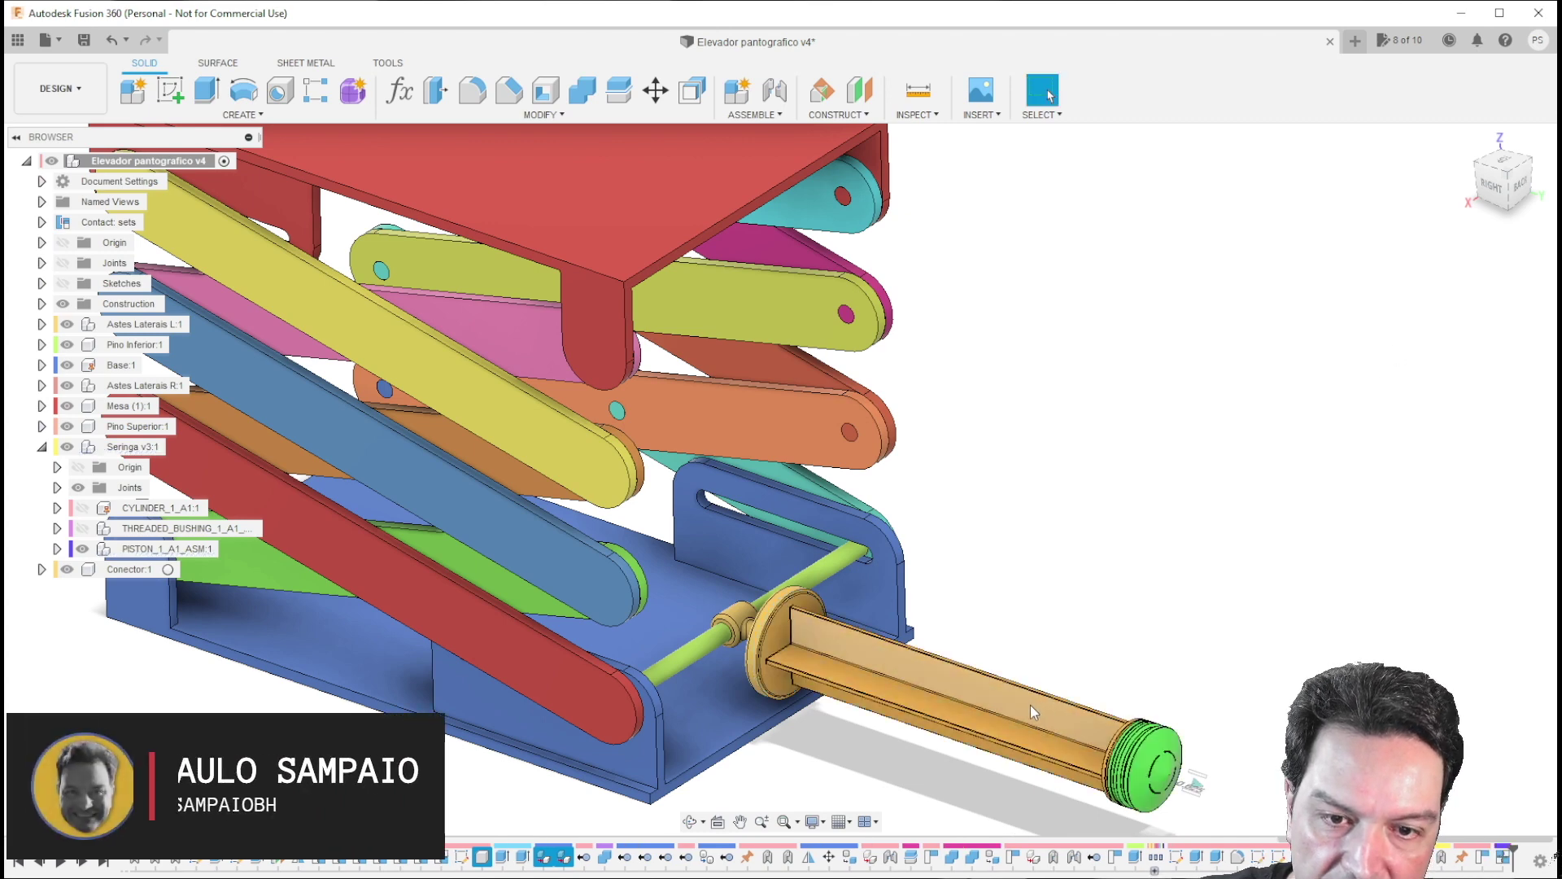
# Step: Slide the plunger toward the lift to test that its tip follows the rod, and revert the assembly to its previous position
pyautogui.moveTo(1030, 713); pyautogui.dragTo(717, 621)
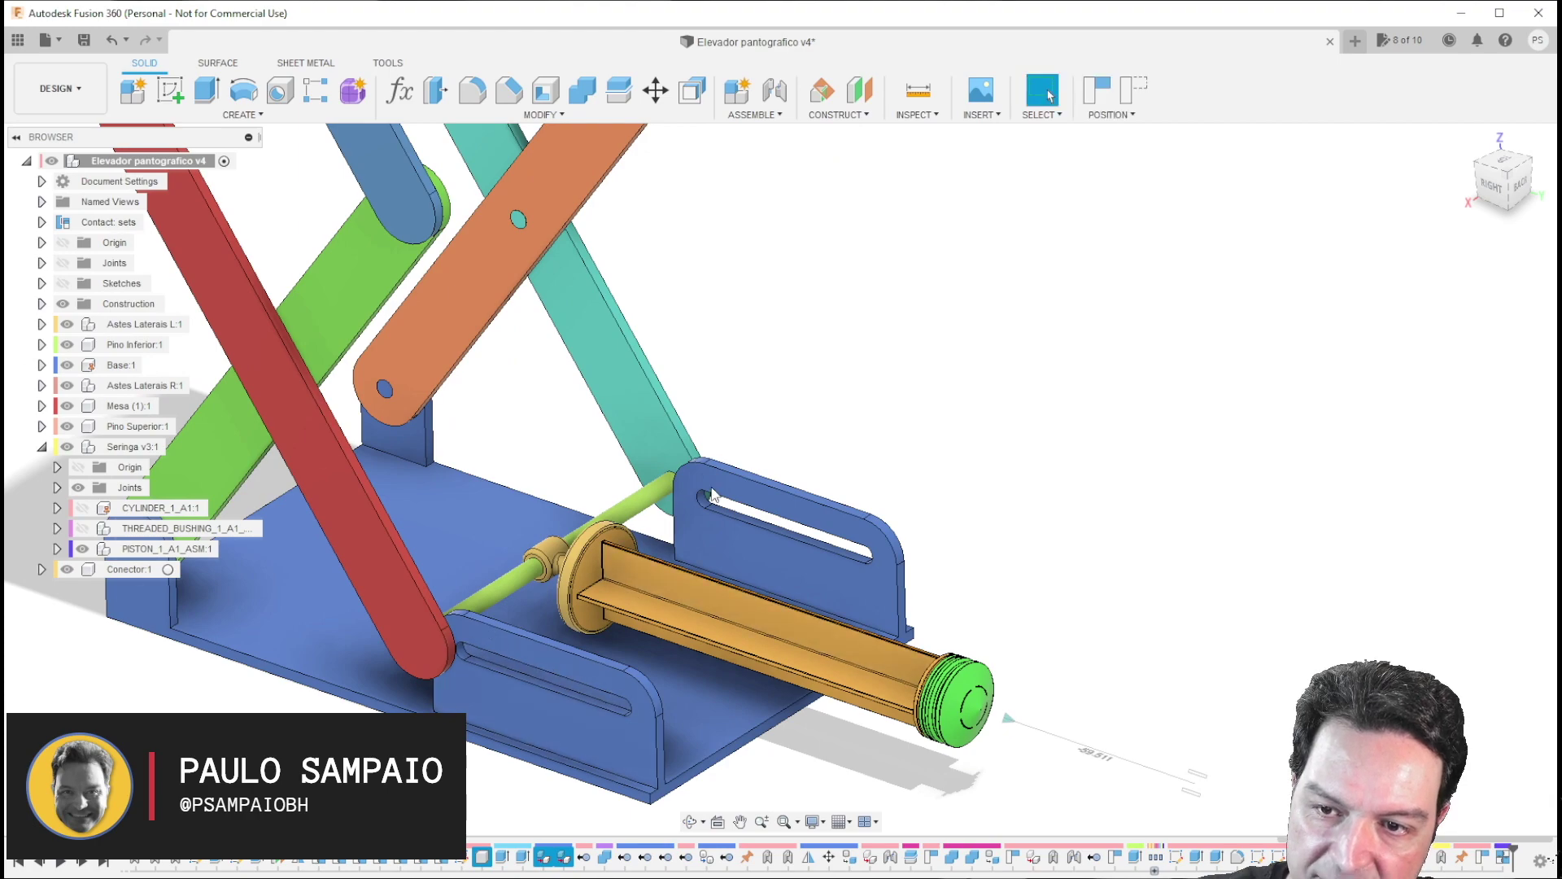
pyautogui.click(1136, 99)
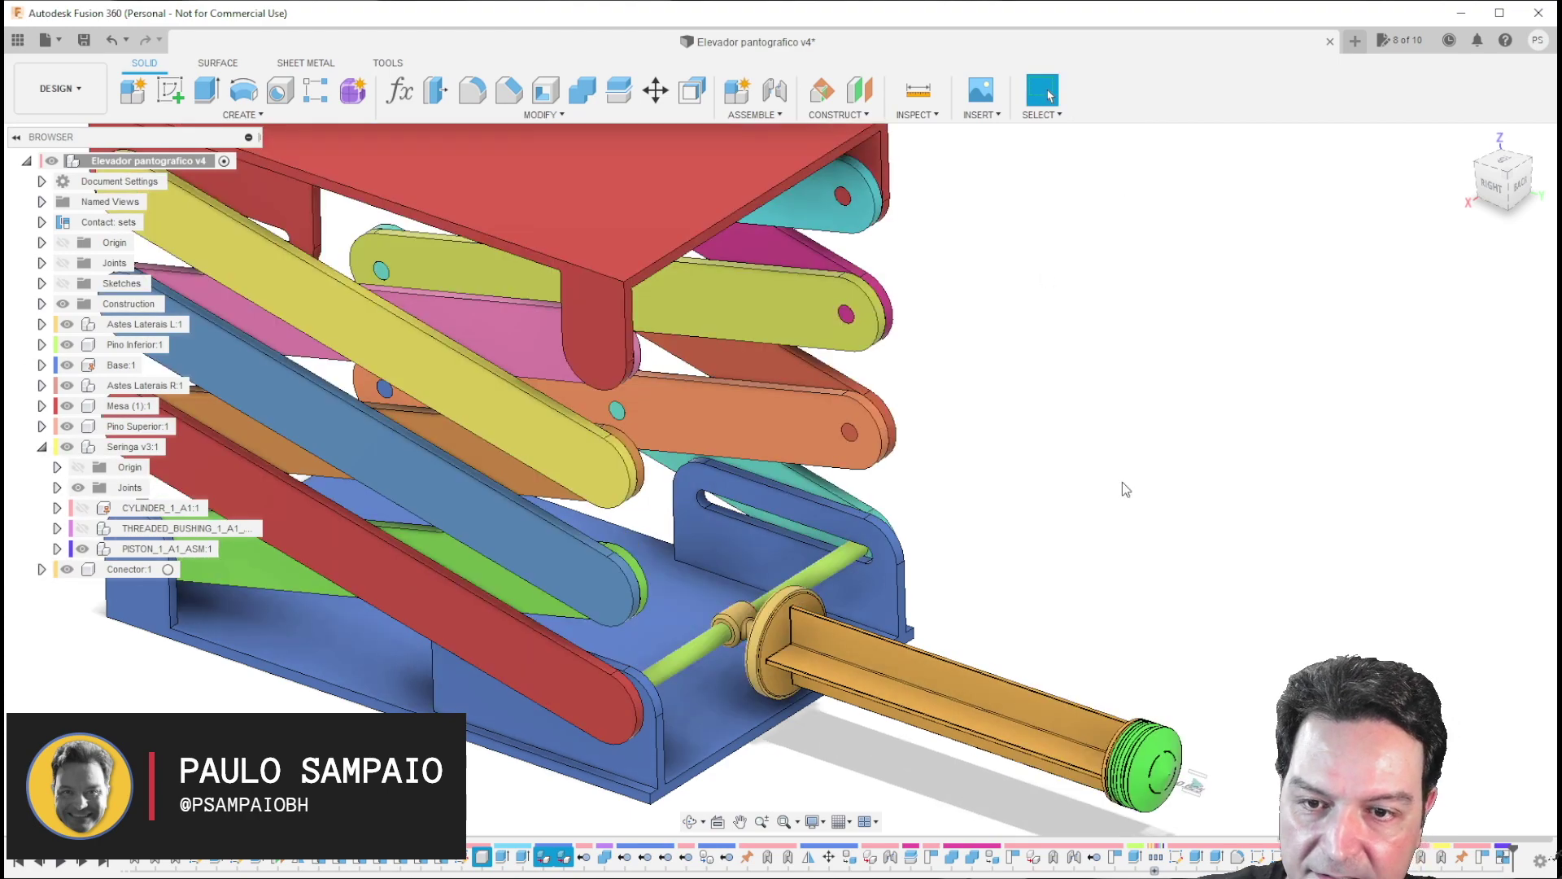
pyautogui.scroll(-3, 1121, 481)
pyautogui.keyDown('shift'); pyautogui.moveTo(1121, 481); pyautogui.dragTo(978, 539, button='middle'); pyautogui.keyUp('shift')
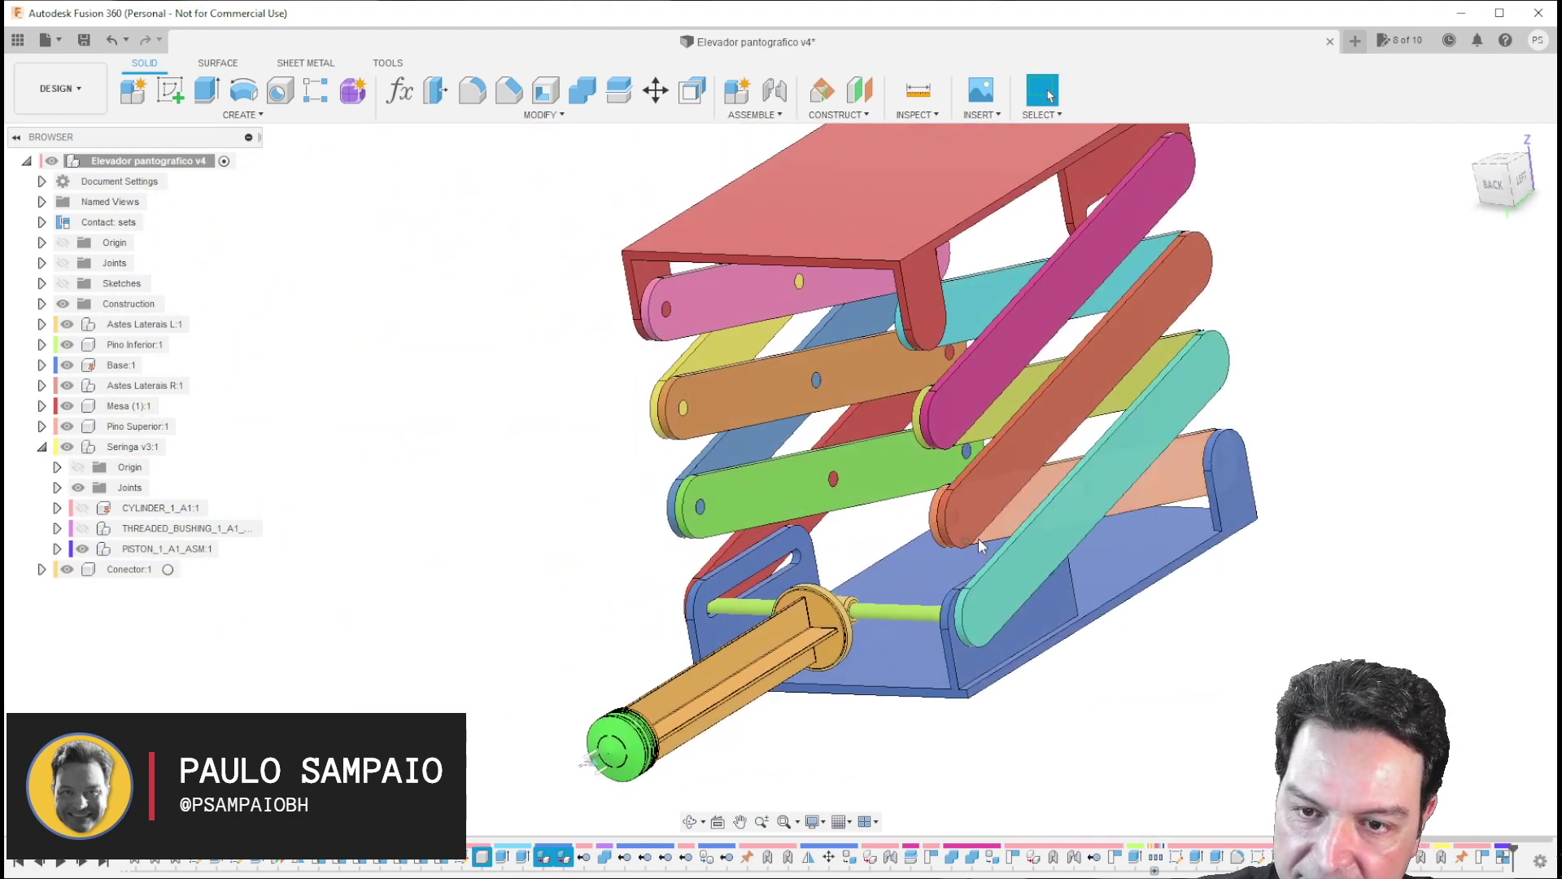
# Step: Show the syringe's CYLINDER_1_A1 component again and look over the complete lift with its syringe
pyautogui.click(81, 508)
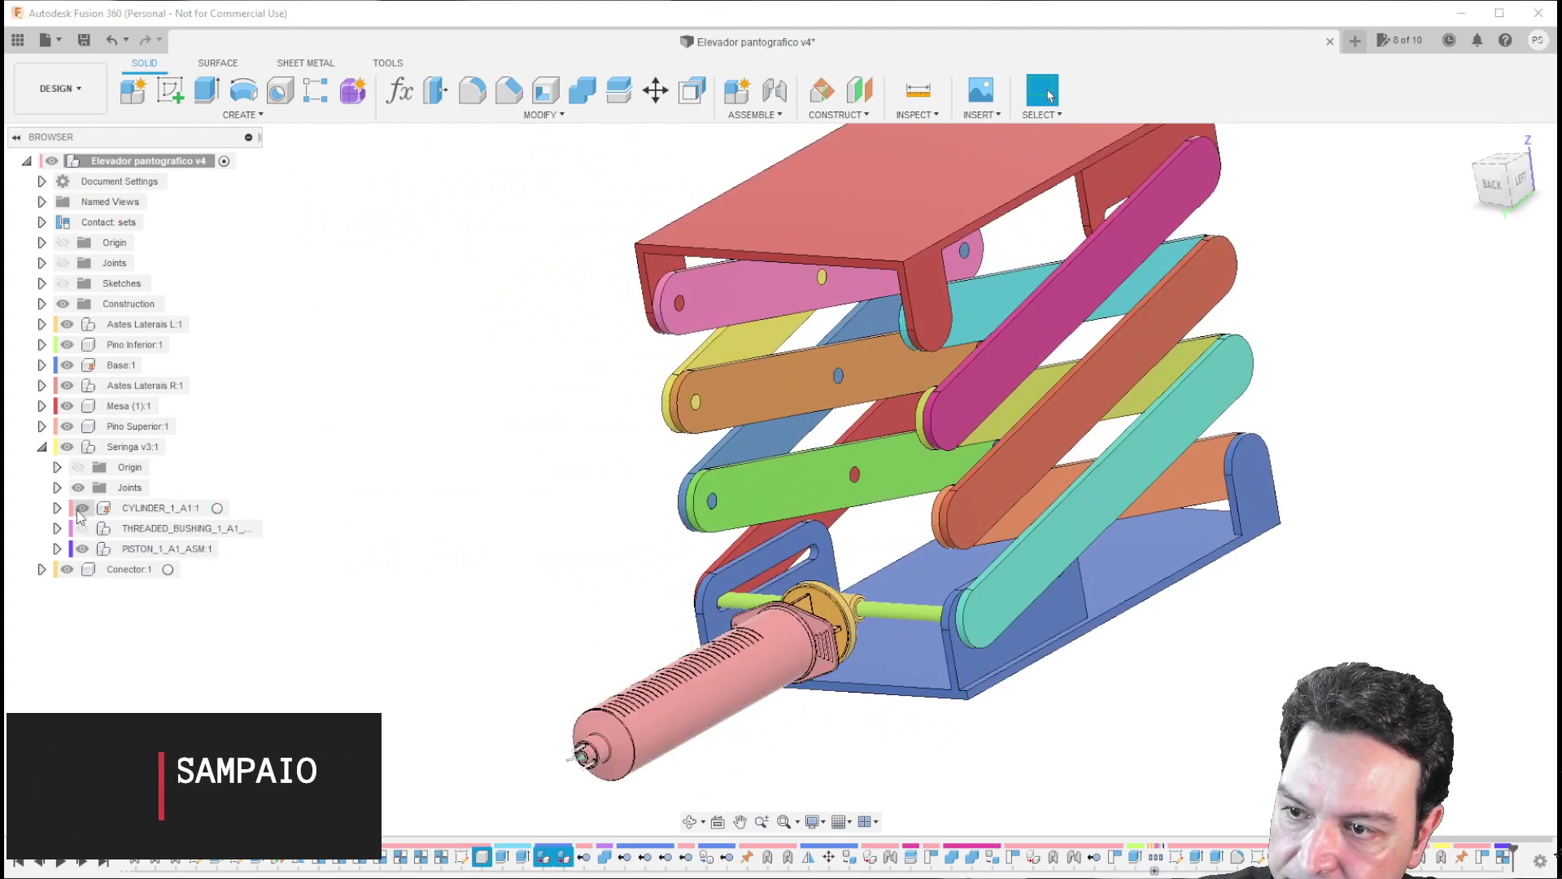
pyautogui.keyDown('shift'); pyautogui.moveTo(621, 572); pyautogui.dragTo(1072, 646, button='middle'); pyautogui.keyUp('shift')
pyautogui.scroll(-3, 1108, 698)
pyautogui.scroll(2, 1066, 664)
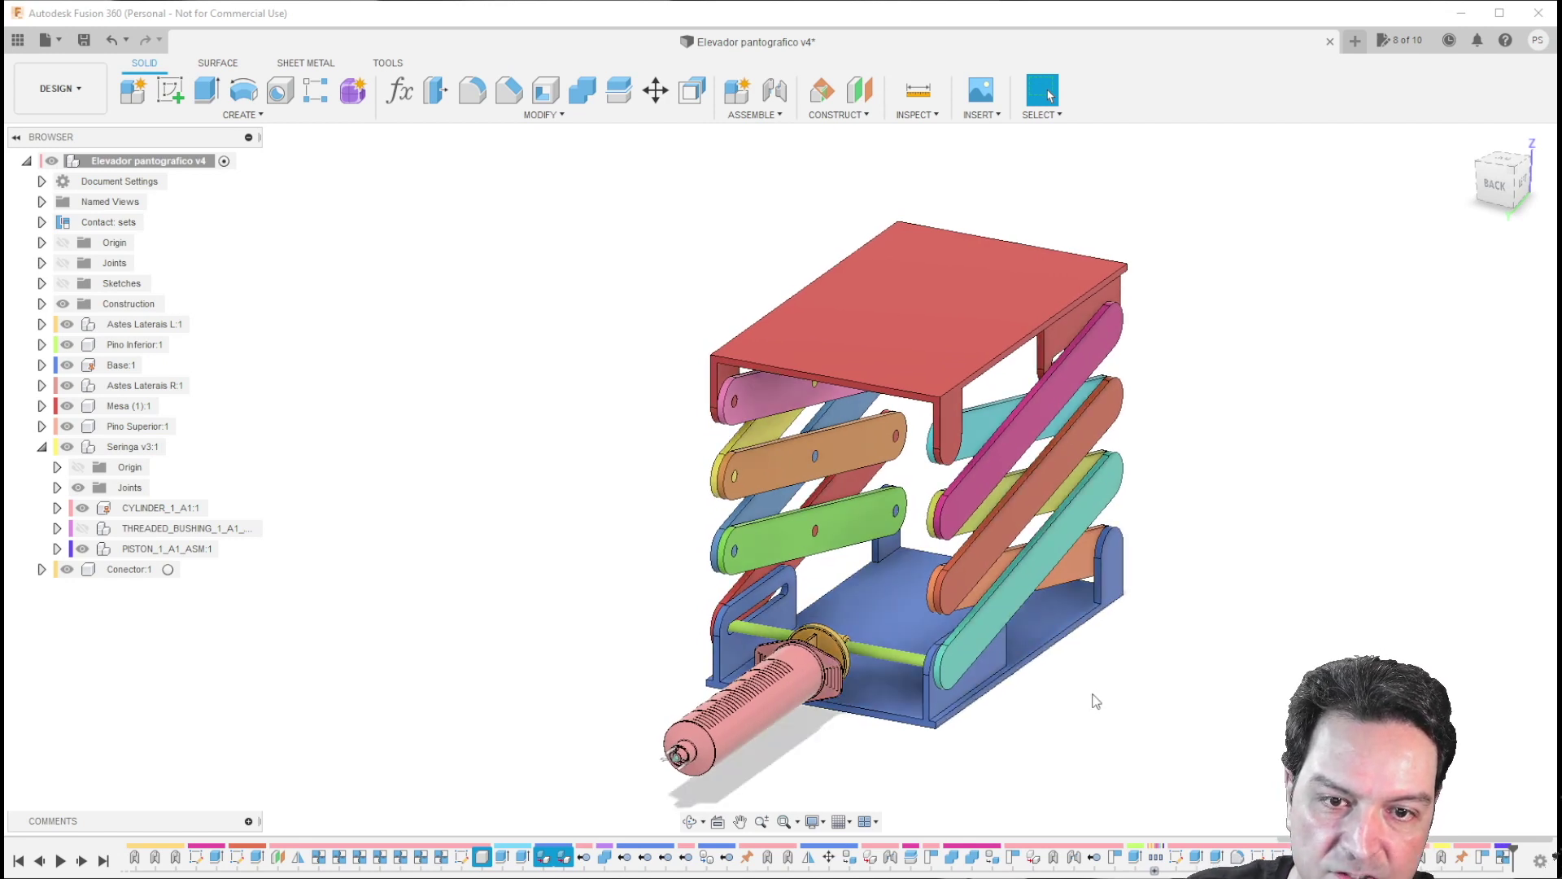
pyautogui.scroll(-2, 1091, 697)
pyautogui.scroll(-3, 1058, 691)
pyautogui.moveTo(1022, 688); pyautogui.dragTo(989, 707, button='middle')
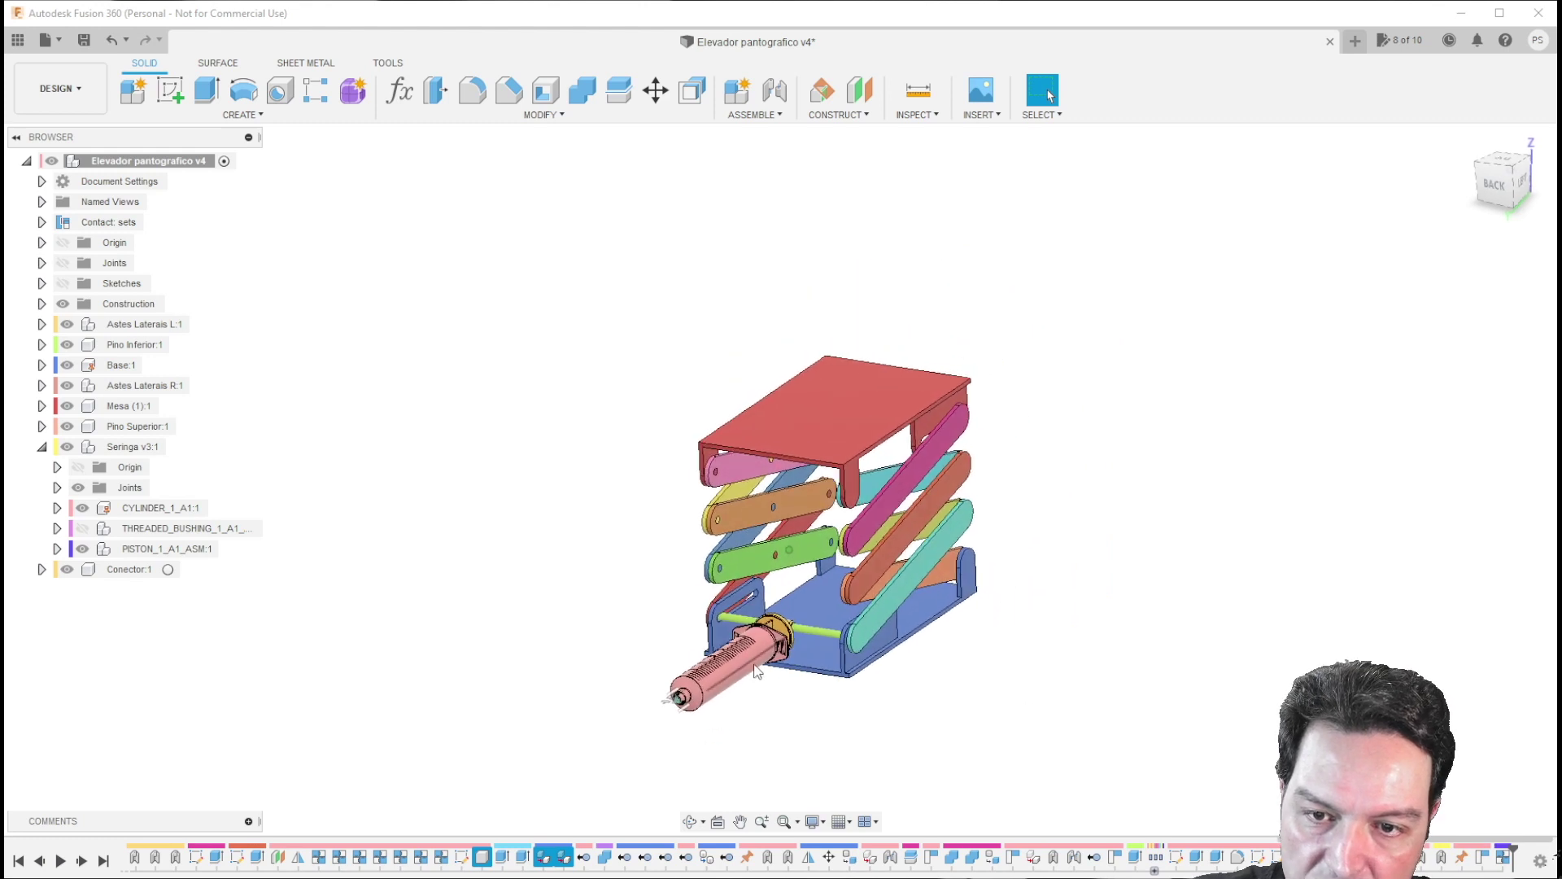
pyautogui.scroll(-2, 1007, 695)
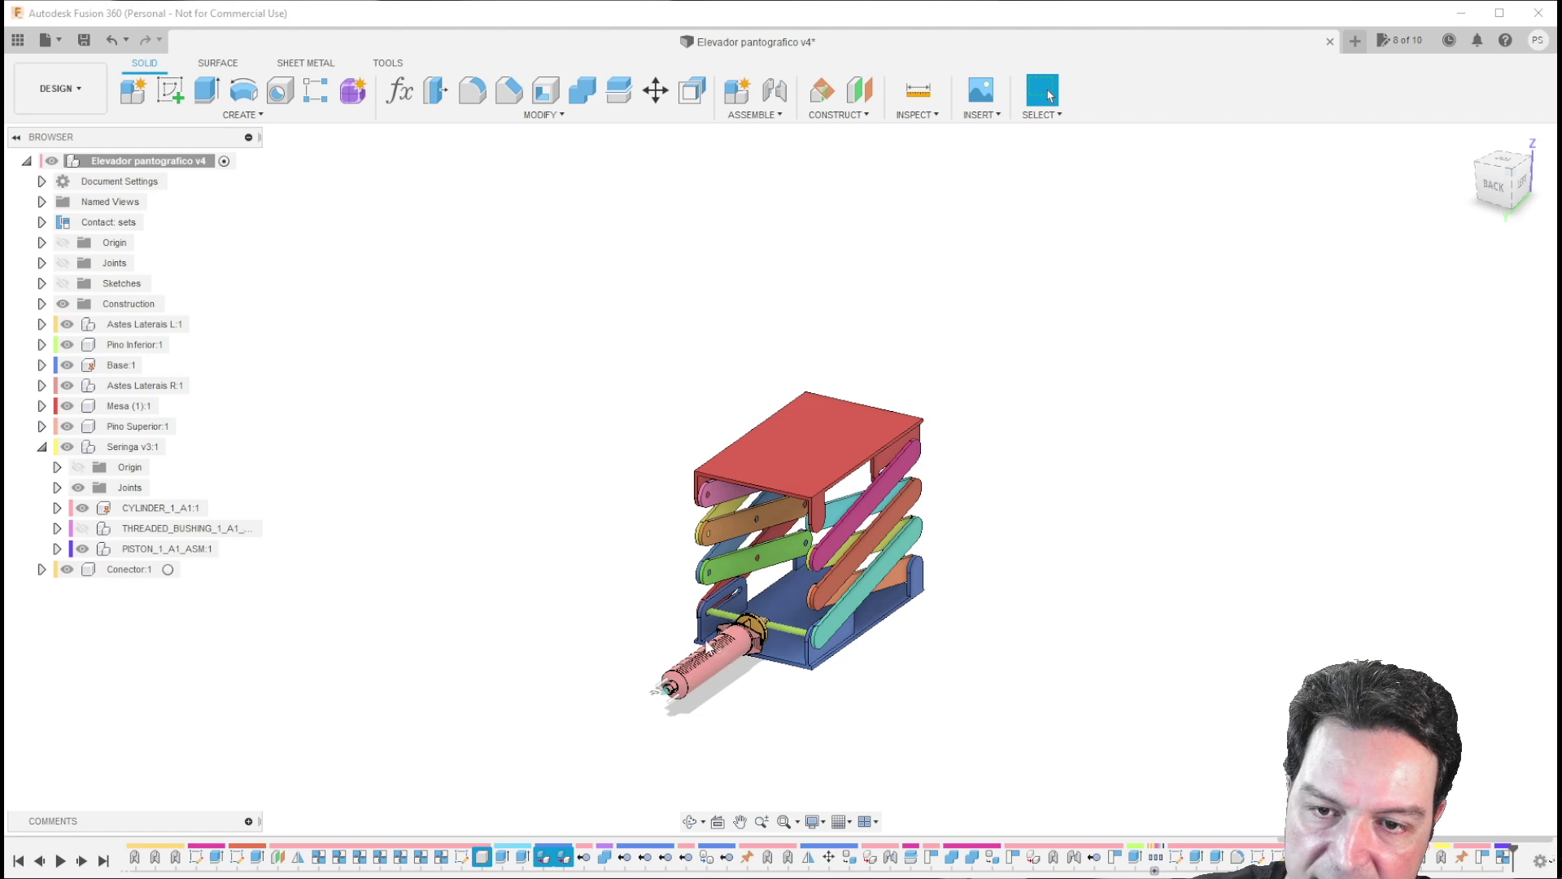
pyautogui.keyDown('shift'); pyautogui.moveTo(707, 649); pyautogui.dragTo(723, 653, button='middle'); pyautogui.keyUp('shift')
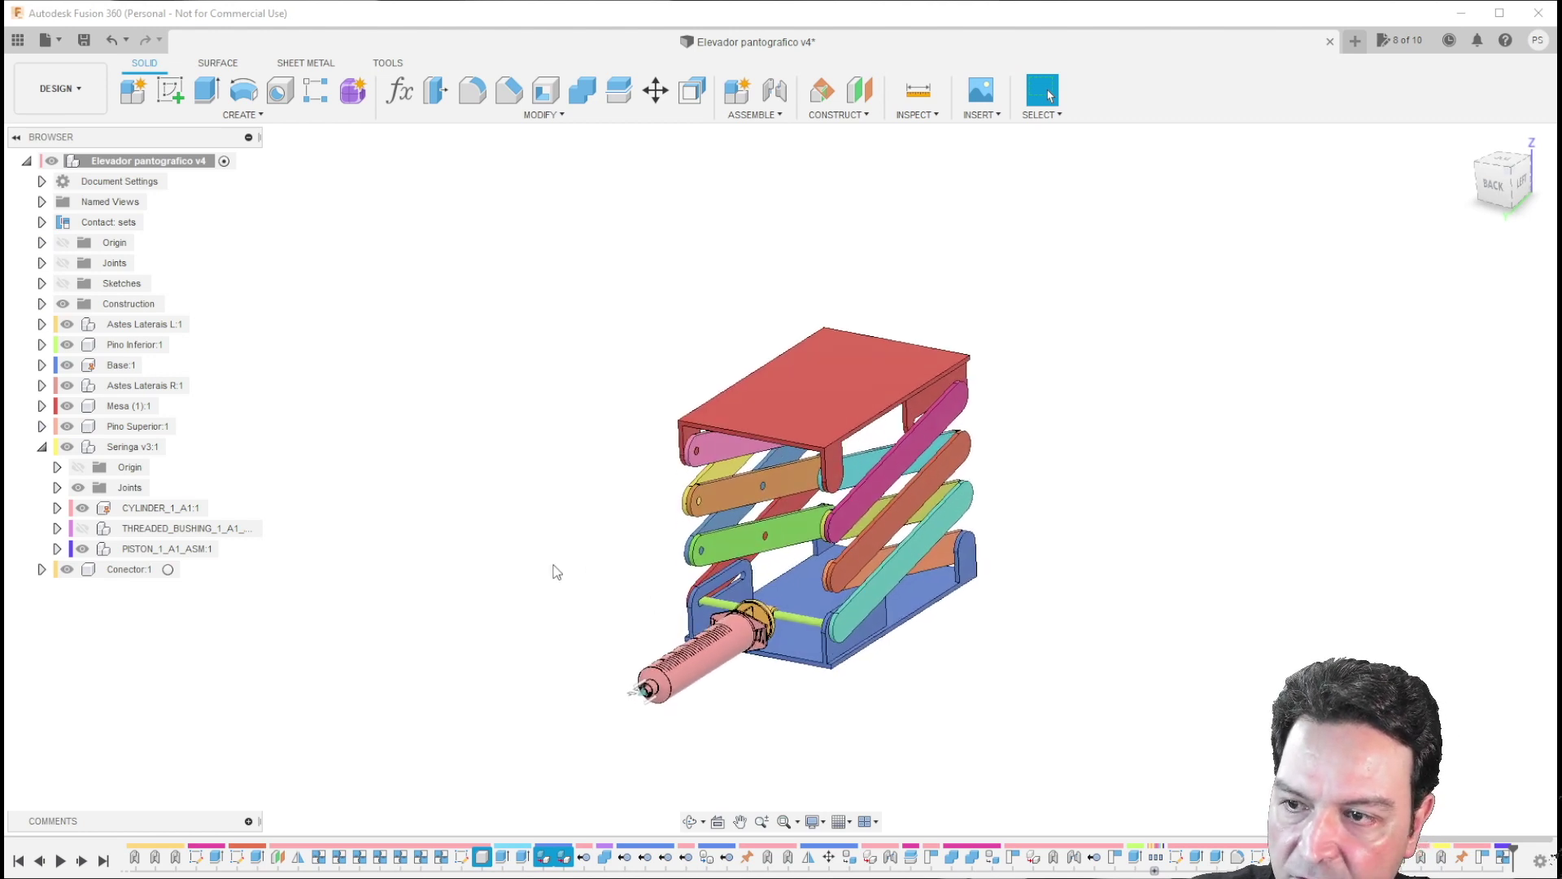
# Step: Collapse the existing syringe's component tree and insert a second Seringa from the Periféricos project folder into the current design
pyautogui.click(41, 447)
pyautogui.click(17, 40)
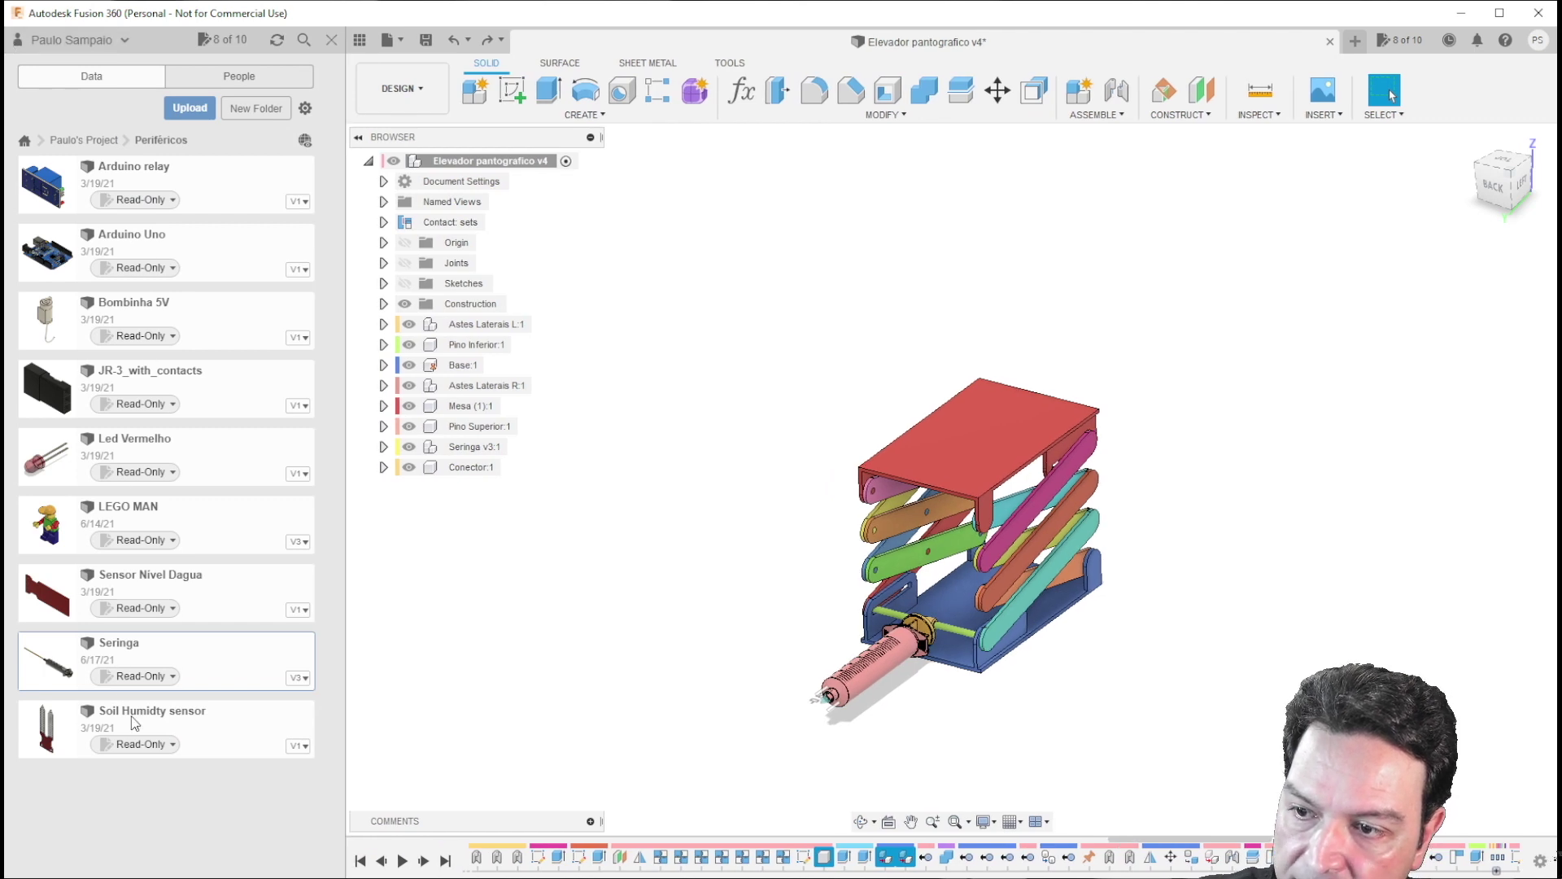
pyautogui.rightClick(203, 650)
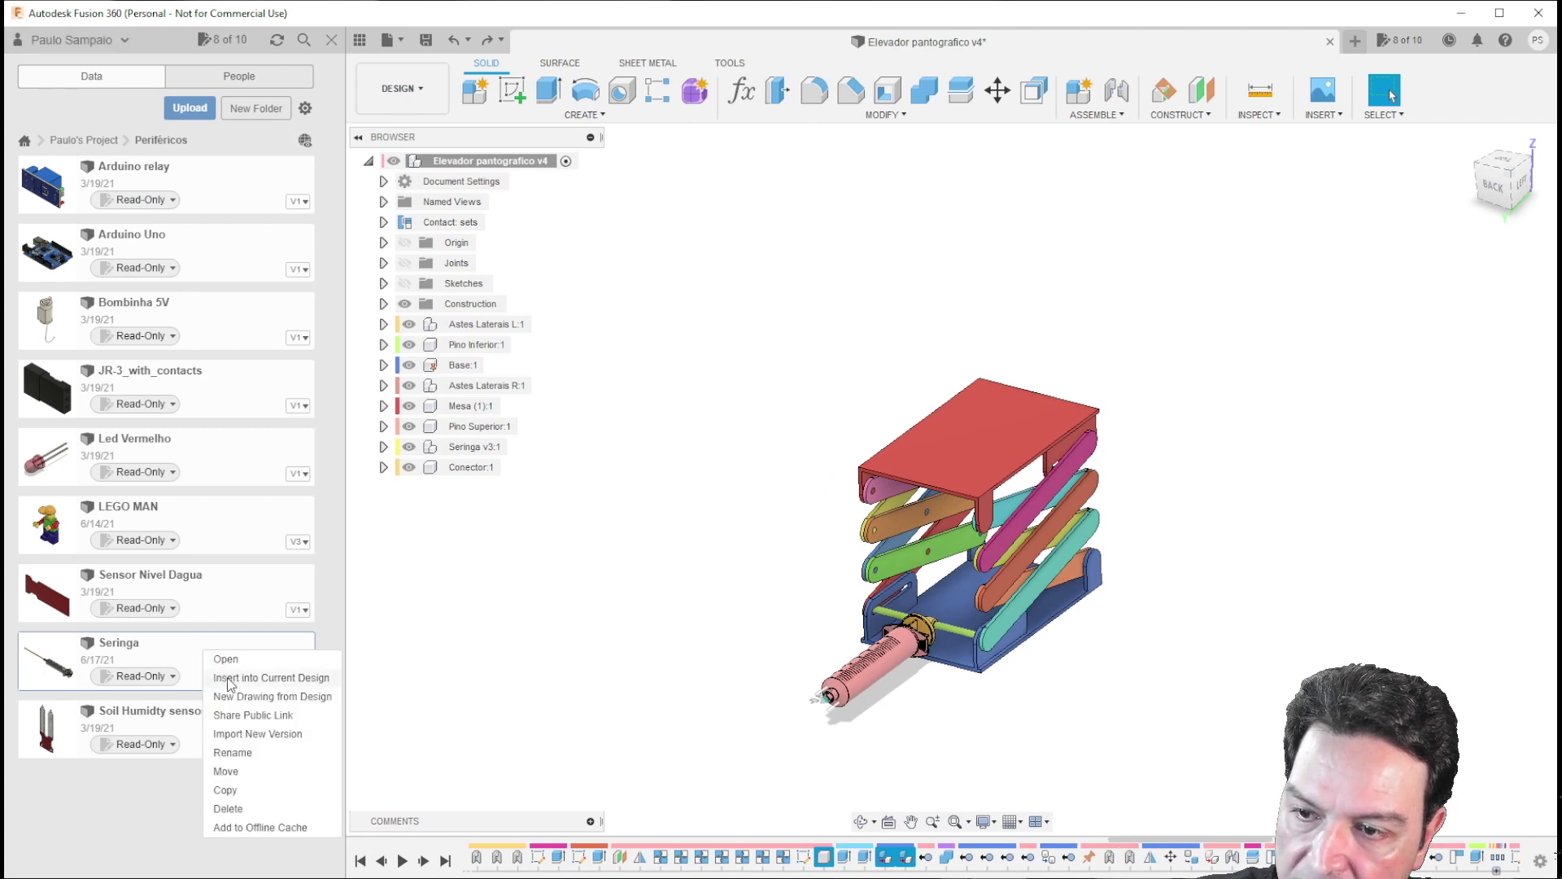
pyautogui.click(230, 680)
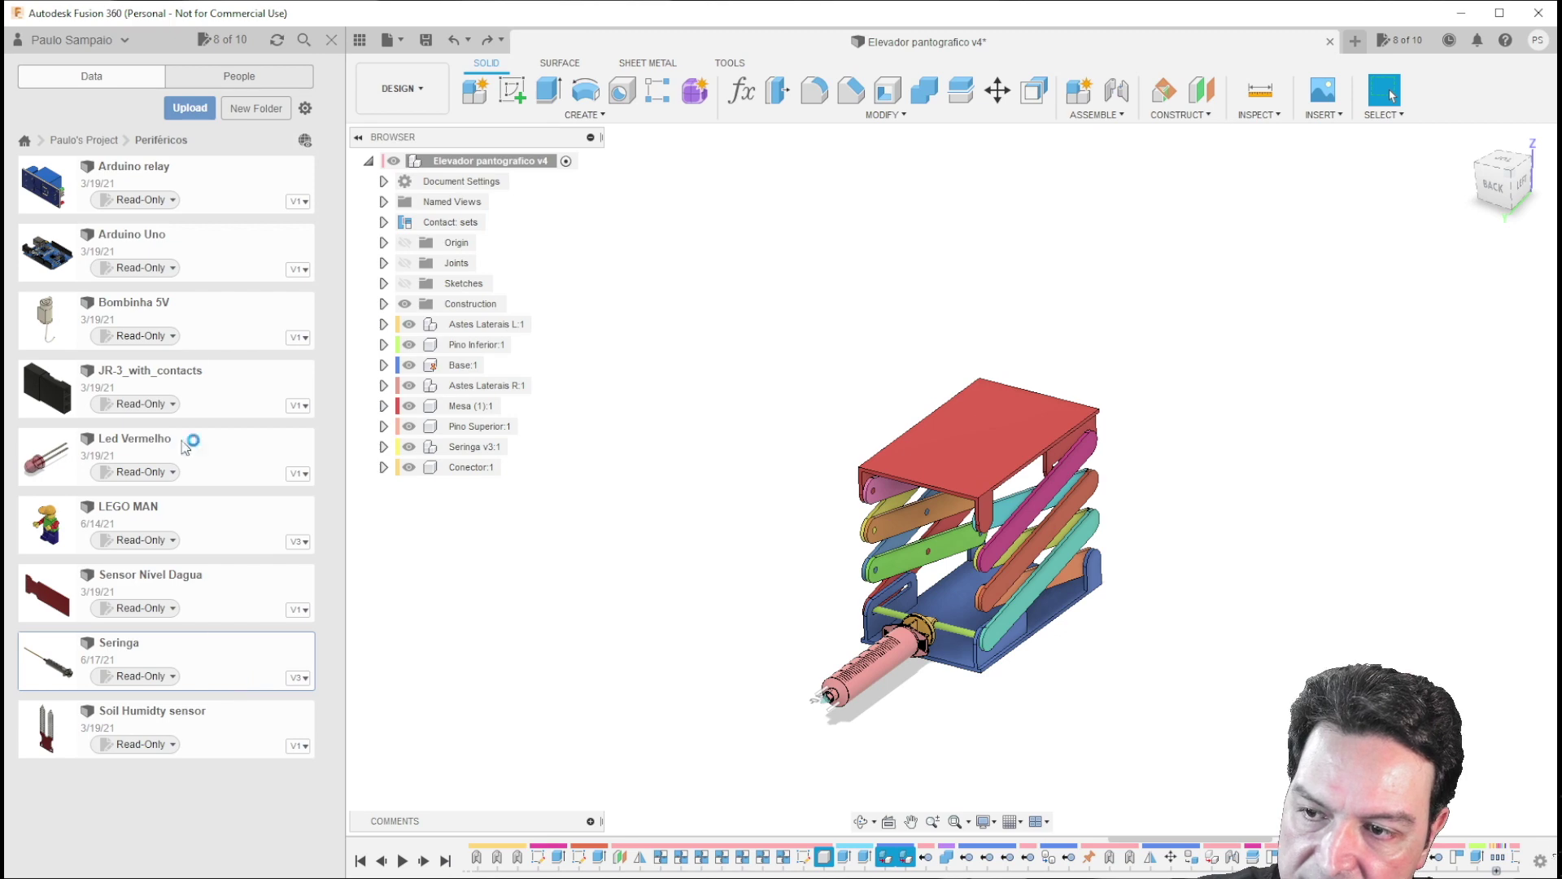
pyautogui.click(359, 40)
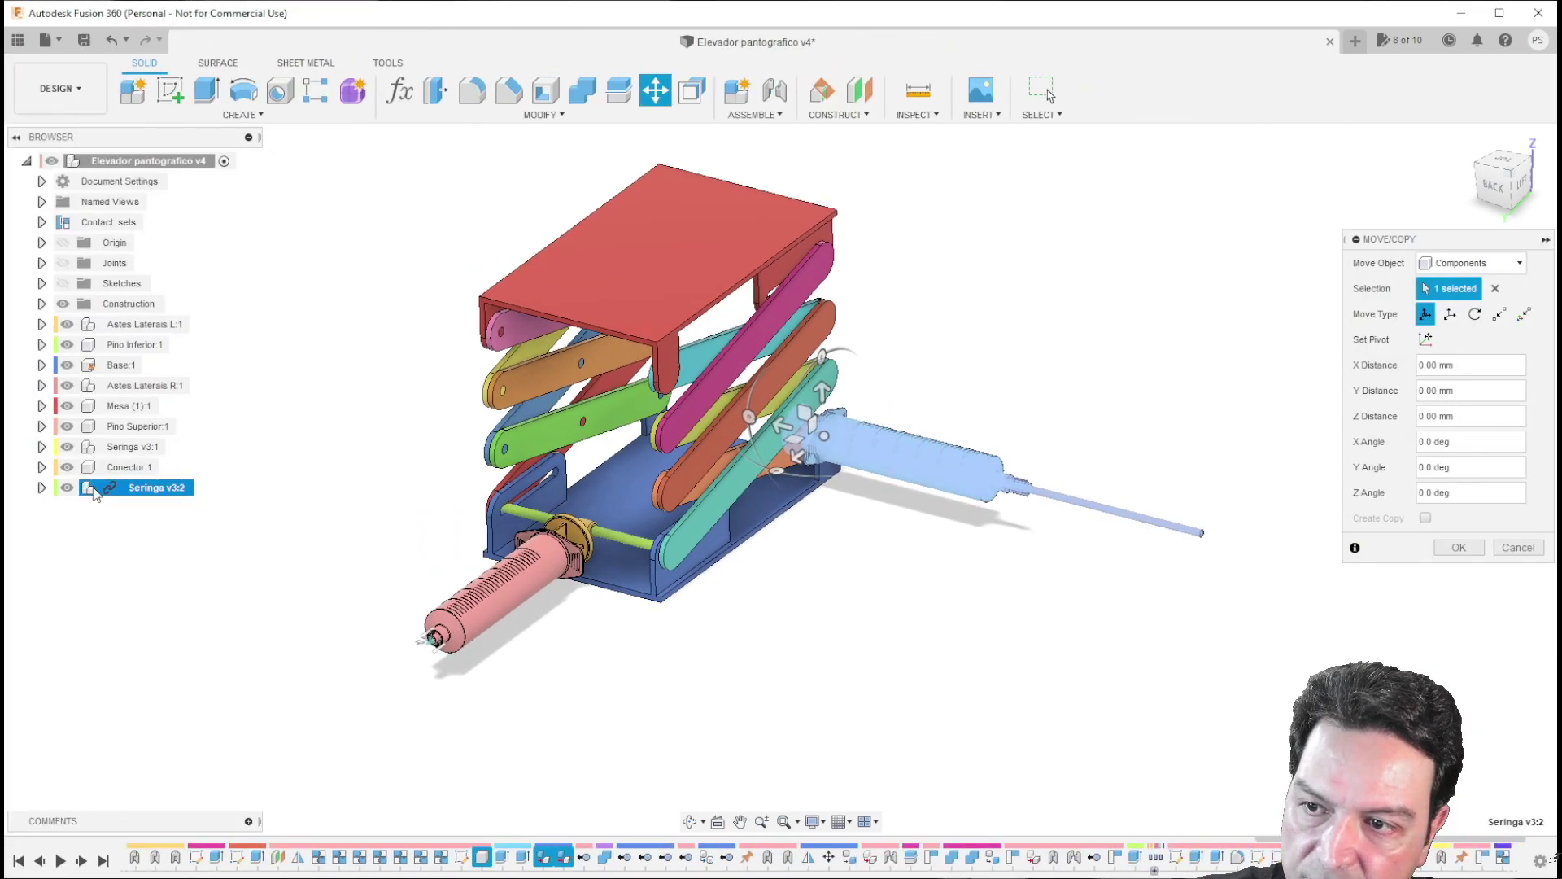
# Step: Move the second syringe about -122.8 mm in X and 216.4 mm in Y, and rotate it 90 degrees about Z
pyautogui.scroll(-1, 951, 632)
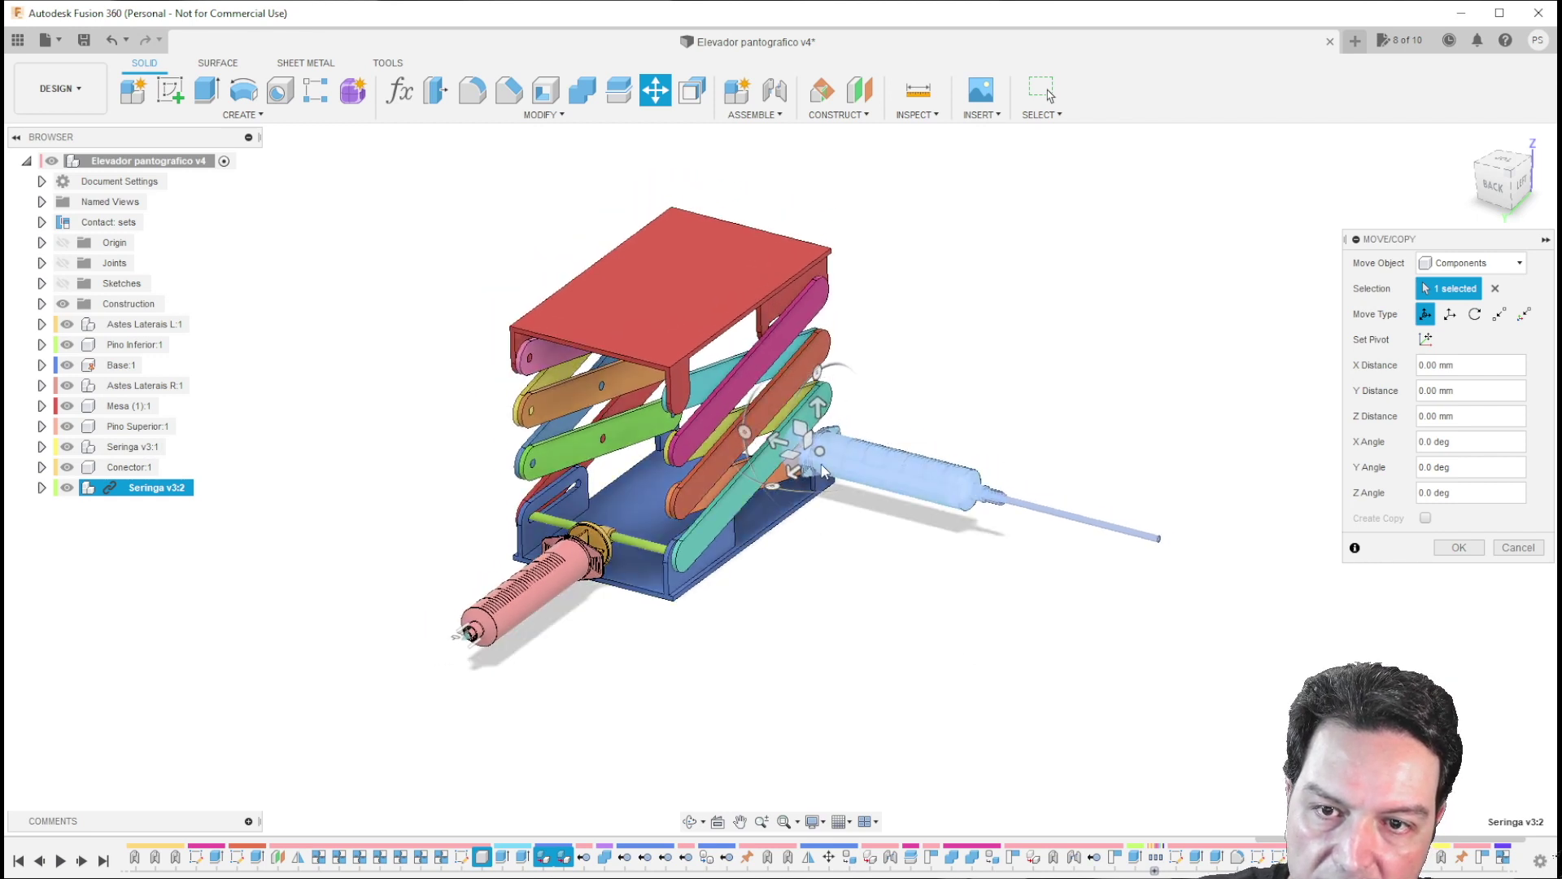
pyautogui.moveTo(793, 468); pyautogui.dragTo(786, 658)
pyautogui.keyDown('shift'); pyautogui.moveTo(786, 659); pyautogui.dragTo(732, 623, button='middle'); pyautogui.keyUp('shift')
pyautogui.moveTo(734, 633)
pyautogui.mouseDown()
pyautogui.moveTo(1075, 508)
pyautogui.moveTo(536, 594)
pyautogui.moveTo(431, 521)
pyautogui.moveTo(1228, 509)
pyautogui.moveTo(700, 606)
pyautogui.moveTo(725, 621)
pyautogui.mouseUp()
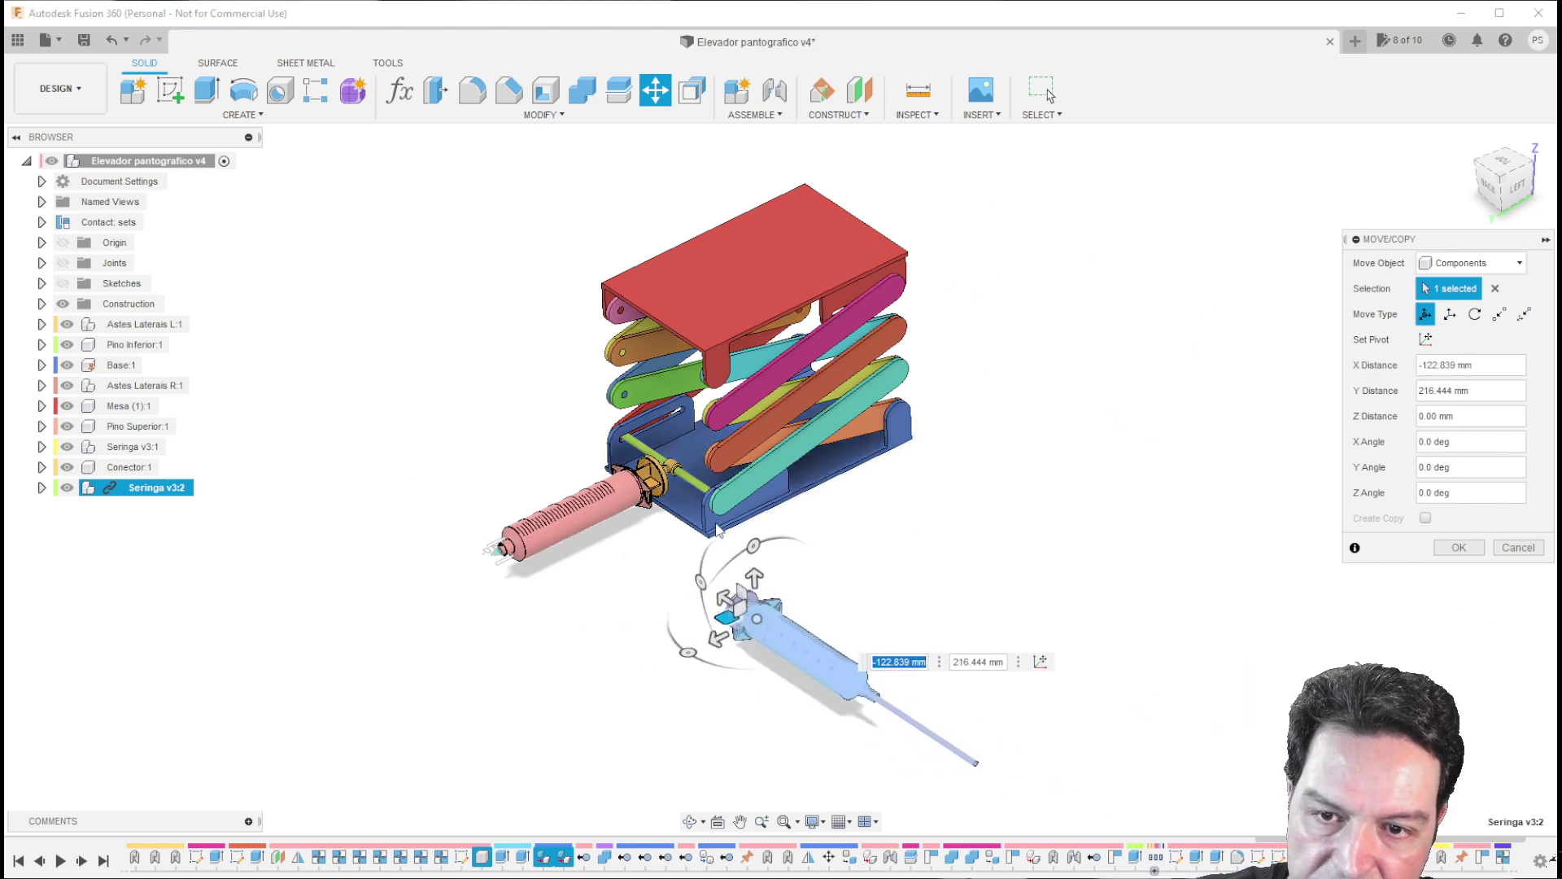
pyautogui.moveTo(690, 660)
pyautogui.keyDown('shift'); pyautogui.mouseDown(button='middle')
pyautogui.moveTo(936, 625)
pyautogui.moveTo(863, 616)
pyautogui.moveTo(683, 688)
pyautogui.mouseUp(button='middle'); pyautogui.keyUp('shift')
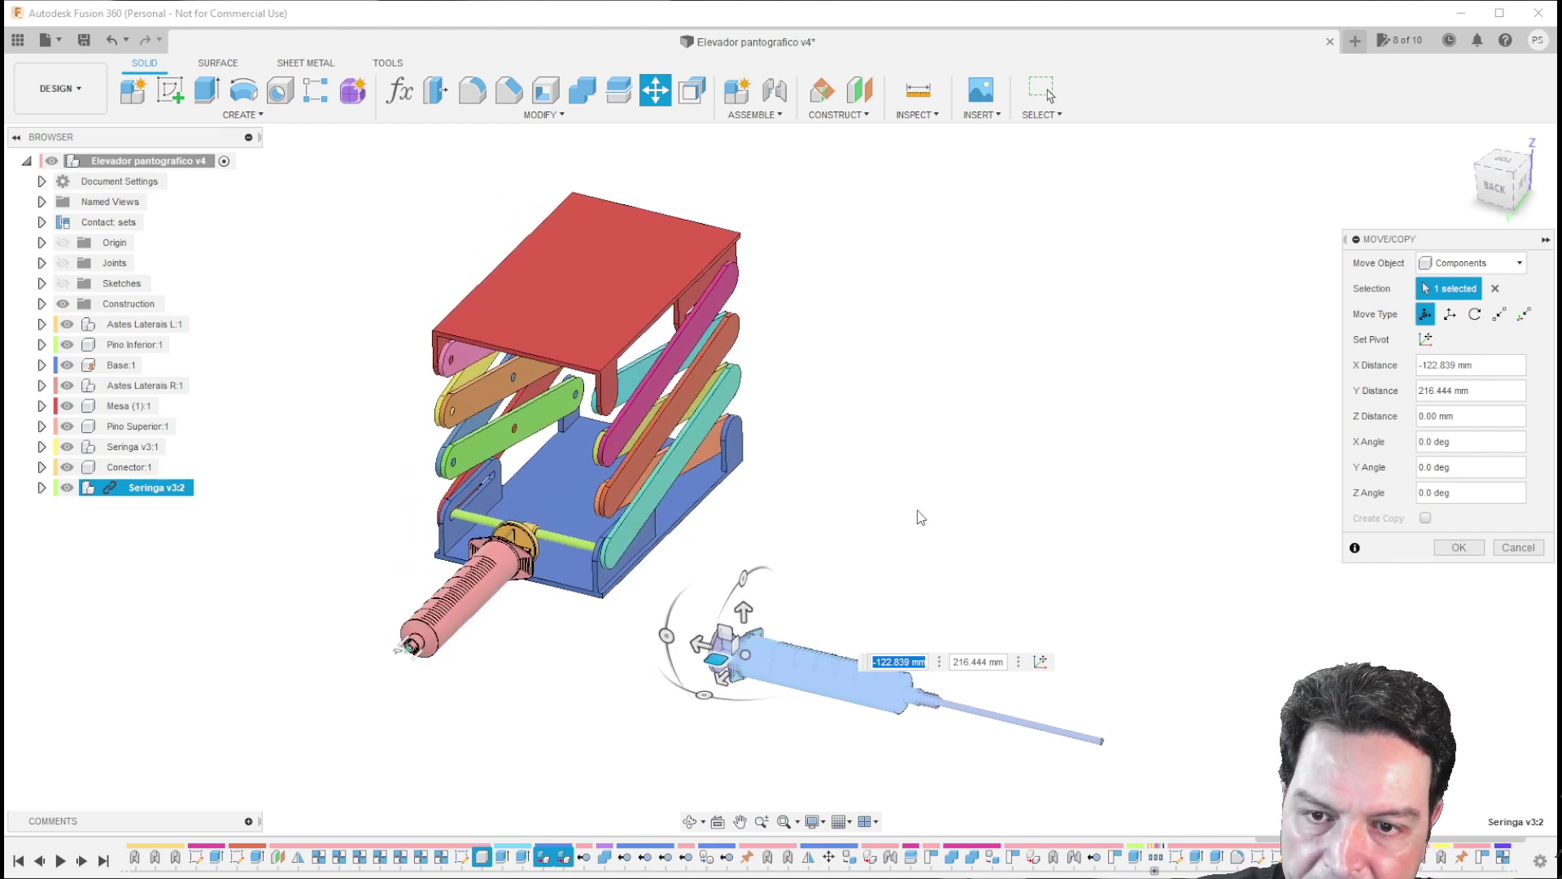
pyautogui.moveTo(705, 692); pyautogui.dragTo(856, 680)
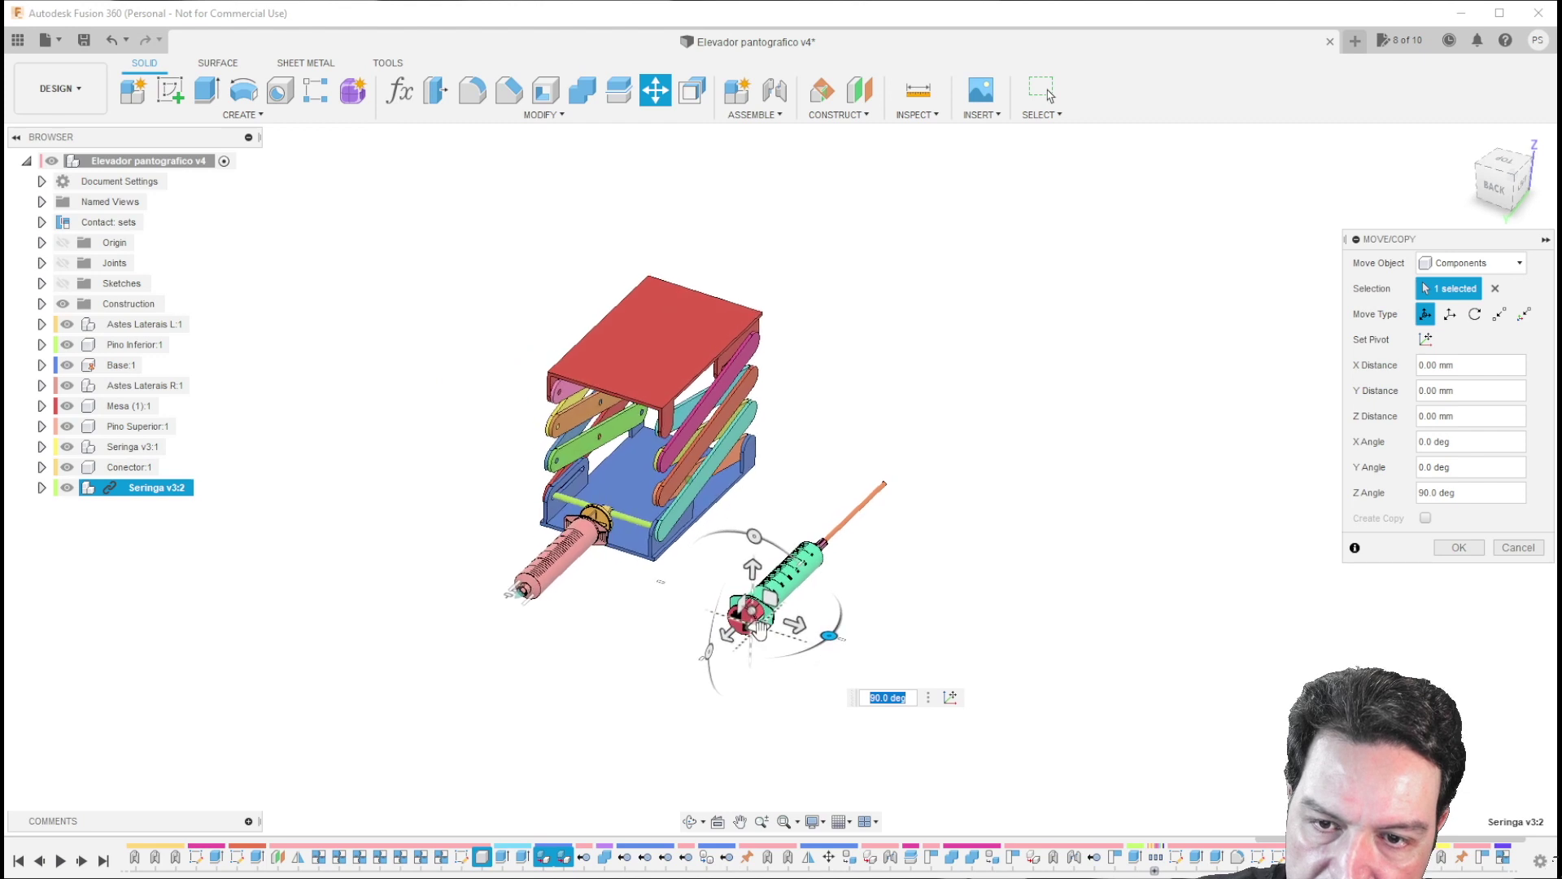
# Step: Offset the rotated syringe about 209 mm in X and -1.5 mm in Y, clear of the lift, and accept the placement
pyautogui.moveTo(750, 616); pyautogui.dragTo(639, 712)
pyautogui.click(1502, 174)
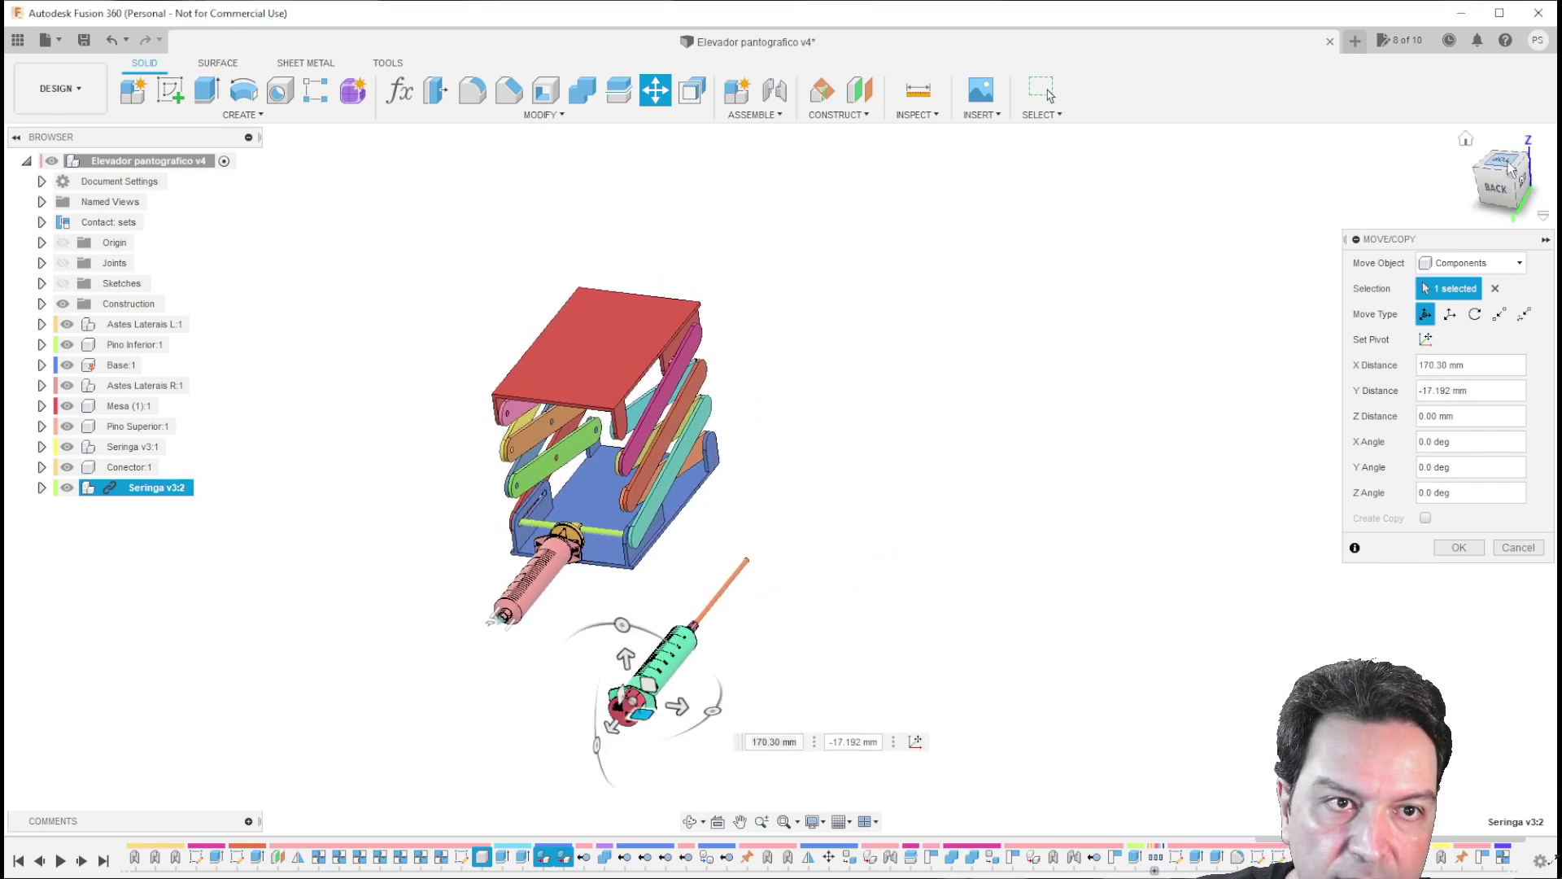
pyautogui.scroll(-3, 899, 671)
pyautogui.keyDown('shift'); pyautogui.moveTo(898, 671); pyautogui.dragTo(782, 706, button='middle'); pyautogui.keyUp('shift')
pyautogui.moveTo(782, 711); pyautogui.dragTo(797, 740)
pyautogui.keyDown('shift'); pyautogui.moveTo(1017, 490); pyautogui.dragTo(1050, 468, button='middle'); pyautogui.keyUp('shift')
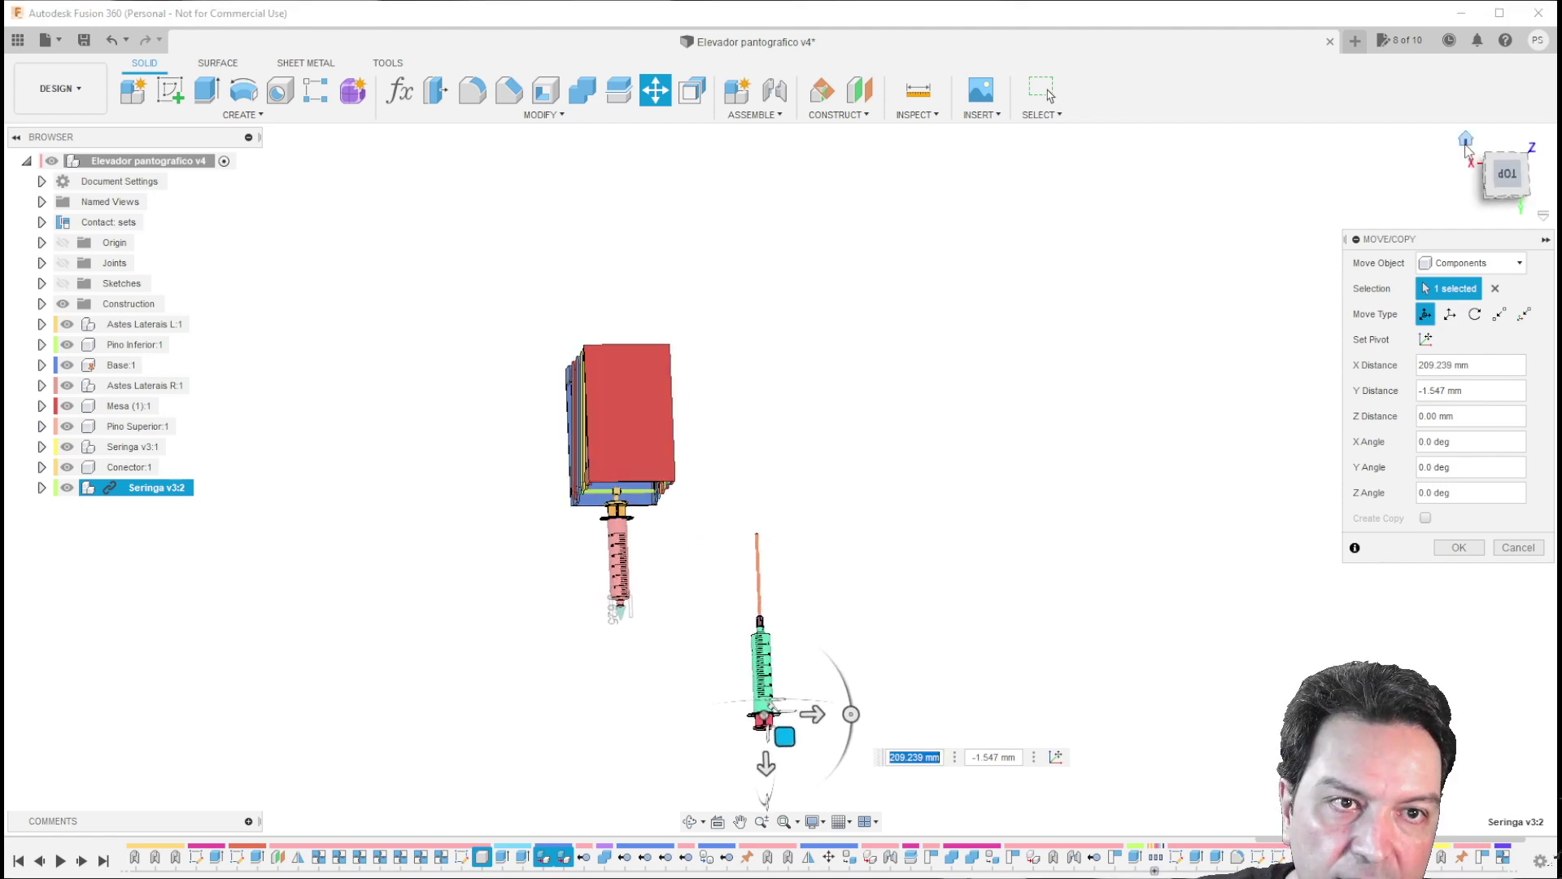
pyautogui.click(1465, 148)
pyautogui.keyDown('shift'); pyautogui.moveTo(1266, 316); pyautogui.dragTo(1215, 423, button='middle'); pyautogui.keyUp('shift')
pyautogui.scroll(2, 1216, 423)
pyautogui.click(1455, 548)
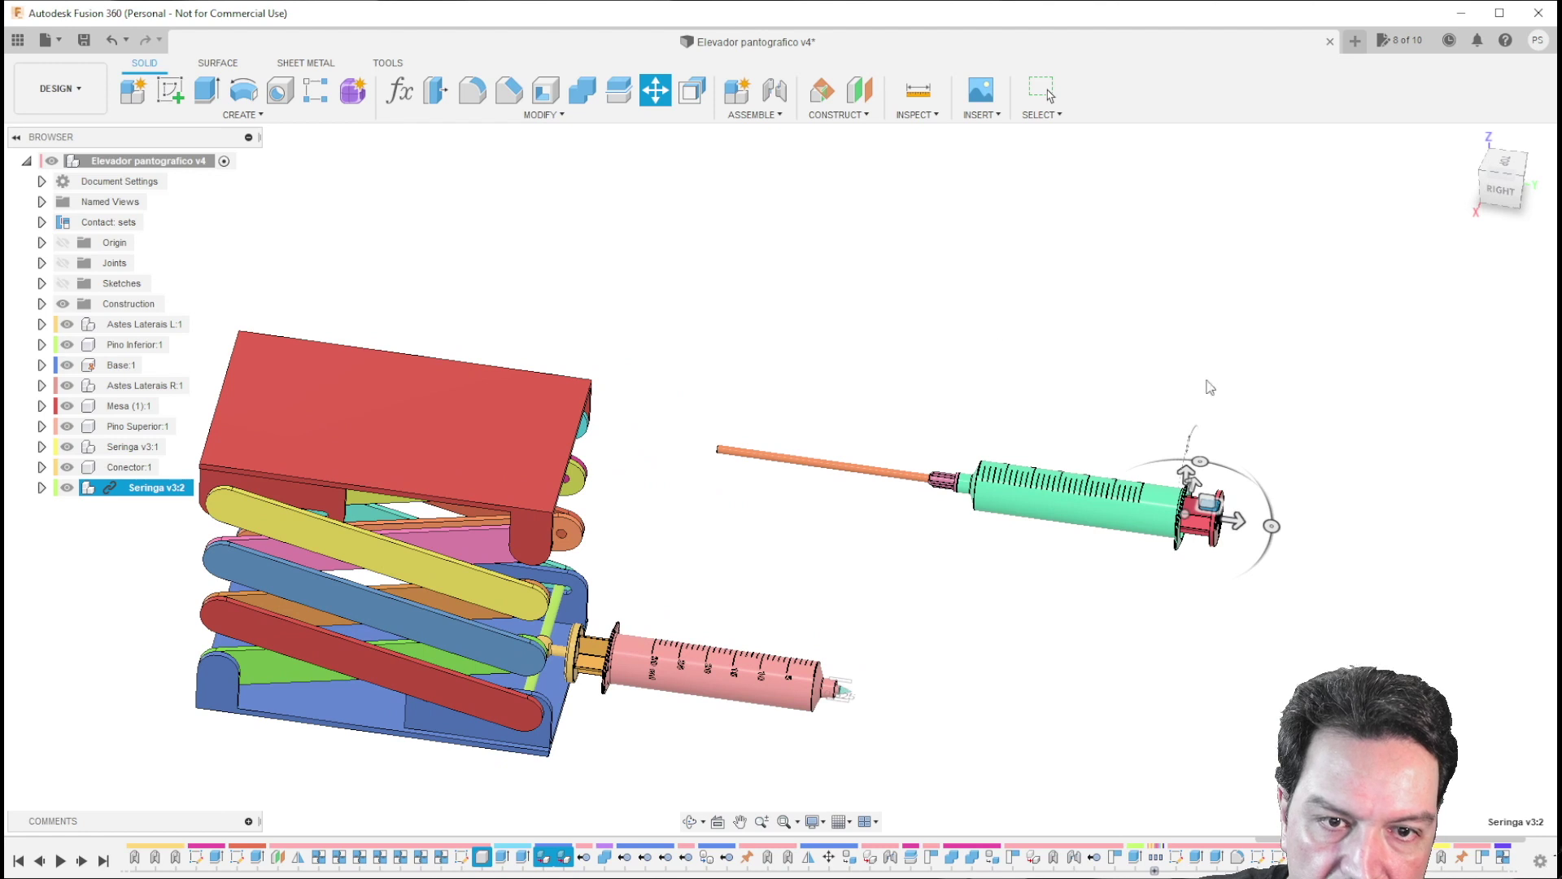
# Step: Break the second syringe's link to its source design and hide its THREADED_BUSHING_1_A1 component
pyautogui.rightClick(111, 494)
pyautogui.click(143, 338)
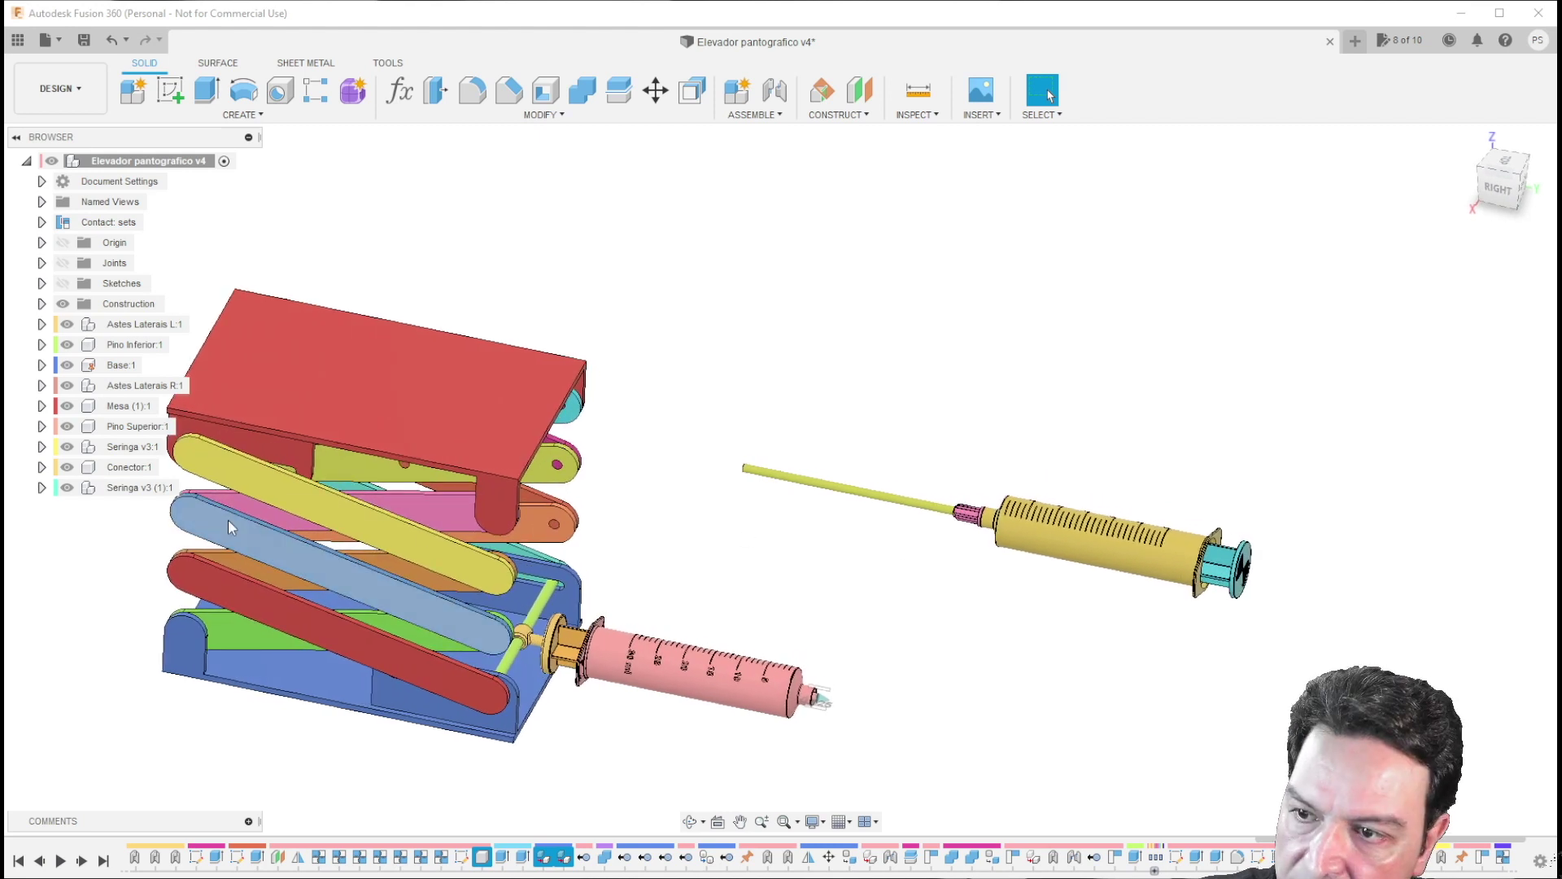
pyautogui.click(41, 487)
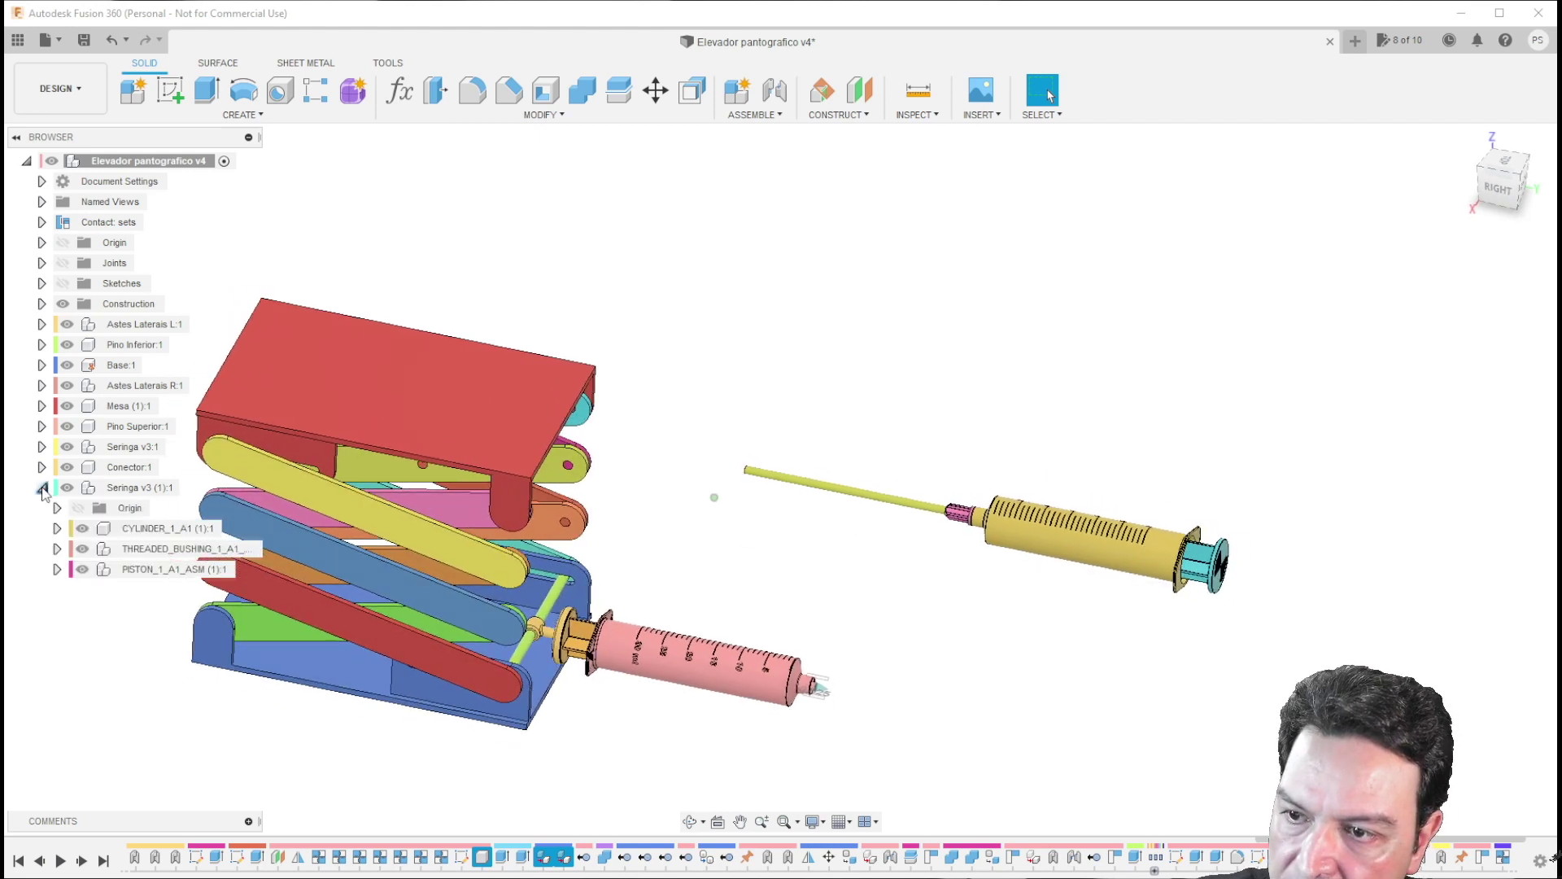
pyautogui.click(82, 551)
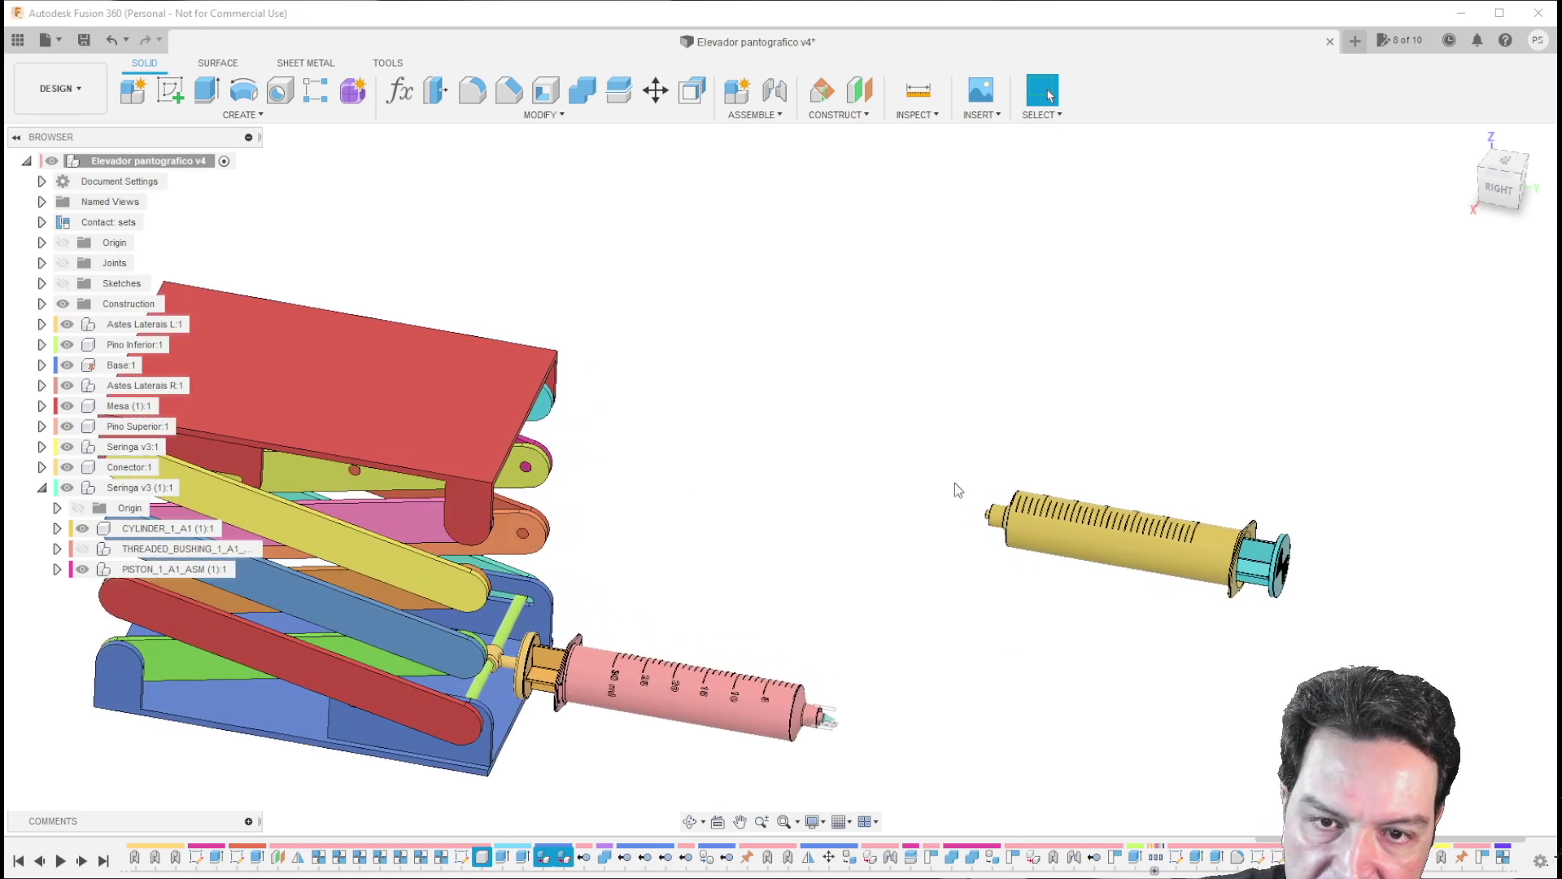
pyautogui.scroll(3, 959, 601)
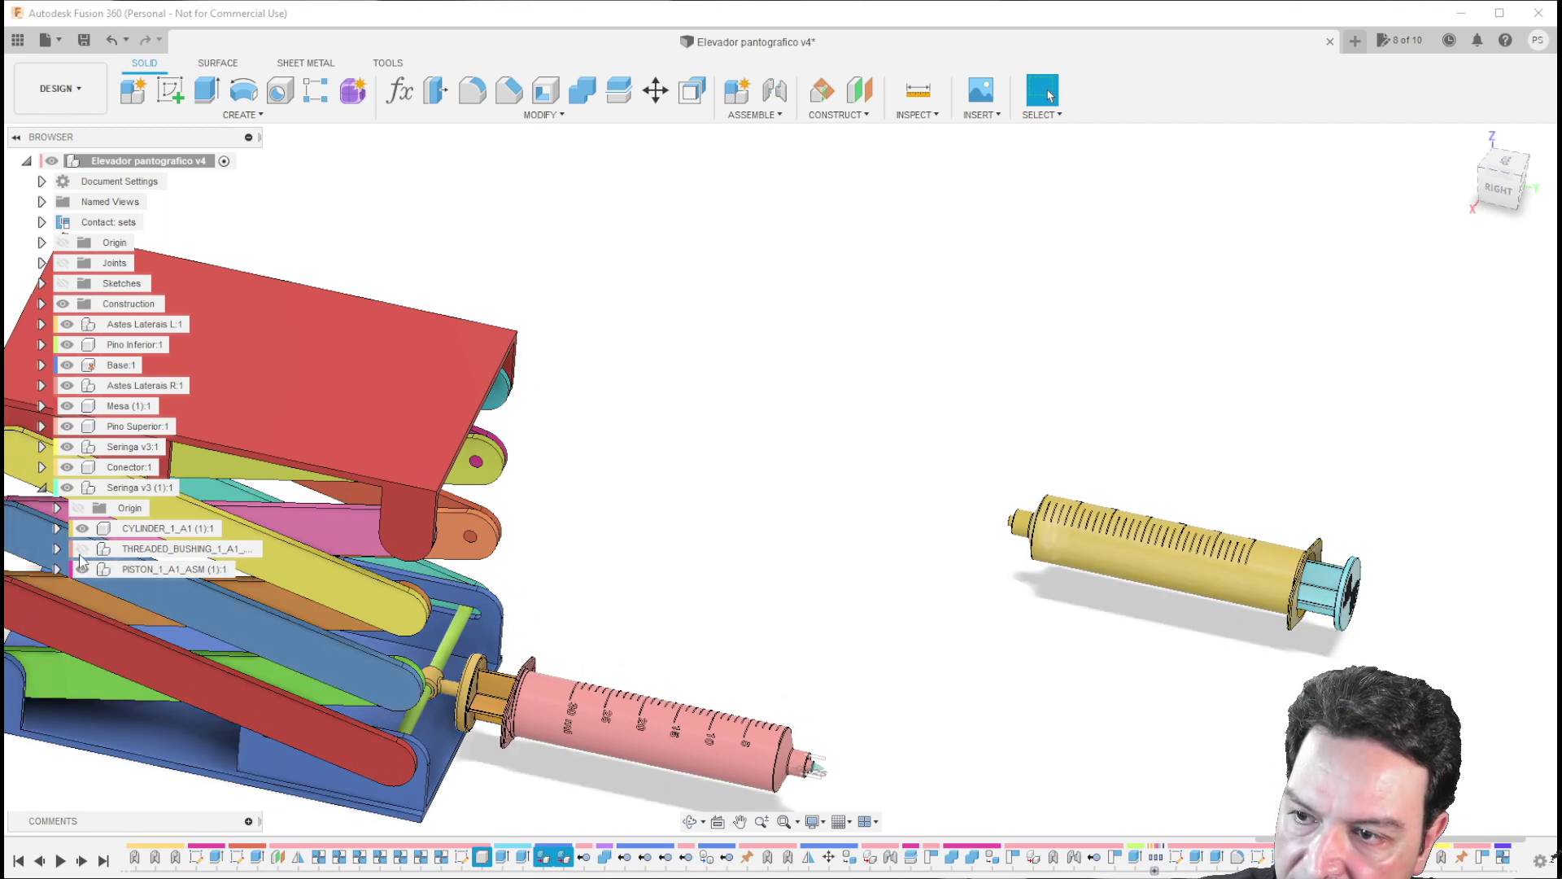
# Step: Ground the second syringe's cylinder, CYLINDER_1_A1 (1)
pyautogui.rightClick(124, 530)
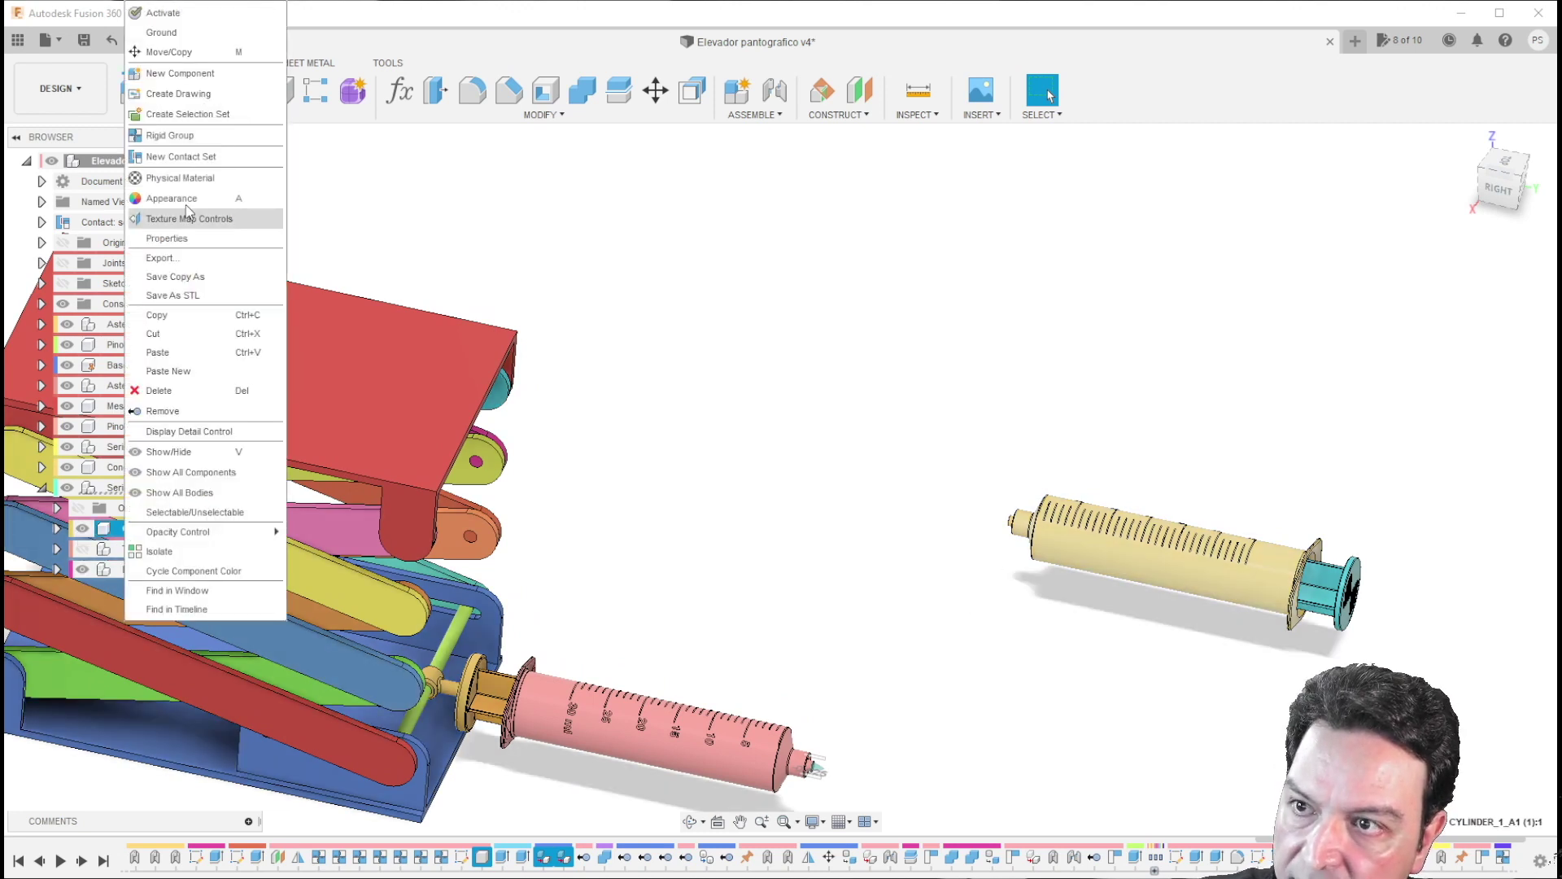
pyautogui.click(163, 37)
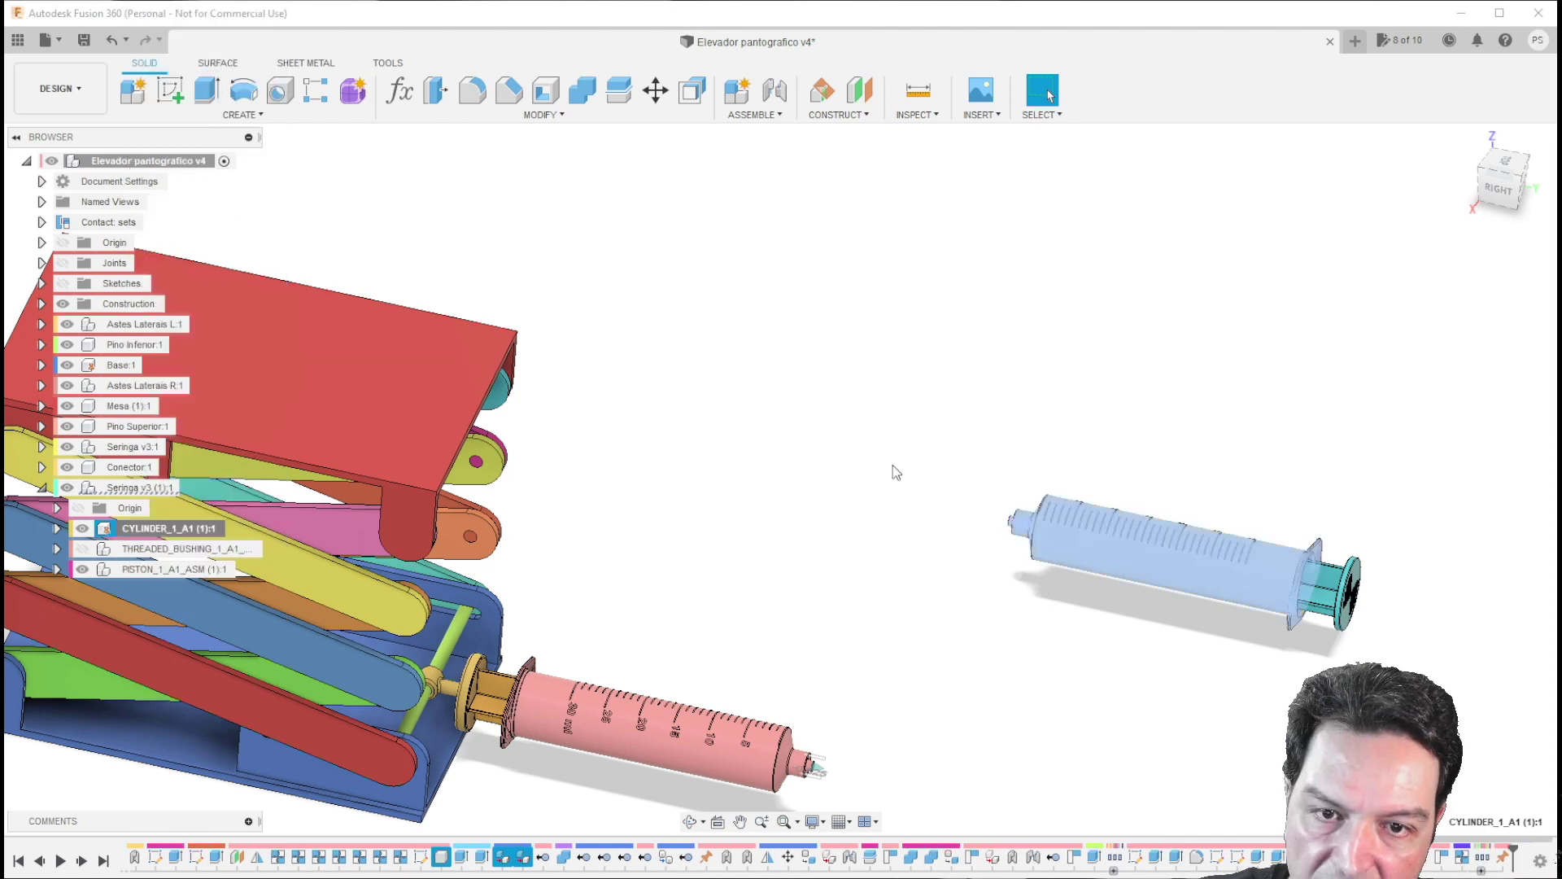
pyautogui.click(1099, 629)
# Step: Create an as-built slider joint between the second syringe's piston and cylinder, snapped at the cylinder's nozzle and sliding along the Z axis
pyautogui.scroll(4, 1098, 630)
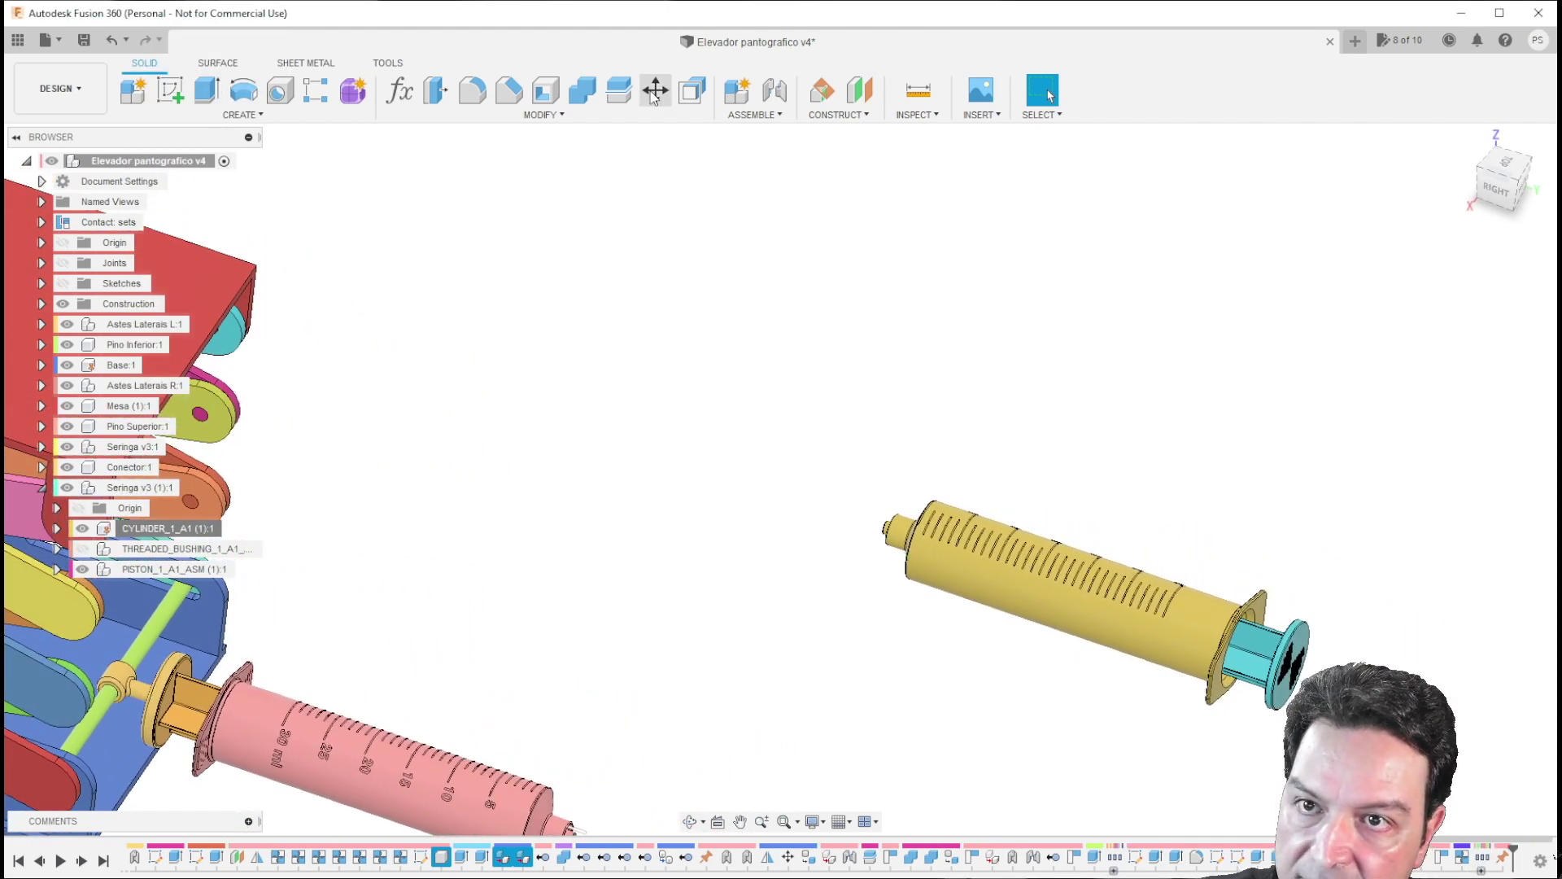
pyautogui.click(754, 115)
pyautogui.click(755, 182)
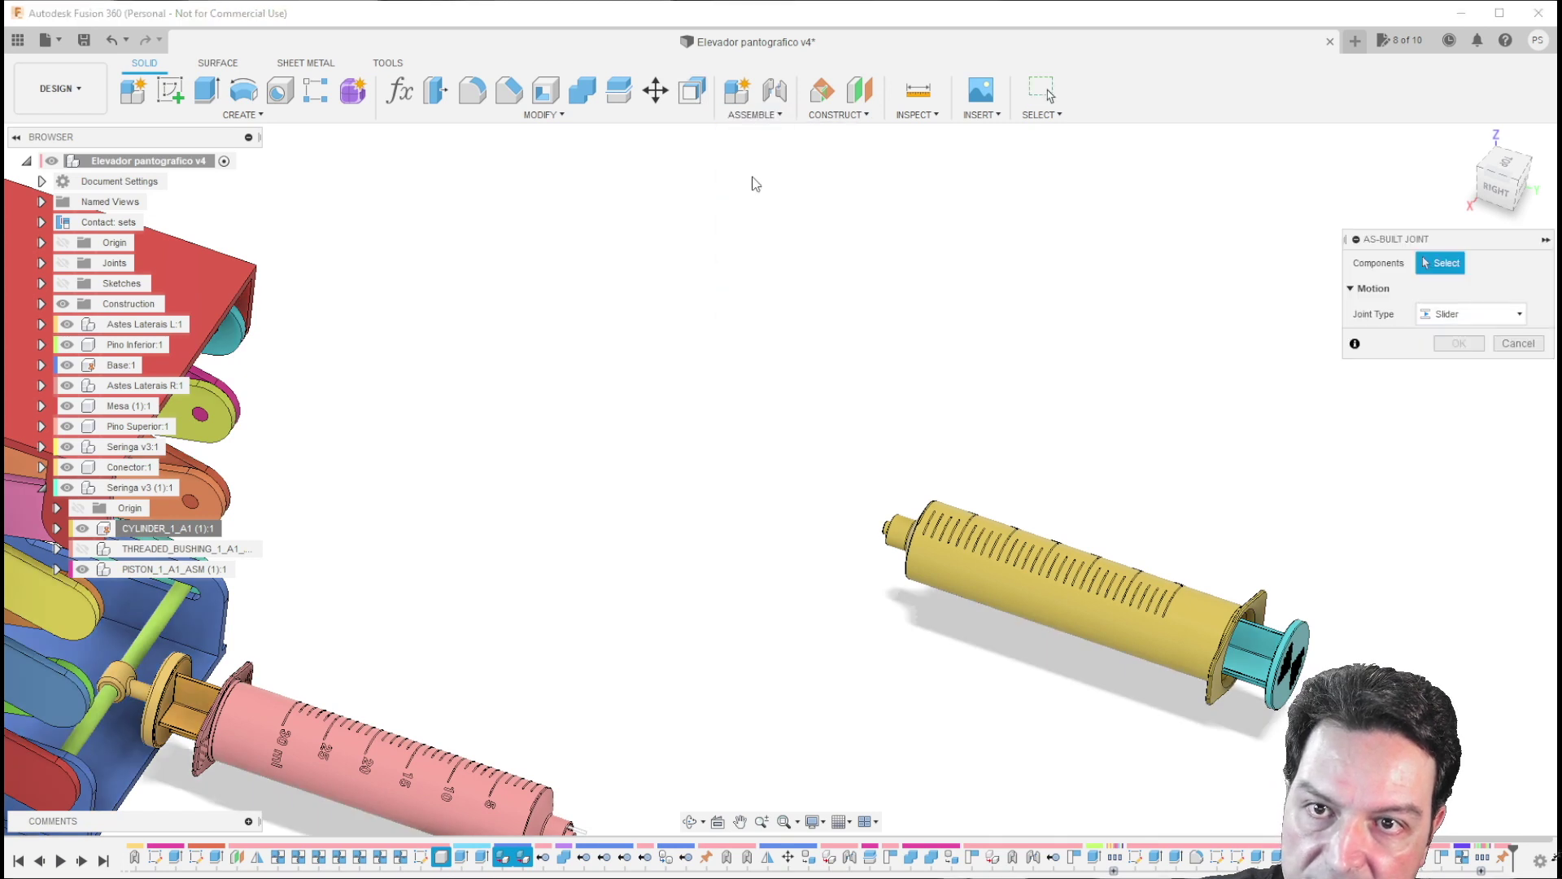
pyautogui.click(1186, 606)
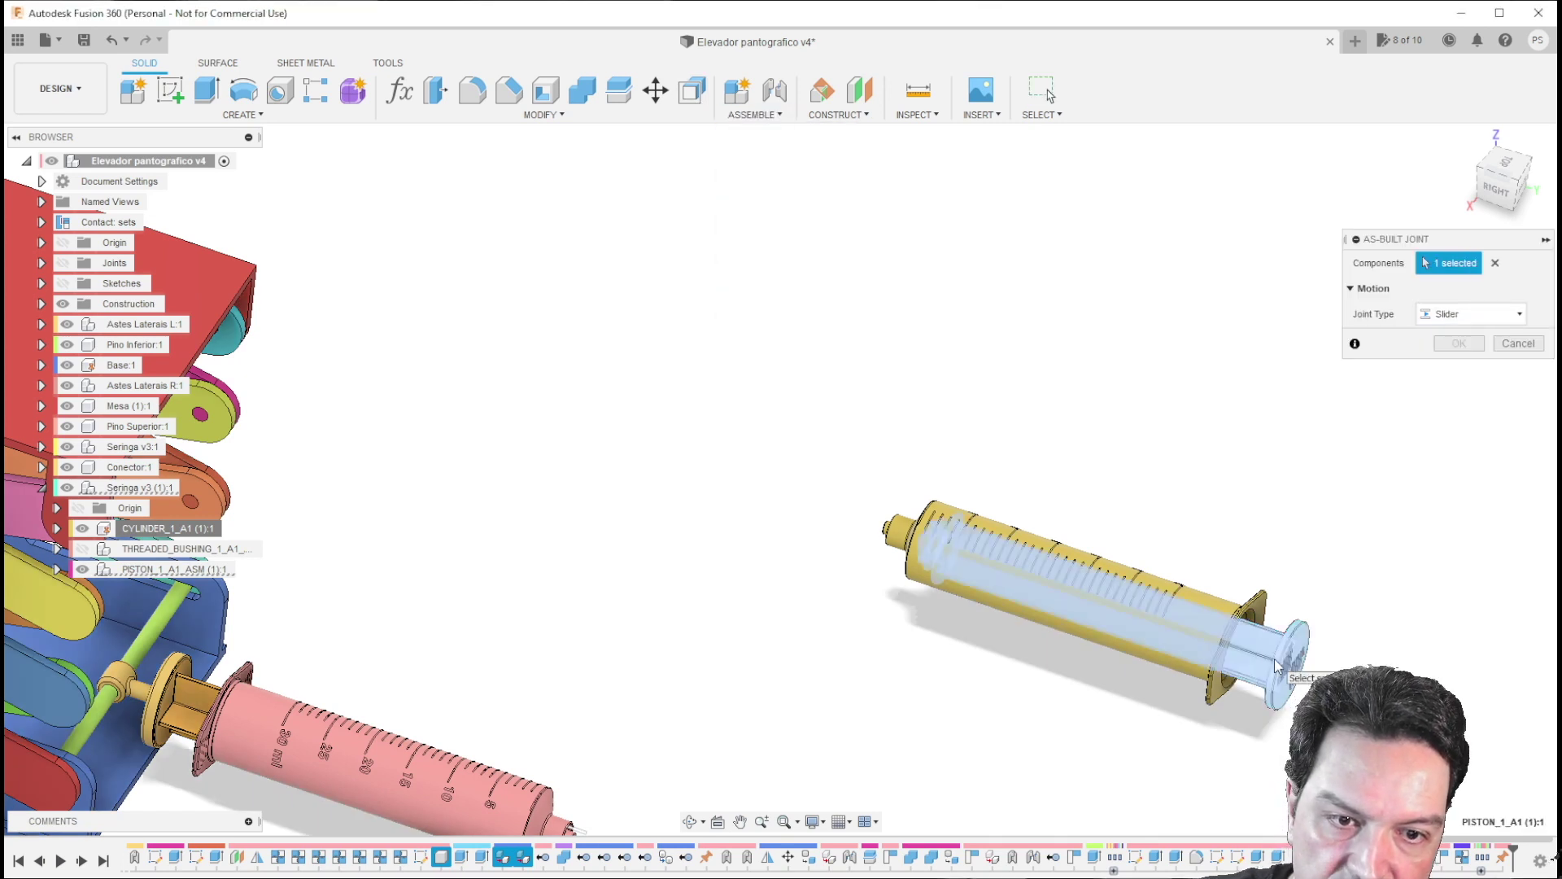
pyautogui.click(1172, 598)
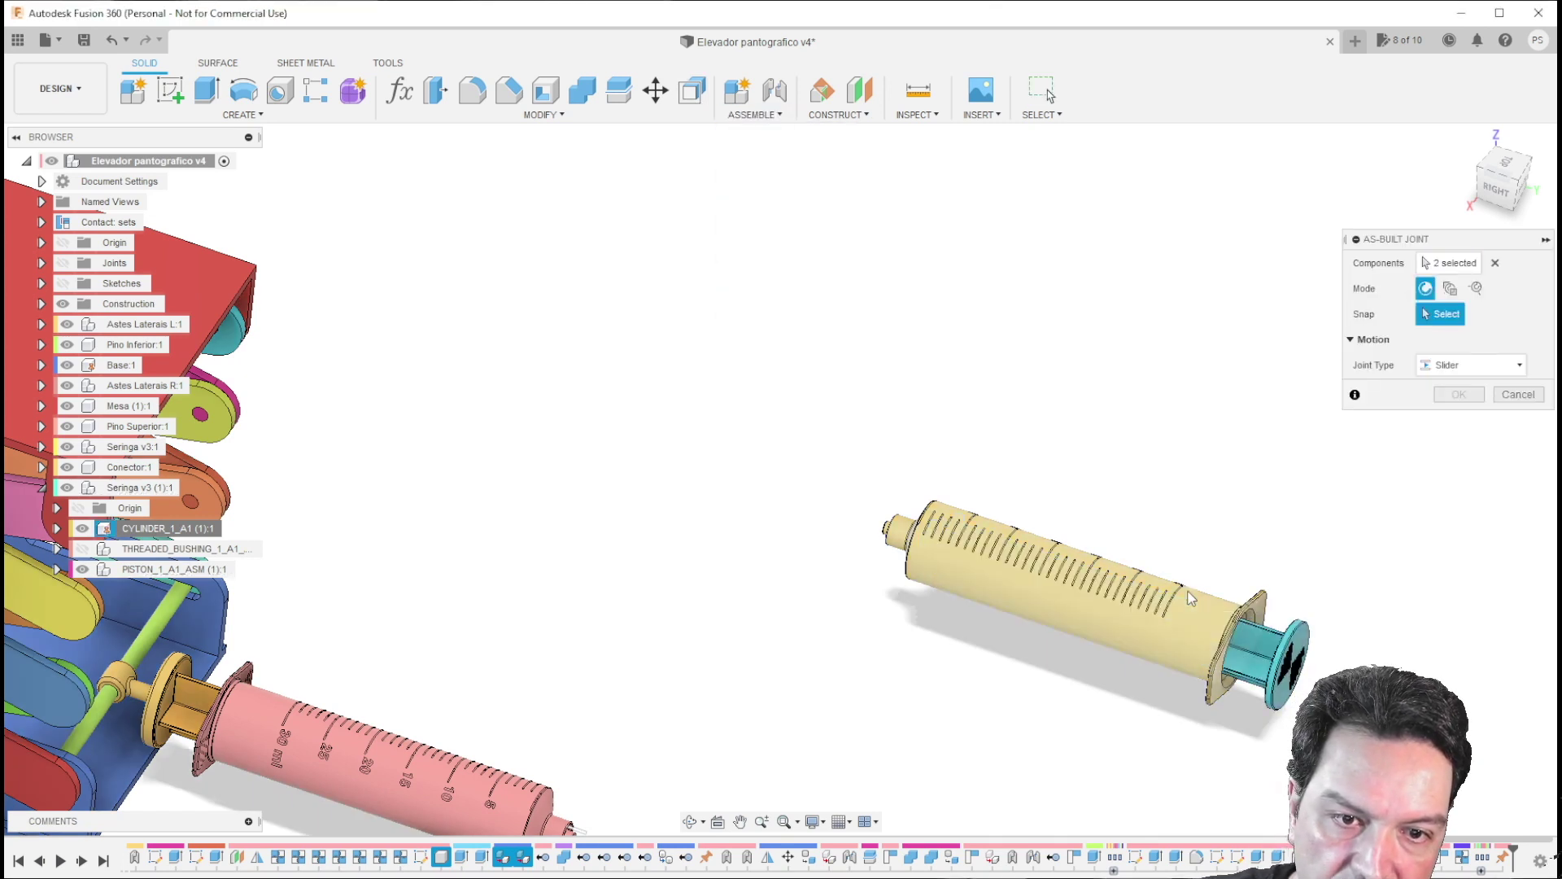
pyautogui.click(1437, 322)
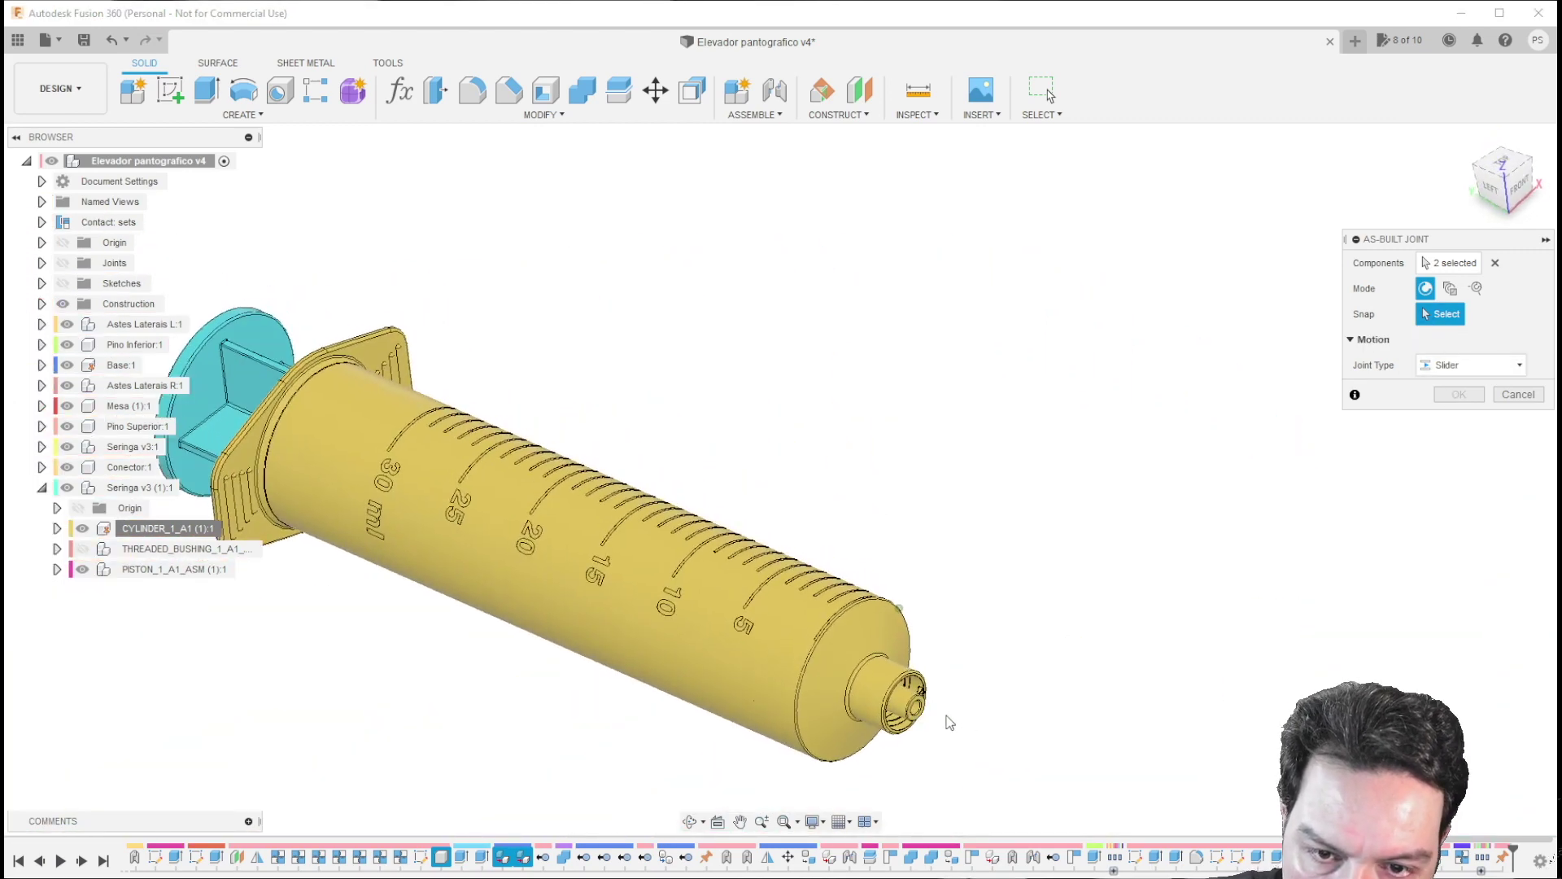
pyautogui.click(915, 706)
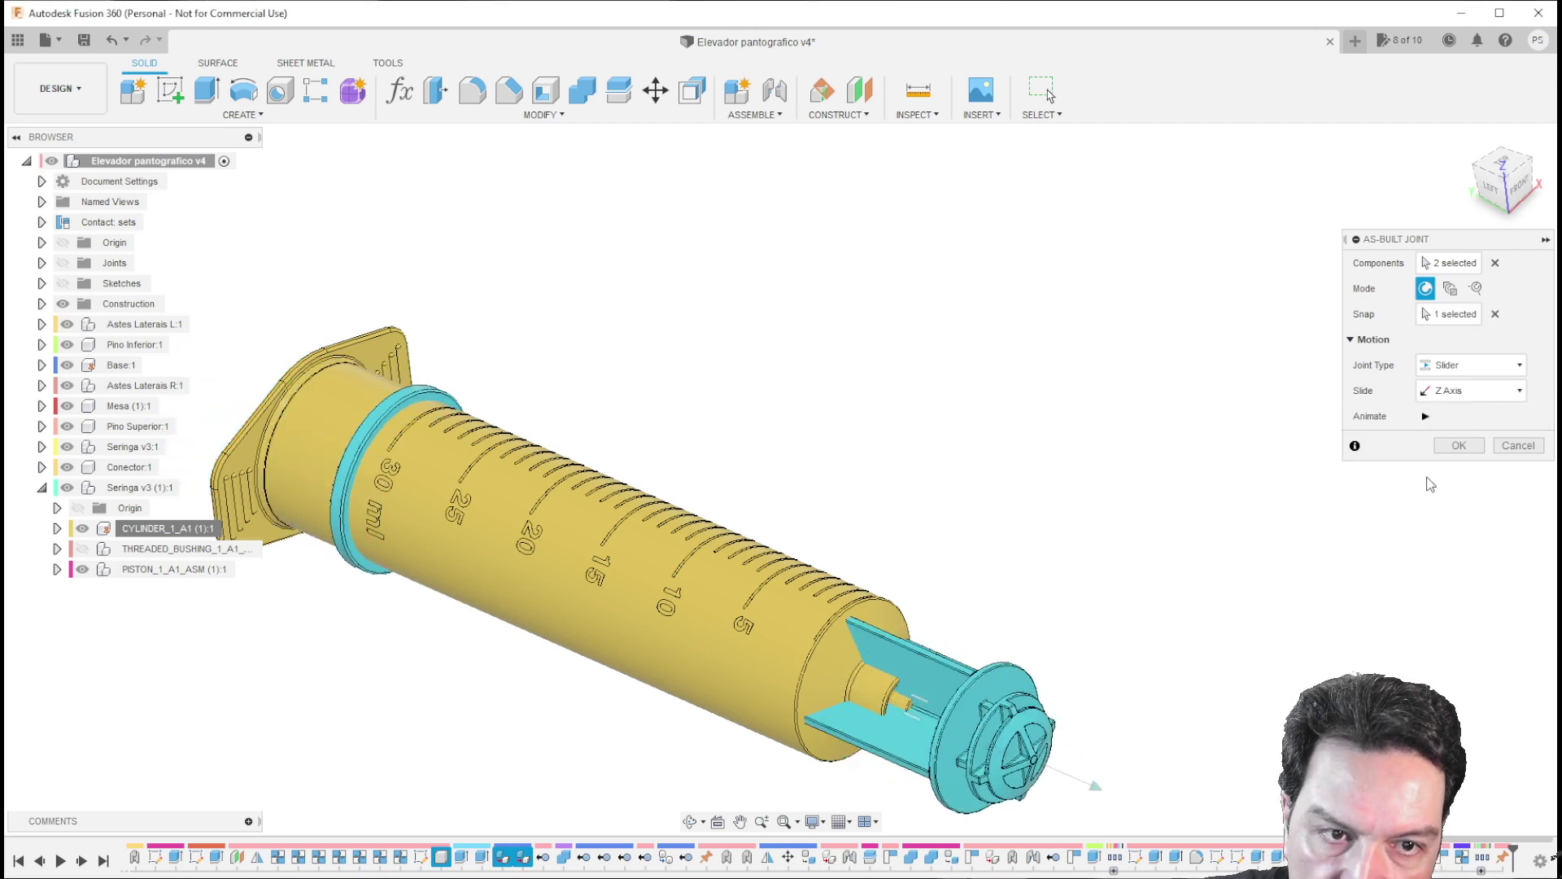
pyautogui.press('Return')
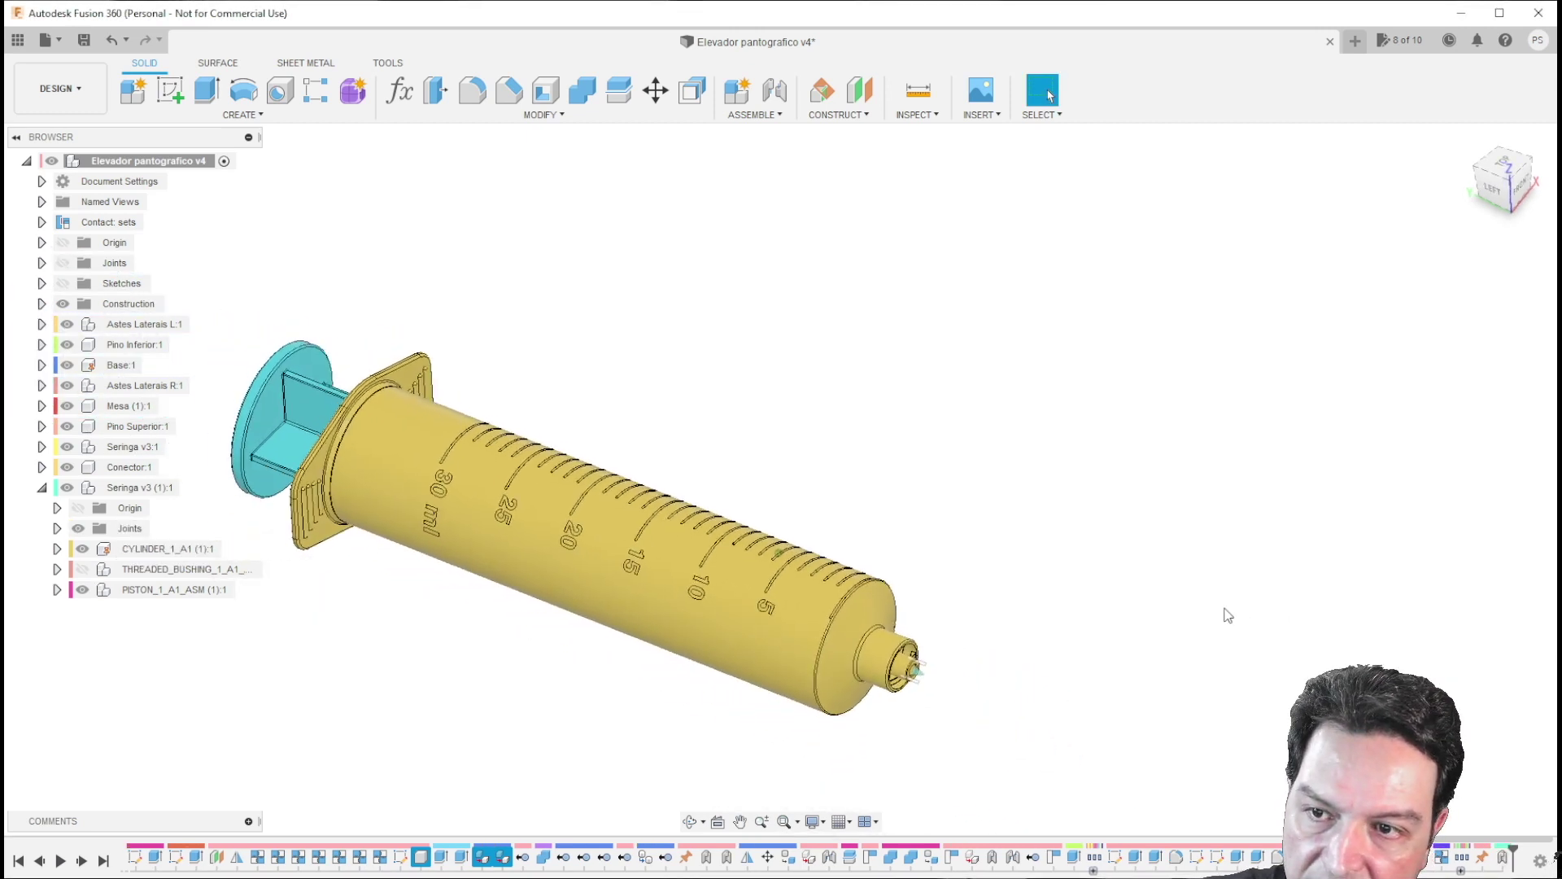
# Step: Hide the second syringe's cylinder and join its plunger rod and rubber seal in a rigid group including child components
pyautogui.click(82, 550)
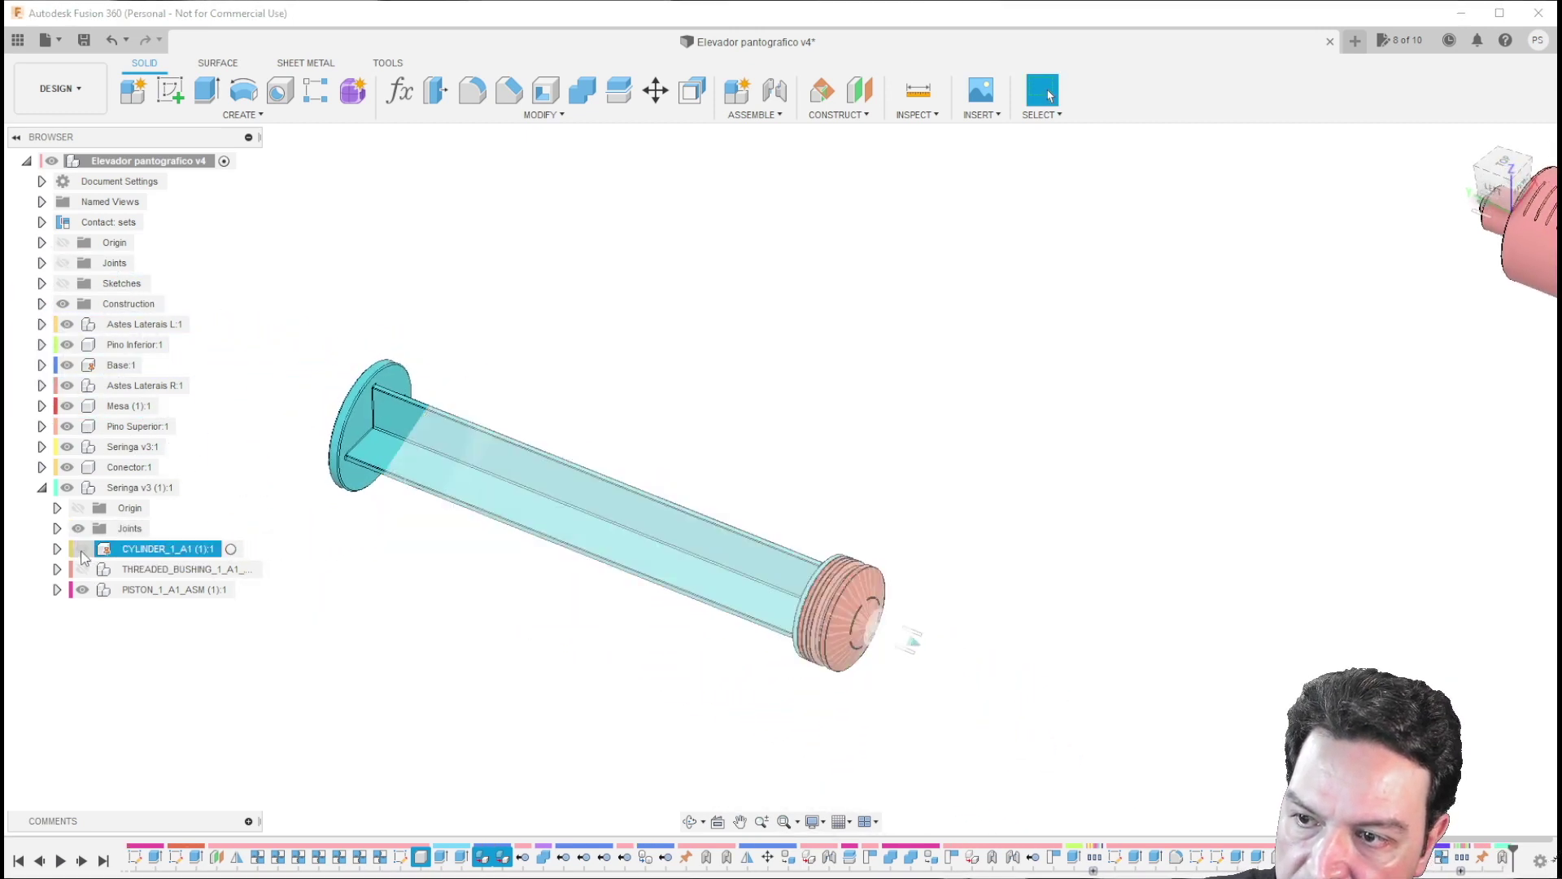
pyautogui.click(750, 115)
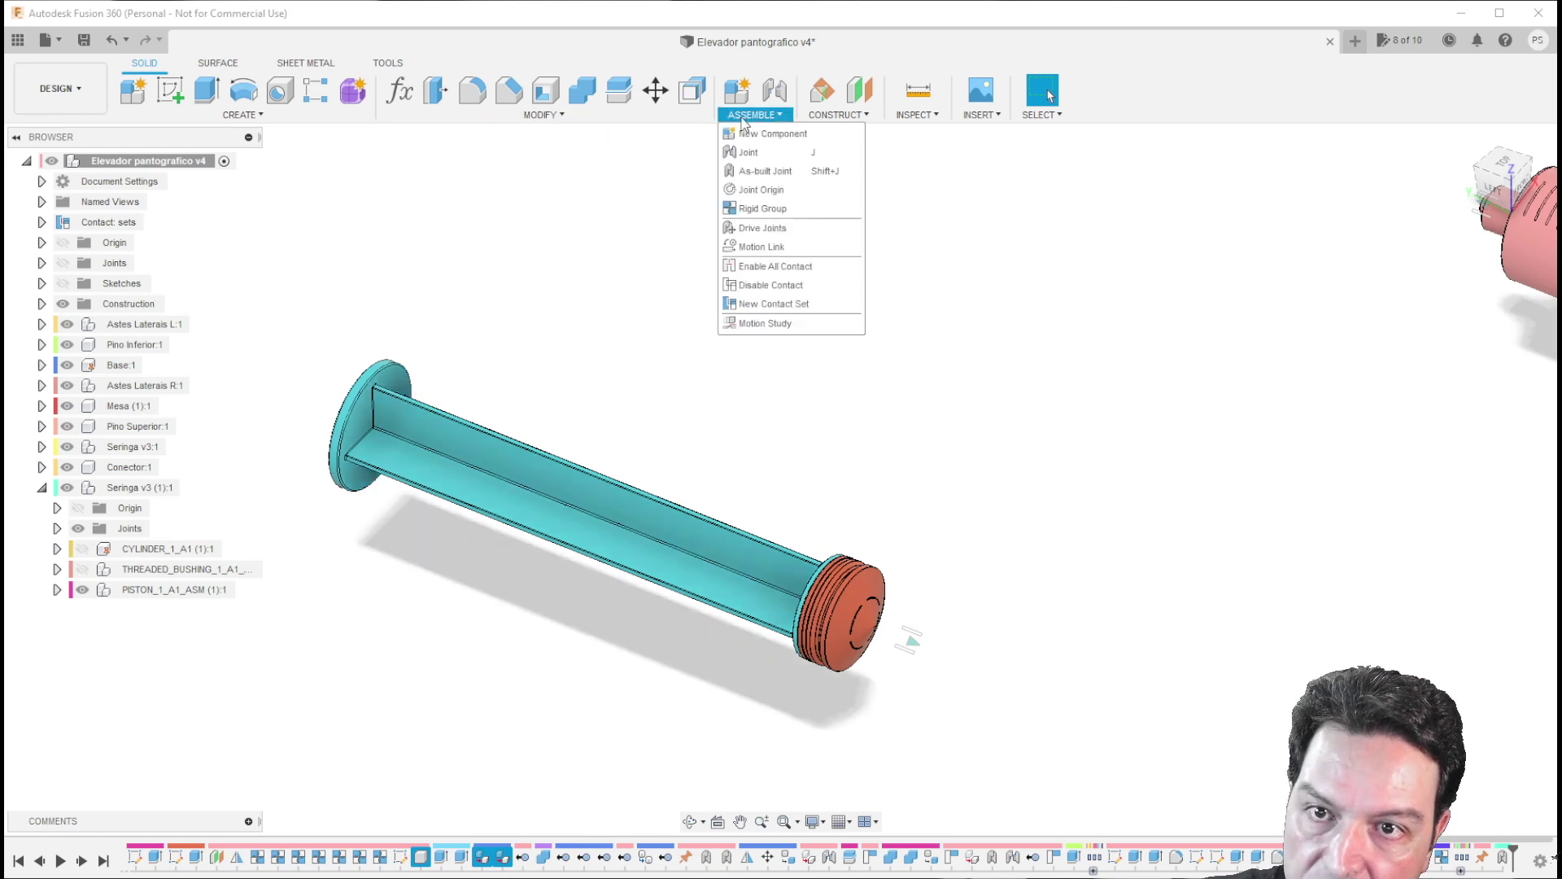
pyautogui.click(745, 208)
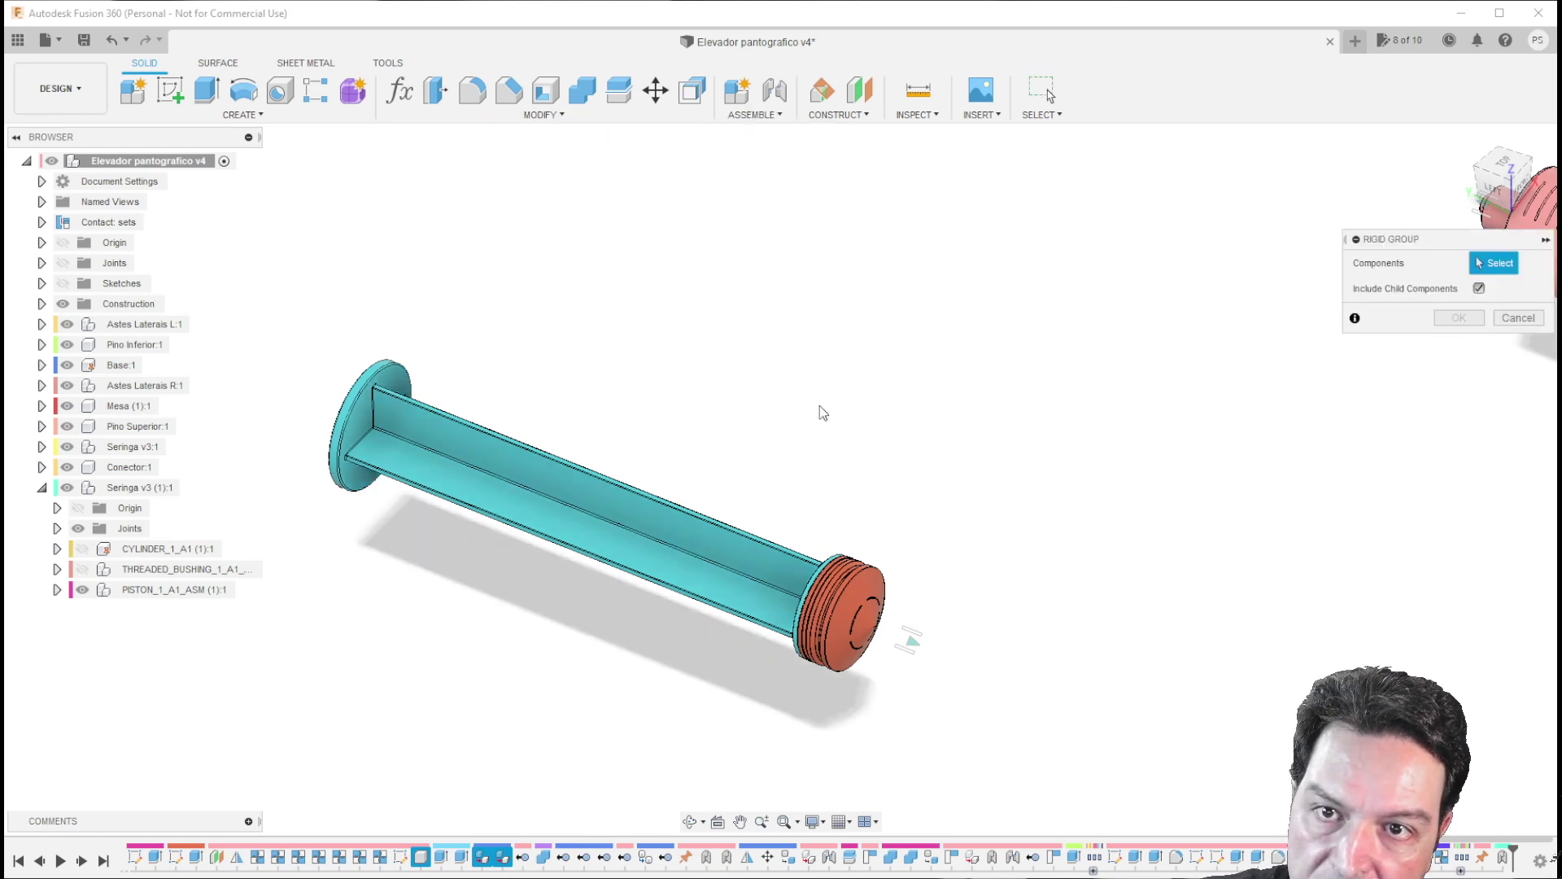
pyautogui.click(828, 600)
pyautogui.click(777, 562)
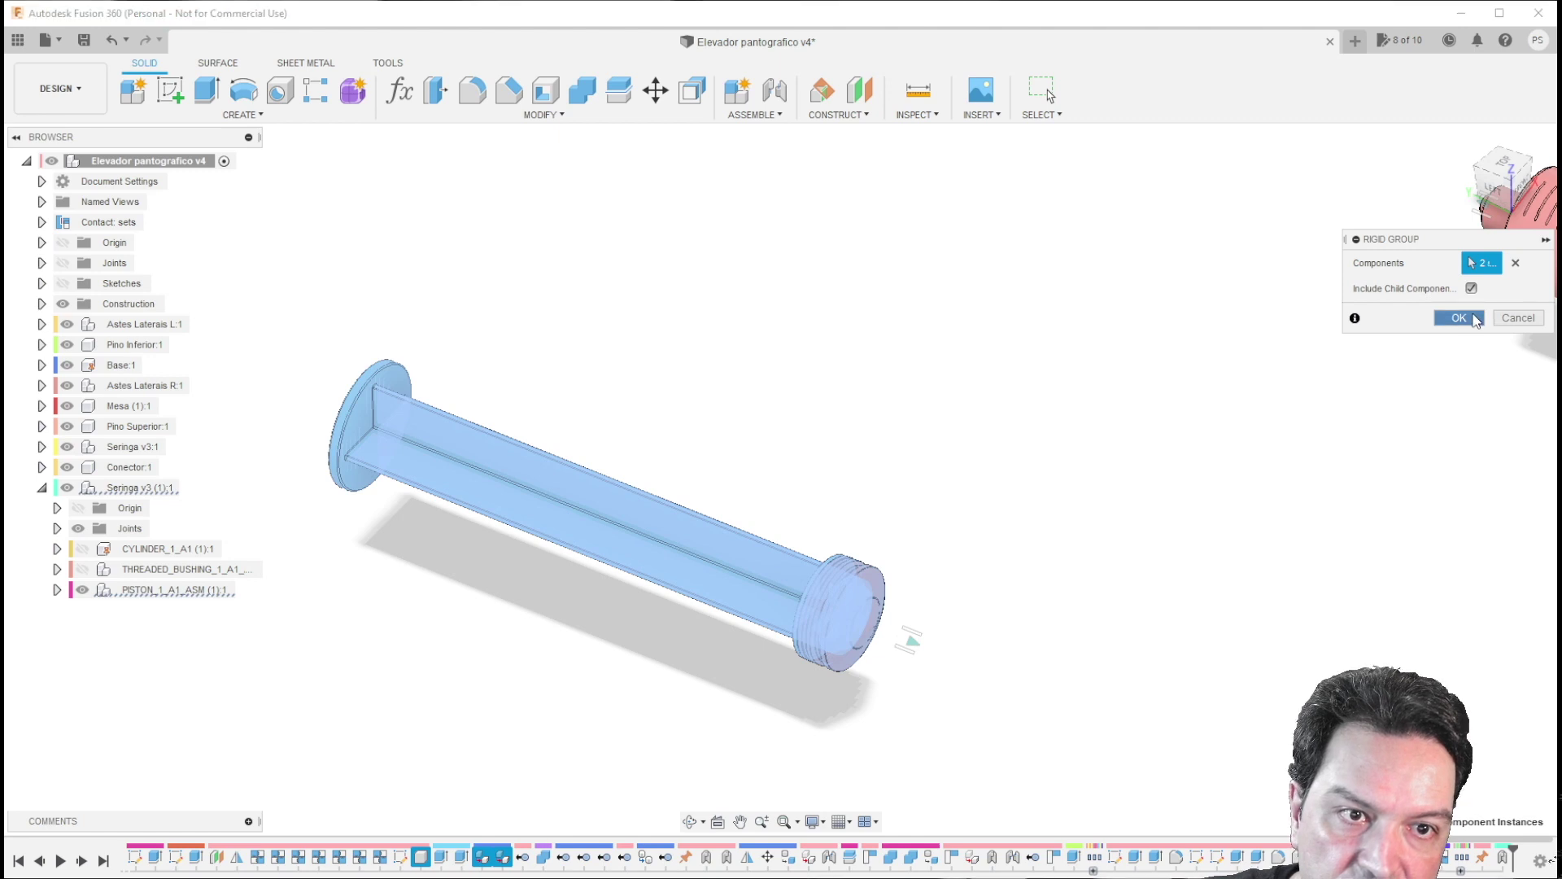
pyautogui.click(1458, 319)
# Step: Test-slide the grouped piston, show the second syringe's cylinder again and revert the piston's position
pyautogui.moveTo(680, 520); pyautogui.dragTo(938, 641, button='middle')
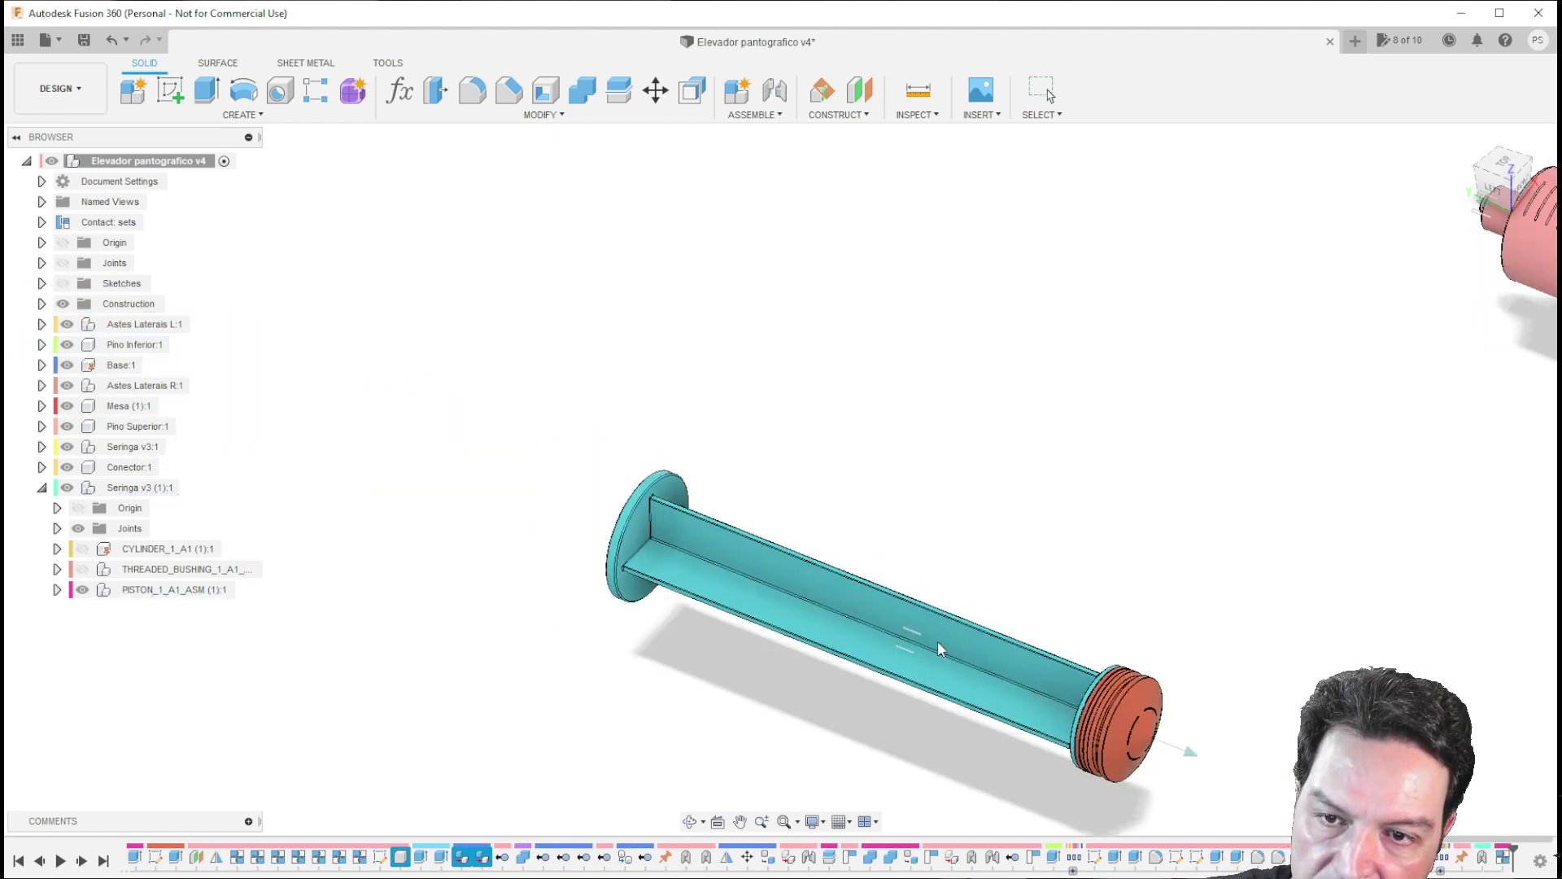
pyautogui.moveTo(938, 641); pyautogui.dragTo(521, 563)
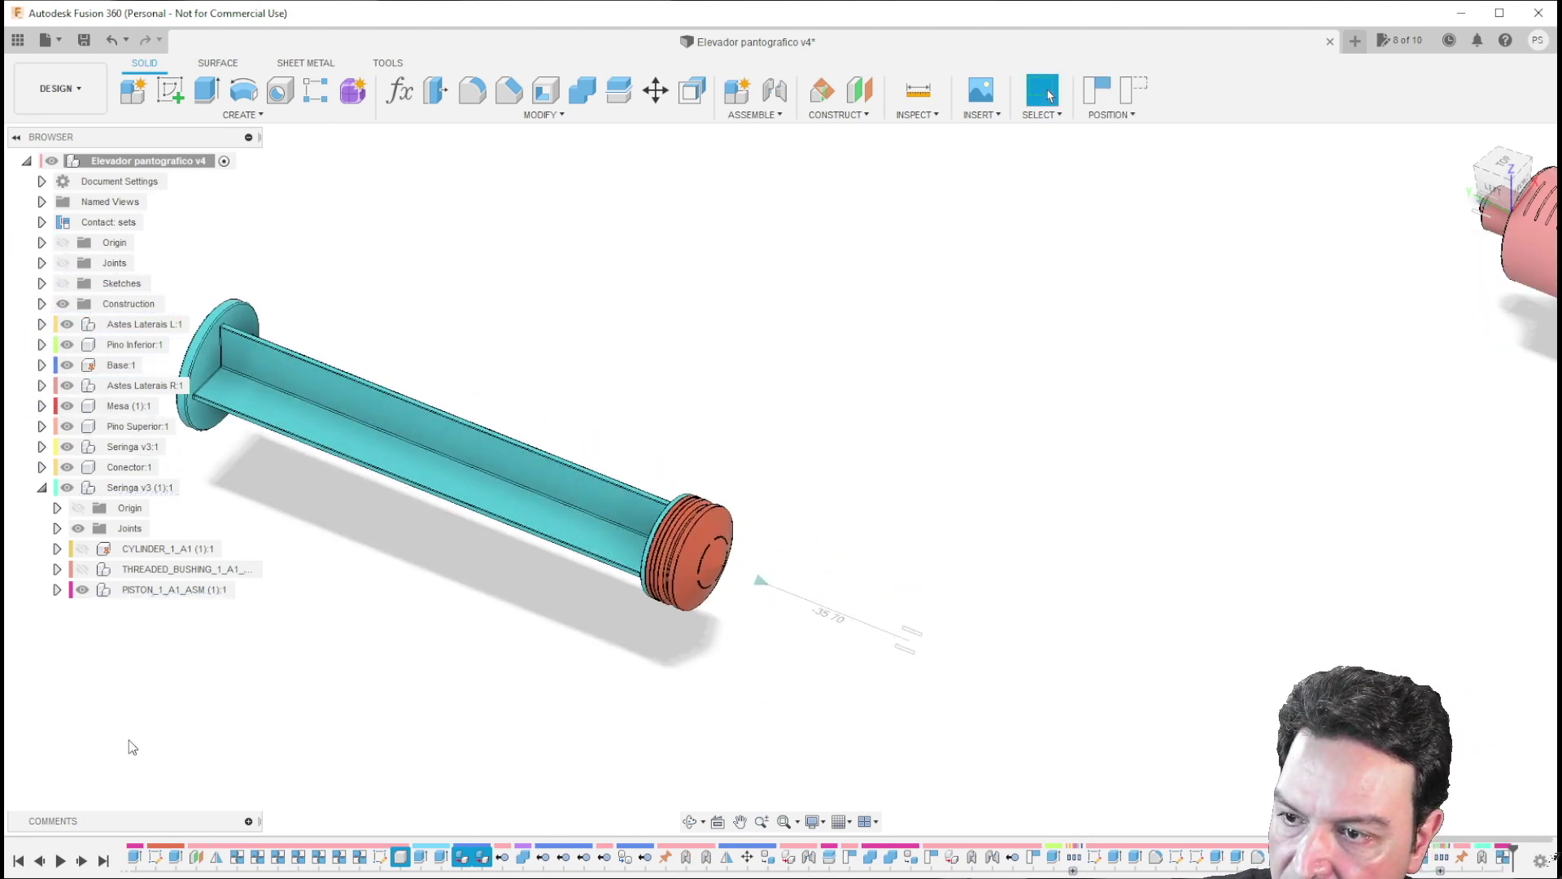
pyautogui.click(84, 555)
pyautogui.click(82, 549)
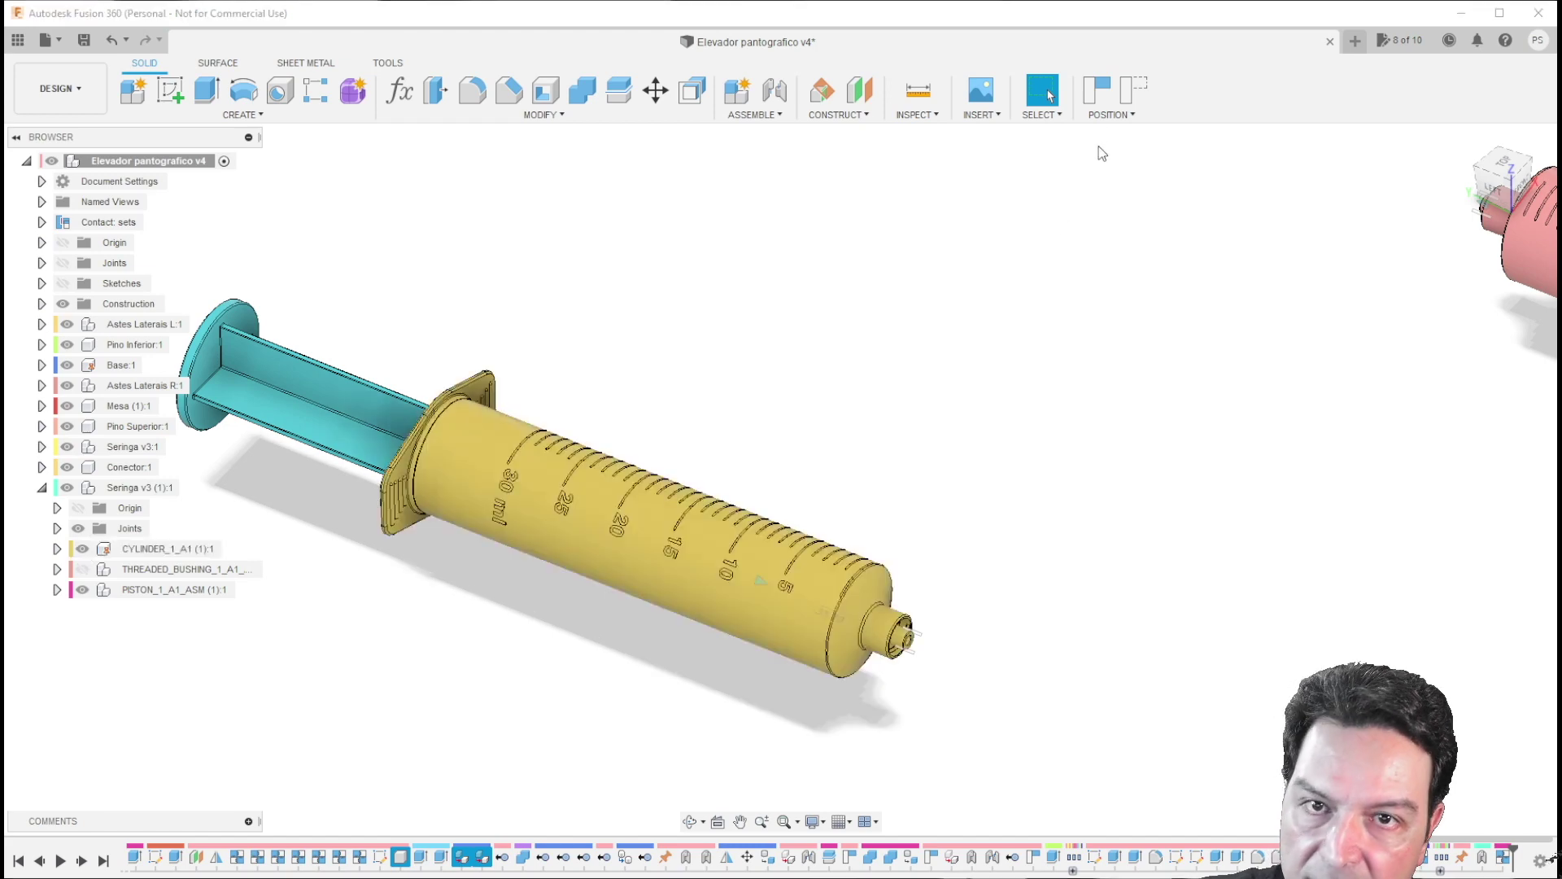
pyautogui.click(1134, 90)
# Step: Motion-link the two syringes' slider joints along Slide Z at 10.00 mm each and test the link by moving the second plunger
pyautogui.keyDown('shift'); pyautogui.moveTo(1157, 468); pyautogui.dragTo(762, 549, button='middle'); pyautogui.keyUp('shift')
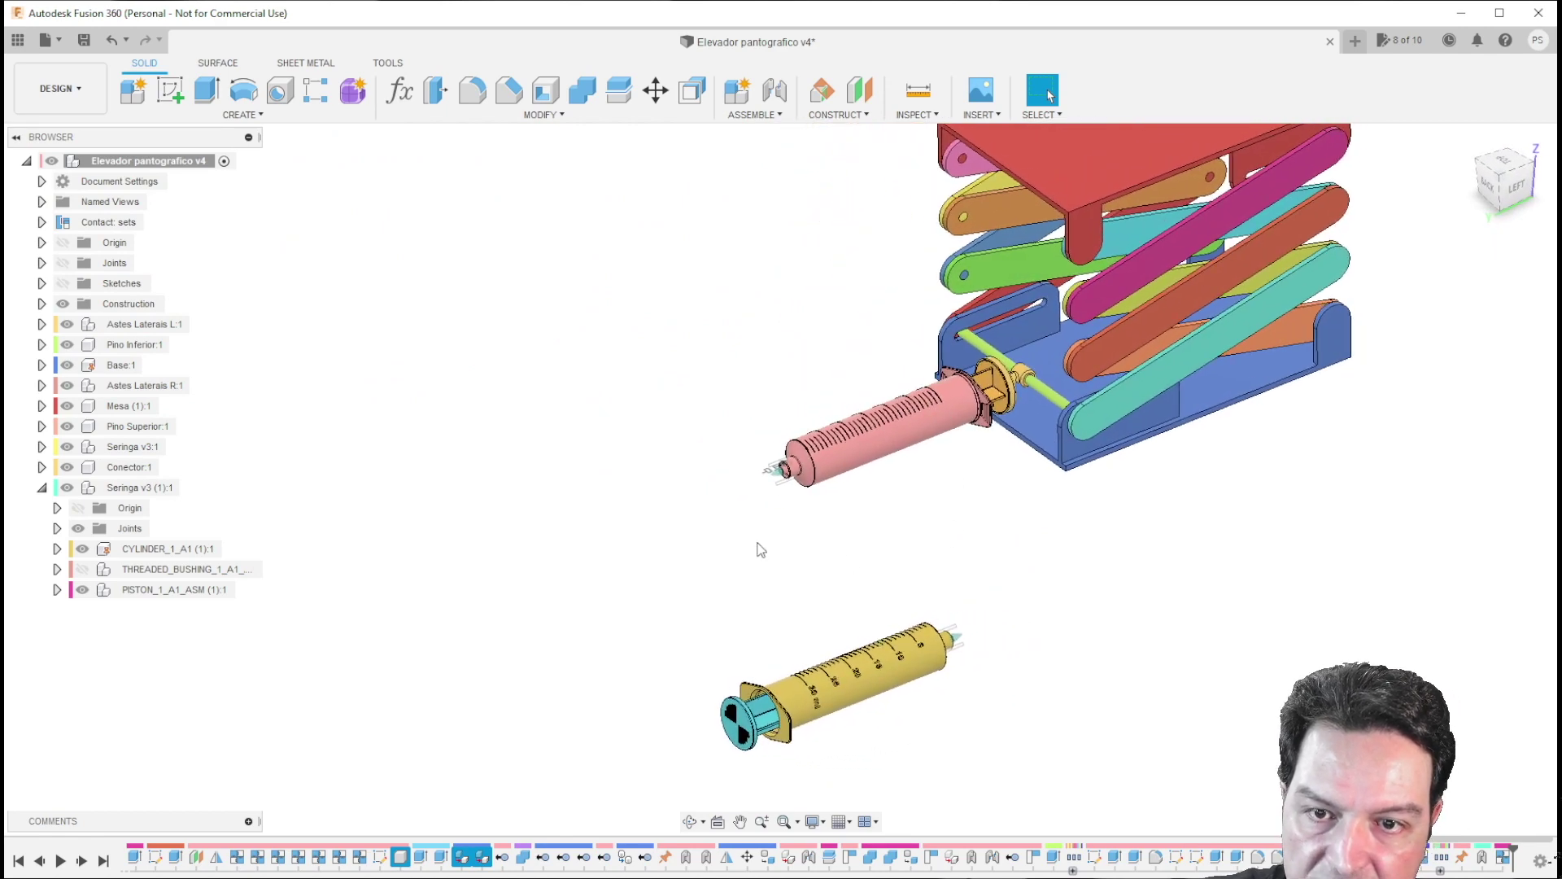
pyautogui.click(749, 115)
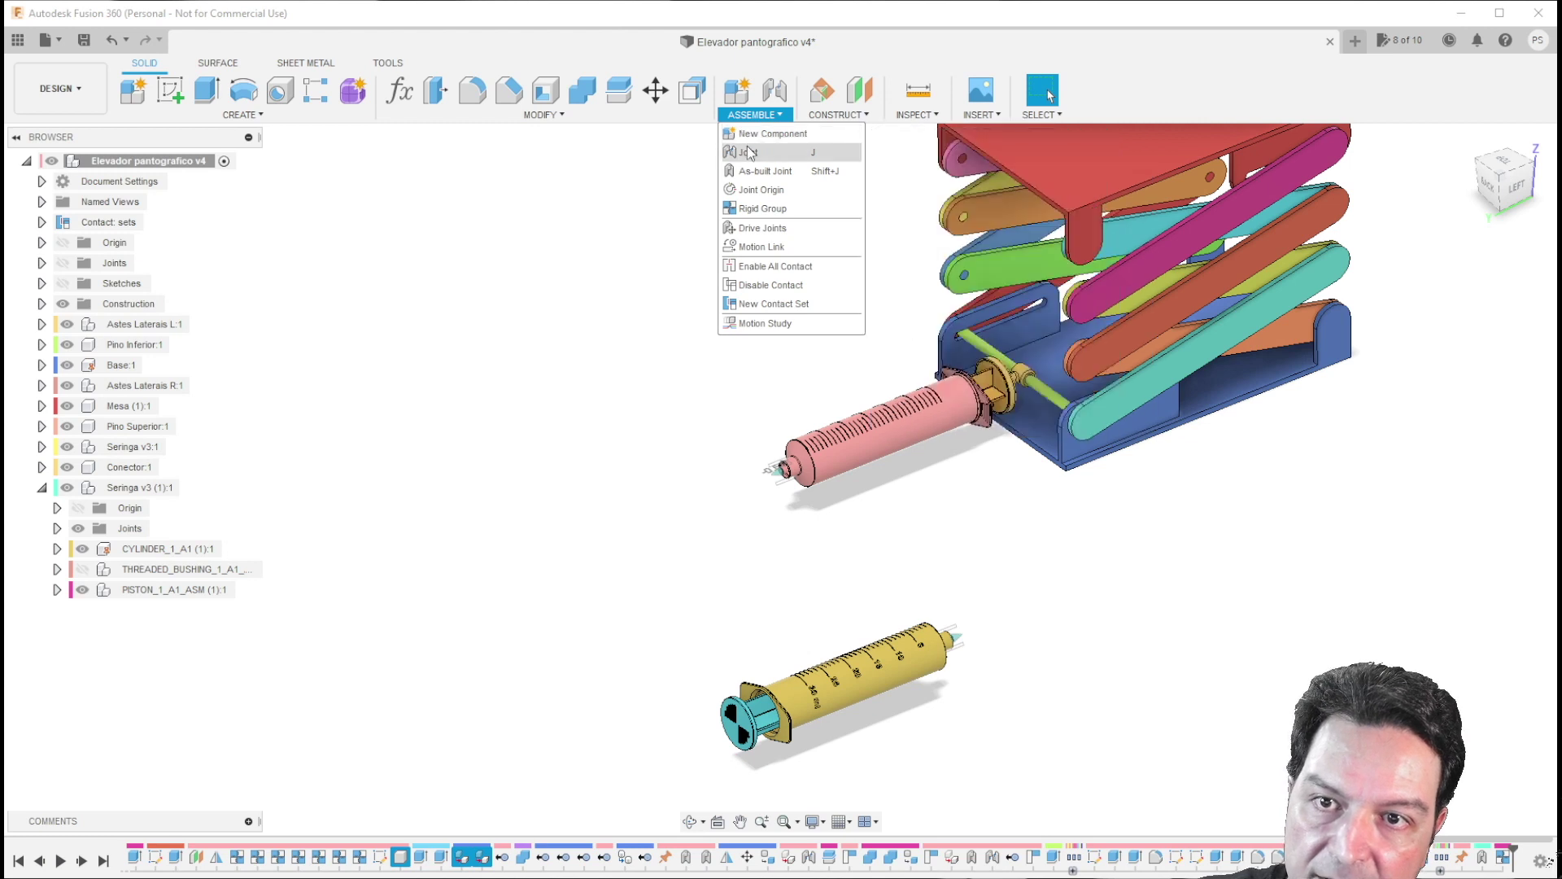
pyautogui.click(751, 247)
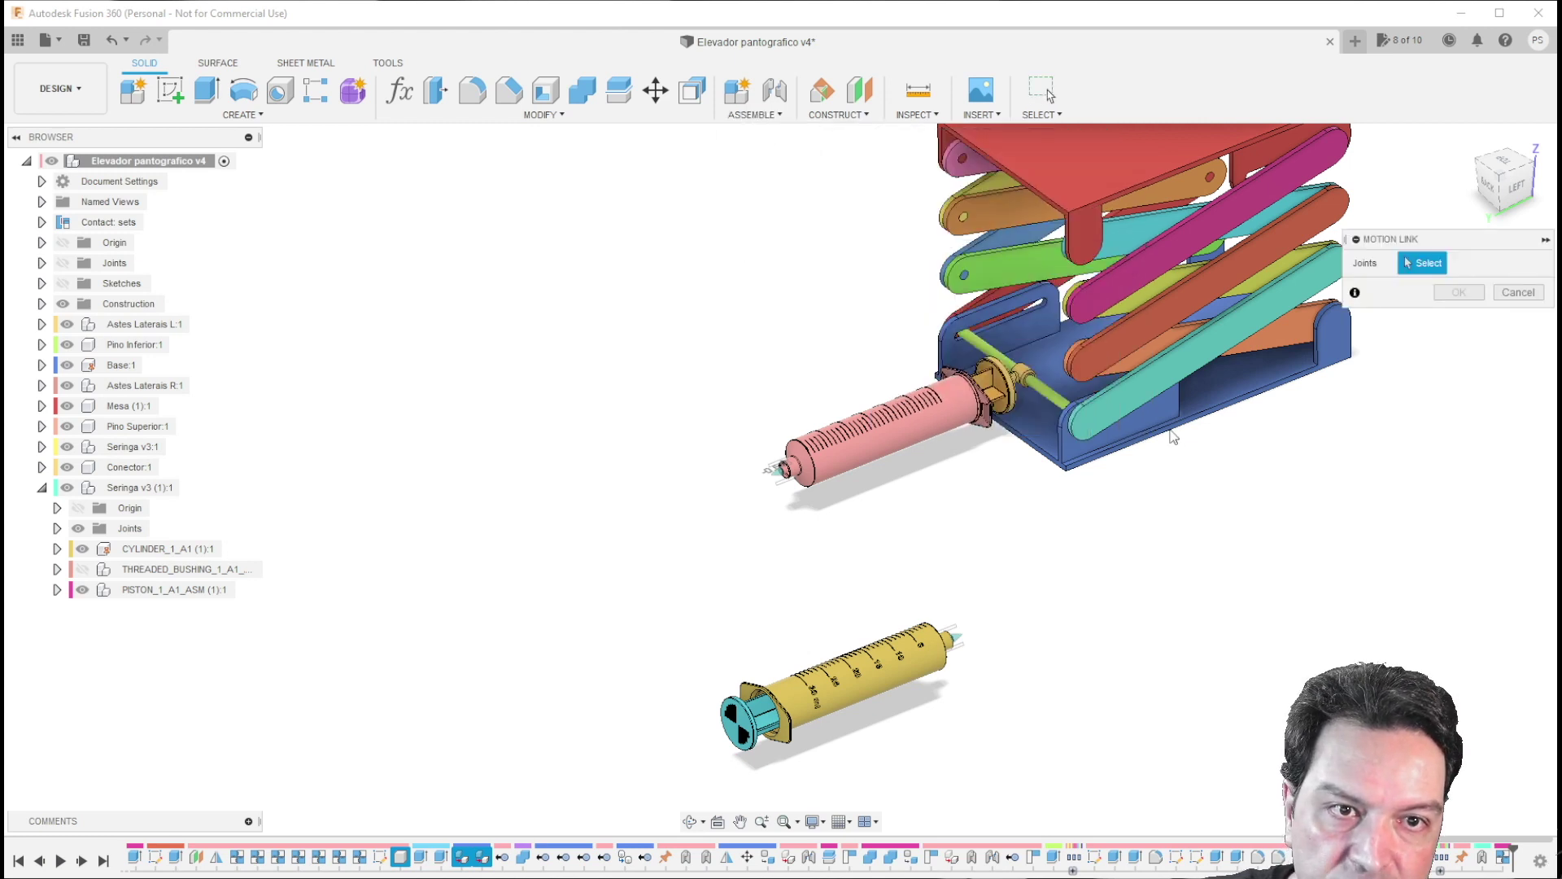
pyautogui.click(784, 470)
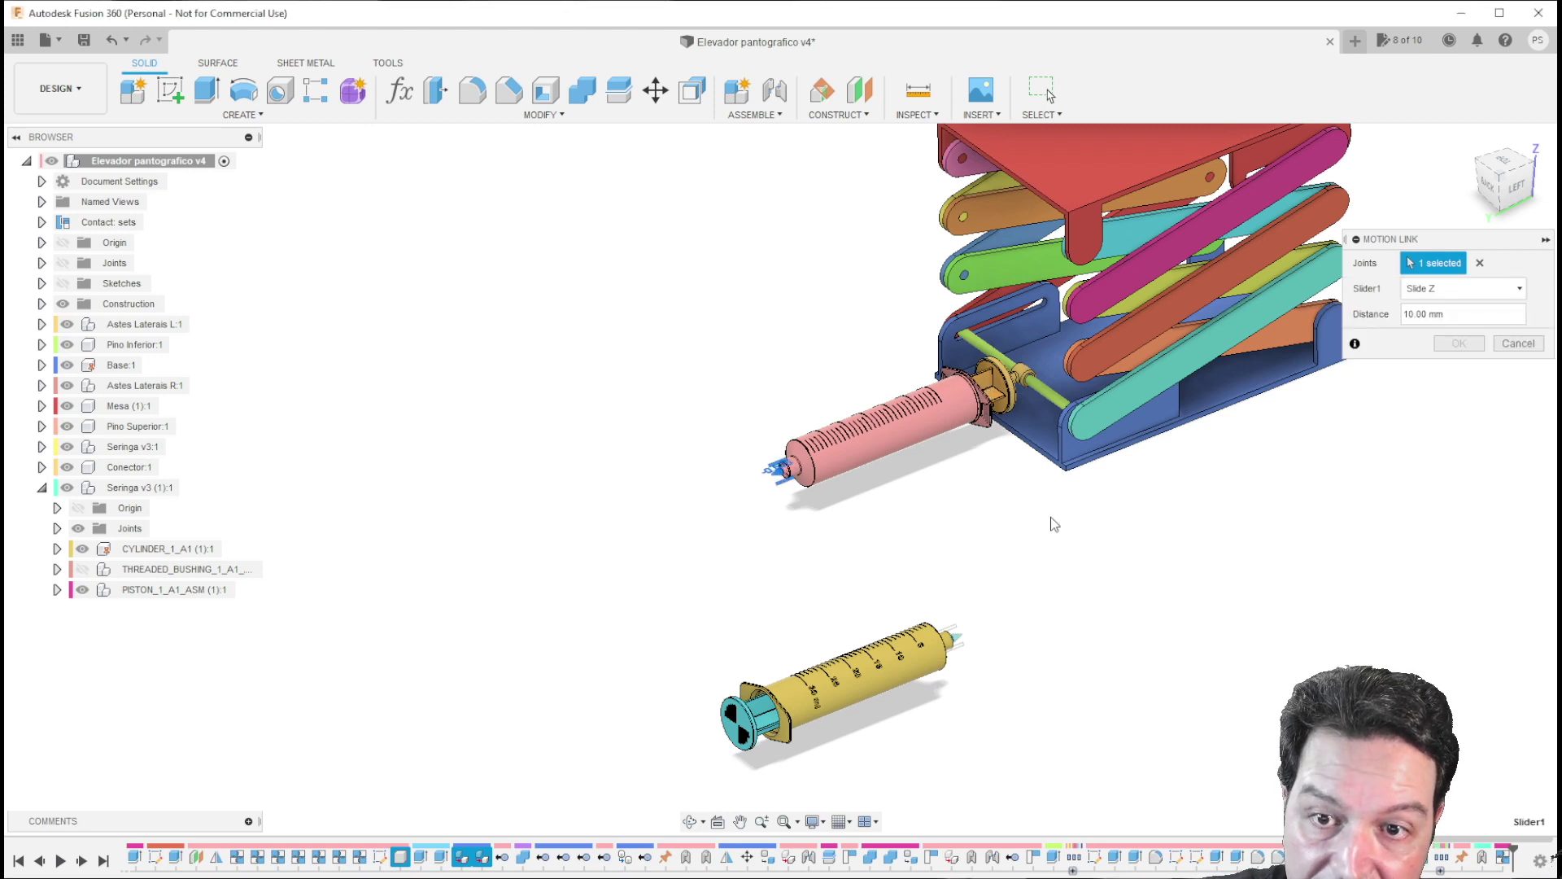
pyautogui.scroll(5, 948, 548)
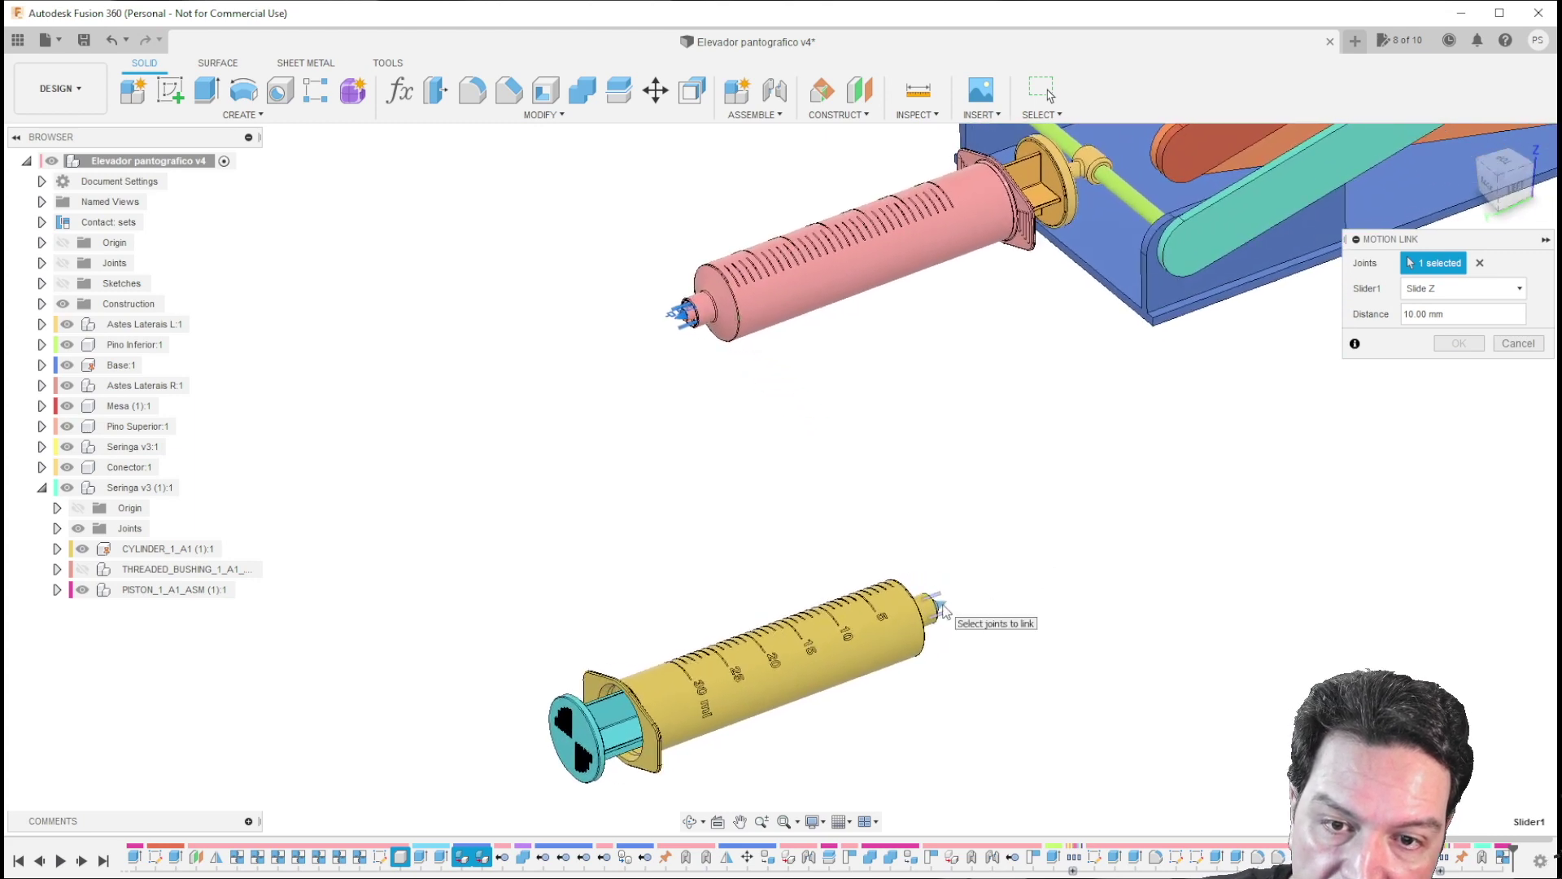
pyautogui.click(944, 610)
pyautogui.scroll(-5, 1047, 577)
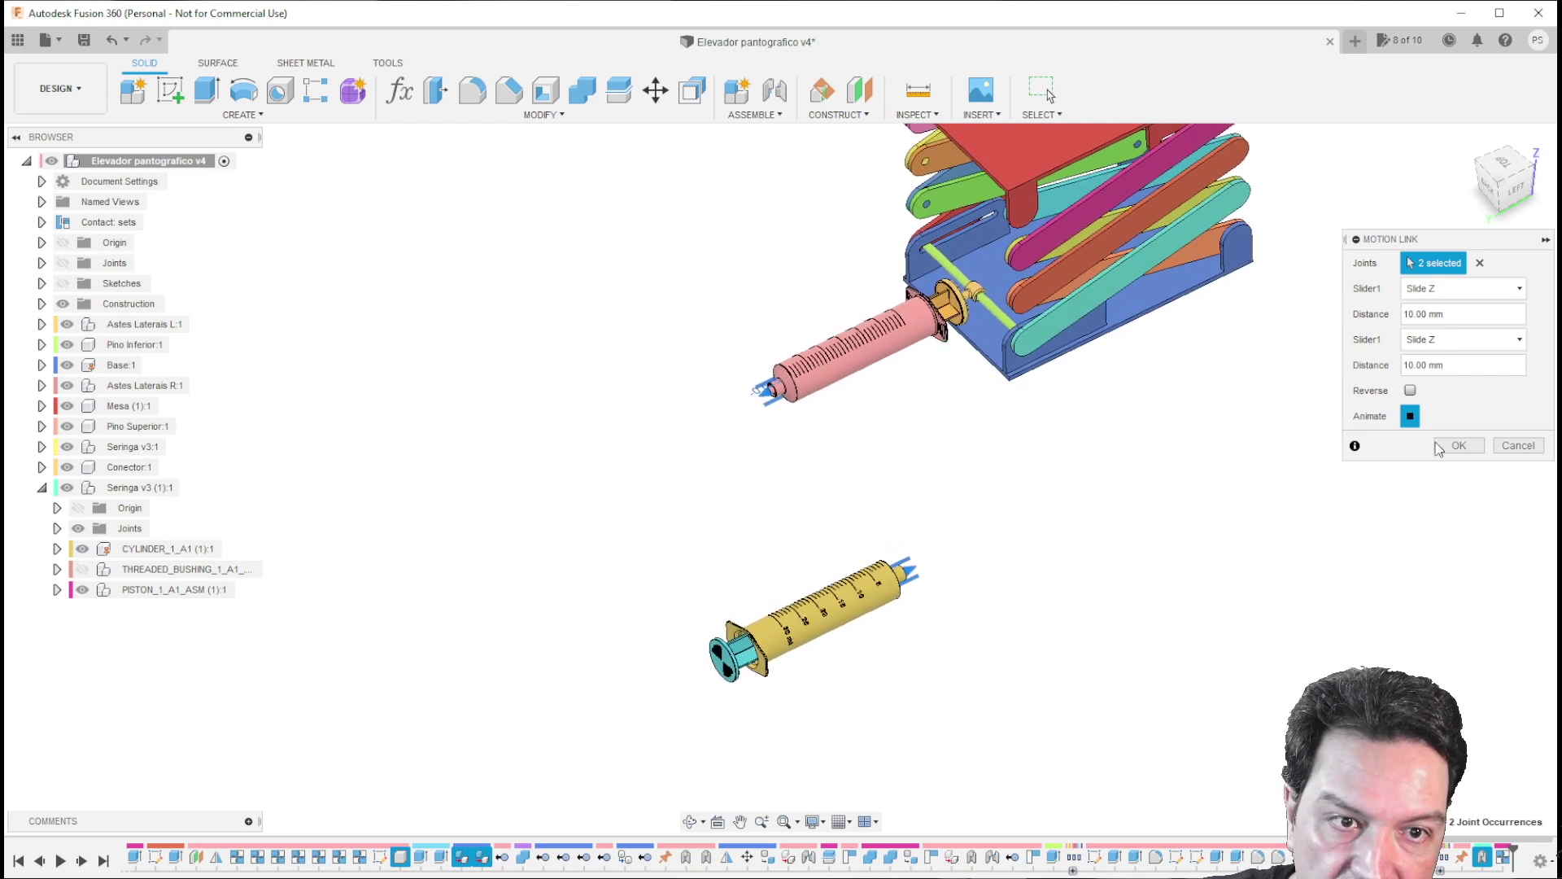
pyautogui.click(1410, 416)
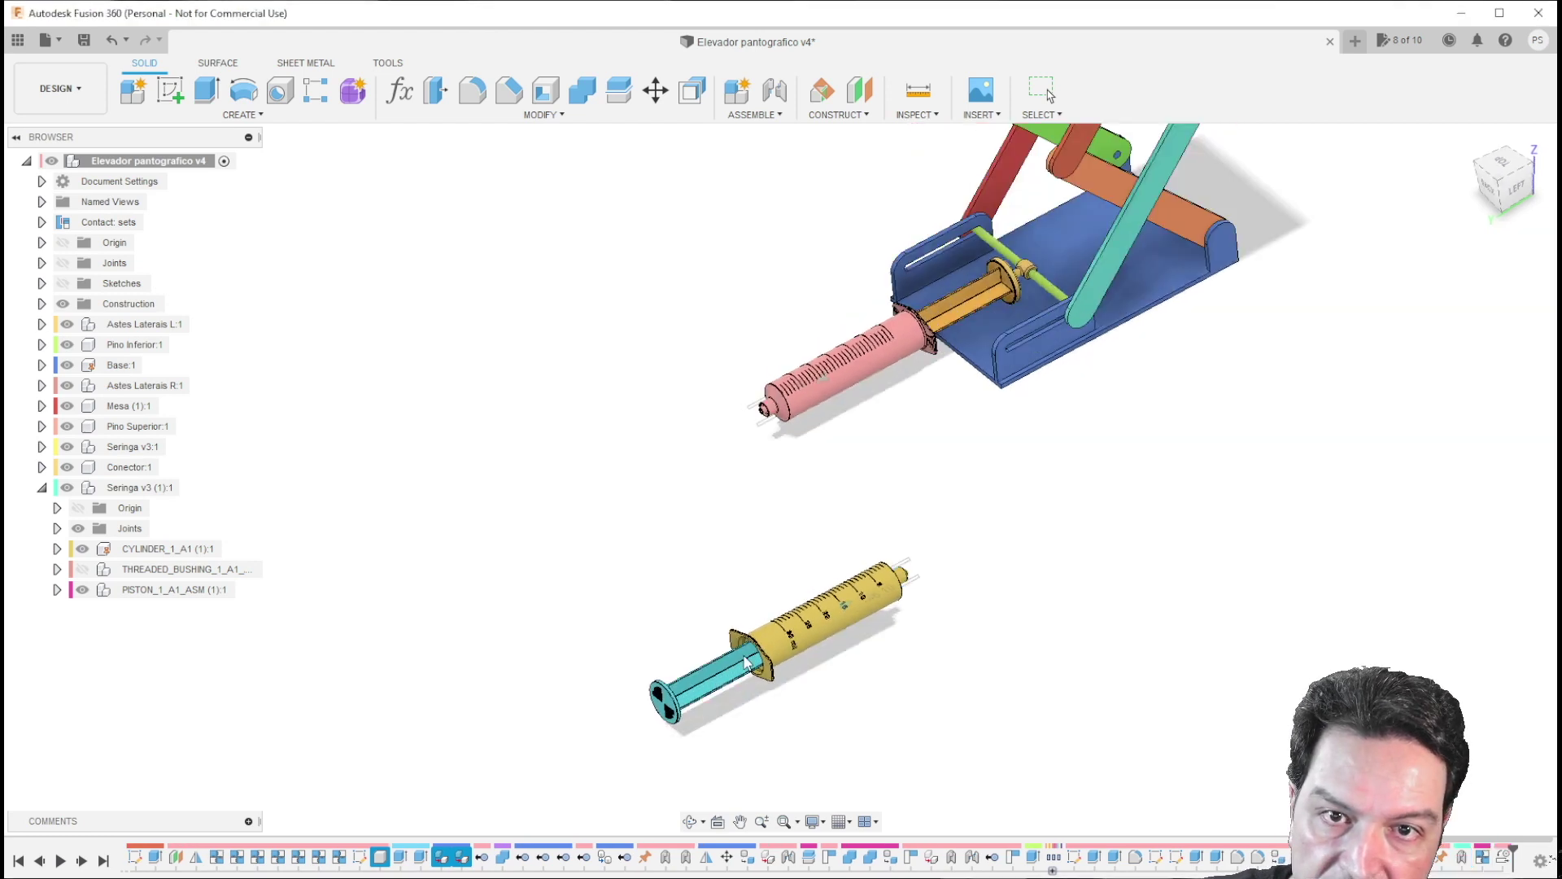
pyautogui.moveTo(735, 667)
pyautogui.mouseDown()
pyautogui.moveTo(793, 635)
pyautogui.moveTo(688, 686)
pyautogui.moveTo(756, 651)
pyautogui.moveTo(724, 668)
pyautogui.mouseUp()
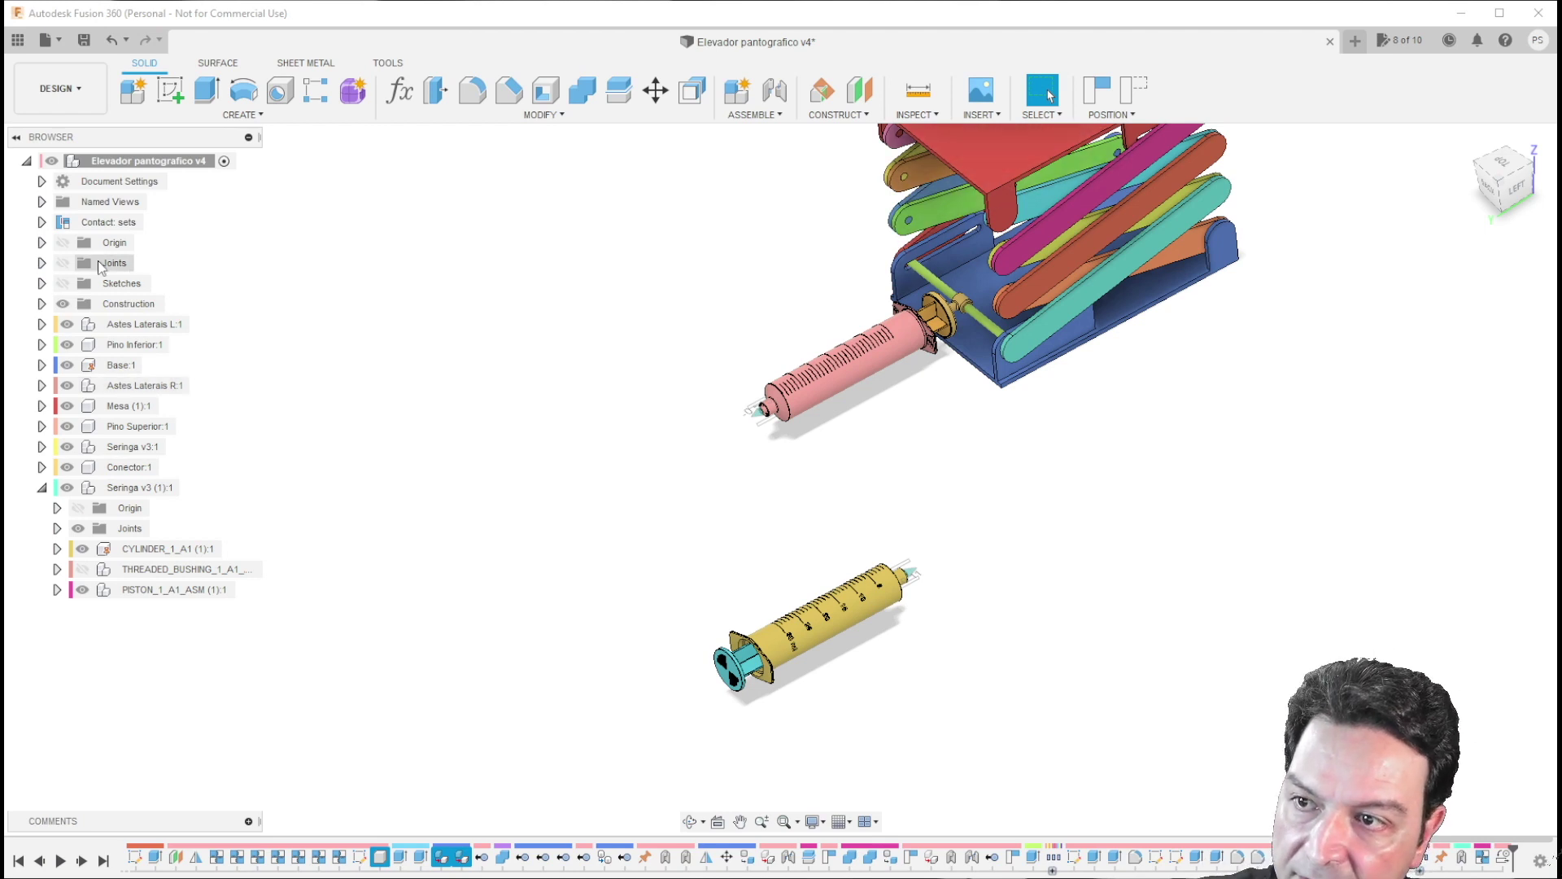
# Step: Edit the motion link between the syringes to run in reverse and test it by moving the second plunger
pyautogui.click(41, 263)
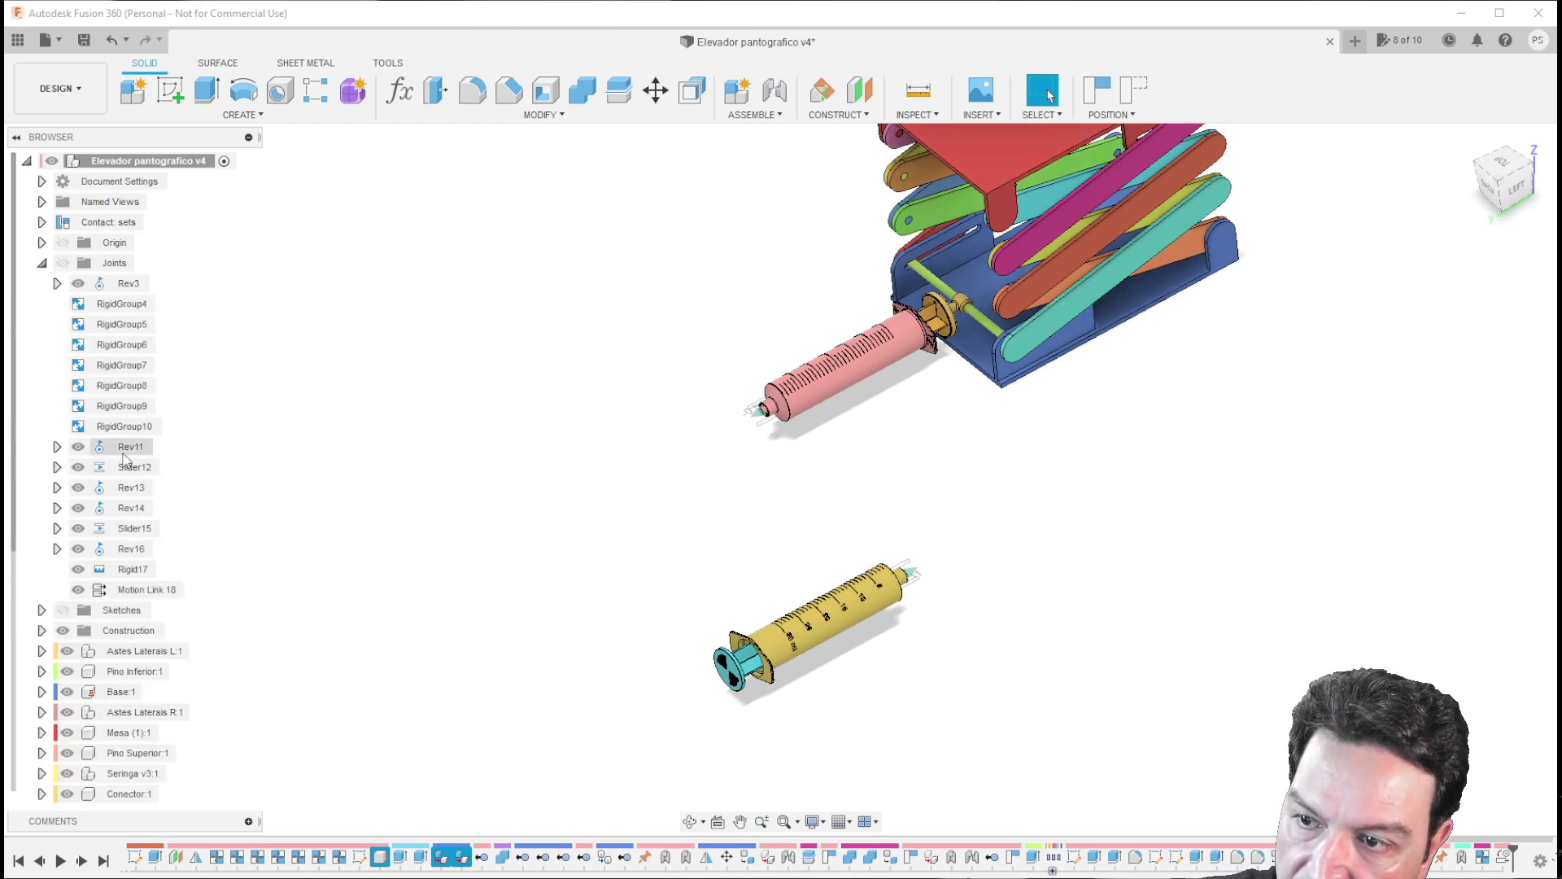
pyautogui.rightClick(146, 592)
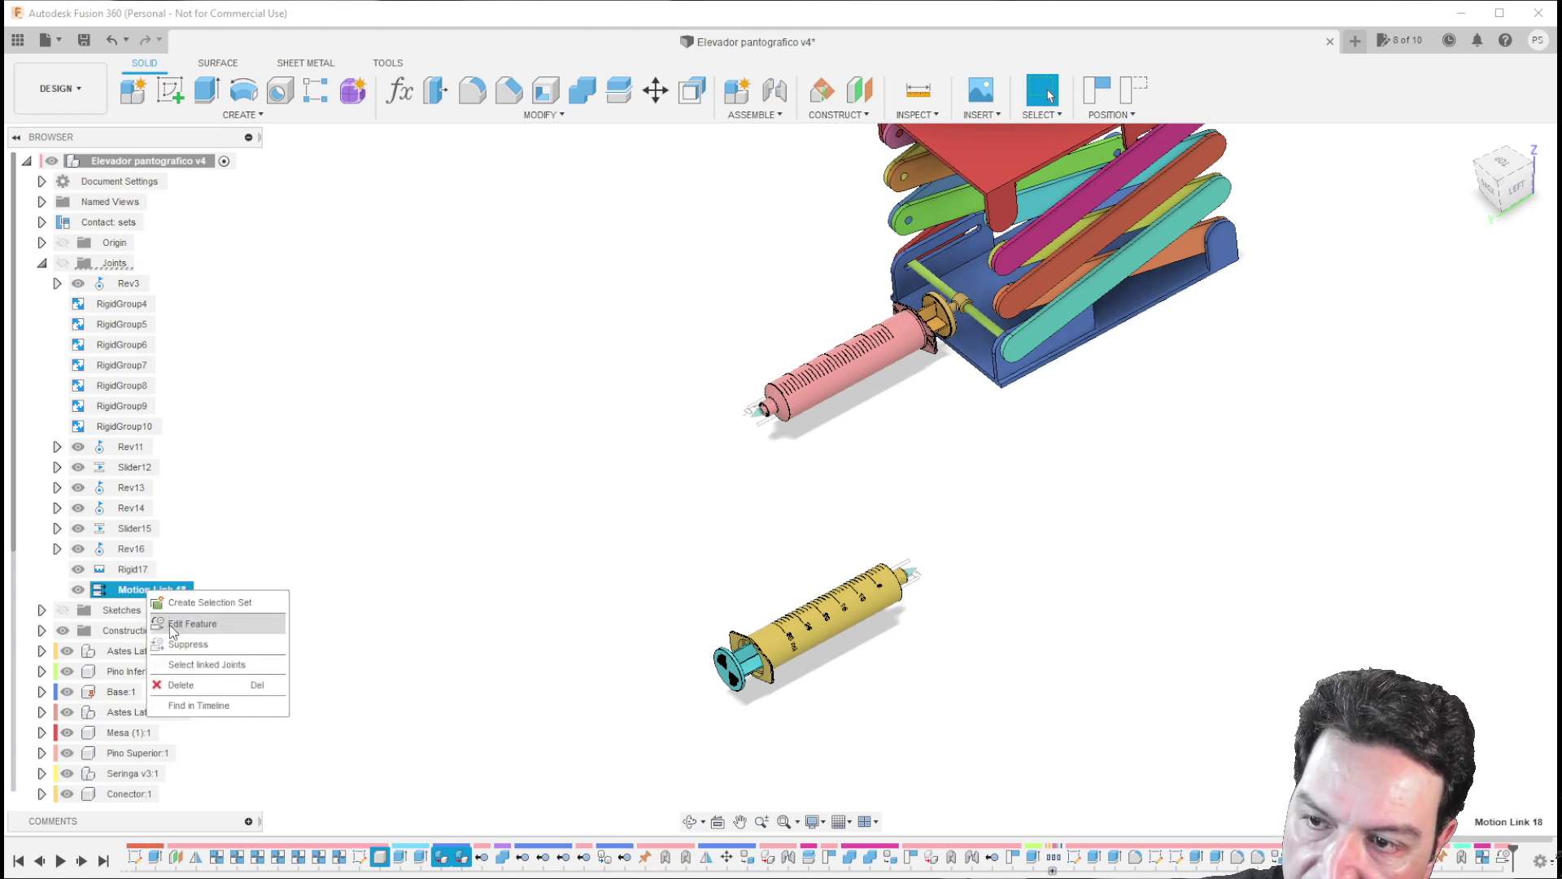
pyautogui.click(192, 623)
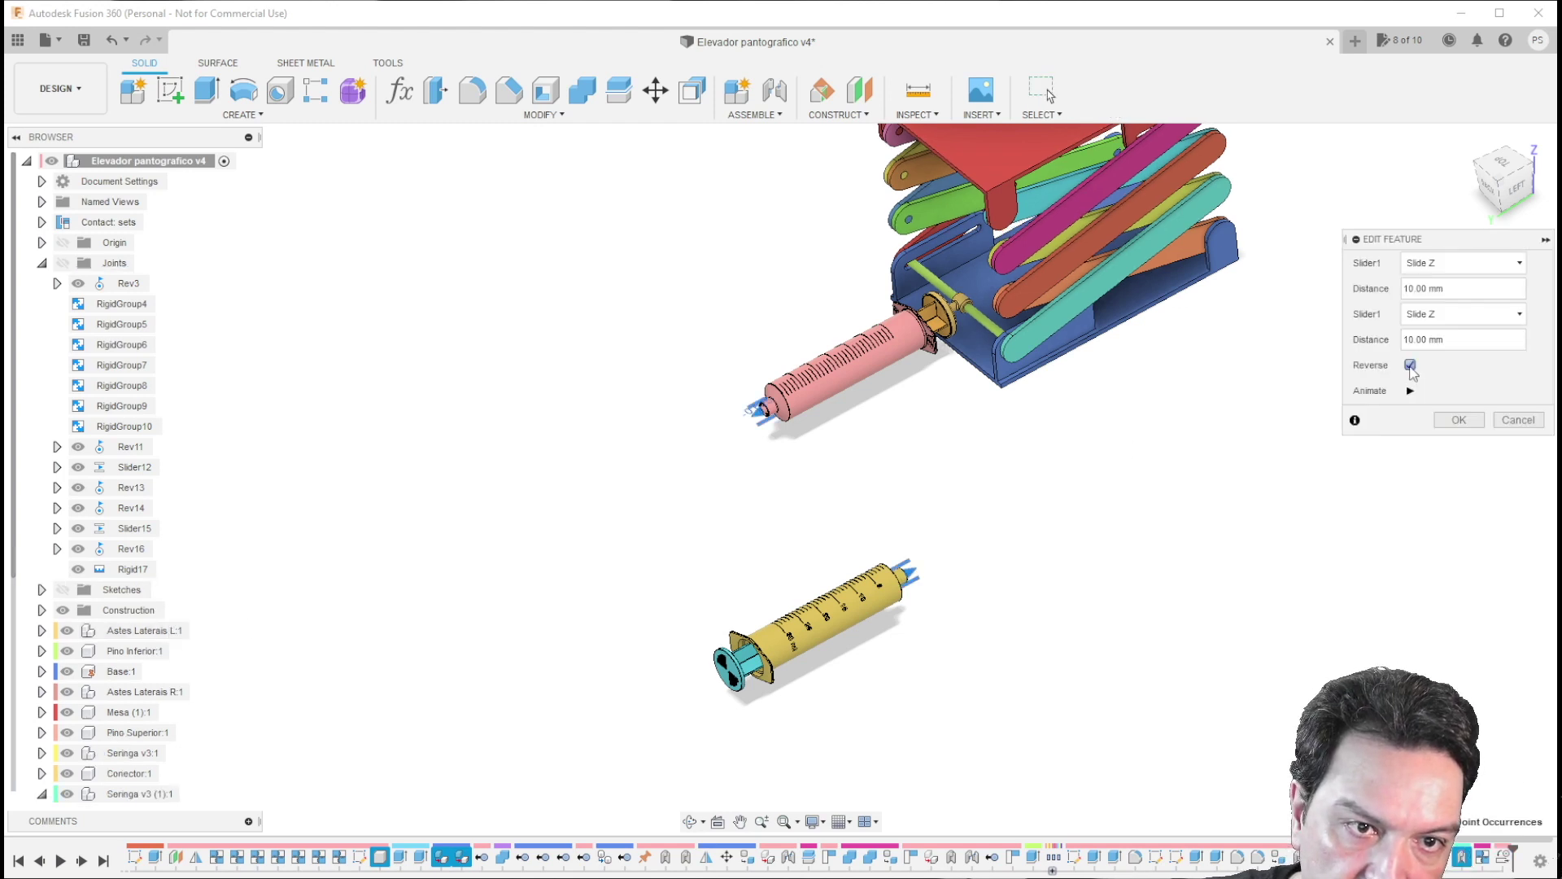
pyautogui.click(1457, 421)
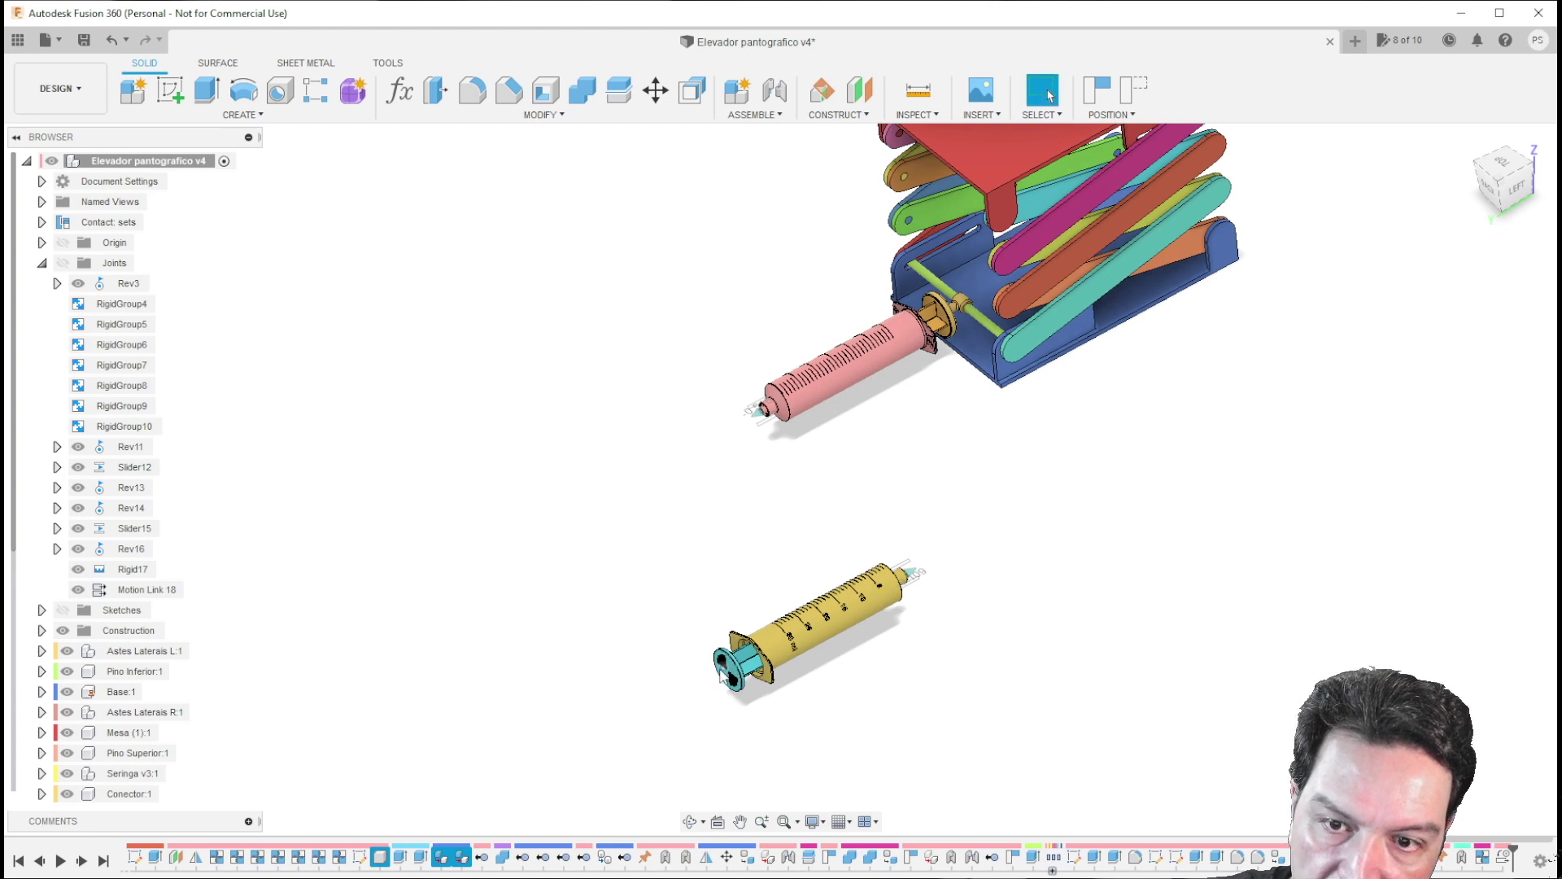
pyautogui.moveTo(742, 653); pyautogui.dragTo(817, 638)
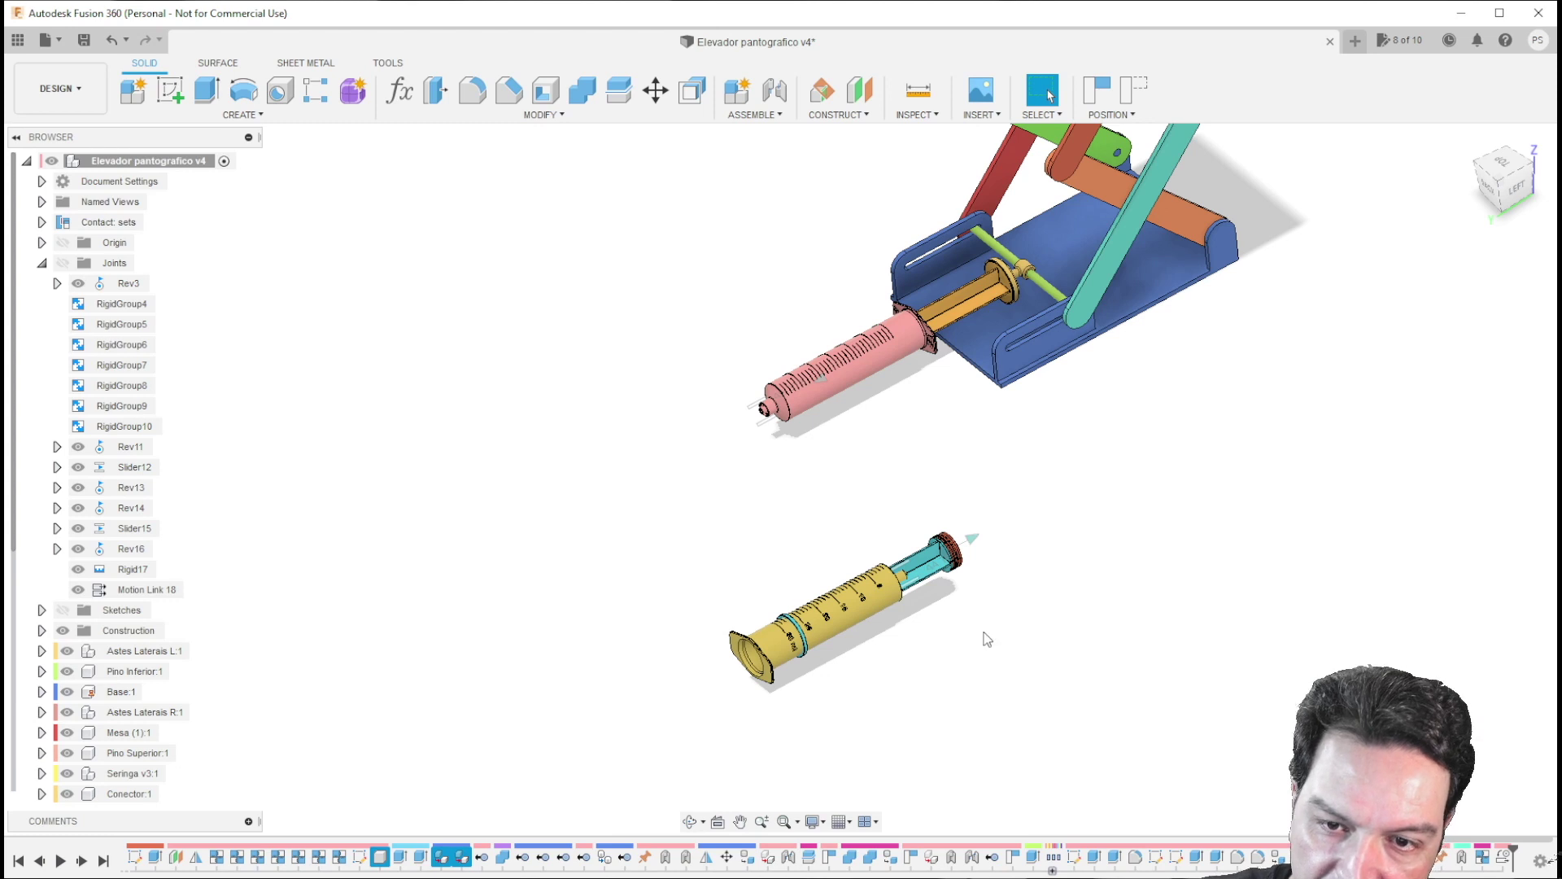
pyautogui.moveTo(987, 640); pyautogui.dragTo(1081, 600)
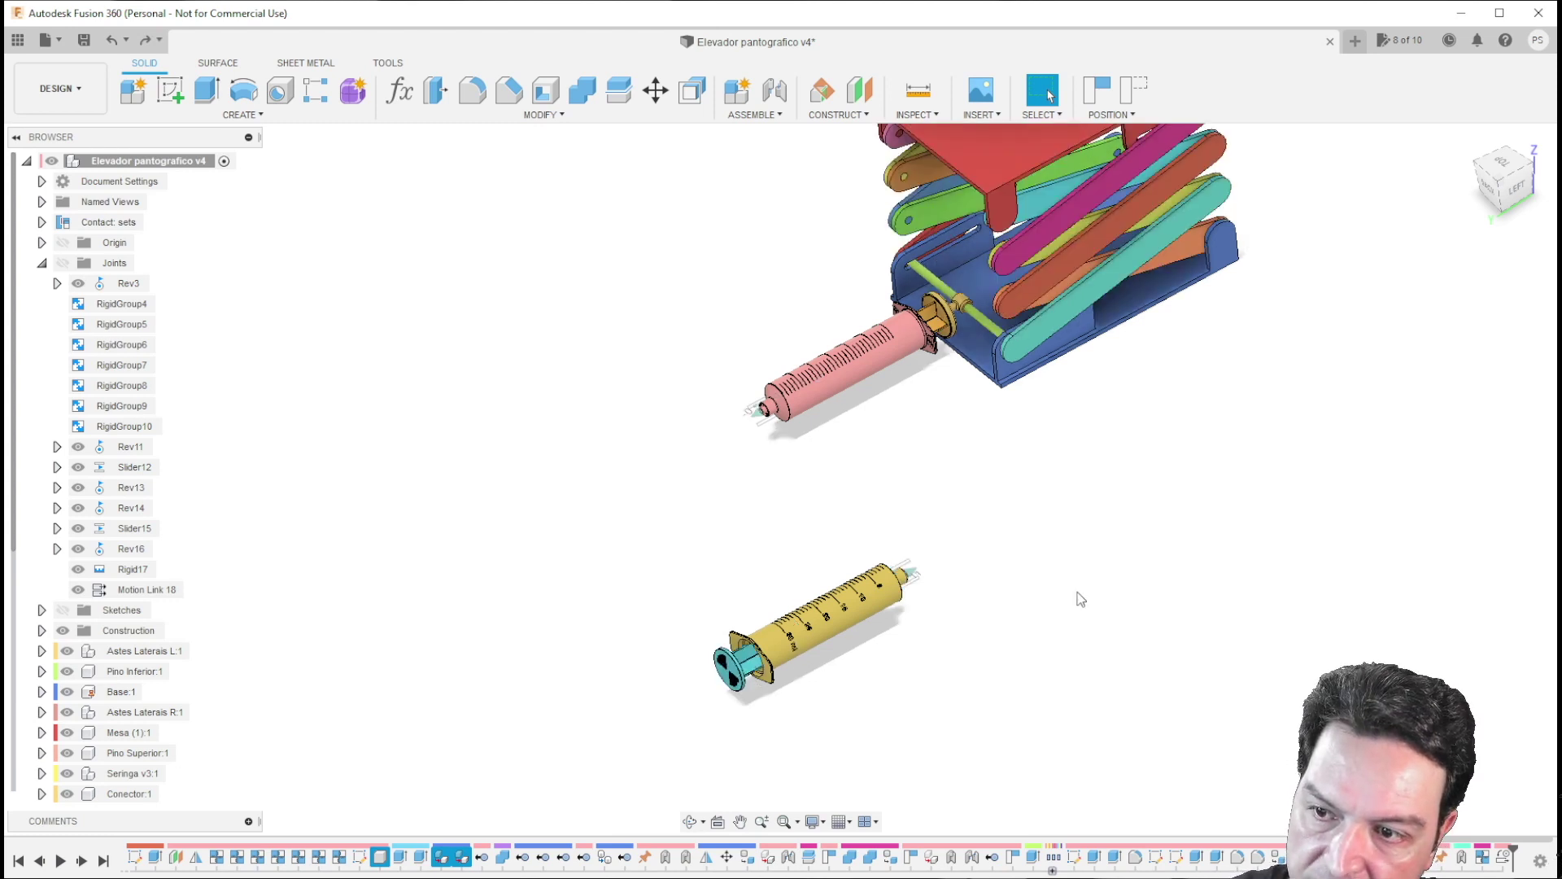
# Step: Undo the motion link between the two syringes
pyautogui.hotkey('ctrl', 'z')
pyautogui.hotkey('ctrl', 'z')
pyautogui.hotkey('ctrl', 'z')
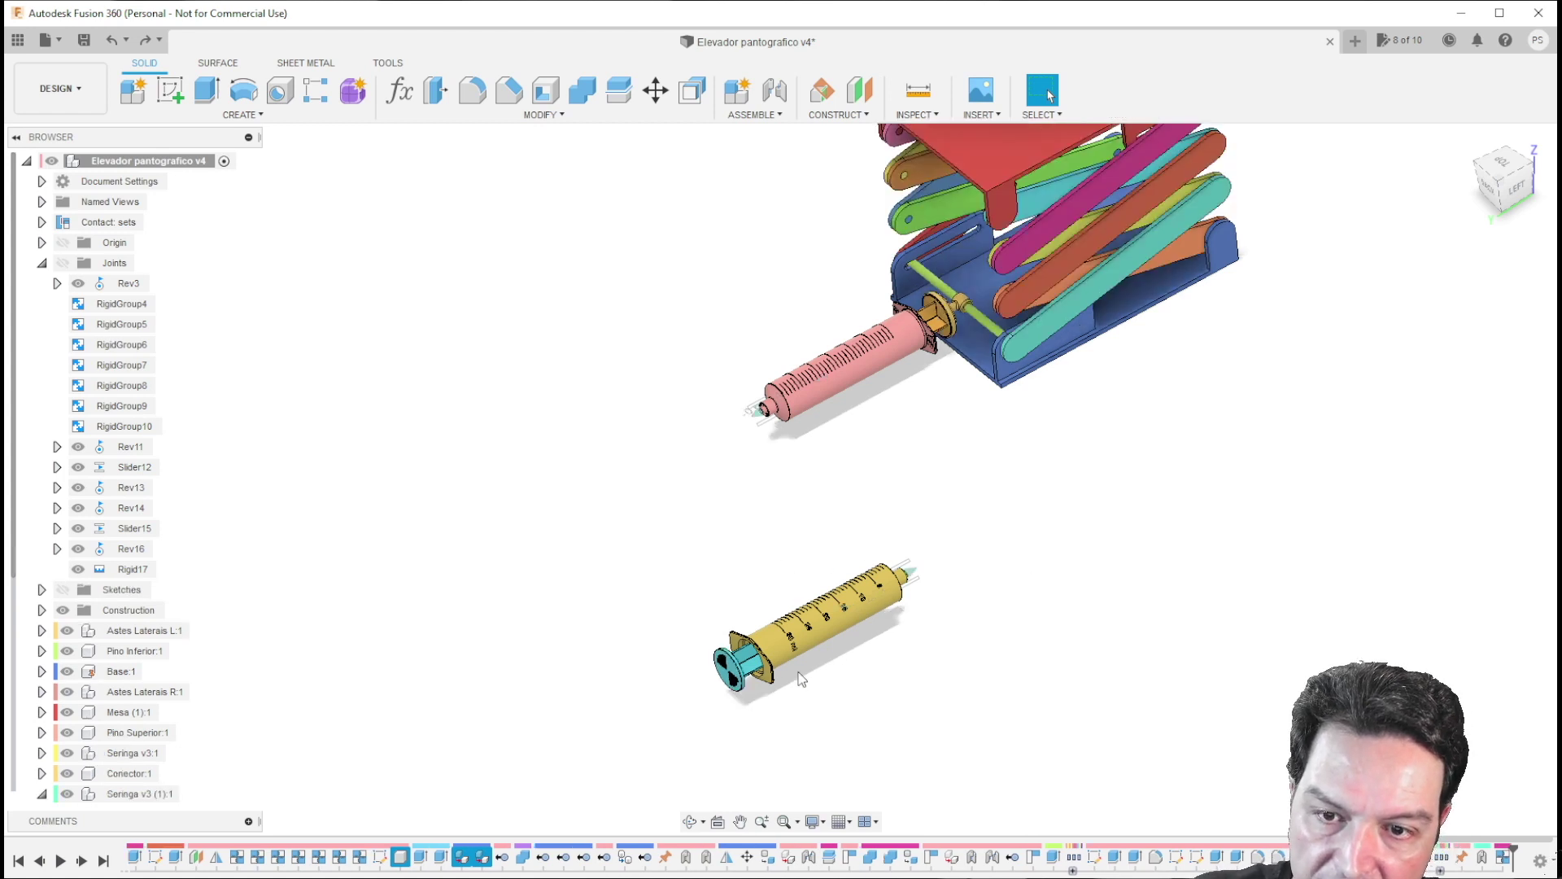
# Step: Pull the second syringe's plunger out of its cylinder and capture that position
pyautogui.moveTo(749, 661); pyautogui.dragTo(972, 656)
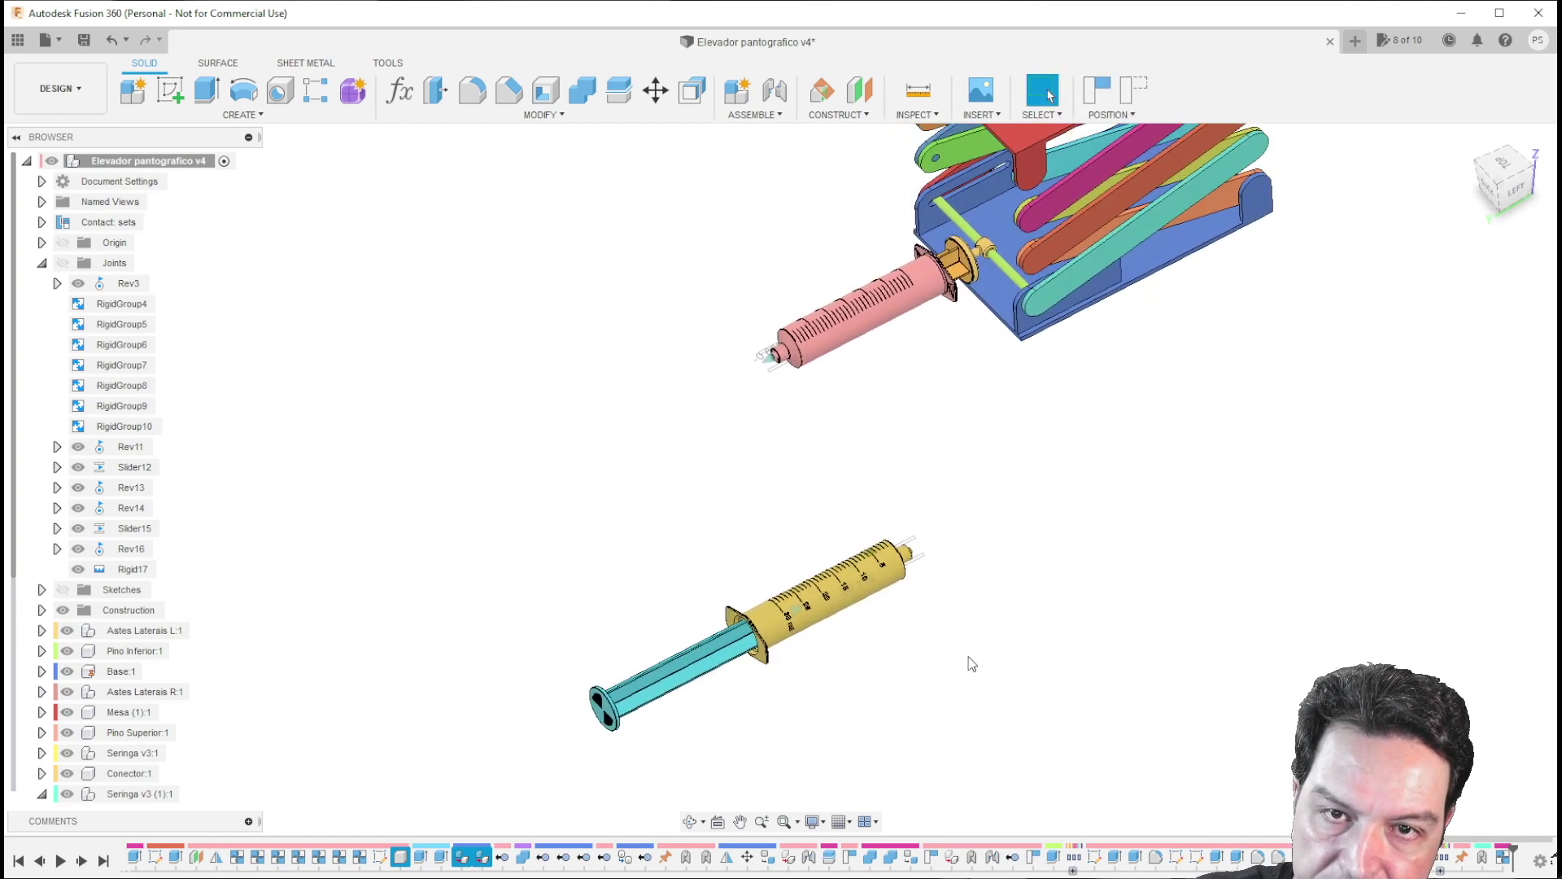
pyautogui.keyDown('shift'); pyautogui.moveTo(967, 642); pyautogui.dragTo(961, 595, button='middle'); pyautogui.keyUp('shift')
pyautogui.scroll(-2, 957, 605)
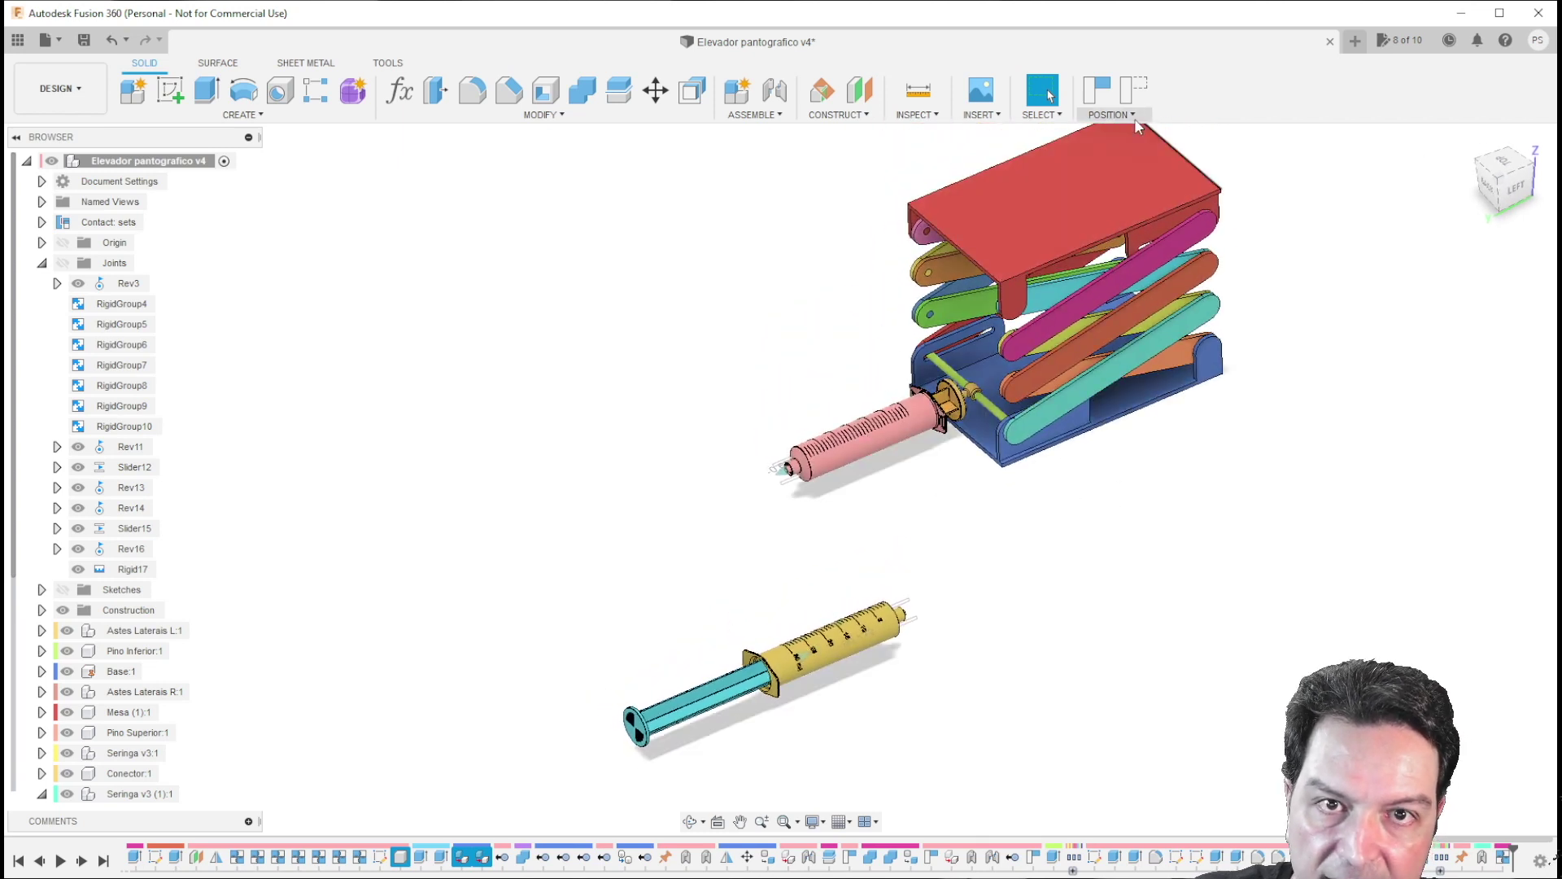
pyautogui.click(1091, 90)
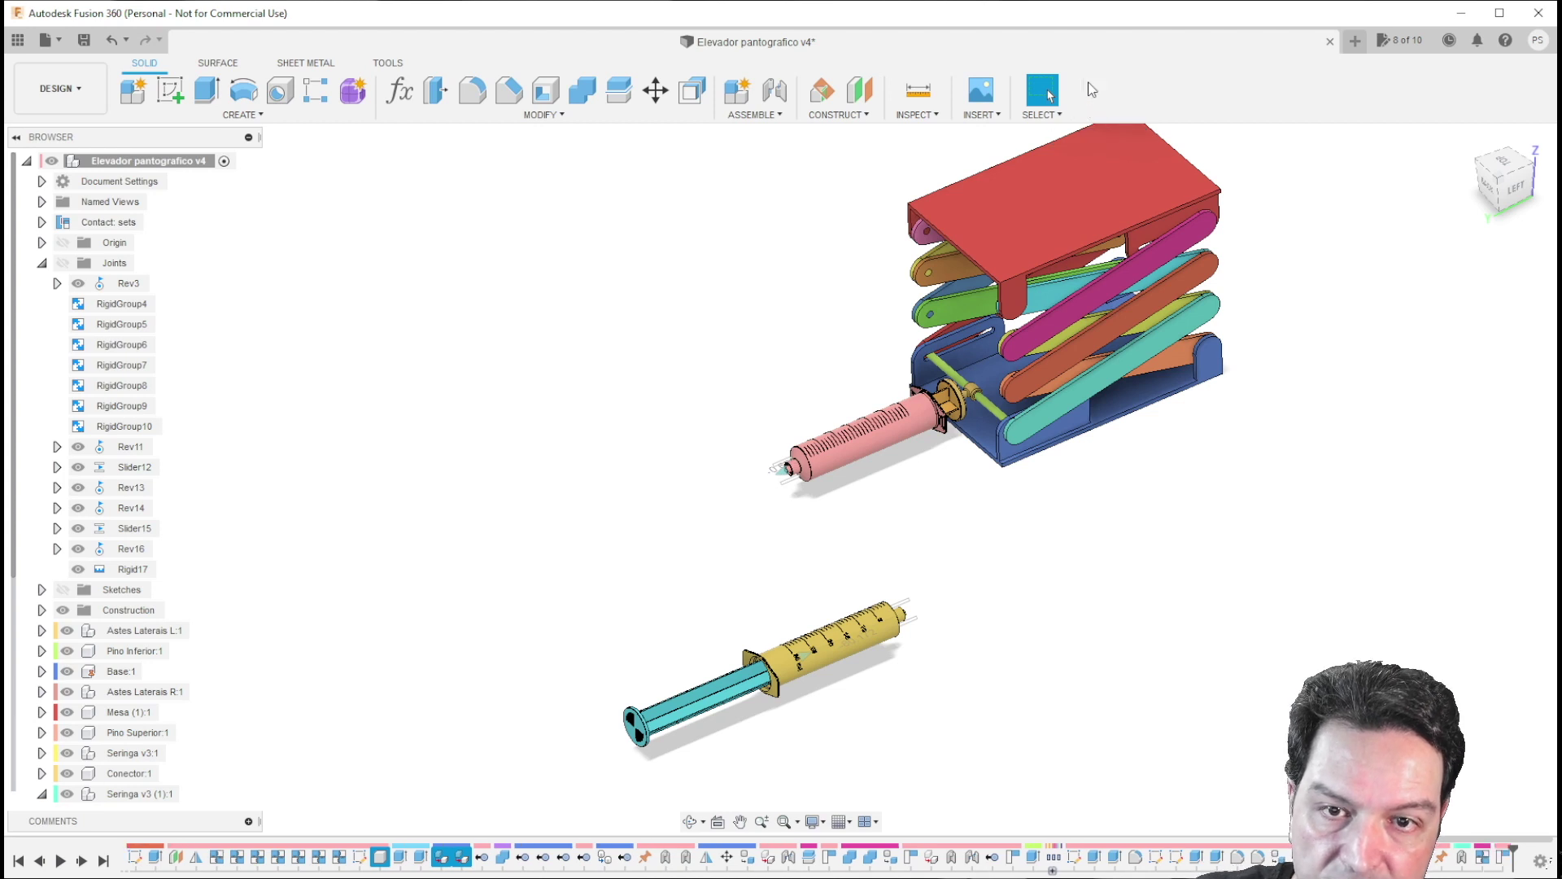
# Step: Create a reversed motion link between the two syringes' slider joints, with Slide Z and 10.00 mm for each
pyautogui.click(755, 116)
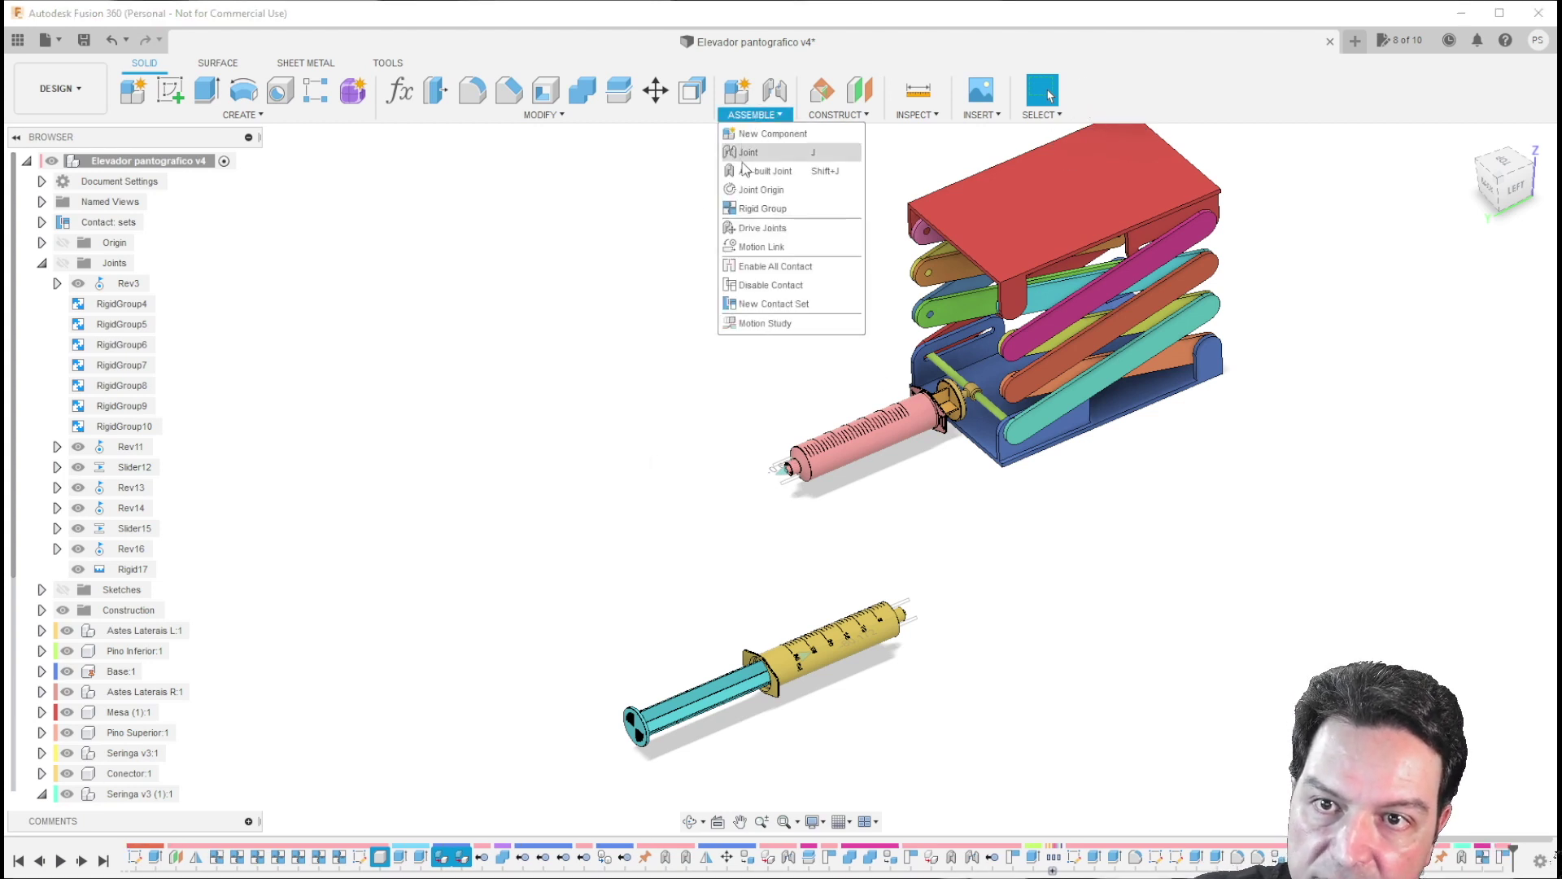
pyautogui.click(751, 244)
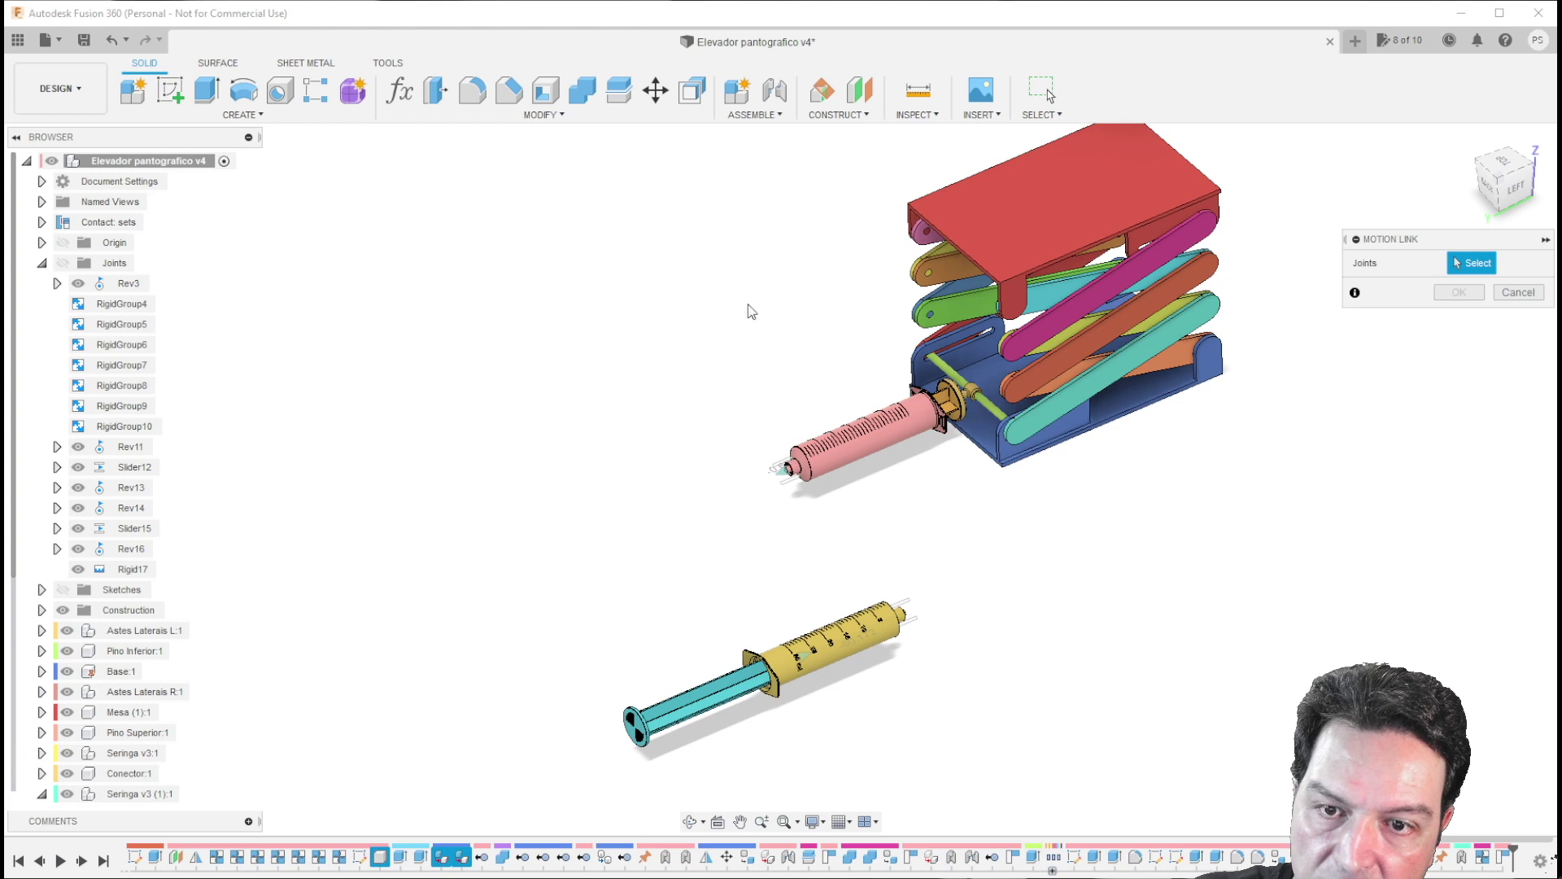
pyautogui.click(786, 476)
pyautogui.click(905, 619)
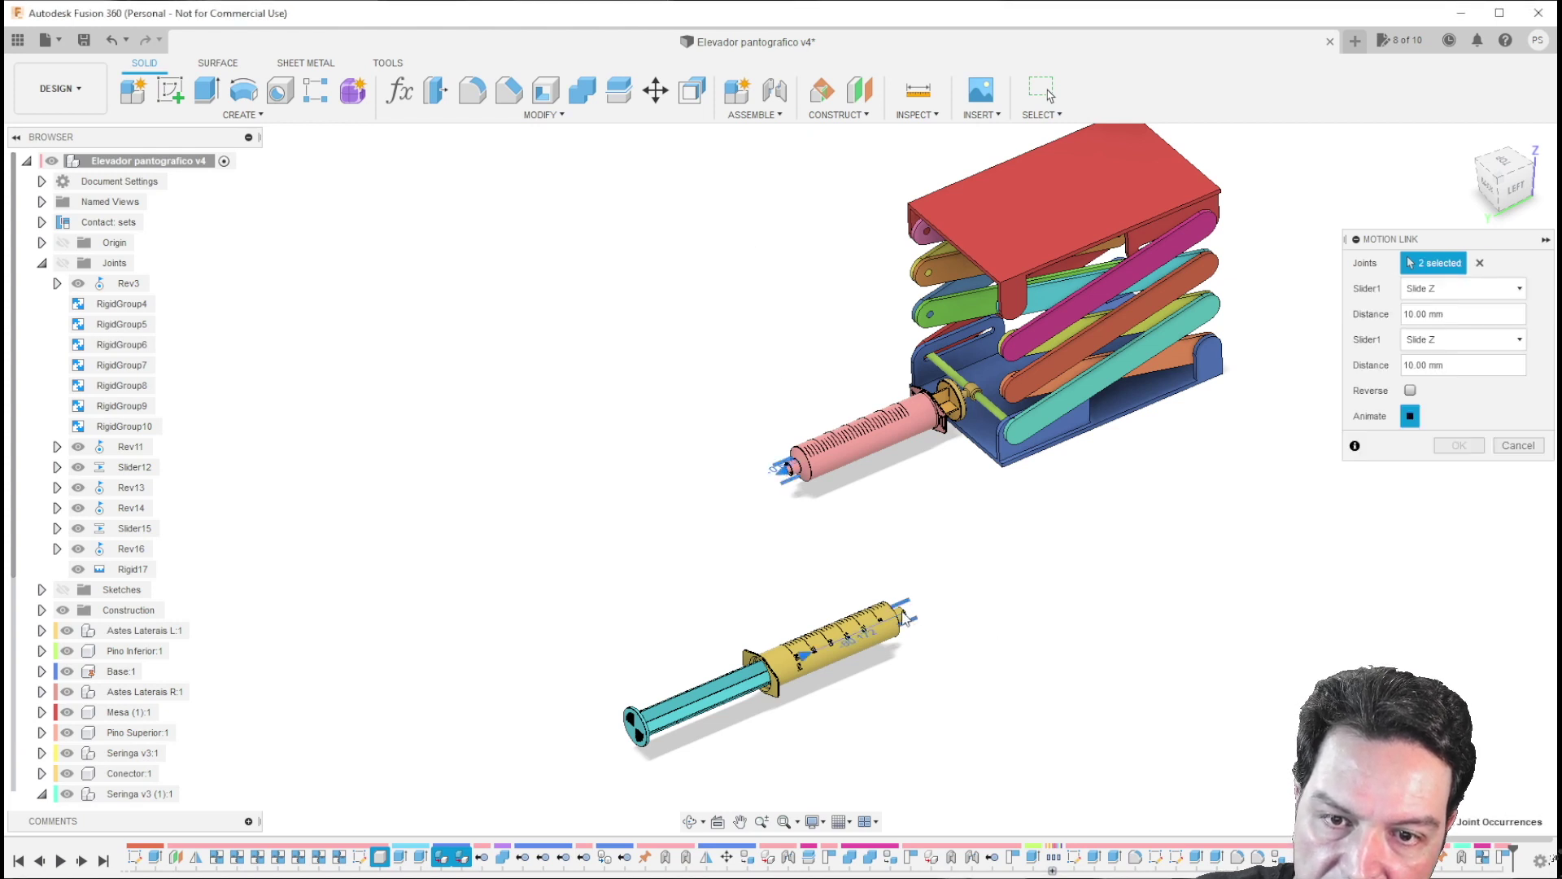
pyautogui.click(1411, 392)
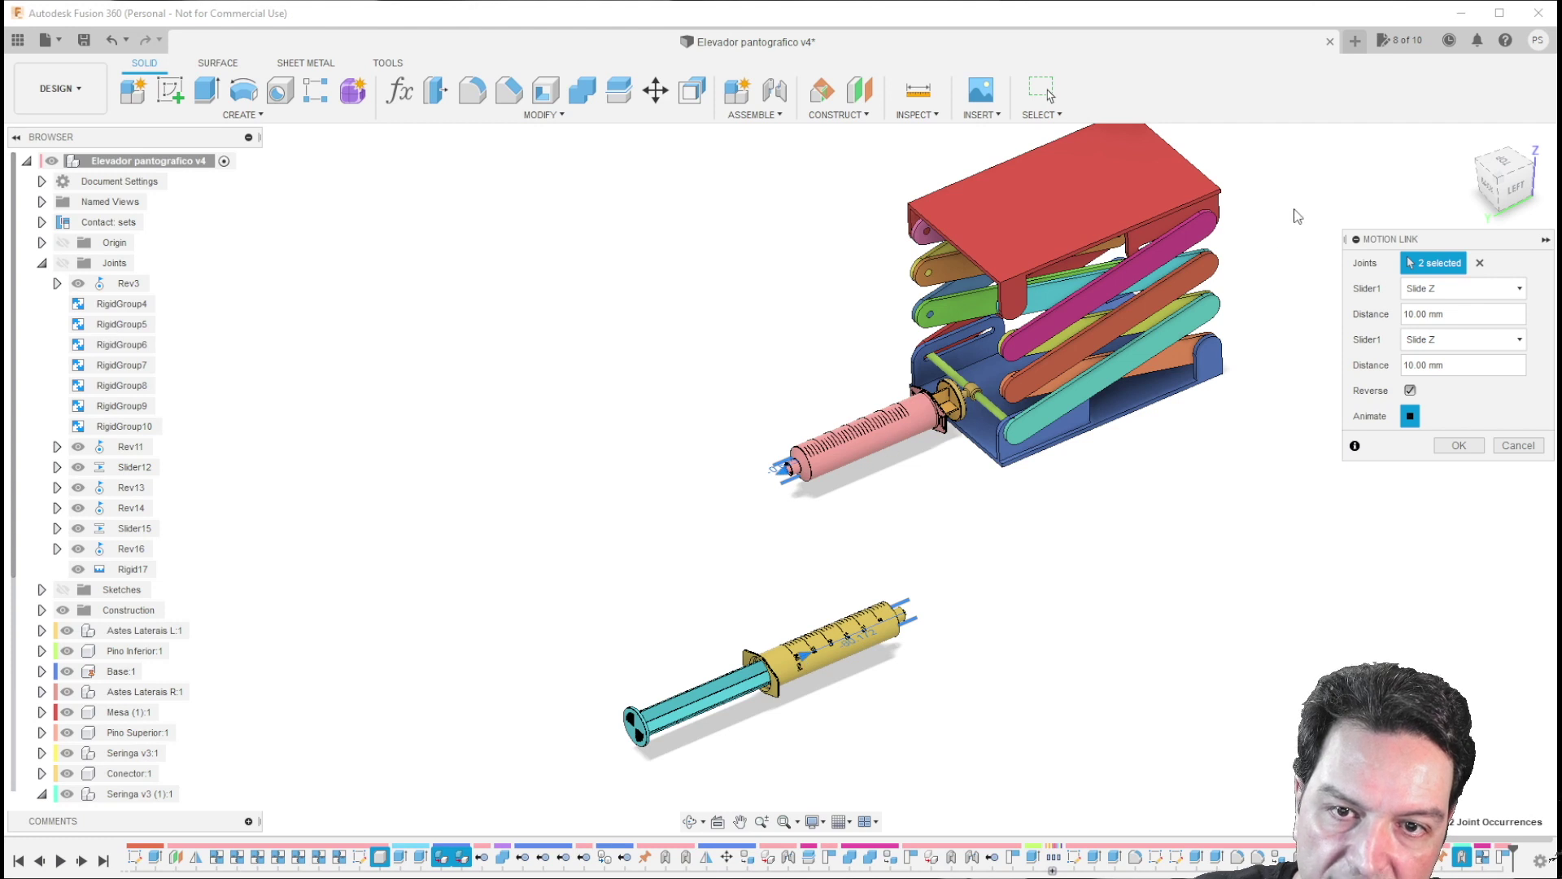
pyautogui.click(1445, 447)
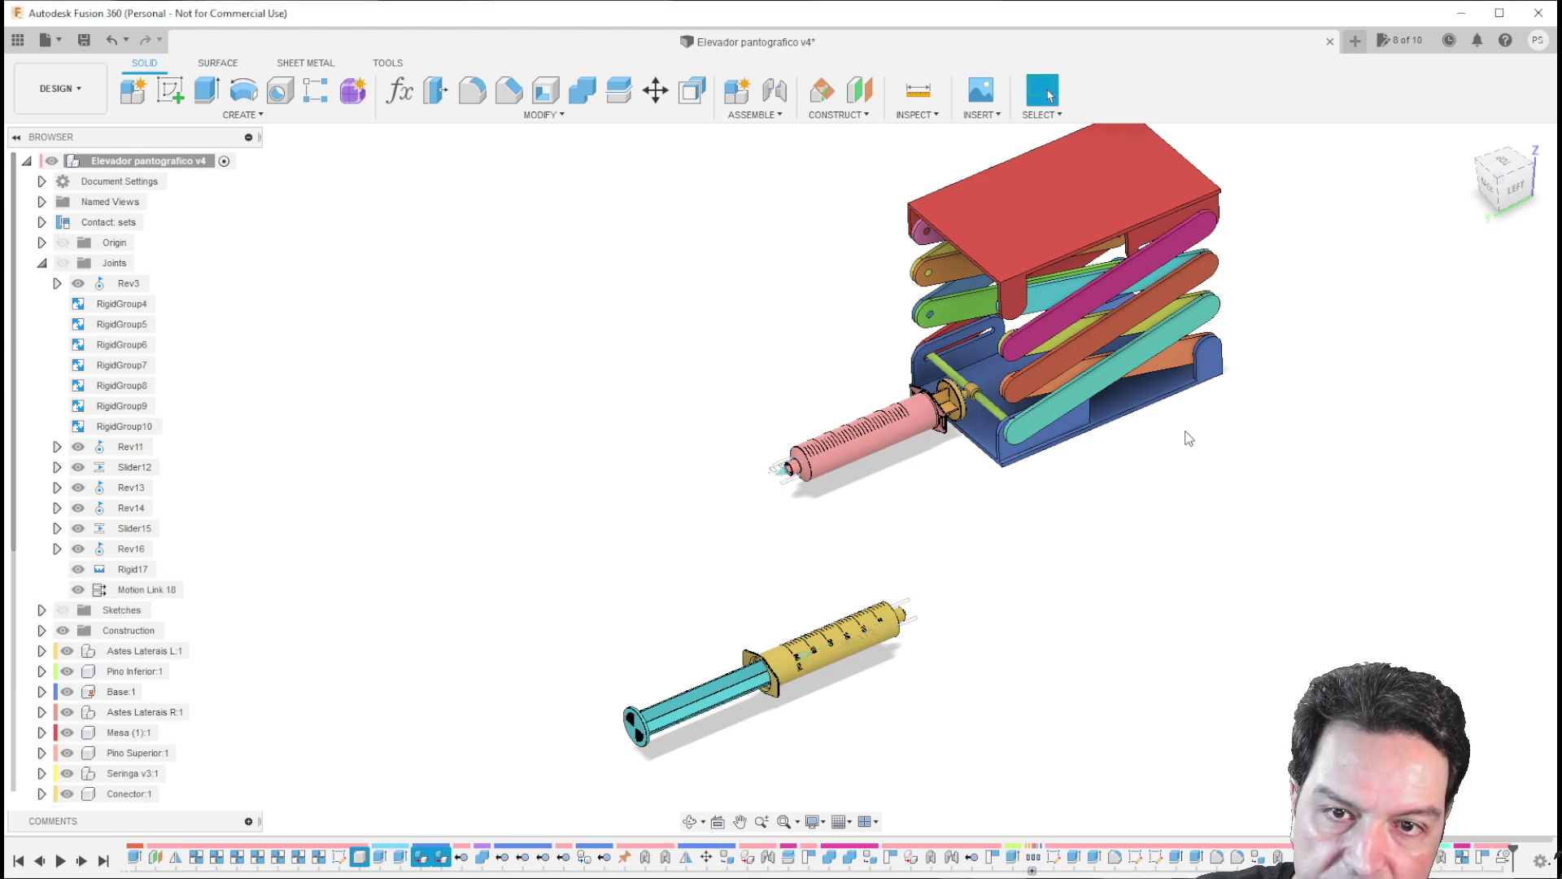
# Step: Slide the second syringe's plunger to test how it drives the first syringe and the scissor lift
pyautogui.moveTo(661, 718); pyautogui.dragTo(656, 721)
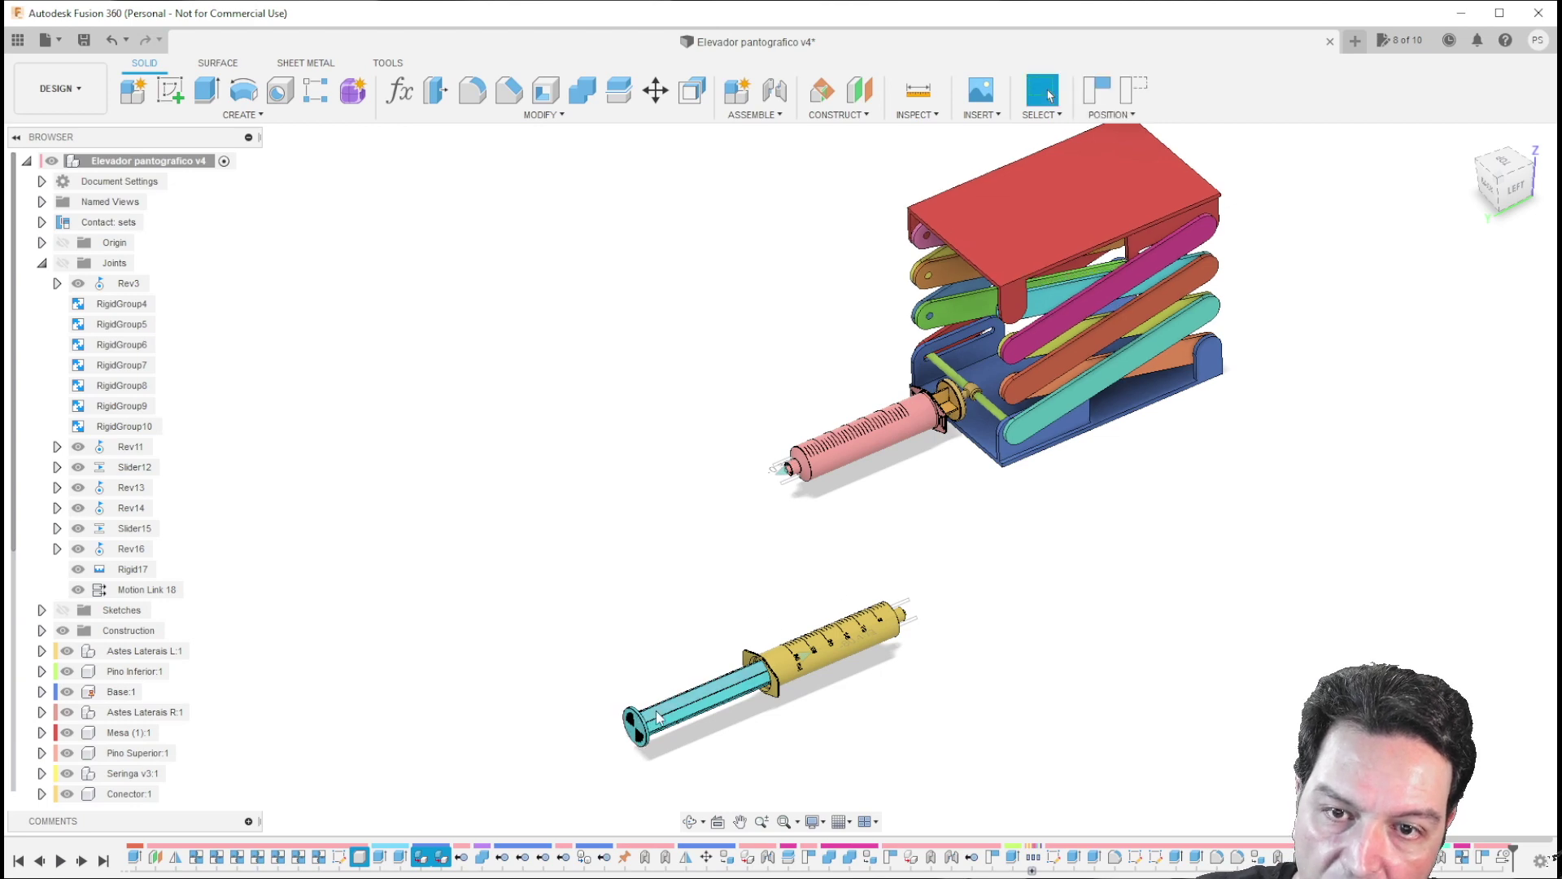
pyautogui.keyDown('shift'); pyautogui.moveTo(700, 652); pyautogui.dragTo(588, 784, button='middle'); pyautogui.keyUp('shift')
pyautogui.moveTo(587, 784)
pyautogui.mouseDown()
pyautogui.moveTo(685, 754)
pyautogui.moveTo(576, 781)
pyautogui.moveTo(661, 749)
pyautogui.moveTo(599, 784)
pyautogui.mouseUp()
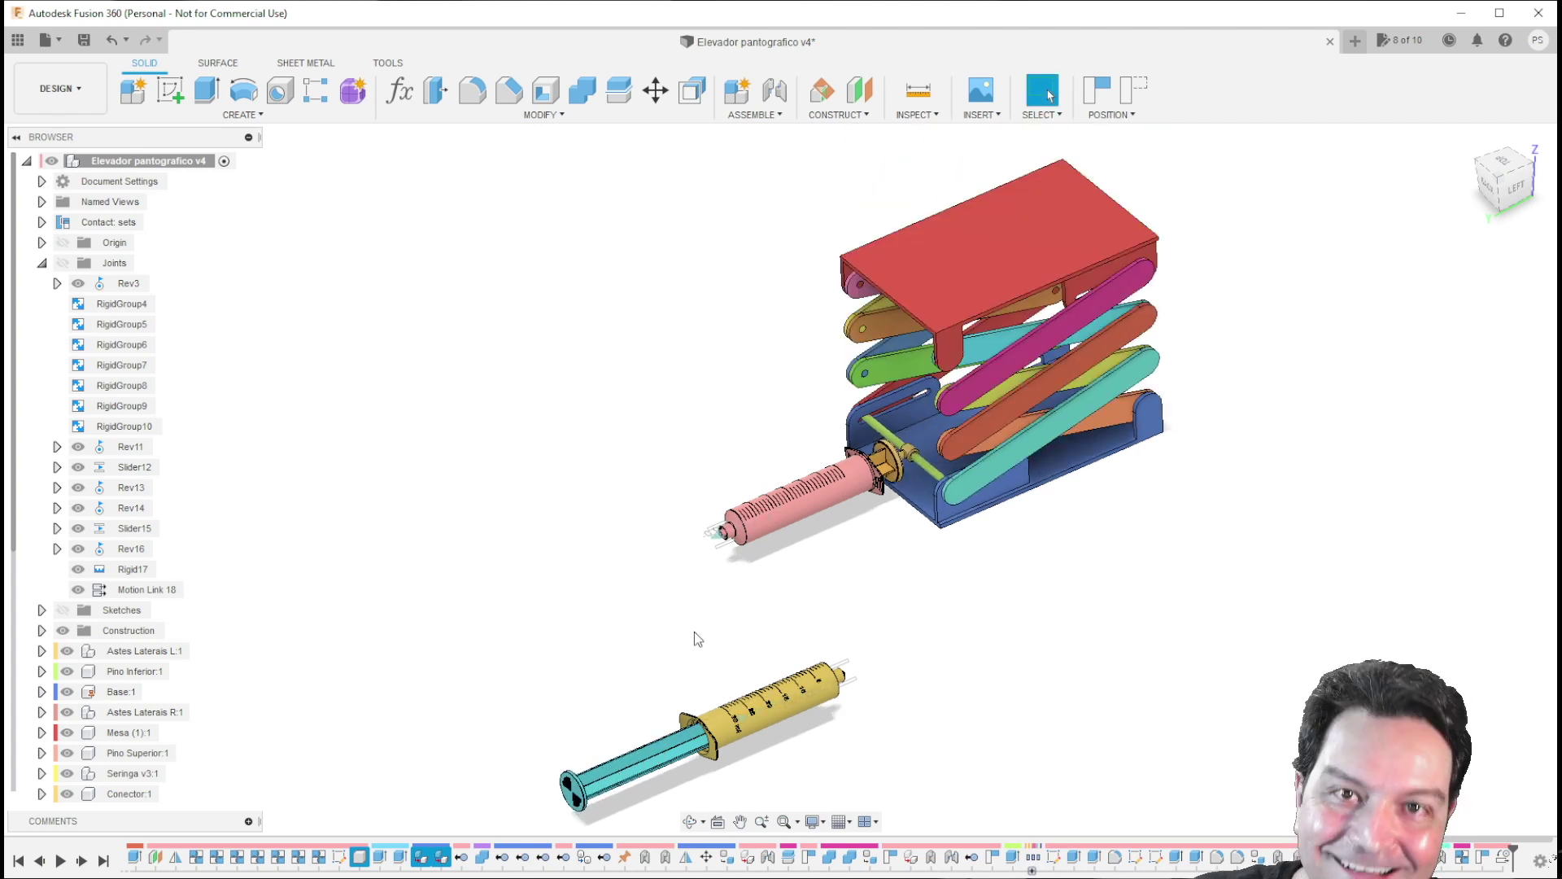
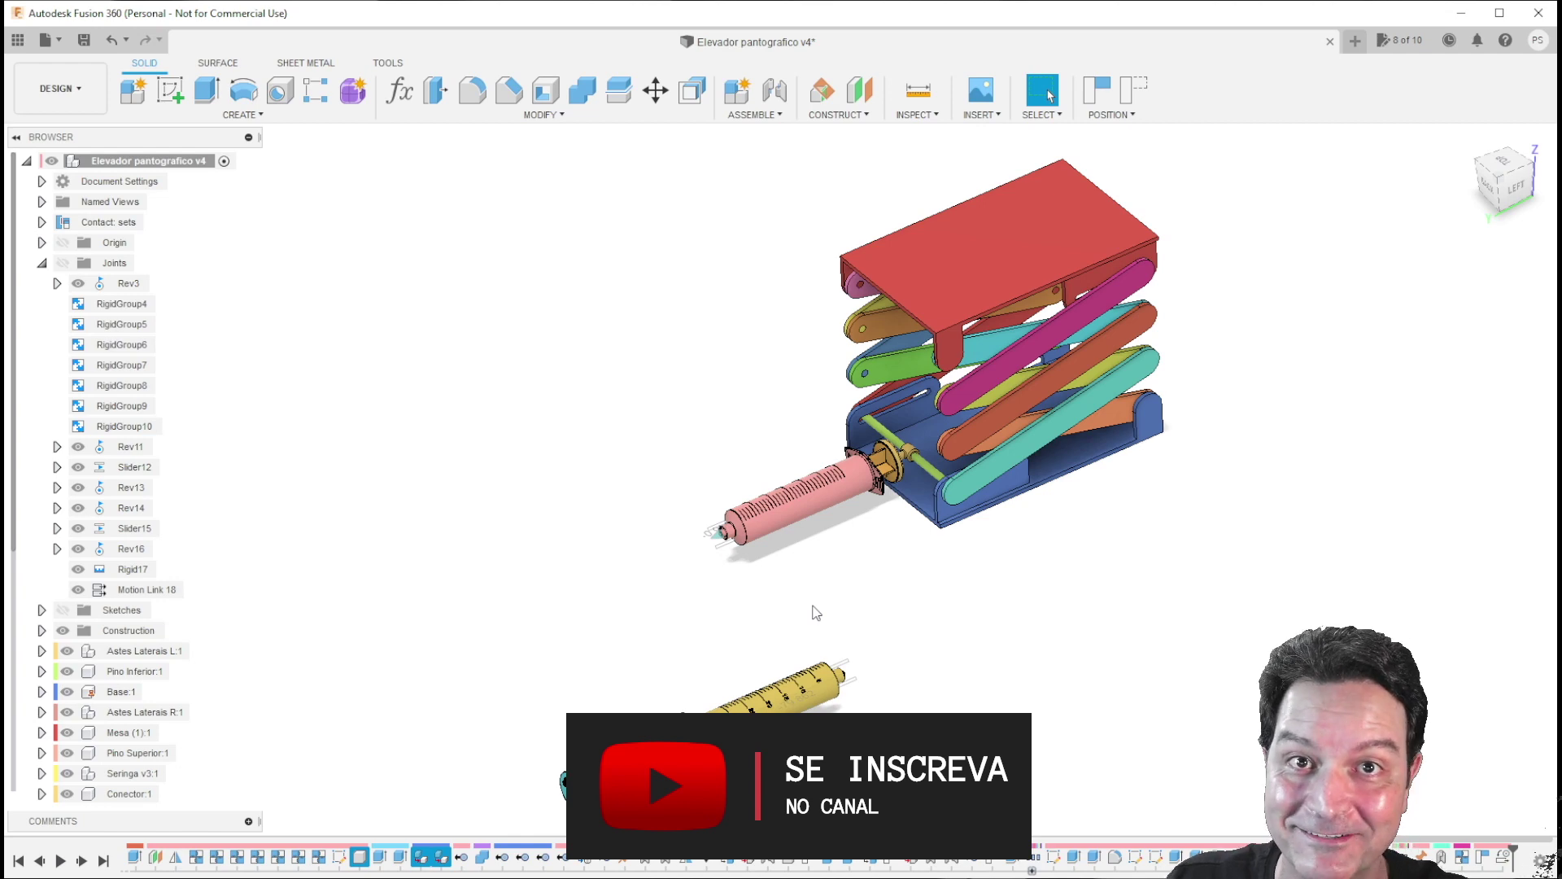
# Step: Start a sketch on the XY origin plane, continuing in the components' previous position, and view the sketch plane straight on
pyautogui.keyDown('shift'); pyautogui.moveTo(815, 584); pyautogui.dragTo(910, 621, button='middle'); pyautogui.keyUp('shift')
pyautogui.scroll(5, 896, 626)
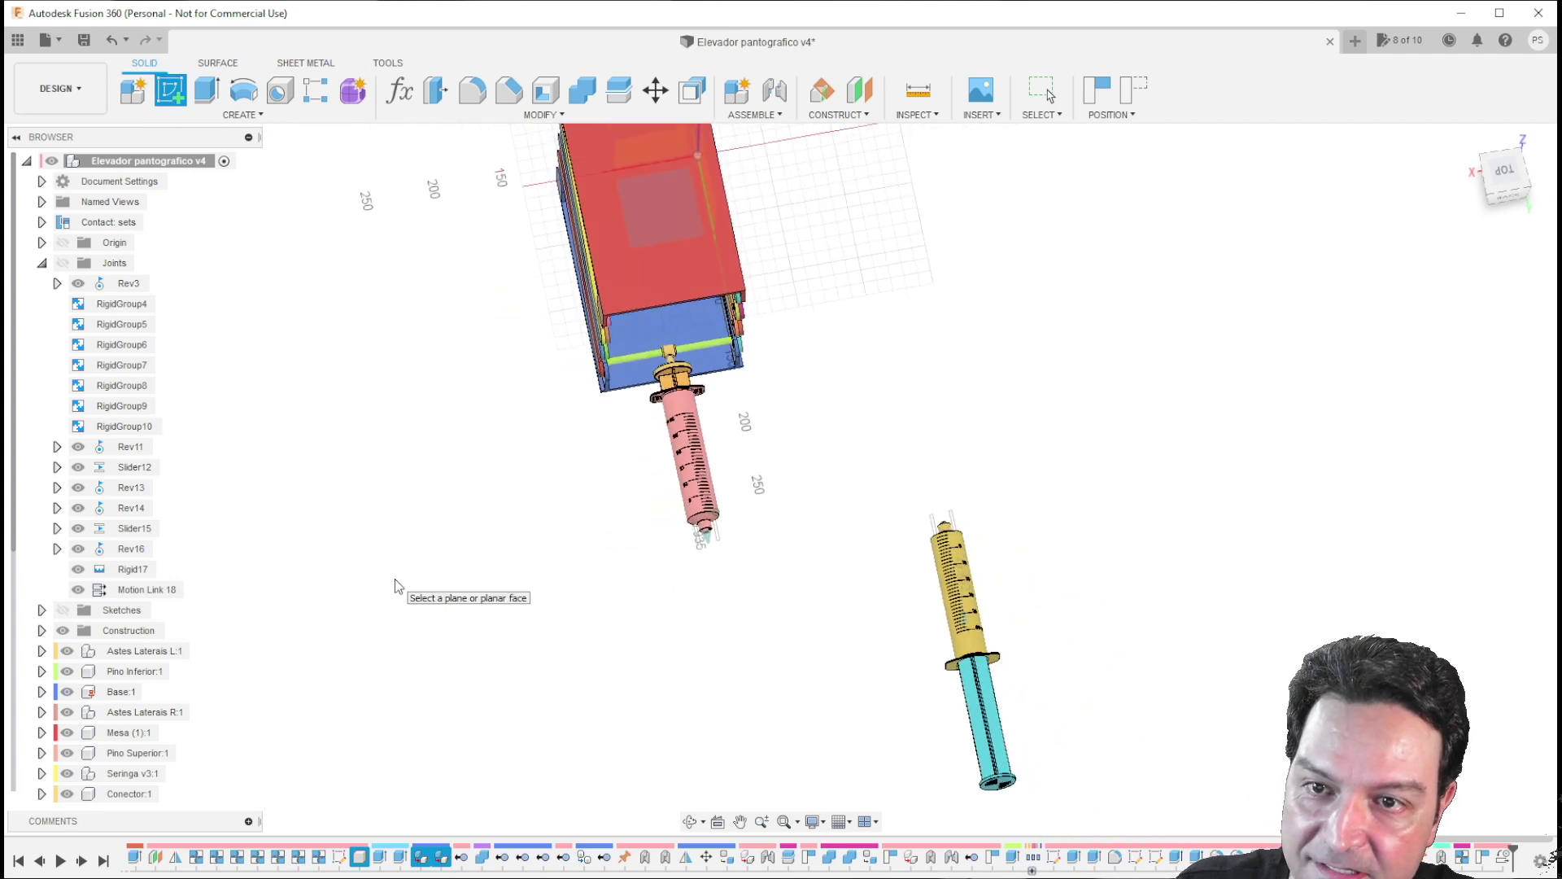
pyautogui.click(653, 434)
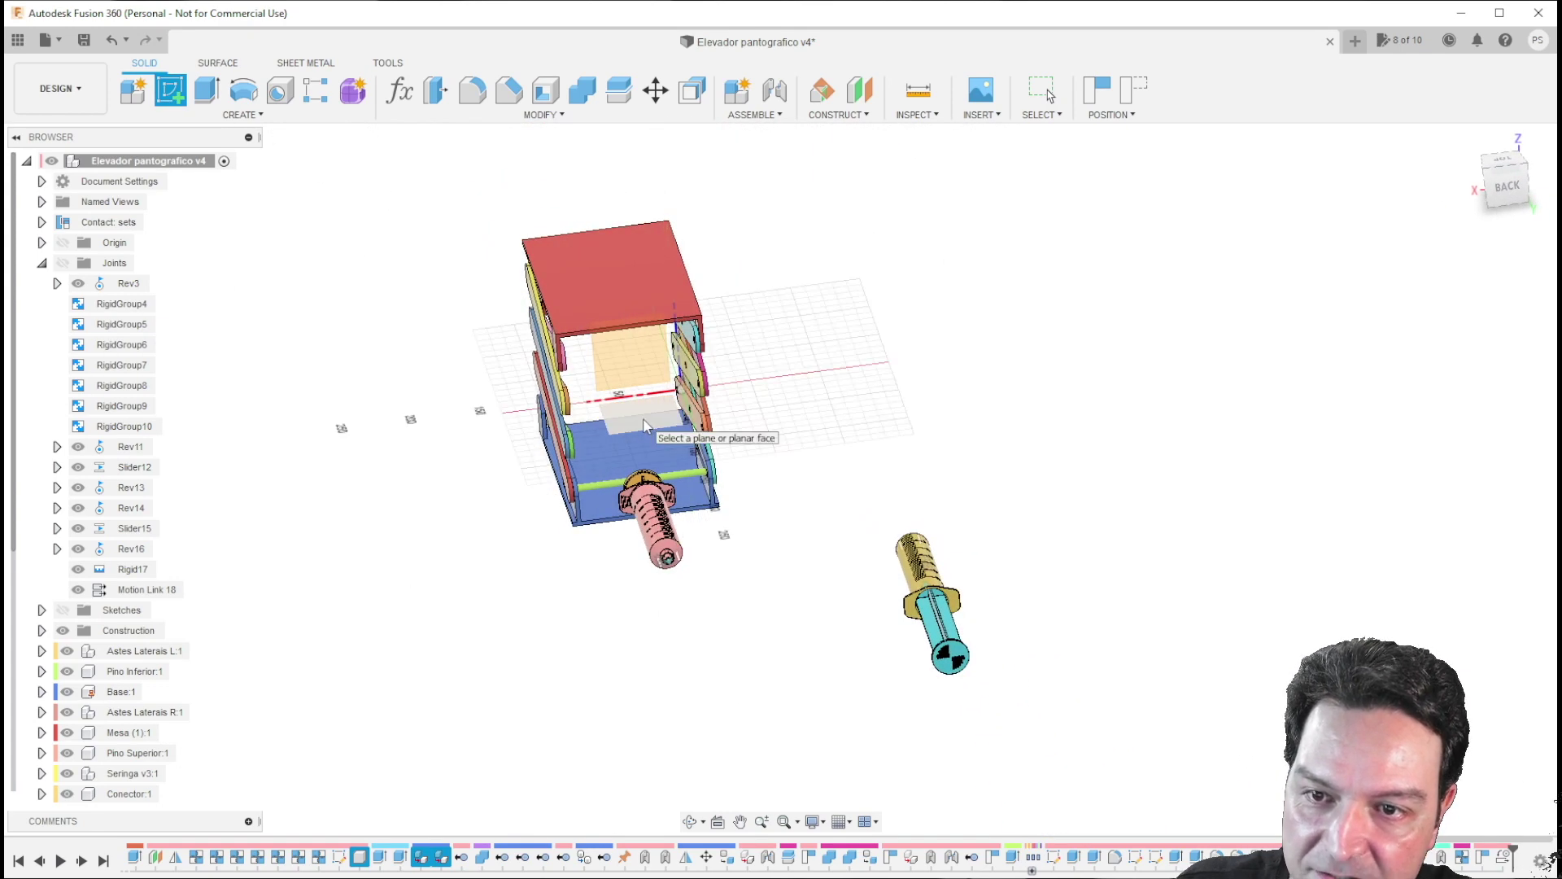
pyautogui.click(644, 425)
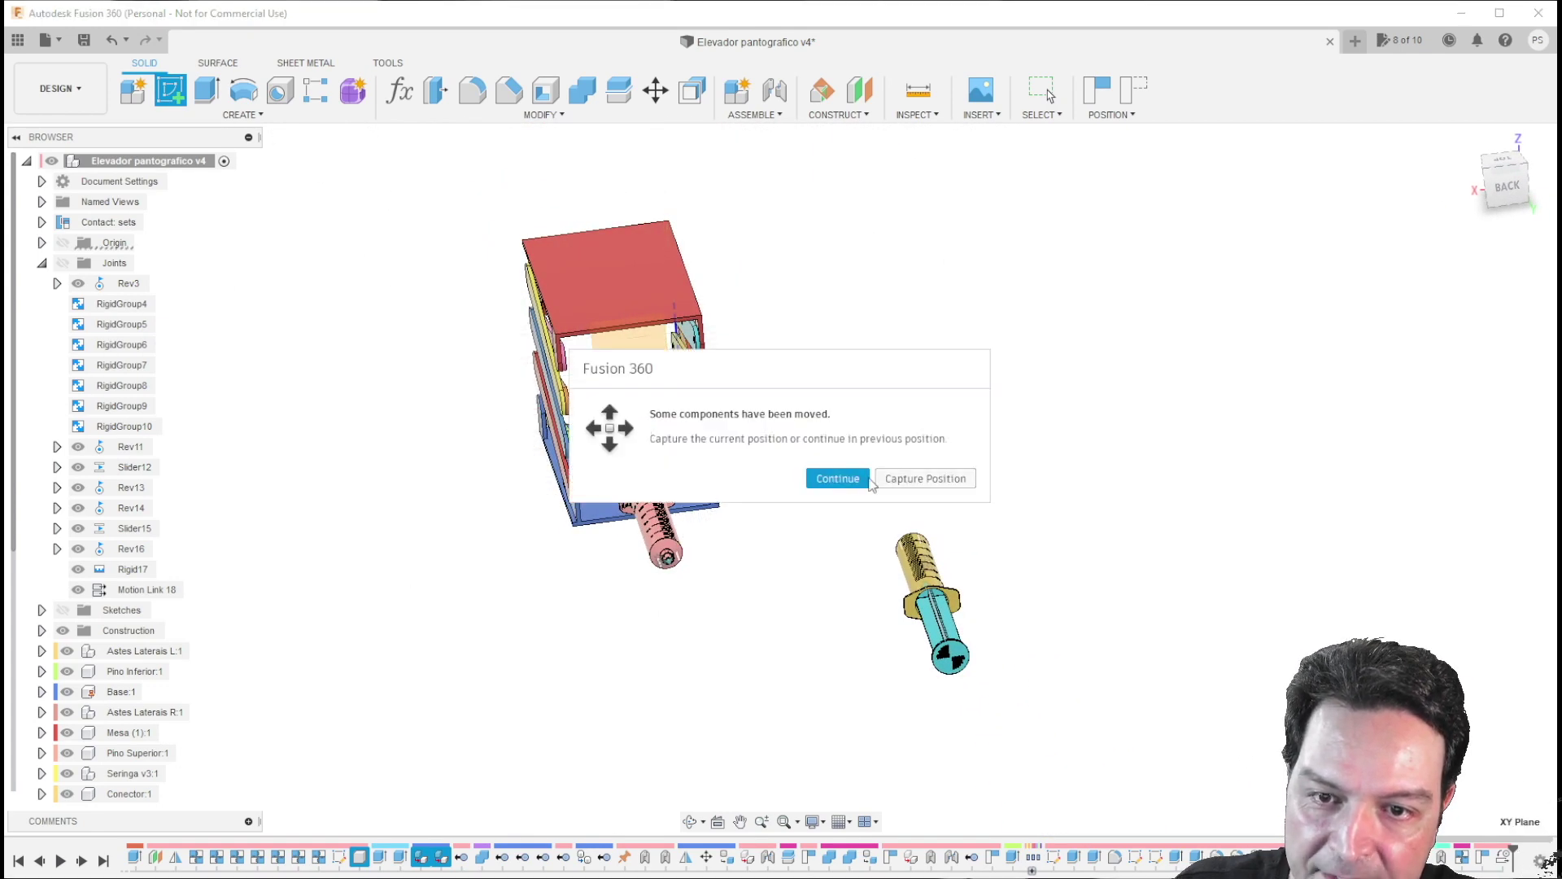
pyautogui.click(851, 477)
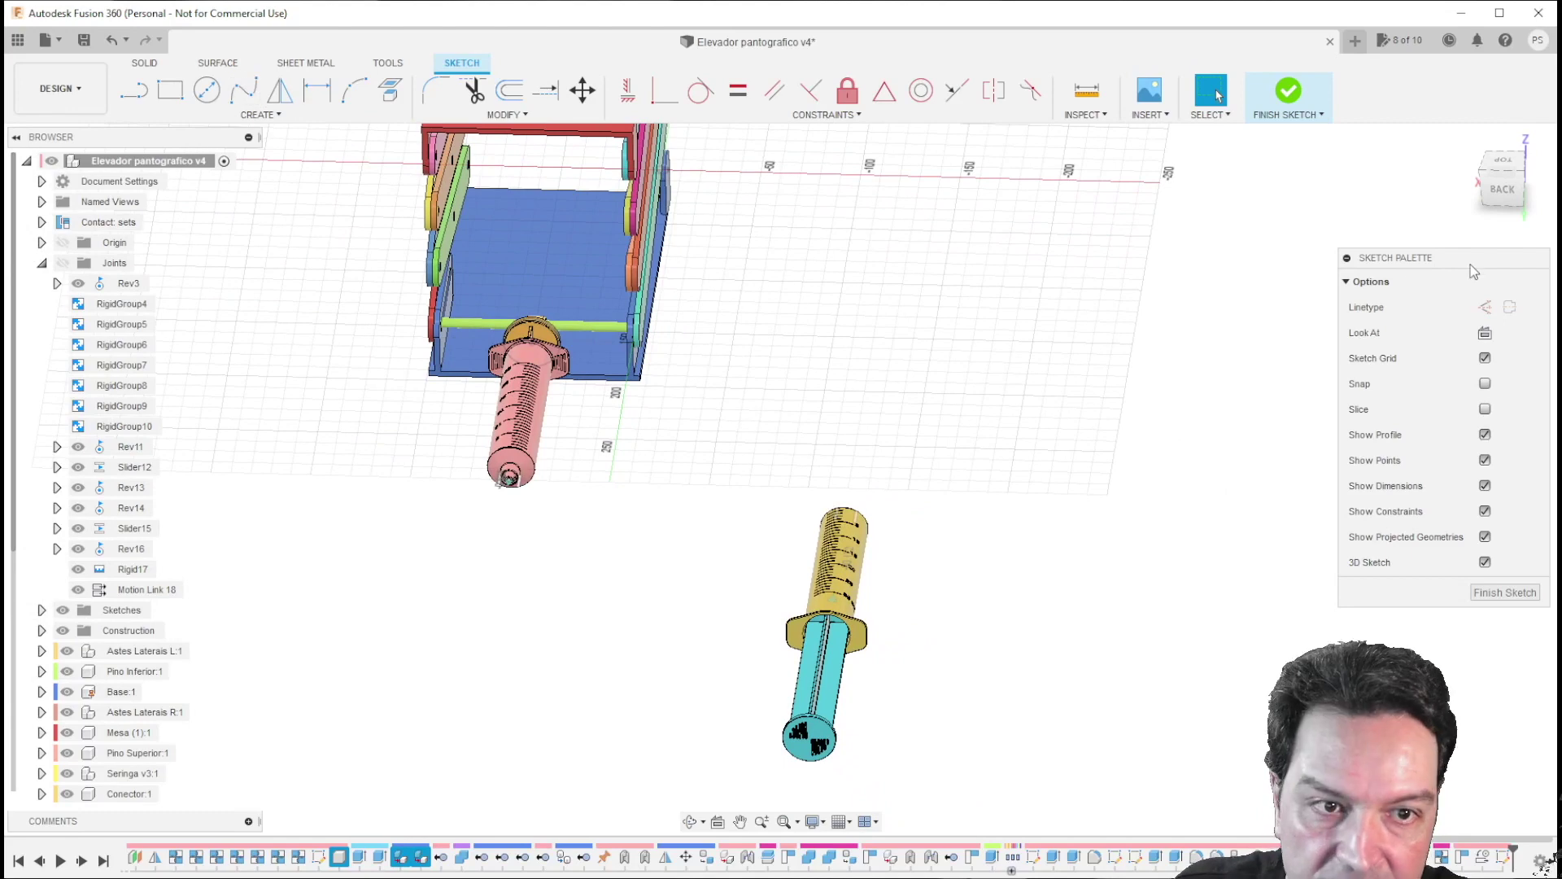
pyautogui.click(1485, 334)
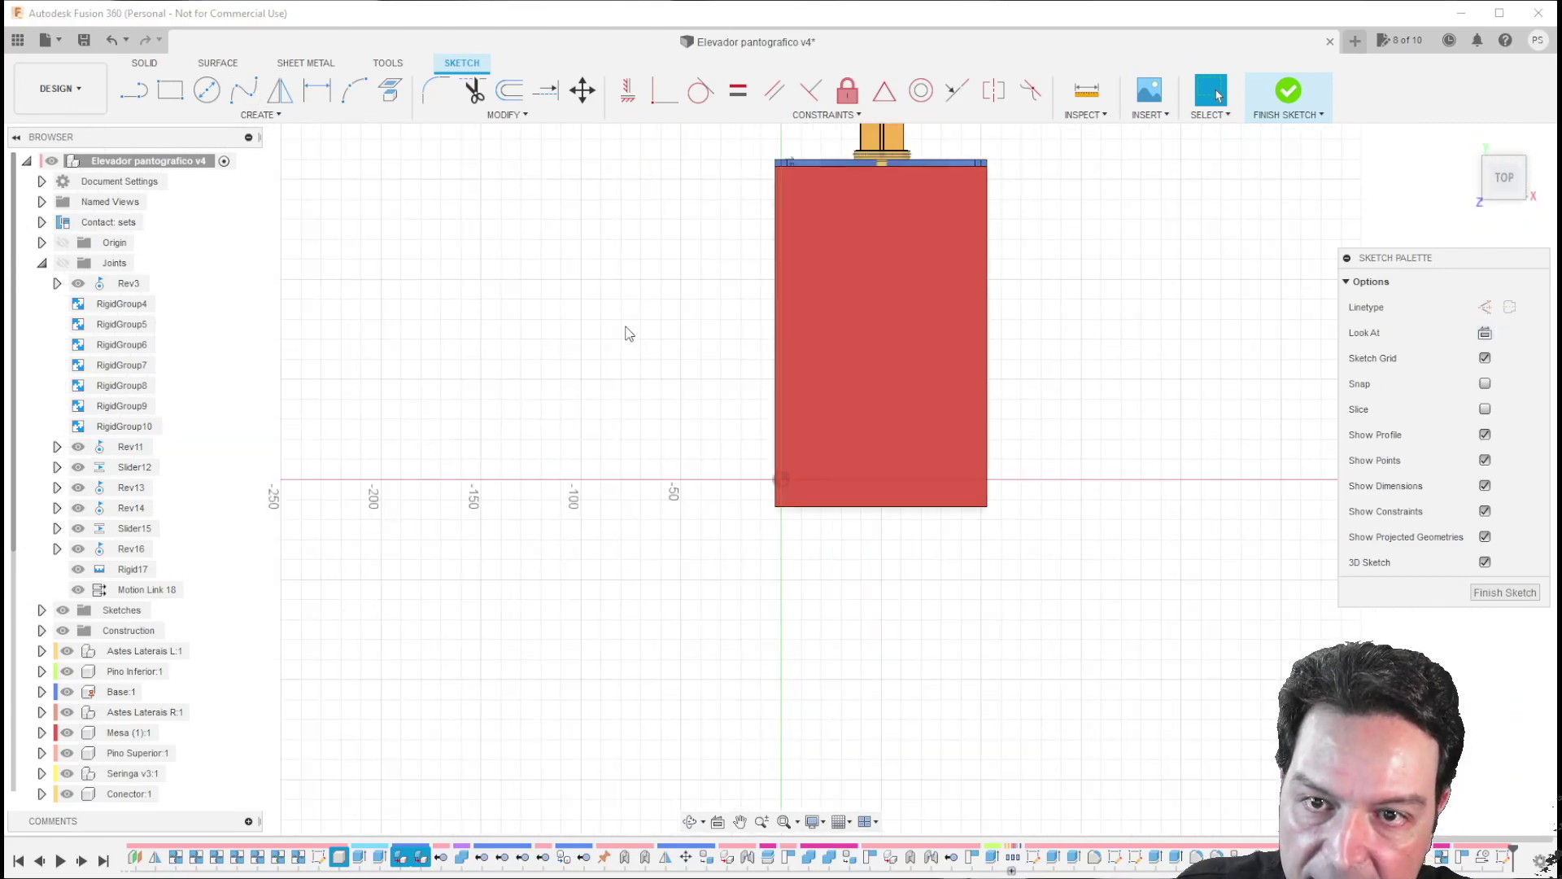
# Step: Begin a fit point spline at the center of the yellow syringe's nozzle and place two free points between the two syringes
pyautogui.moveTo(629, 334)
pyautogui.mouseDown(button='middle')
pyautogui.moveTo(883, 678)
pyautogui.moveTo(837, 856)
pyautogui.mouseUp(button='middle')
pyautogui.moveTo(887, 586)
pyautogui.mouseDown(button='middle')
pyautogui.moveTo(770, 638)
pyautogui.moveTo(699, 643)
pyautogui.mouseUp(button='middle')
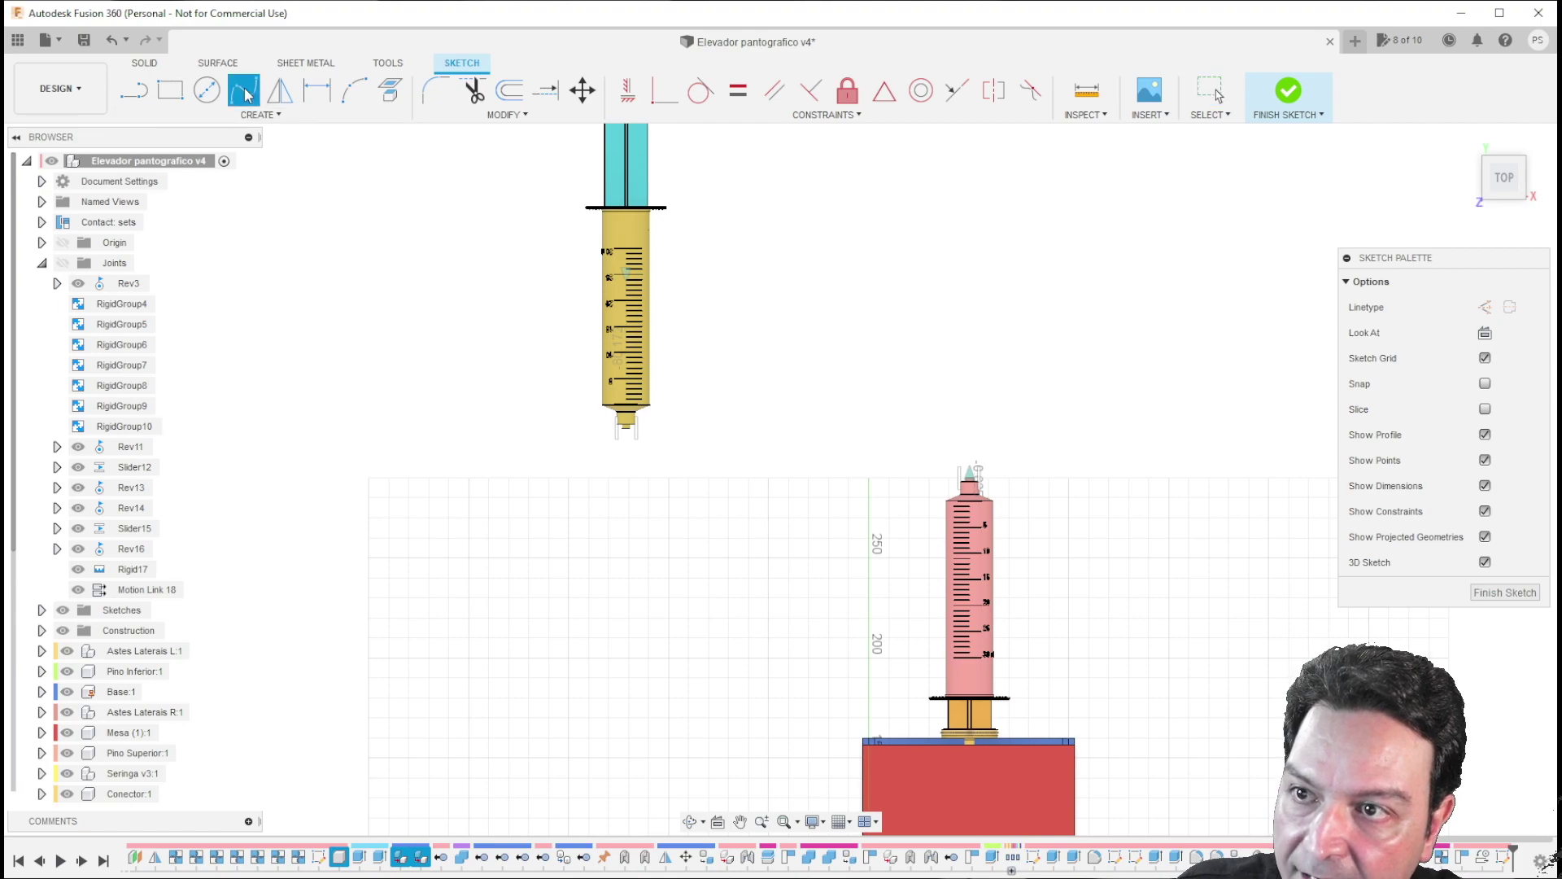
pyautogui.scroll(5, 625, 457)
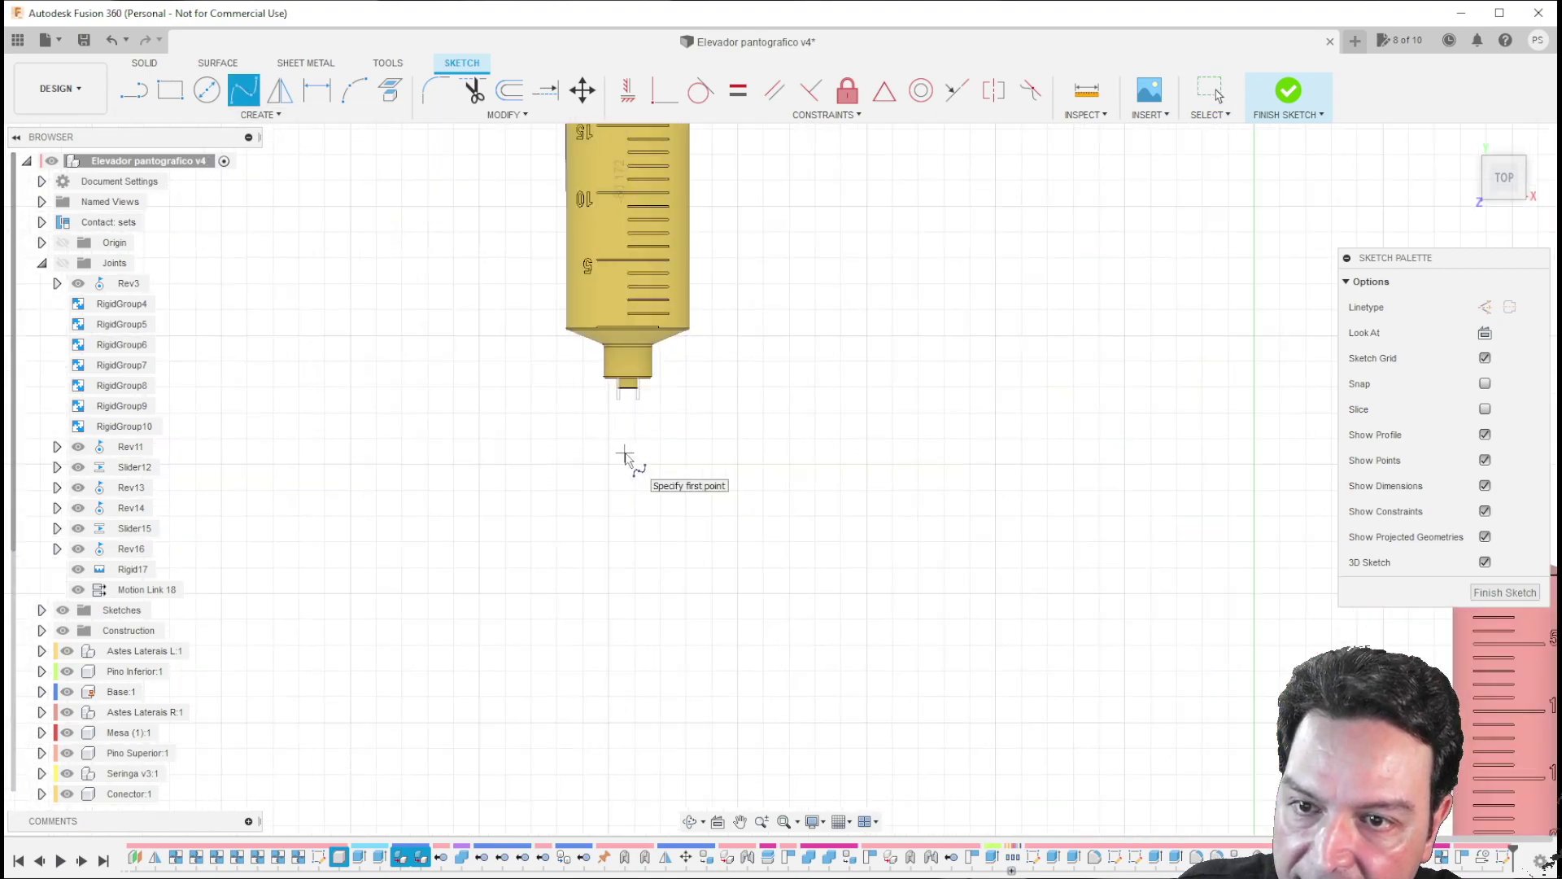
pyautogui.keyDown('shift'); pyautogui.moveTo(631, 456); pyautogui.dragTo(730, 444, button='middle'); pyautogui.keyUp('shift')
pyautogui.scroll(-5, 730, 443)
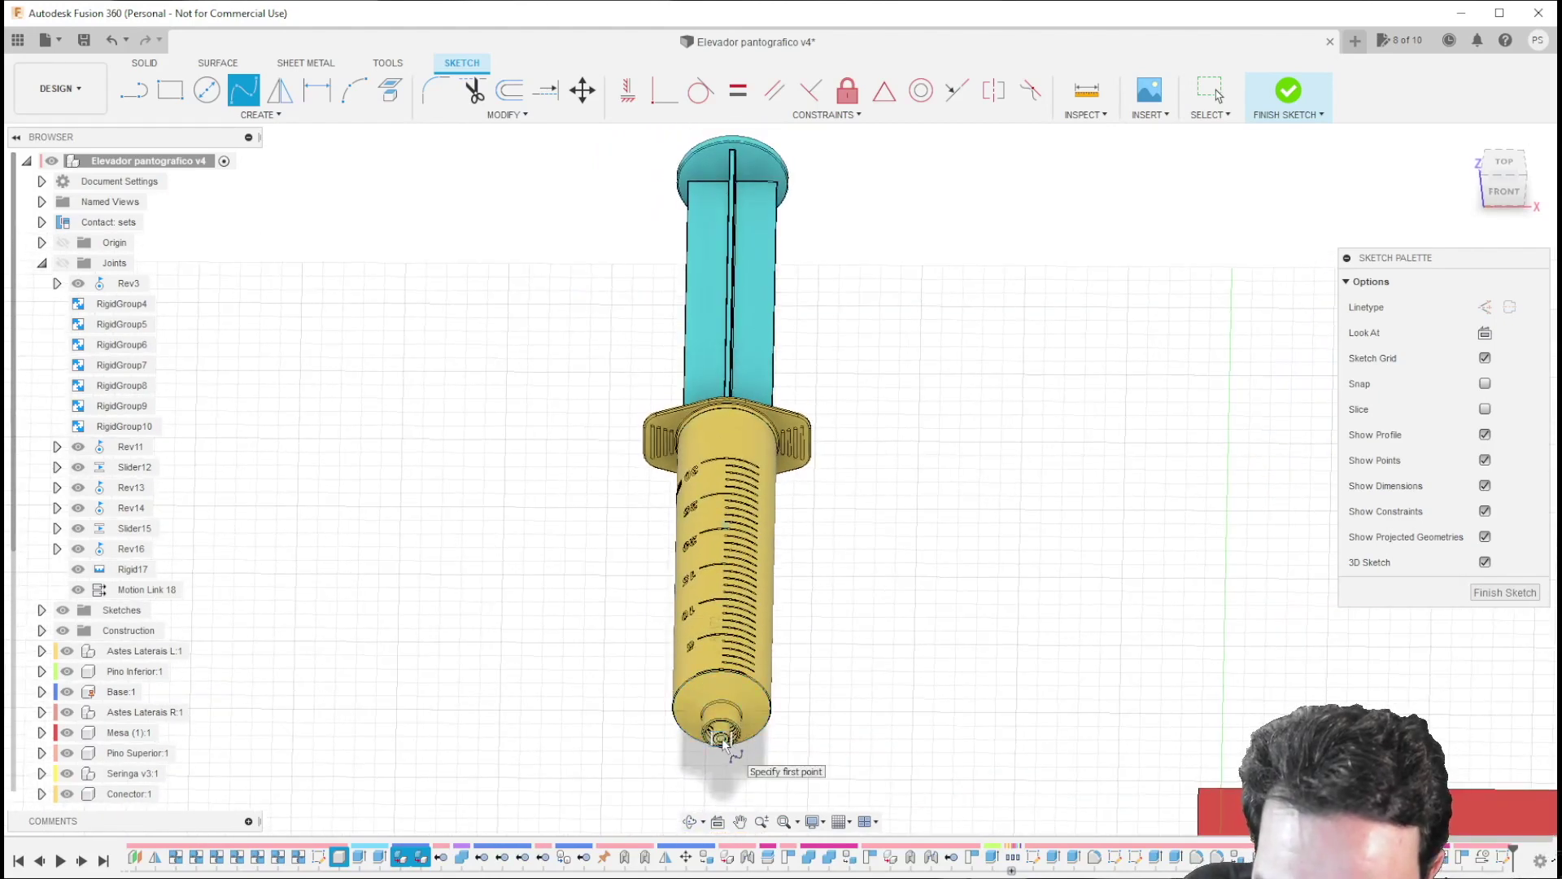
pyautogui.scroll(5, 724, 742)
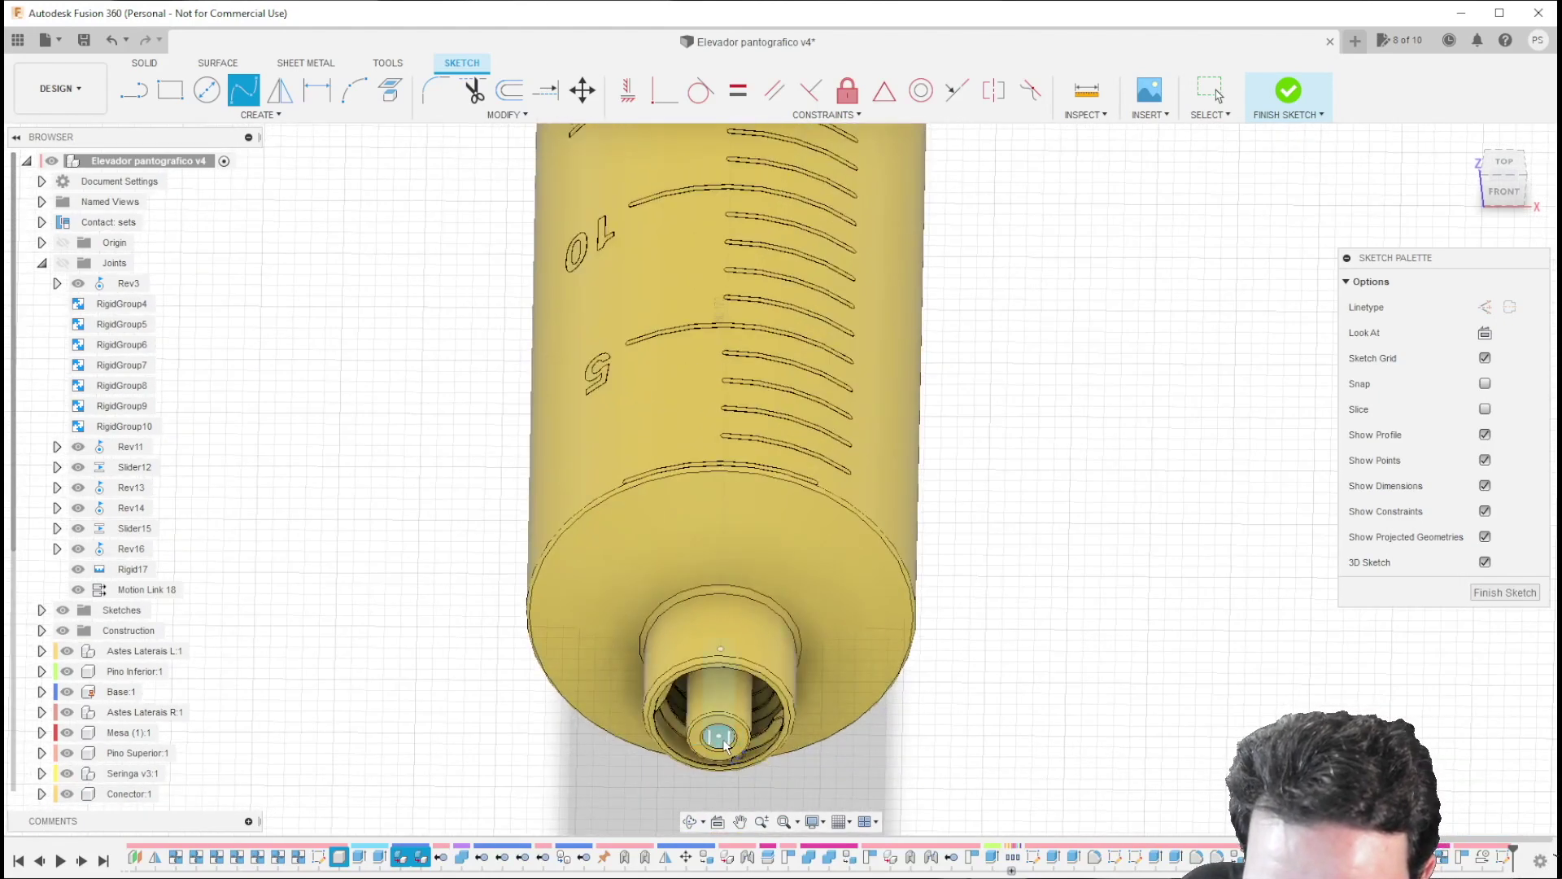
pyautogui.scroll(-8, 721, 737)
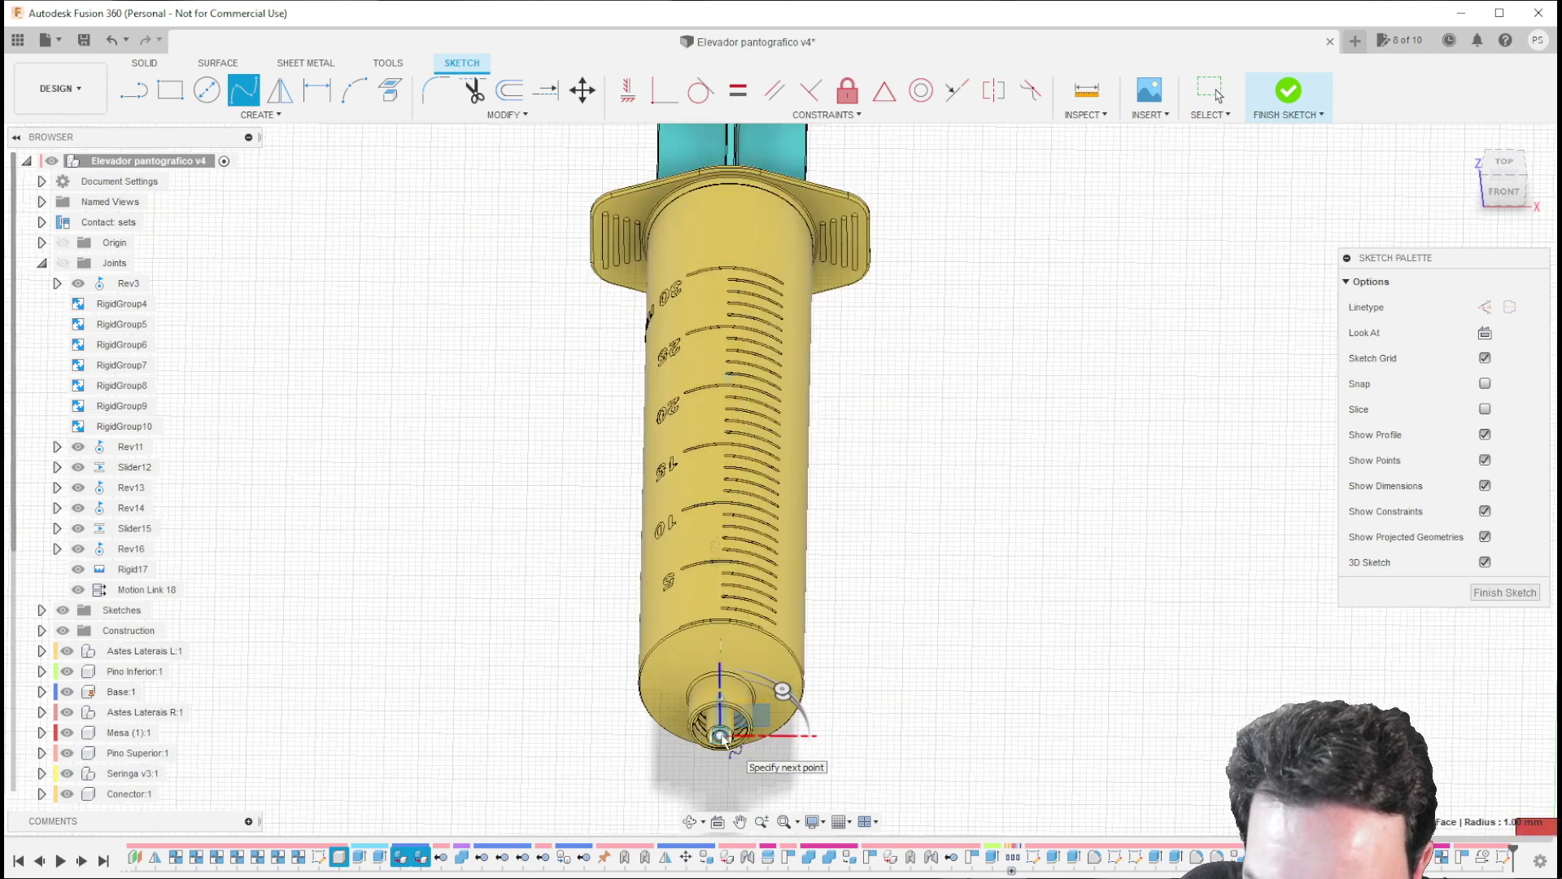
pyautogui.click(1501, 161)
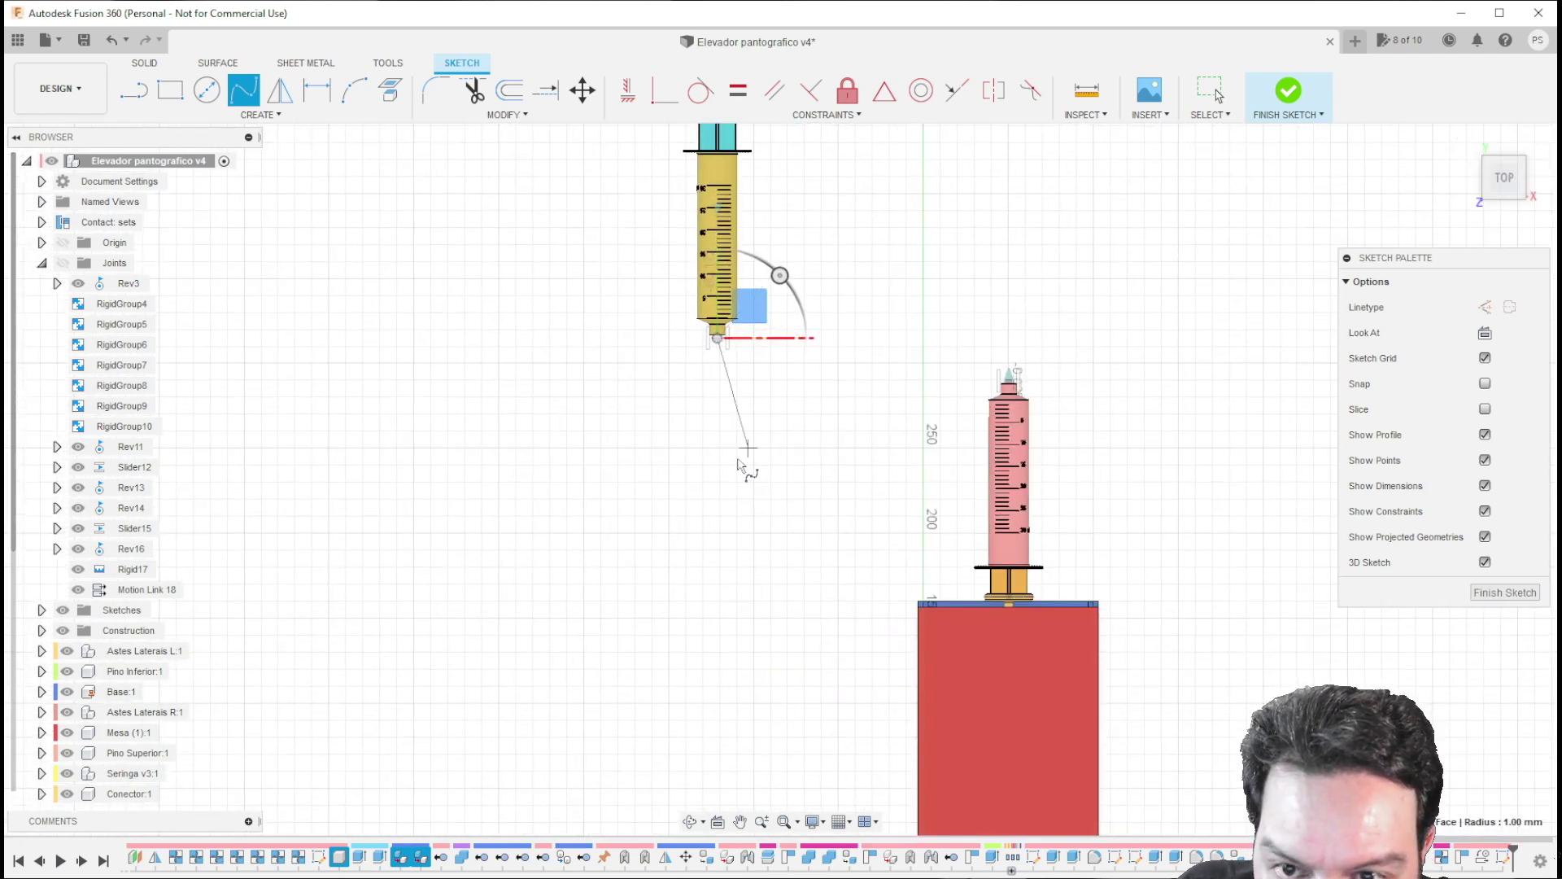
pyautogui.click(806, 507)
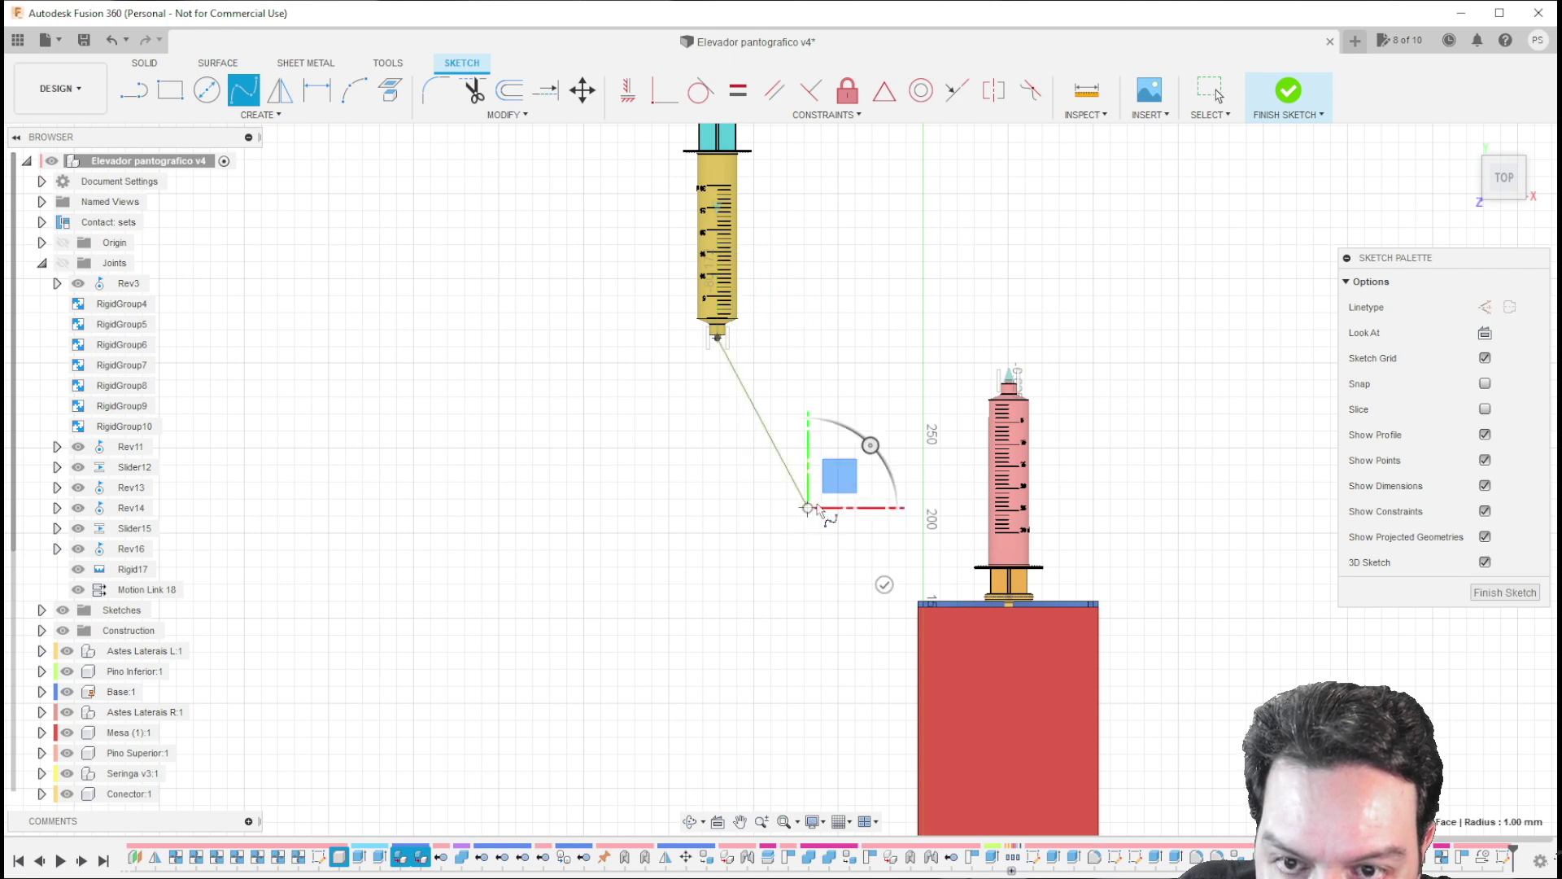
pyautogui.click(890, 299)
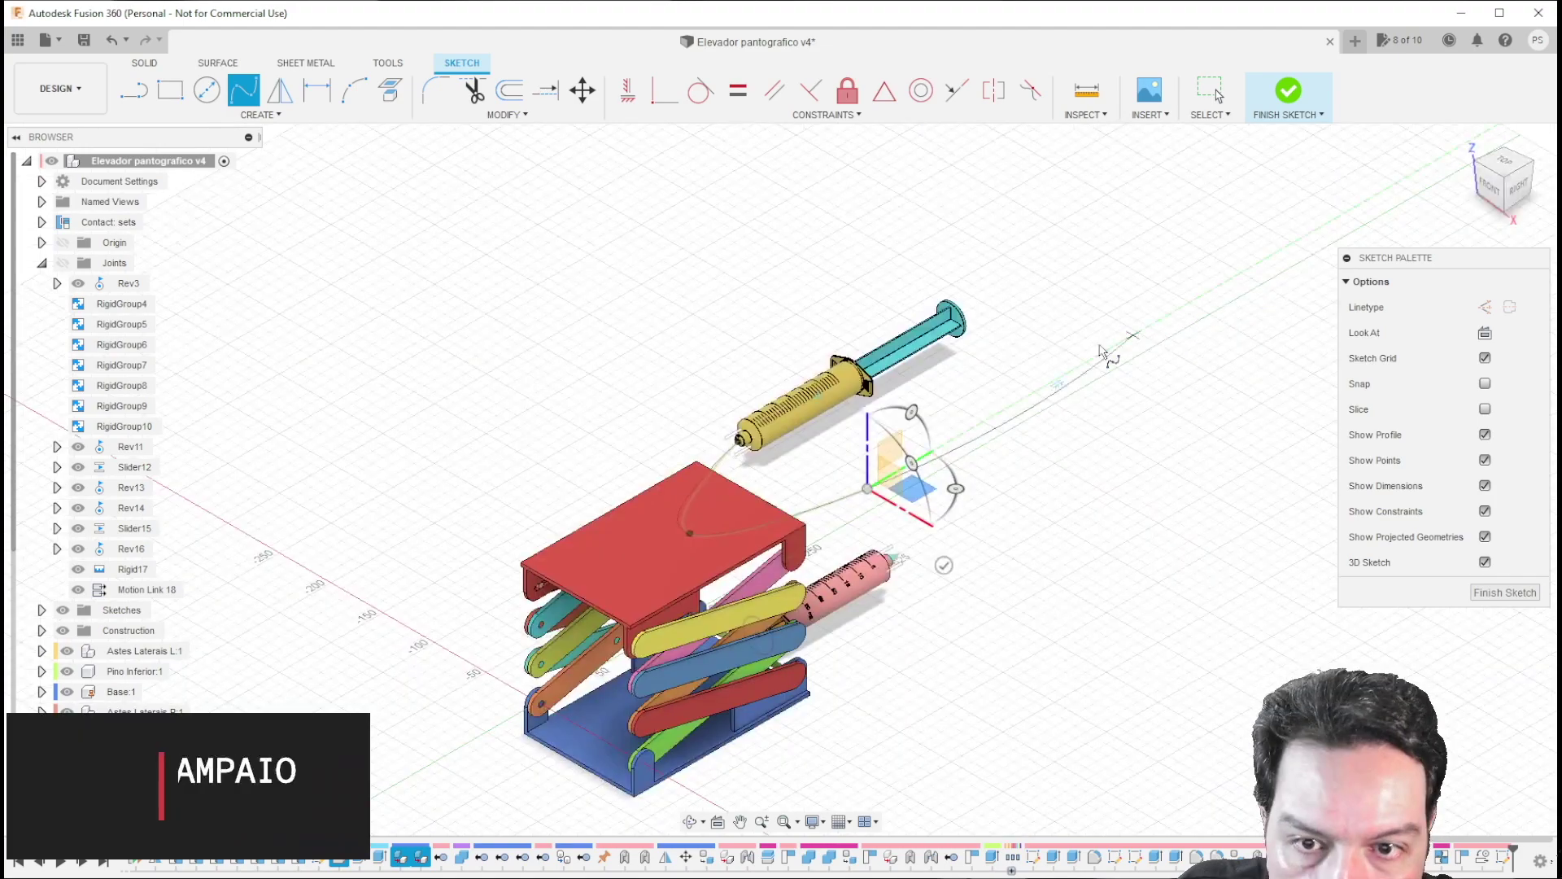
# Step: End the spline at the center of the pink syringe's nozzle and finish the sketch
pyautogui.keyDown('shift'); pyautogui.moveTo(936, 537); pyautogui.dragTo(706, 723, button='middle'); pyautogui.keyUp('shift')
pyautogui.scroll(3, 769, 647)
pyautogui.scroll(3, 760, 651)
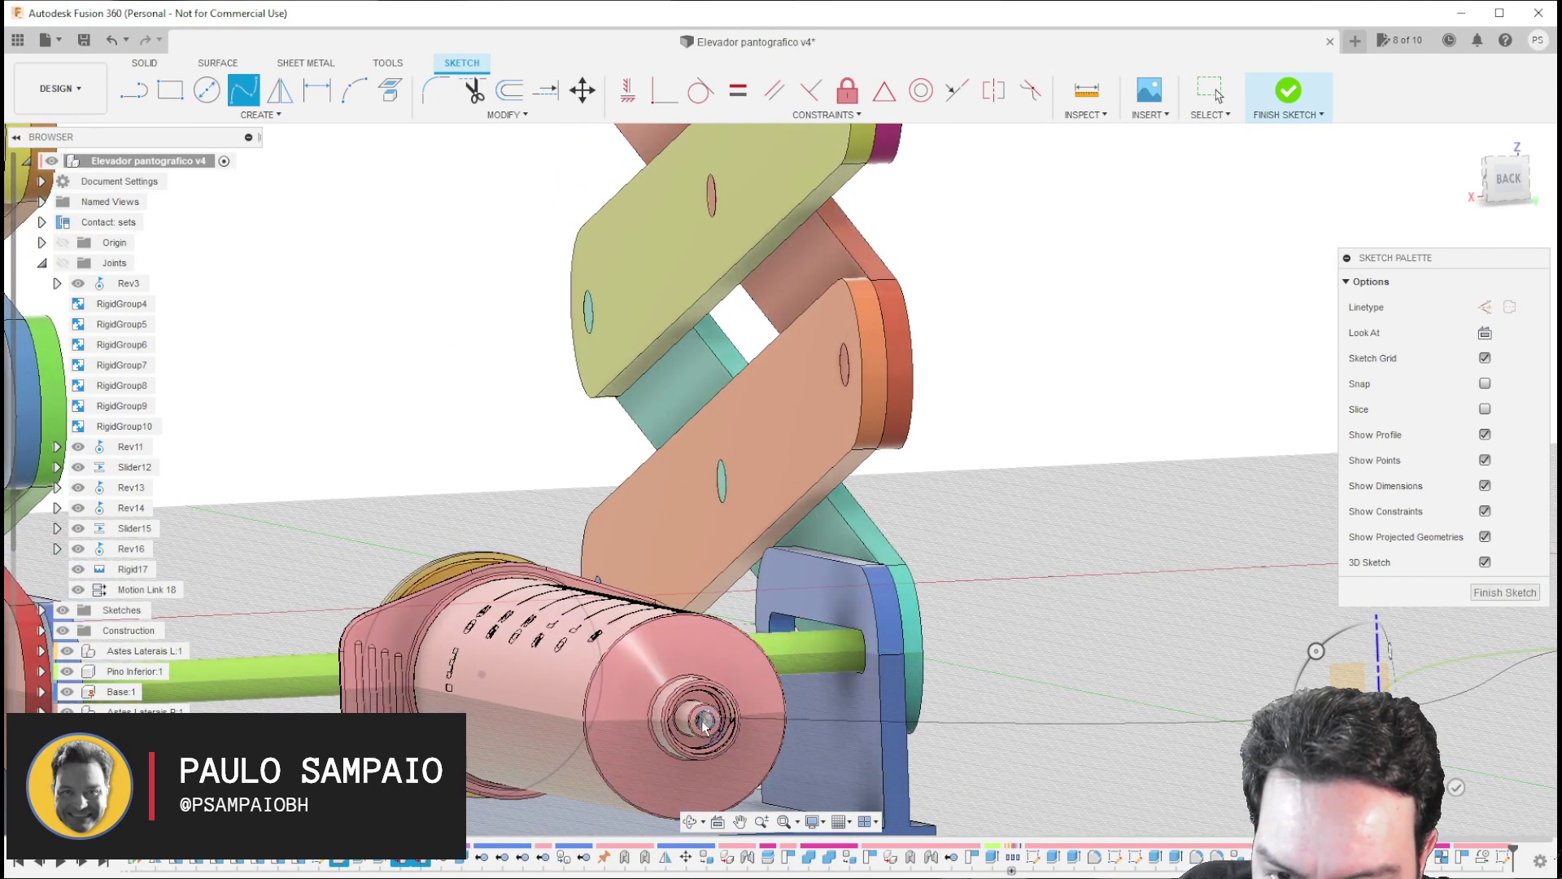
pyautogui.click(706, 723)
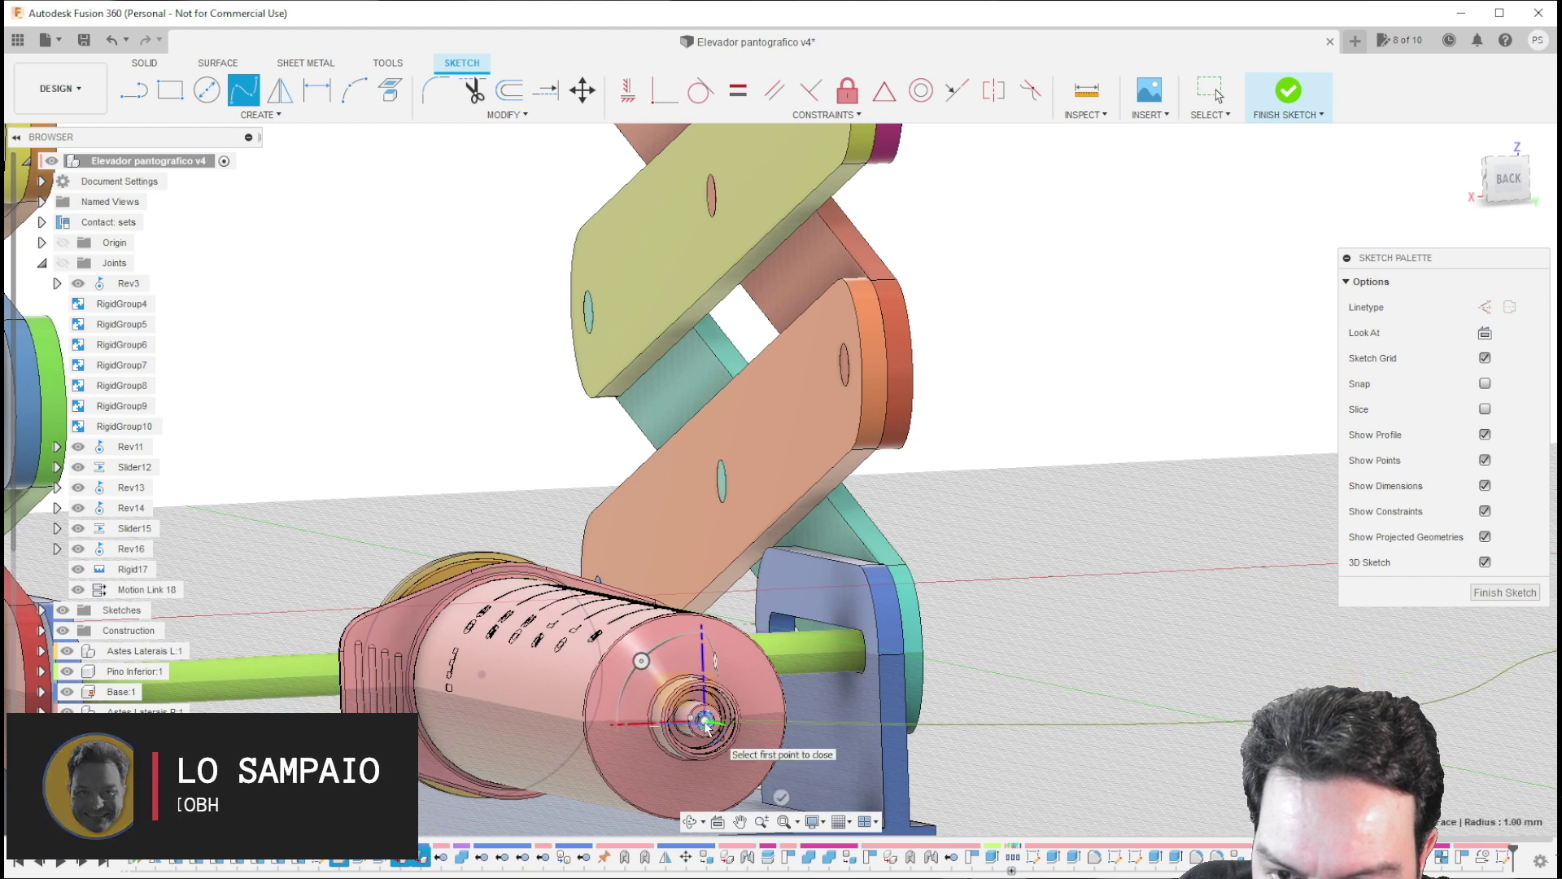
pyautogui.rightClick(1034, 526)
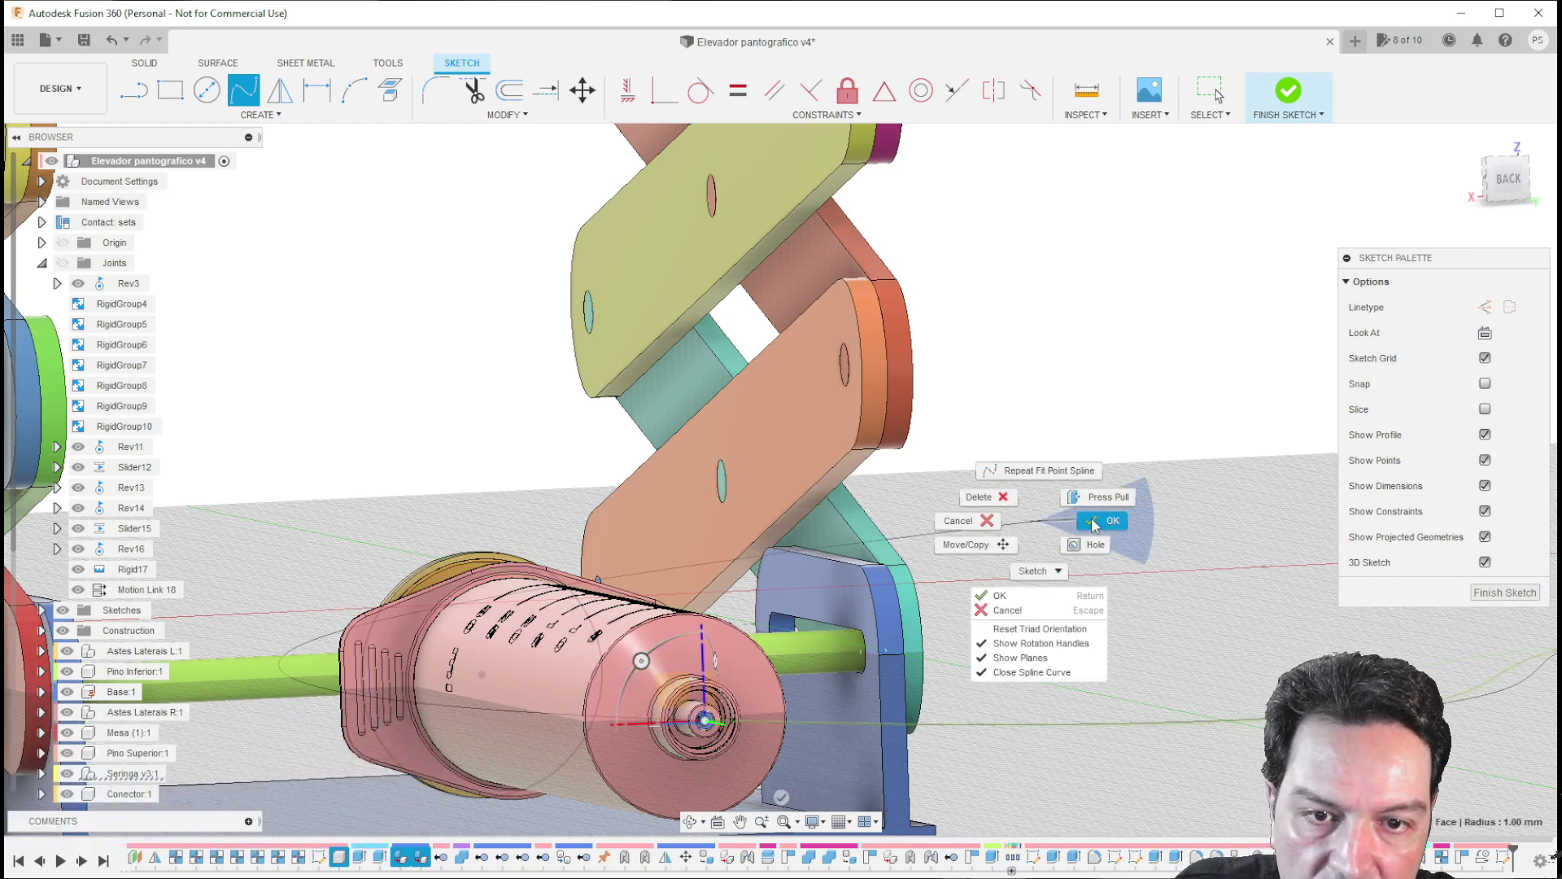
pyautogui.click(1094, 521)
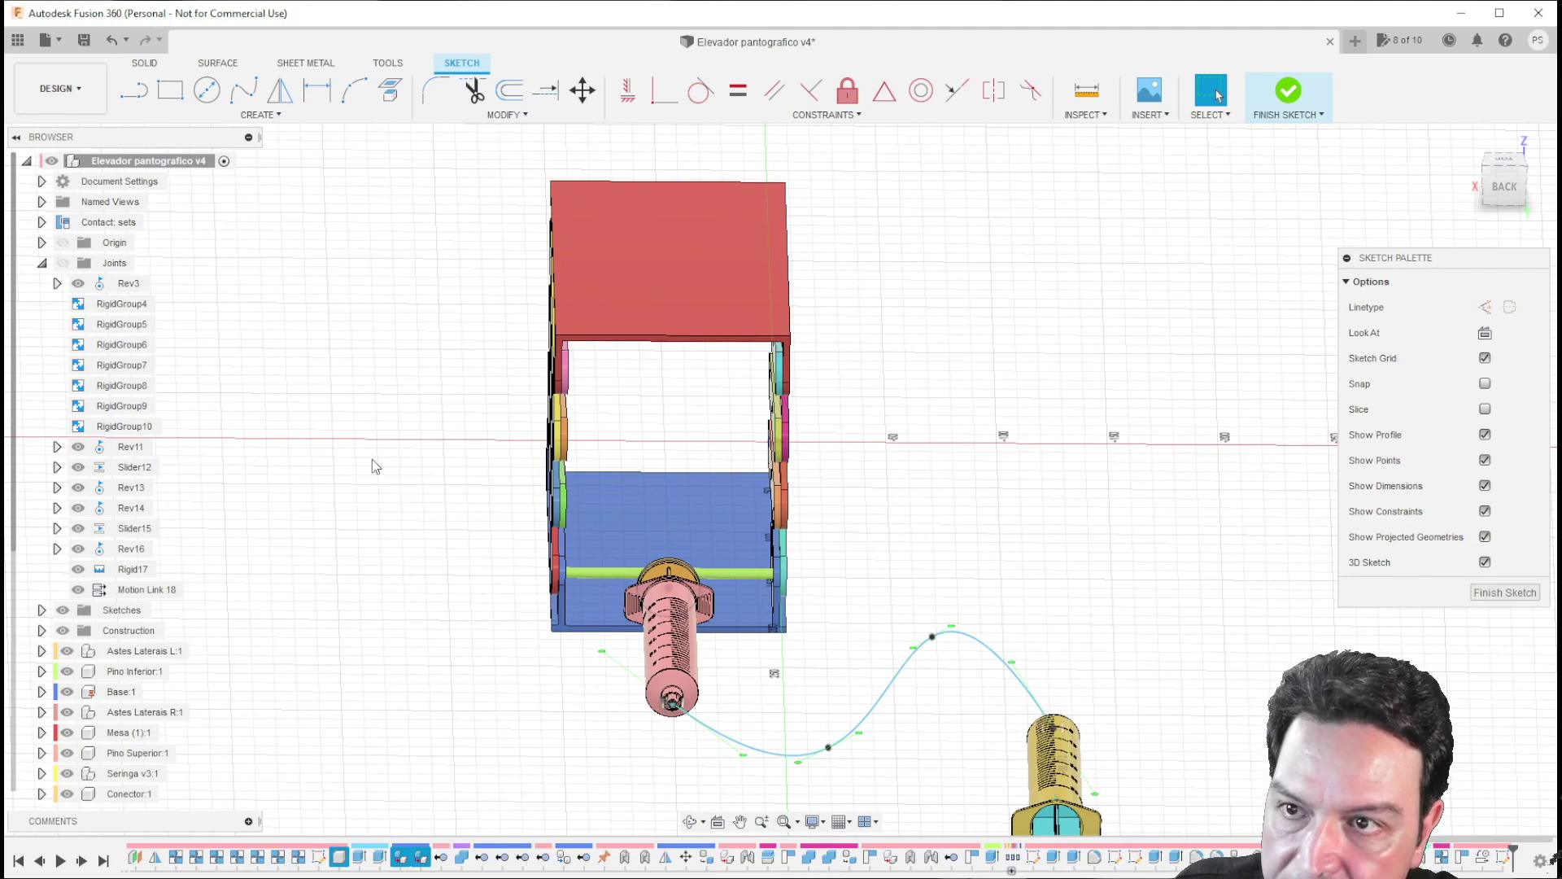
pyautogui.click(1288, 93)
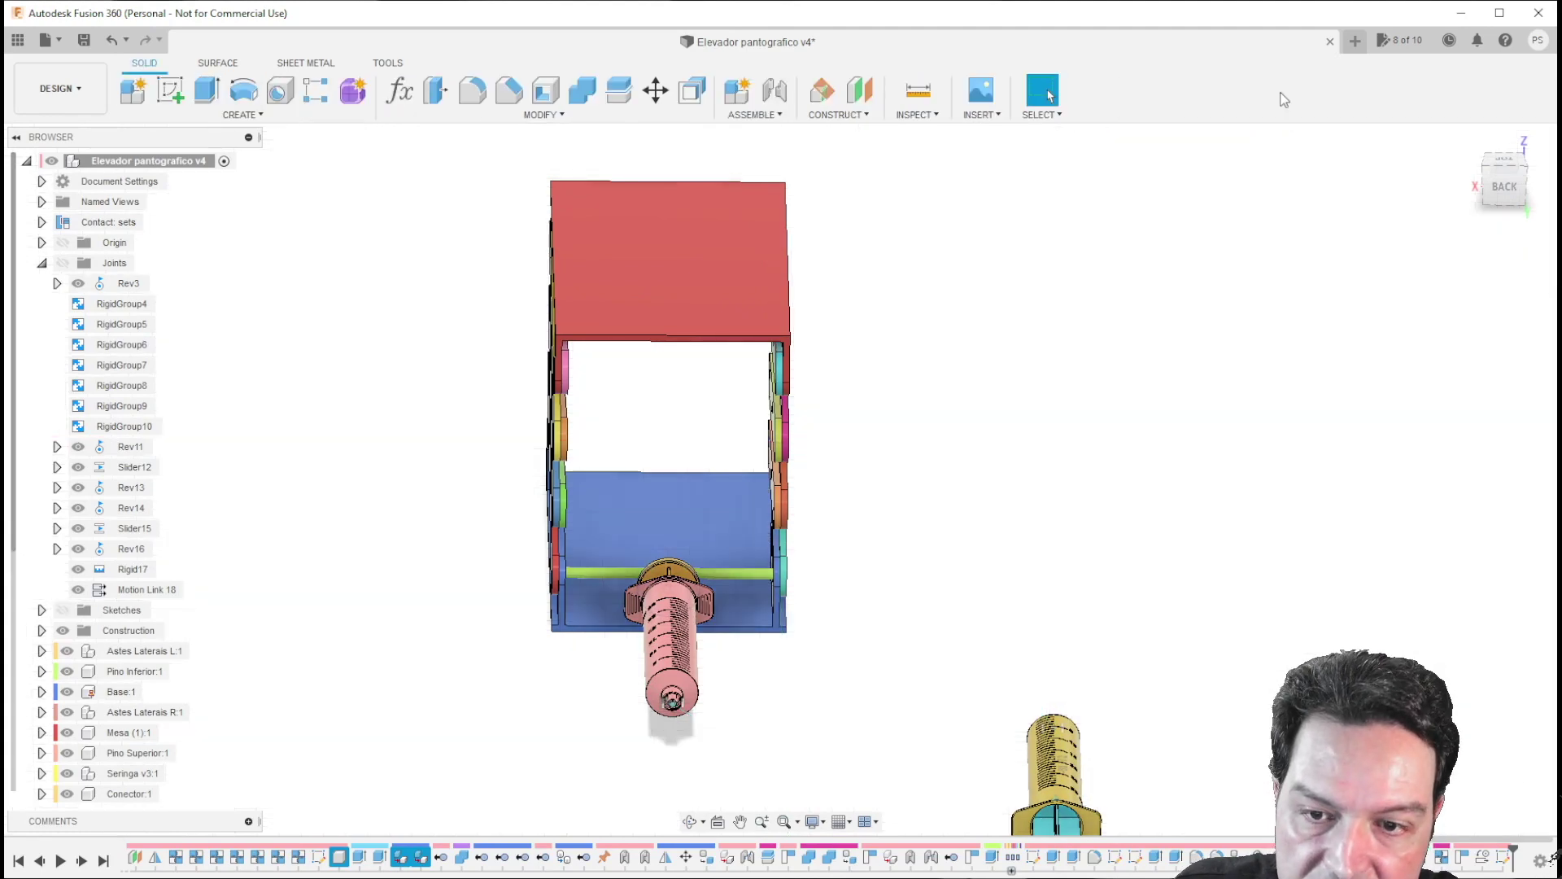
# Step: Create a solid circular pipe with a 5 mm section along the spline between the syringes, as a new body
pyautogui.click(42, 263)
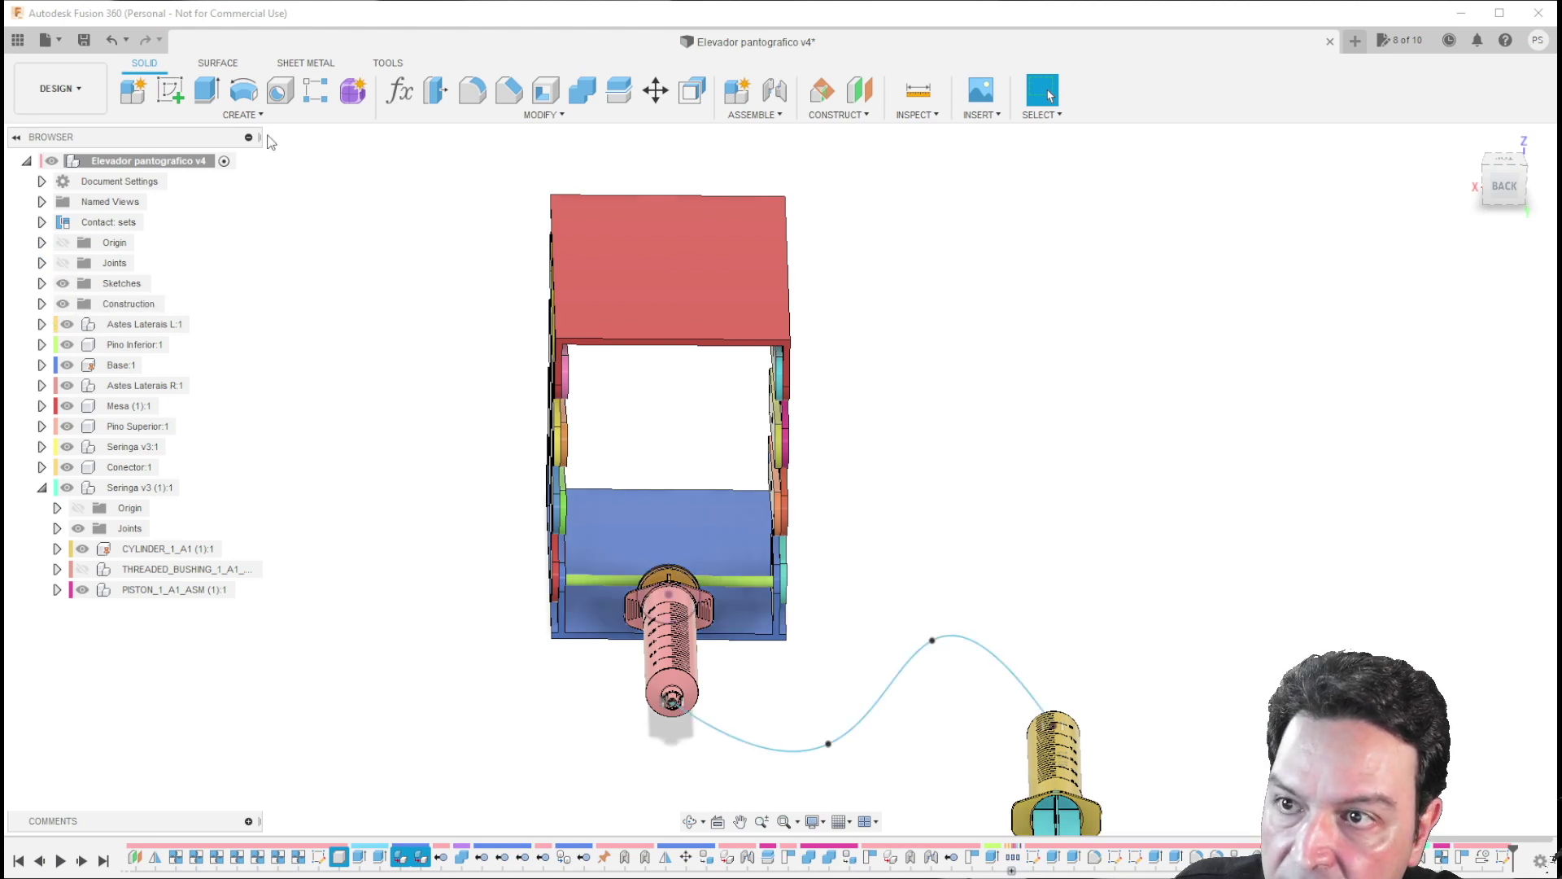
pyautogui.click(241, 114)
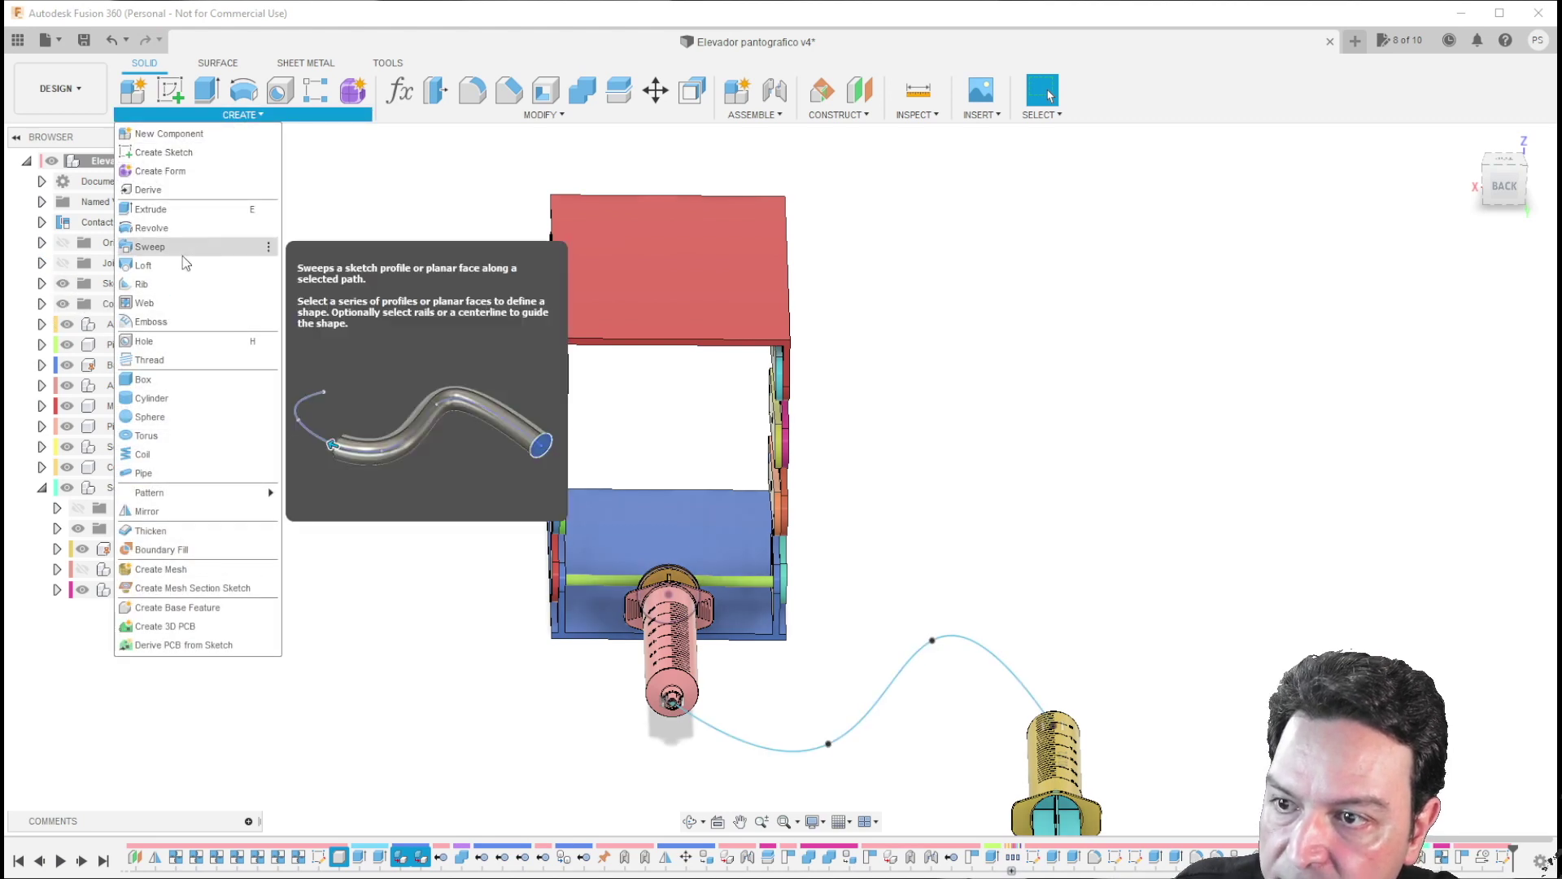
pyautogui.click(145, 474)
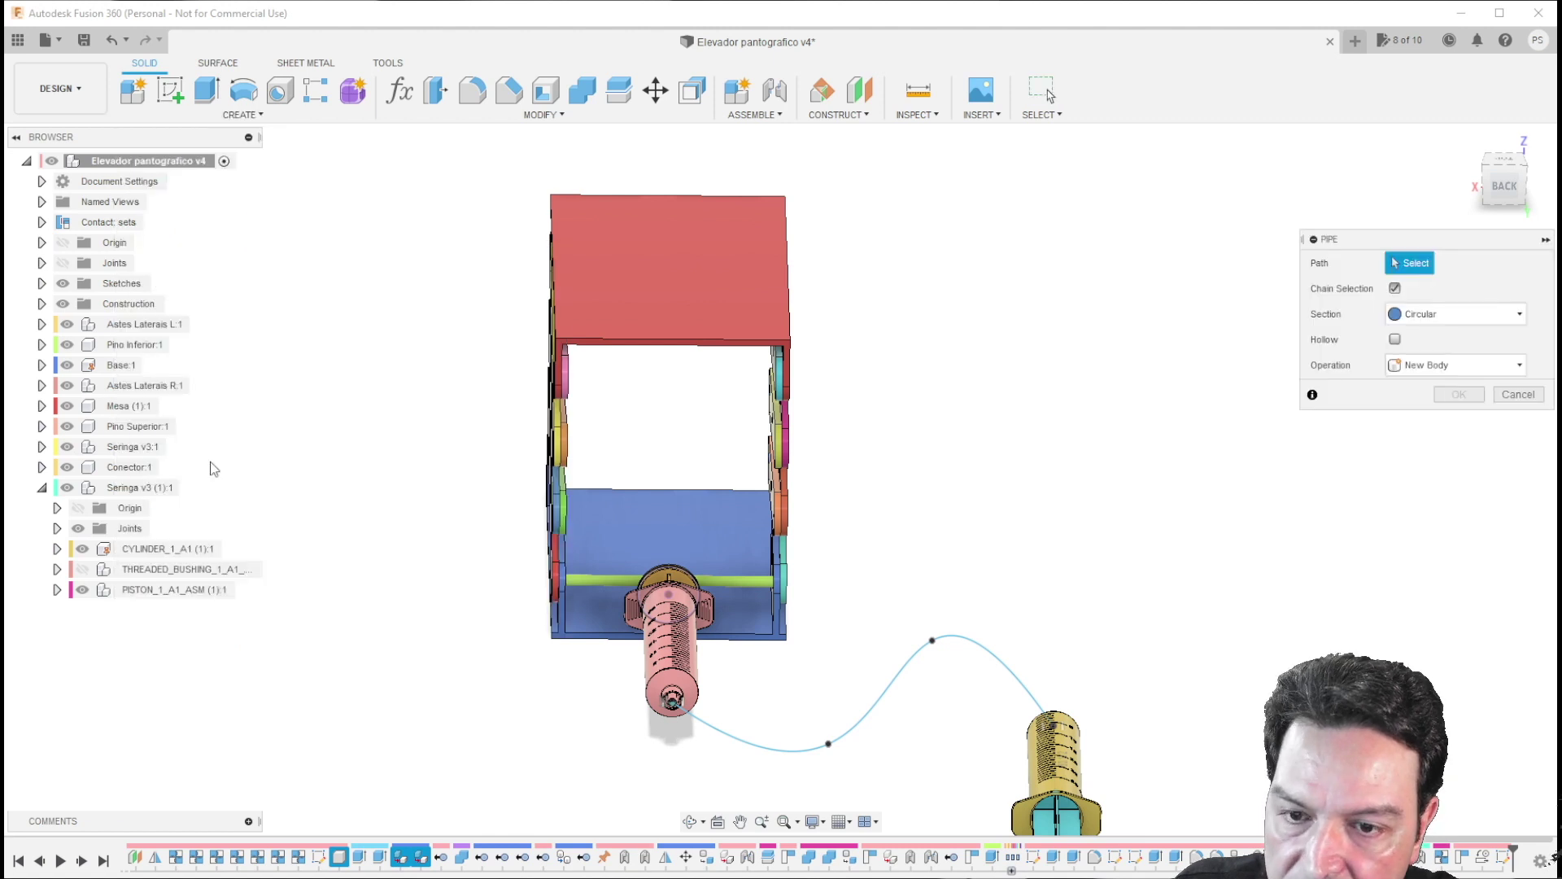
pyautogui.click(798, 753)
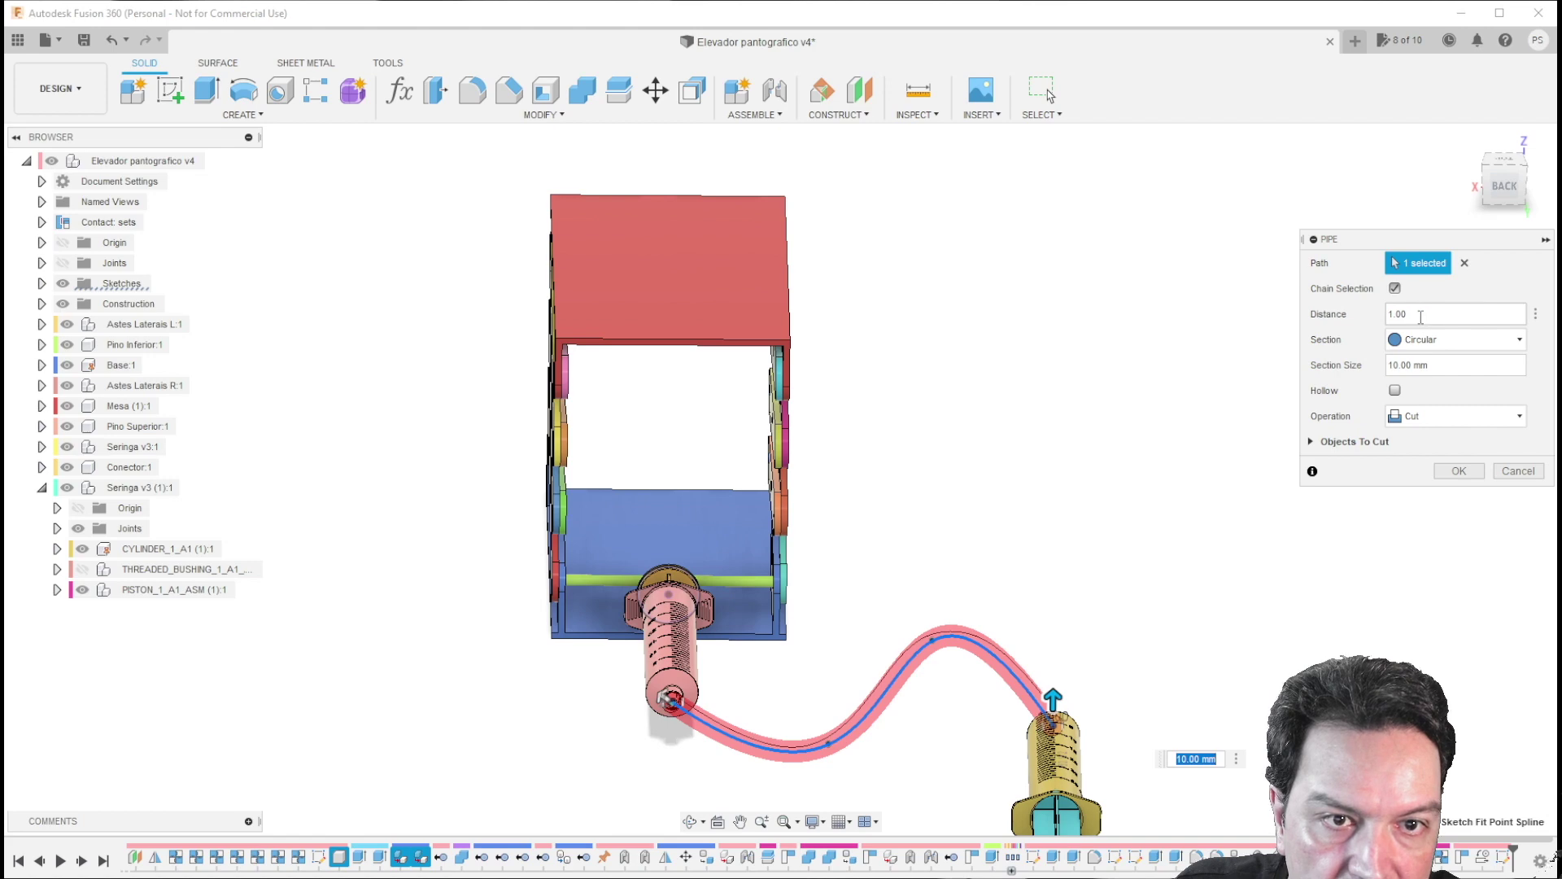
pyautogui.scroll(5, 1180, 525)
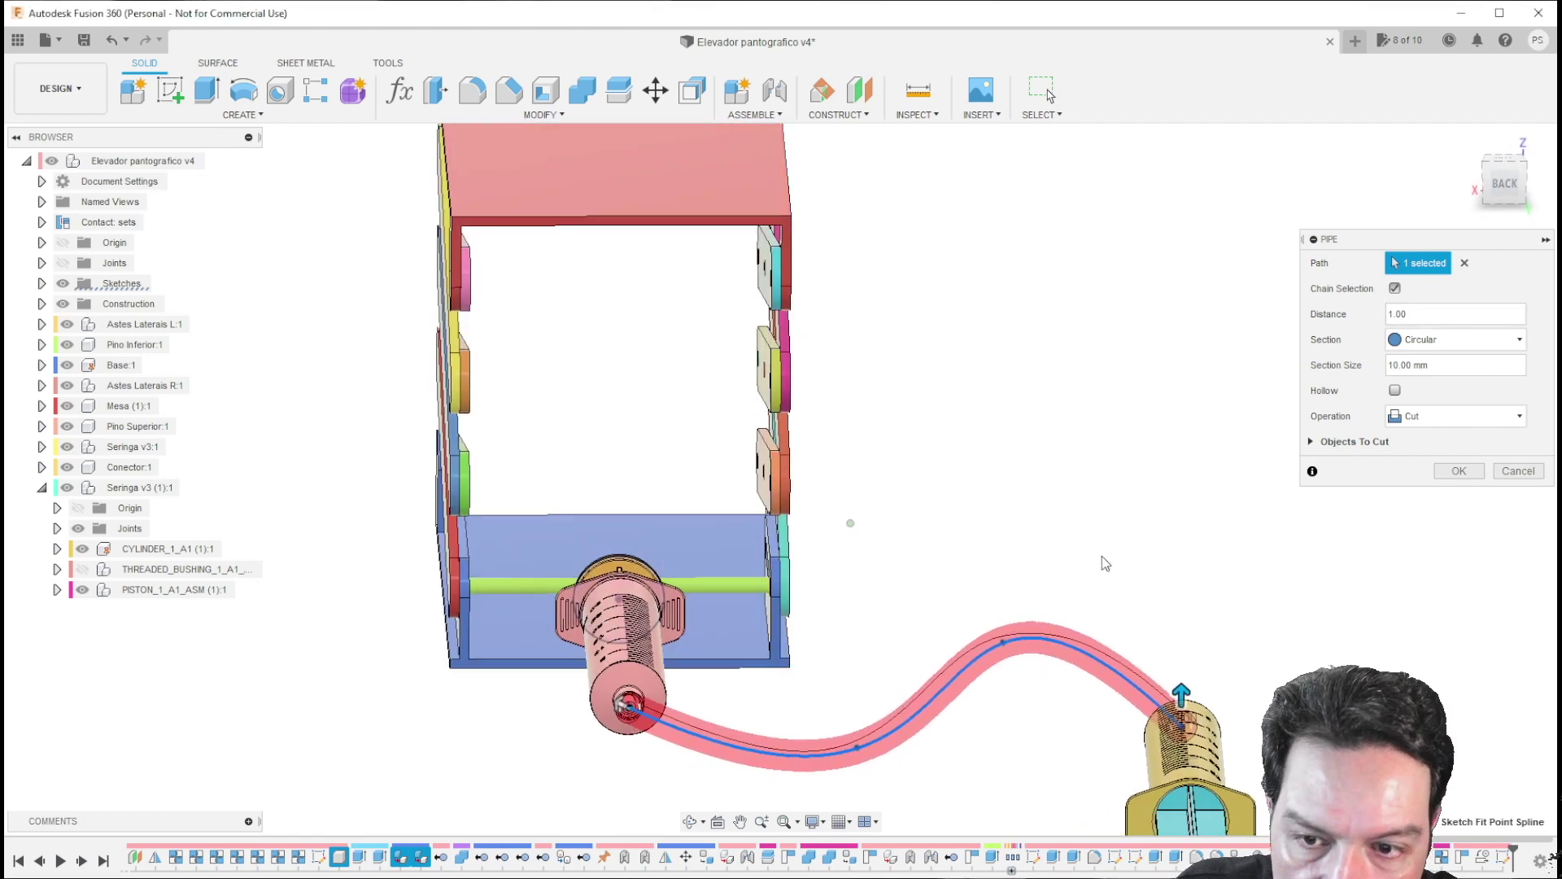
pyautogui.keyDown('shift'); pyautogui.moveTo(1109, 559); pyautogui.dragTo(1112, 581, button='middle'); pyautogui.keyUp('shift')
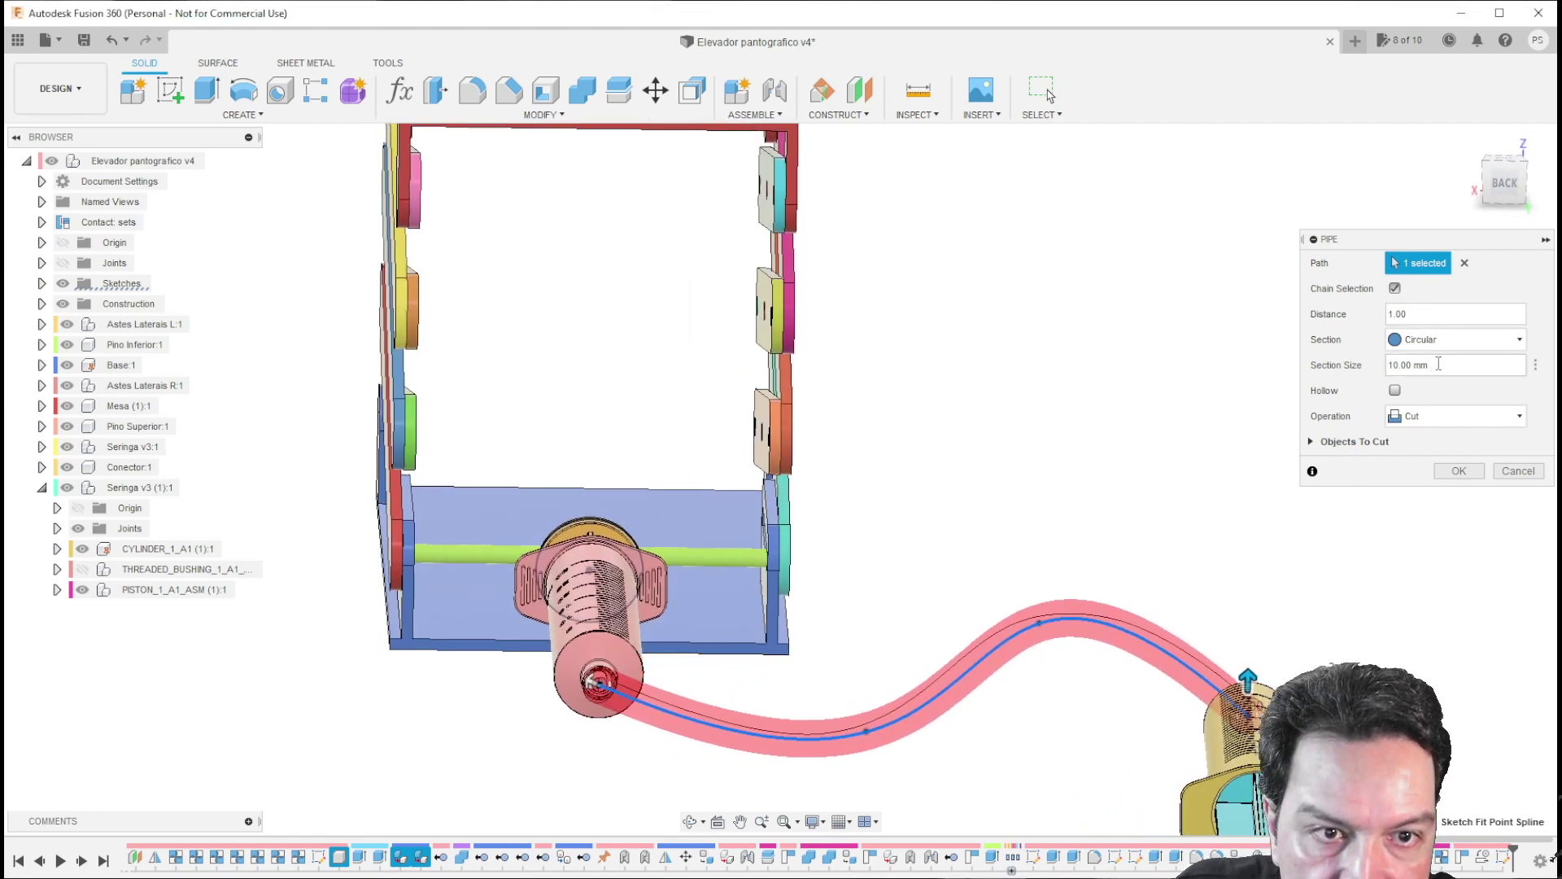
pyautogui.moveTo(1439, 364); pyautogui.dragTo(1349, 369)
pyautogui.write('5')
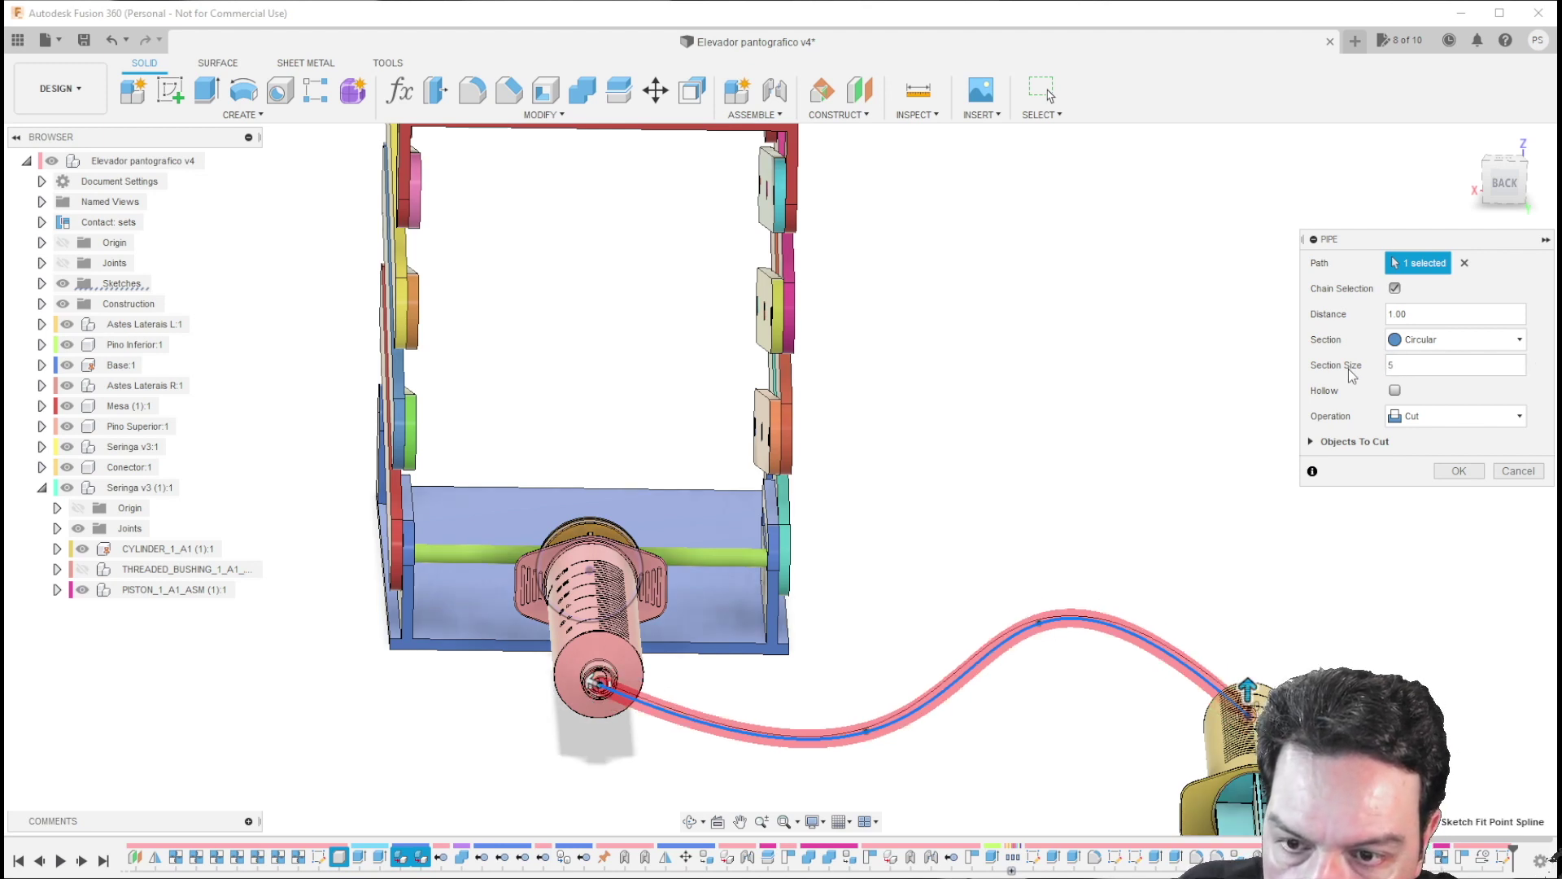
pyautogui.click(1432, 419)
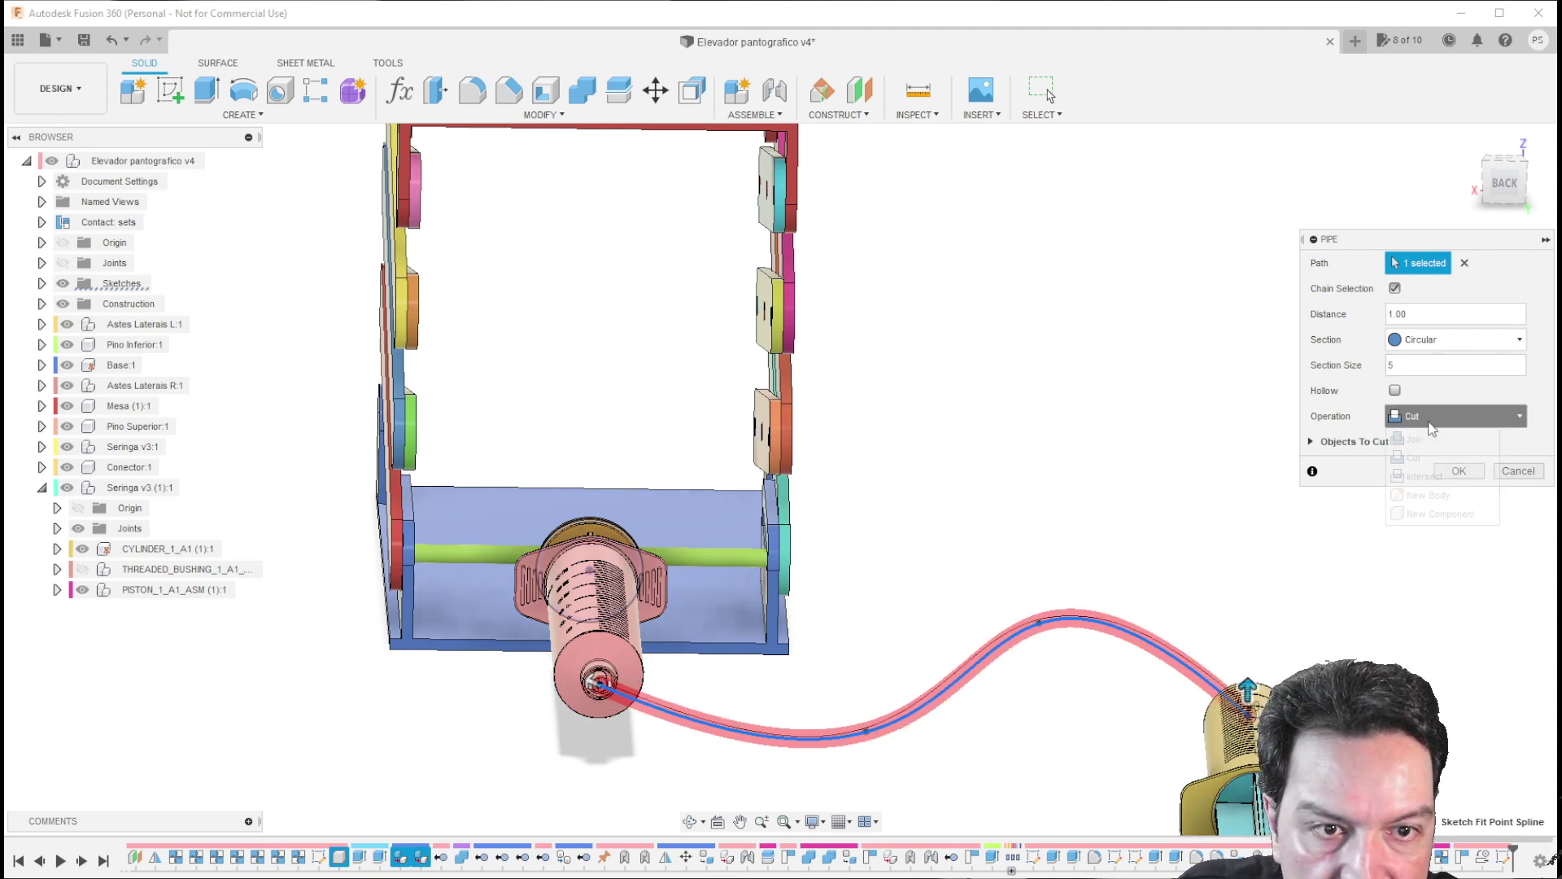
pyautogui.click(1419, 496)
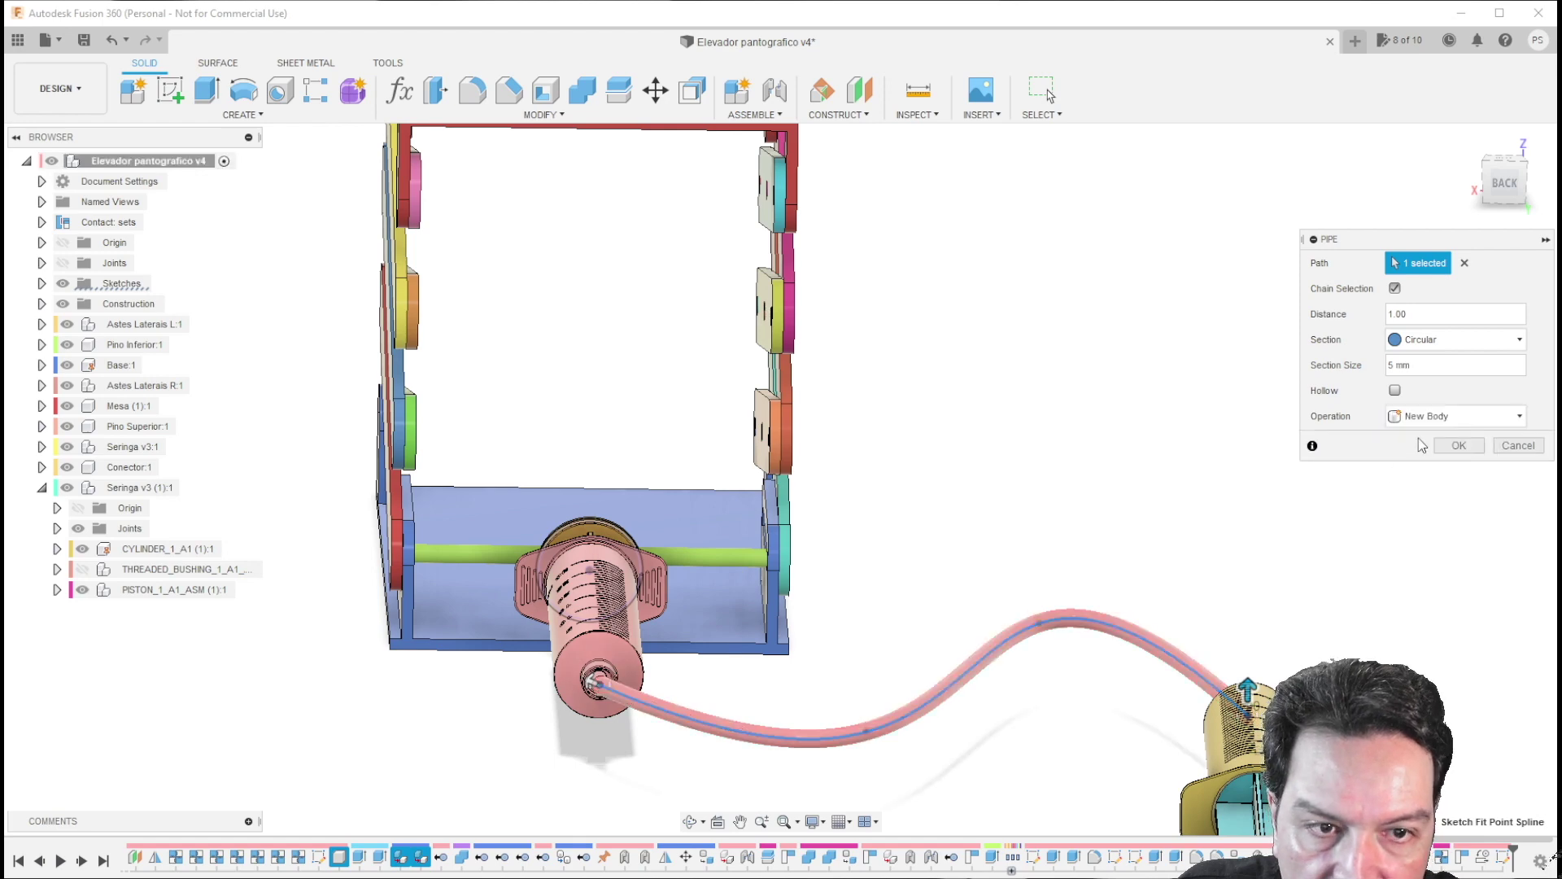
pyautogui.click(1459, 446)
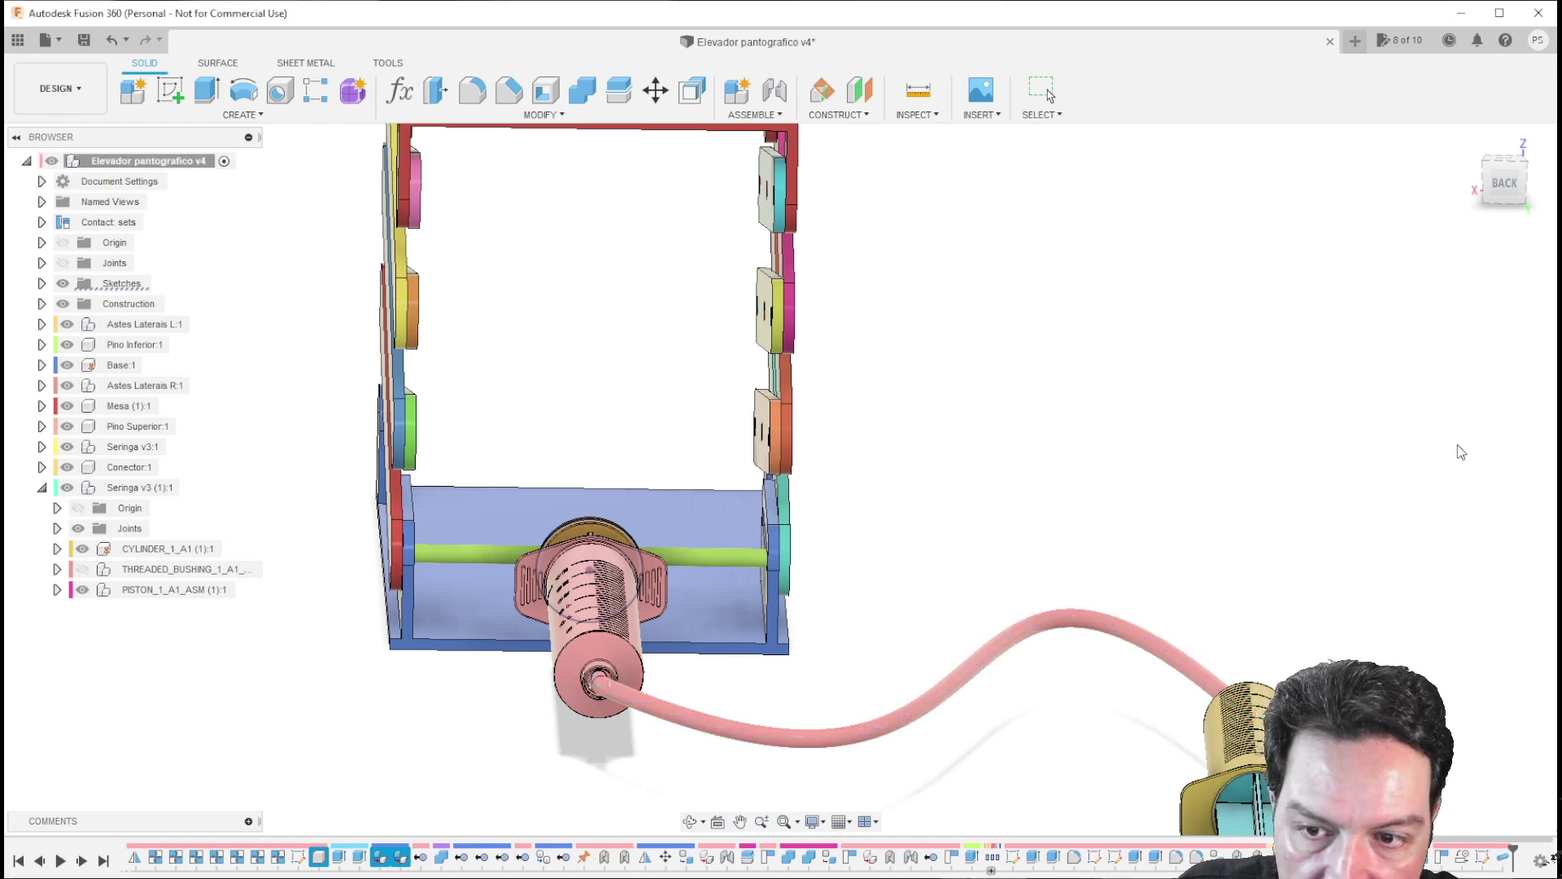
# Step: Reopen the hose path sketch for editing and swing the spline's tangent handle at the pink syringe's nozzle roughly along the syringe
pyautogui.keyDown('shift'); pyautogui.moveTo(1142, 505); pyautogui.dragTo(1076, 472, button='middle'); pyautogui.keyUp('shift')
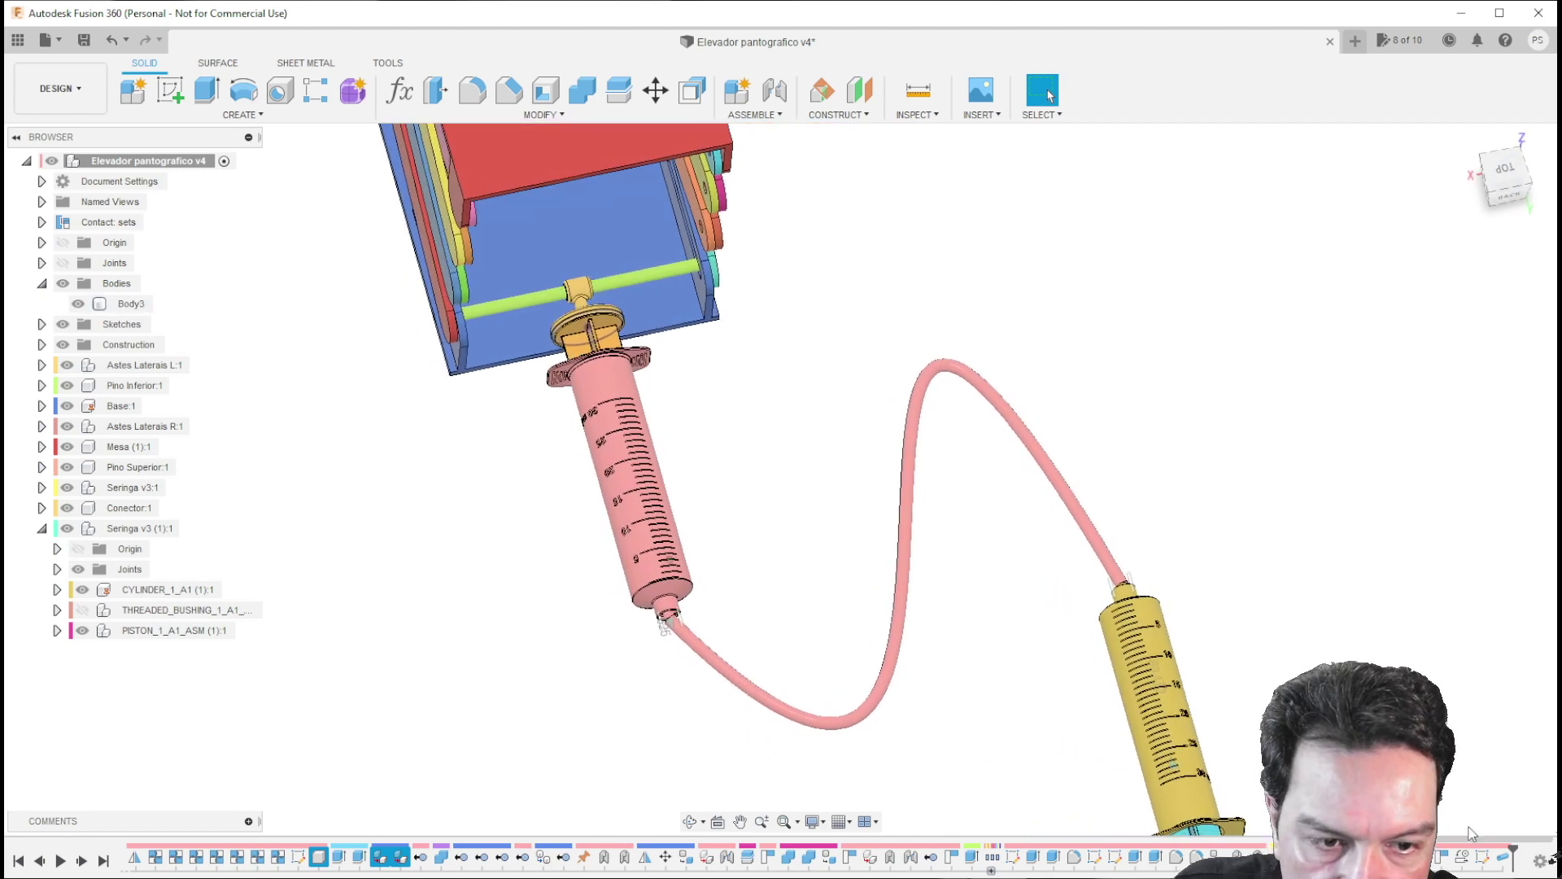
pyautogui.doubleClick(1481, 858)
pyautogui.scroll(8, 781, 621)
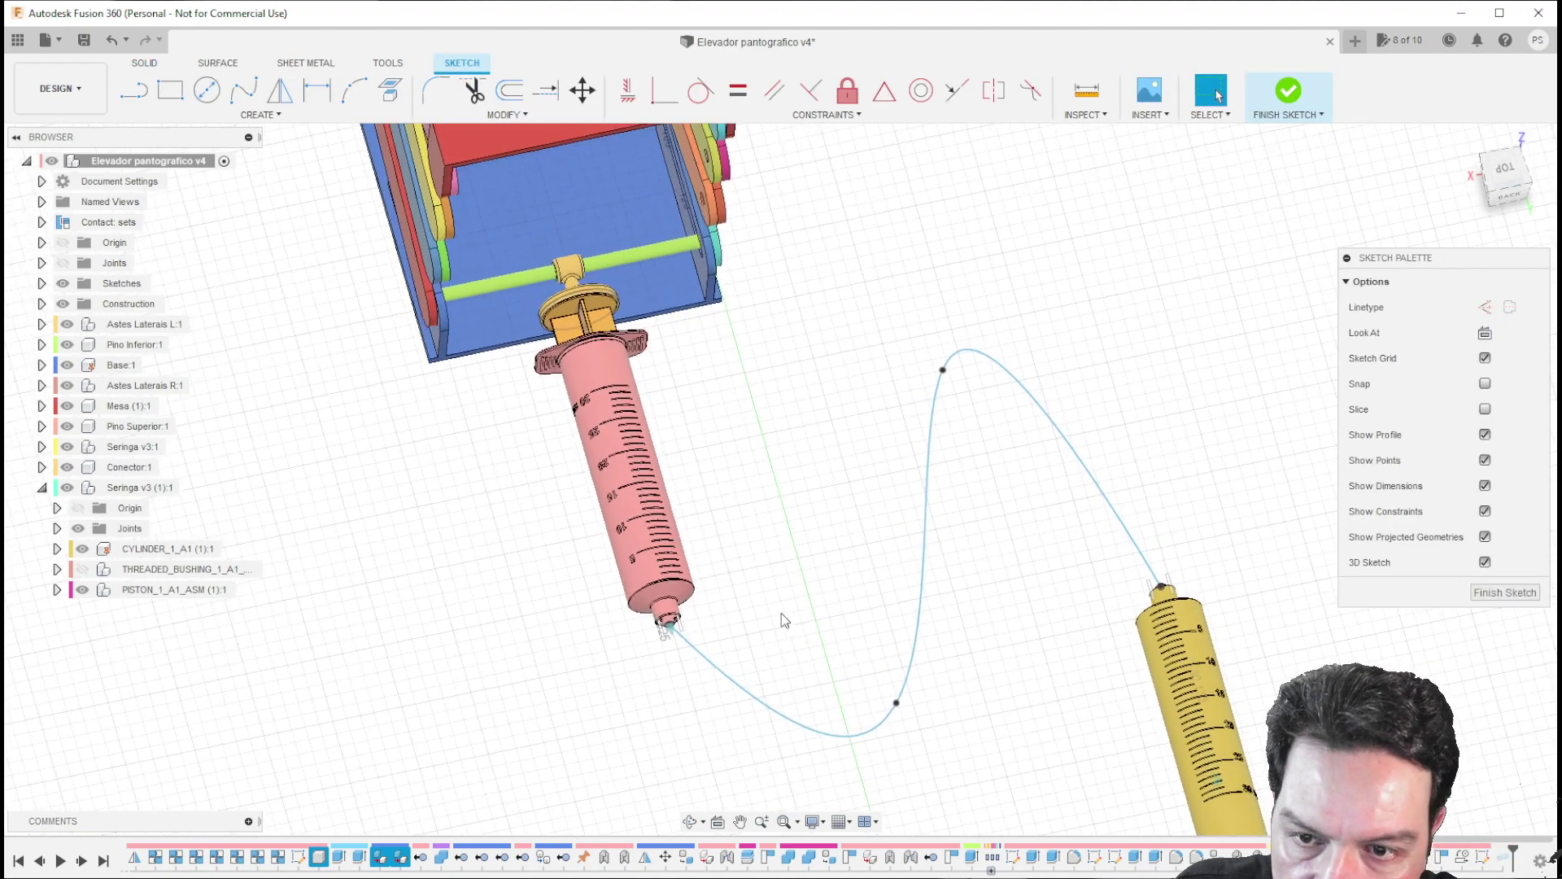
pyautogui.scroll(-3, 1013, 716)
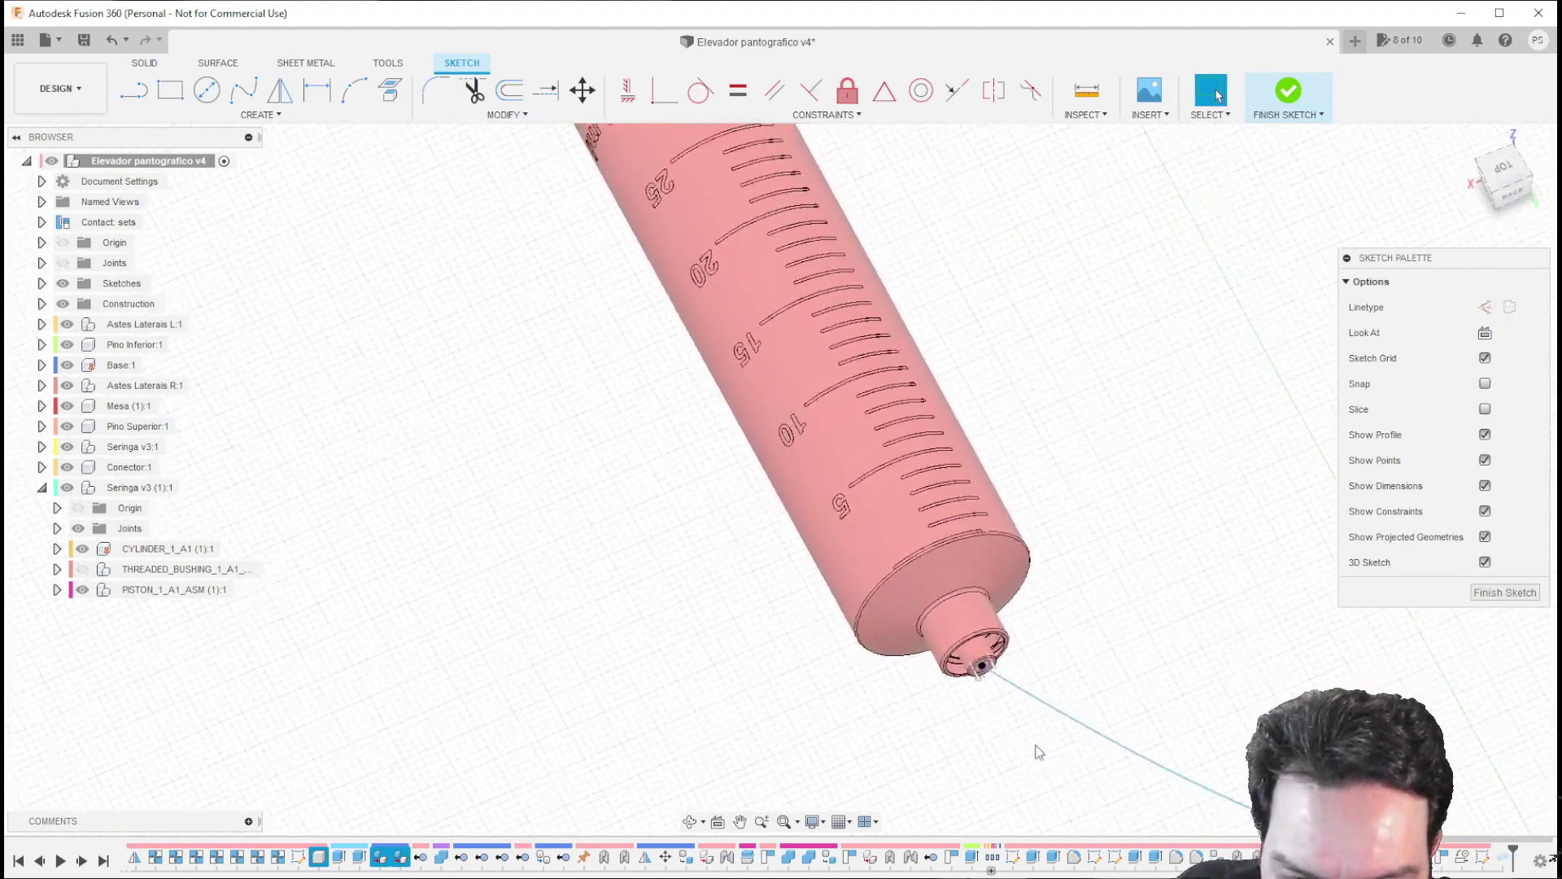
pyautogui.click(950, 768)
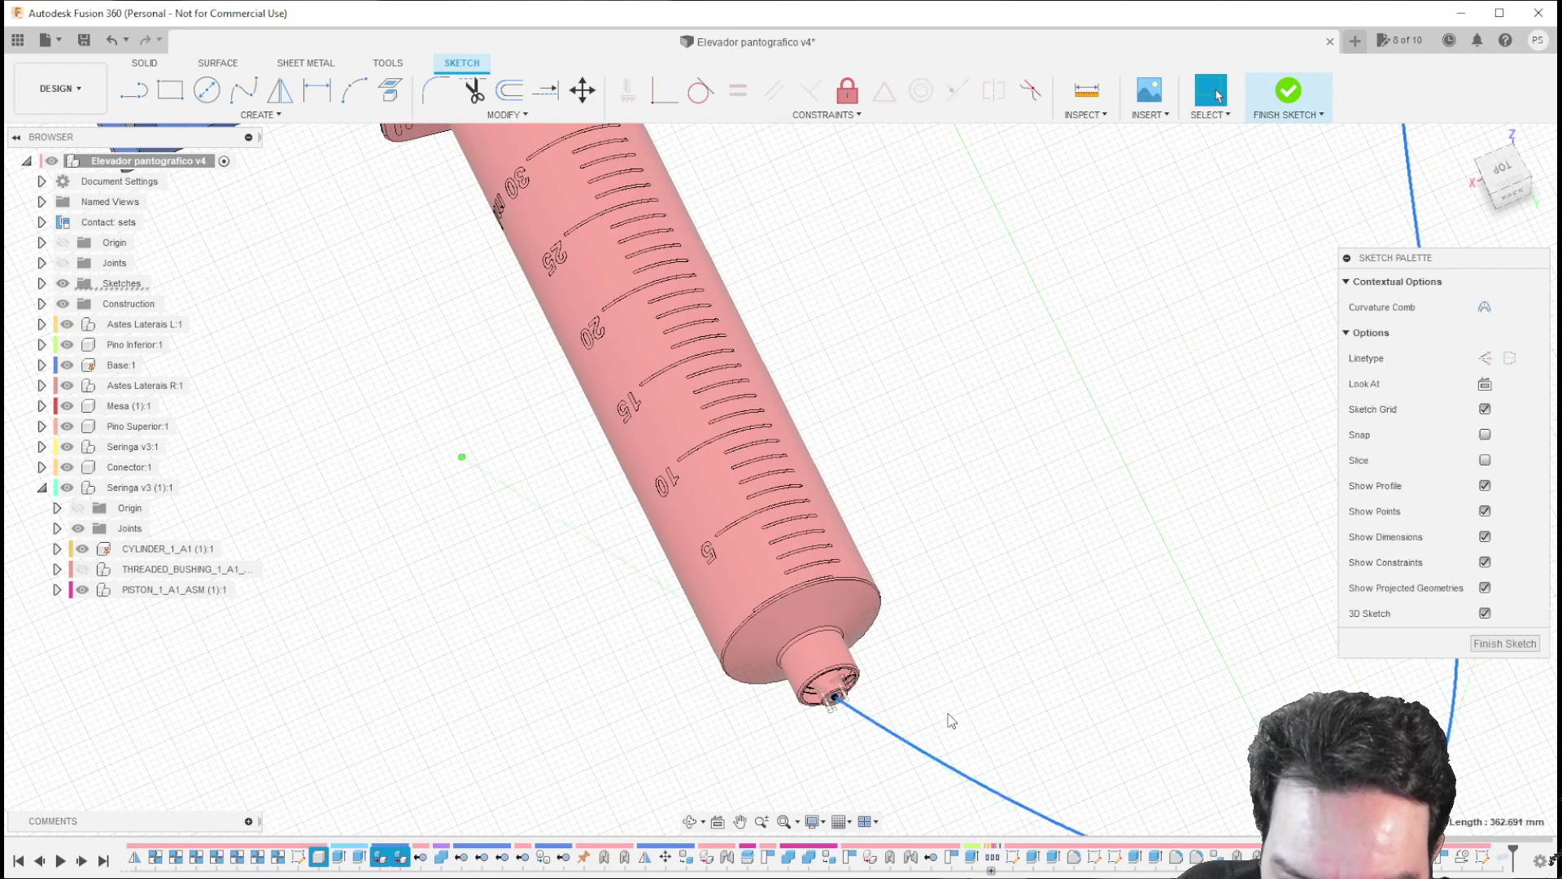
pyautogui.click(461, 460)
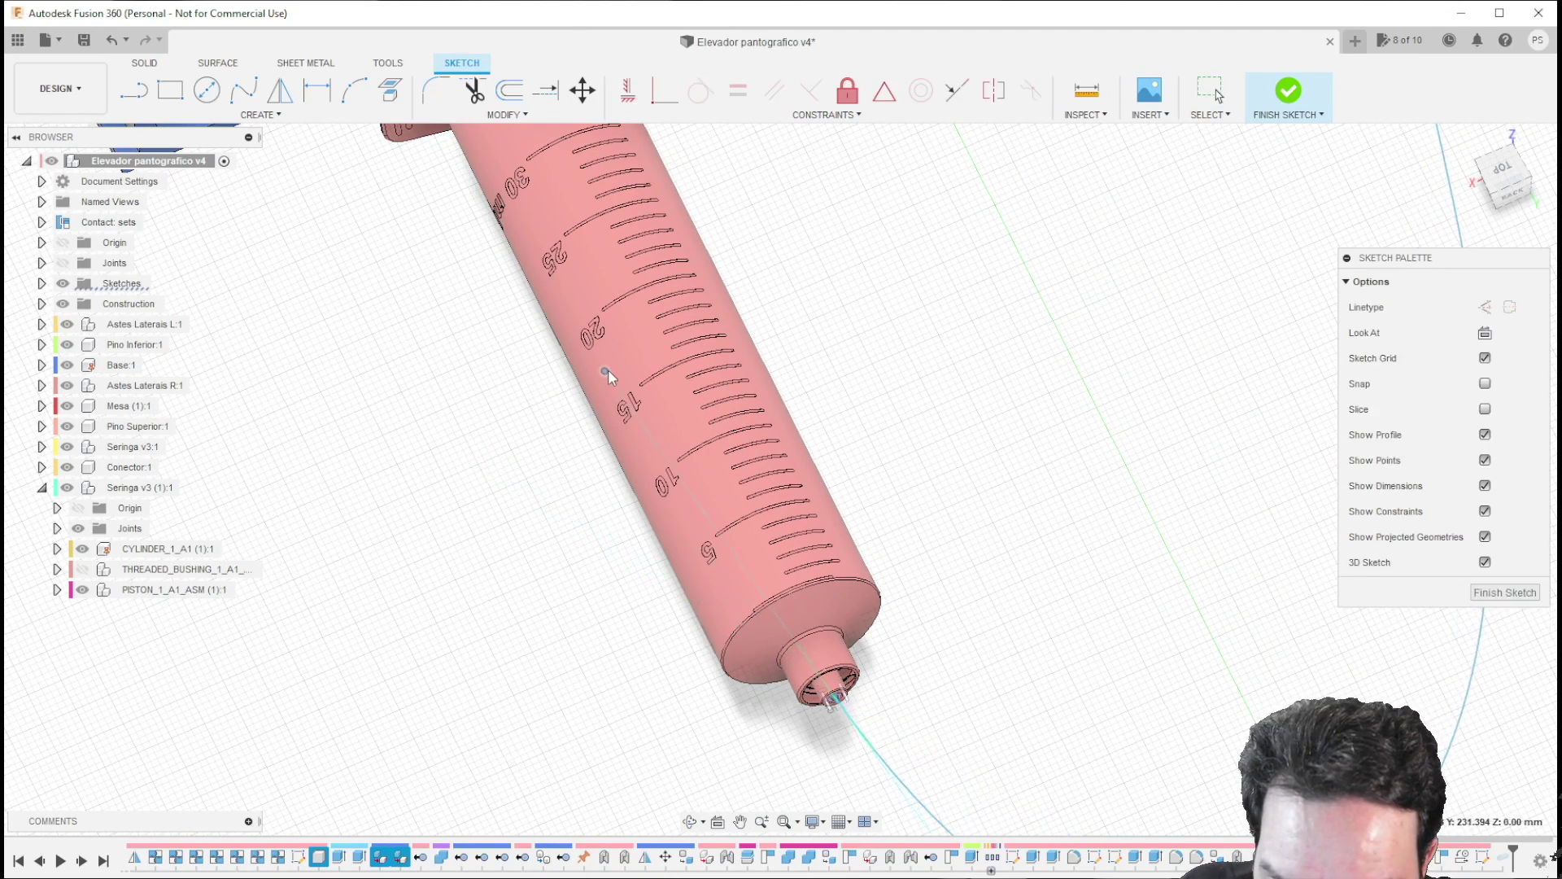
# Step: Line up the tangent handle with the pink syringe's centerline as seen from the top and constrain it vertical
pyautogui.click(655, 364)
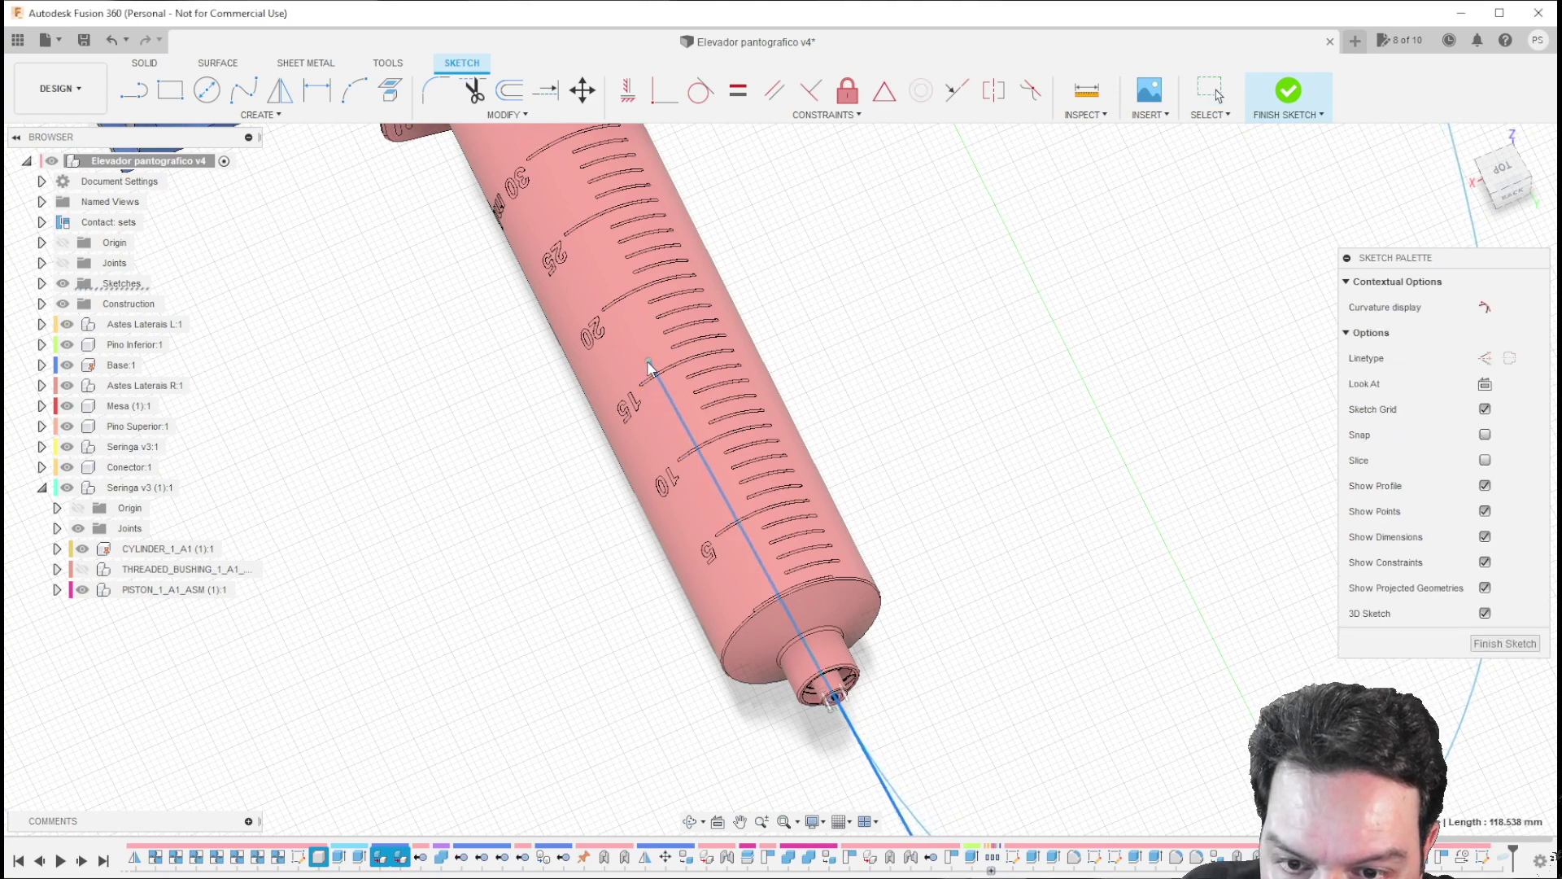
pyautogui.click(1505, 171)
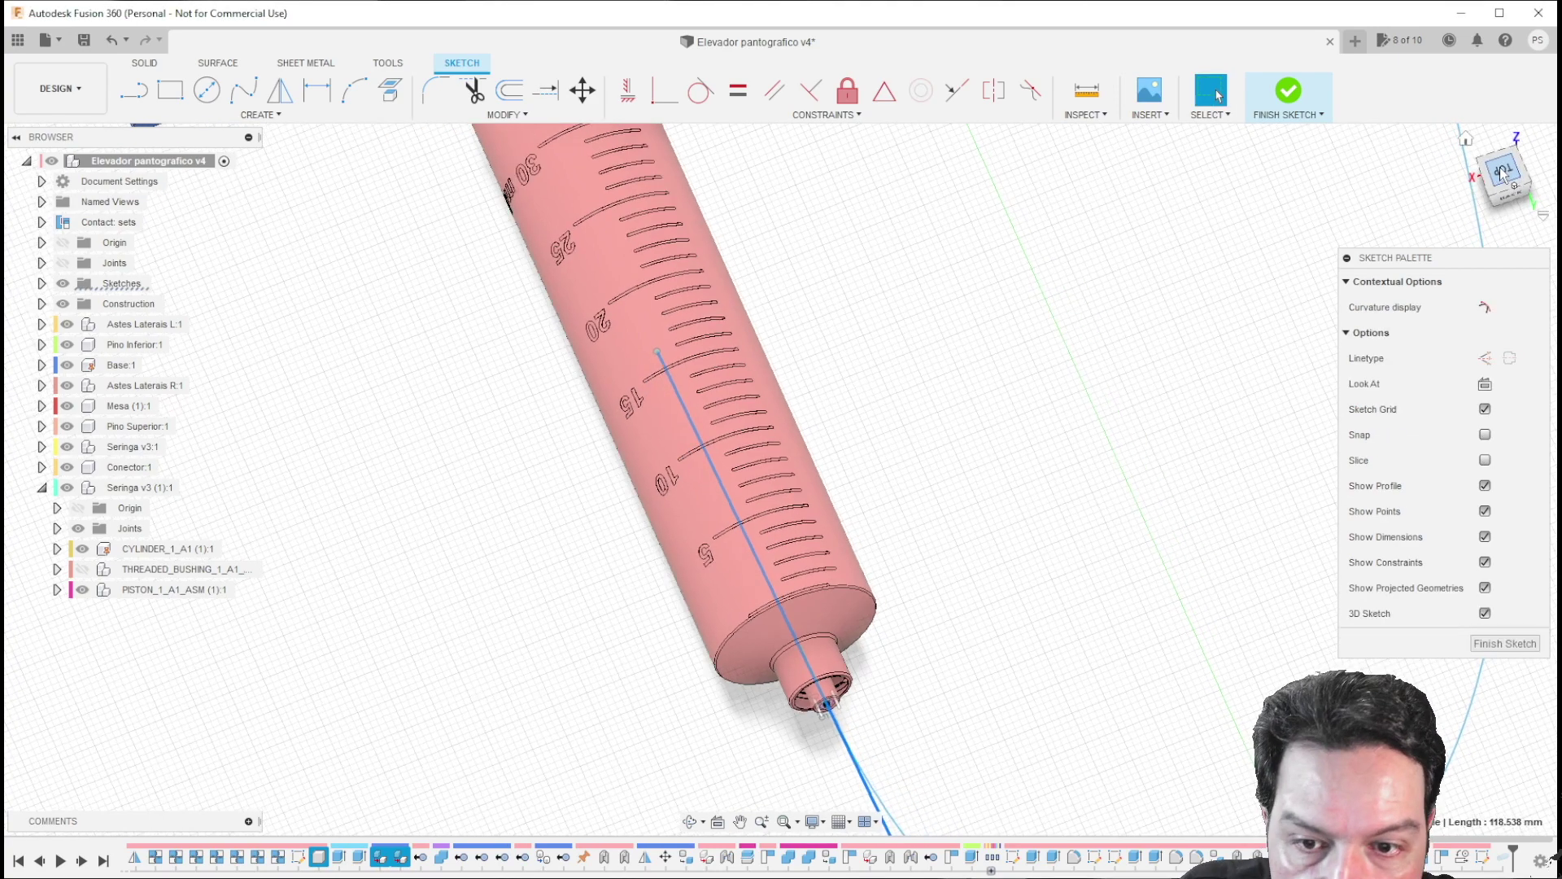
pyautogui.moveTo(719, 303); pyautogui.dragTo(732, 303)
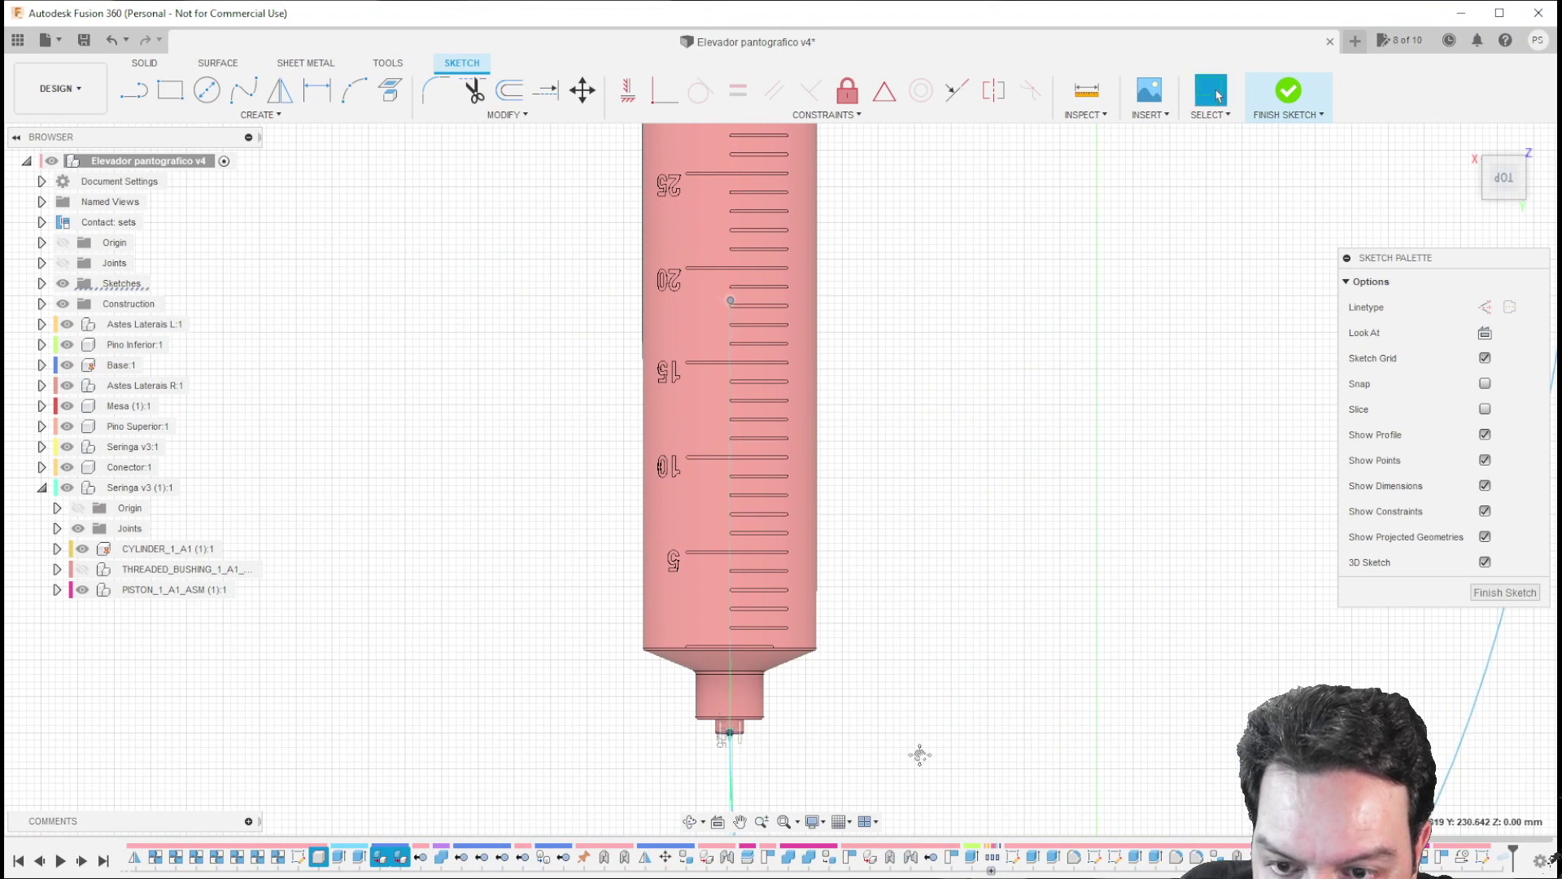
pyautogui.moveTo(919, 755); pyautogui.dragTo(969, 434, button='middle')
pyautogui.click(781, 637)
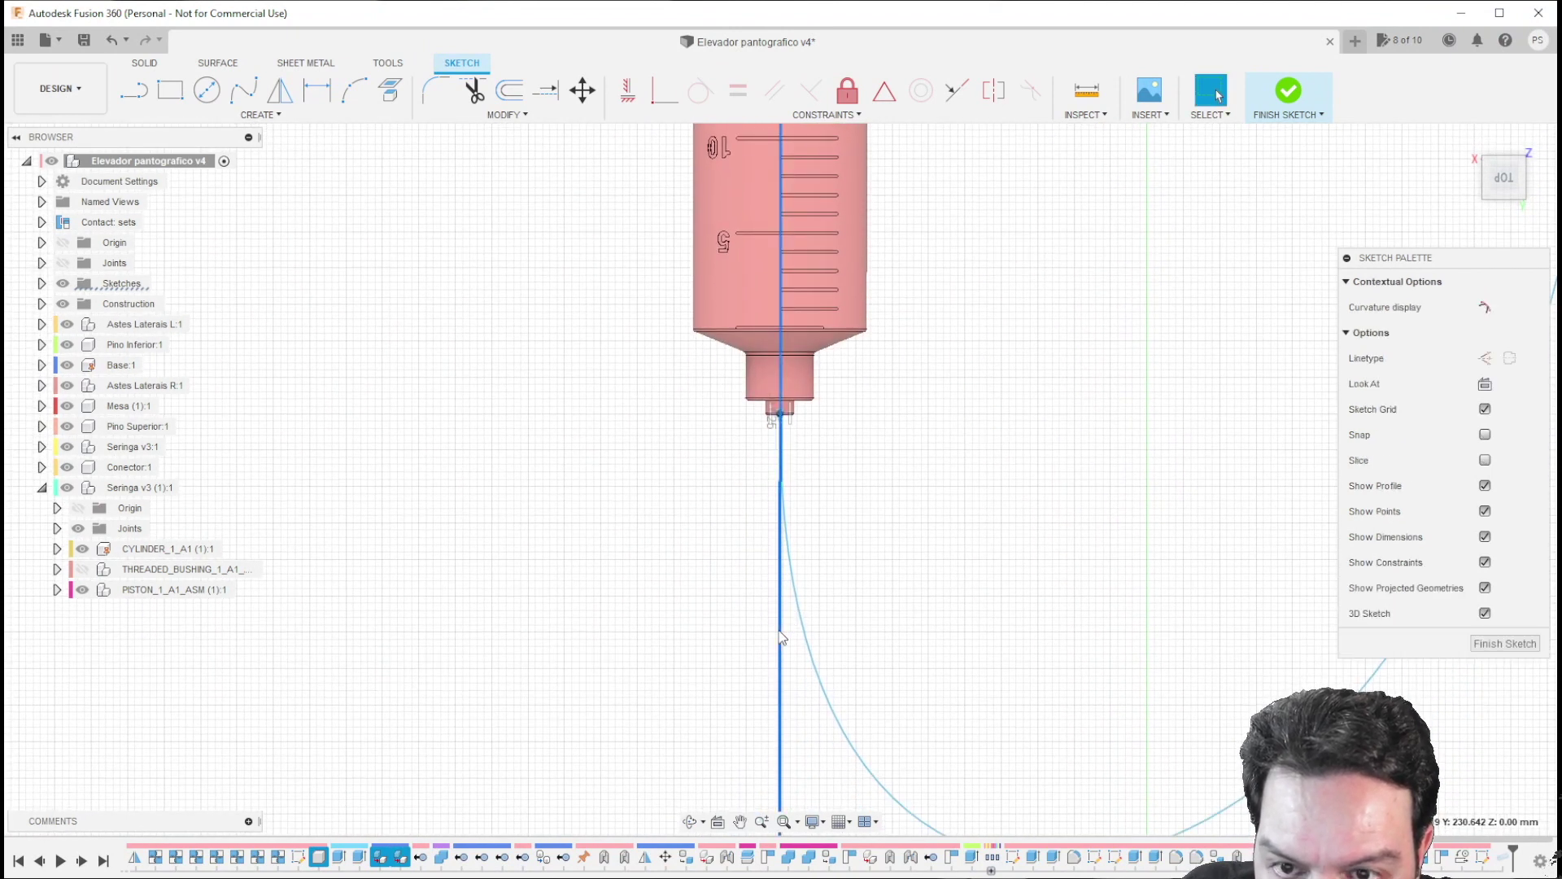
pyautogui.click(631, 93)
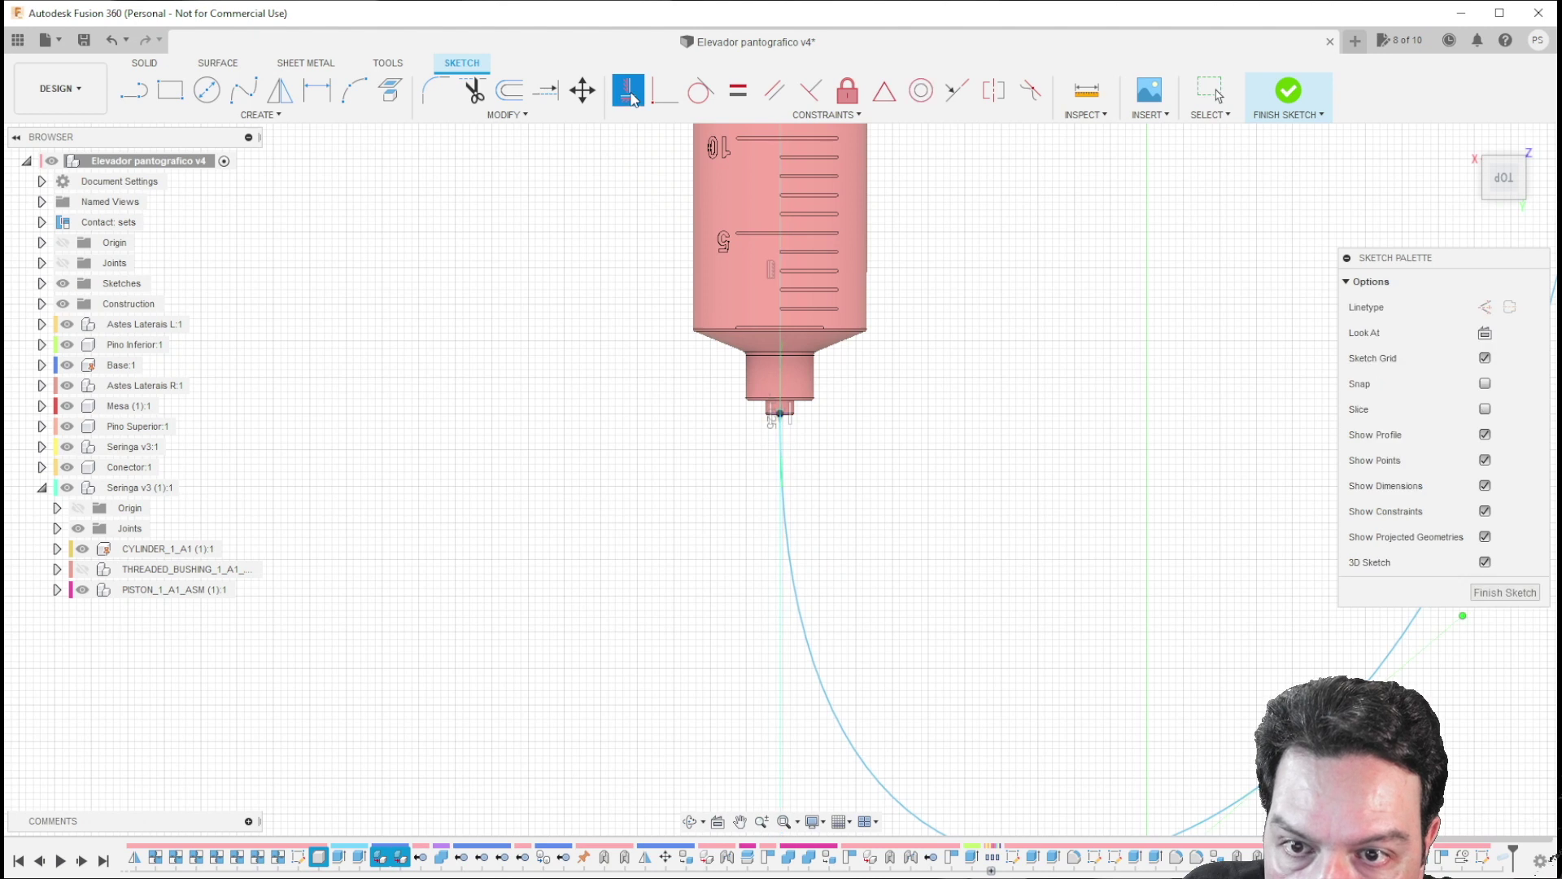
# Step: Try to move the spline's end point into the pink syringe's nozzle with a Y distance of -8.049 mm
pyautogui.scroll(-3, 856, 542)
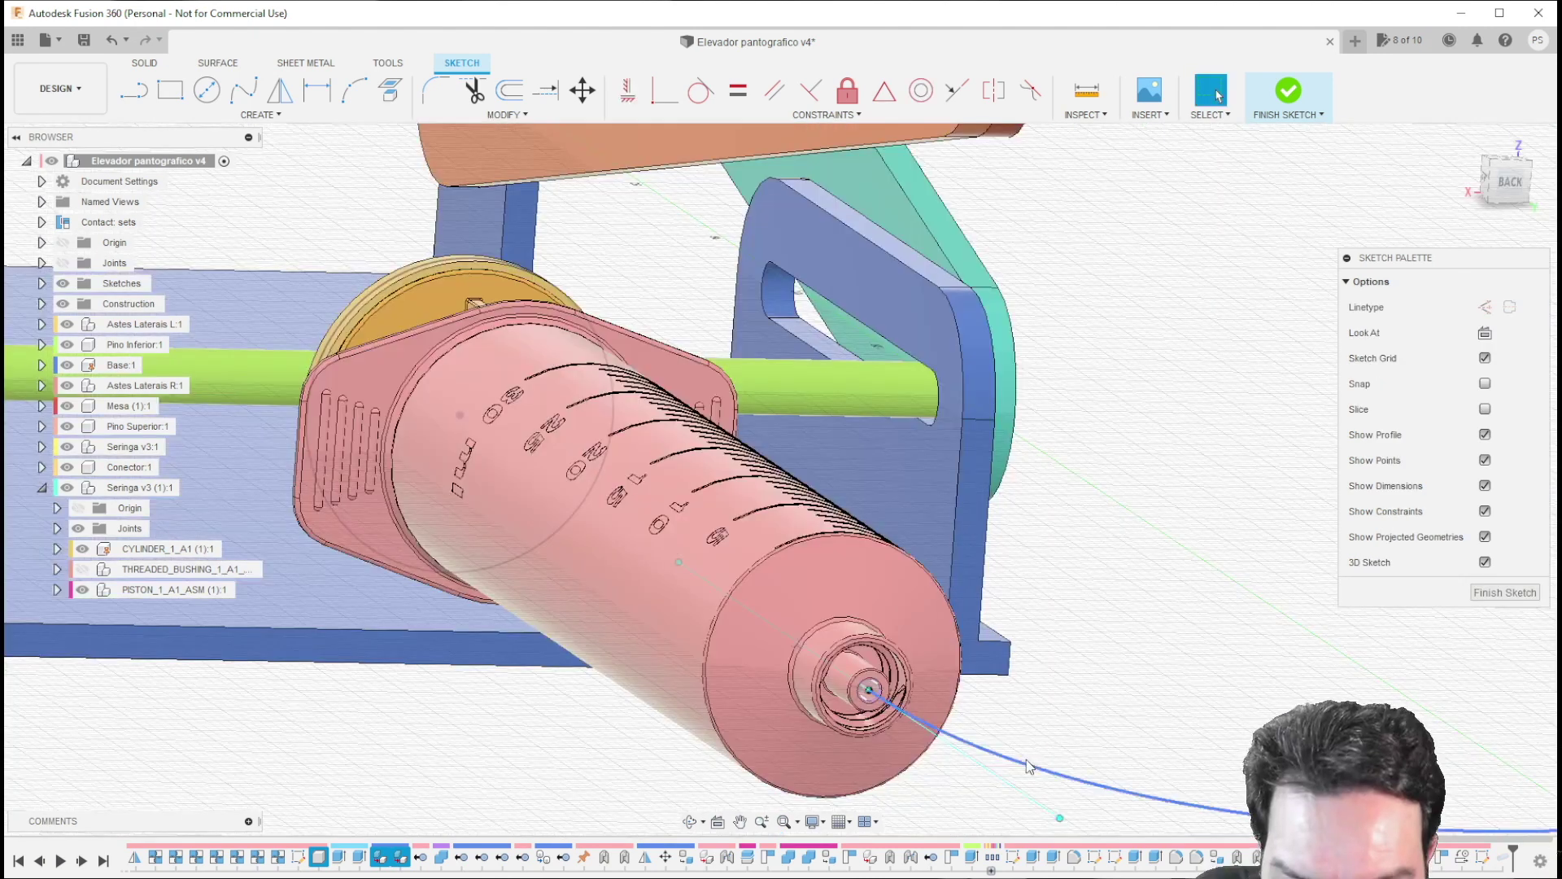
pyautogui.click(1029, 764)
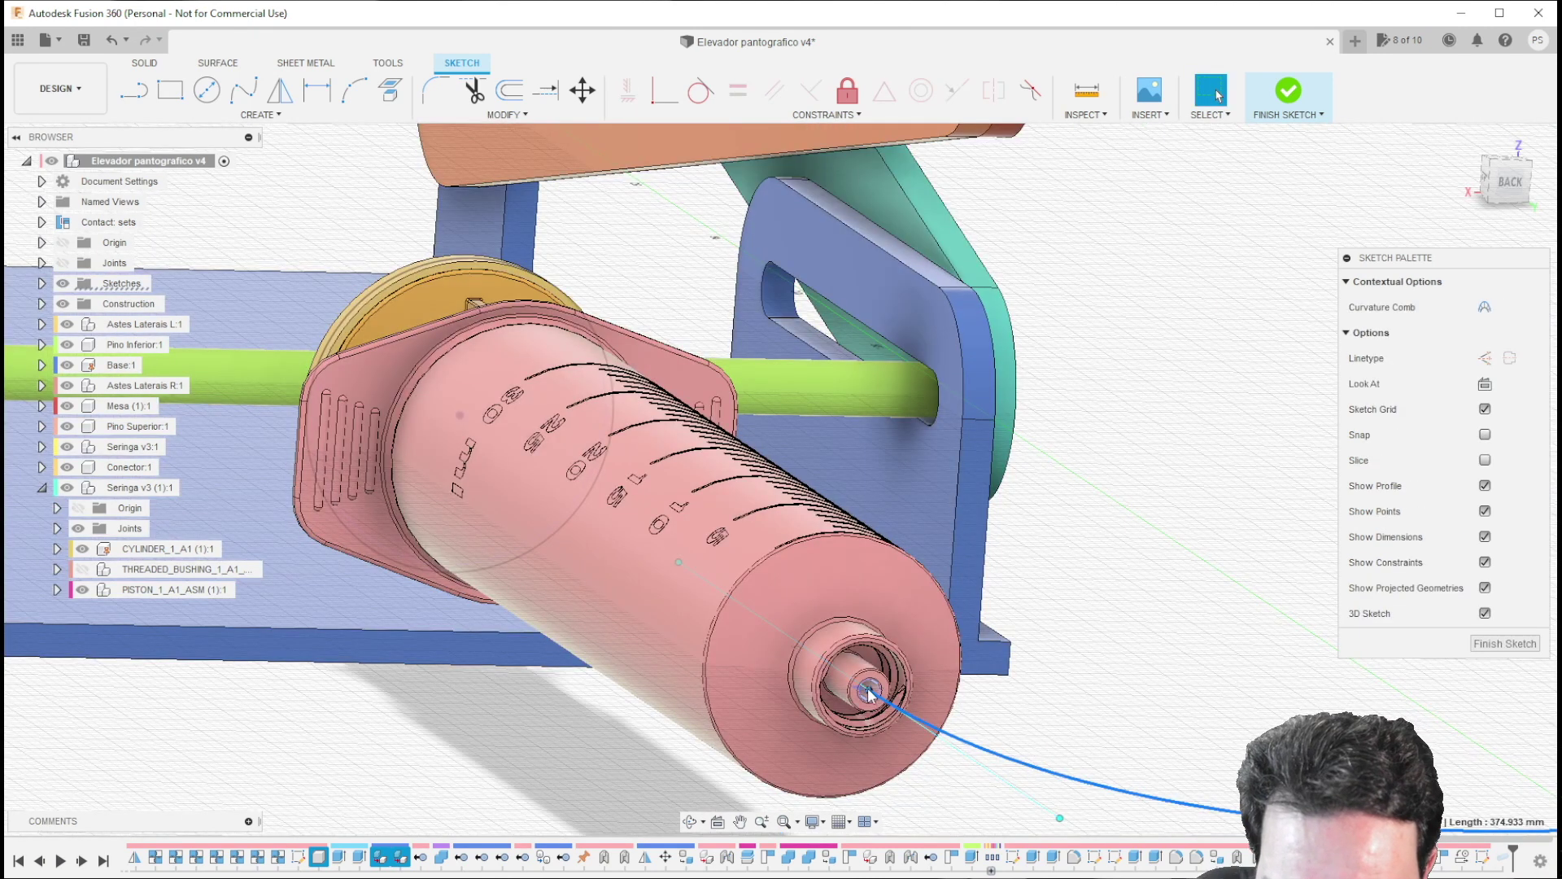
pyautogui.click(869, 692)
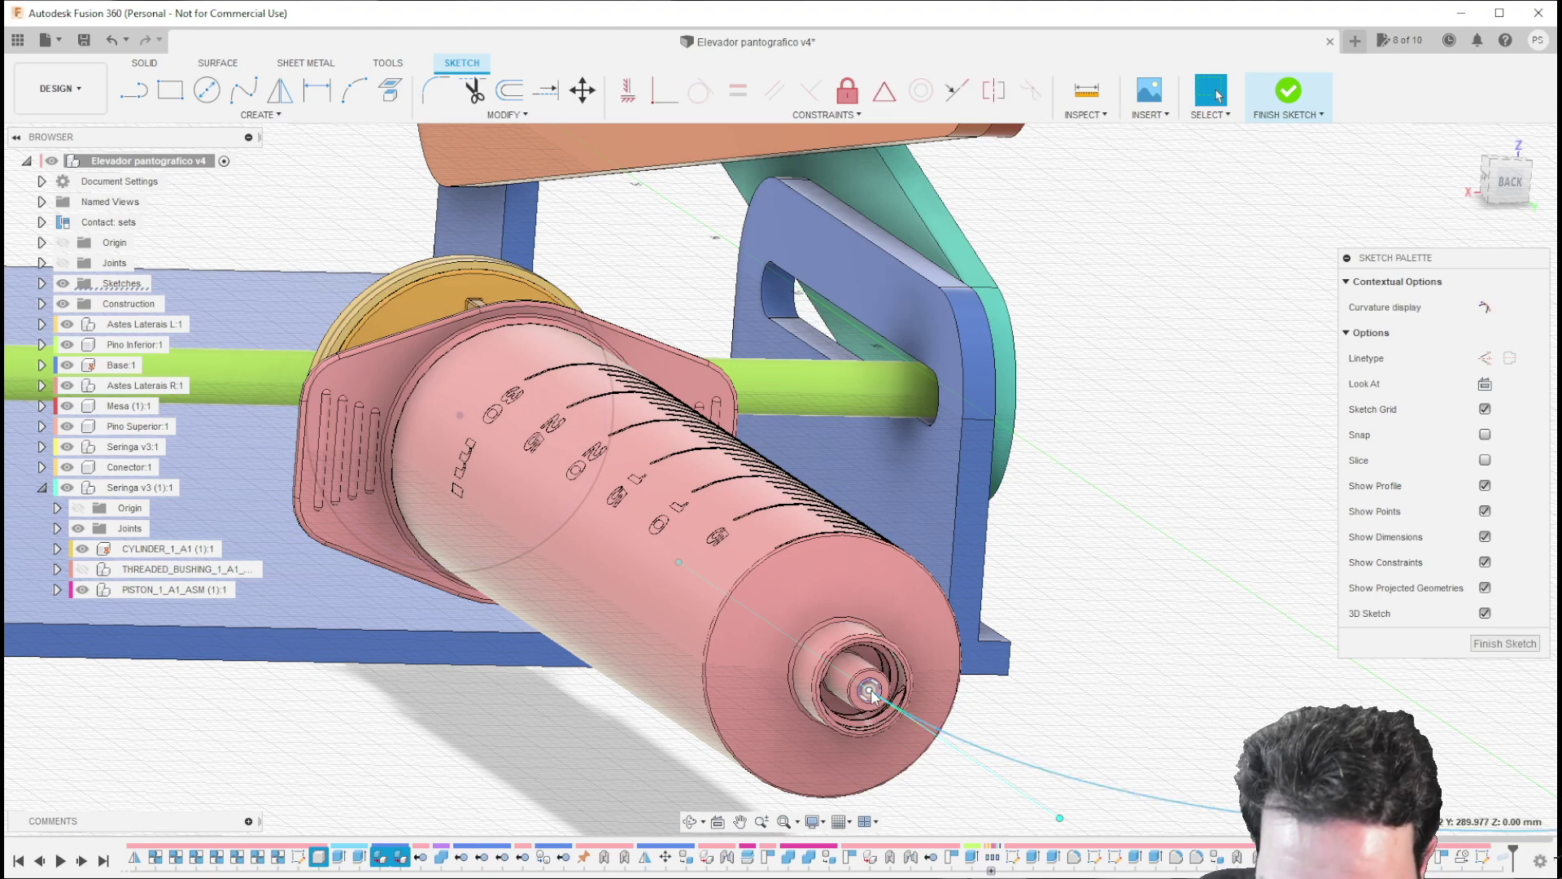
pyautogui.press('m')
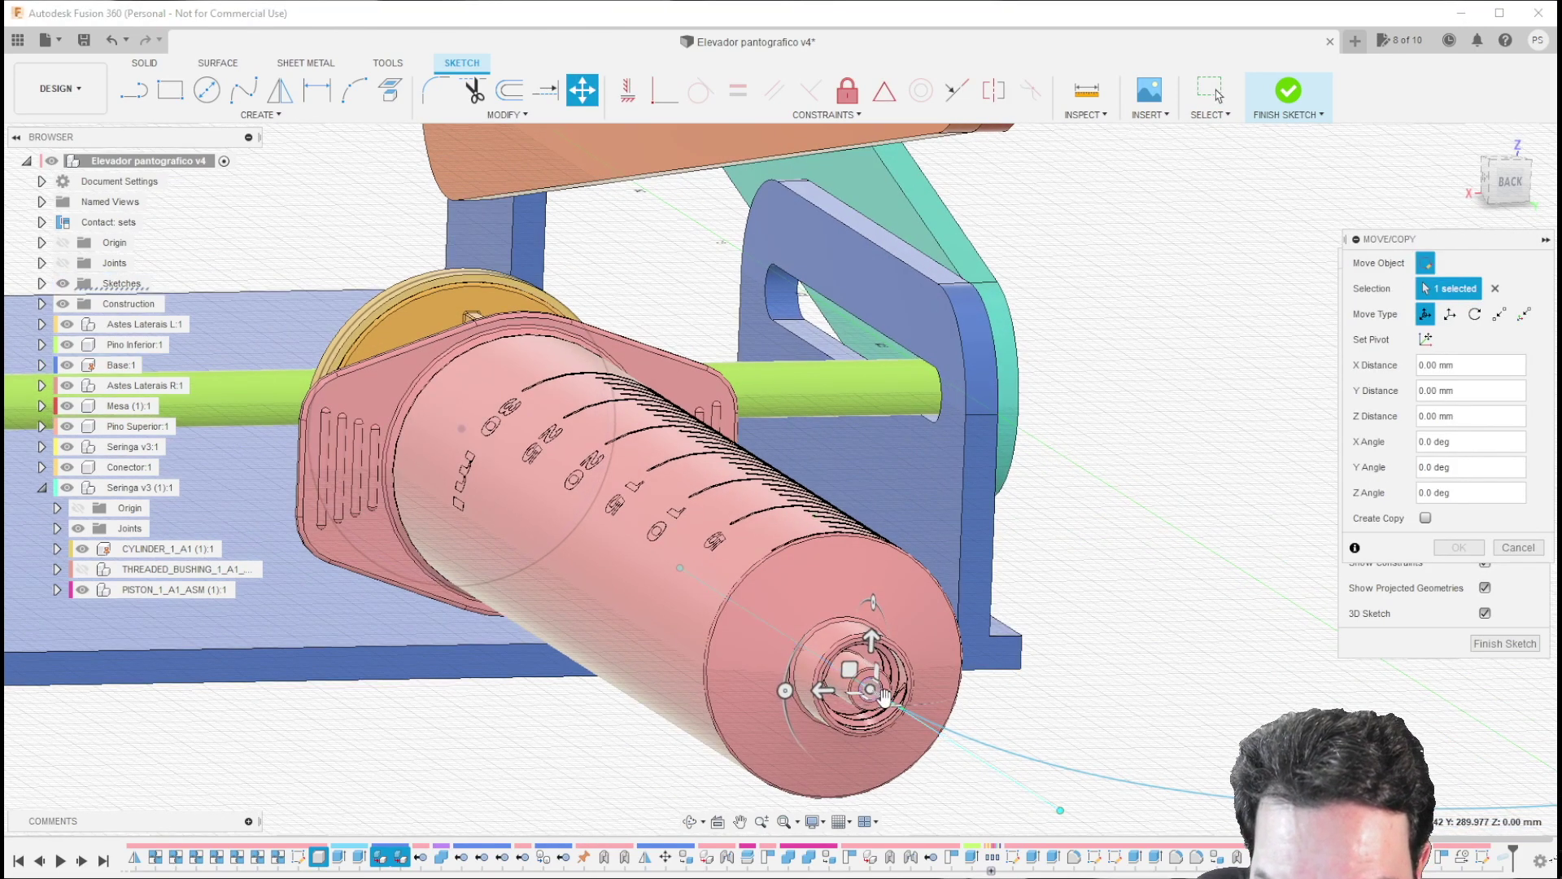
pyautogui.moveTo(883, 697); pyautogui.dragTo(861, 680)
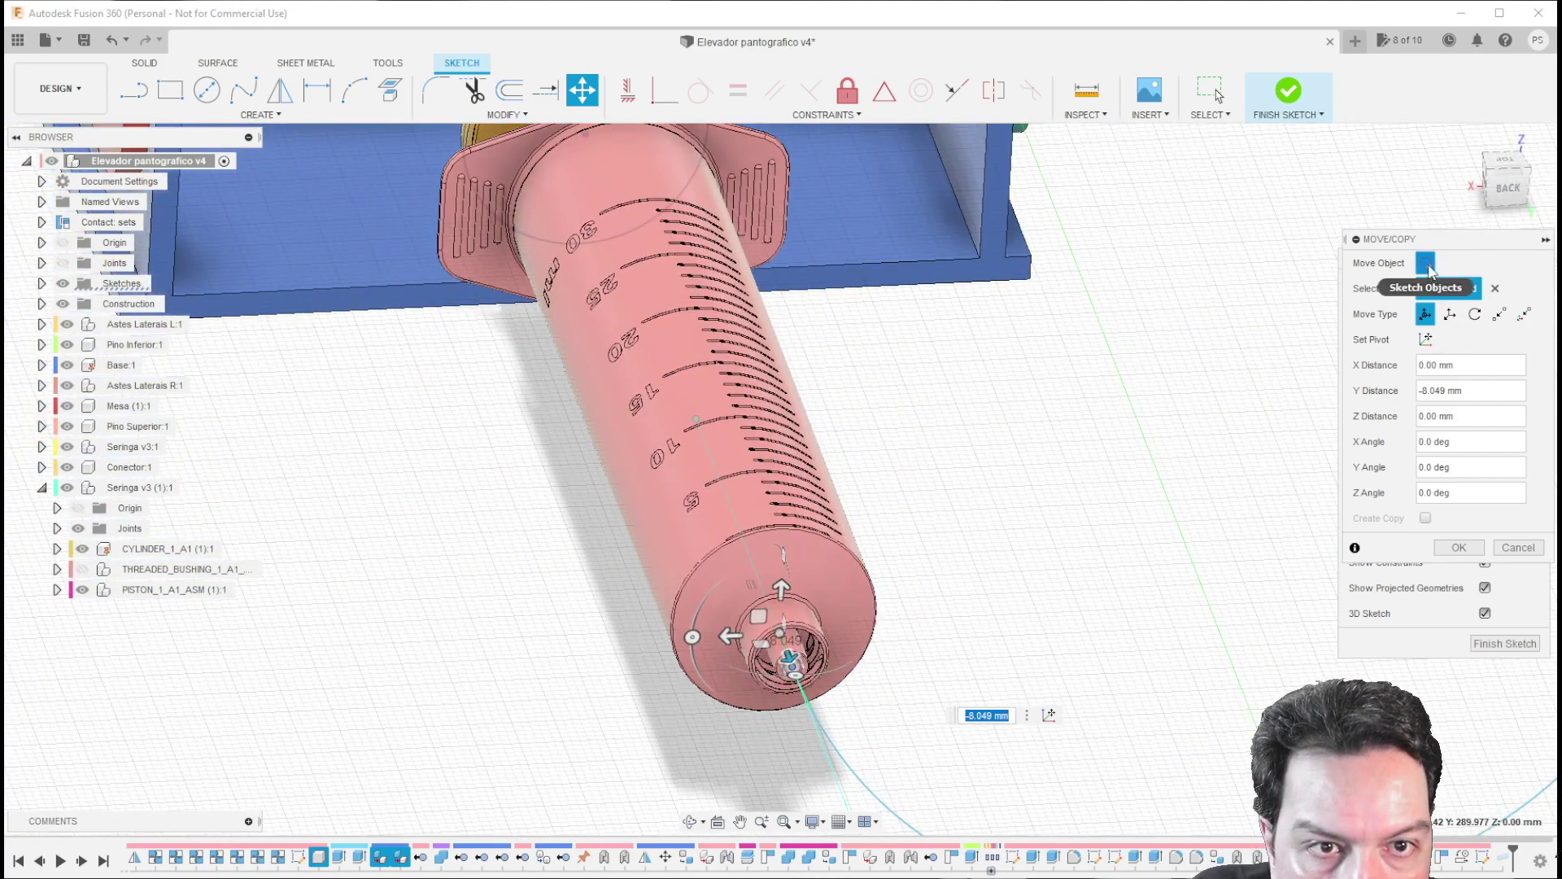
pyautogui.click(1459, 548)
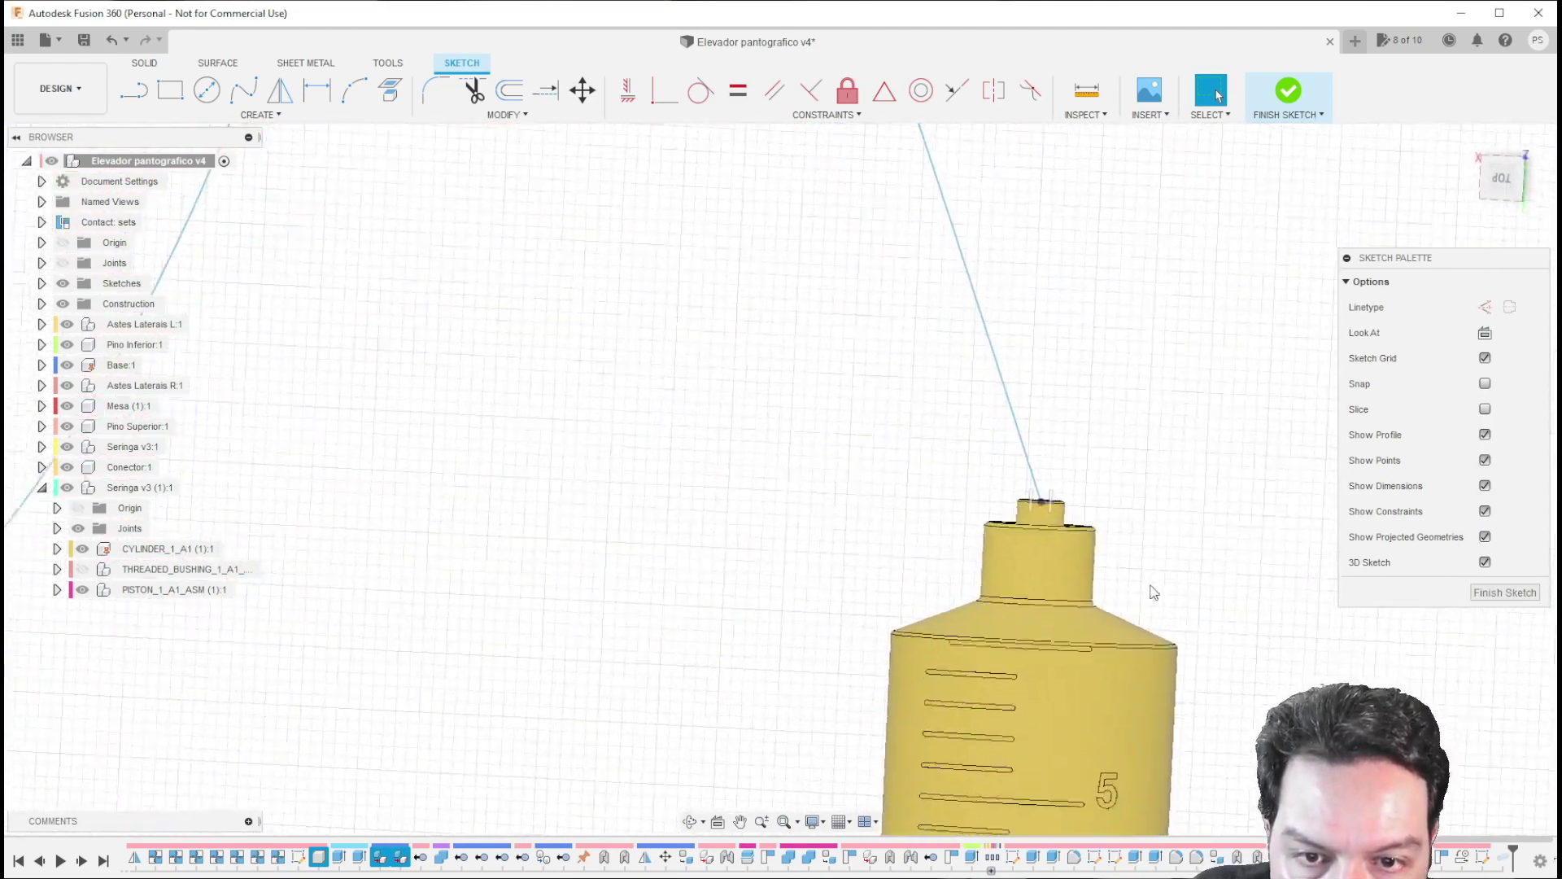
# Step: Align the spline's tangent handle at the yellow syringe's nozzle with the syringe's centerline and constrain it vertical
pyautogui.click(992, 482)
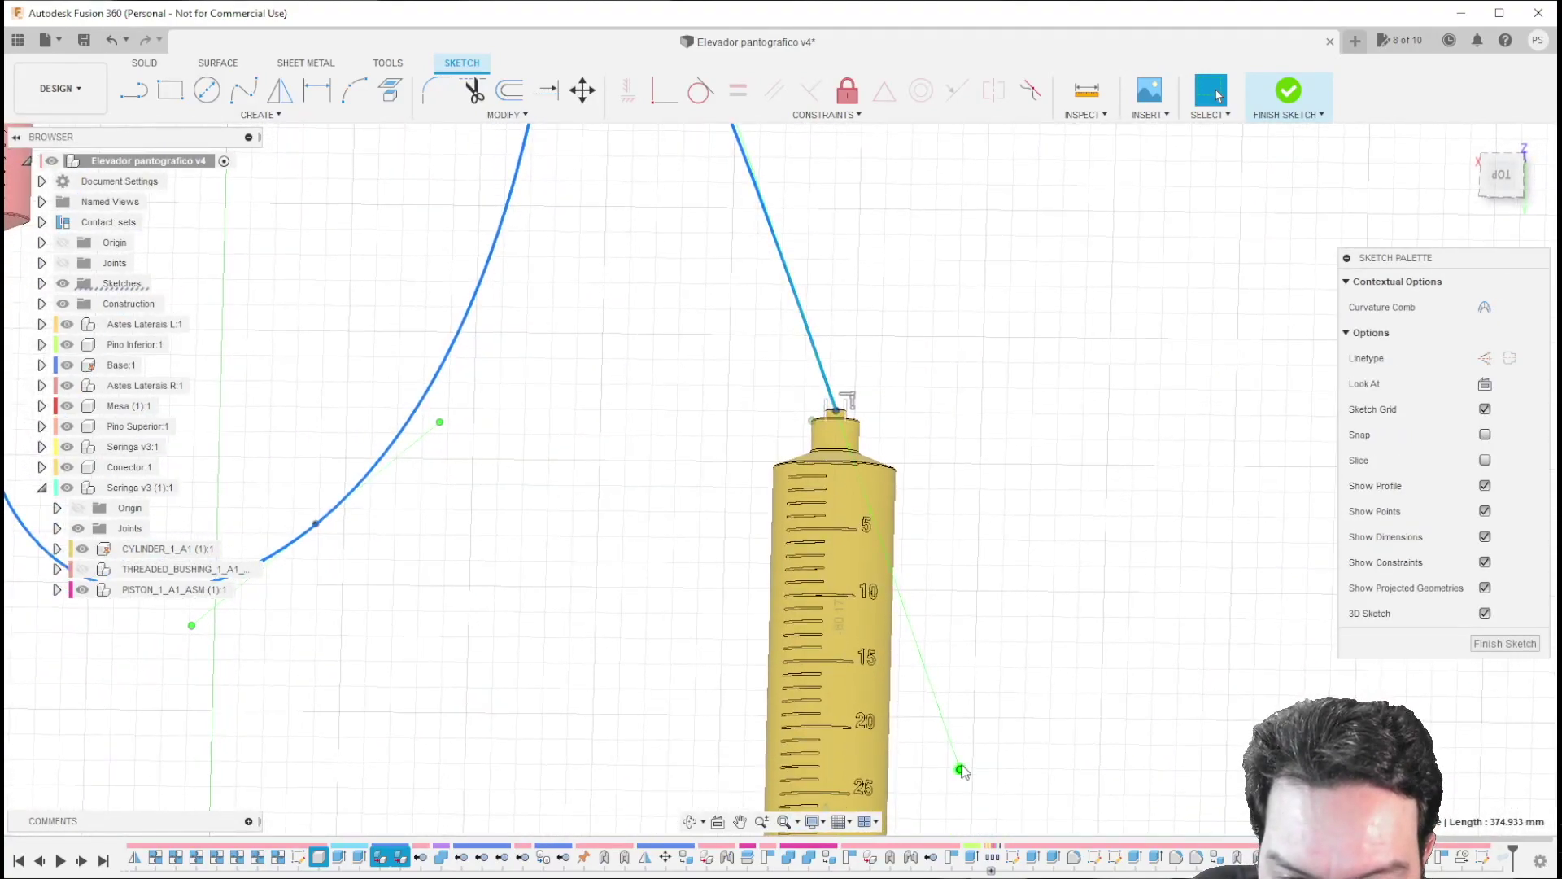
pyautogui.moveTo(960, 769)
pyautogui.mouseDown()
pyautogui.moveTo(917, 663)
pyautogui.moveTo(830, 628)
pyautogui.mouseUp()
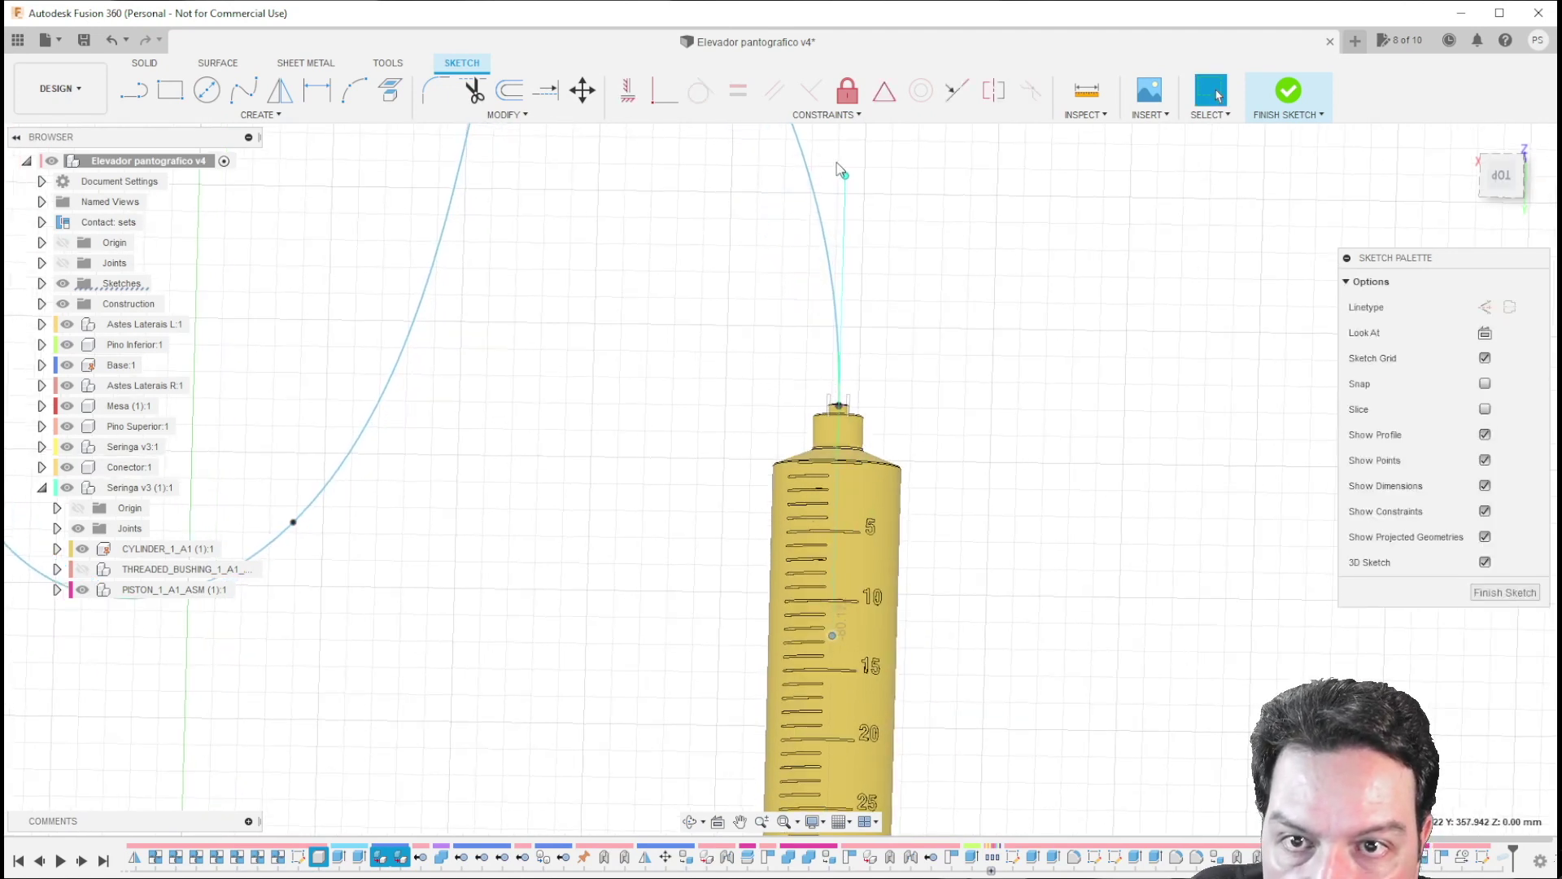
pyautogui.click(850, 211)
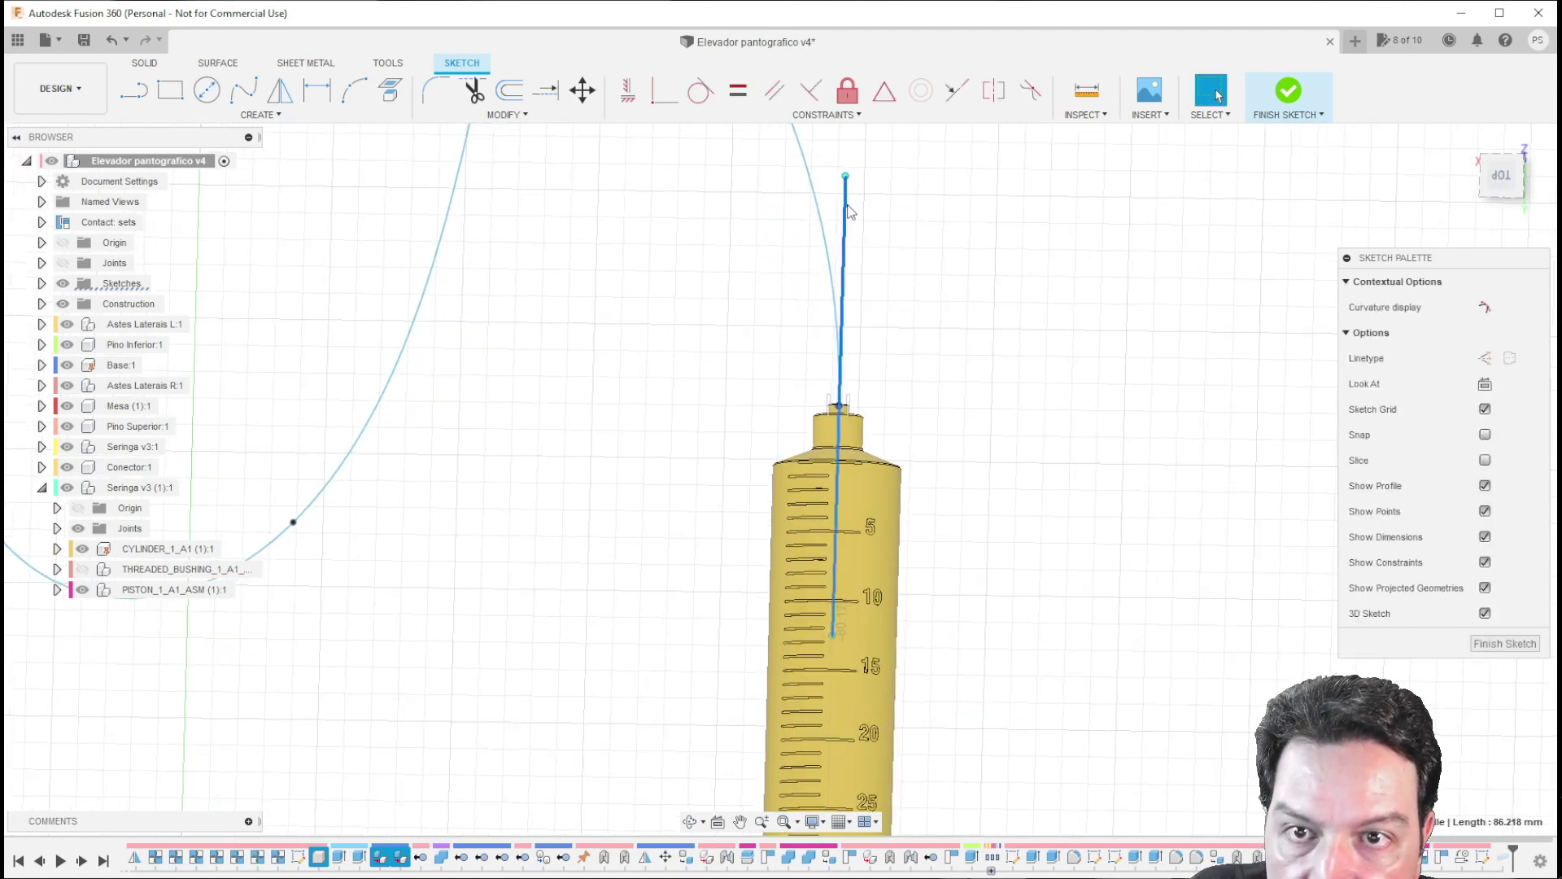
pyautogui.click(627, 93)
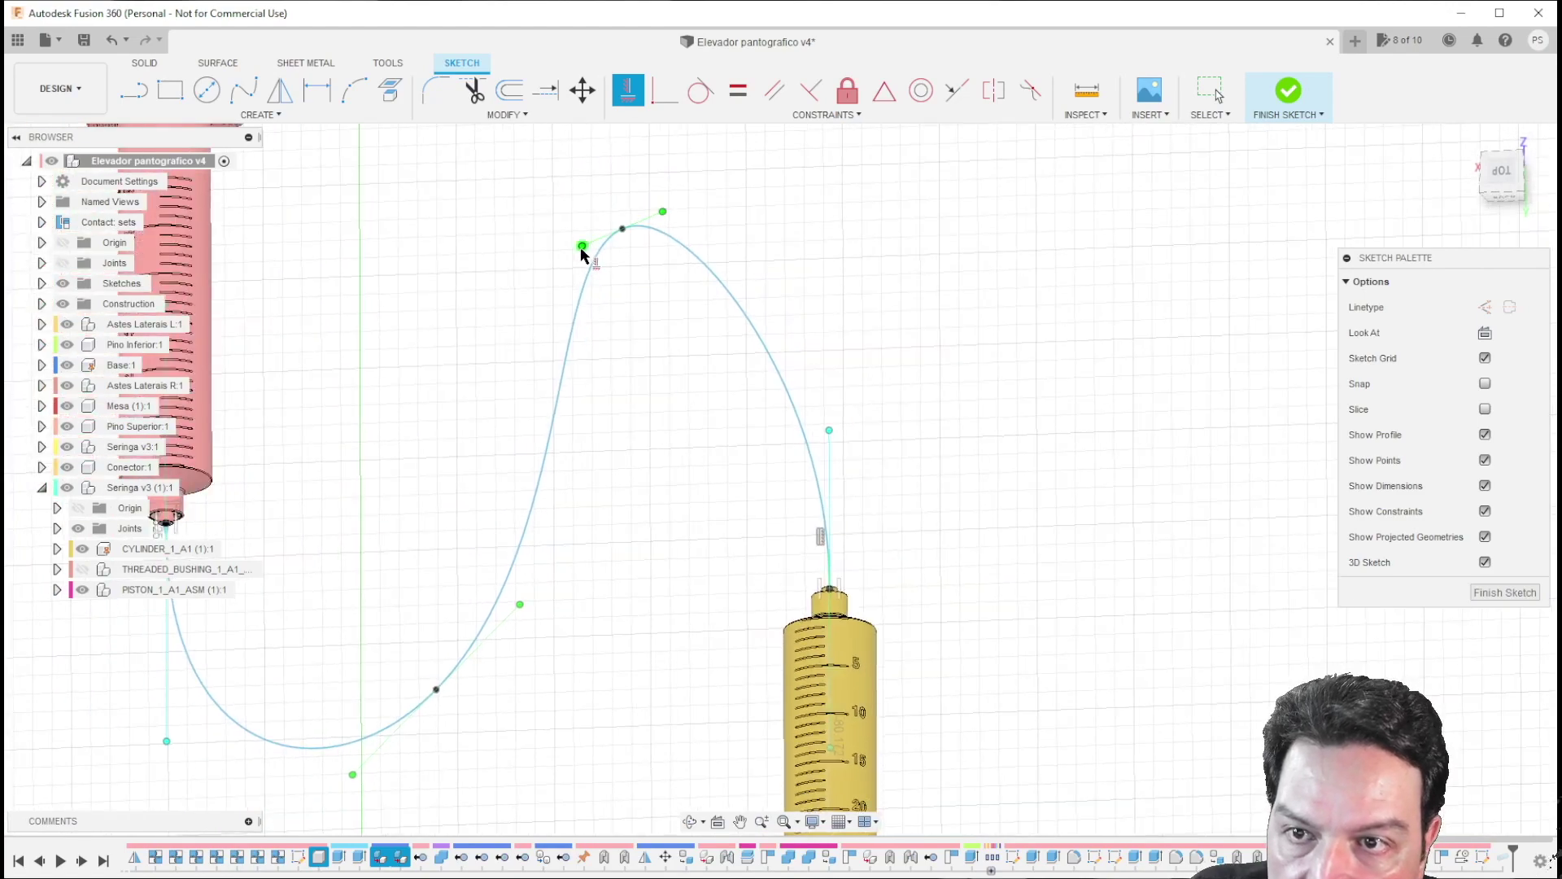
pyautogui.rightClick(1036, 387)
pyautogui.click(1085, 386)
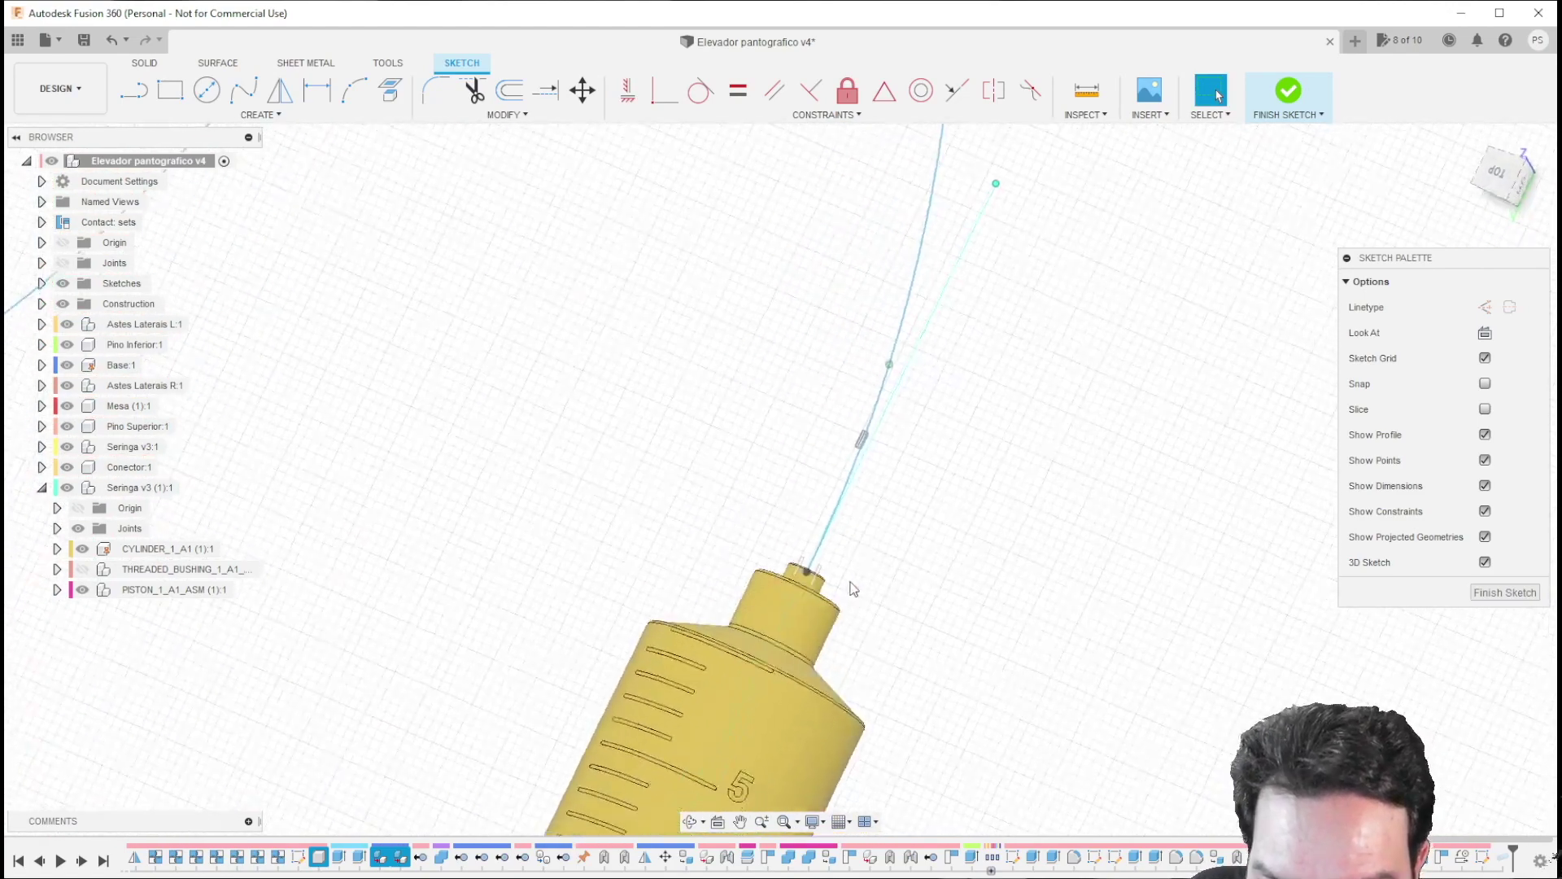
# Step: Try to move the spline's other end point into the yellow syringe's nozzle with a Y distance of 8.296 mm
pyautogui.click(862, 419)
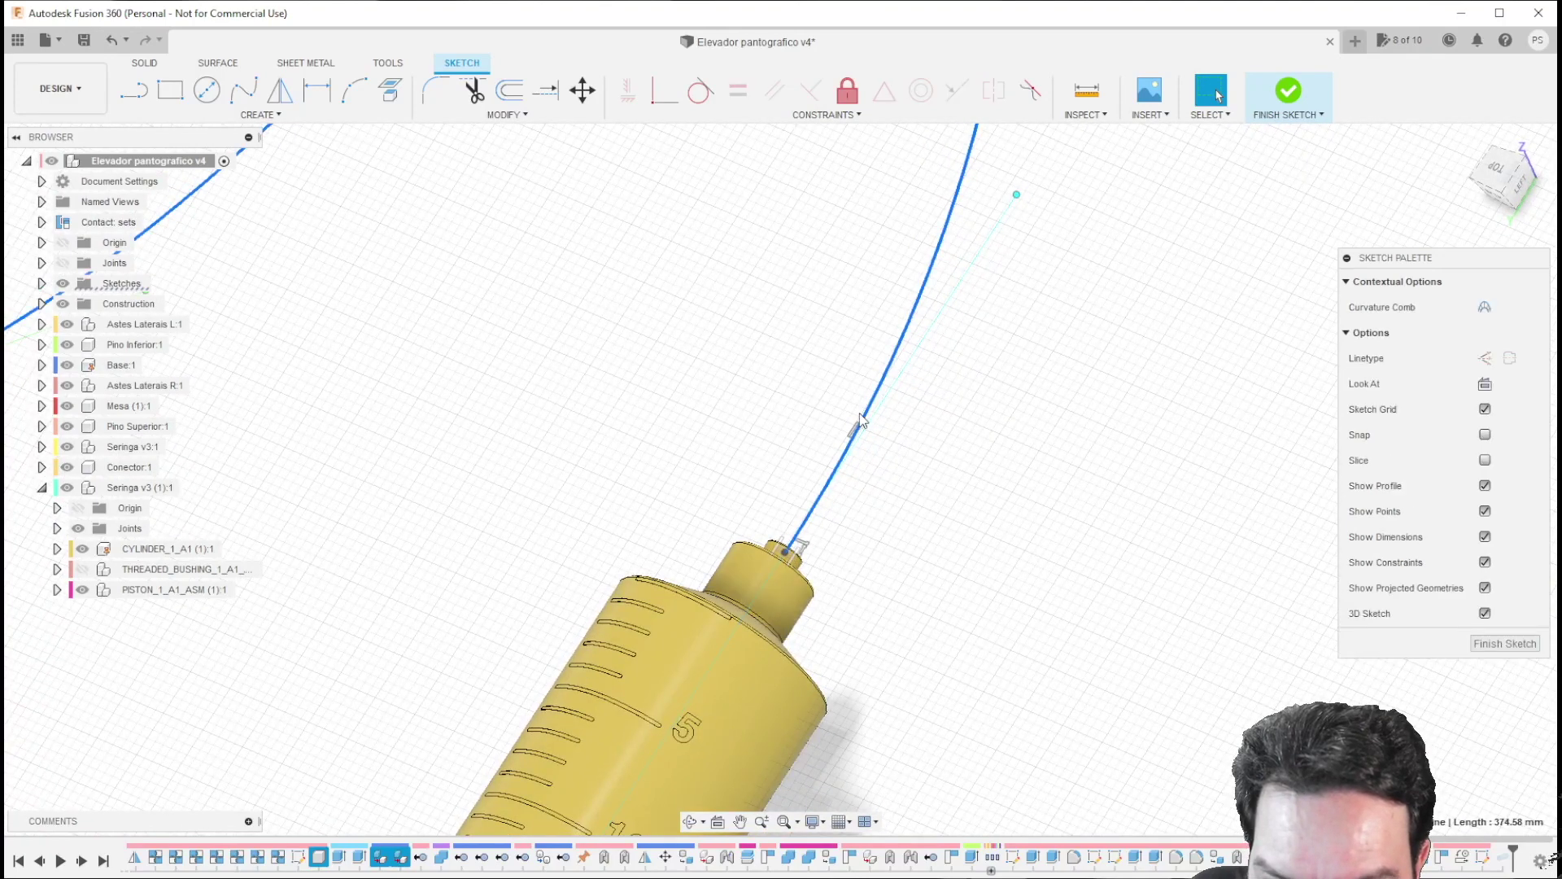
pyautogui.click(786, 556)
pyautogui.press('m')
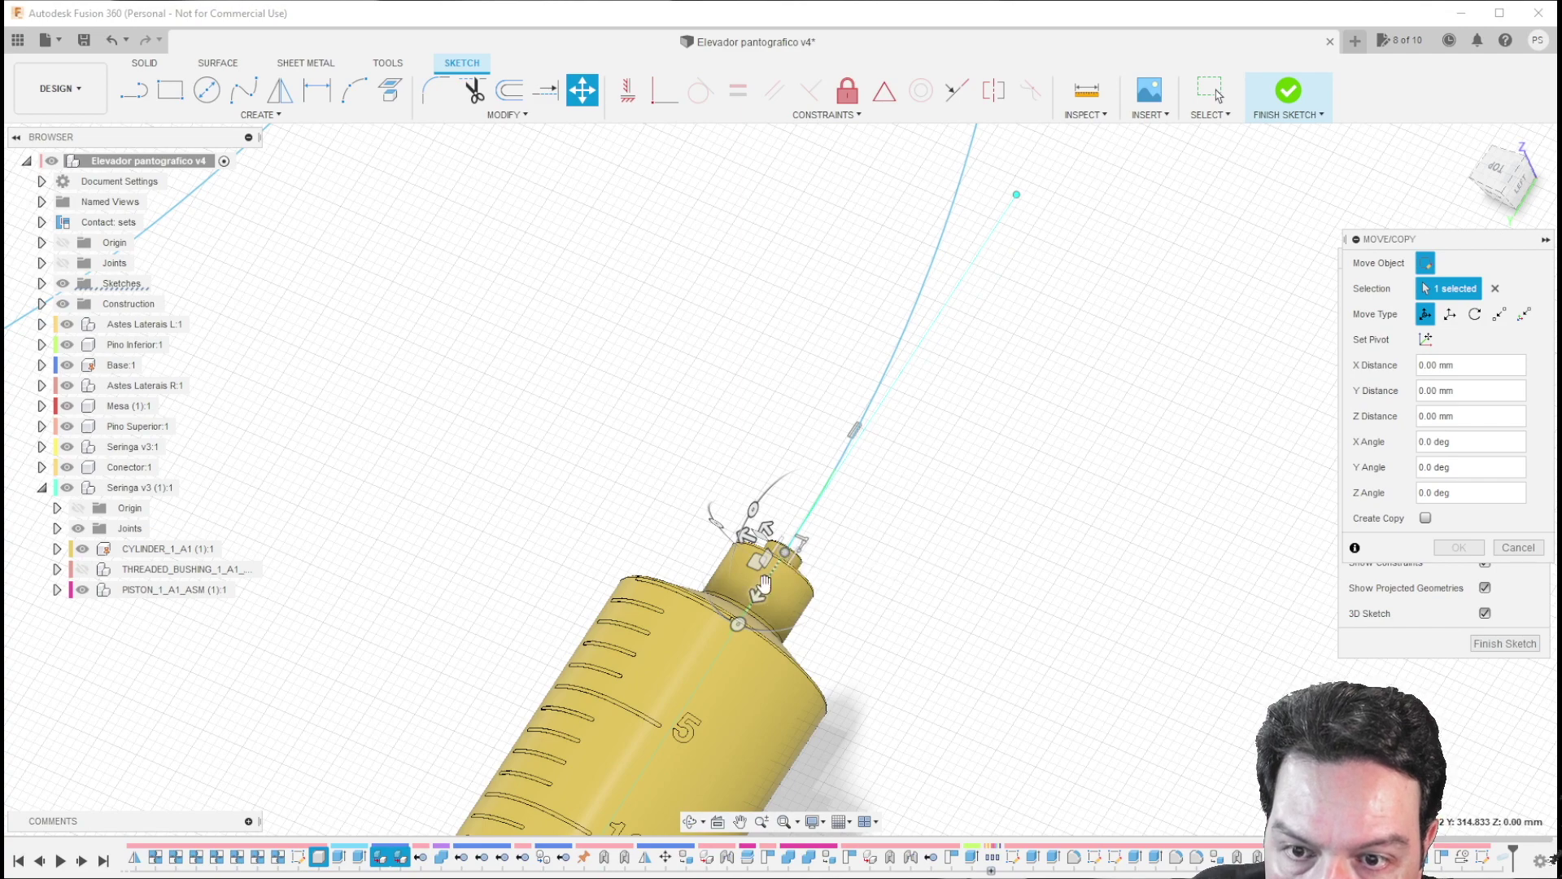
pyautogui.moveTo(763, 579); pyautogui.dragTo(716, 655)
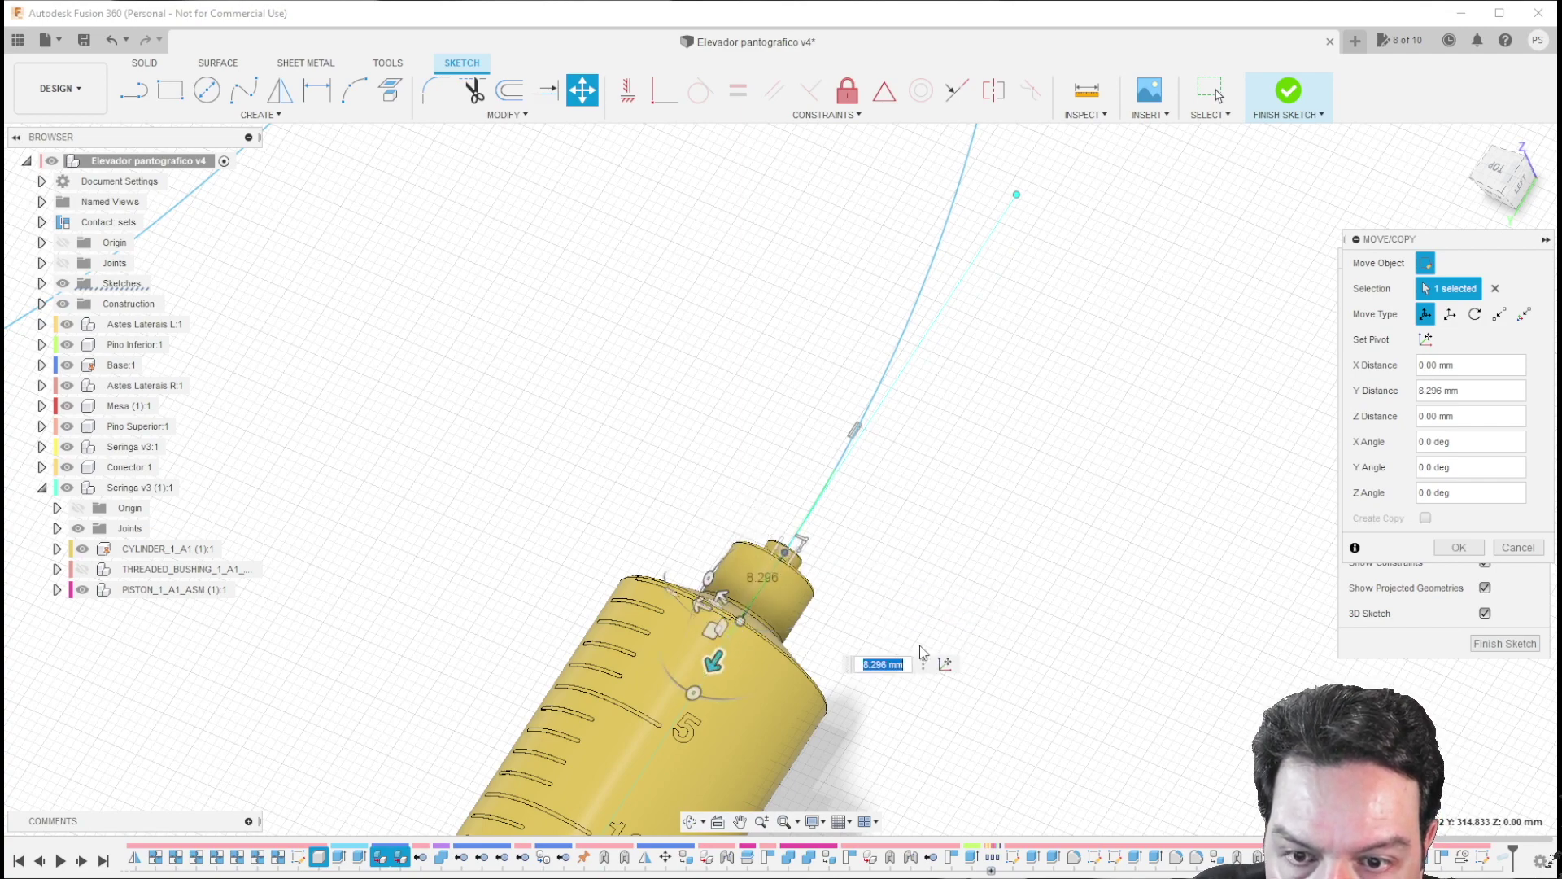
pyautogui.click(1457, 549)
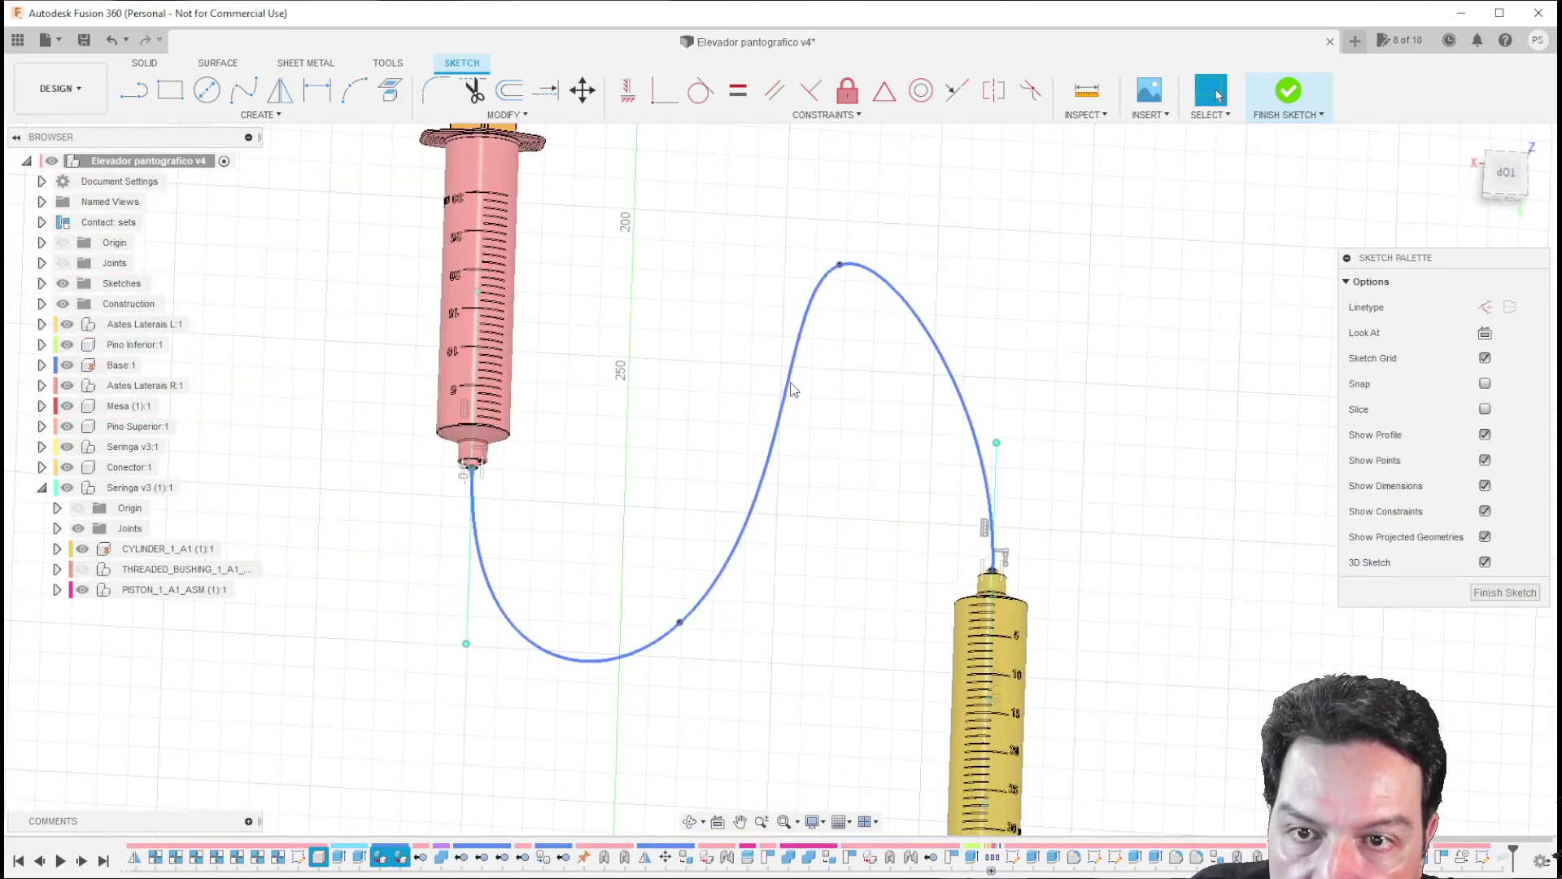
# Step: Level and lengthen the tangent handle at the free spline point nearer the yellow syringe to round the bend, and finish the sketch
pyautogui.click(791, 384)
pyautogui.moveTo(810, 278)
pyautogui.mouseDown()
pyautogui.moveTo(818, 262)
pyautogui.moveTo(779, 273)
pyautogui.moveTo(829, 269)
pyautogui.mouseUp()
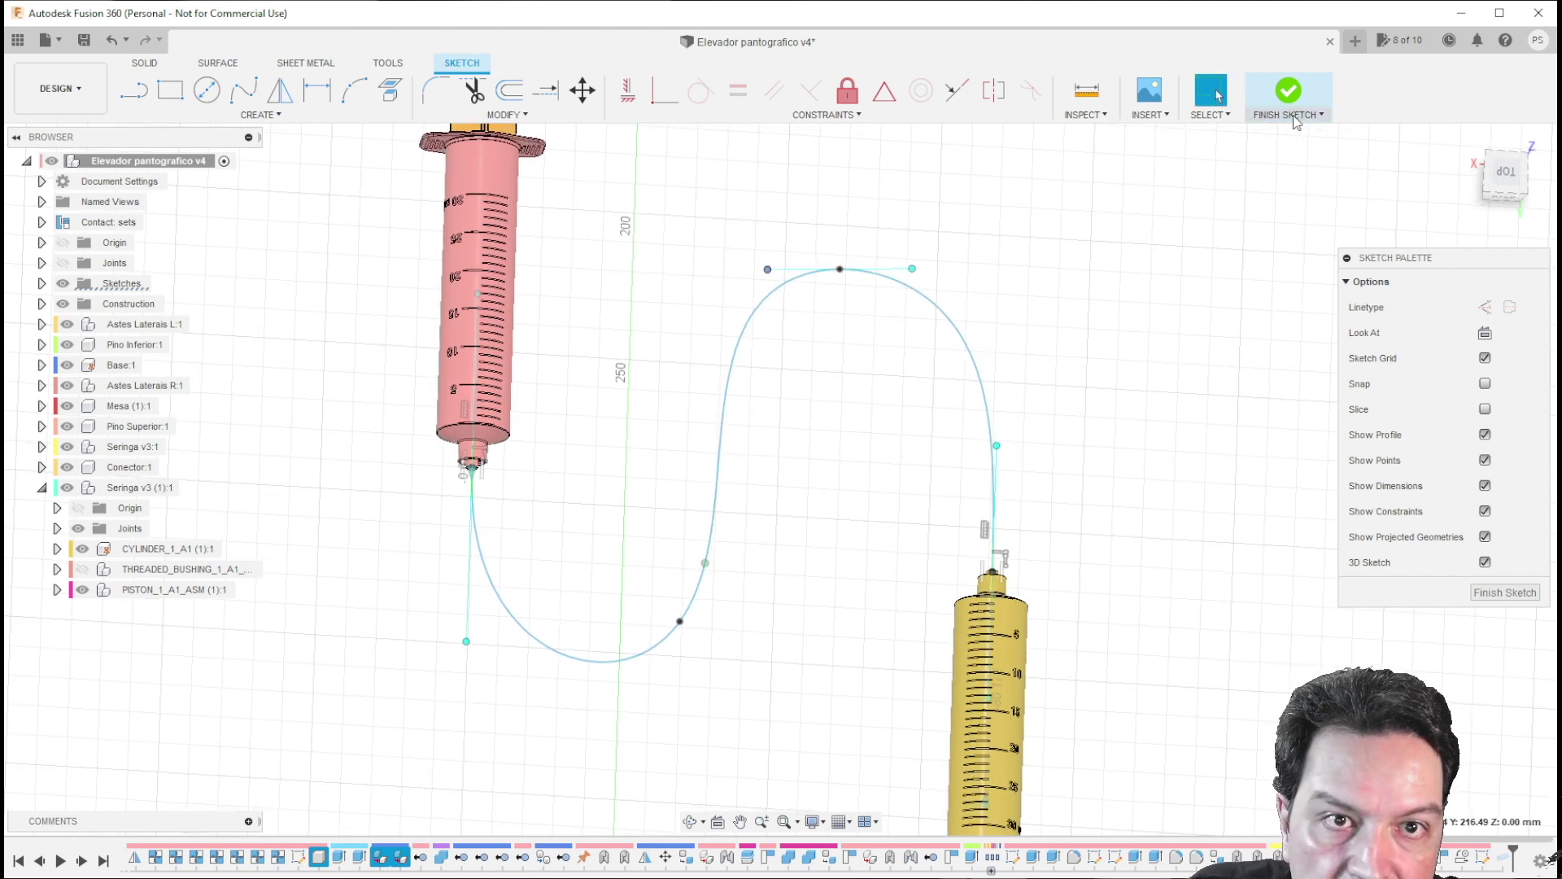
pyautogui.click(1288, 92)
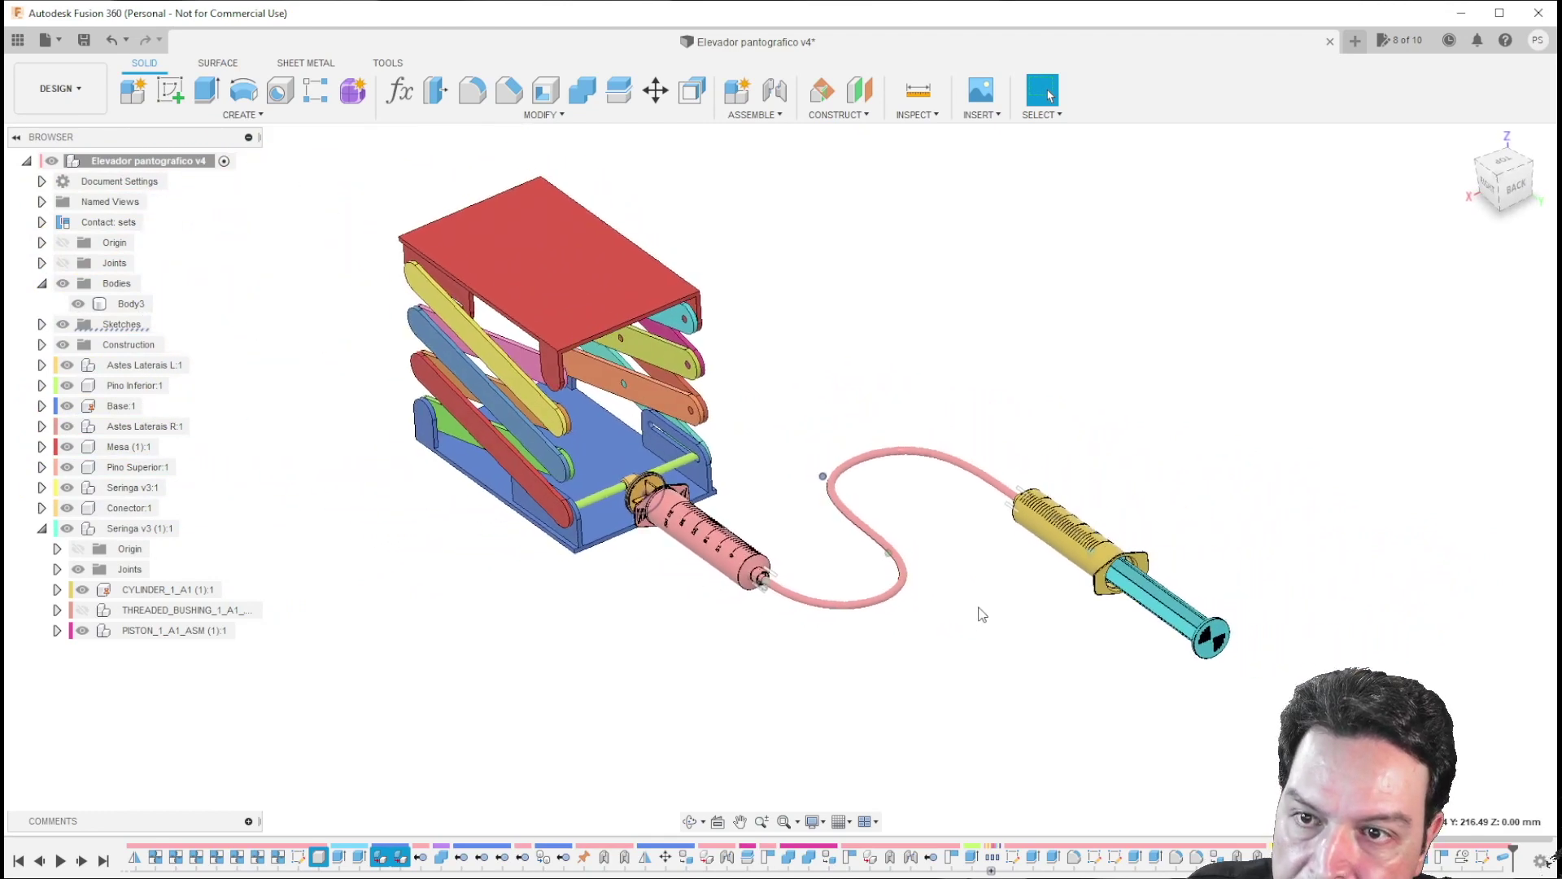
# Step: Turn off component color cycling so that the parts display their actual appearances
pyautogui.click(388, 64)
pyautogui.click(573, 93)
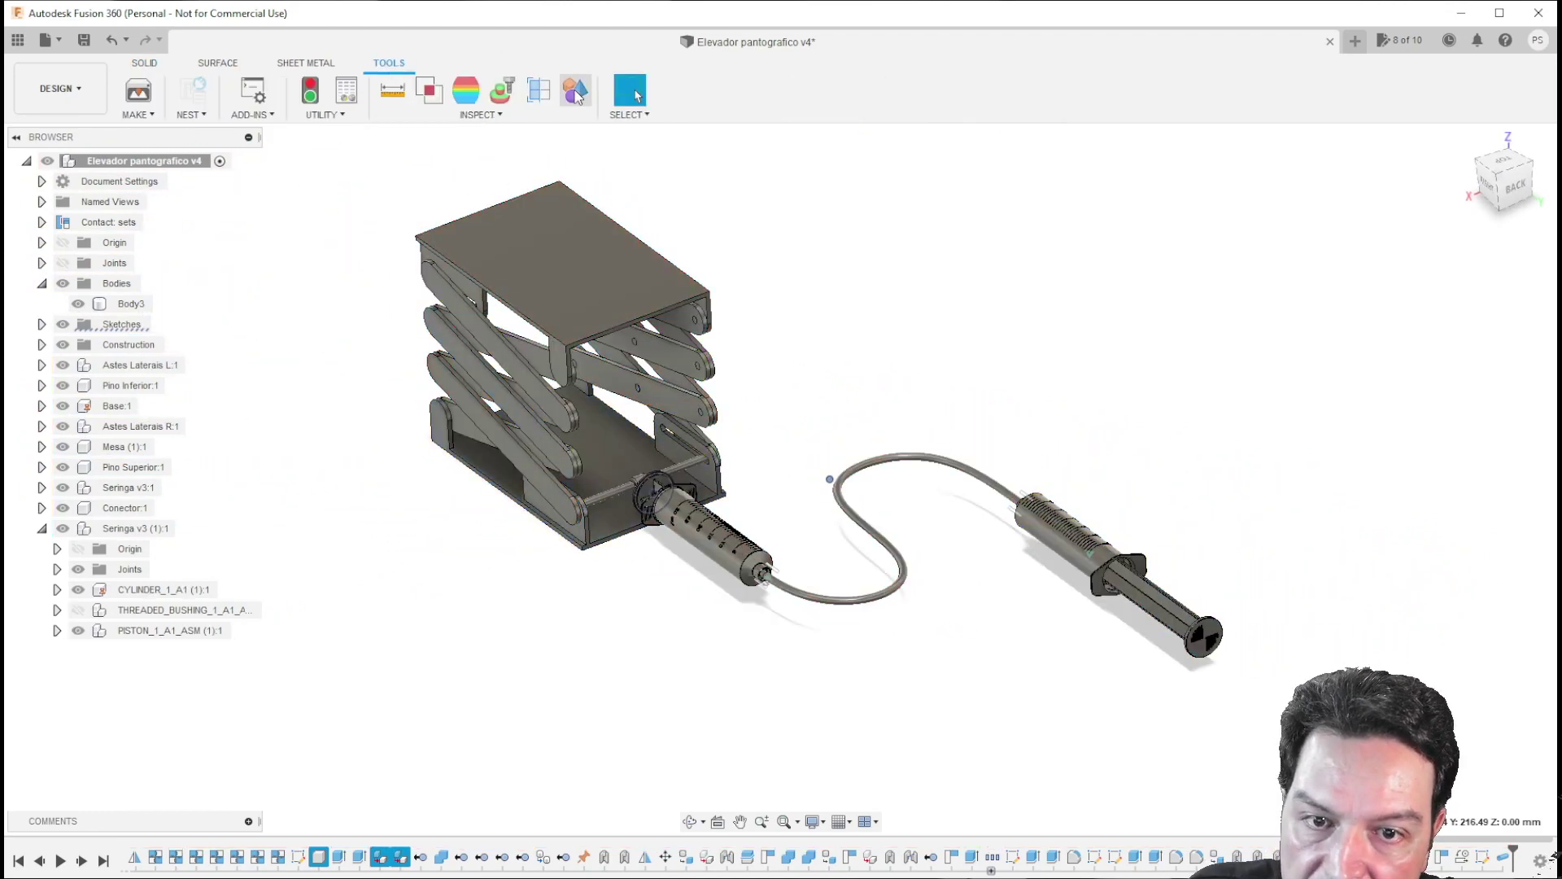
pyautogui.click(145, 64)
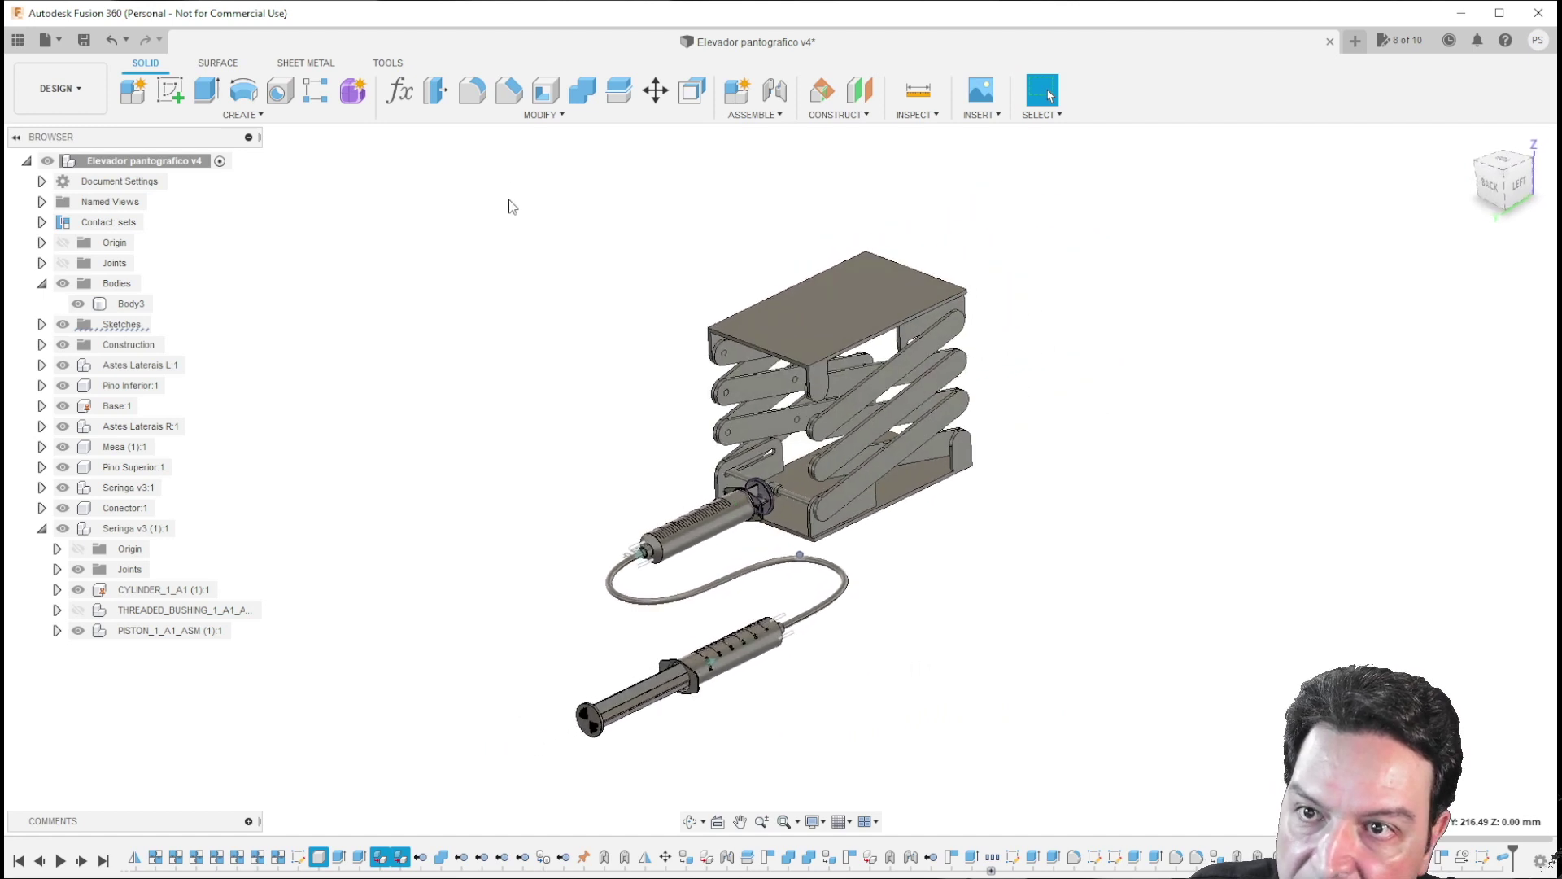
# Step: Apply the yellow Opaque(165,132,0) appearance from this design to the lift's table and both sets of side arms
pyautogui.click(542, 114)
pyautogui.click(469, 436)
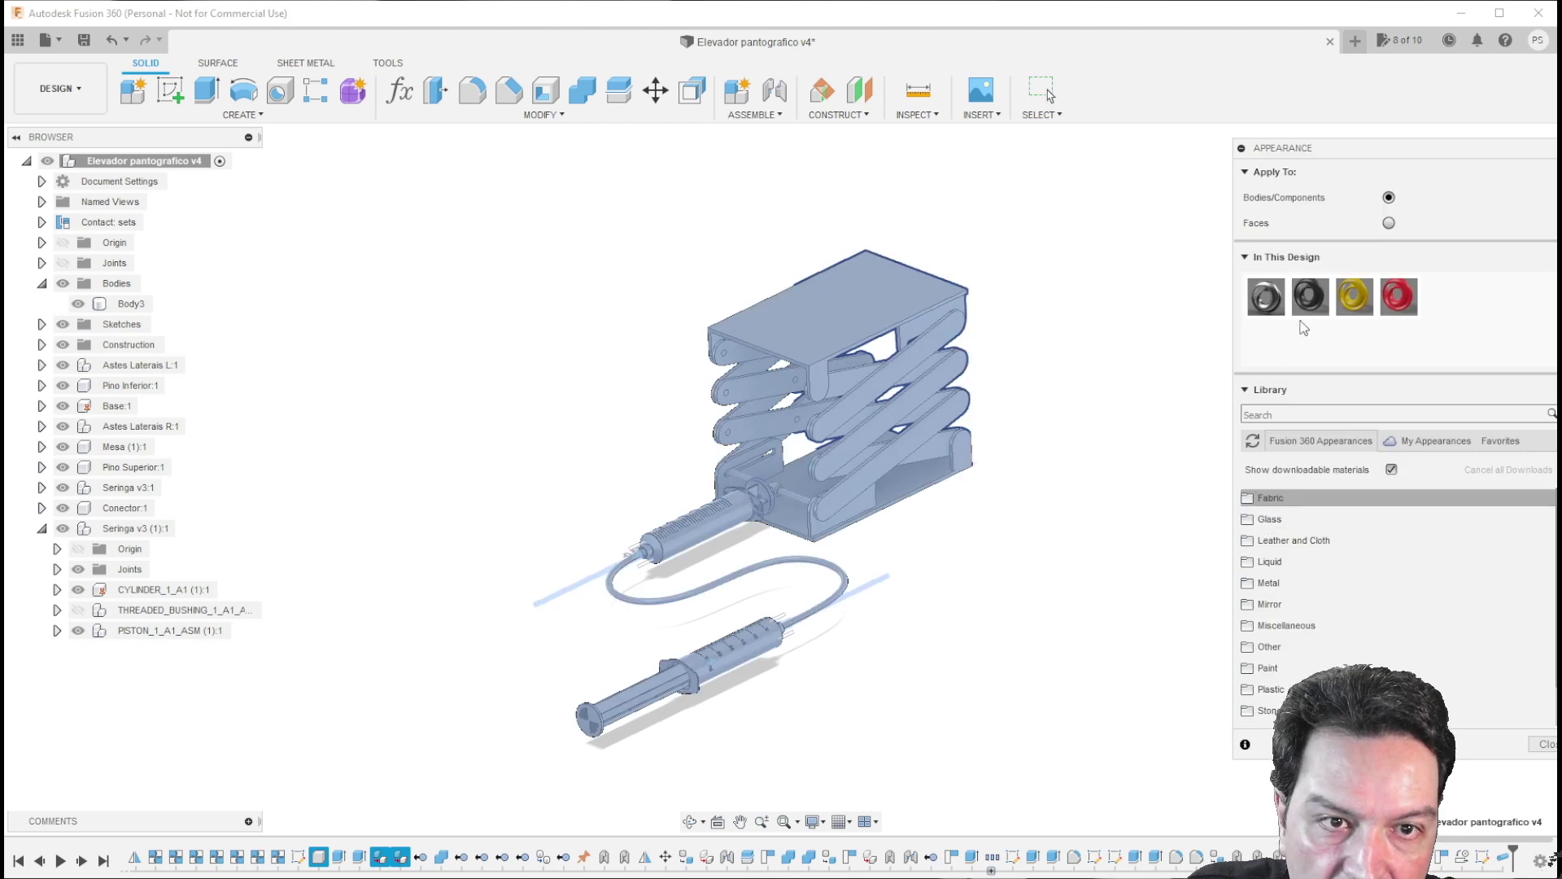
pyautogui.moveTo(1358, 301); pyautogui.dragTo(865, 310)
pyautogui.scroll(5, 798, 456)
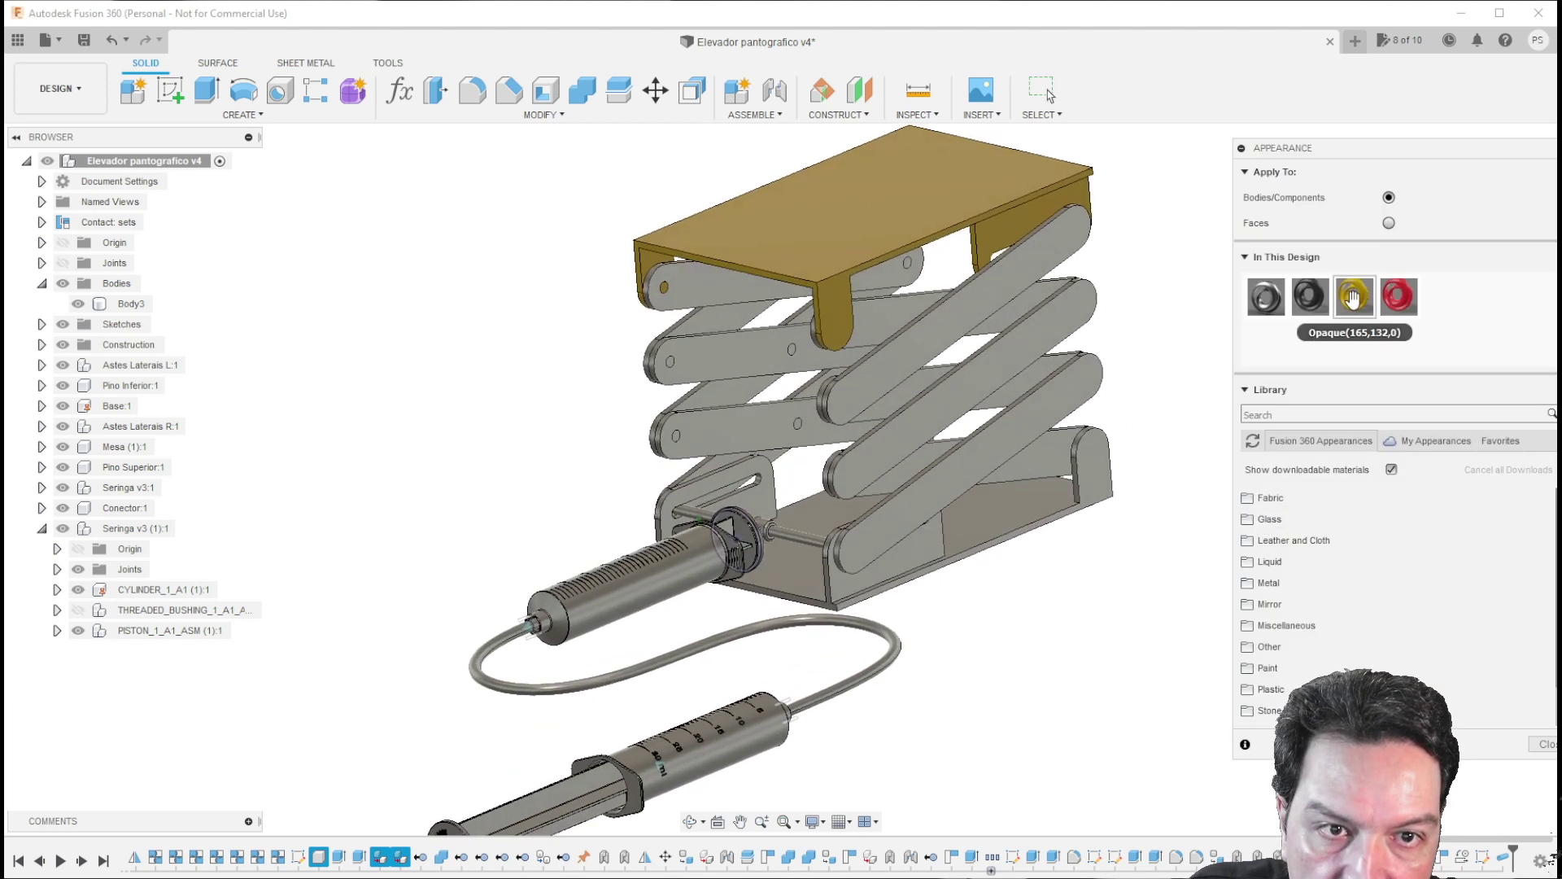
pyautogui.moveTo(1354, 297); pyautogui.dragTo(166, 426)
pyautogui.moveTo(1354, 298); pyautogui.dragTo(132, 373)
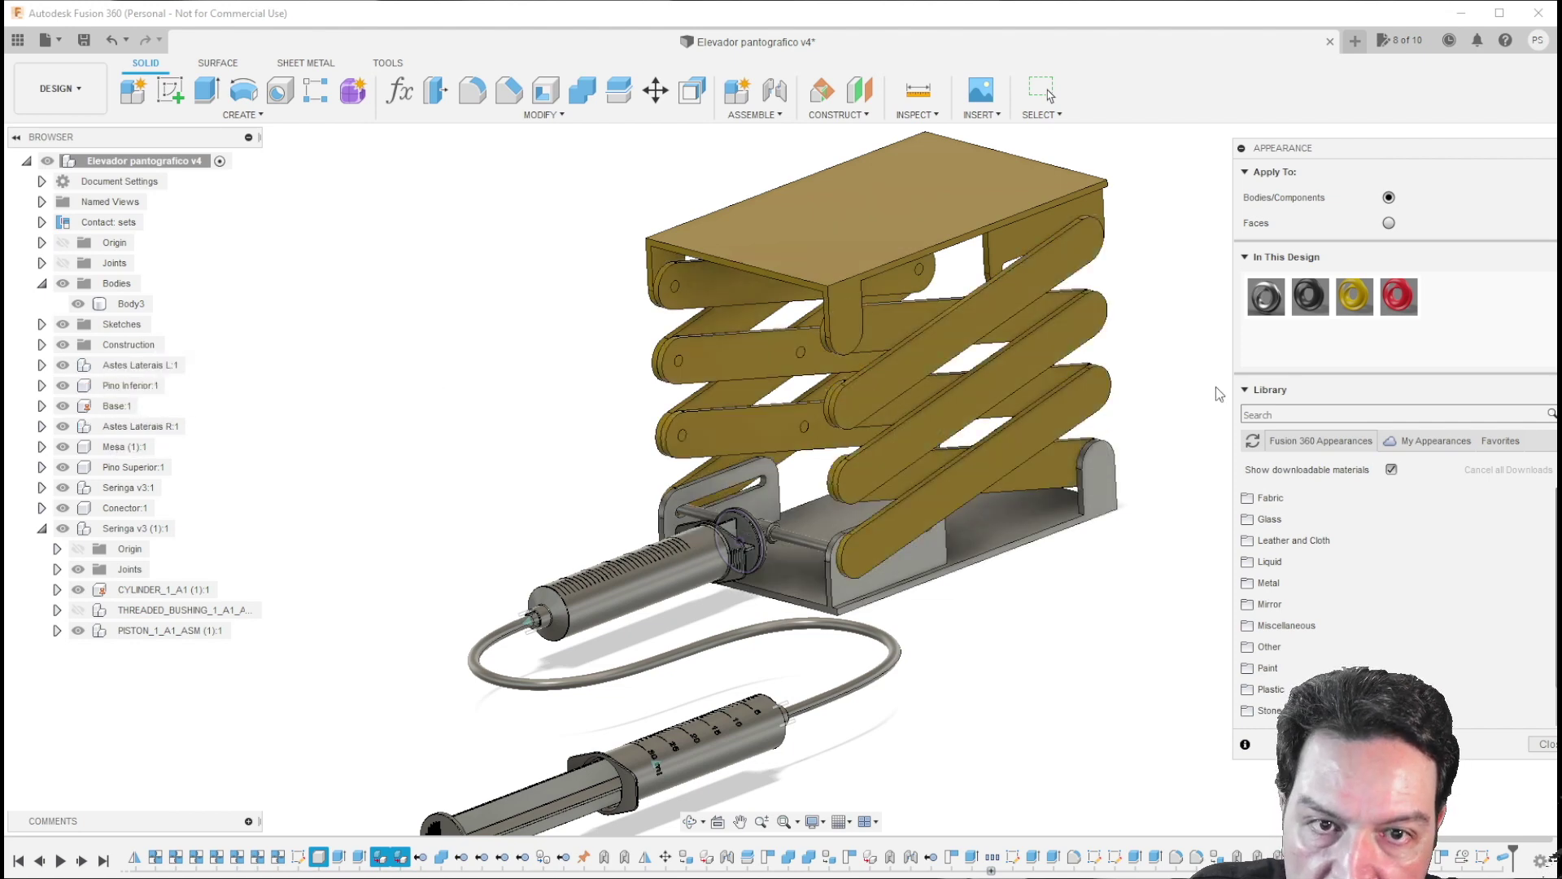
# Step: Apply the same yellow appearance to the base, the lower pin and the connector that joins it to the syringe
pyautogui.moveTo(1355, 318); pyautogui.dragTo(980, 515)
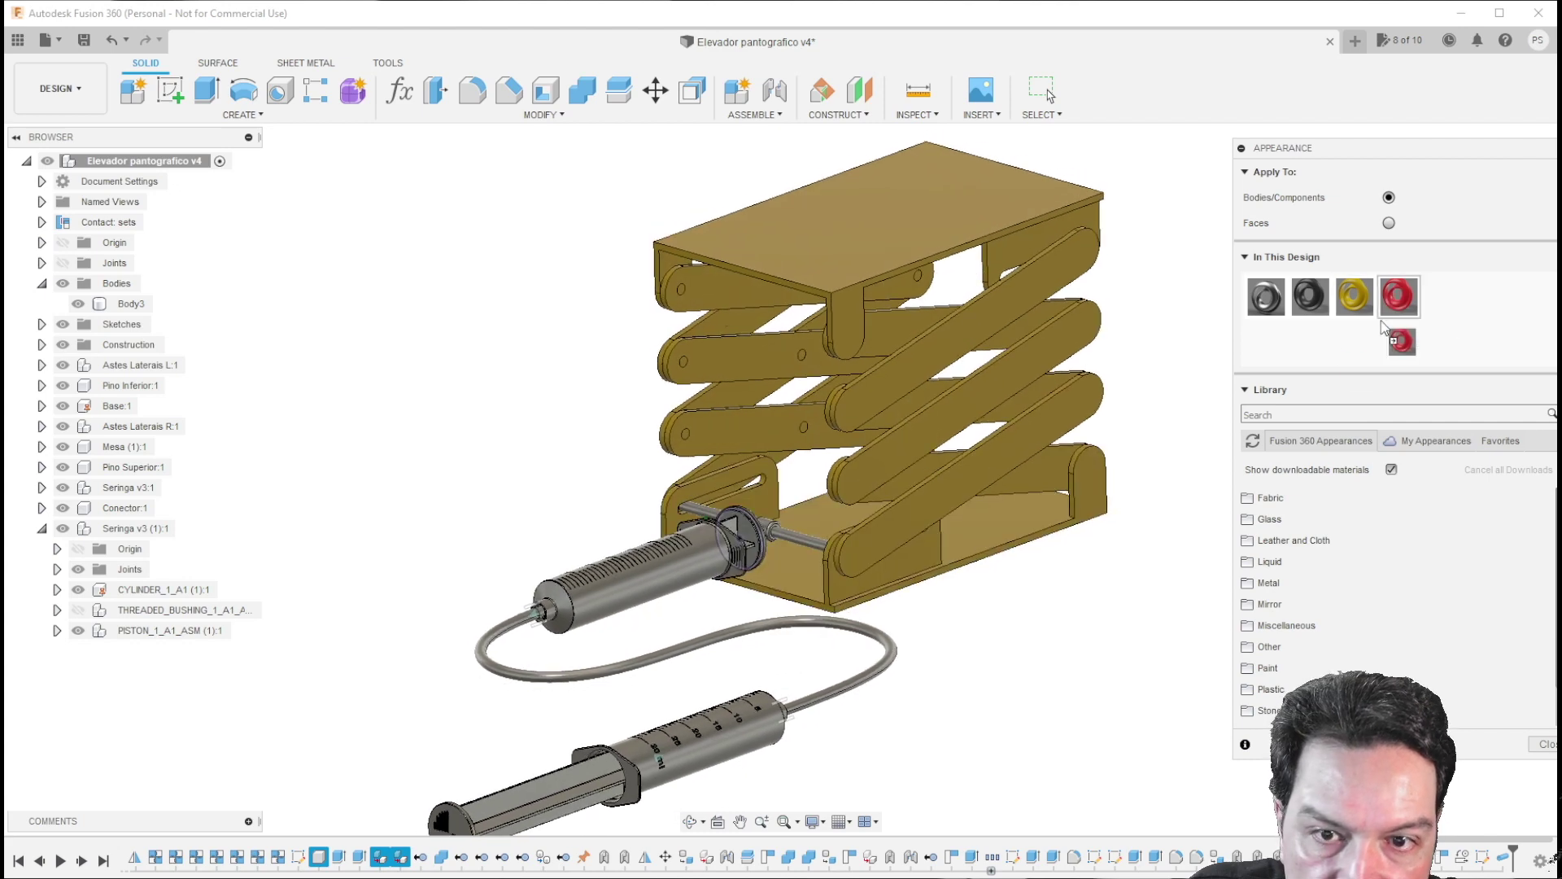
pyautogui.moveTo(1399, 296); pyautogui.dragTo(791, 530)
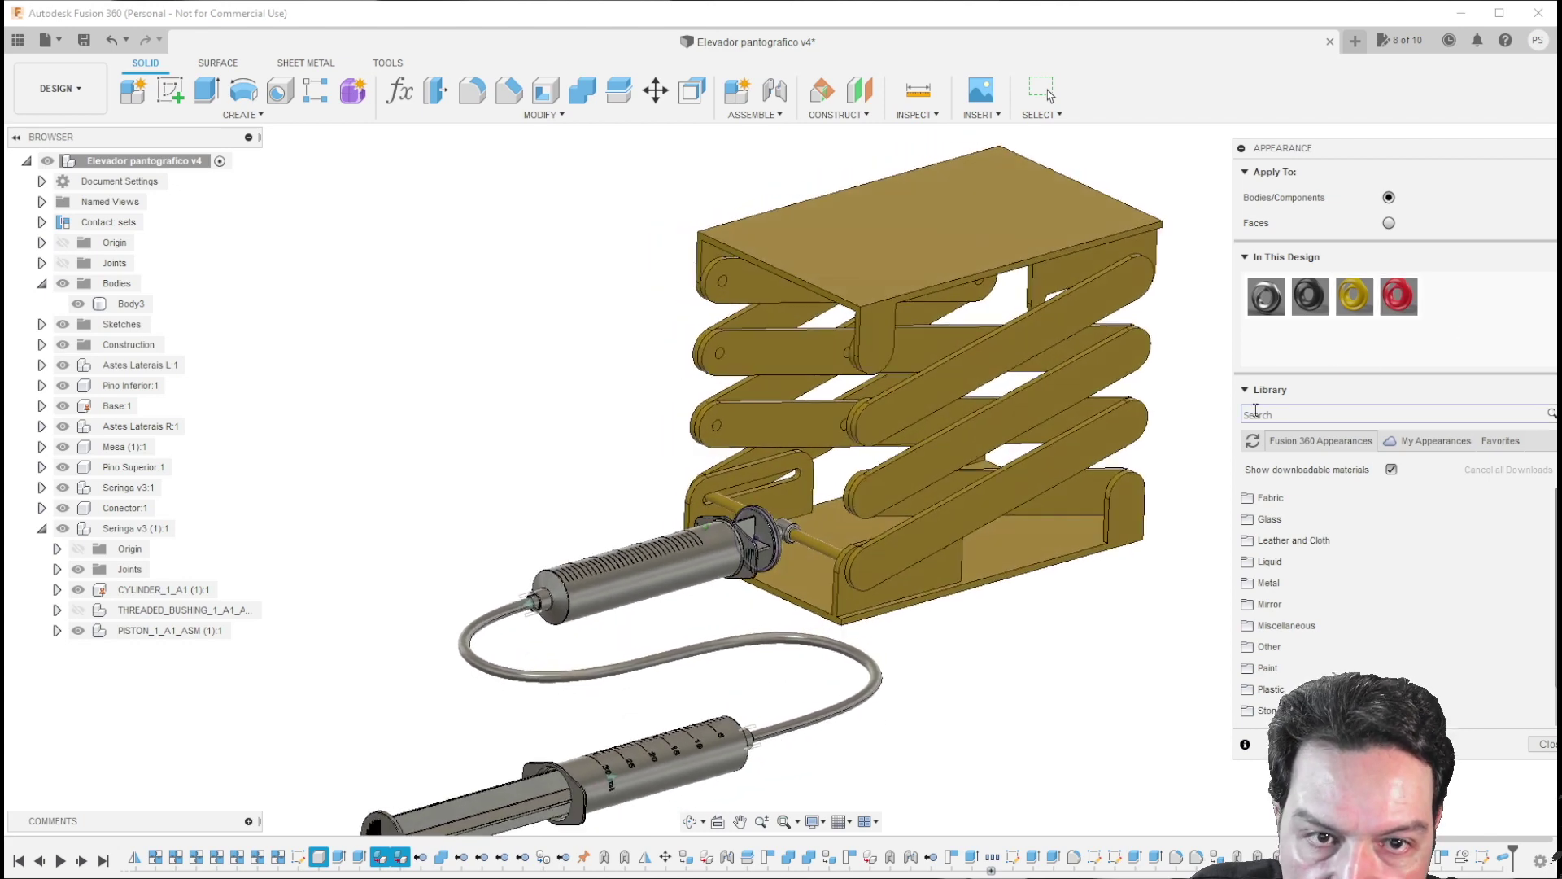
pyautogui.moveTo(1399, 296); pyautogui.dragTo(760, 504)
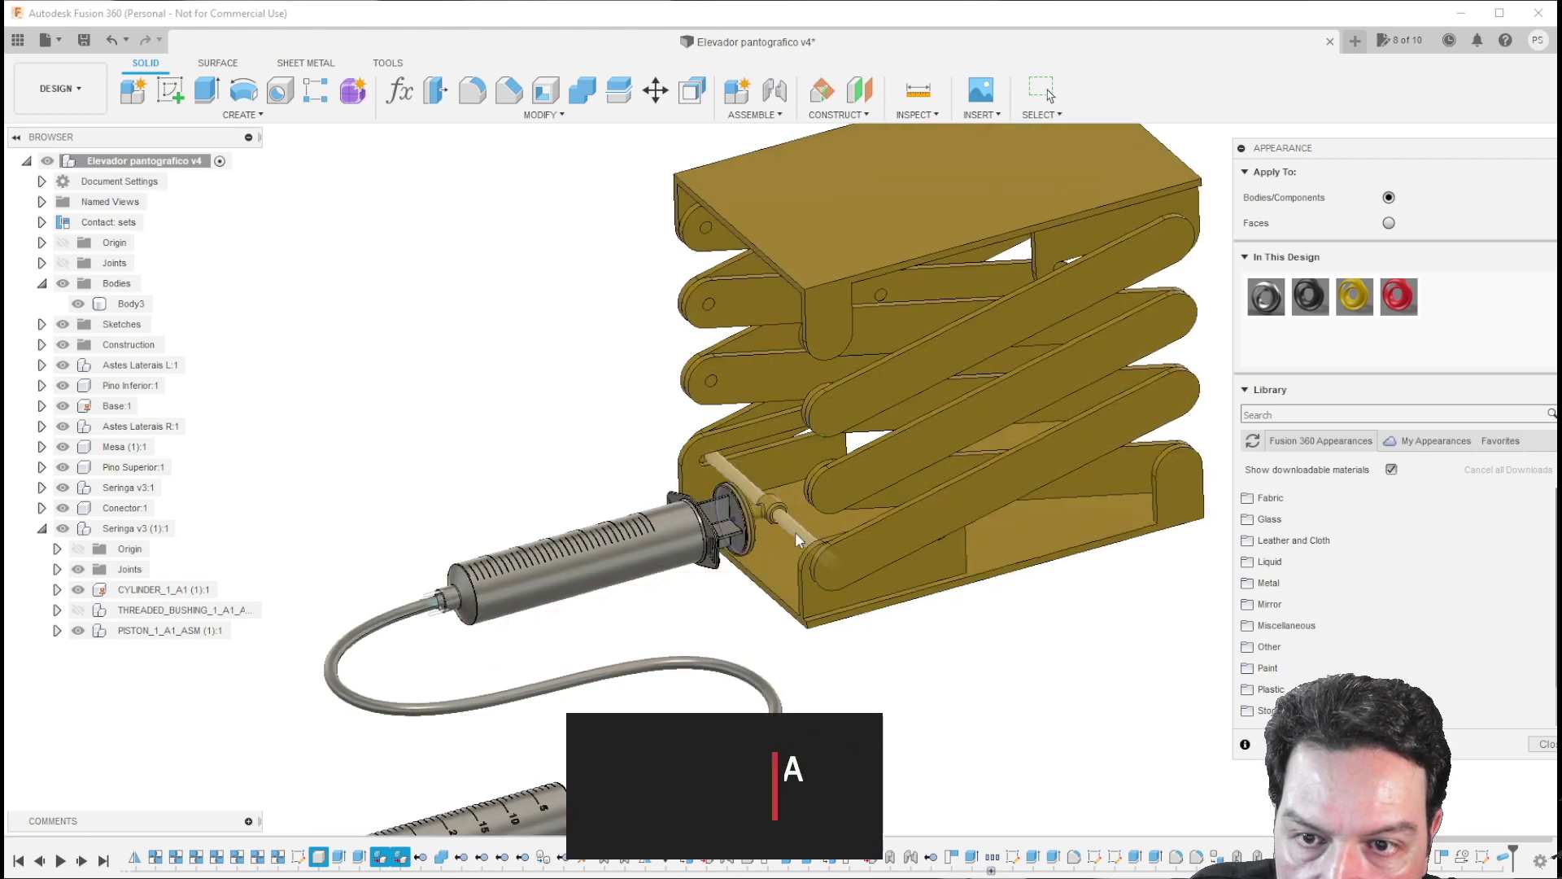
# Step: Set the color of the red opaque appearance on the lower pin and its connector to RGB 203, 56, 56
pyautogui.doubleClick(1398, 296)
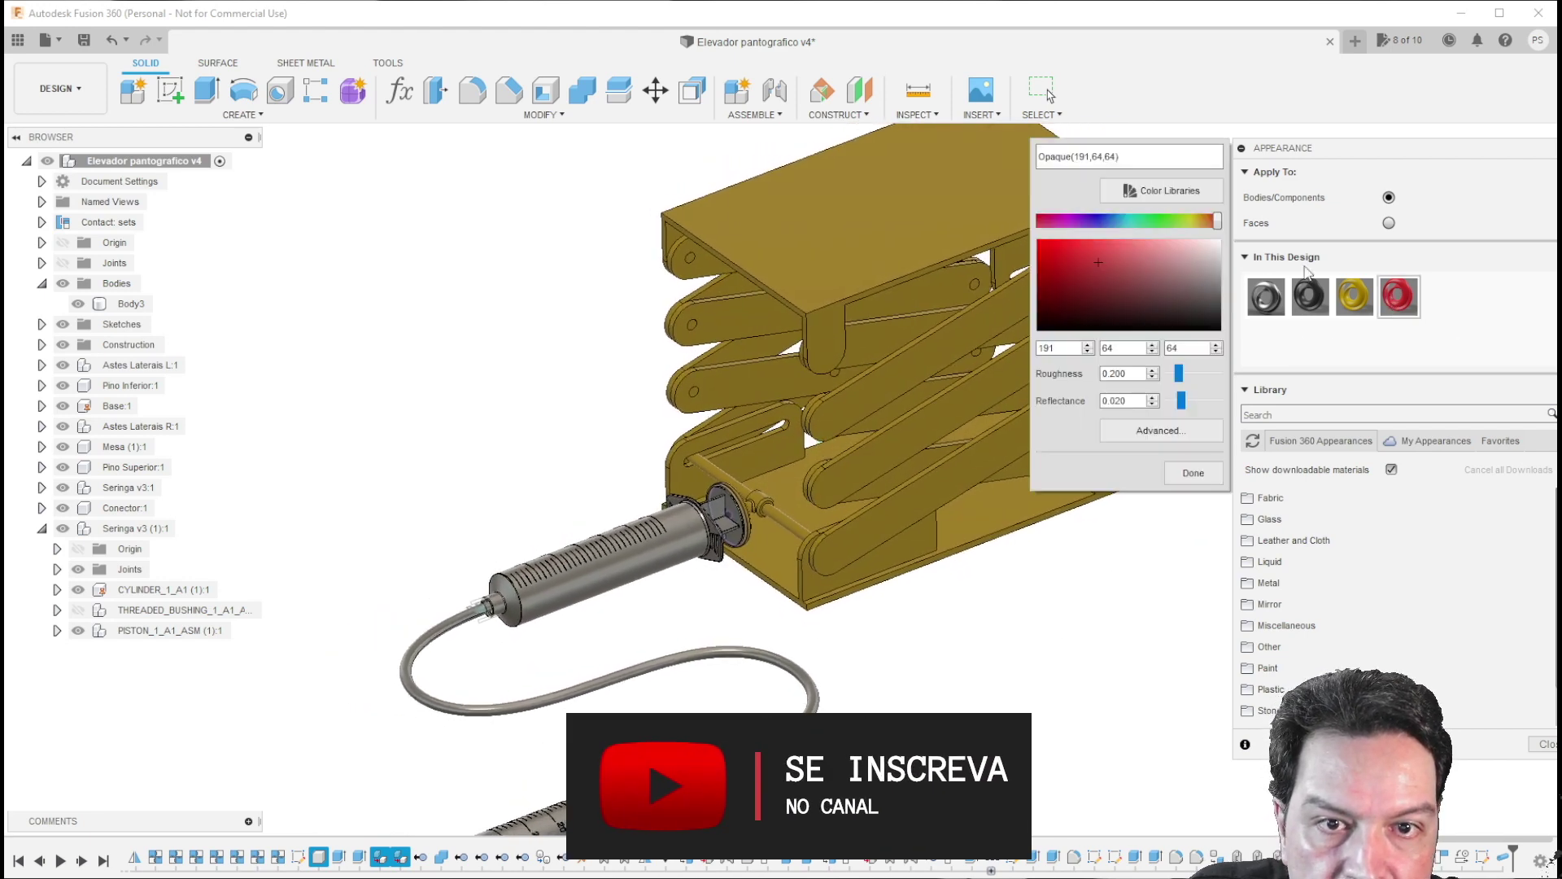
pyautogui.click(1087, 257)
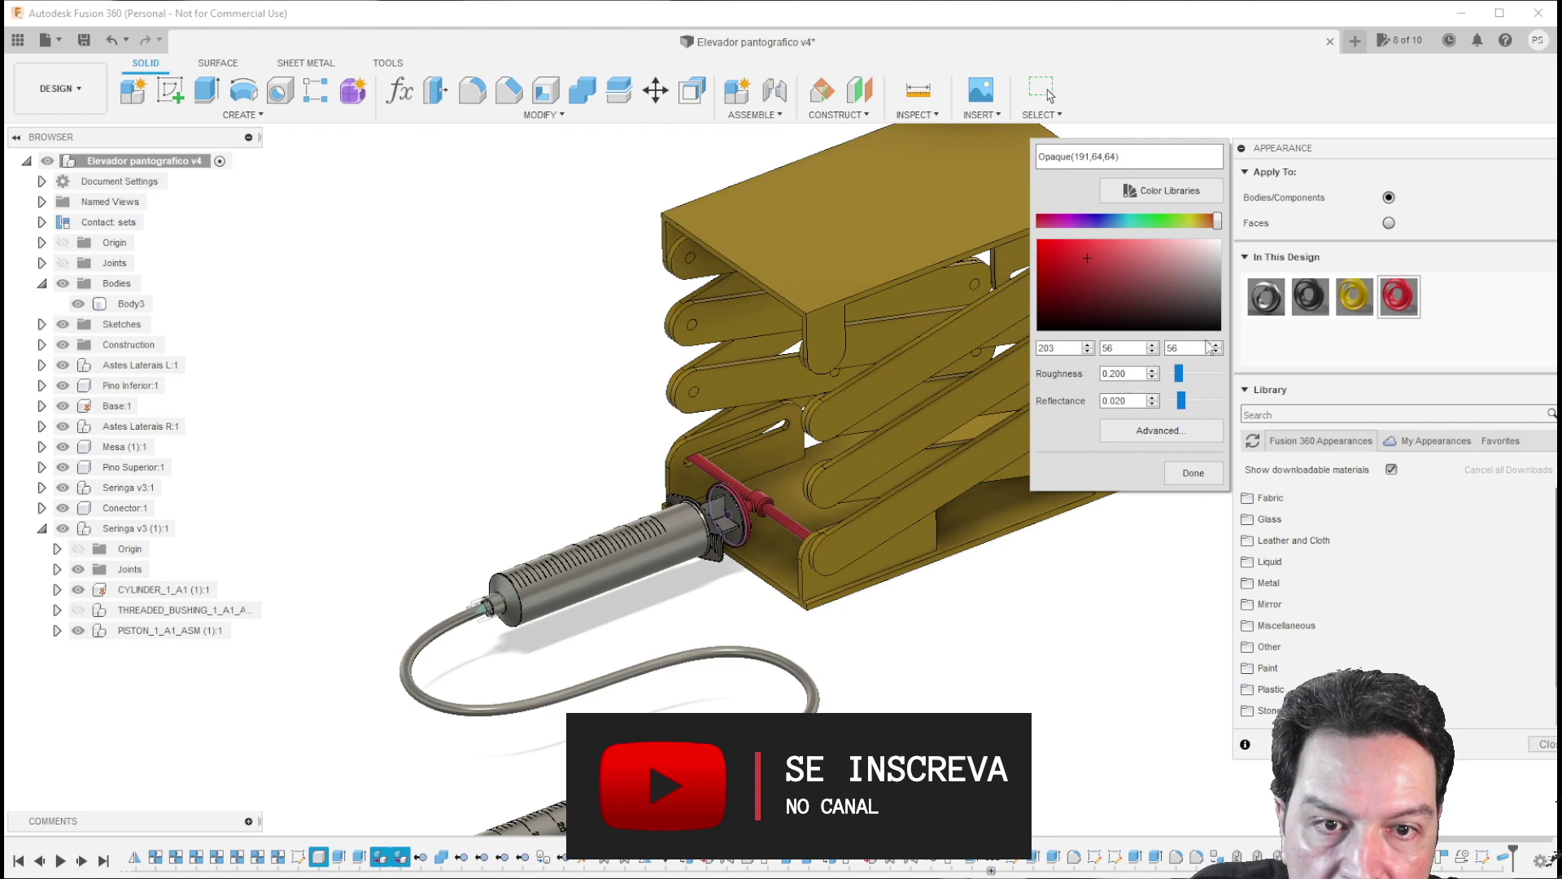
pyautogui.click(1192, 474)
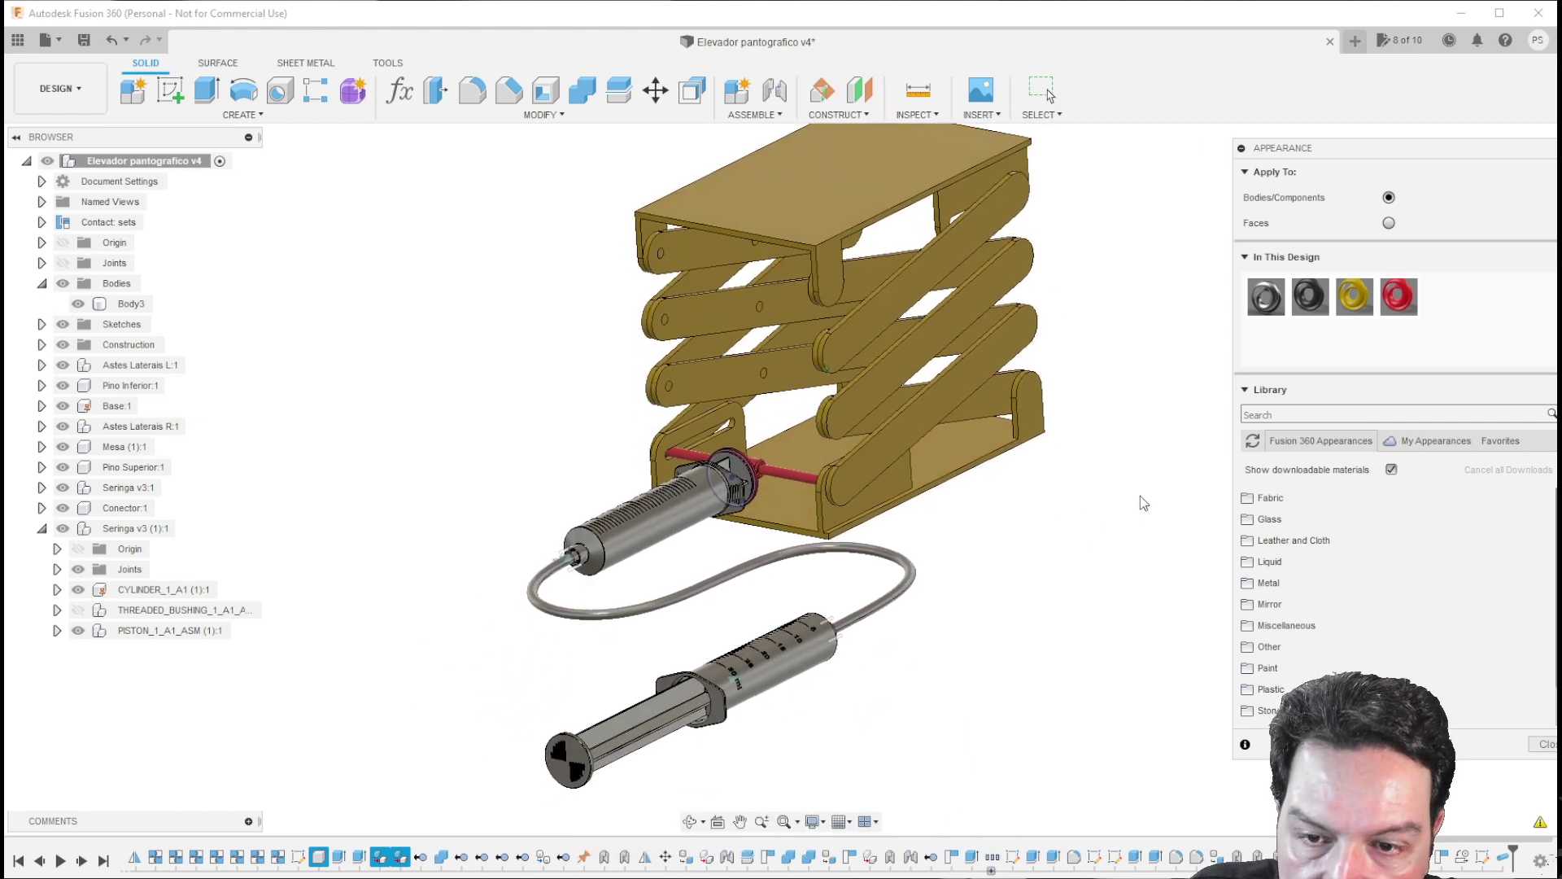
# Step: Search the appearance library for "acr" and apply Acrylic (Clear) to the free syringe's cylinder, removing the appearances applied to its faces
pyautogui.click(1262, 414)
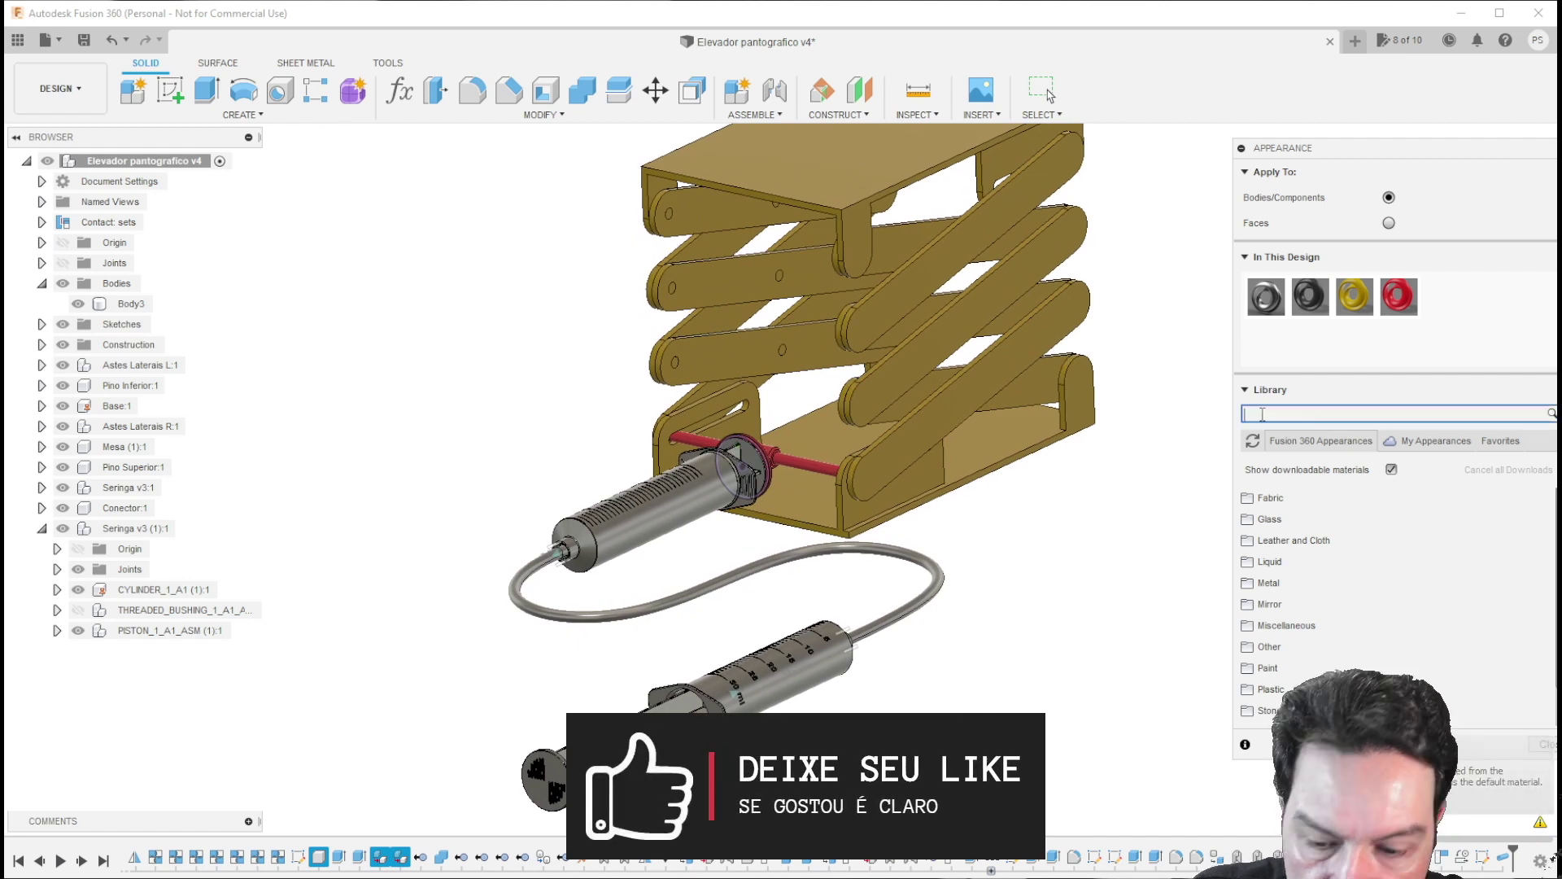
pyautogui.write('acr')
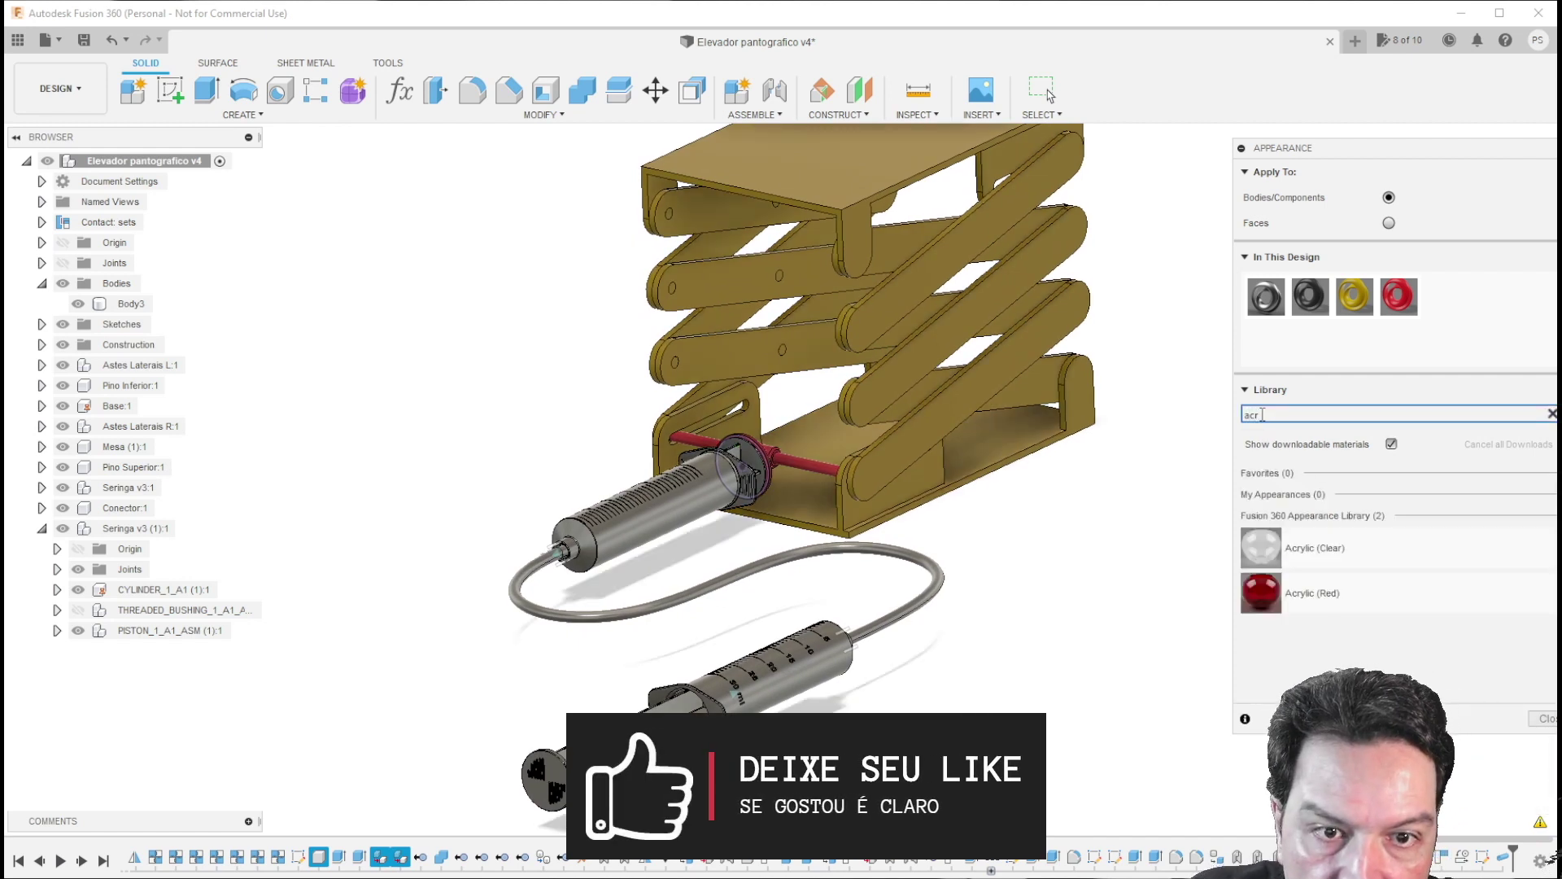
pyautogui.moveTo(1265, 549); pyautogui.dragTo(850, 687)
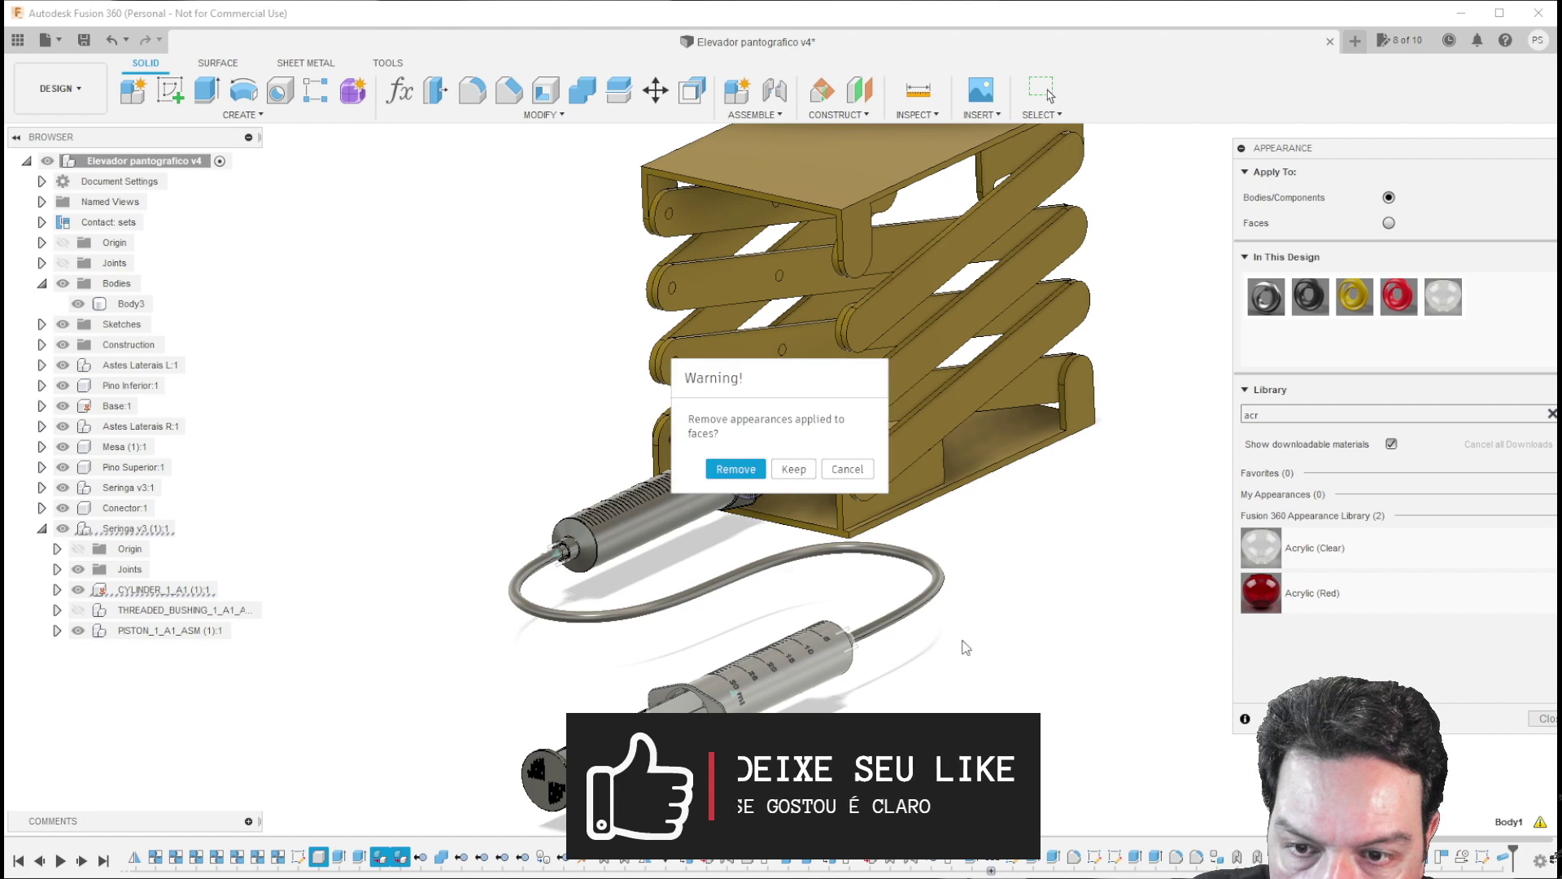
pyautogui.click(735, 469)
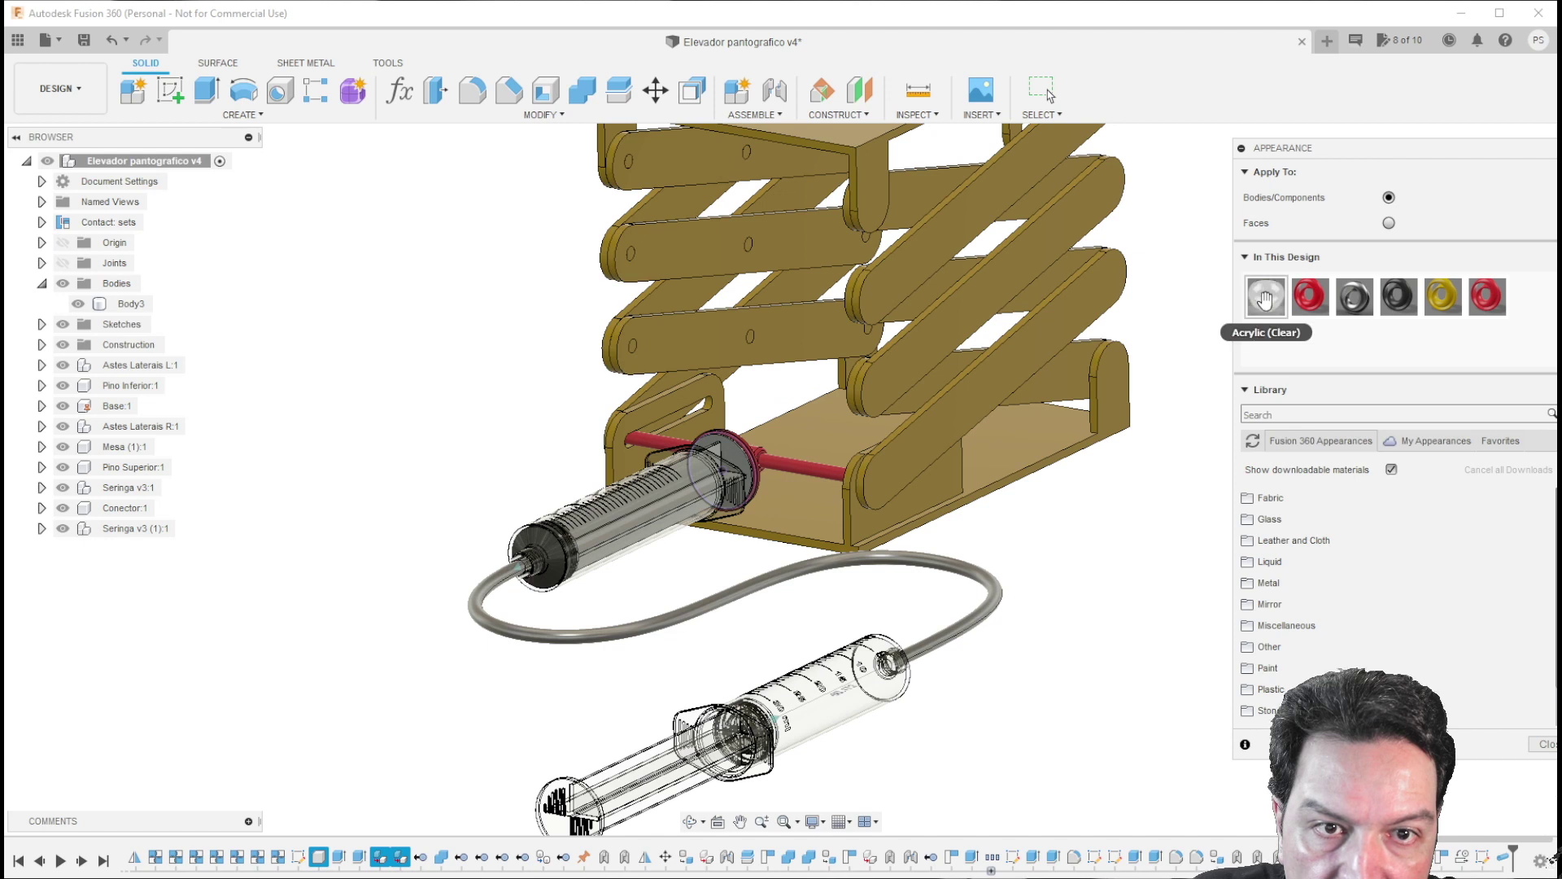
# Step: Apply Acrylic (Clear) to the hose, duplicate that appearance in the design, and assign the duplicate to the hose
pyautogui.moveTo(1264, 299); pyautogui.dragTo(958, 563)
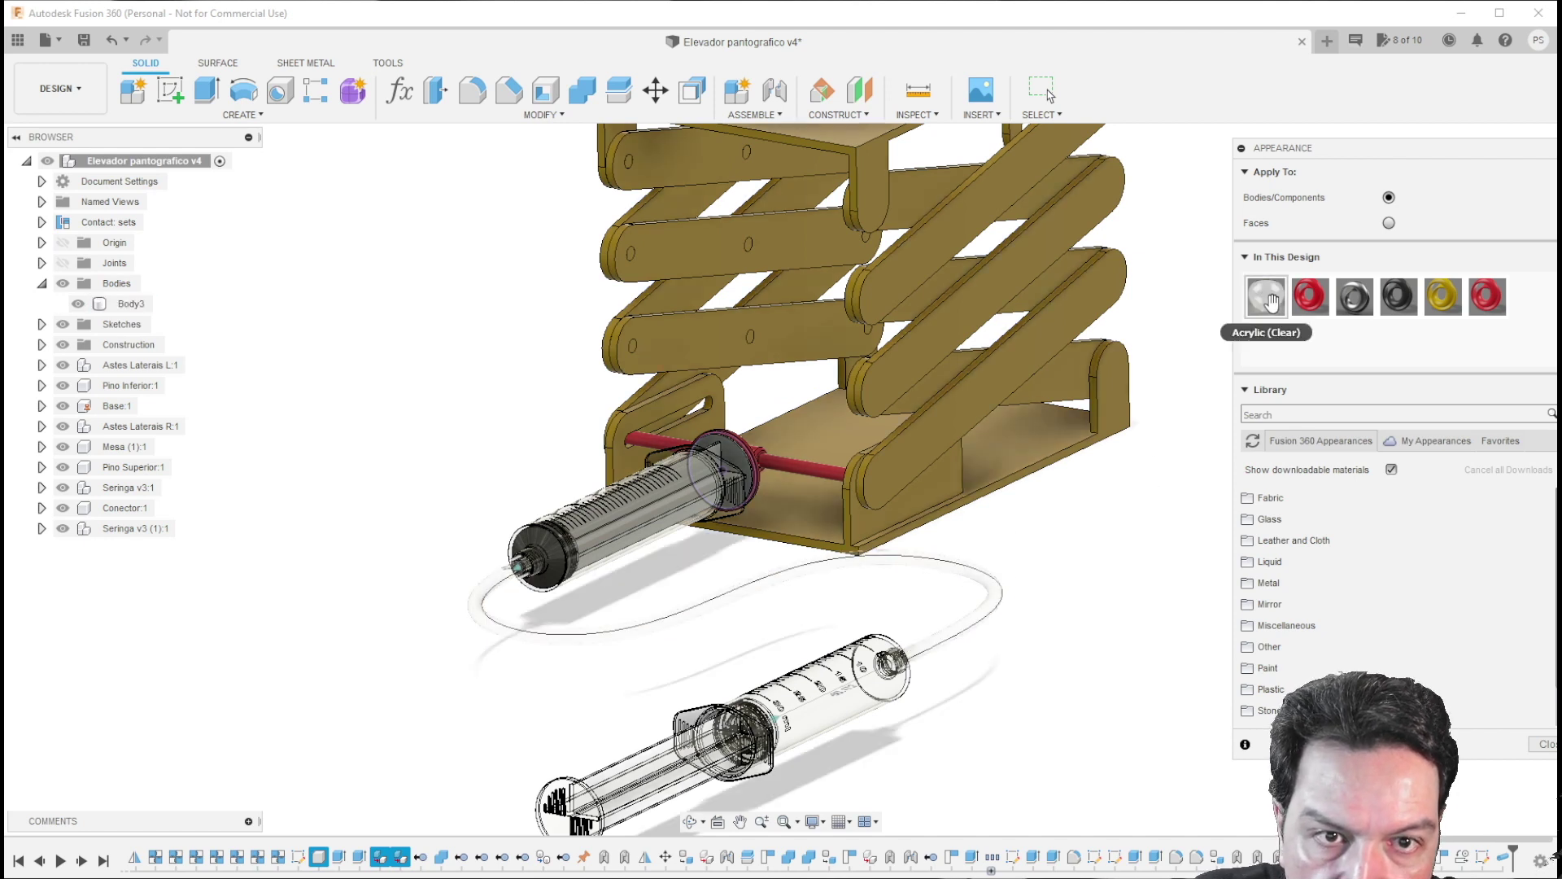
pyautogui.rightClick(1272, 303)
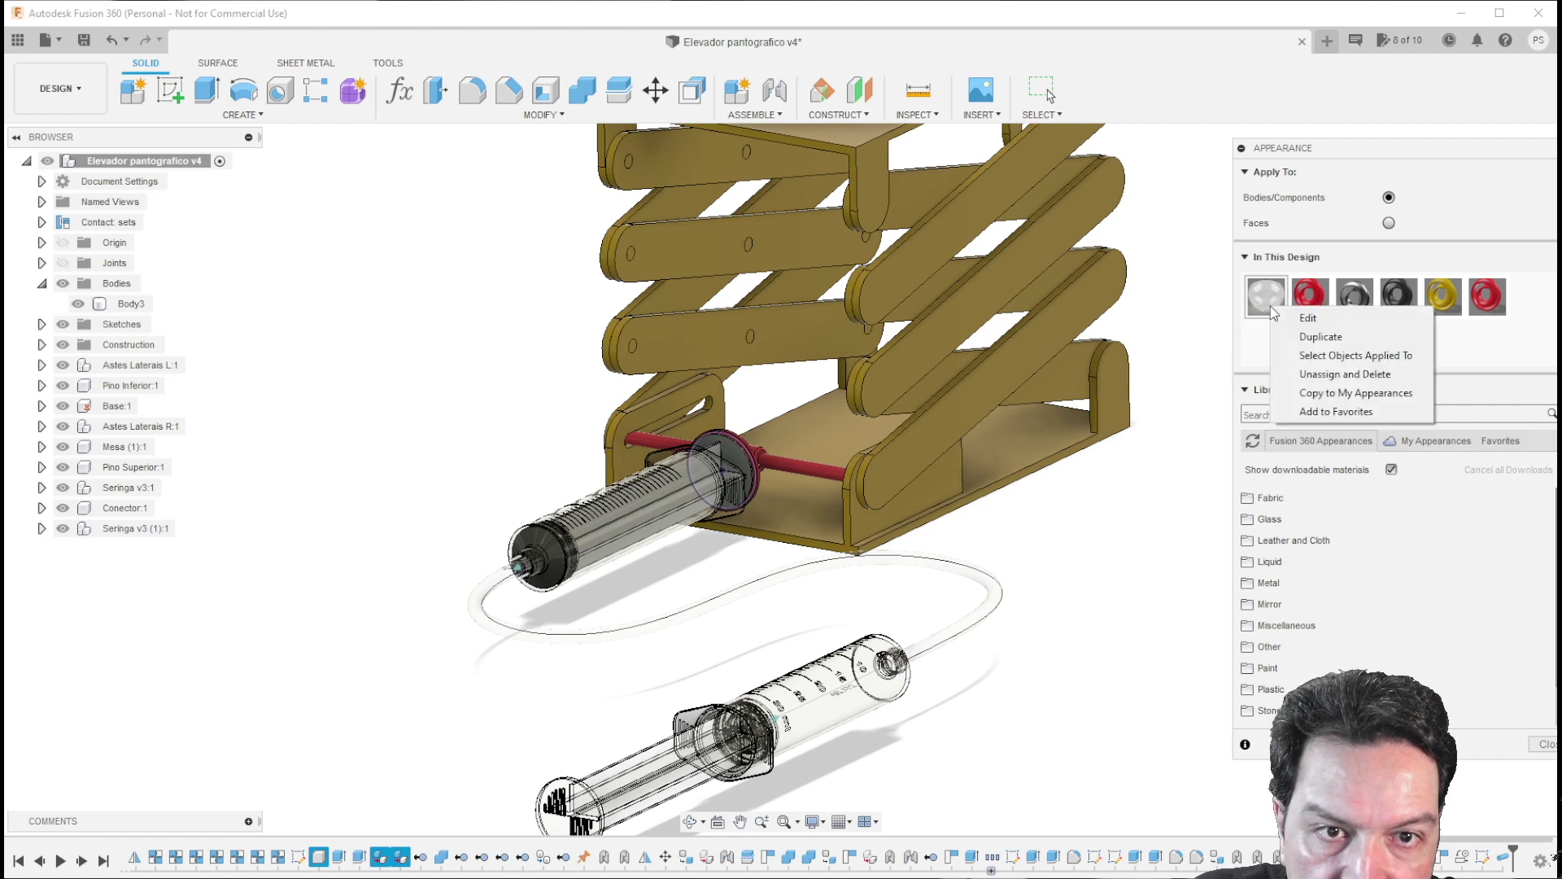
pyautogui.click(1292, 337)
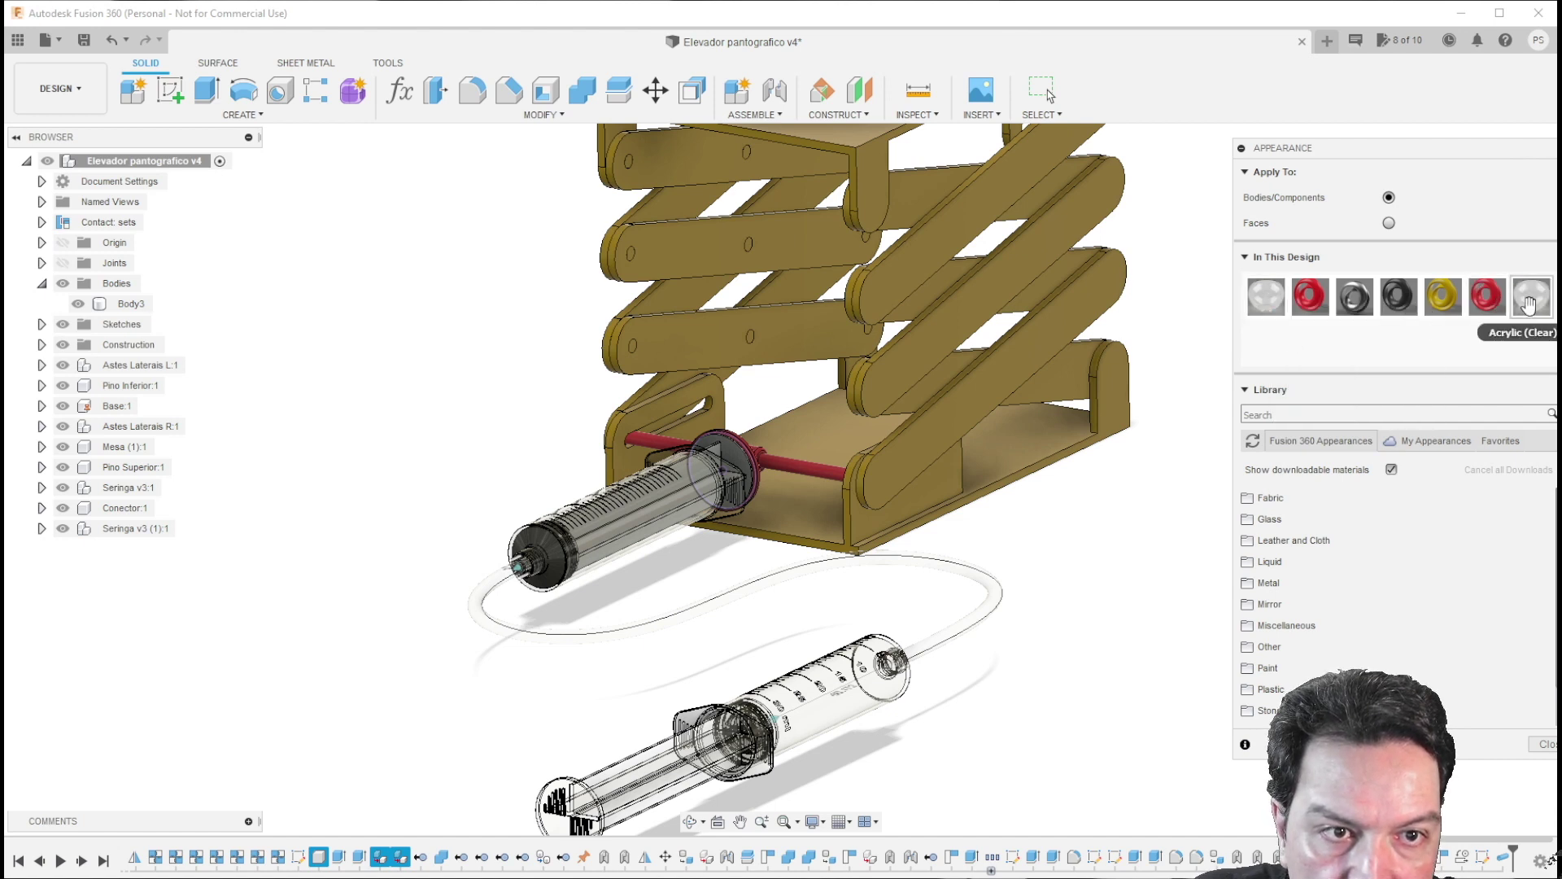
pyautogui.moveTo(1526, 311); pyautogui.dragTo(977, 582)
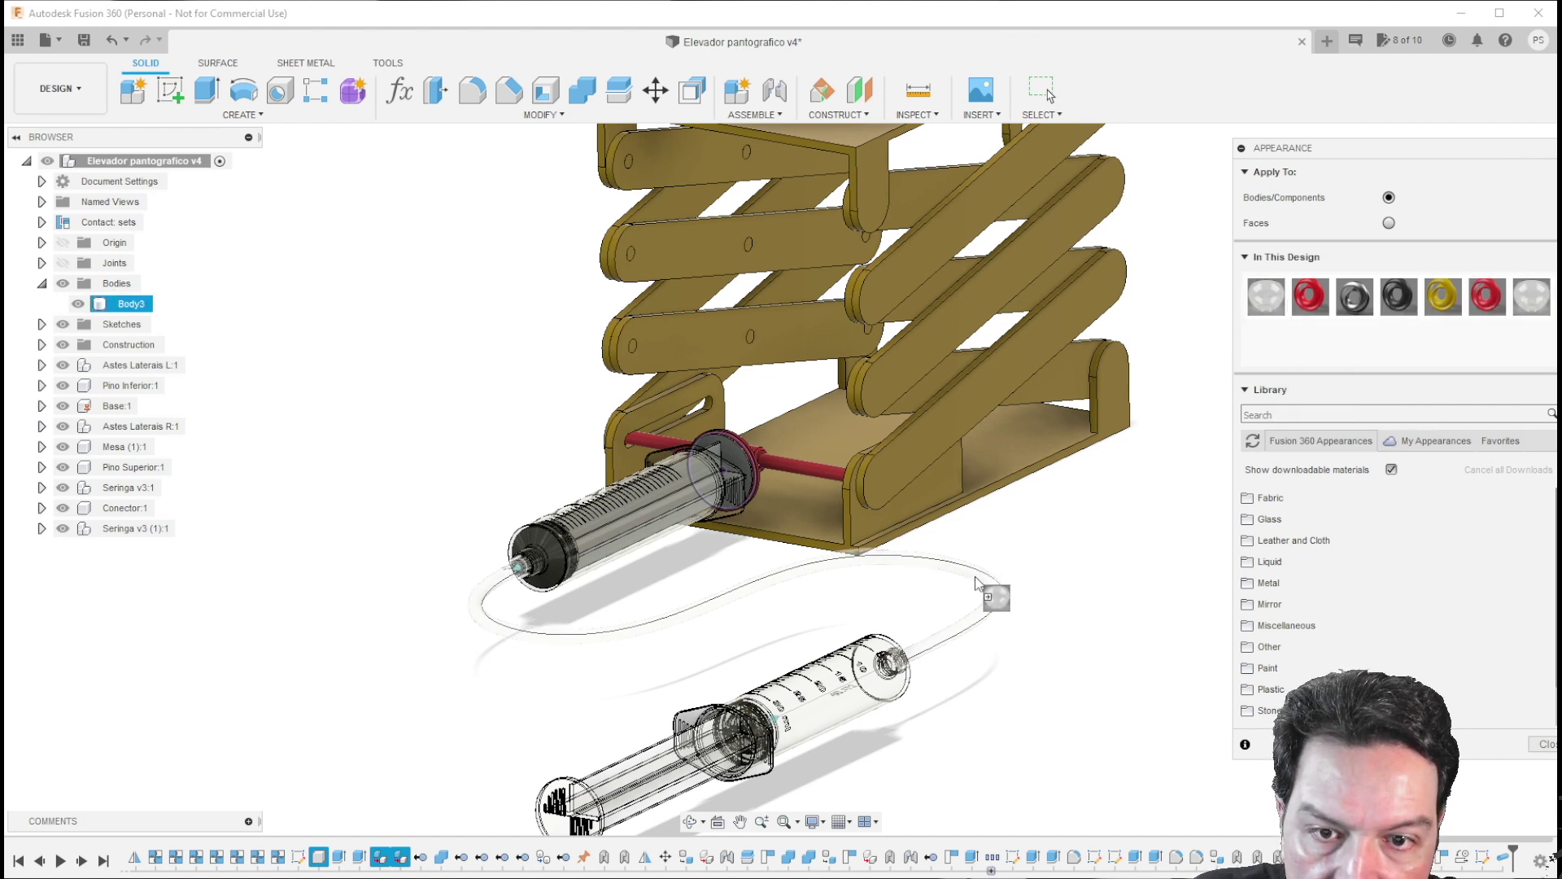
# Step: Recolor the duplicated acrylic on the hose to red, RGB 200, 69, 55, and finish editing appearances
pyautogui.doubleClick(1532, 308)
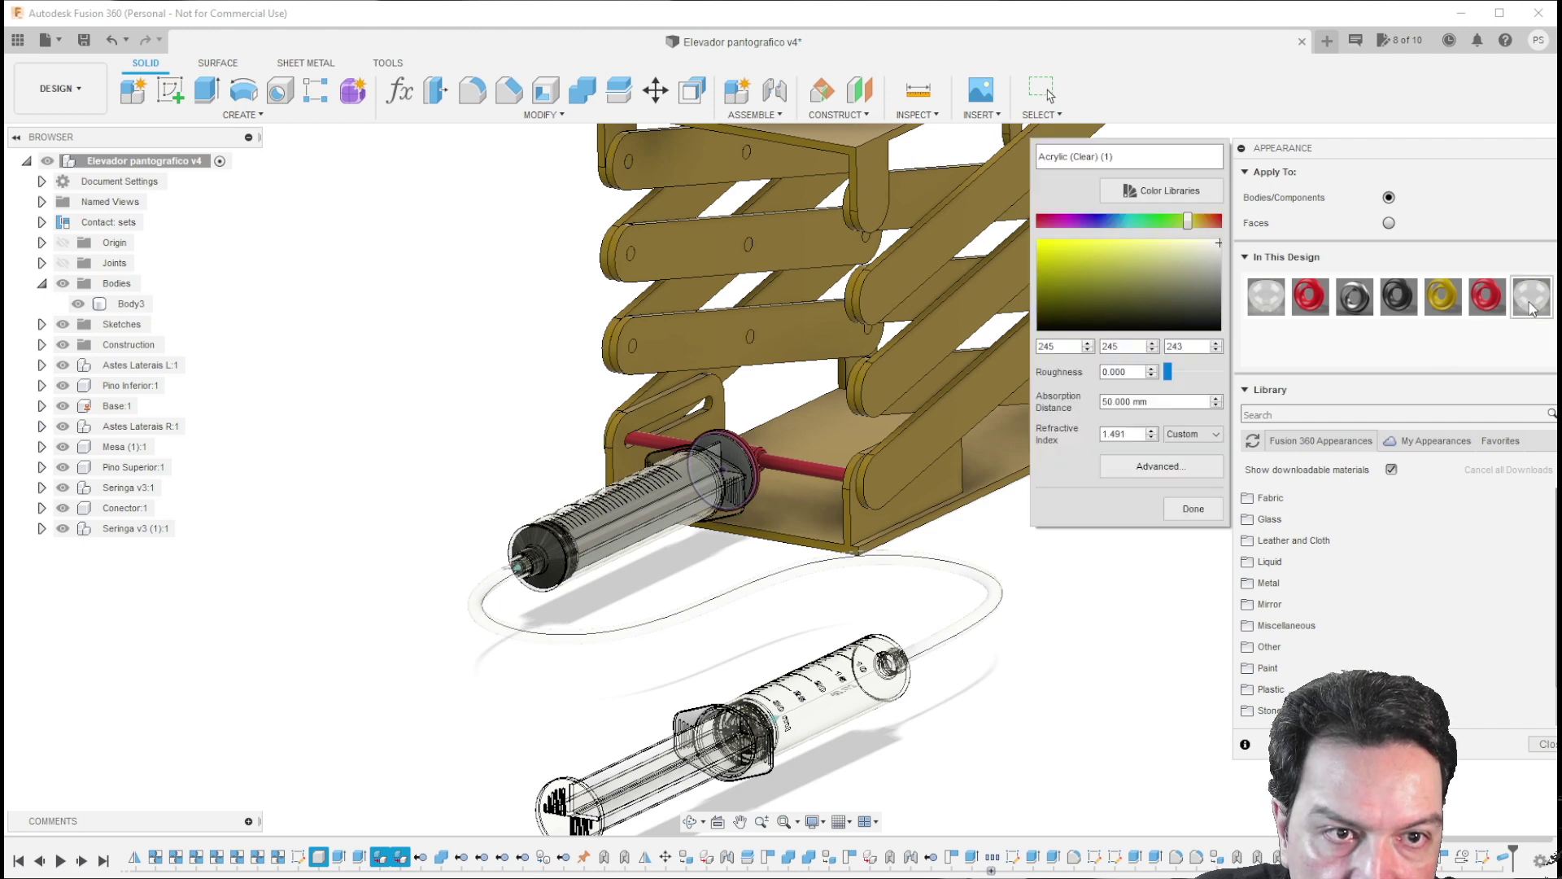
pyautogui.moveTo(1190, 226); pyautogui.dragTo(1214, 221)
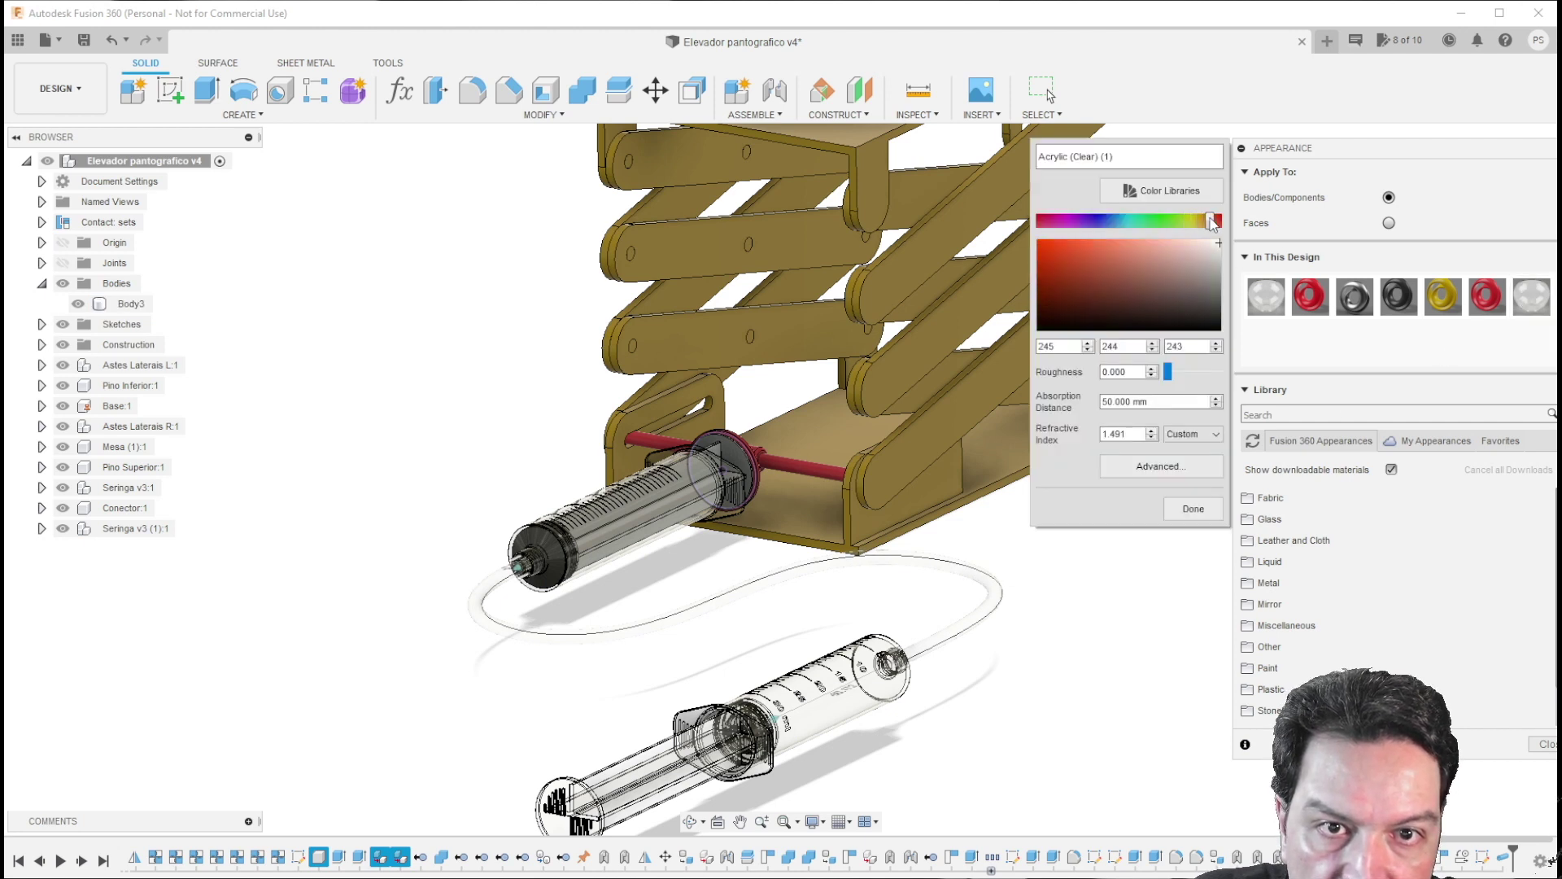
pyautogui.moveTo(1087, 255)
pyautogui.mouseDown()
pyautogui.moveTo(1077, 266)
pyautogui.moveTo(1086, 258)
pyautogui.mouseUp()
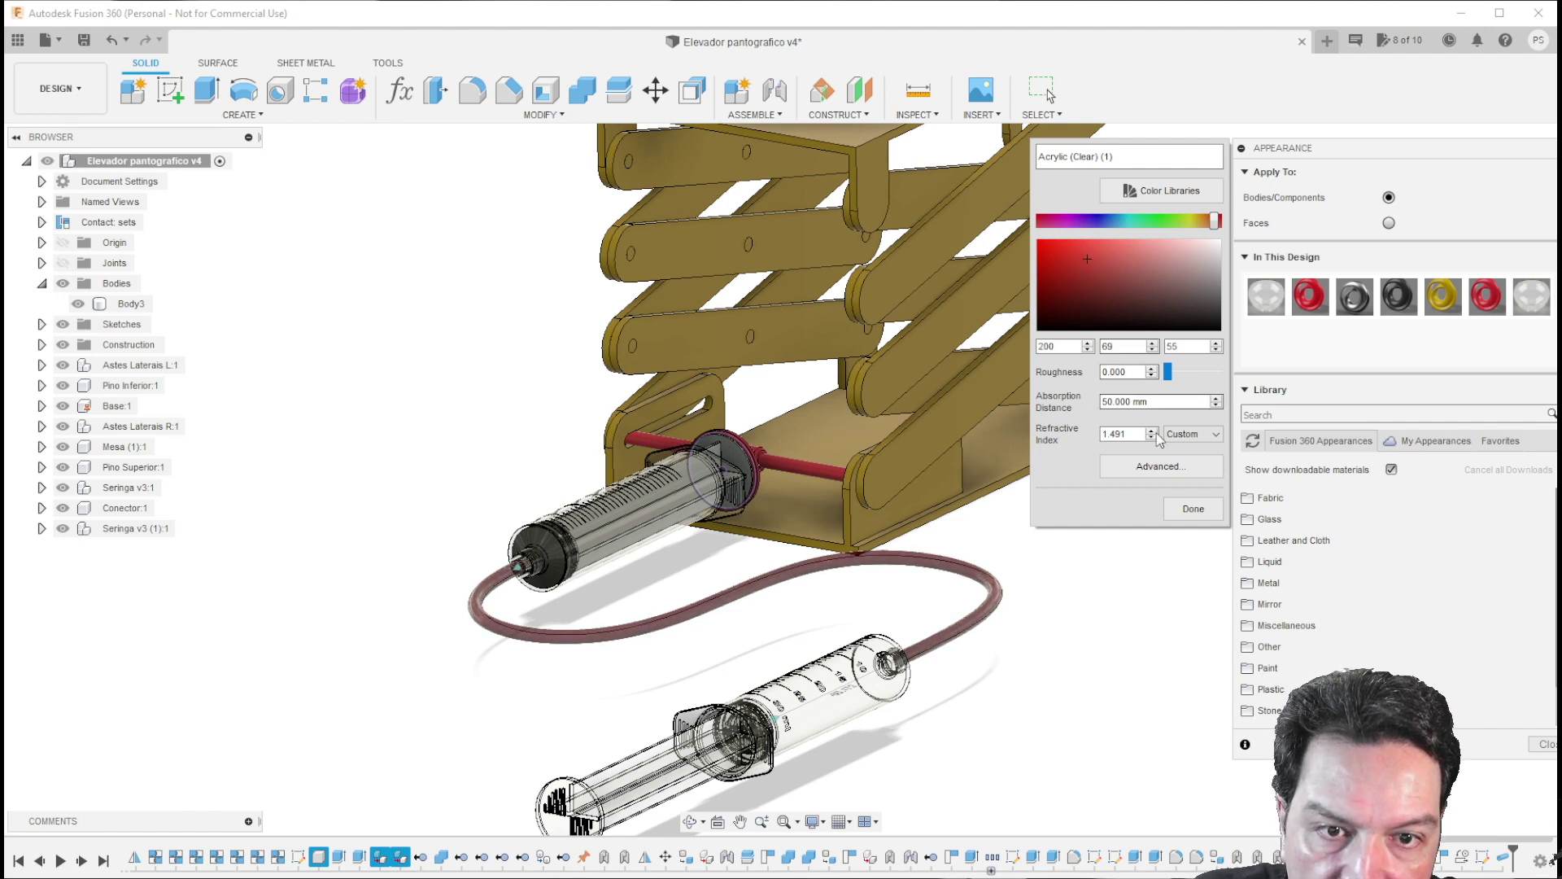
pyautogui.click(1190, 508)
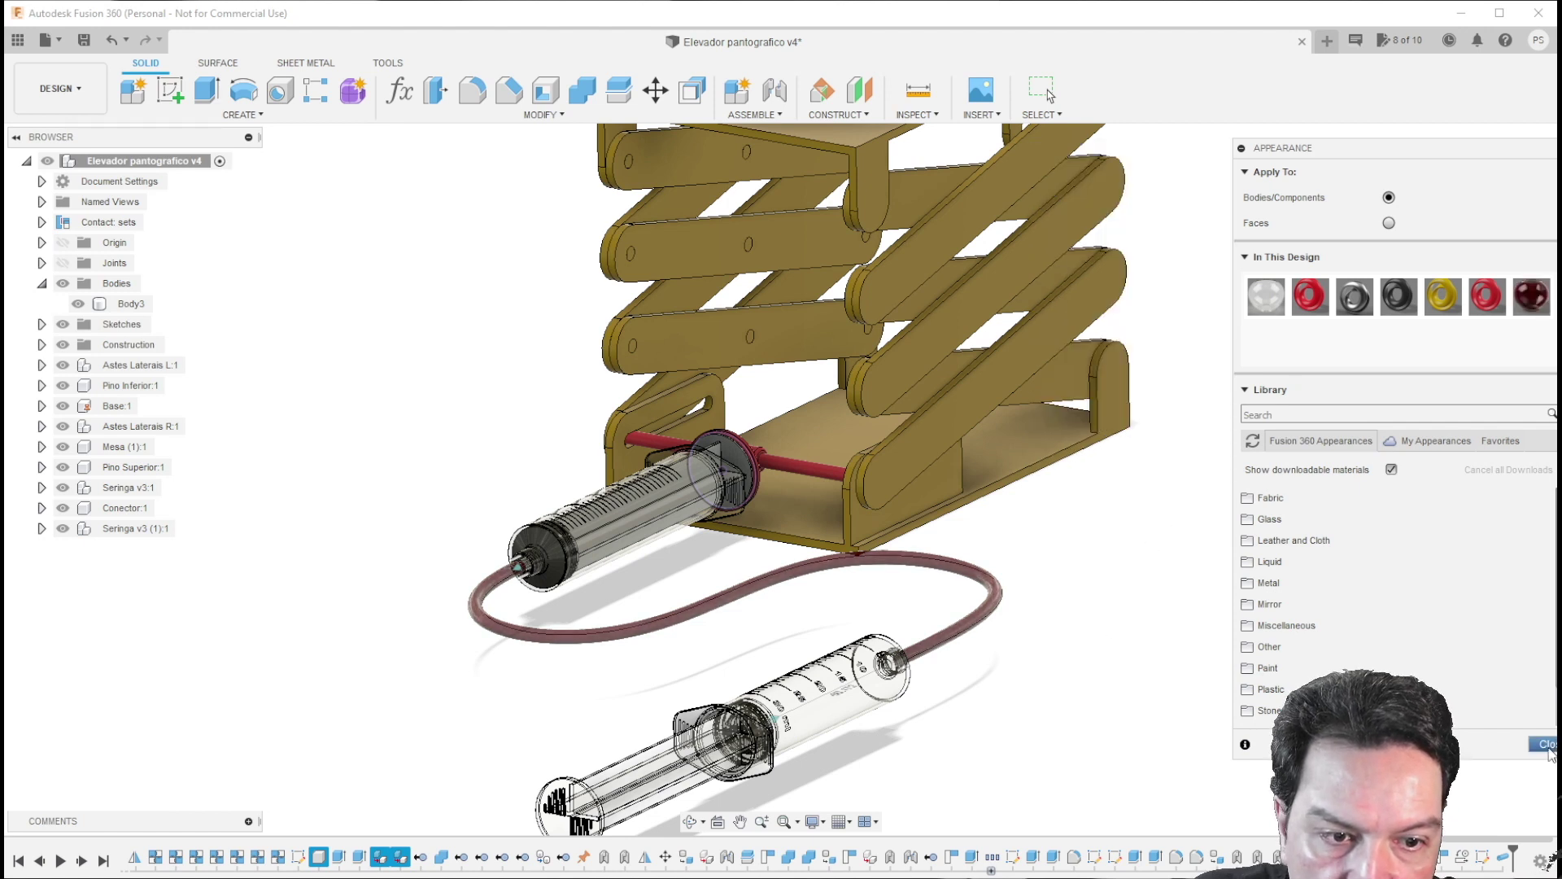
pyautogui.click(1546, 742)
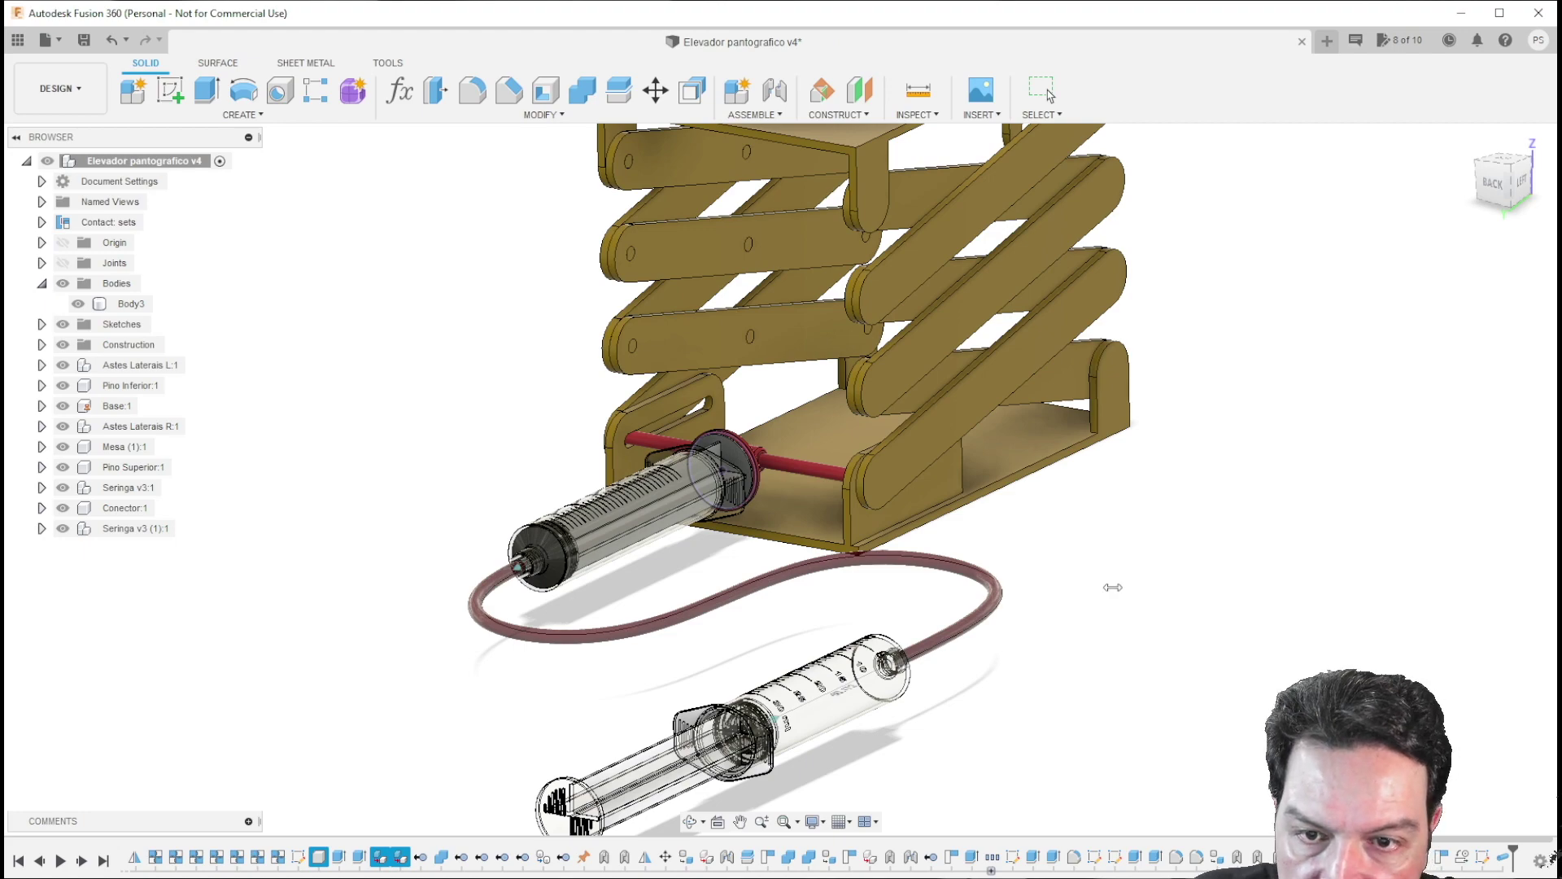
# Step: Locate the piston of the syringe attached to the lift in the browser and apply Acrylic (Clear) to its PISTON_1_A1:1 component
pyautogui.moveTo(1114, 578)
pyautogui.keyDown('shift'); pyautogui.mouseDown(button='middle')
pyautogui.moveTo(1126, 499)
pyautogui.moveTo(999, 552)
pyautogui.moveTo(874, 567)
pyautogui.mouseUp(button='middle'); pyautogui.keyUp('shift')
pyautogui.keyDown('shift'); pyautogui.moveTo(874, 567); pyautogui.dragTo(765, 537, button='middle'); pyautogui.keyUp('shift')
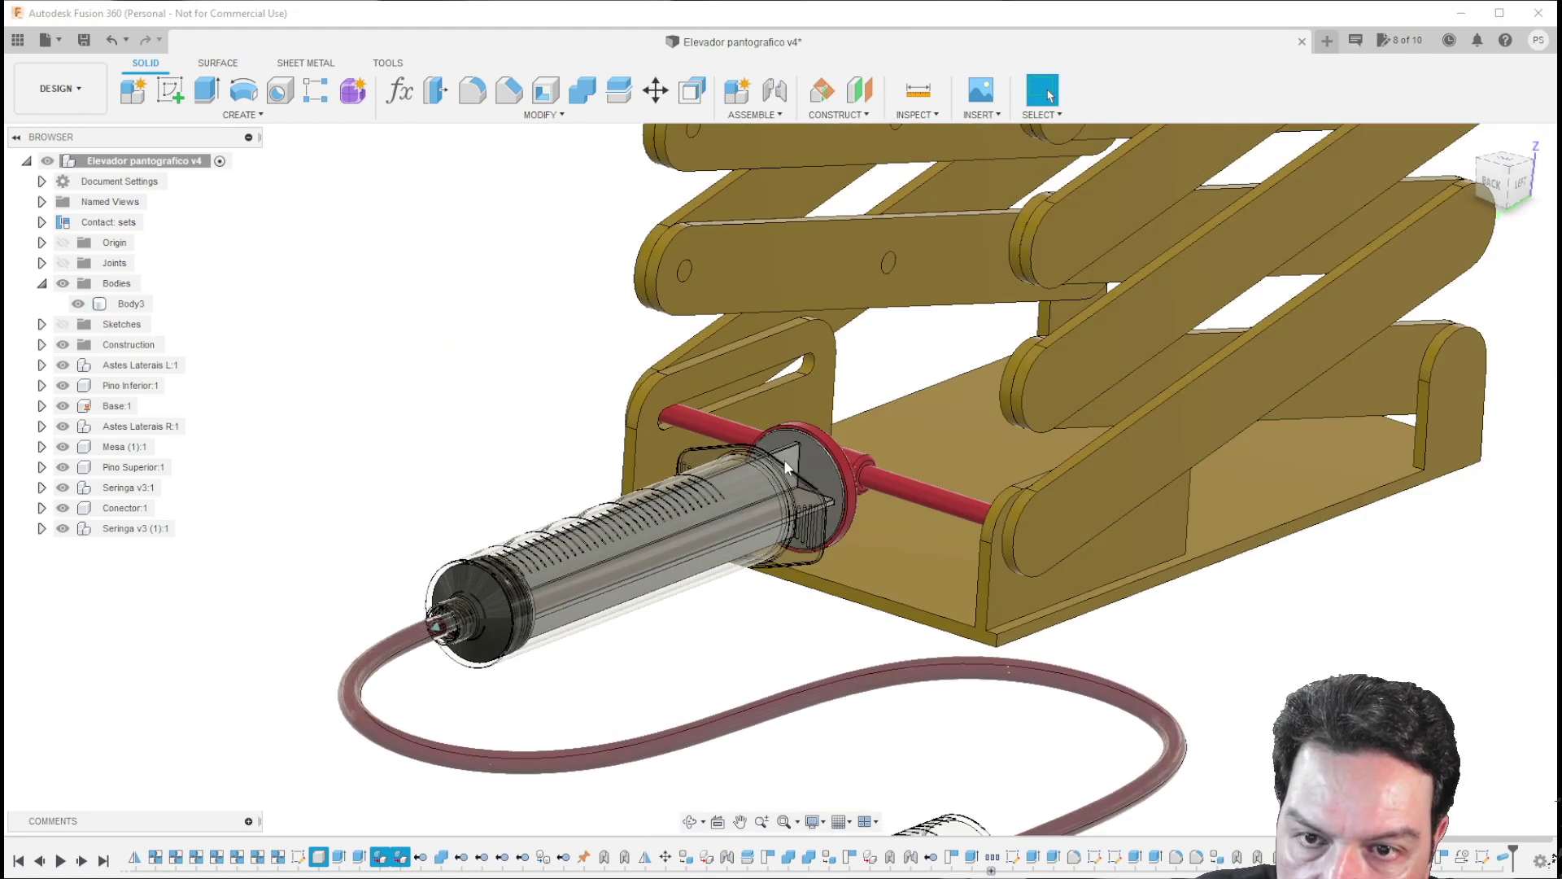
pyautogui.rightClick(810, 459)
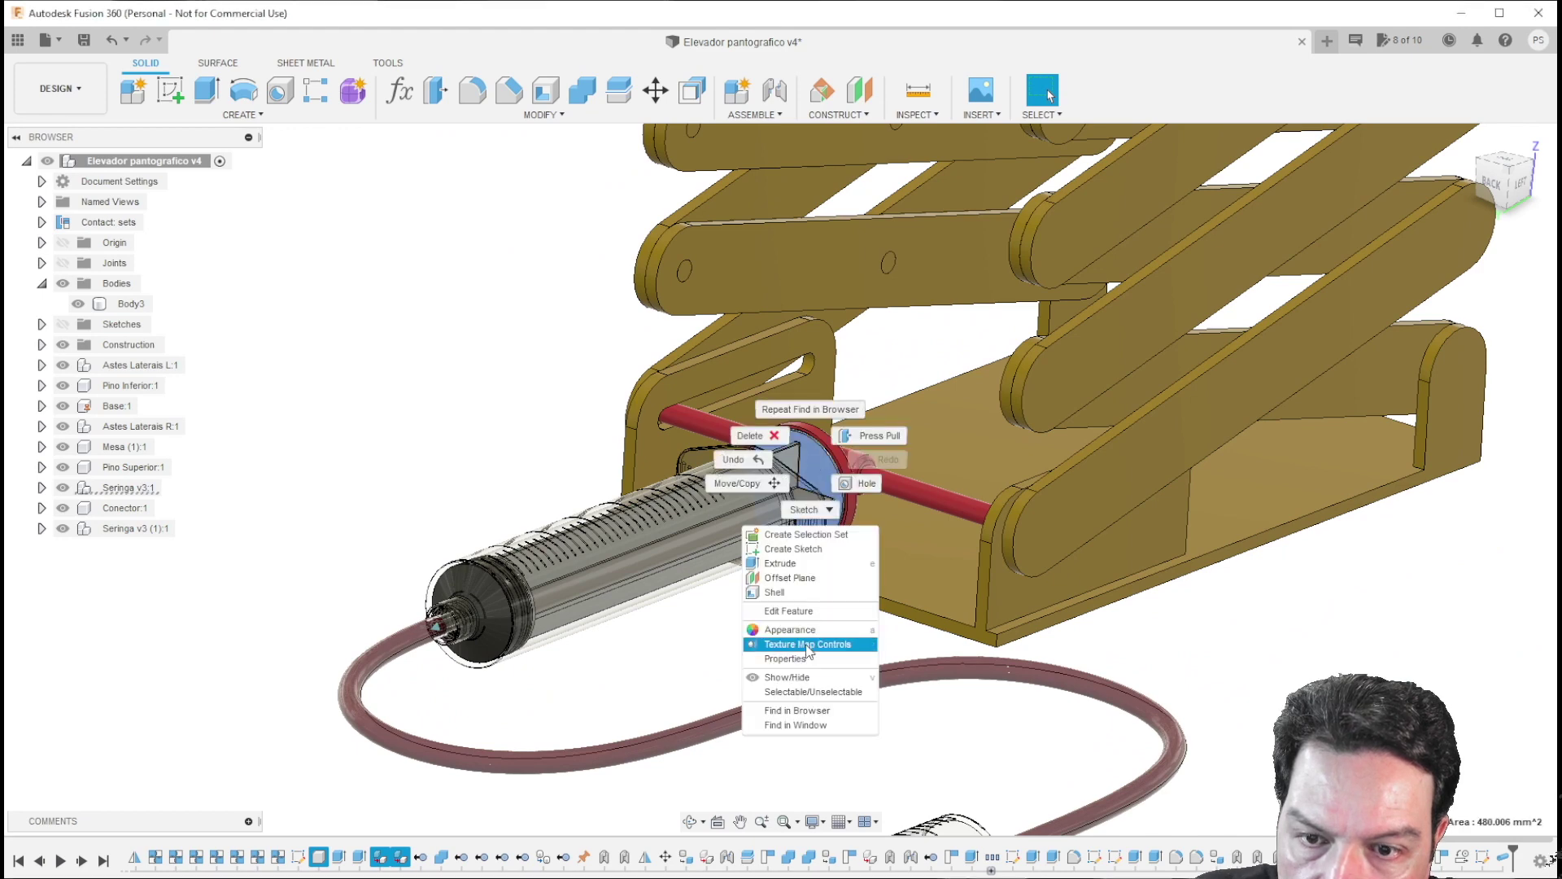
pyautogui.click(801, 711)
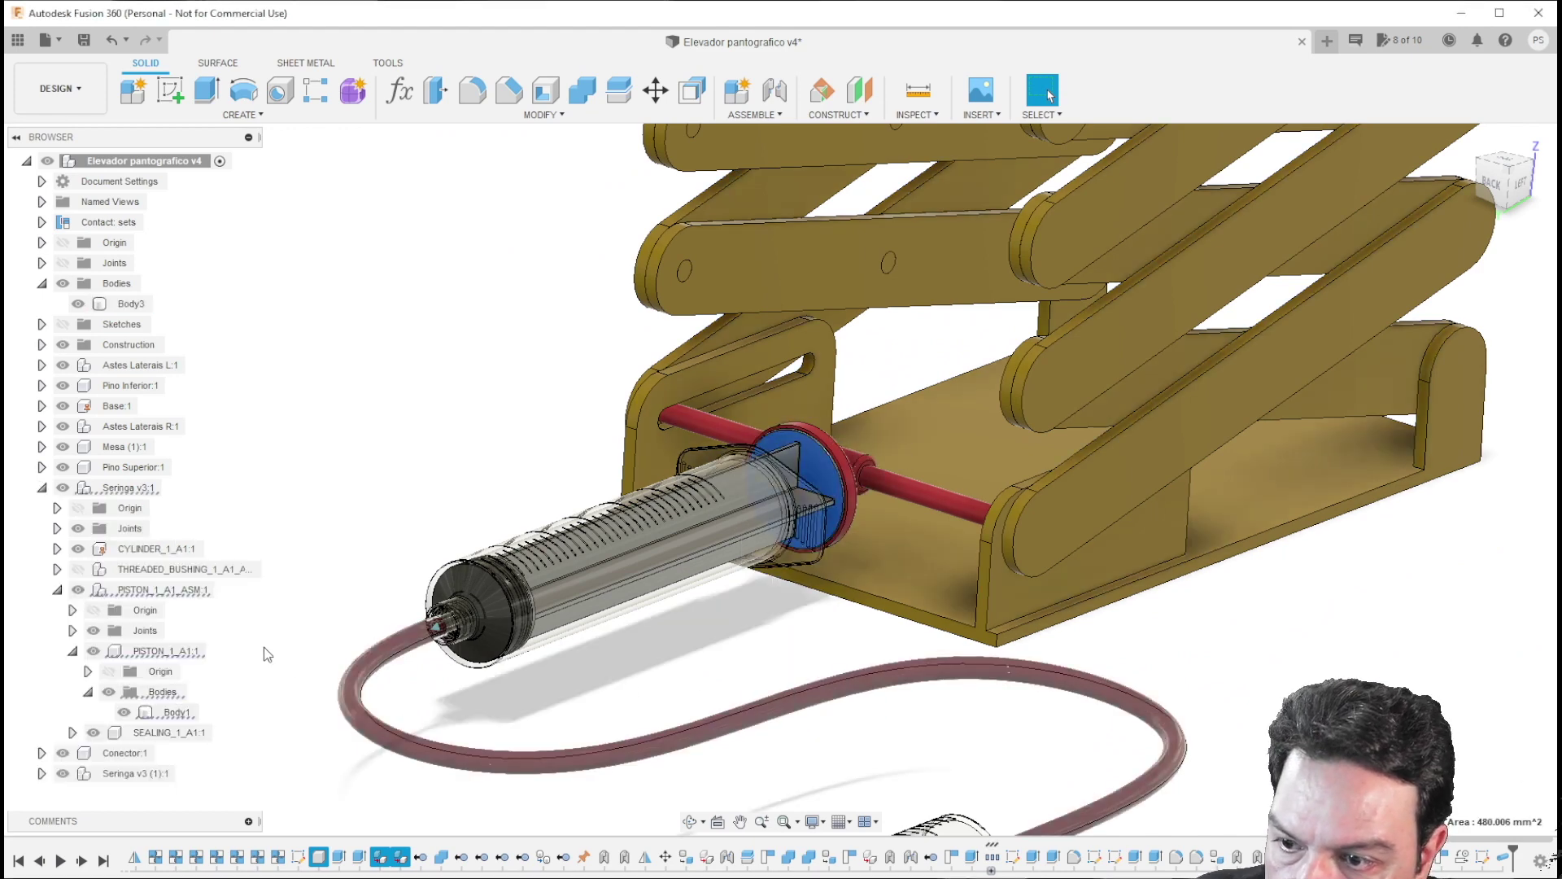
pyautogui.scroll(-1, 264, 647)
pyautogui.click(124, 713)
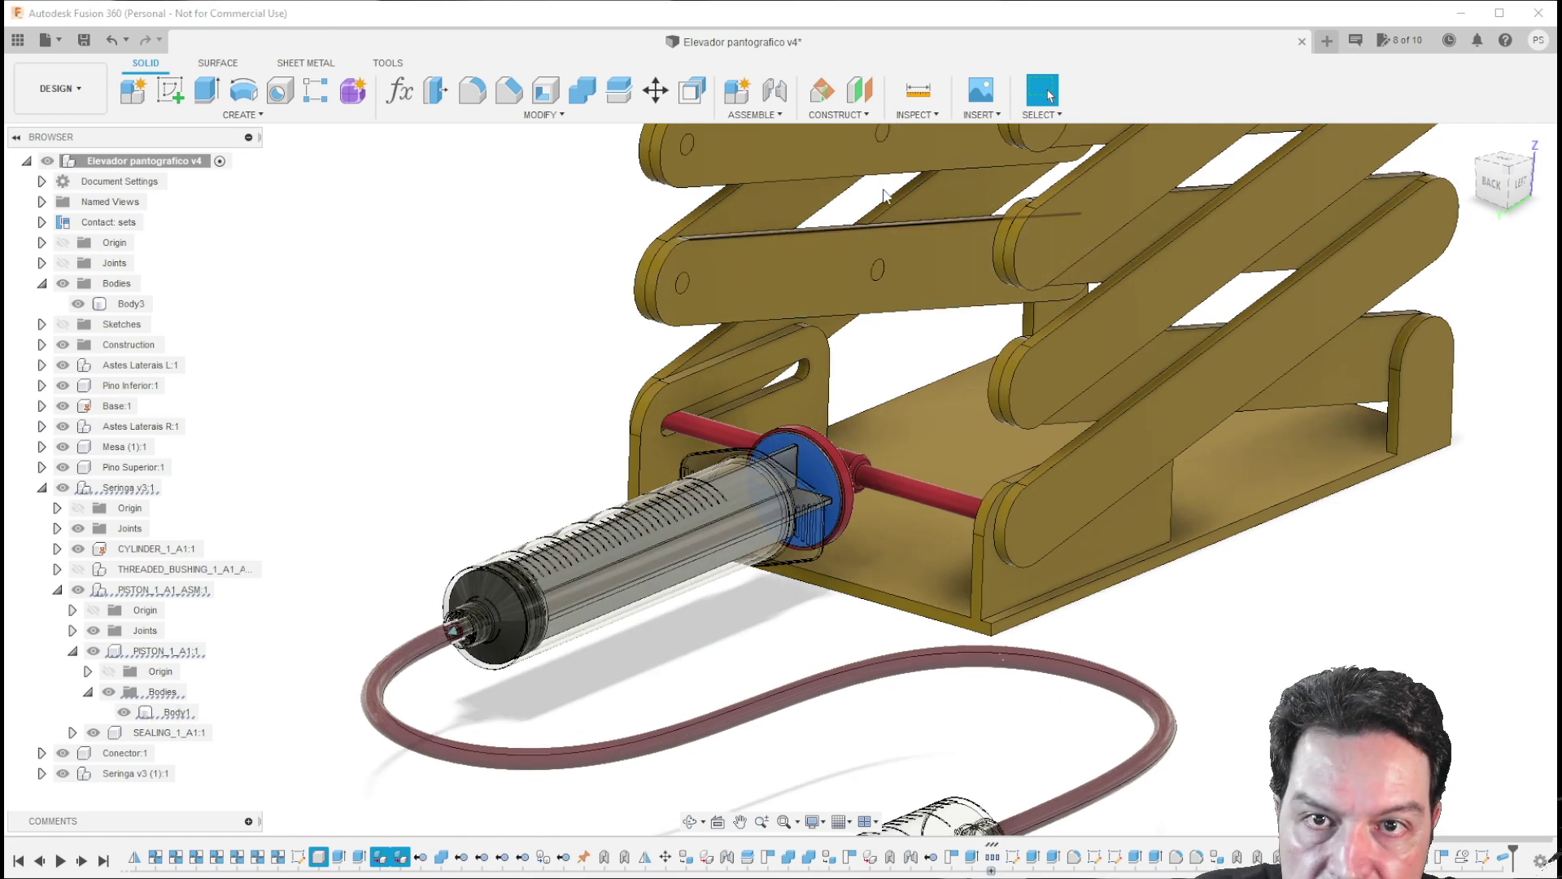
pyautogui.click(554, 115)
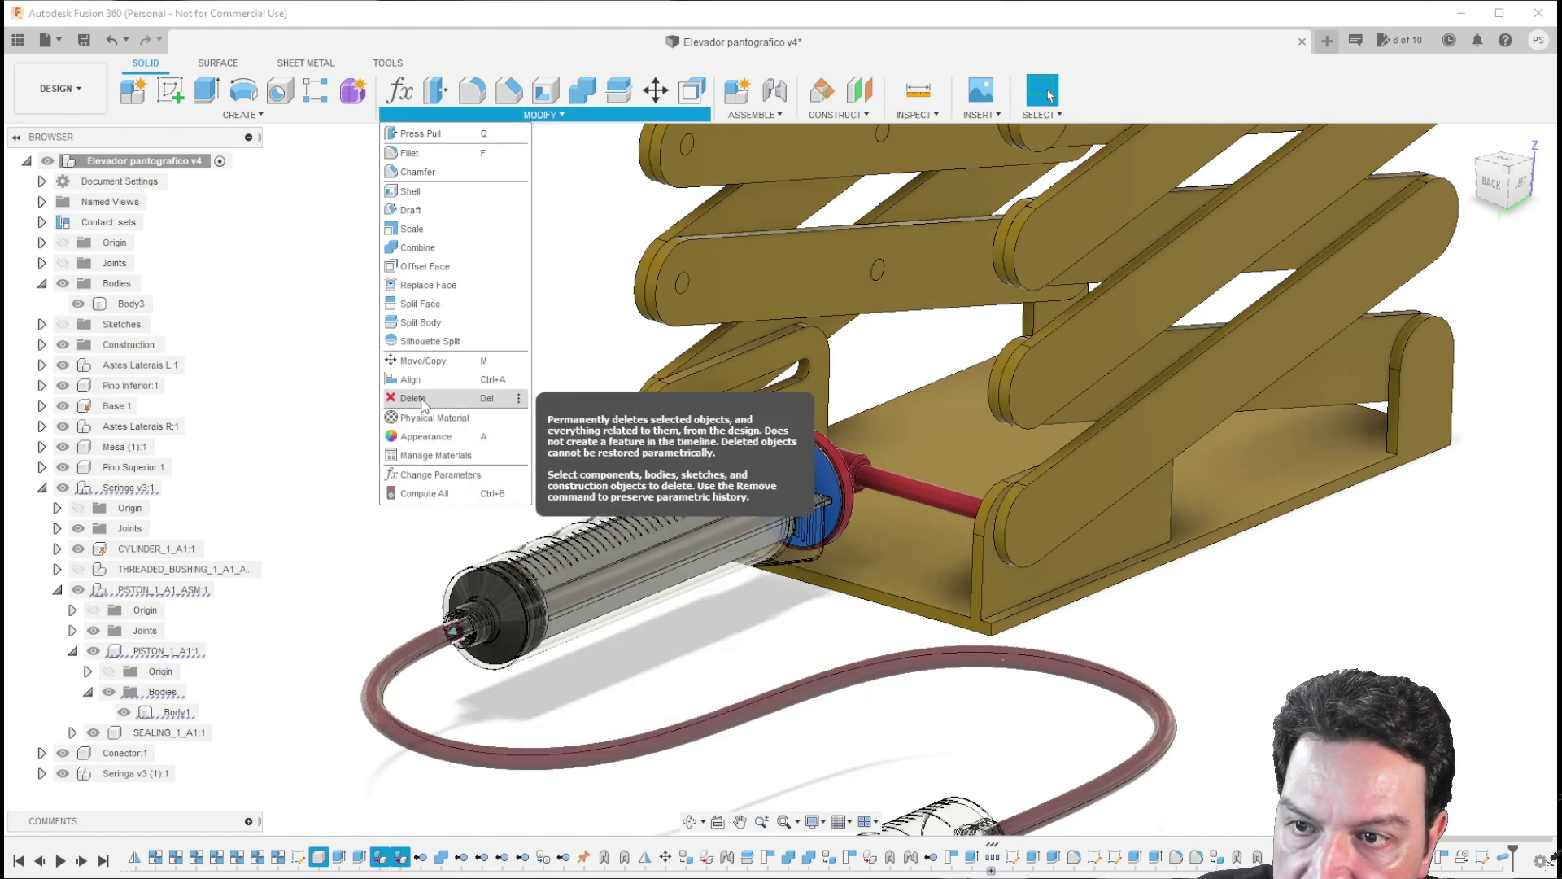
pyautogui.click(421, 437)
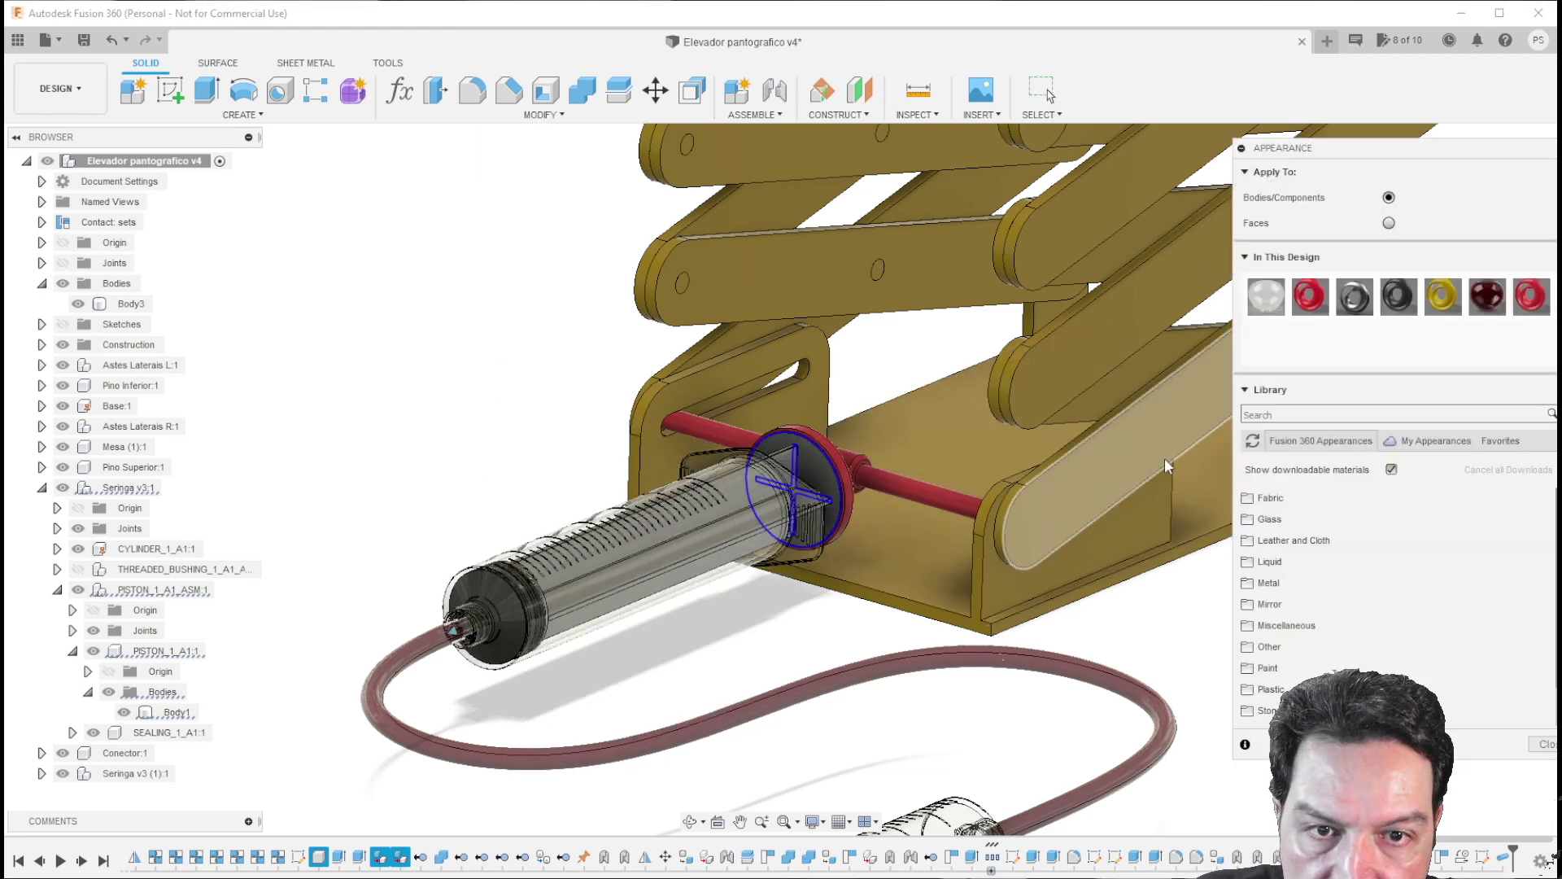
pyautogui.moveTo(1266, 297); pyautogui.dragTo(148, 659)
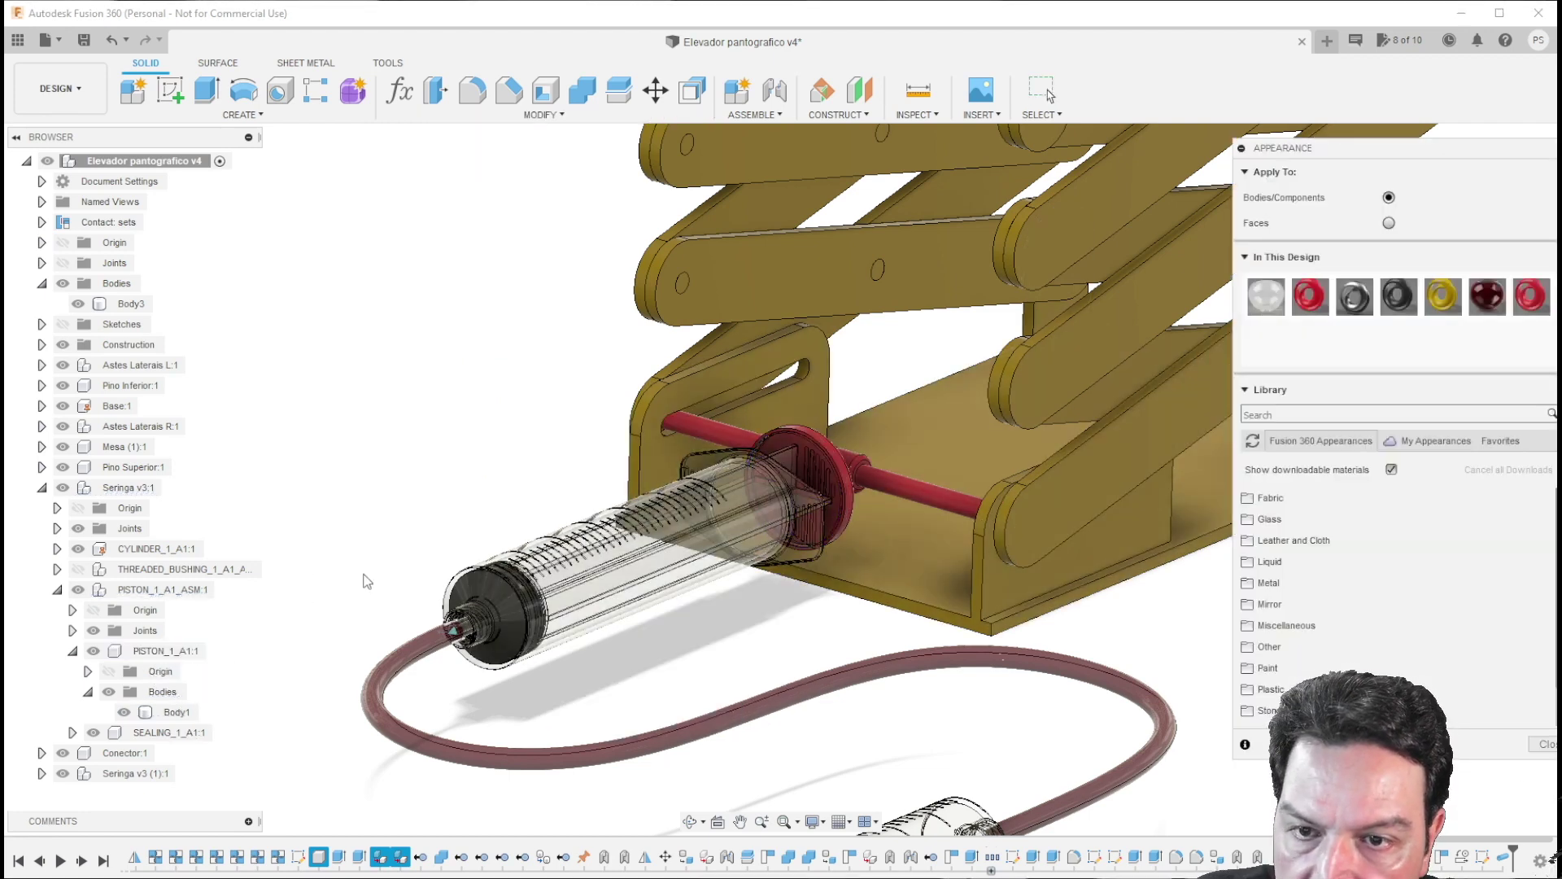
pyautogui.click(1543, 744)
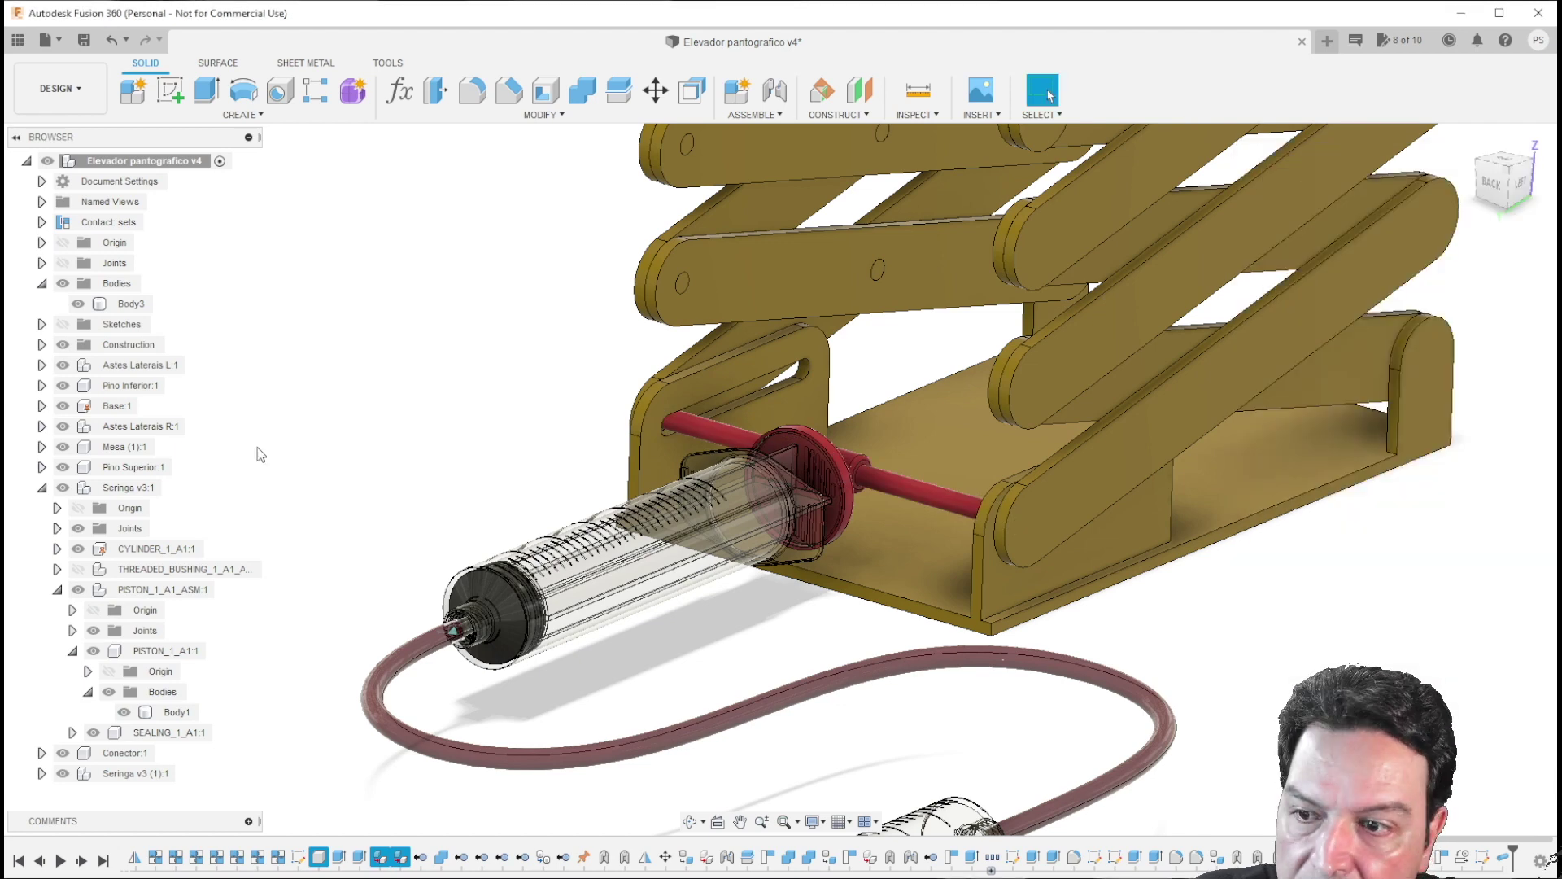
# Step: Collapse the Seringa v3:1 component and the Bodies folder in the browser
pyautogui.click(42, 487)
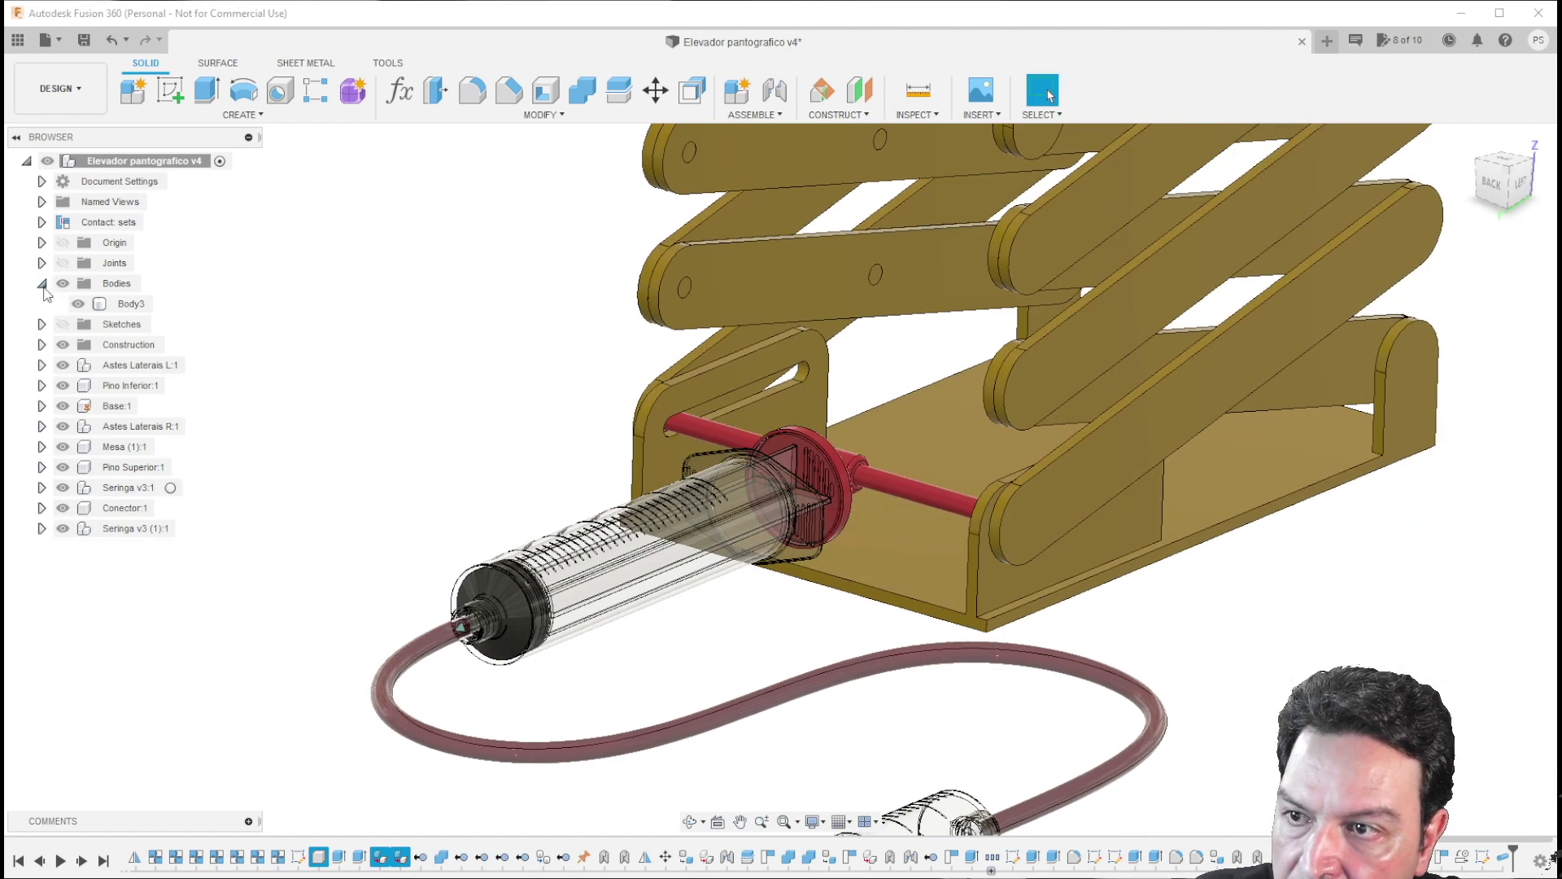
pyautogui.click(42, 284)
pyautogui.press('F6')
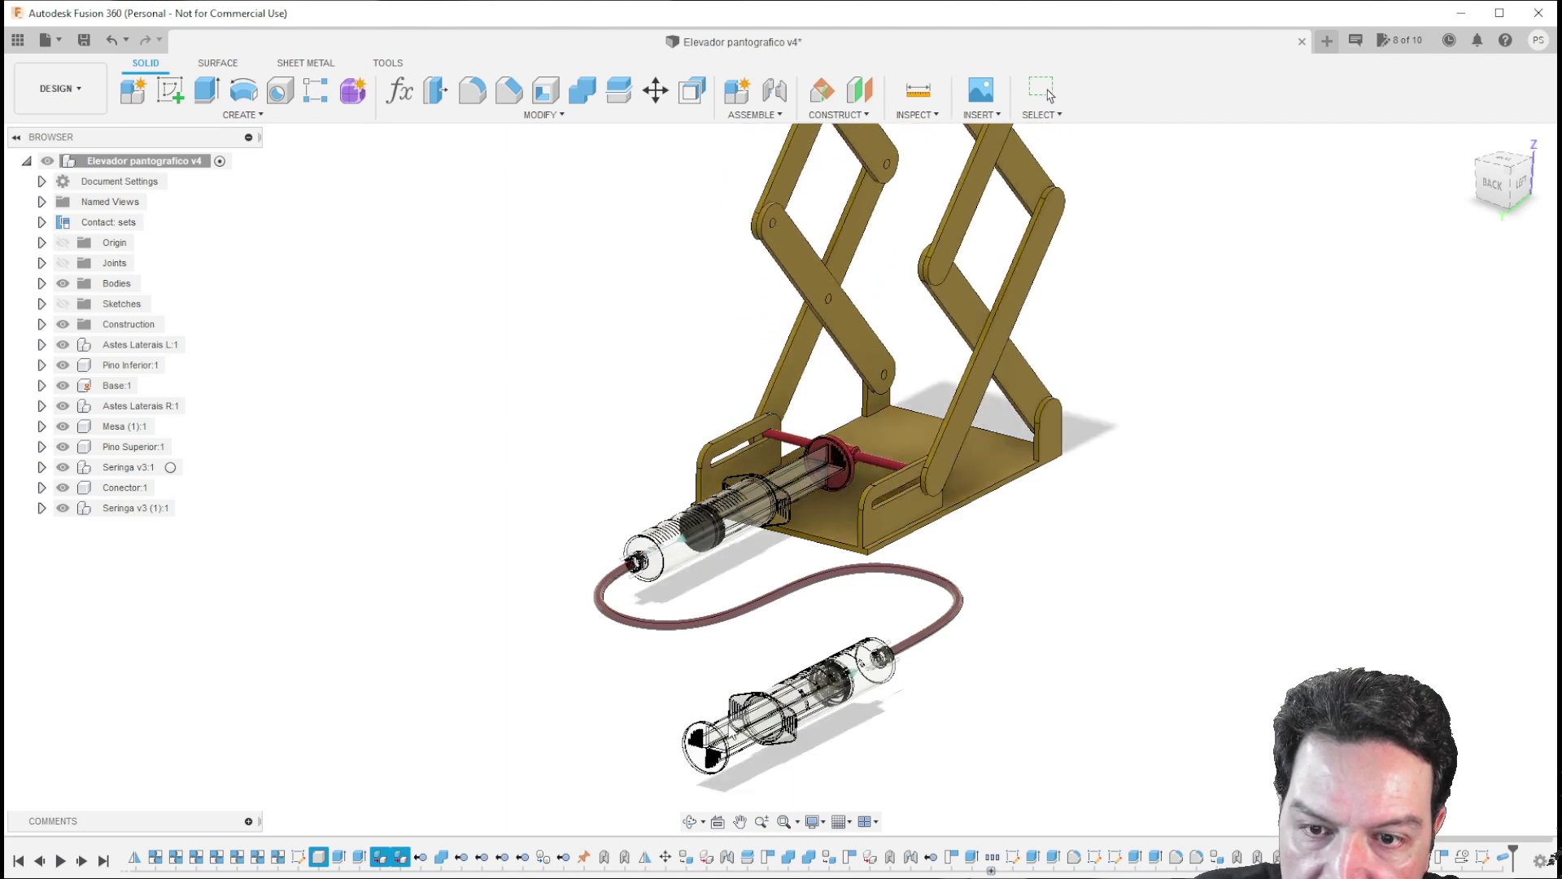
pyautogui.click(1042, 91)
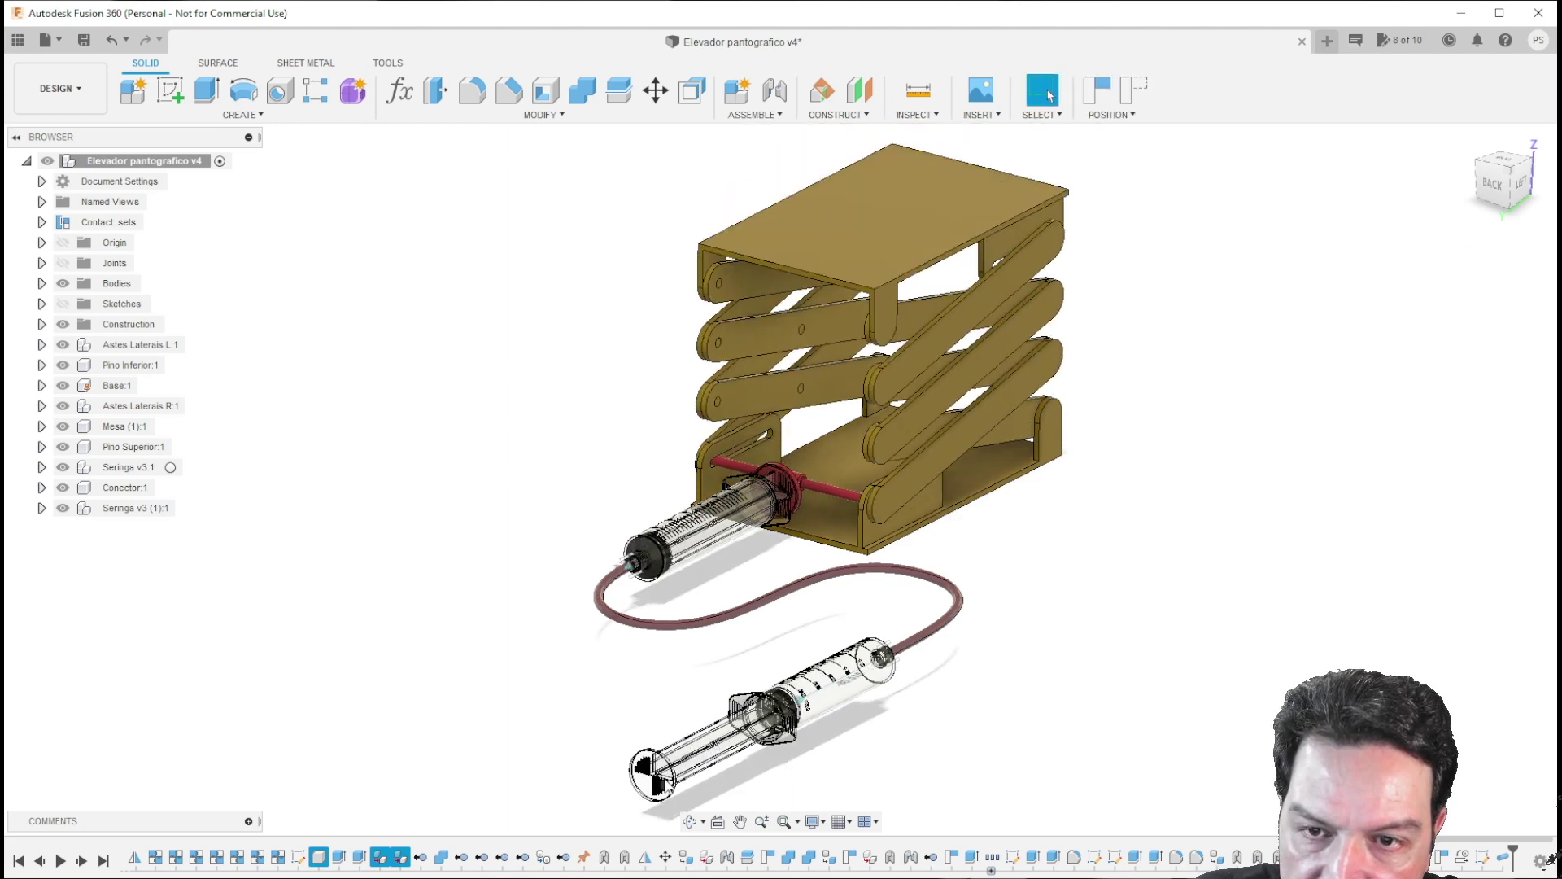